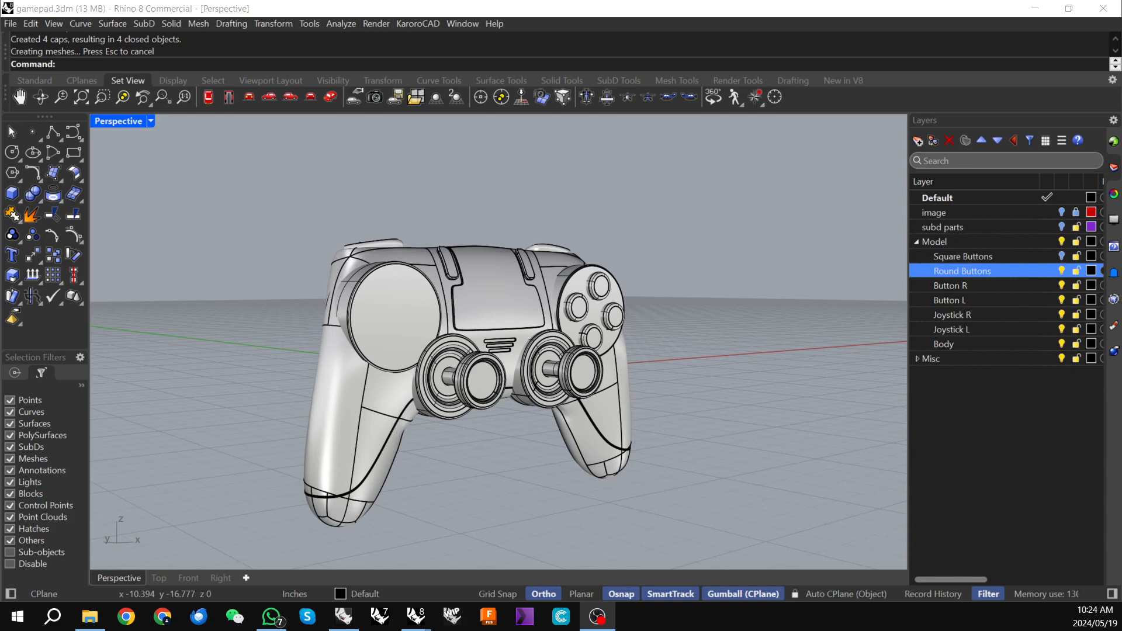
- Examine the gamepad model's body, joysticks and buttons from several angles
right_click_drag(504, 441, 371, 432)
right_click_drag(739, 310, 462, 441)
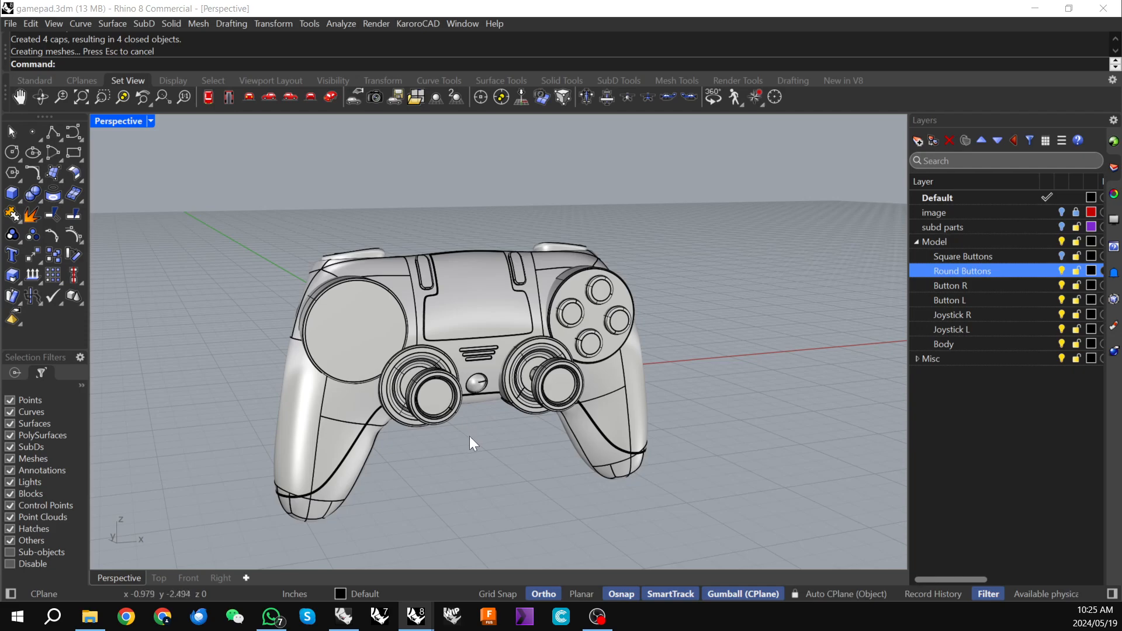
scroll(469, 459, "down", 1)
middle_click(469, 459)
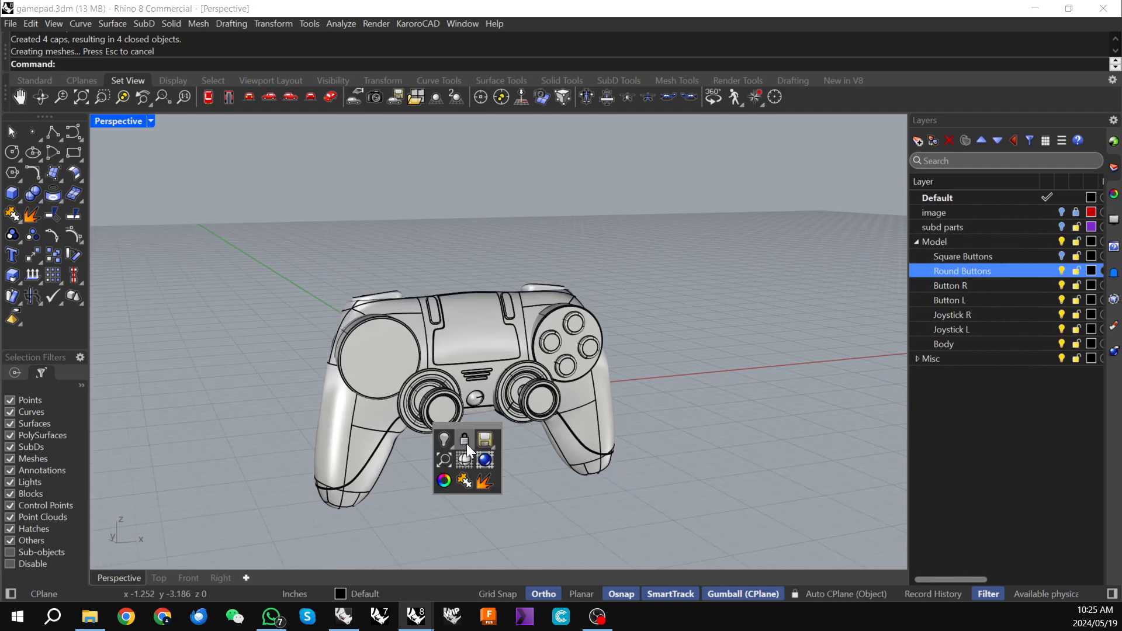
middle_click(564, 482)
left_click(672, 460)
right_click_drag(624, 463, 636, 452)
scroll(377, 260, "down", 1)
scroll(391, 315, "up", 3)
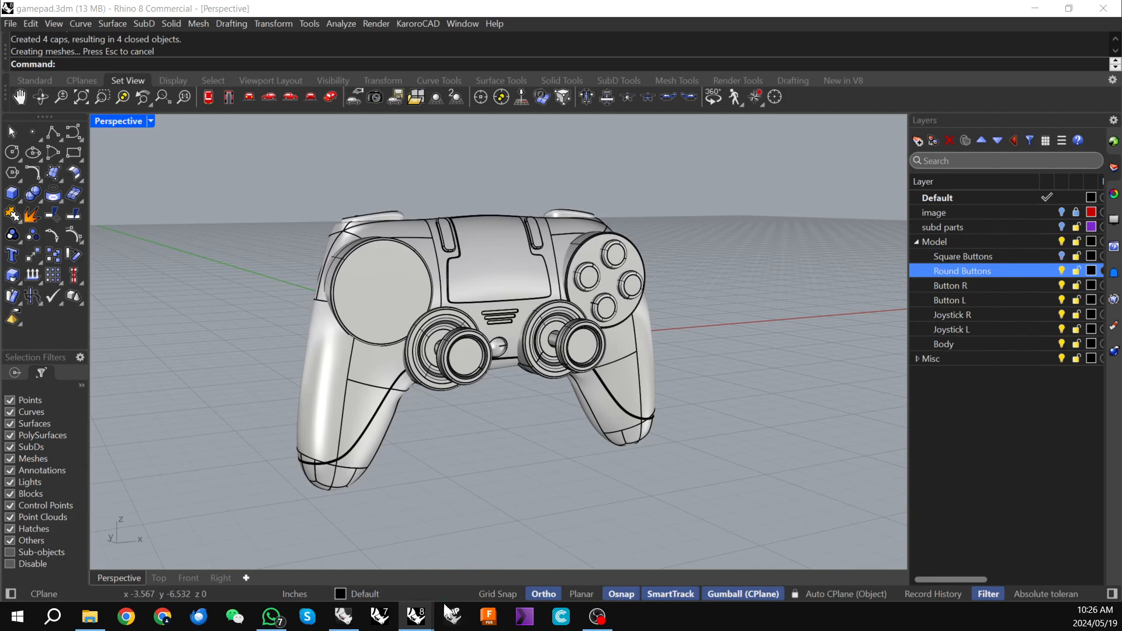
- Switch to the empty, unsaved Rhino 8 document and maximize its Perspective viewport
mouse_move(412, 616)
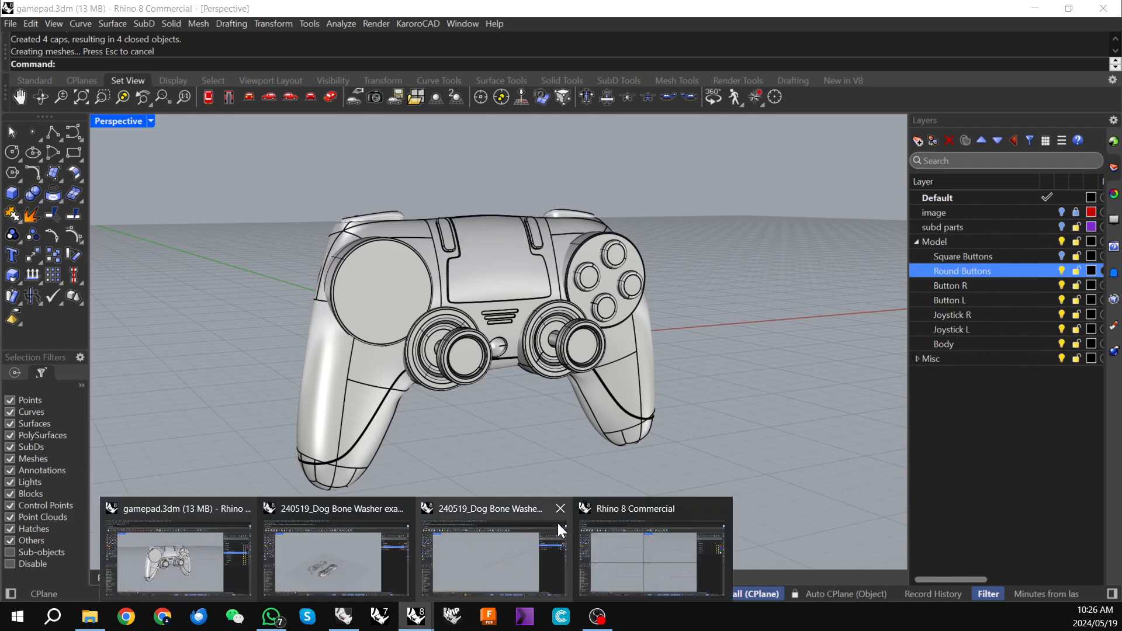
left_click(626, 510)
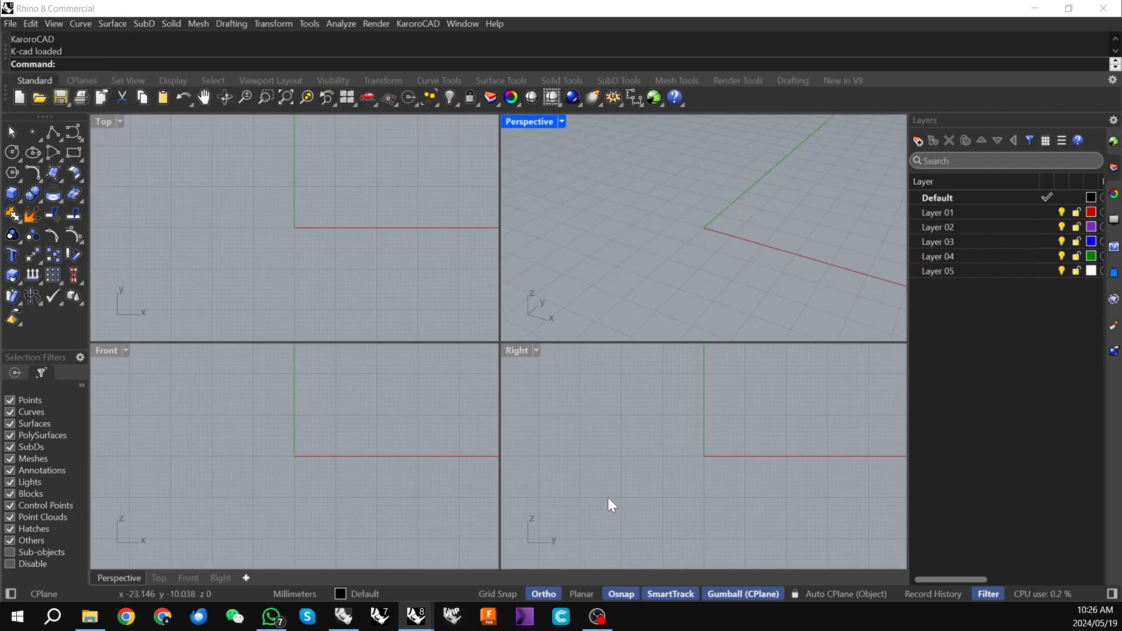
double_click(527, 121)
scroll(461, 325, "down", 3)
scroll(456, 320, "up", 3)
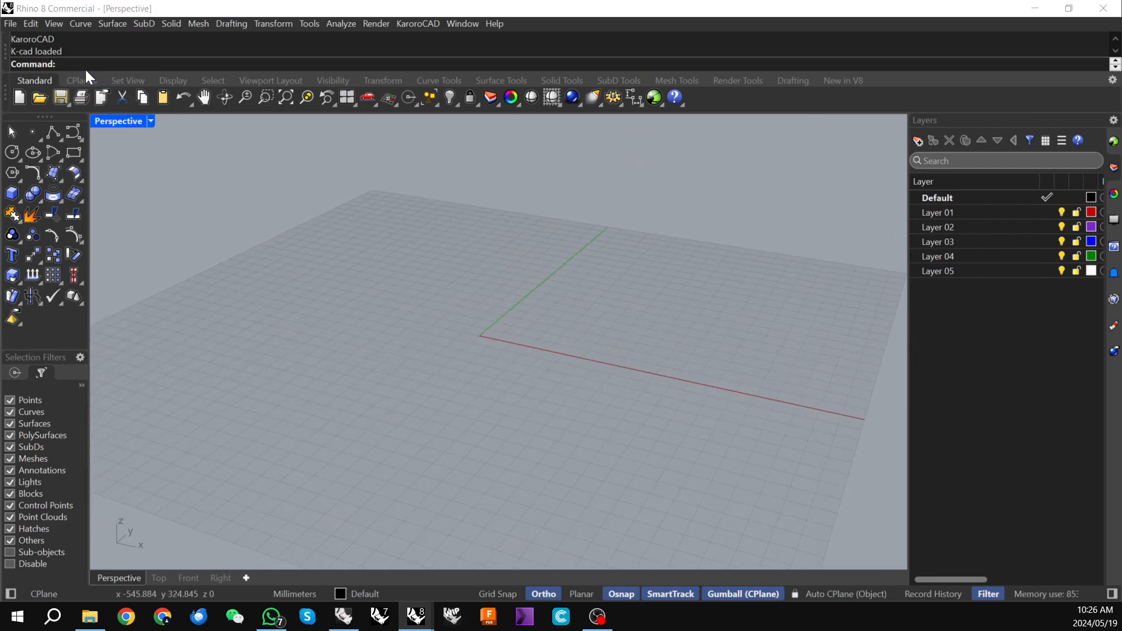
- Draw a solid box from corner to corner plus height, with its base on the ground plane near the origin
left_click(166, 22)
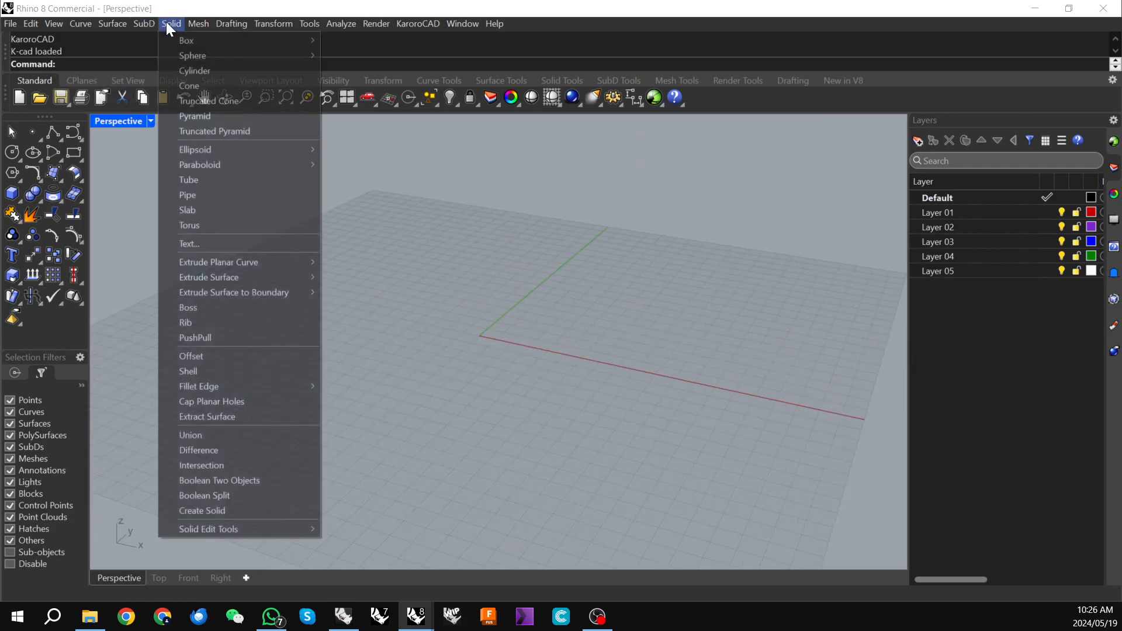
mouse_move(195, 36)
left_click(363, 40)
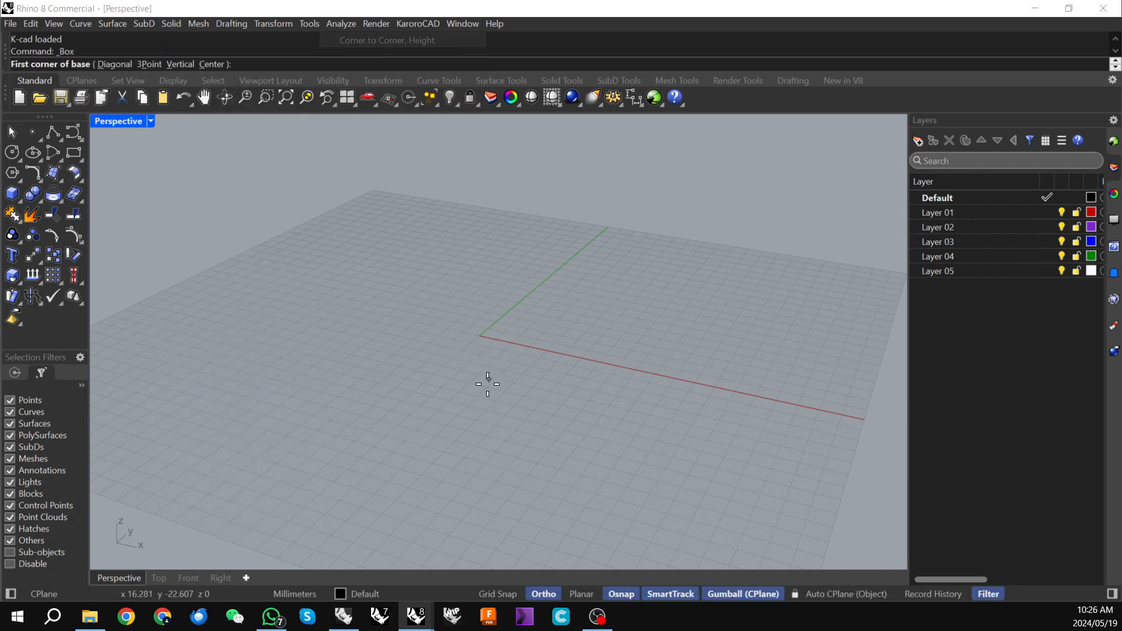
left_click(368, 344)
left_click(560, 310)
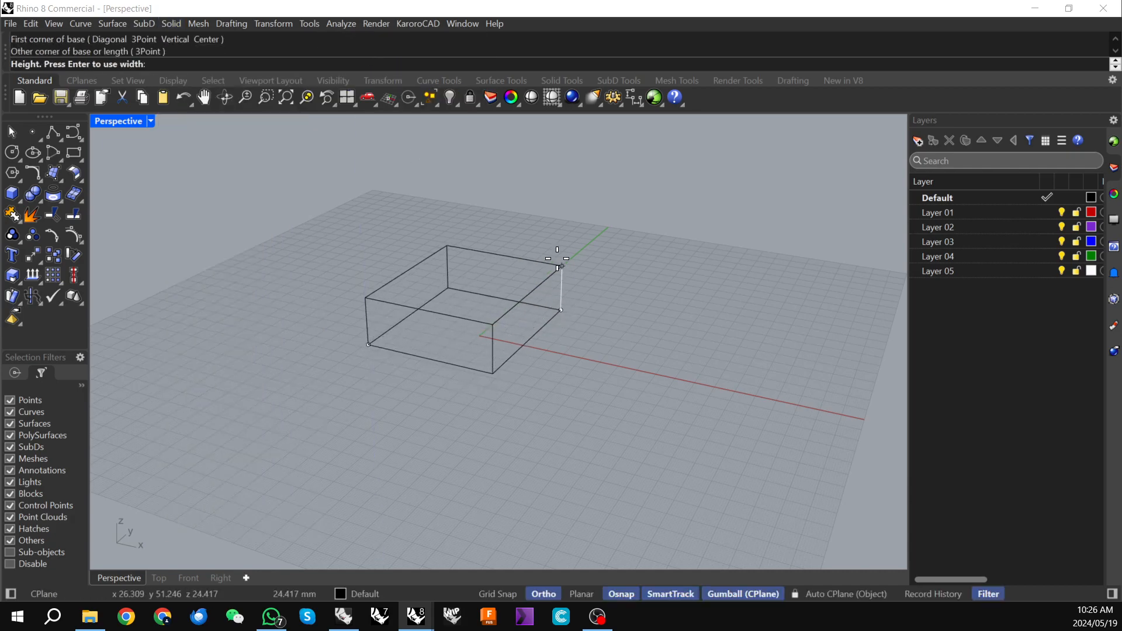
left_click(563, 222)
- Set the Perspective viewport's display mode to Shaded
left_click(151, 121)
left_click(188, 143)
scroll(404, 349, "down", 3)
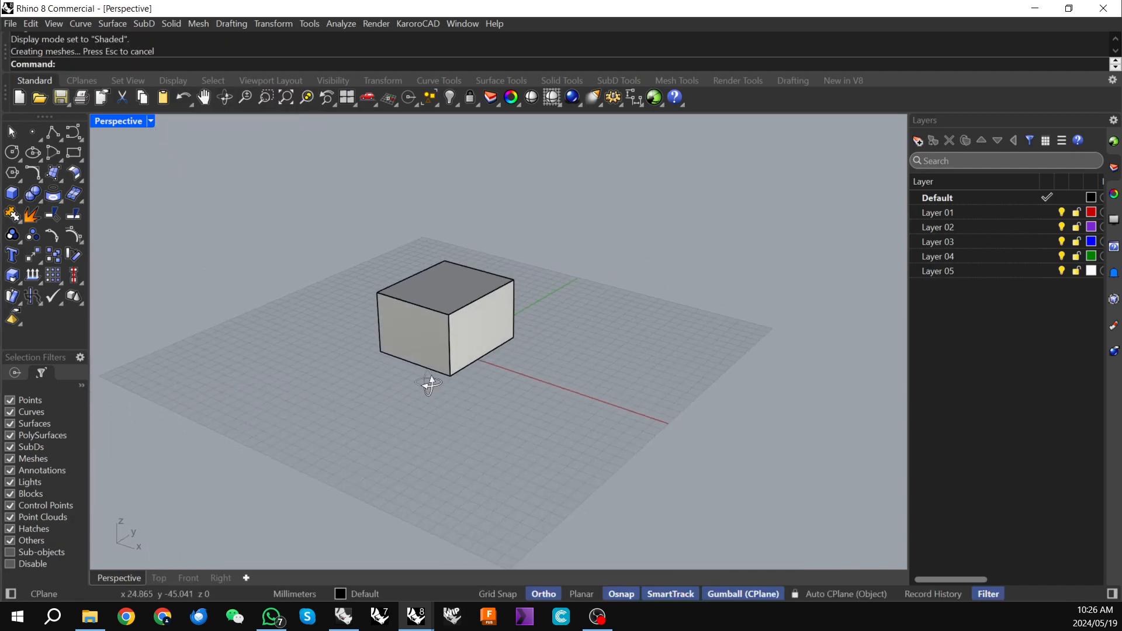
- Create a solid sphere by center and radius on the red X axis beside the box
left_click(176, 28)
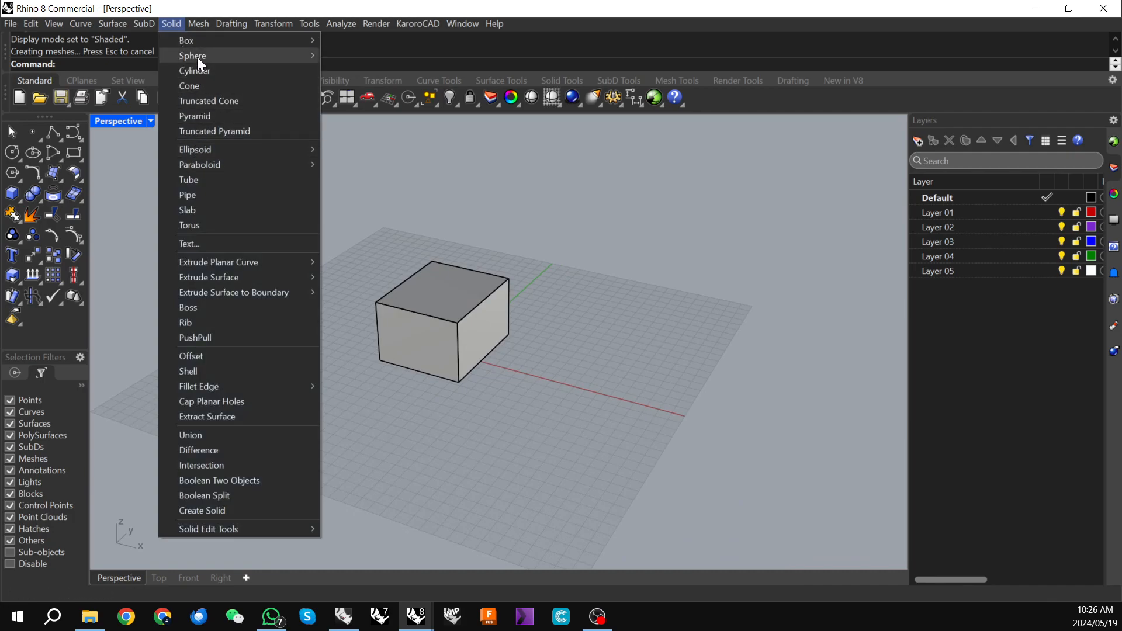
mouse_move(198, 56)
left_click(346, 56)
left_click(613, 402)
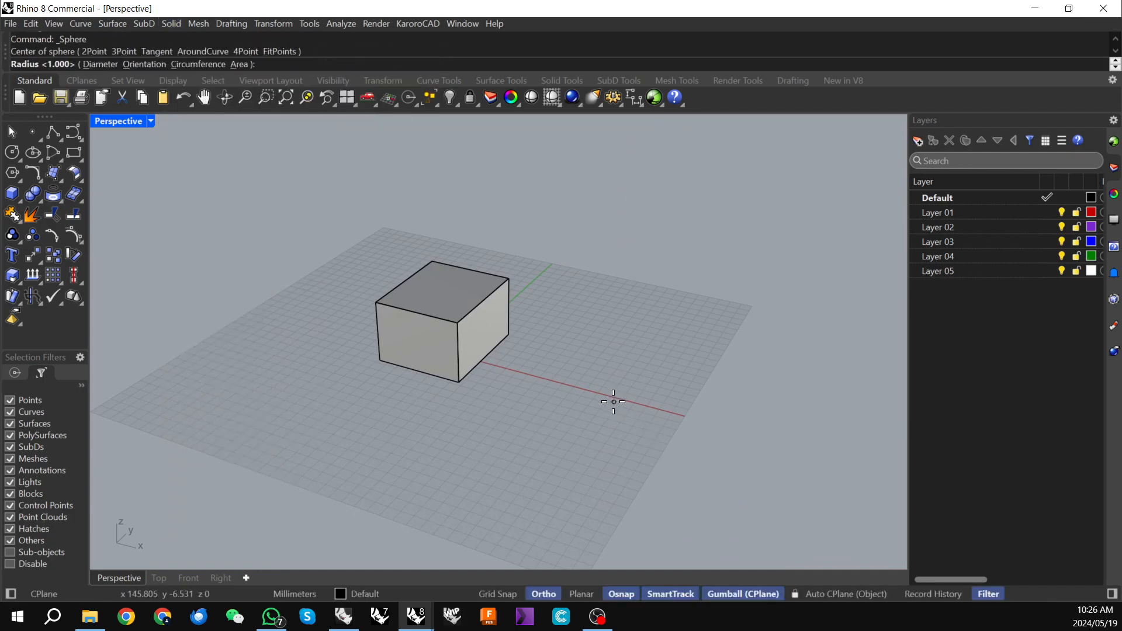
left_click(559, 384)
scroll(558, 384, "down", 2)
right_click_drag(554, 407, 602, 380)
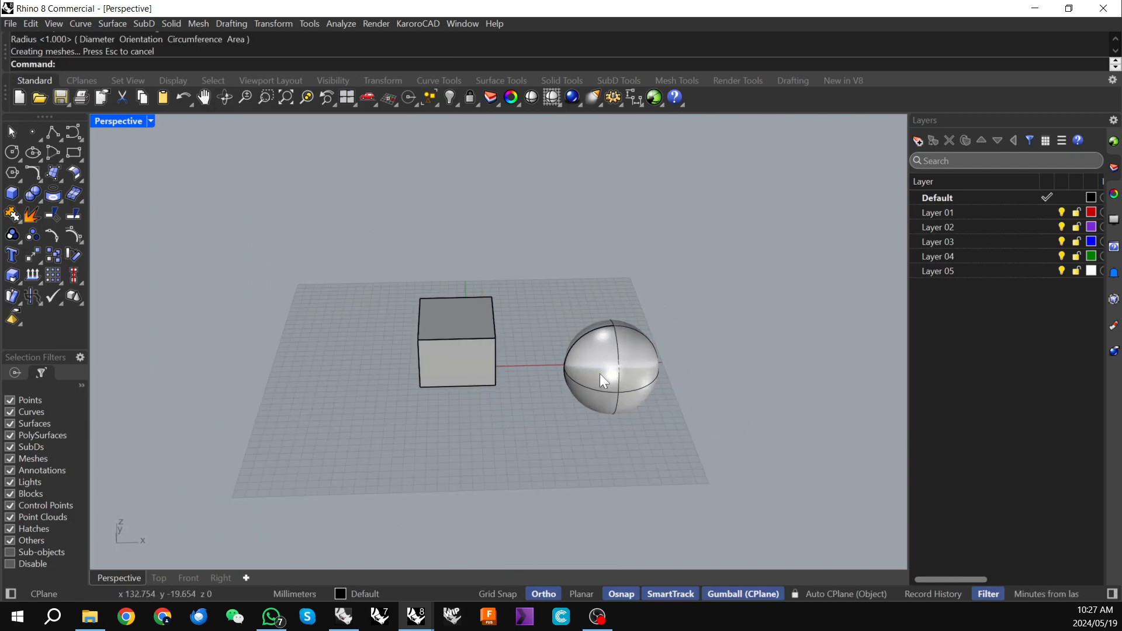
- Move the sphere along the X axis into the box and raise it slightly so the two solids overlap
scroll(599, 373, "up", 3)
left_click(613, 373)
left_click_drag(665, 363, 449, 367)
left_click(523, 440)
mouse_move(501, 438)
right_mouse_down()
mouse_move(523, 440)
mouse_move(506, 425)
right_mouse_up()
left_click(437, 380)
left_click_drag(395, 311, 395, 292)
left_click(619, 332)
right_click_drag(618, 332, 569, 314)
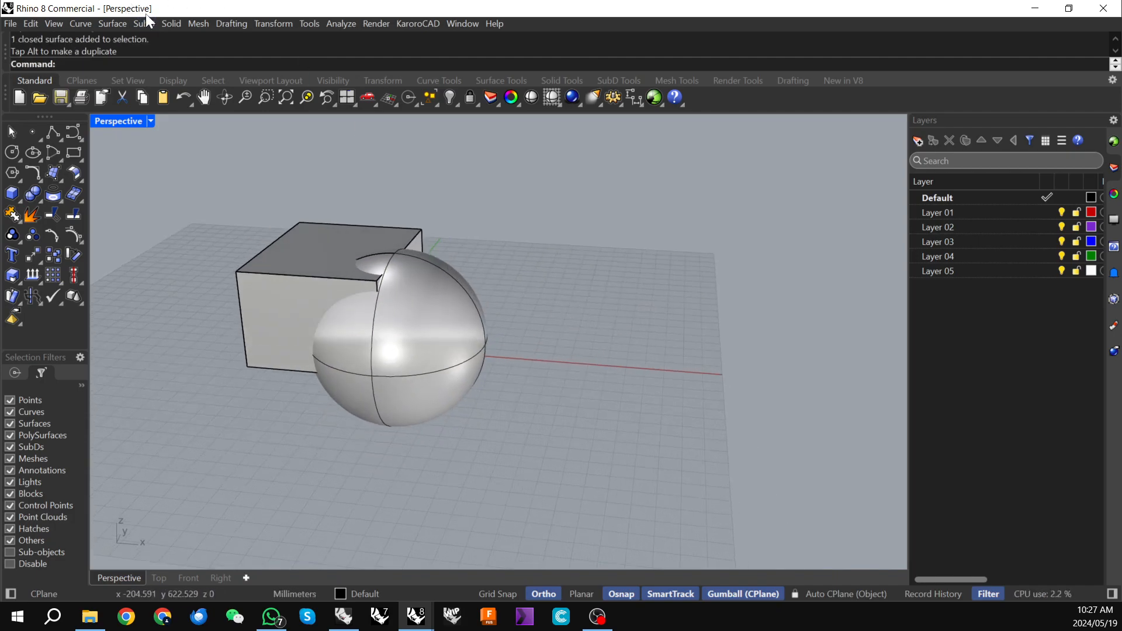
- Subtract the sphere from the box with Boolean Difference
left_click(303, 270)
left_click(173, 25)
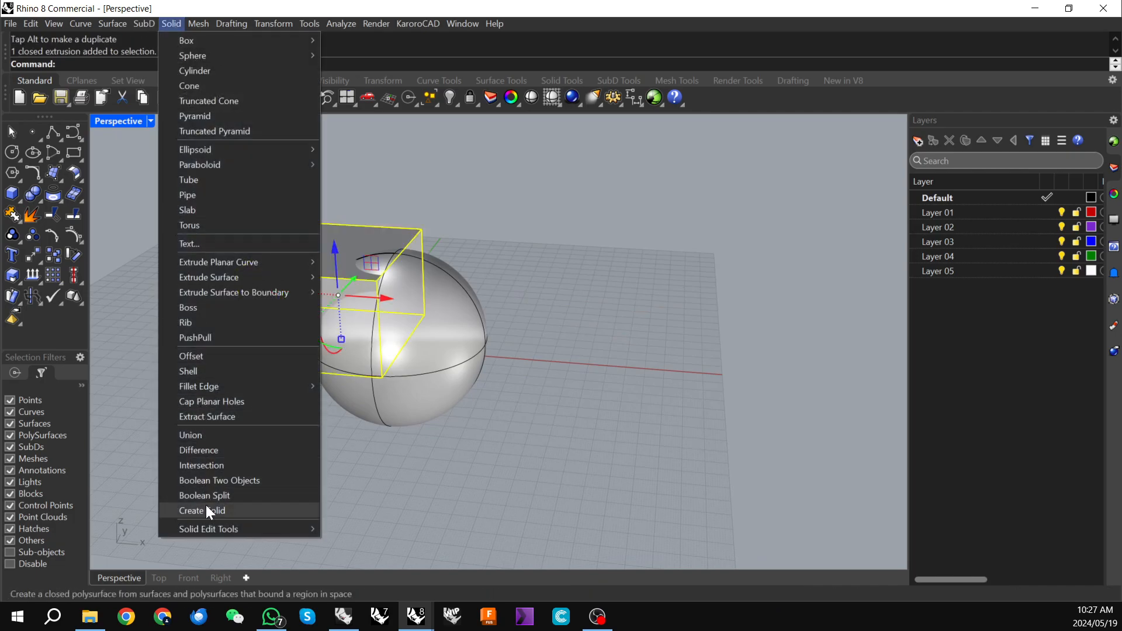
left_click(206, 450)
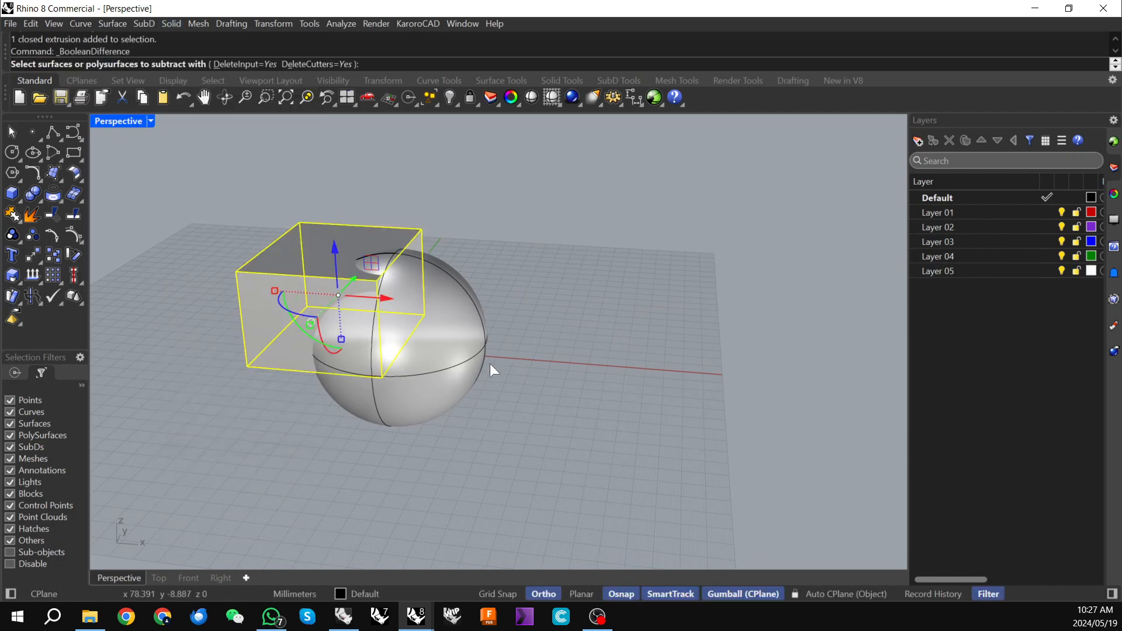
left_click(480, 331)
right_click(561, 379)
left_click(560, 379)
- Select the cut box and zoom the view to it
right_click_drag(453, 333, 383, 269)
scroll(392, 266, "up", 8)
right_click_drag(416, 345, 479, 396)
left_click(307, 275)
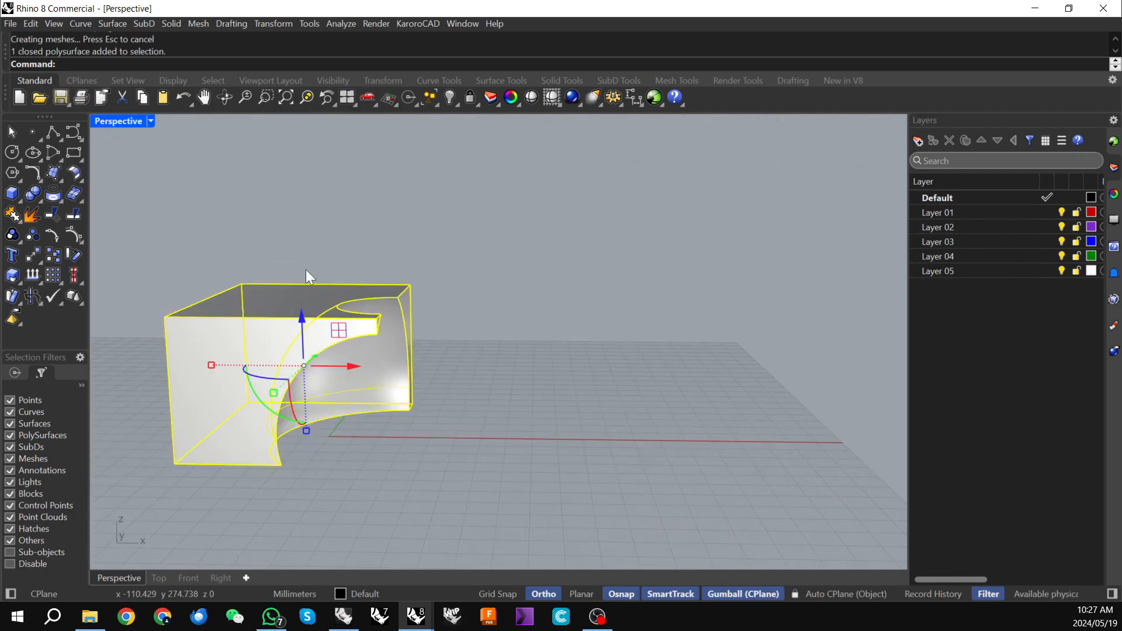
left_click(307, 98)
key("Escape")
- Examine the spherical cutout and the remaining sharp corner of the box from several angles
mouse_move(532, 358)
right_mouse_down()
mouse_move(408, 359)
mouse_move(533, 359)
right_mouse_up()
scroll(374, 321, "down", 4)
right_click_drag(373, 321, 389, 323)
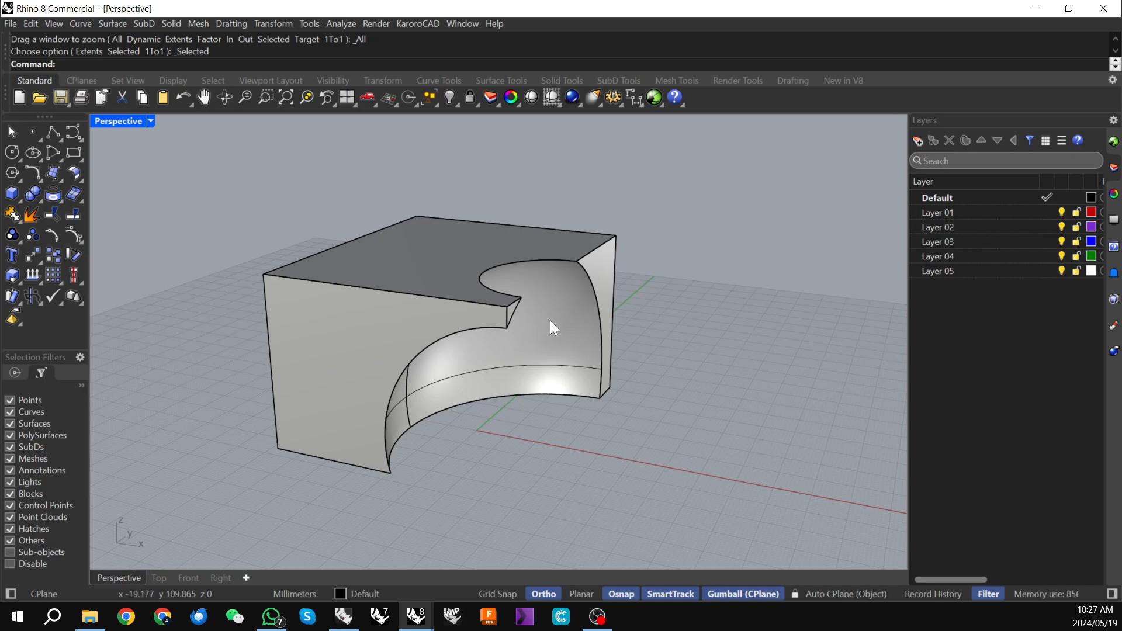
mouse_move(524, 411)
right_mouse_down()
mouse_move(528, 403)
mouse_move(504, 405)
mouse_move(496, 381)
mouse_move(494, 303)
mouse_move(513, 396)
right_mouse_up()
scroll(393, 442, "down", 4)
right_click_drag(392, 442, 434, 448)
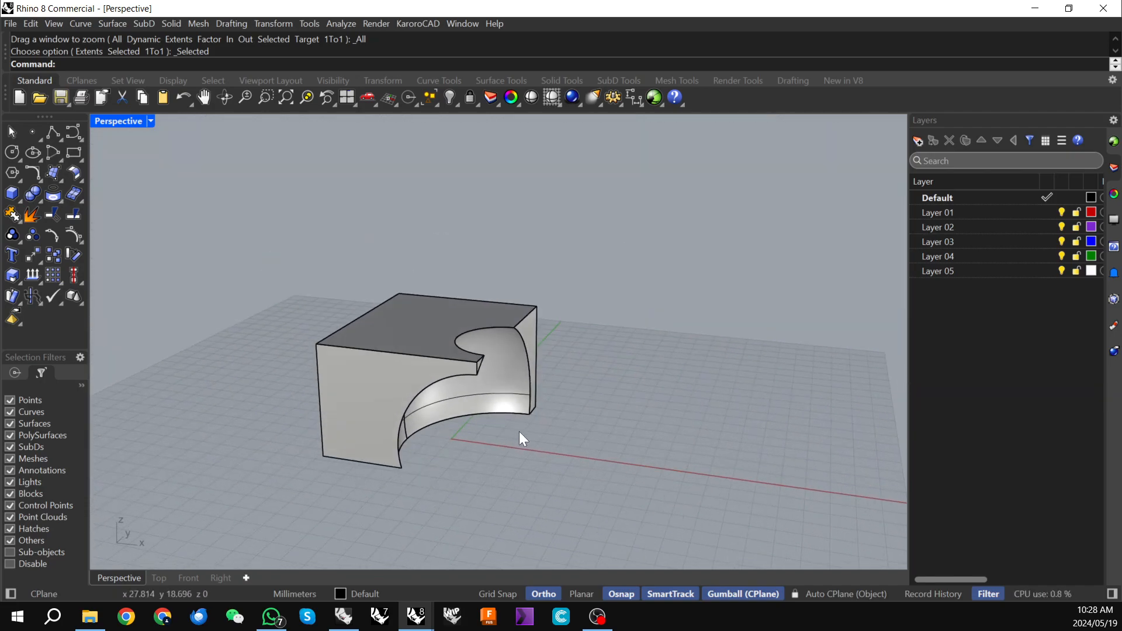
right_click_drag(491, 436, 531, 342)
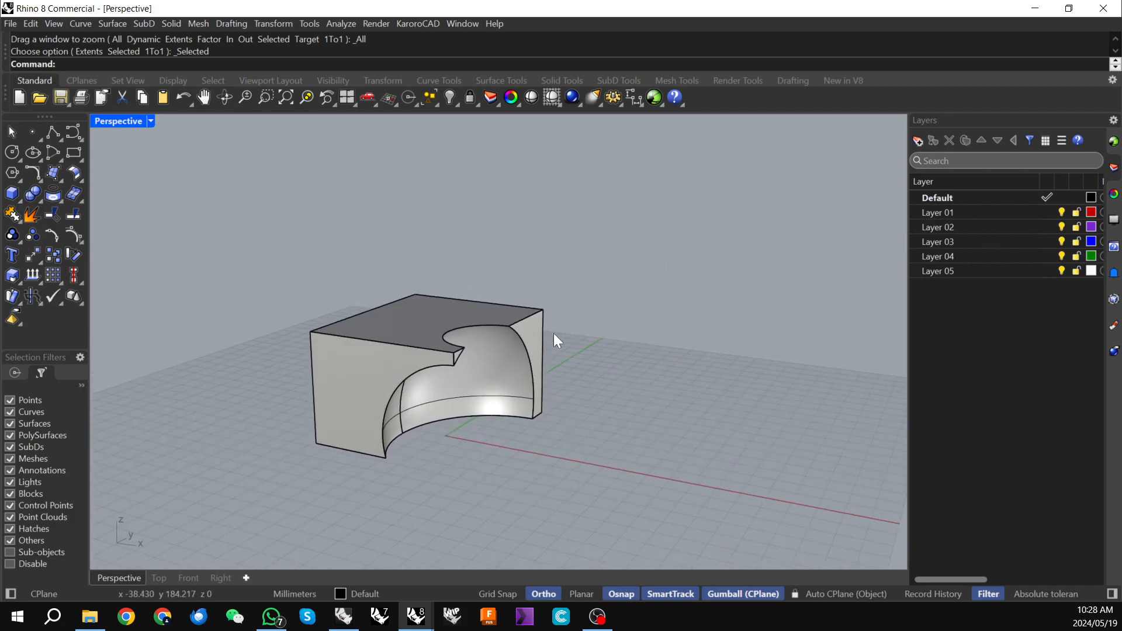
right_click_drag(683, 382, 558, 355)
scroll(557, 355, "up", 3)
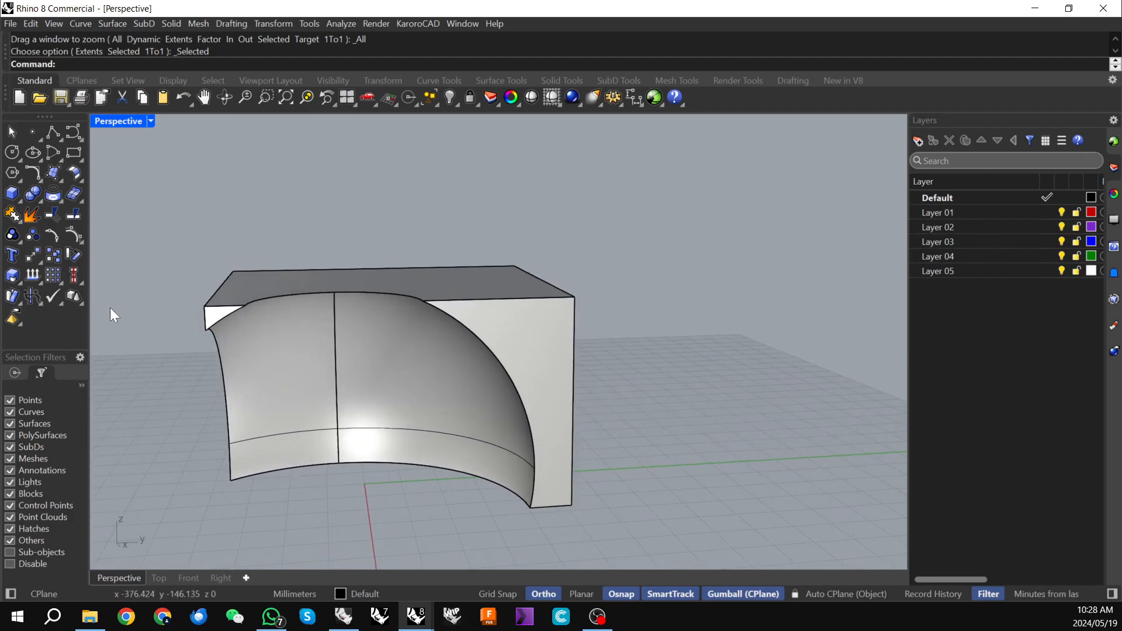
right_click_drag(267, 388, 353, 366)
scroll(331, 395, "down", 4)
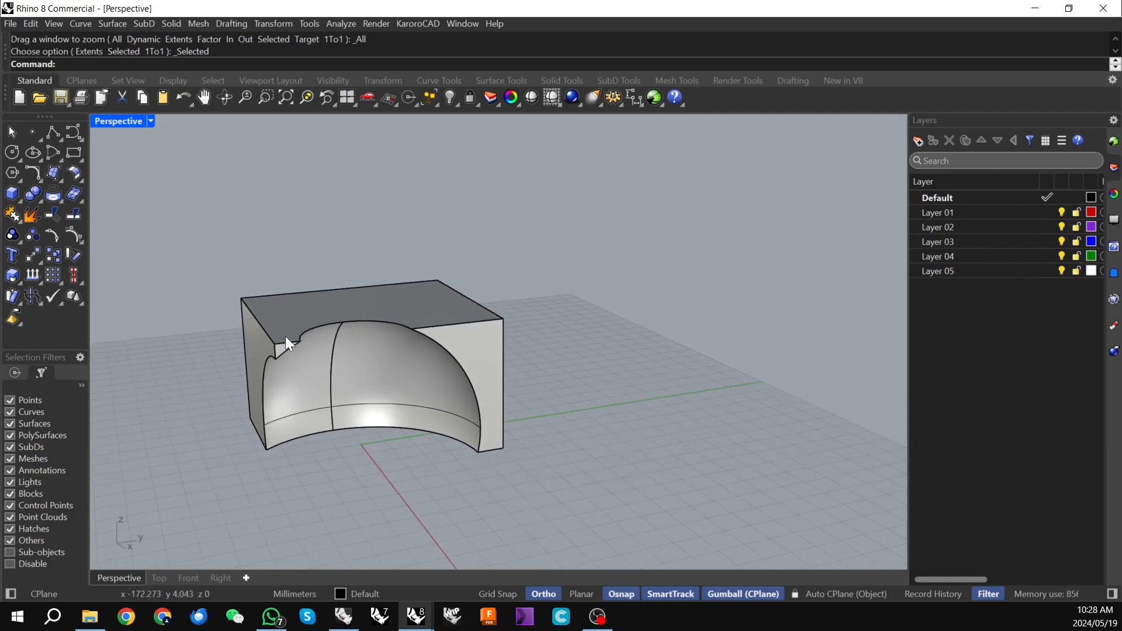
- Undo the Boolean Difference and shift the sphere slightly along the negative Y direction while it still overlaps the box
left_click(184, 97)
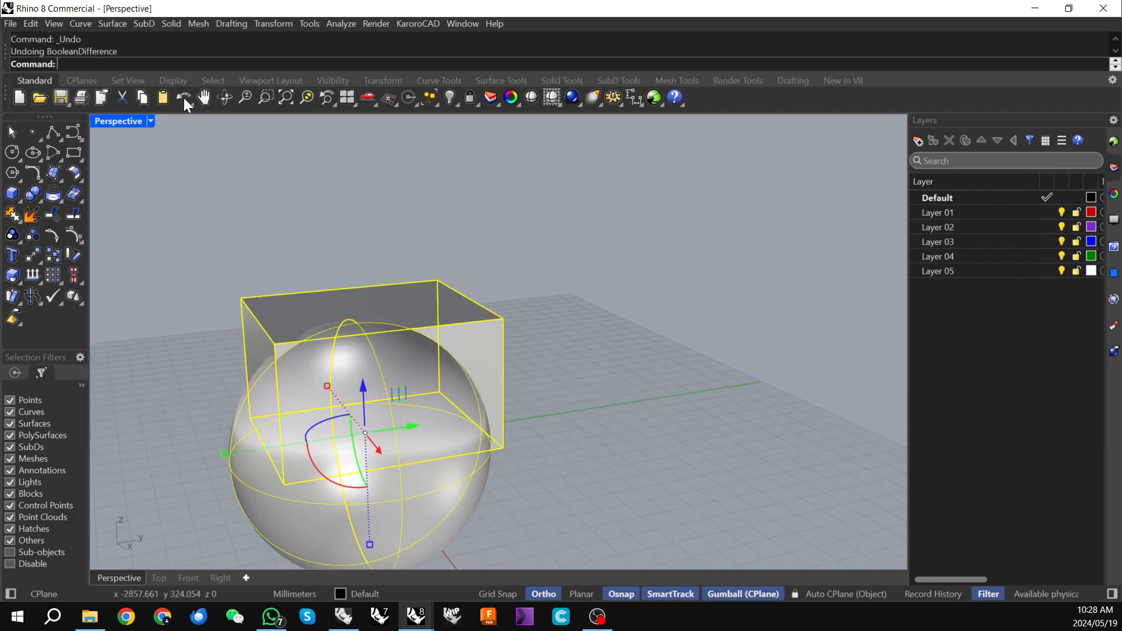
left_click(587, 346)
left_click(374, 438)
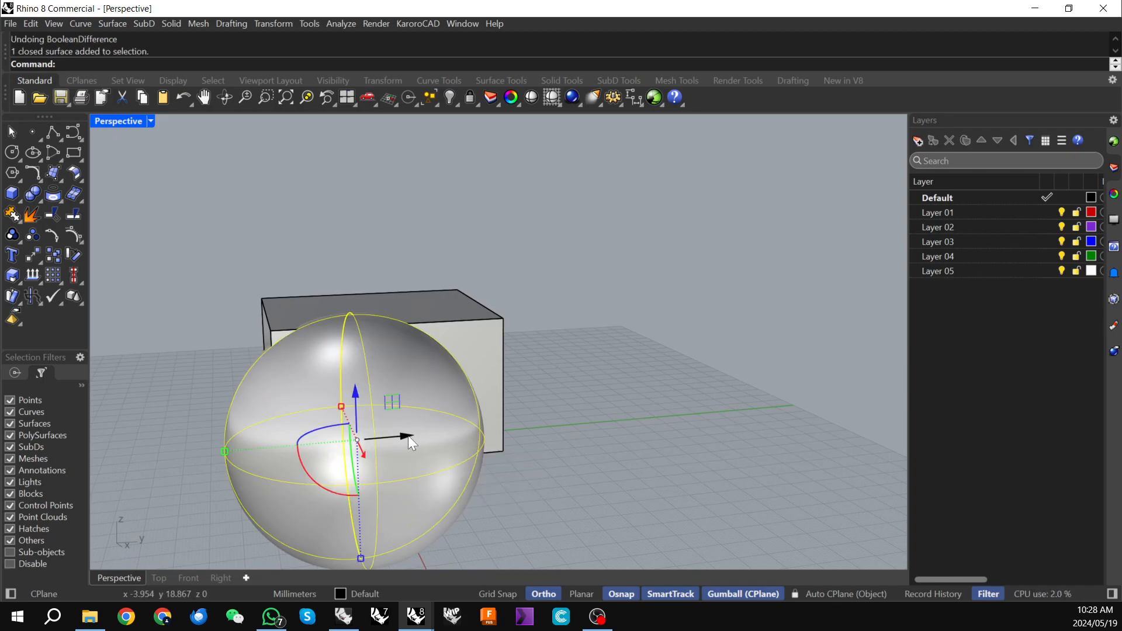
left_click_drag(408, 436, 381, 436)
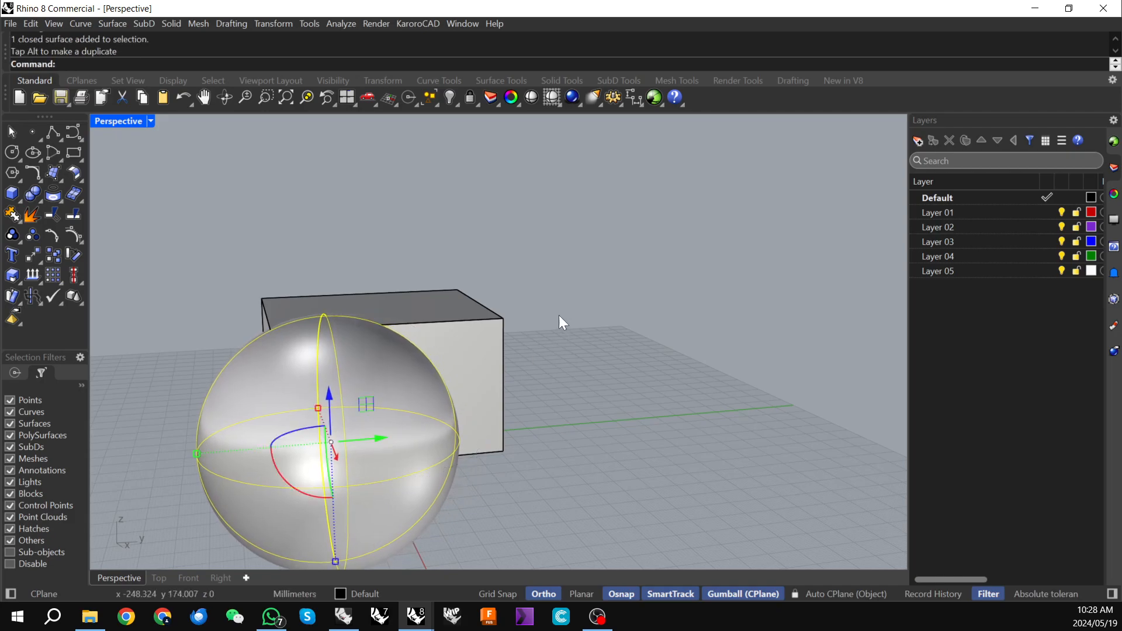
left_click(559, 314)
scroll(467, 319, "down", 4)
right_click_drag(423, 321, 327, 313)
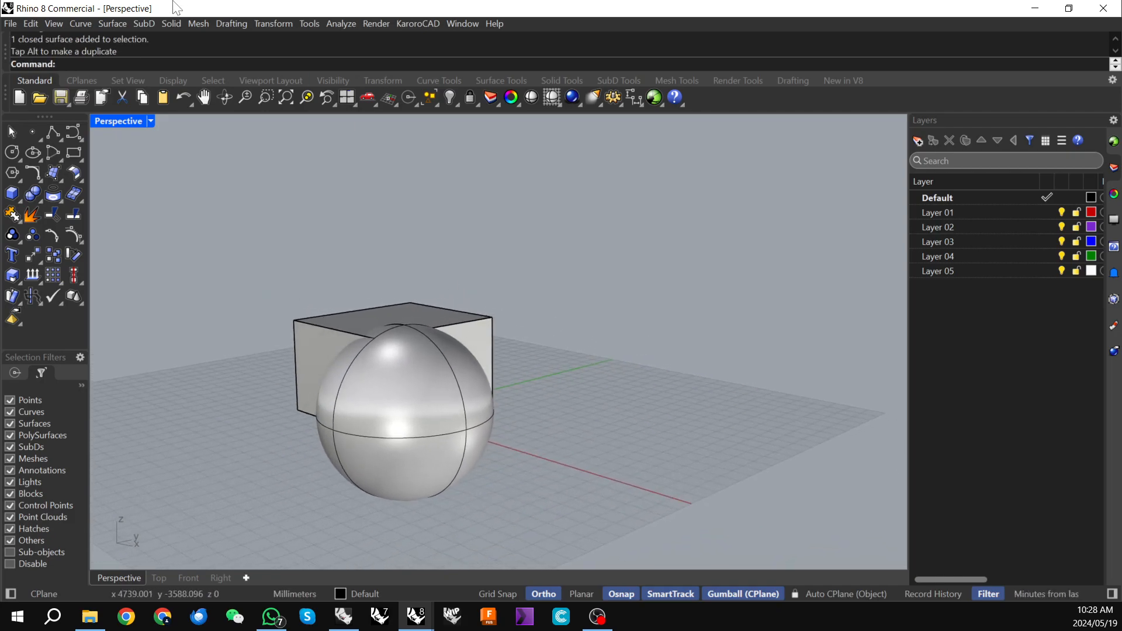
- Subtract the repositioned sphere from the box with Boolean Difference and inspect the cut
left_click(321, 315)
left_click(173, 25)
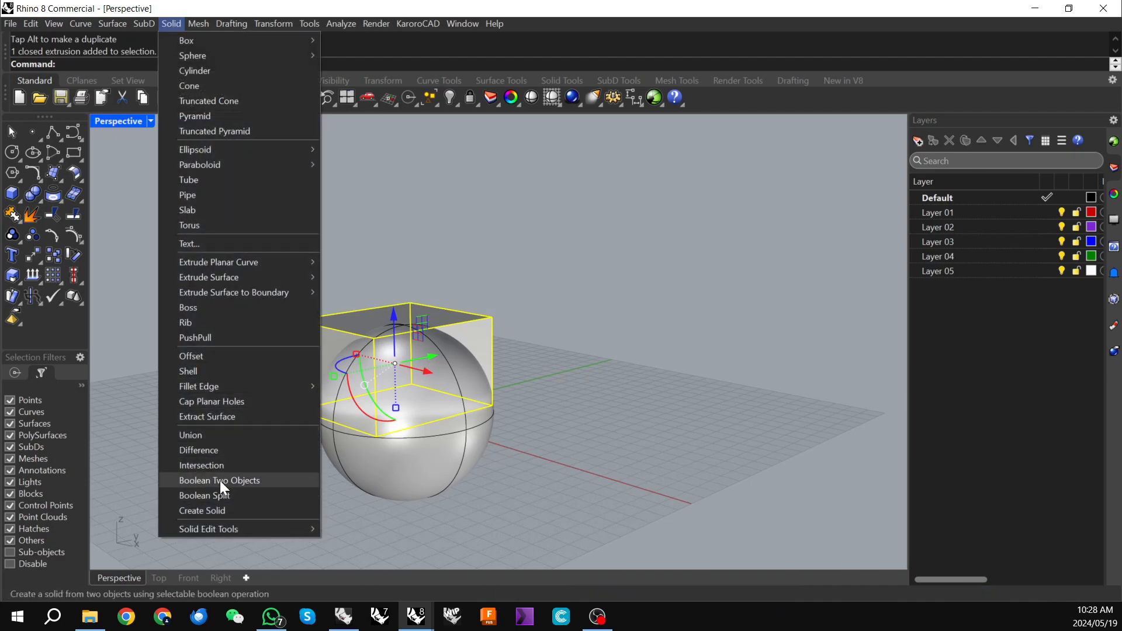
left_click(219, 452)
left_click(441, 474)
key("Return")
scroll(421, 403, "up", 4)
left_click(457, 443)
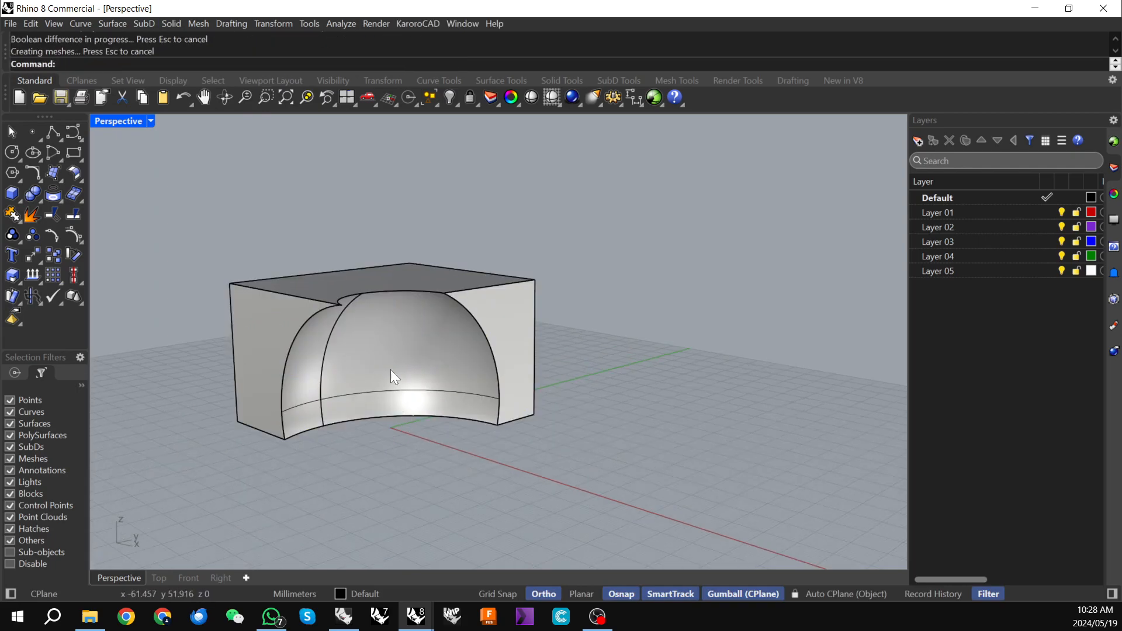
scroll(360, 335, "up", 4)
right_click_drag(360, 334, 412, 339)
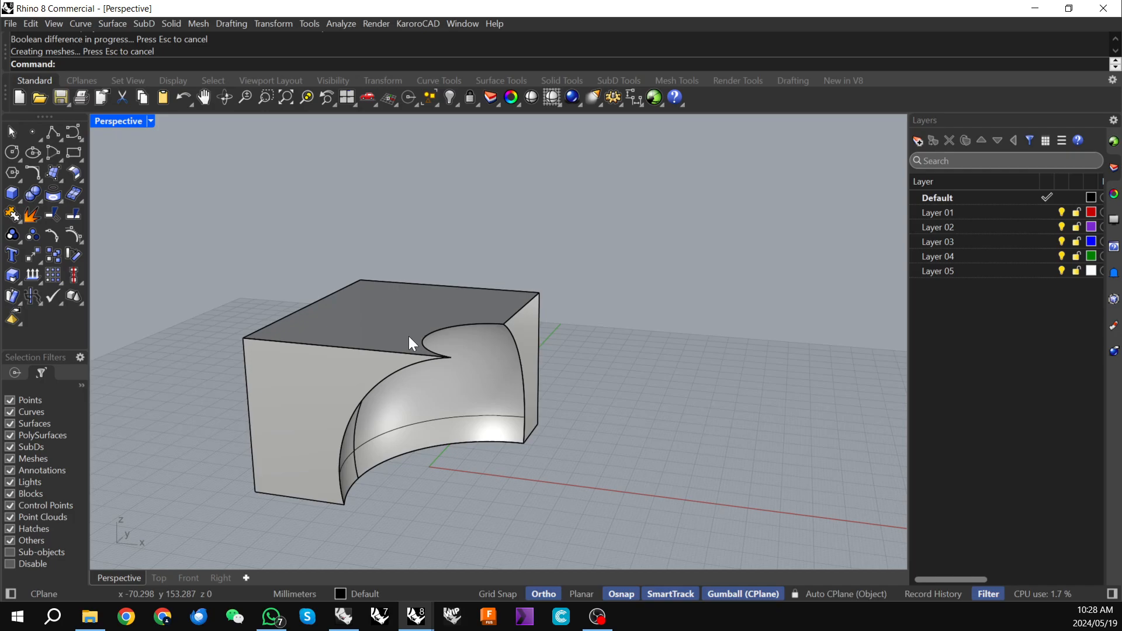
scroll(408, 332, "down", 1)
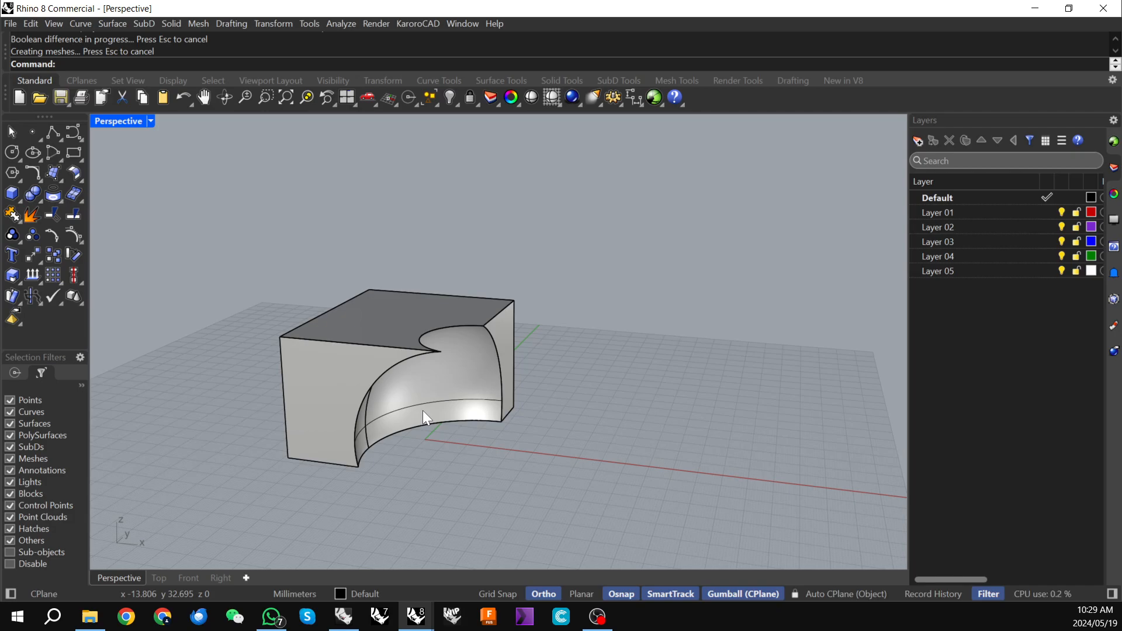
- Undo the second Boolean Difference and deselect the box and sphere
right_click_drag(655, 286, 585, 360)
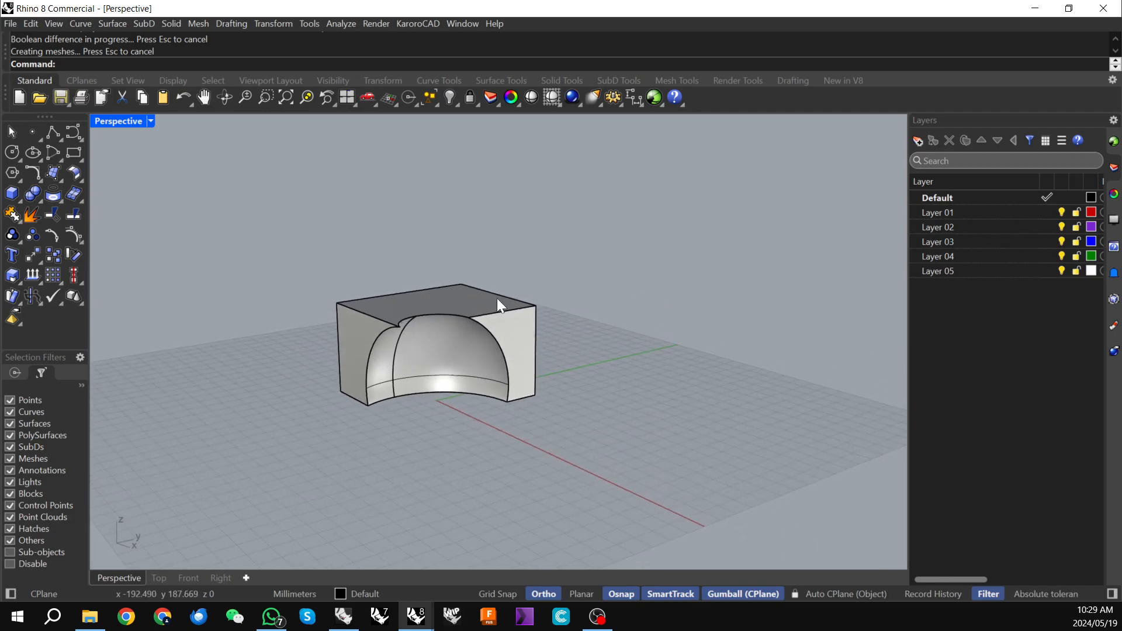
scroll(496, 298, "up", 3)
left_click(184, 100)
scroll(305, 288, "down", 3)
right_click_drag(305, 288, 377, 233)
left_click(587, 306)
- Select the box, make Layer 01 the current layer and switch the current layer back to Default
left_click(292, 290)
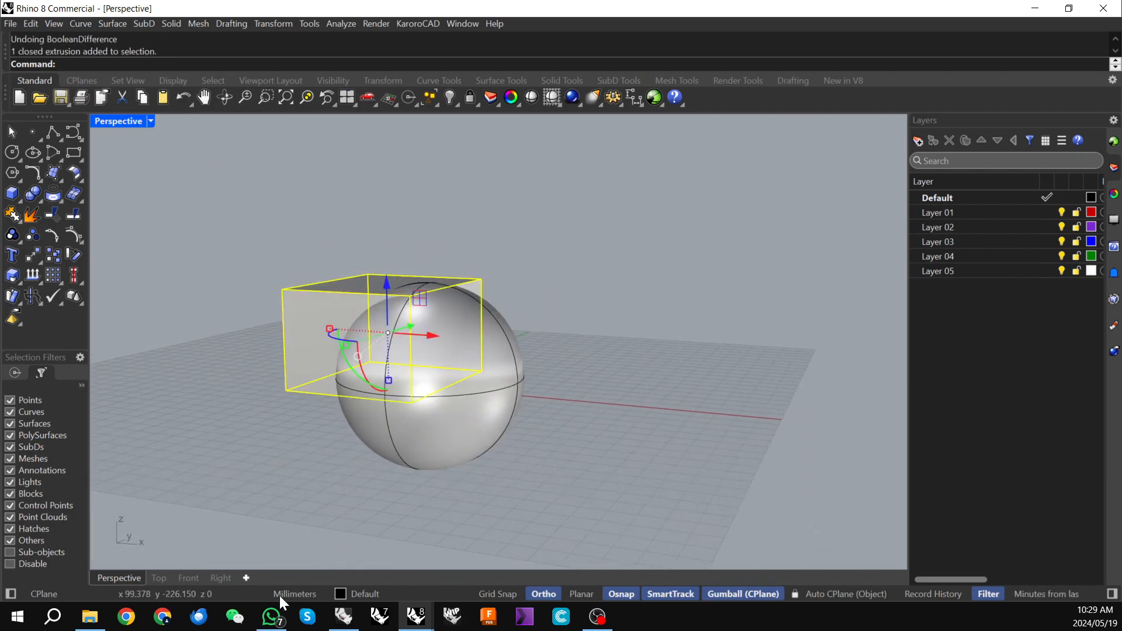
left_click(381, 594)
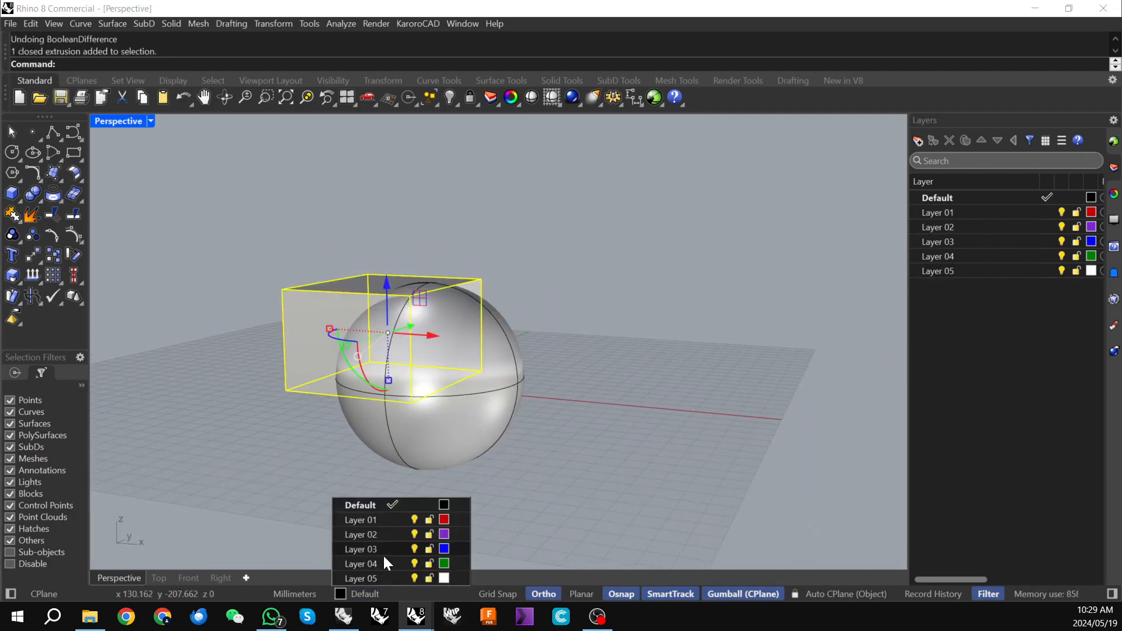
left_click(380, 520)
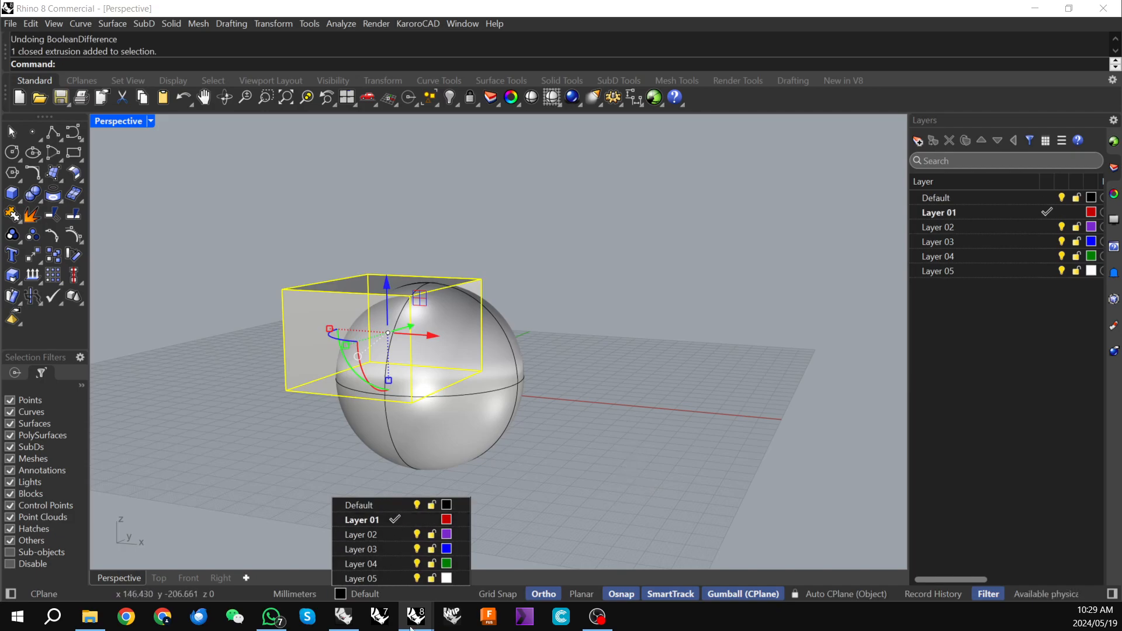
left_click(1043, 198)
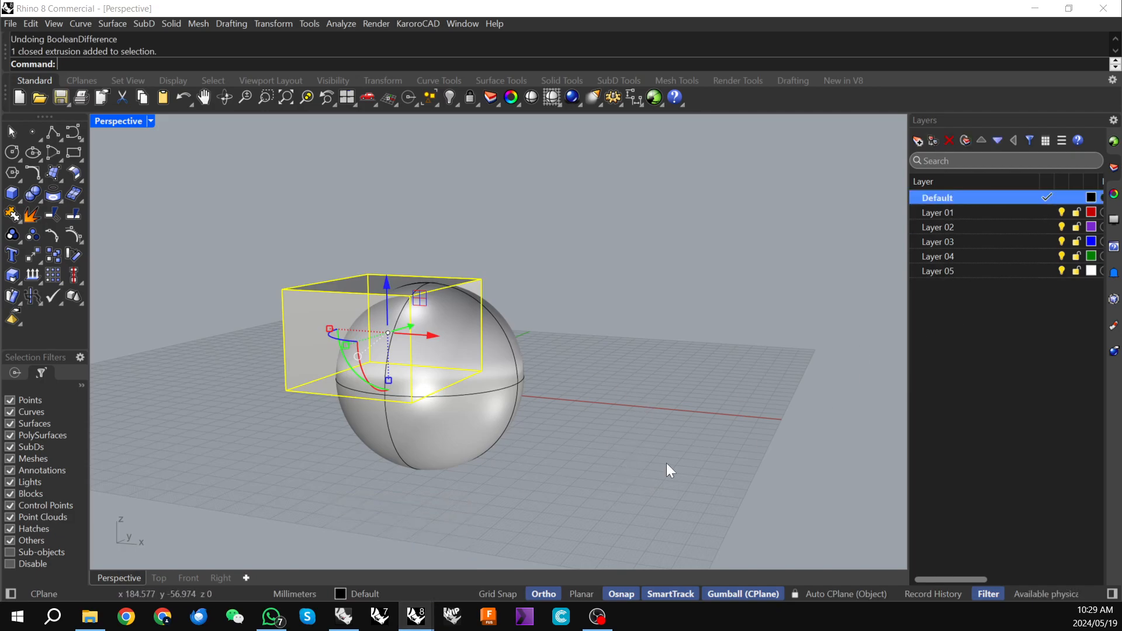
- Assign the box to Layer 01 and the sphere to Layer 02
key("Escape")
left_click(314, 291)
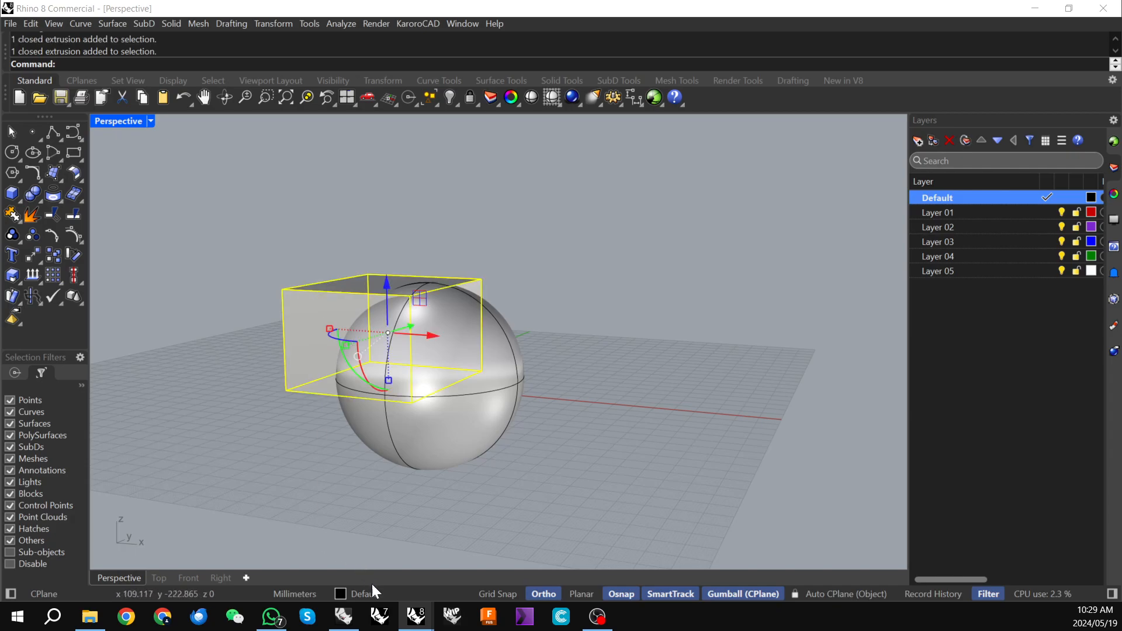
left_click(374, 594)
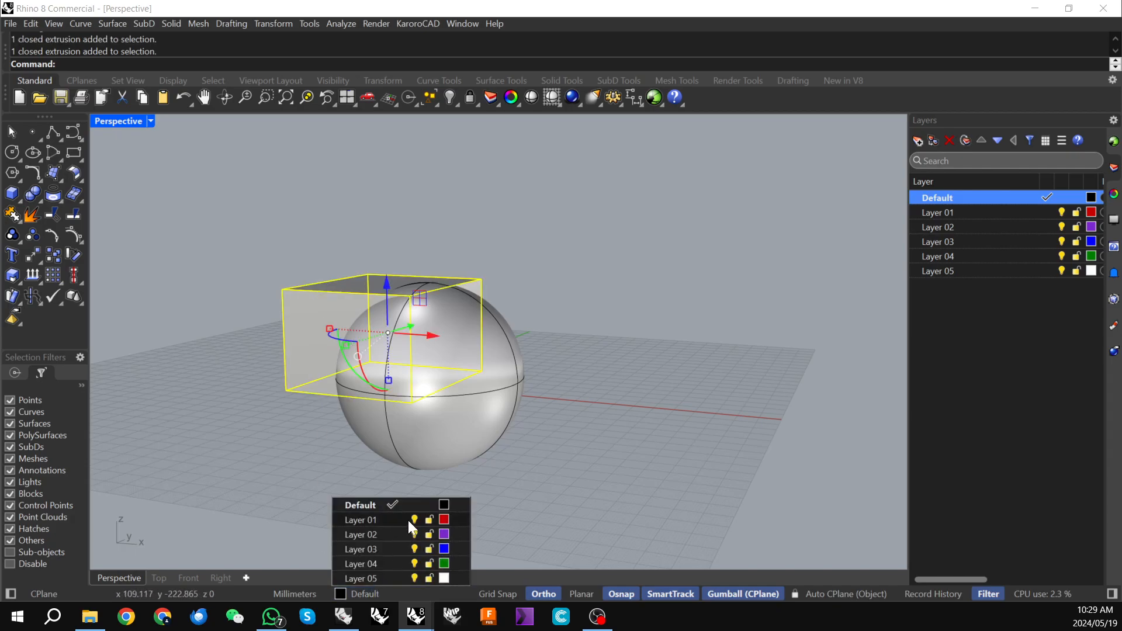
left_click(364, 521)
left_click(486, 412)
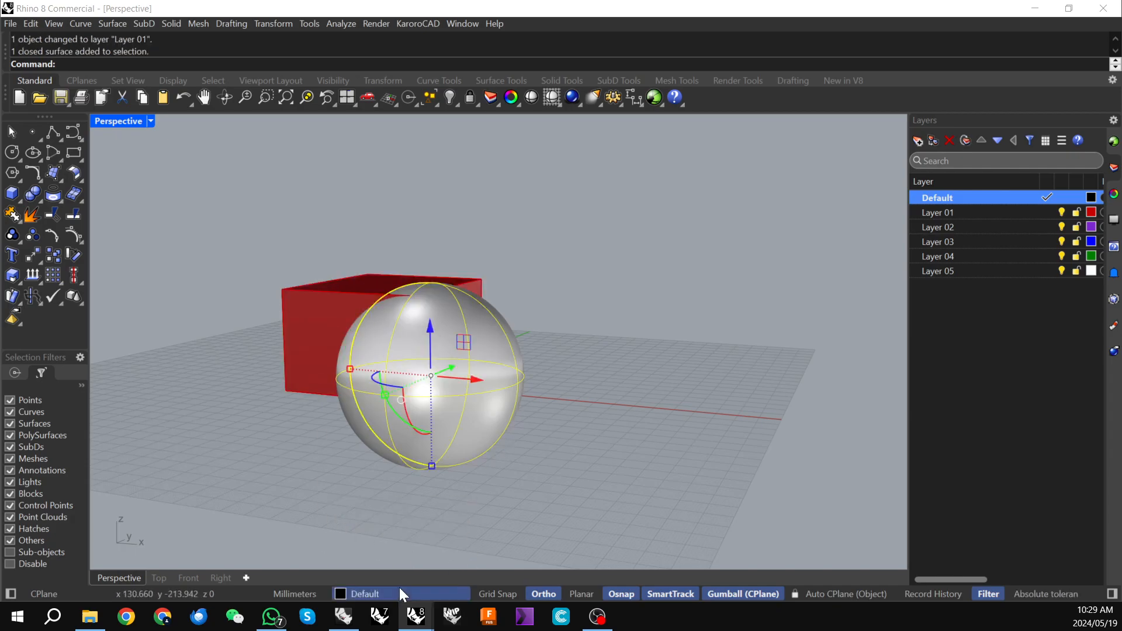
left_click(365, 593)
left_click(360, 535)
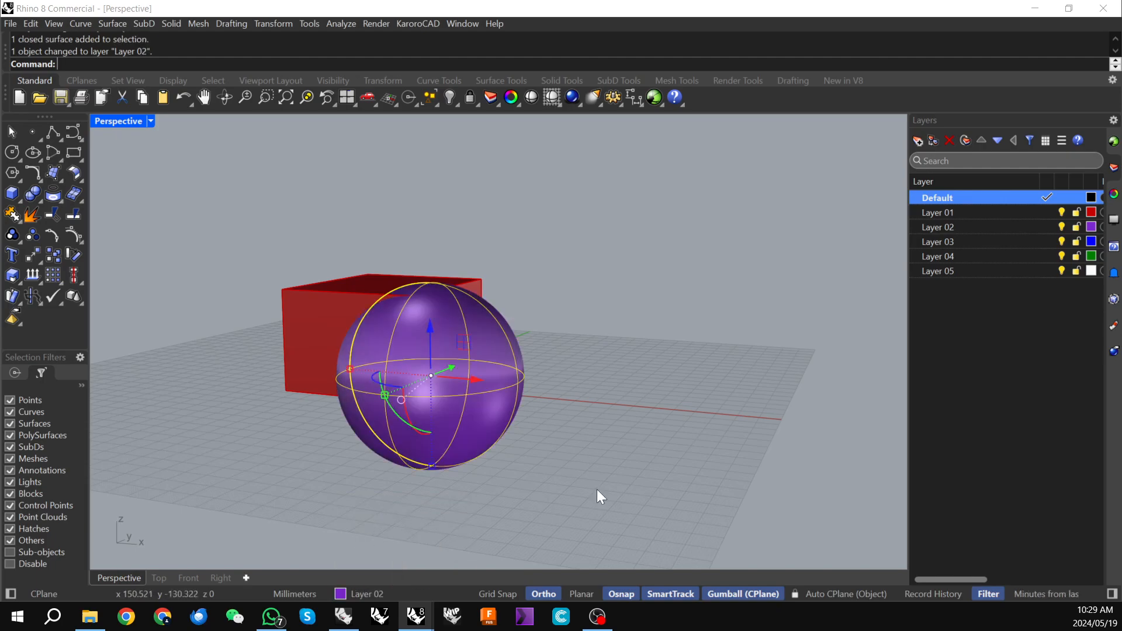
- Duplicate the box and sphere in place with copy and paste, and assign the copies to the Default layer
scroll(537, 460, "down", 2)
left_click(568, 466)
right_click_drag(568, 466, 637, 462)
left_click_drag(314, 259, 704, 524)
key("ctrl+c")
key("ctrl+v")
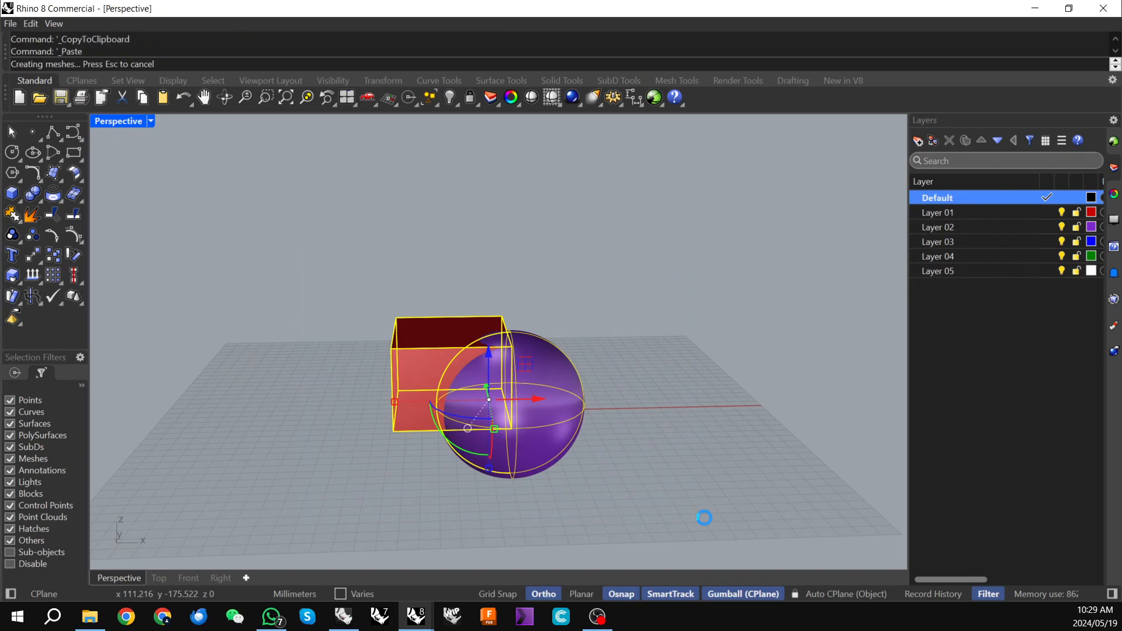
left_click(370, 594)
left_click(354, 505)
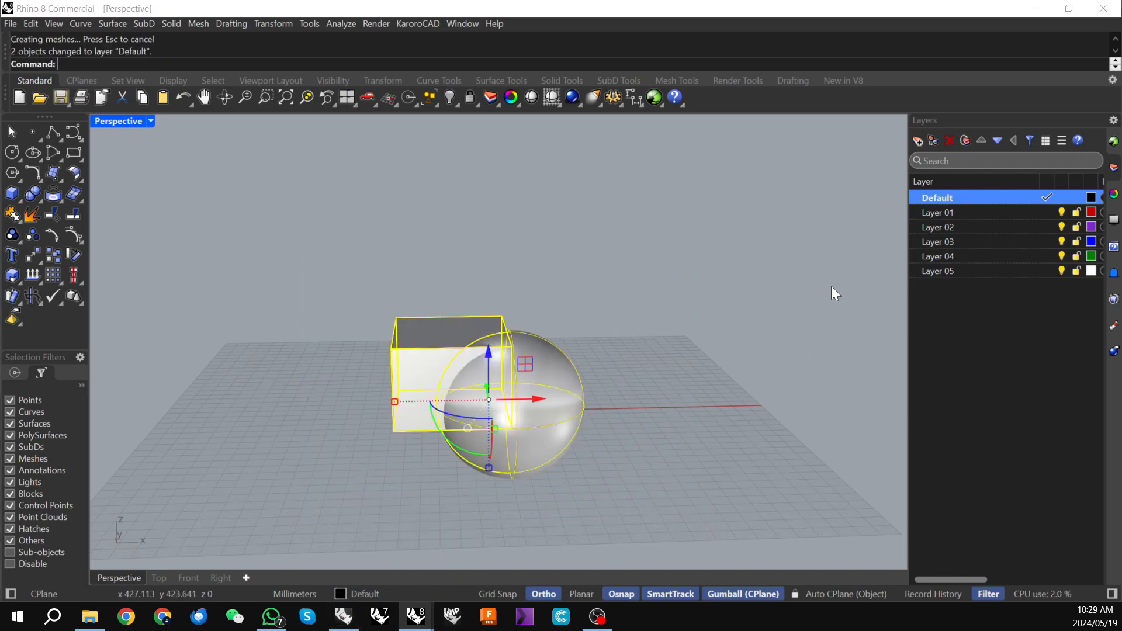
- Hide Layer 01 and Layer 02 so only the copies on the Default layer are shown
left_click(1062, 214)
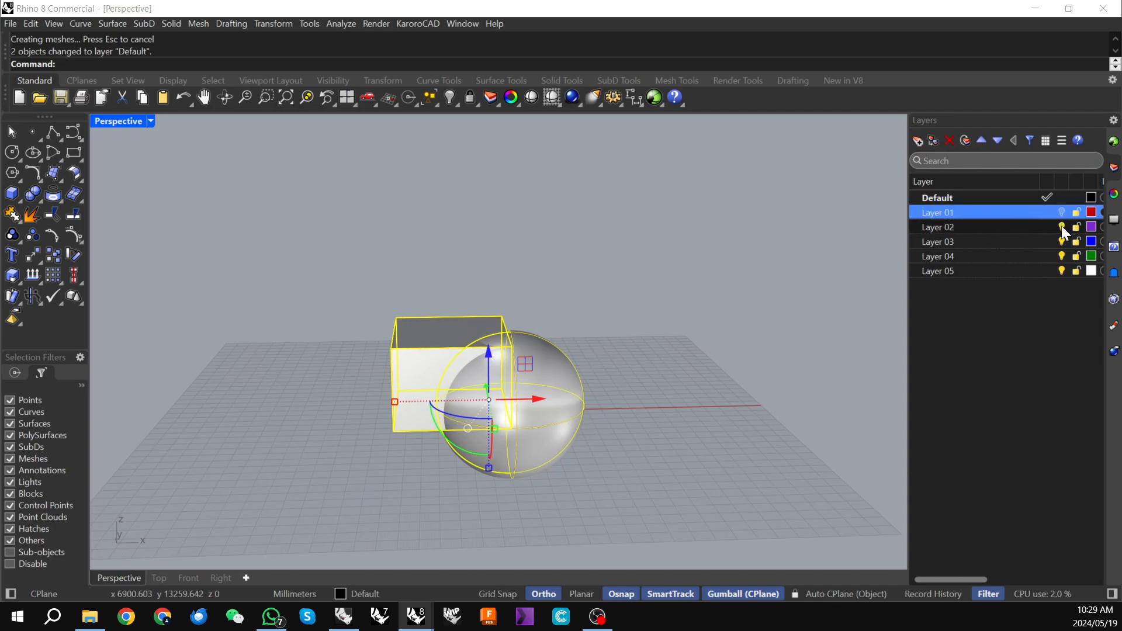
left_click(1061, 227)
left_click(701, 405)
right_click_drag(701, 406, 496, 408)
left_click(496, 407)
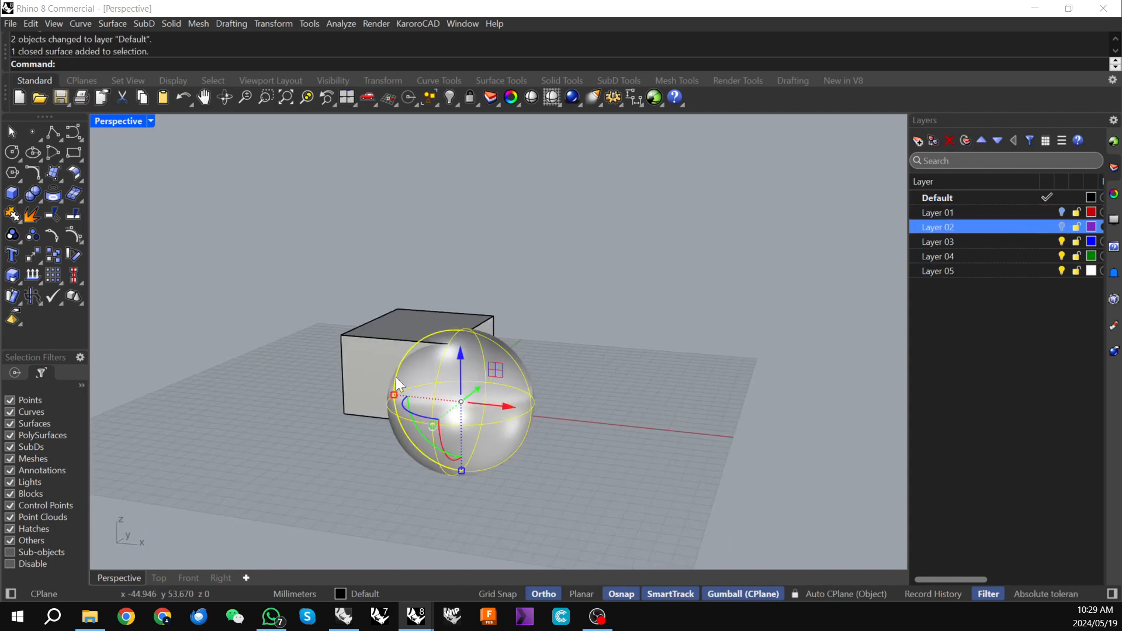
left_click(369, 355)
left_click(502, 457, "shift")
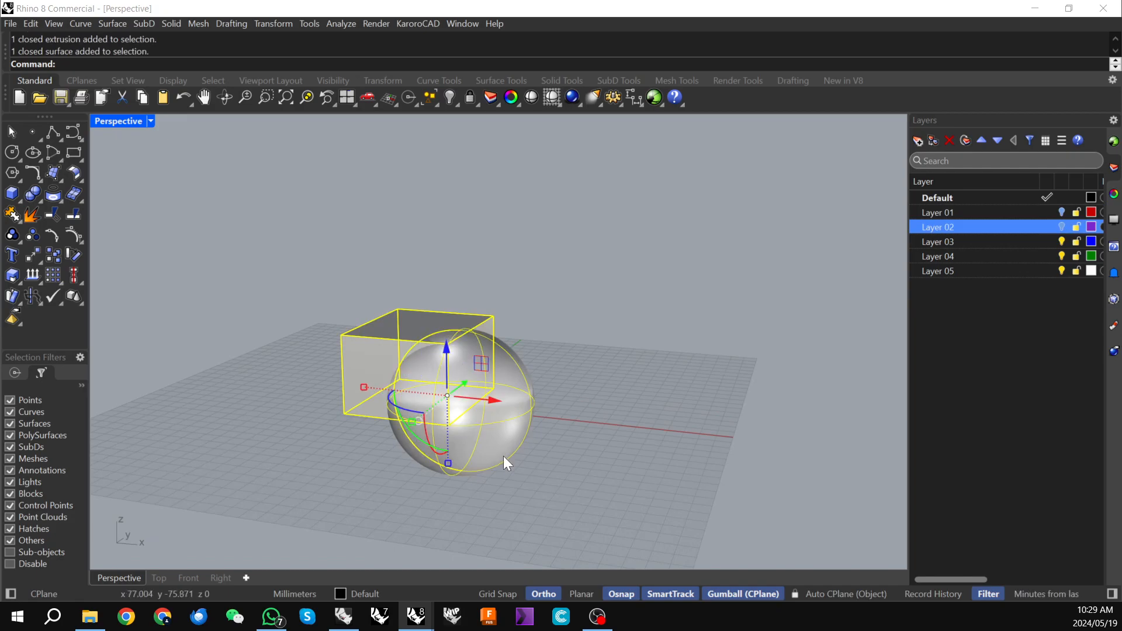
left_click(168, 23)
left_click(209, 450)
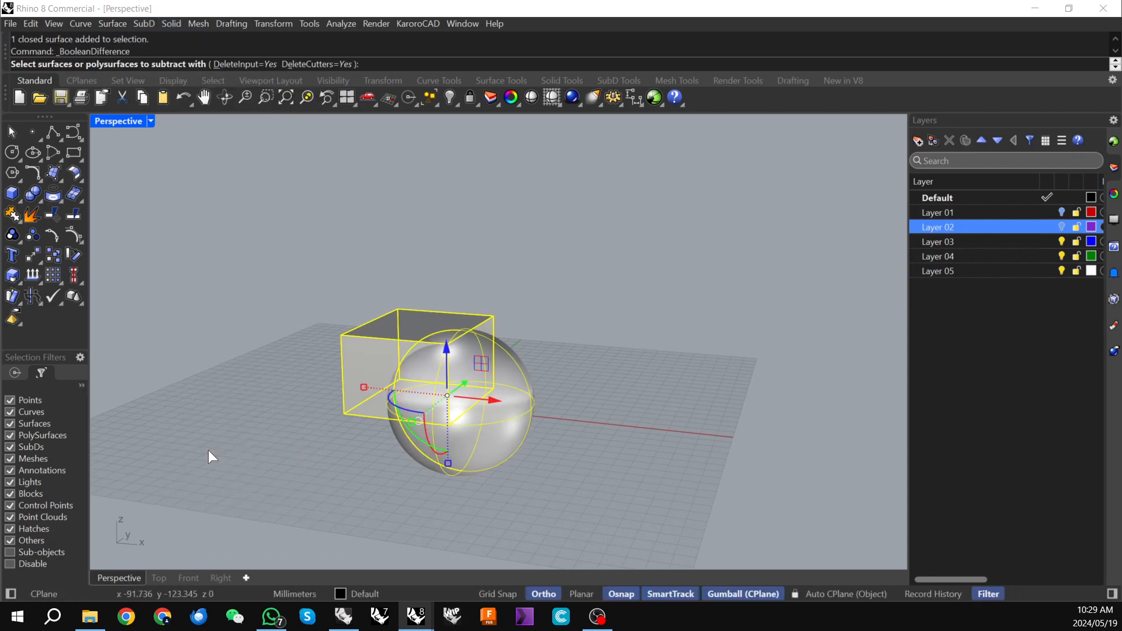
key("Escape")
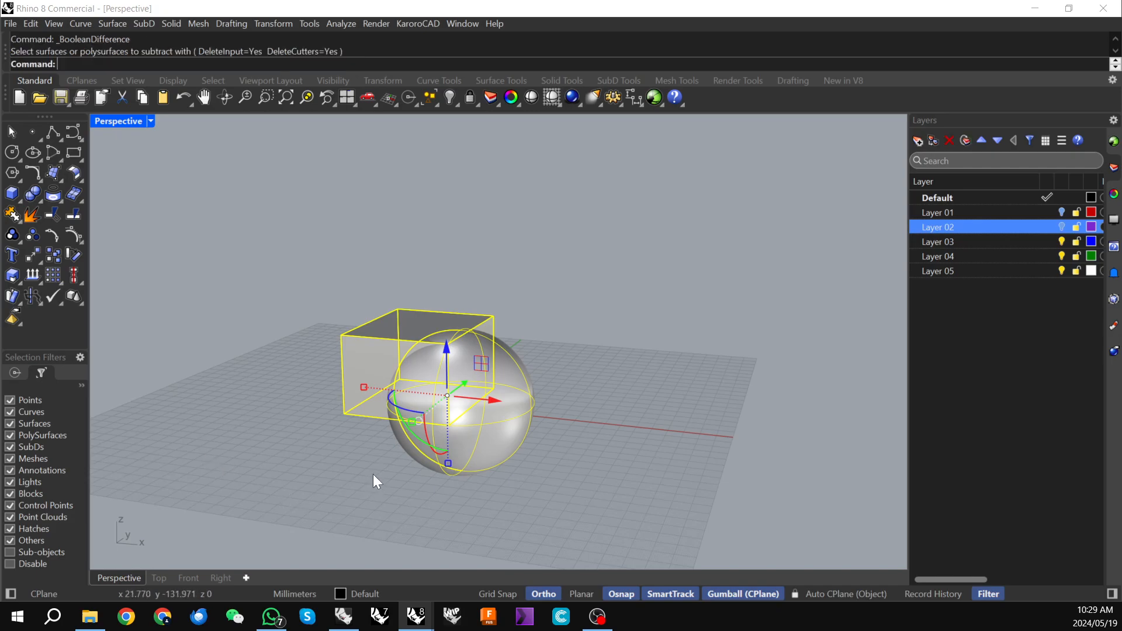
left_click(374, 479)
- Subtract the copied sphere from the copied box with Boolean Difference
left_click(370, 336)
key("Return")
left_click(503, 443)
key("Return")
left_click(538, 419)
right_click_drag(538, 419, 566, 415)
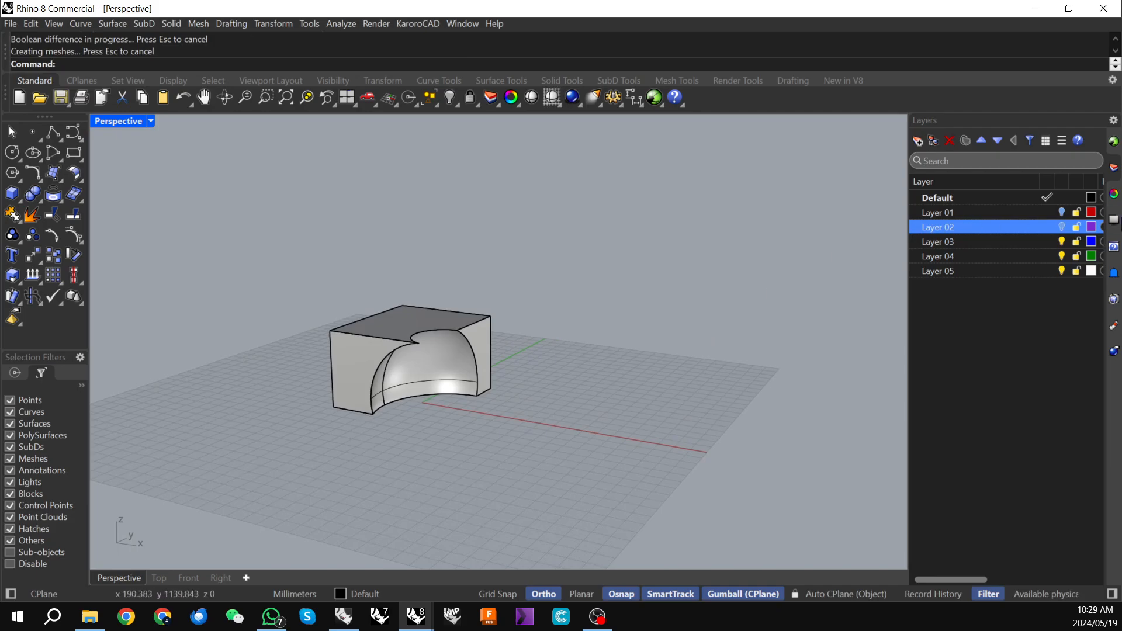
- Briefly show and hide Layer 02 and Layer 01 to check the originals, and inspect the cut box
left_click(1062, 226)
left_click(1062, 225)
left_click(1062, 212)
left_click(1063, 211)
left_click(1062, 211)
right_click_drag(646, 388, 382, 366)
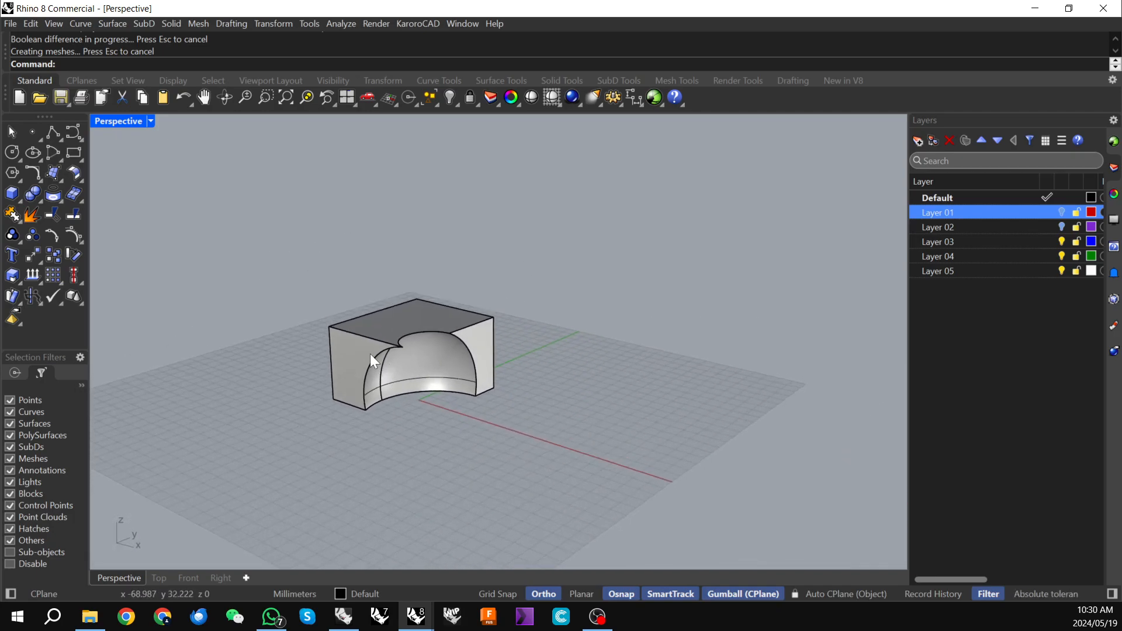
scroll(335, 331, "up", 4)
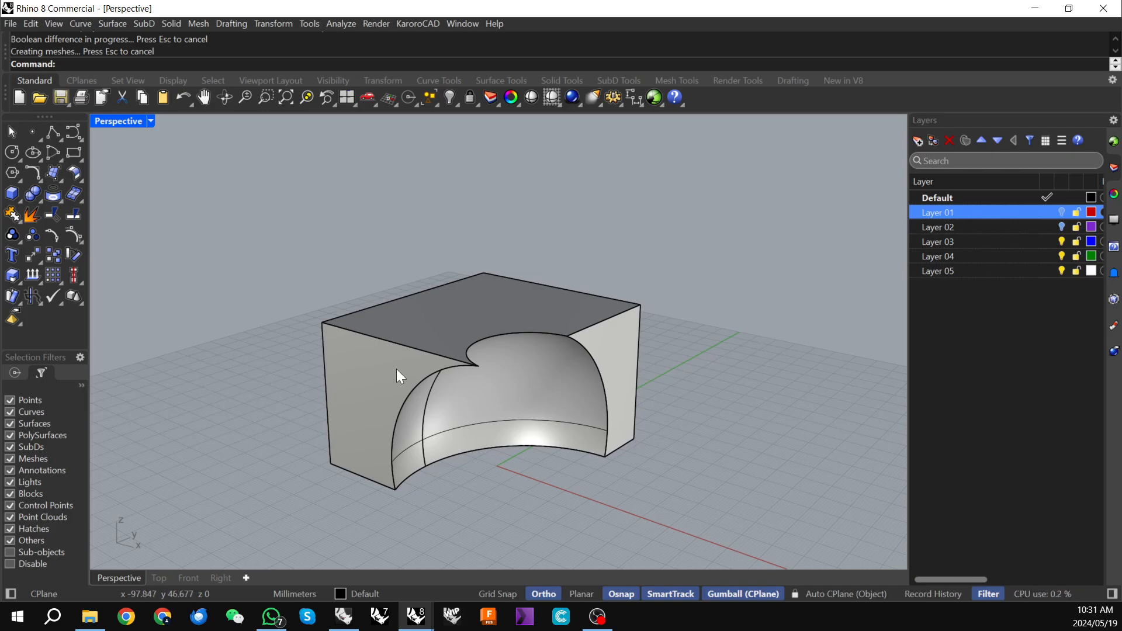
scroll(416, 346, "down", 3)
- Open Grasshopper, narrow its window and place it low over the viewport so the cut box stays visible
left_click(615, 97)
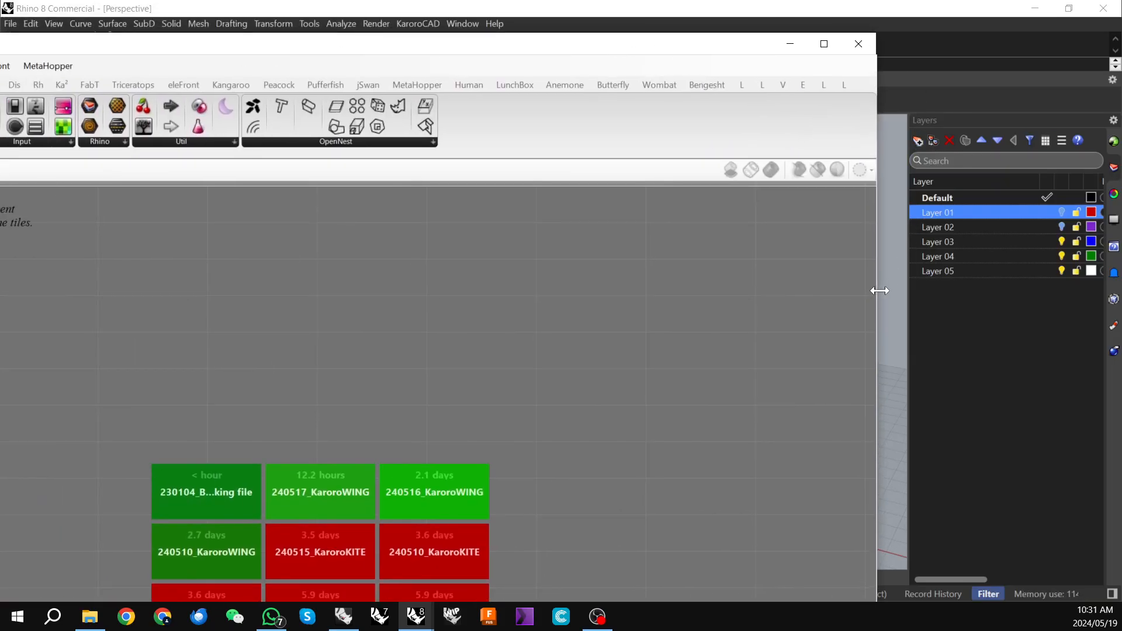
left_click_drag(876, 292, 584, 301)
left_click_drag(187, 47, 660, 121)
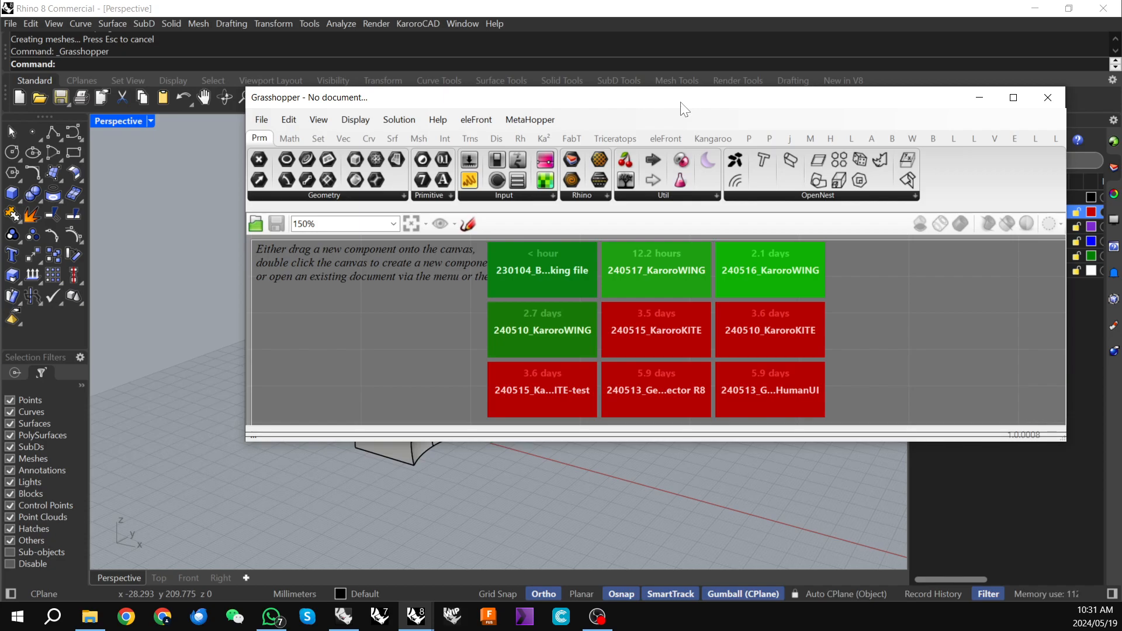
left_click_drag(672, 107, 727, 495)
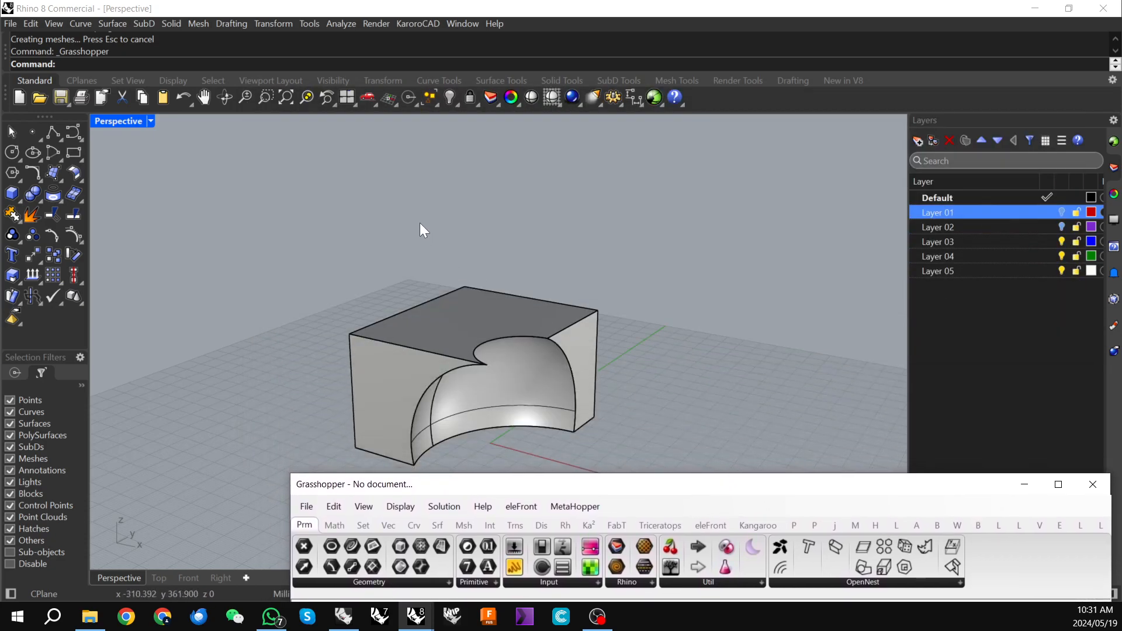
scroll(420, 222, "down", 2)
scroll(439, 302, "up", 3)
scroll(439, 303, "up", 2)
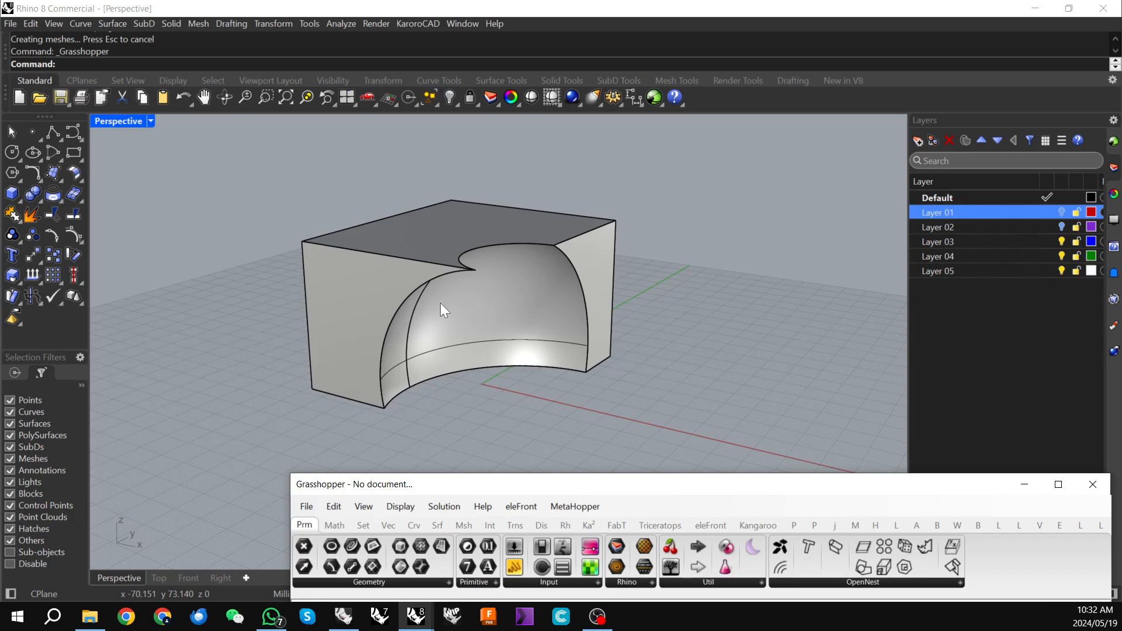
left_click_drag(464, 480, 516, 442)
- Delete the cut box and make Layer 01 and Layer 02 visible again
scroll(296, 324, "down", 2)
right_click_drag(345, 328, 353, 302)
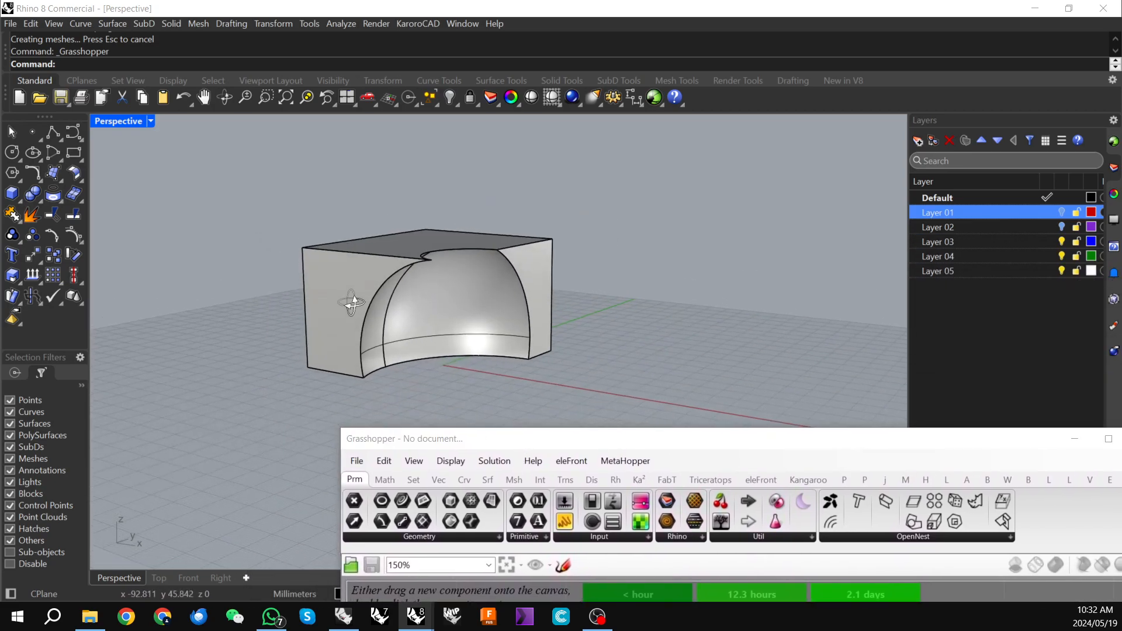
right_click_drag(654, 310, 611, 320)
left_click(440, 259)
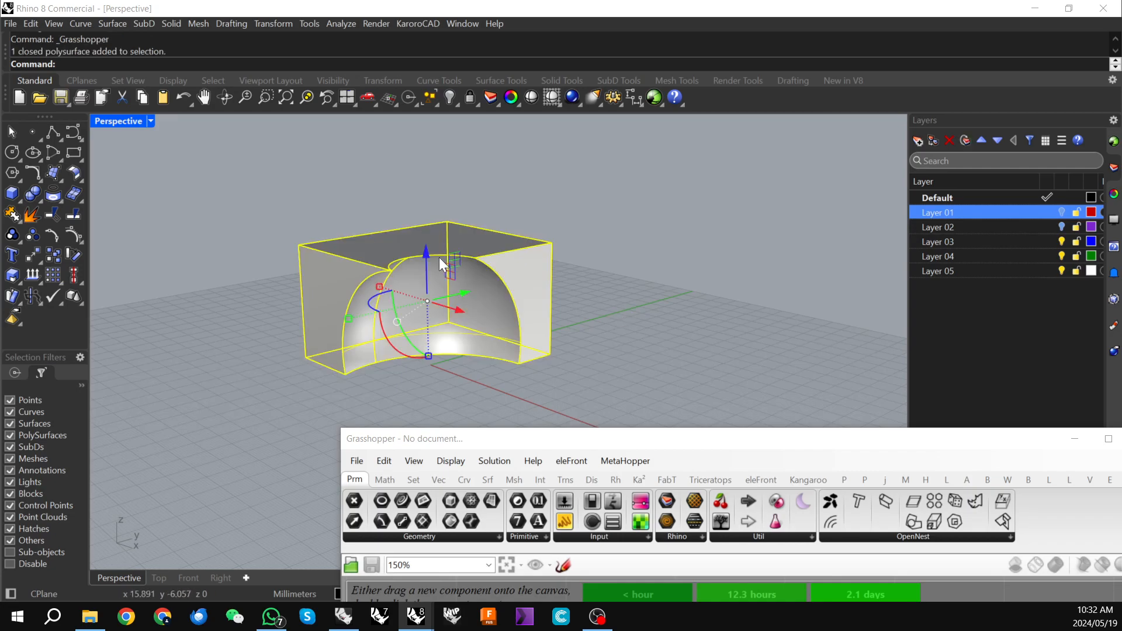
key("Delete")
left_click(1062, 211)
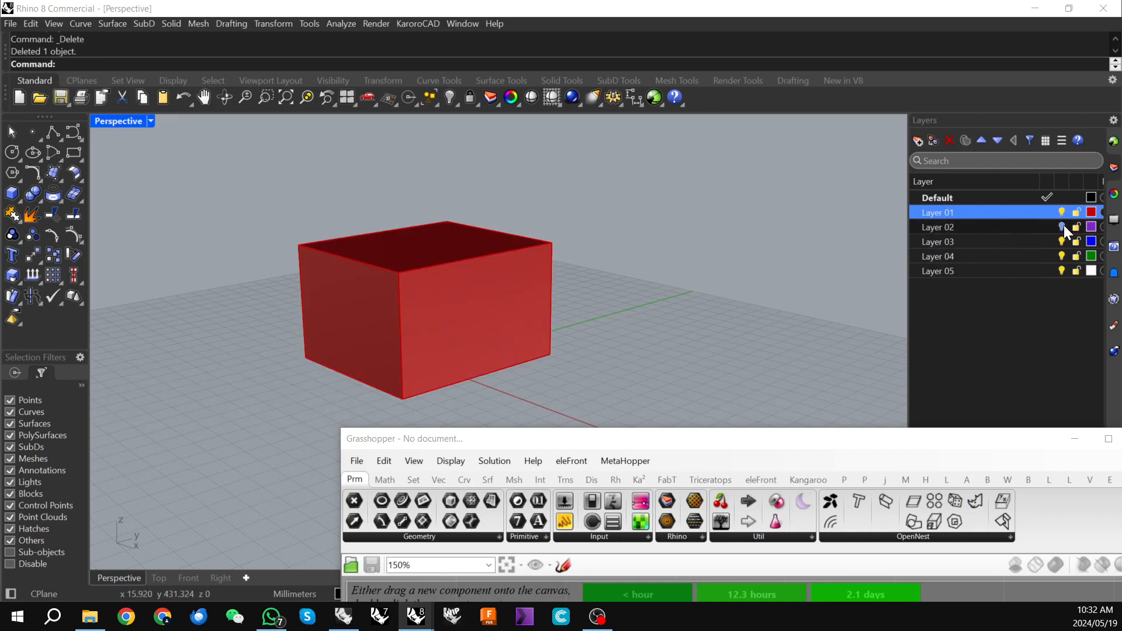
left_click(1061, 227)
- Move the purple sphere along the positive X direction until it is clear of the red box
right_click_drag(392, 265, 423, 266)
left_click(489, 341)
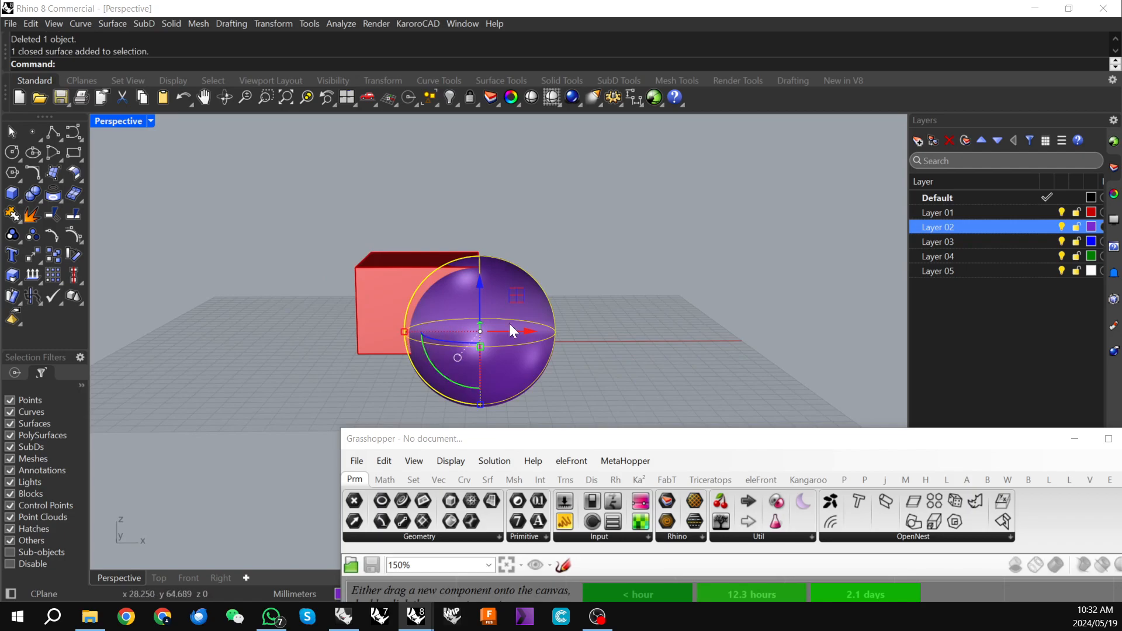
left_click_drag(529, 331, 696, 326)
left_click(336, 216)
mouse_move(336, 216)
right_mouse_down()
mouse_move(398, 210)
mouse_move(352, 230)
right_mouse_up()
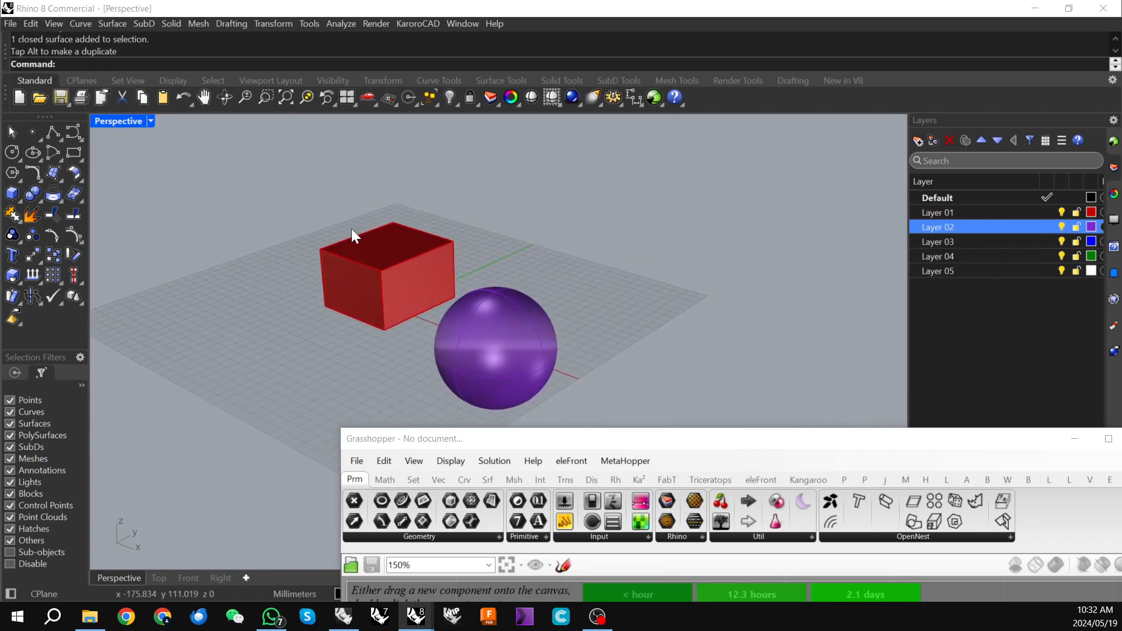
mouse_move(345, 343)
right_mouse_down()
mouse_move(319, 369)
mouse_move(343, 328)
right_mouse_up()
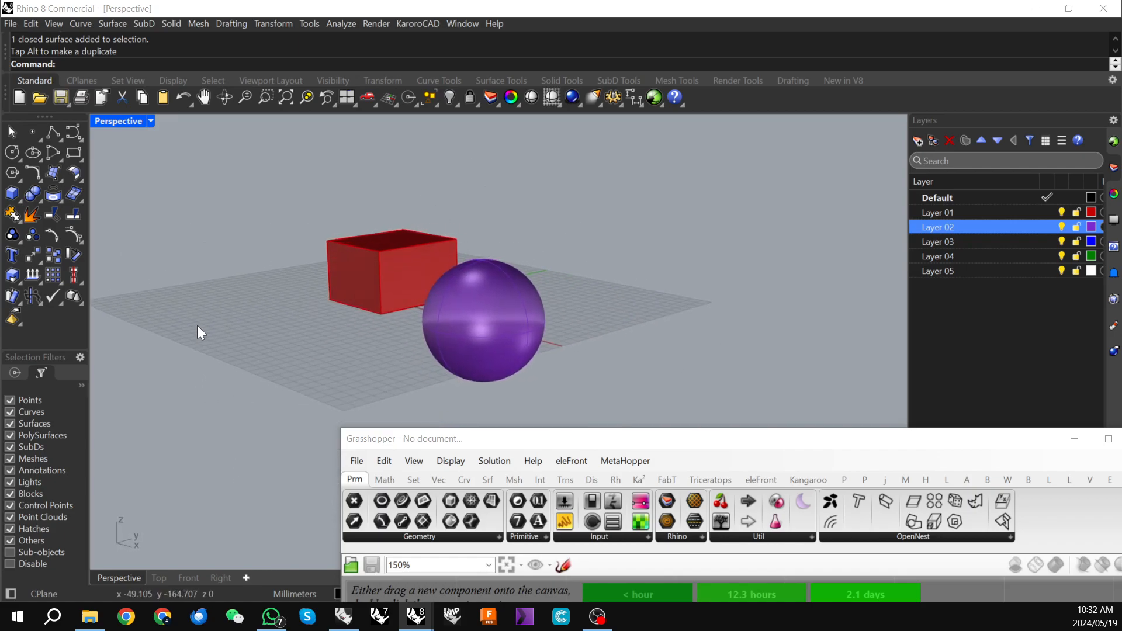
right_click_drag(220, 316, 342, 301)
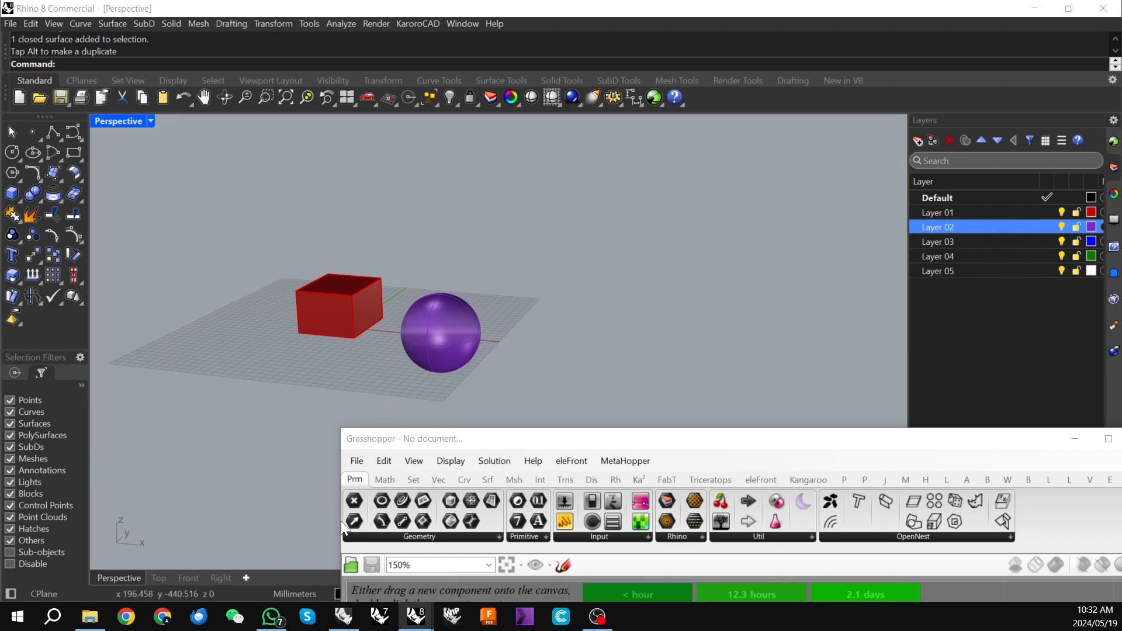
- Resize and reposition the Grasshopper window beside the box and sphere so its canvas and the model are both visible
left_click_drag(338, 523, 493, 523)
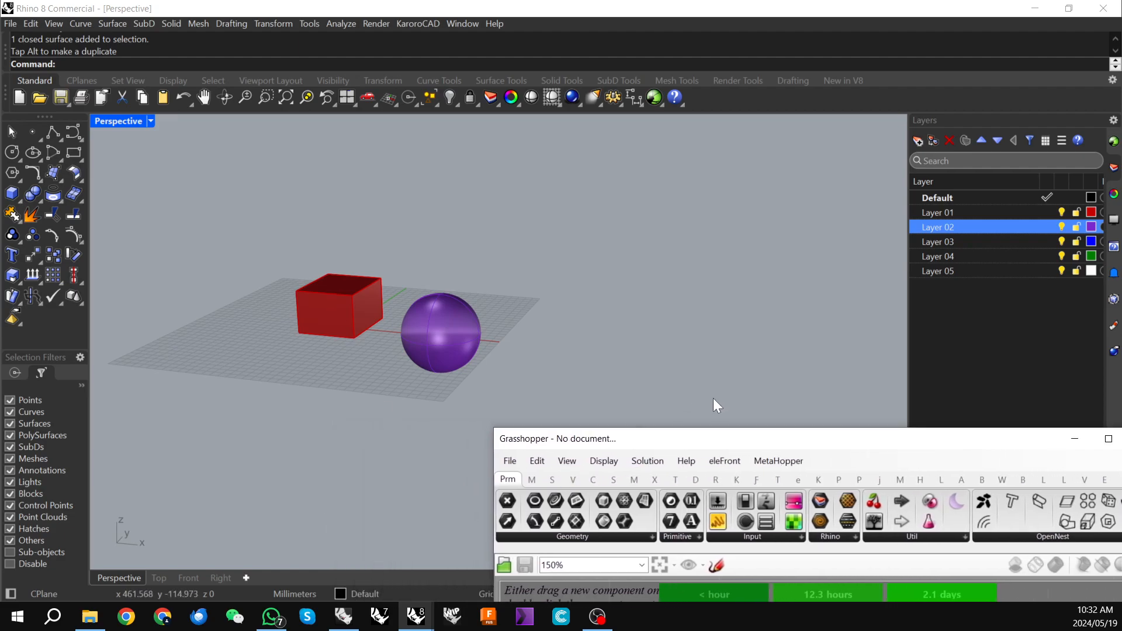
left_click_drag(714, 439, 687, 93)
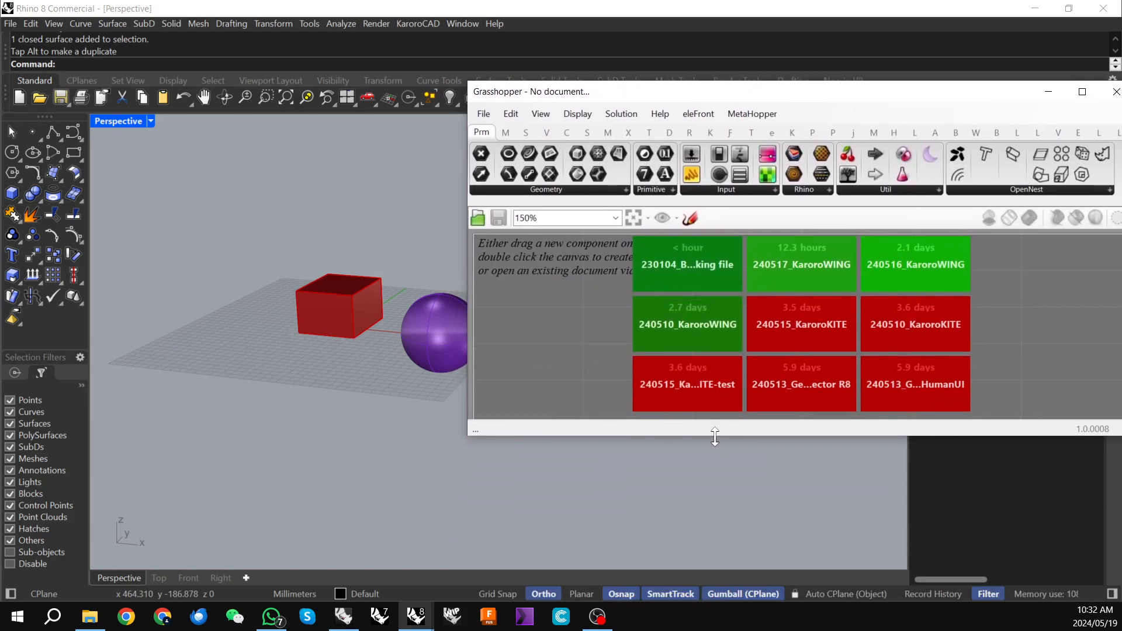
left_click_drag(716, 439, 716, 585)
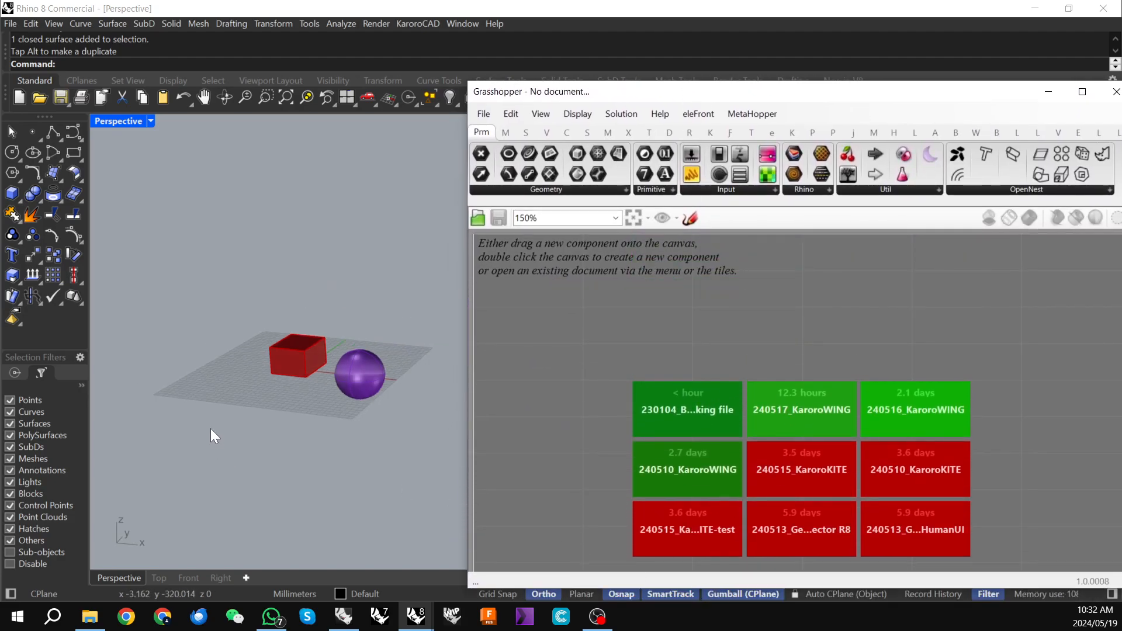
scroll(391, 386, "up", 4)
right_click_drag(322, 361, 295, 347)
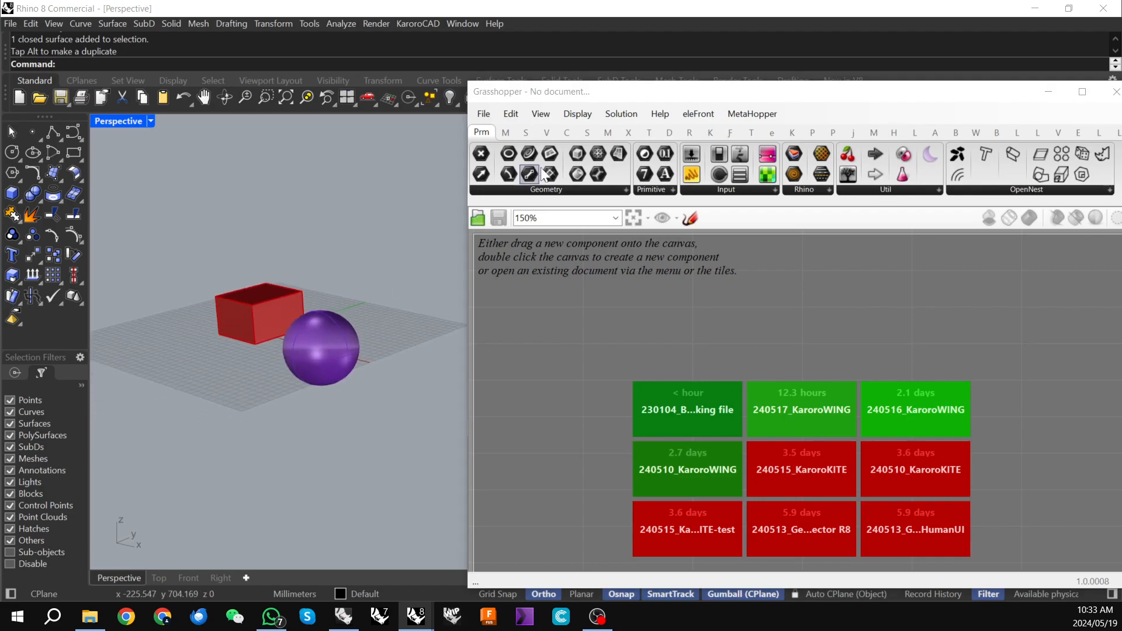
left_click_drag(623, 101, 607, 67)
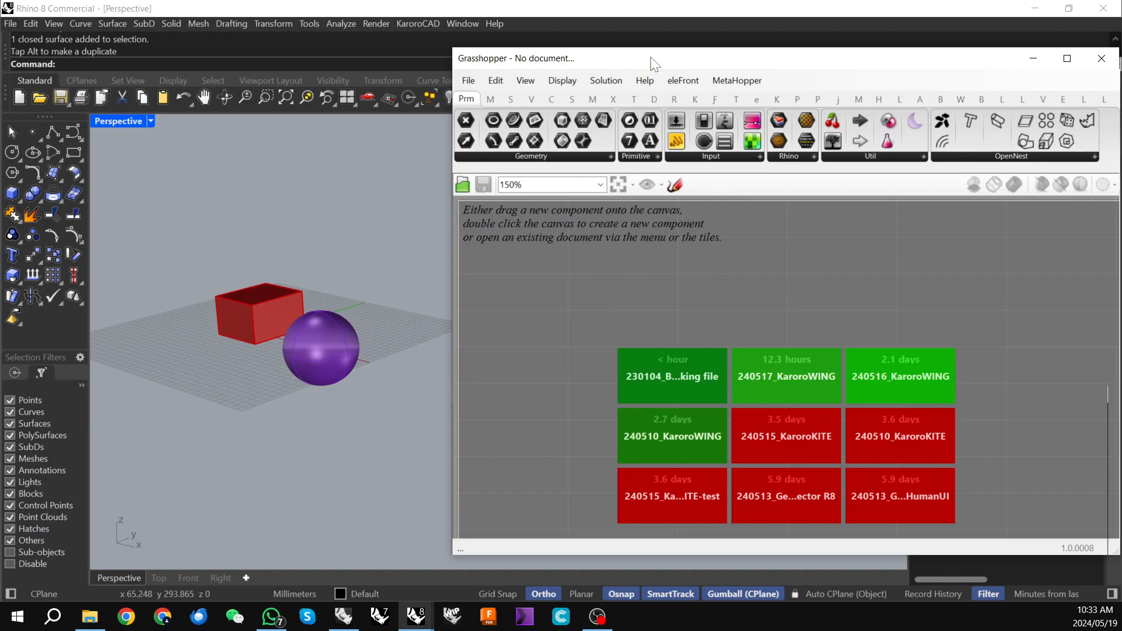
- Add a Geometry parameter to the Grasshopper canvas using the component search "geo"
double_click(602, 311)
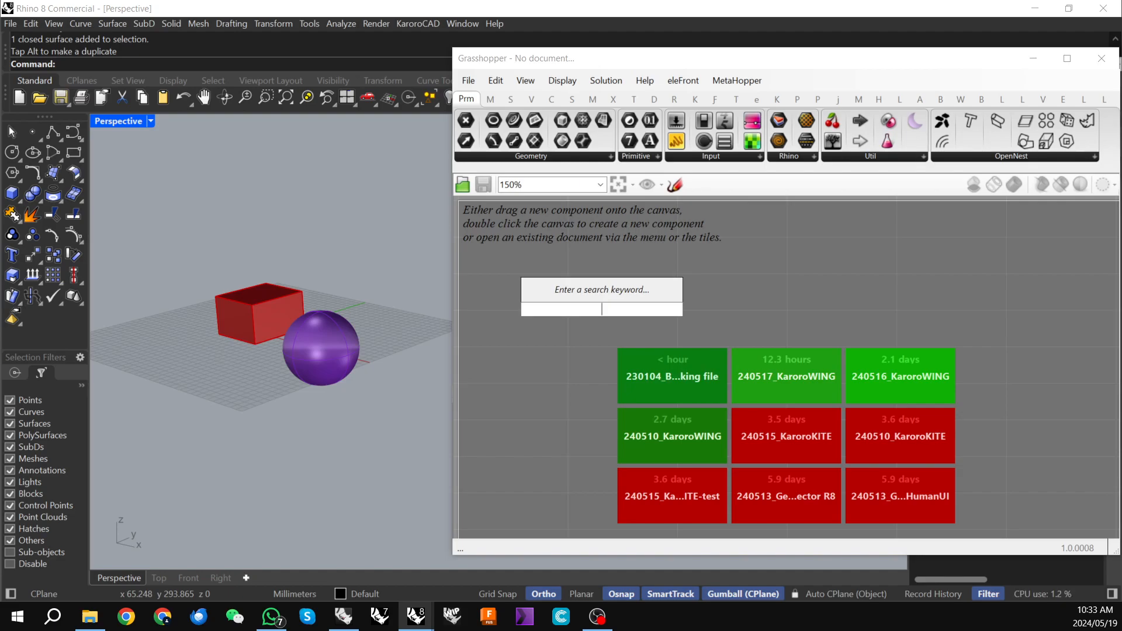
type("geo")
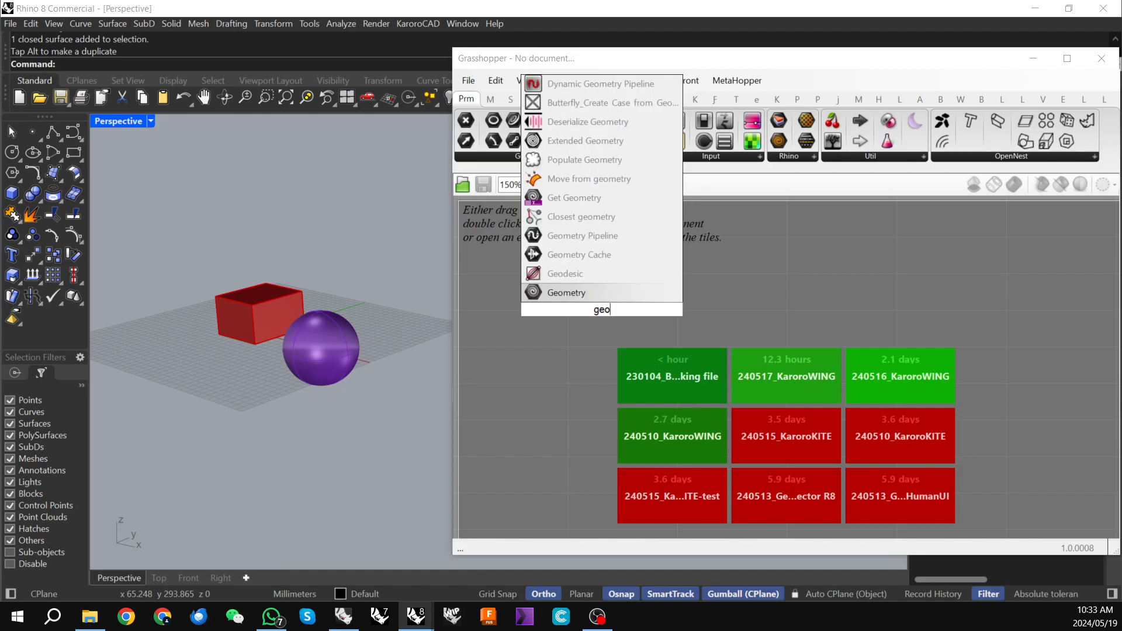
left_click(574, 294)
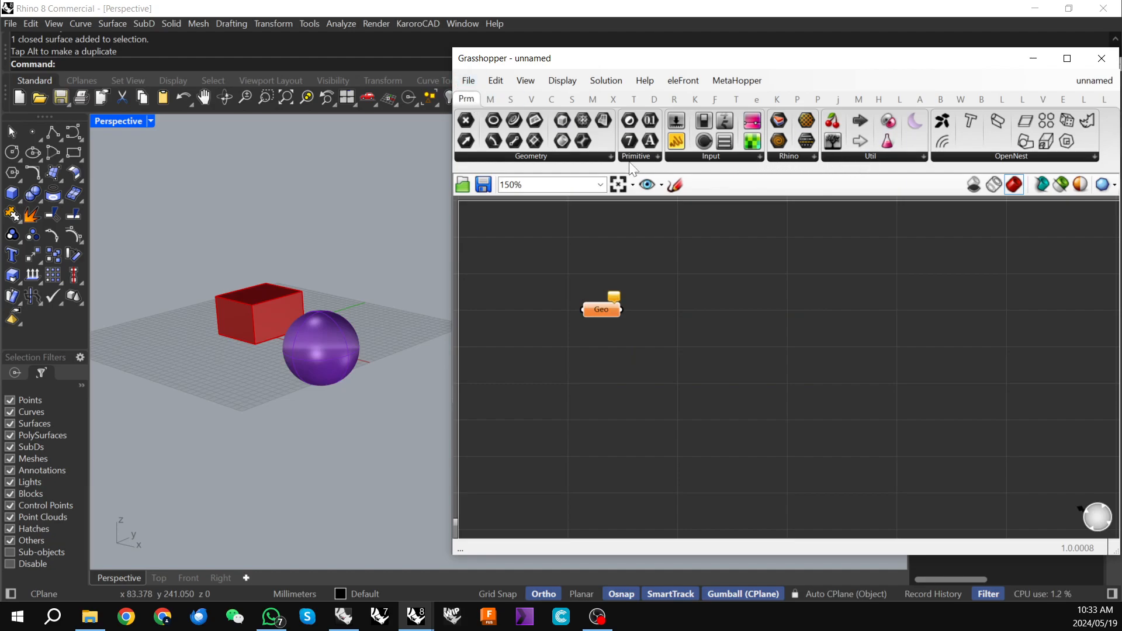
- Locate the Geometry parameter in the full list of geometry parameters and zoom in on the placed one
left_click(609, 156)
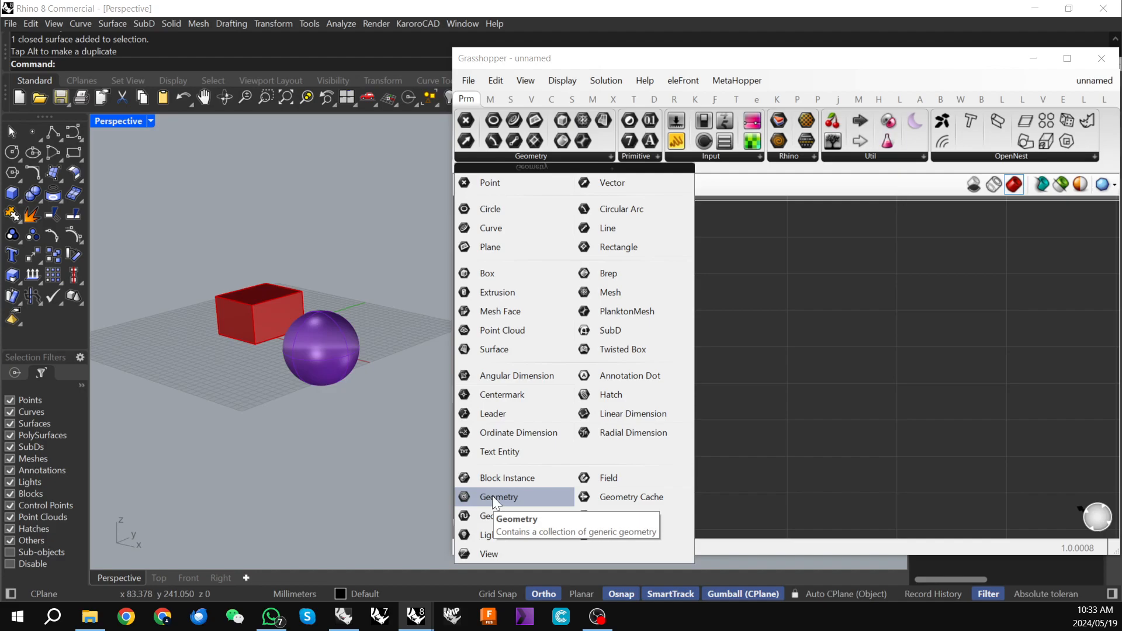
left_click_drag(493, 496, 592, 290)
scroll(726, 345, "down", 1)
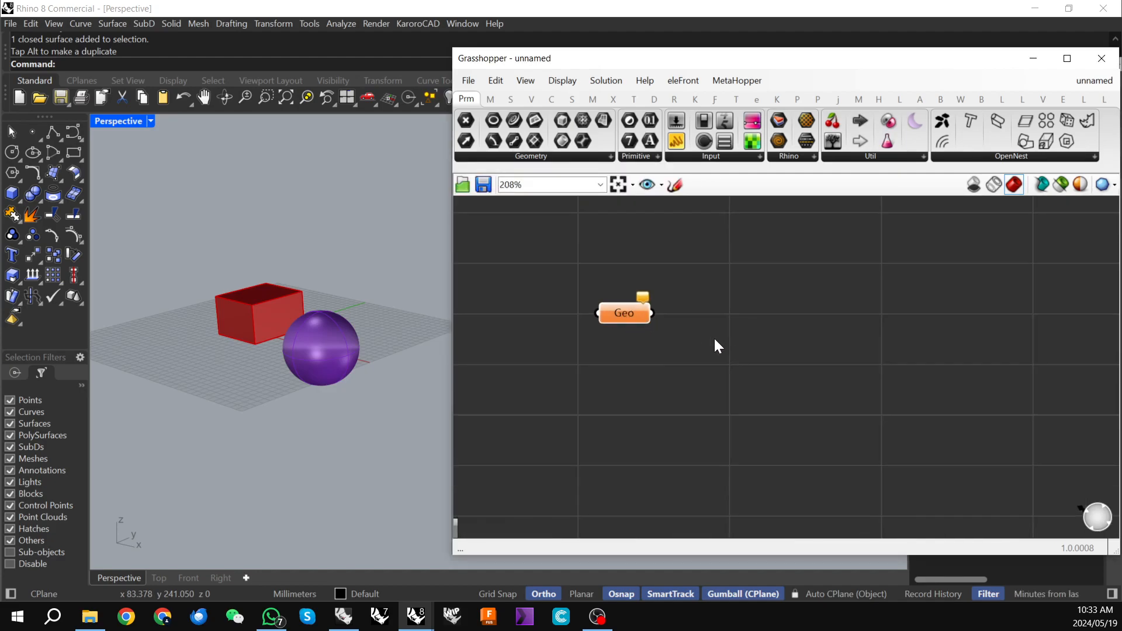
- Rename the Geometry parameter to Box and assign the red Rhino box to it as a single geometry
right_click(627, 314)
key("shift+Left")
key("shift+Left")
key("shift+Left")
type("B")
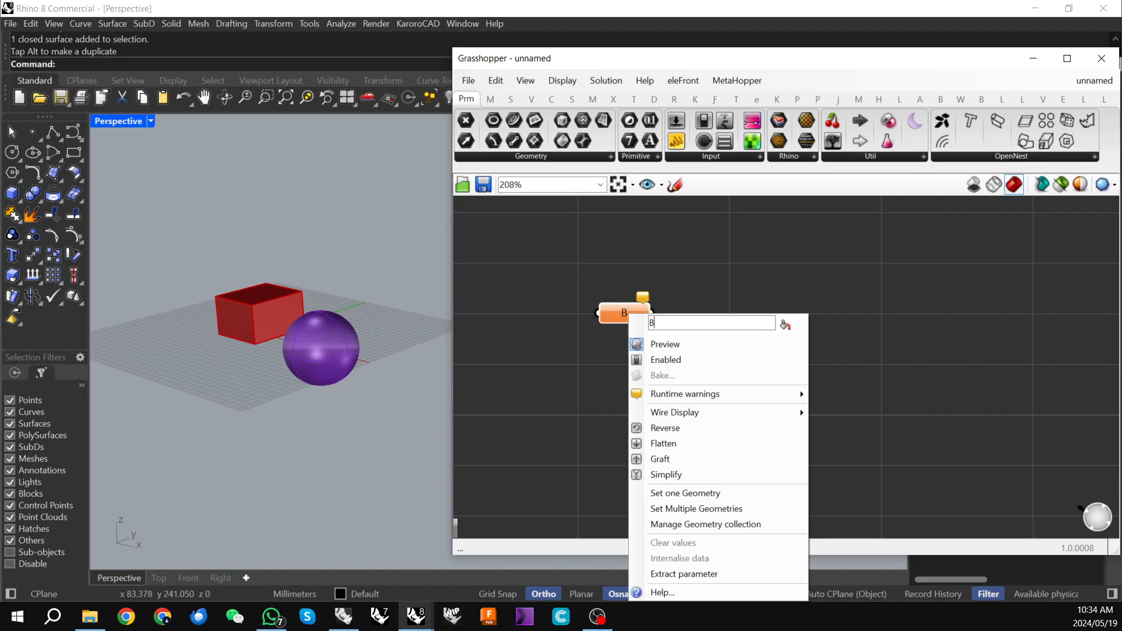
type("ox")
left_click(672, 494)
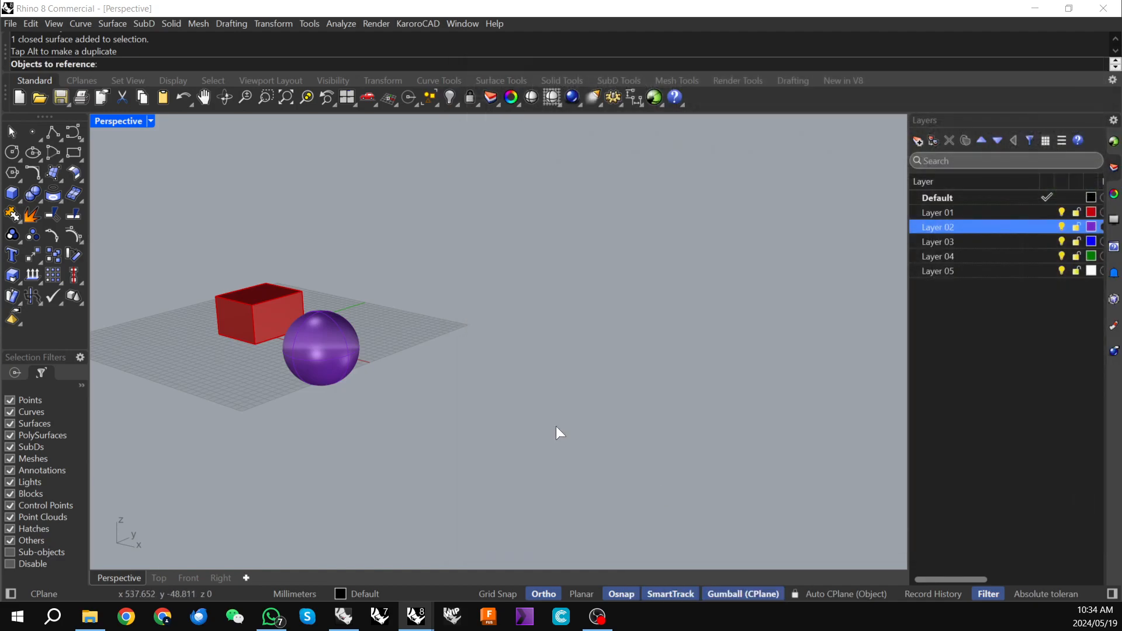
left_click(258, 307)
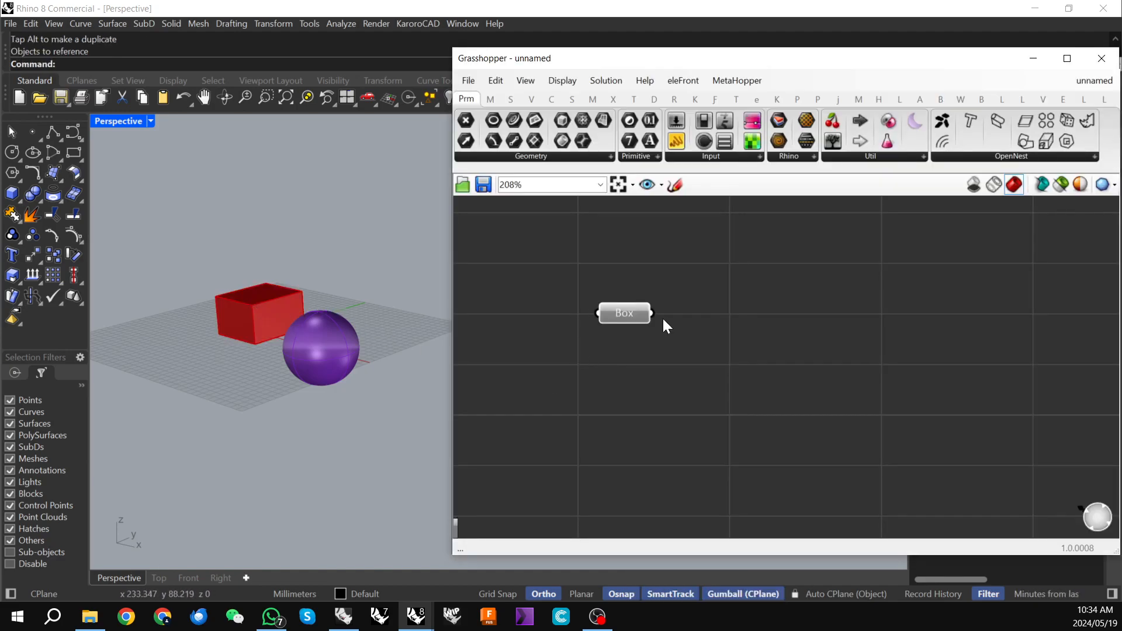
- Hide Layer 01 and toggle the Box parameter's selection to examine the preview of the referenced box
left_click_drag(679, 64, 674, 122)
left_click(1062, 212)
scroll(255, 316, "up", 4)
right_click_drag(283, 336, 252, 299)
left_click(623, 373)
left_click(571, 481)
left_click(618, 368)
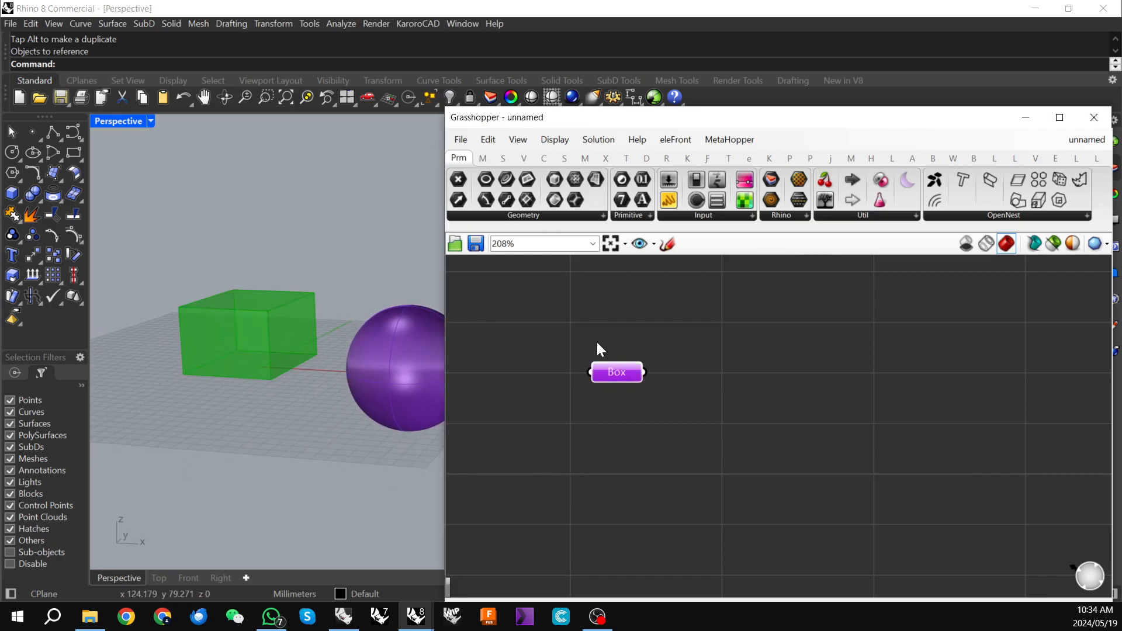
- Add a second Geometry parameter below the Box parameter using the component search "geo"
scroll(636, 359, "down", 1)
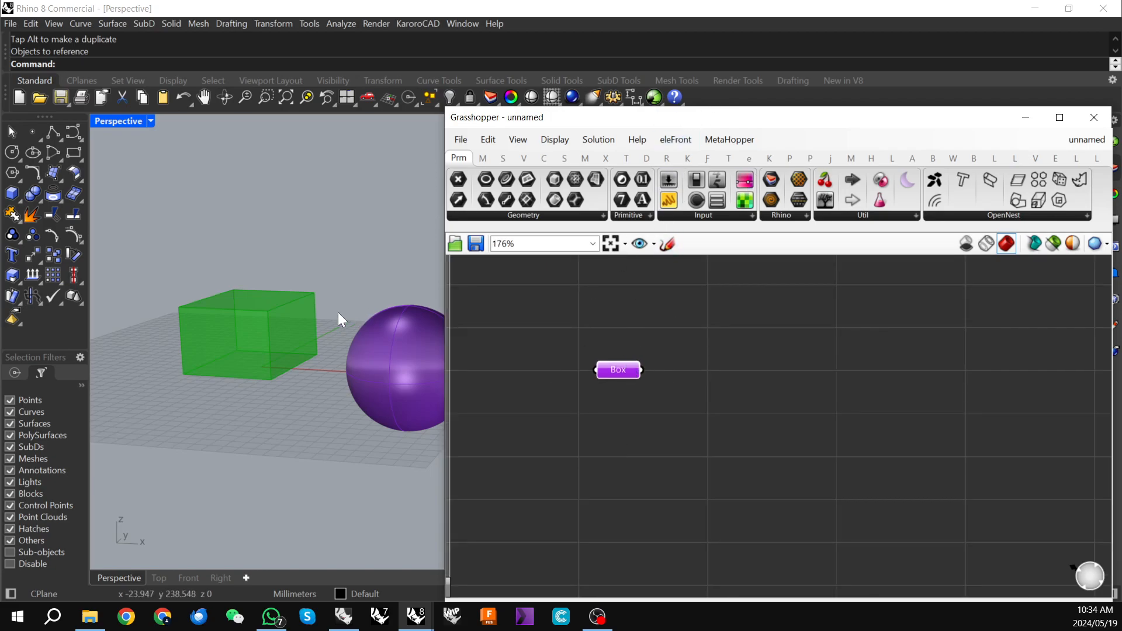
scroll(664, 412, "down", 2)
double_click(636, 426)
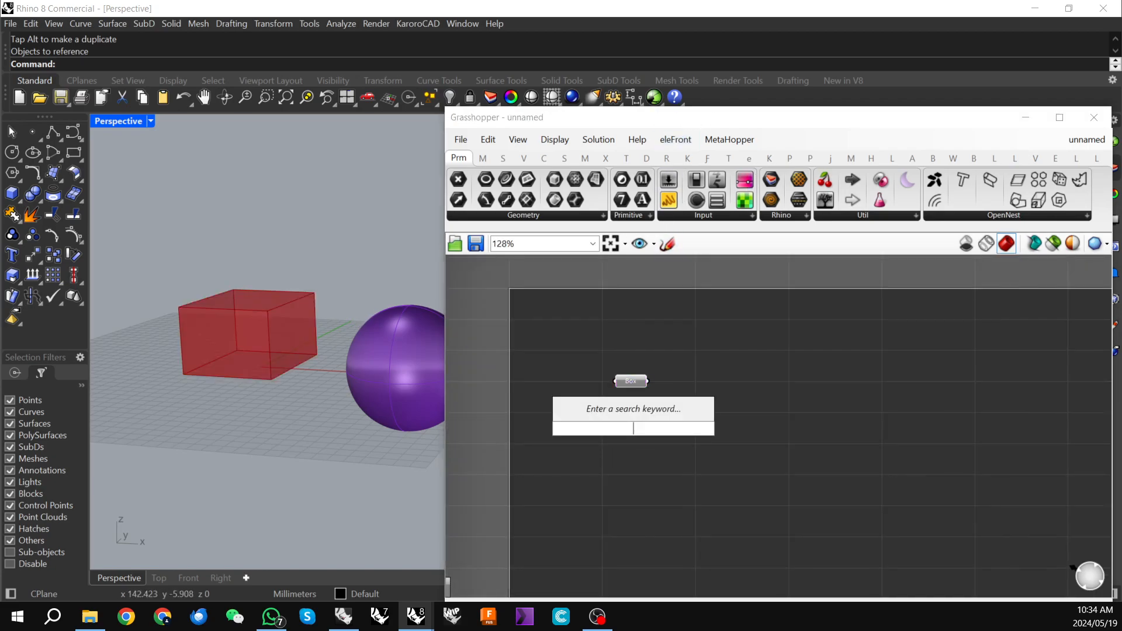
type("geo")
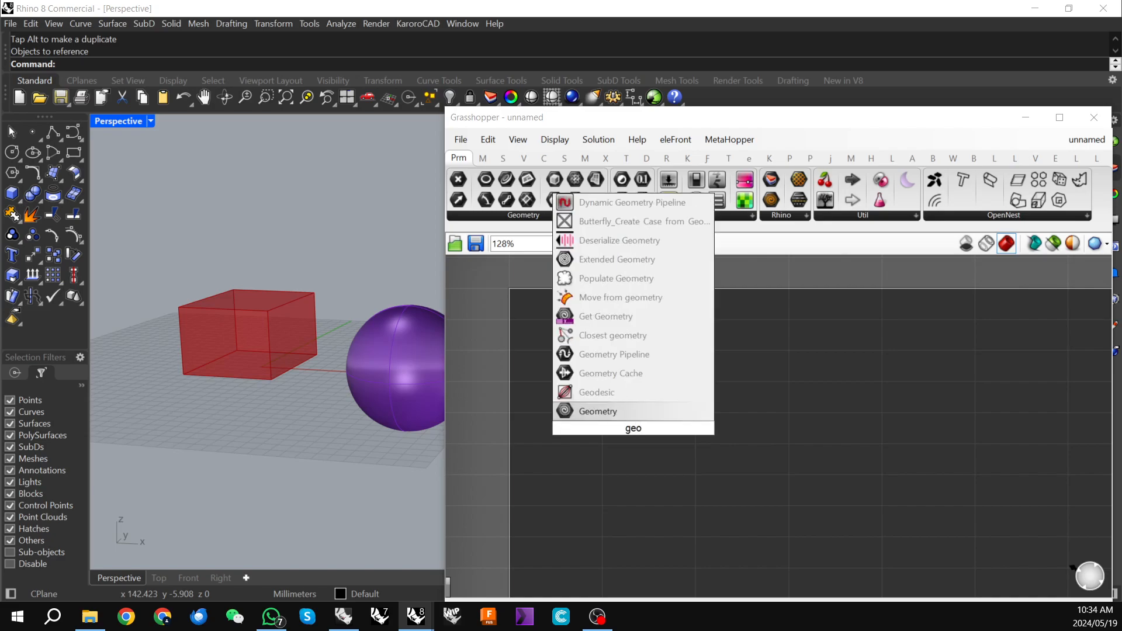
left_click(611, 412)
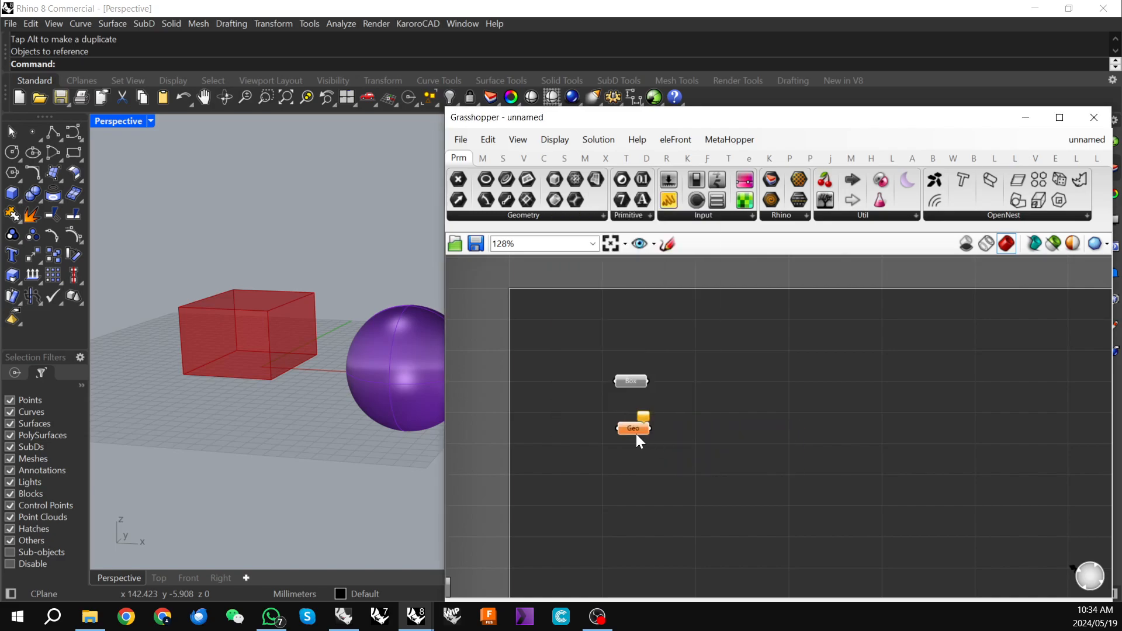
- Rename the second Geometry parameter to Sphere and assign the purple Rhino sphere to it as a single geometry
right_click(629, 430)
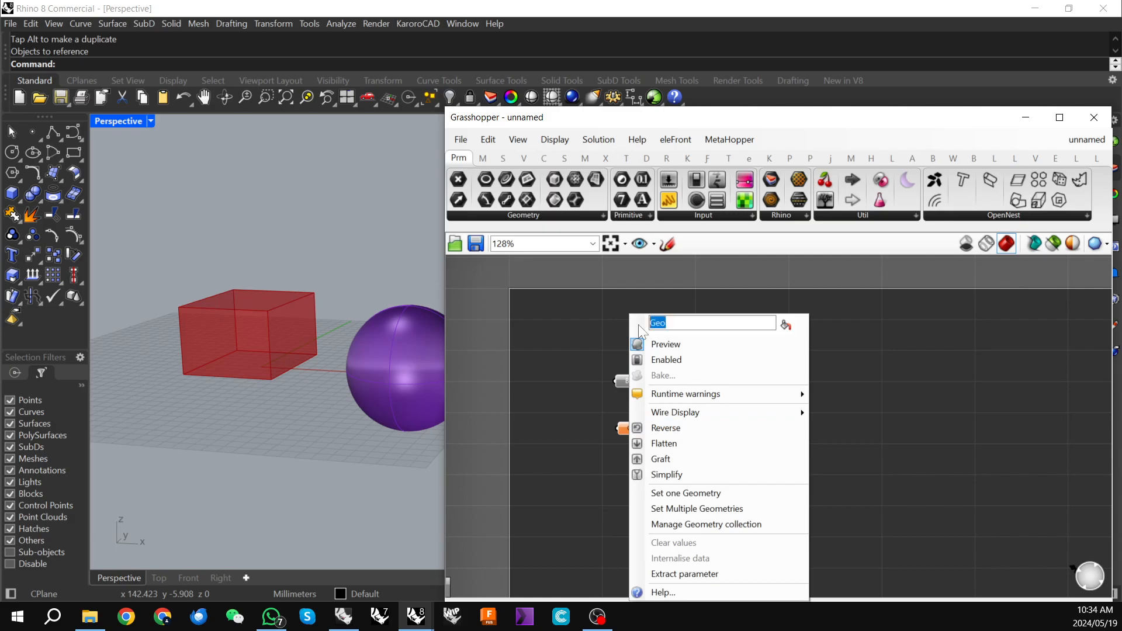
type("S")
type("h")
type("phere")
left_click(670, 497)
left_click(419, 366)
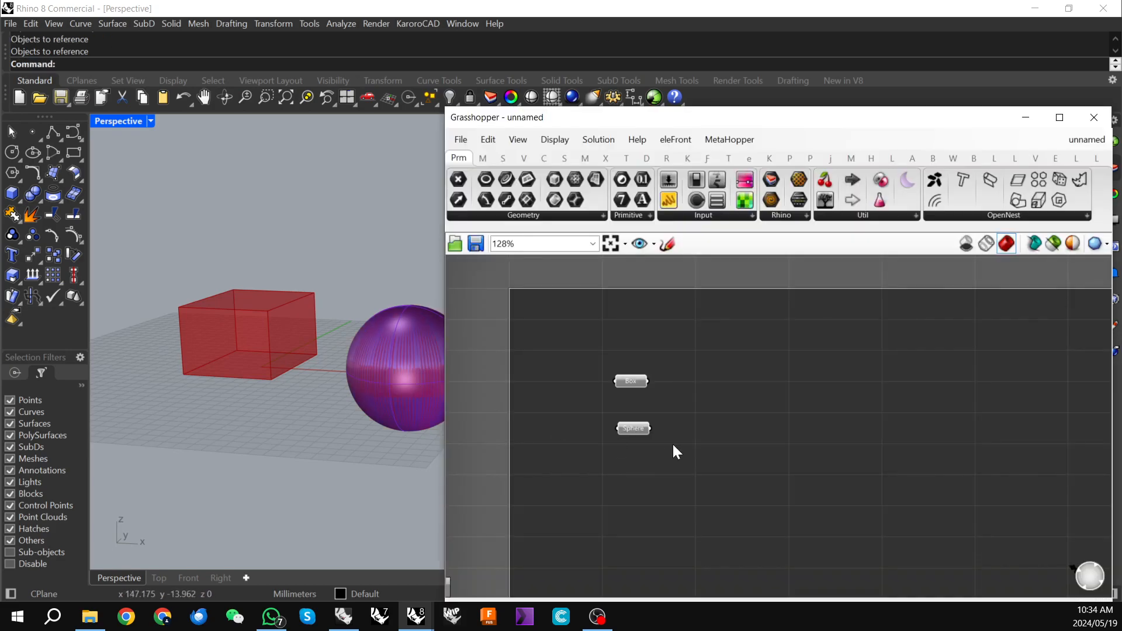
- Hide Layer 02 and select both the Box and Sphere parameters to examine their previews in the viewport
left_click_drag(815, 117, 717, 351)
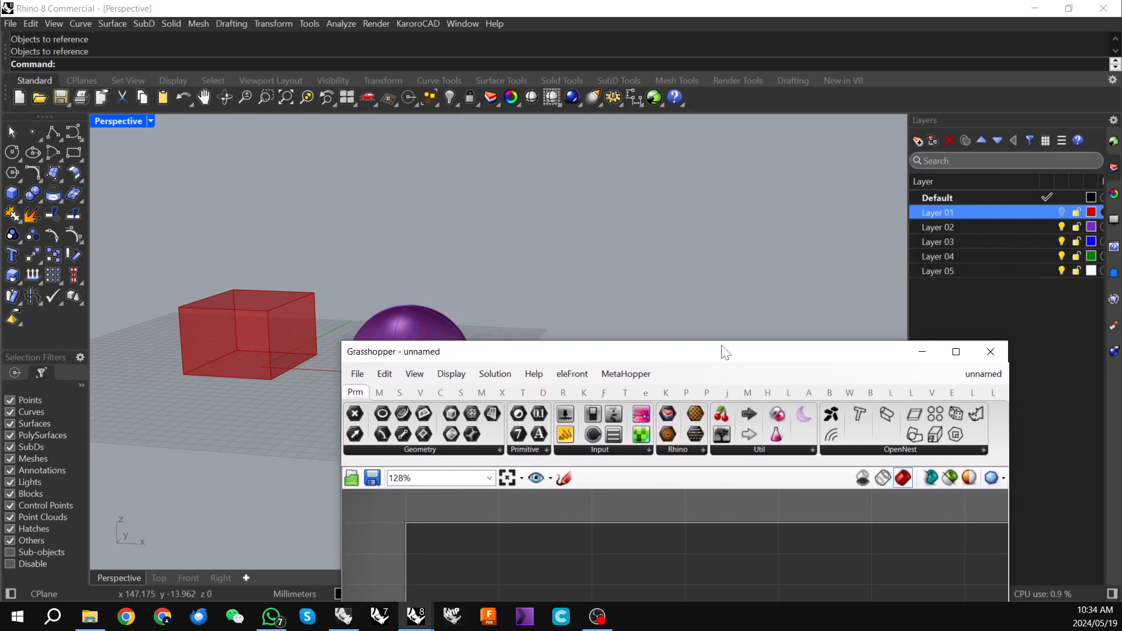
left_click(1061, 228)
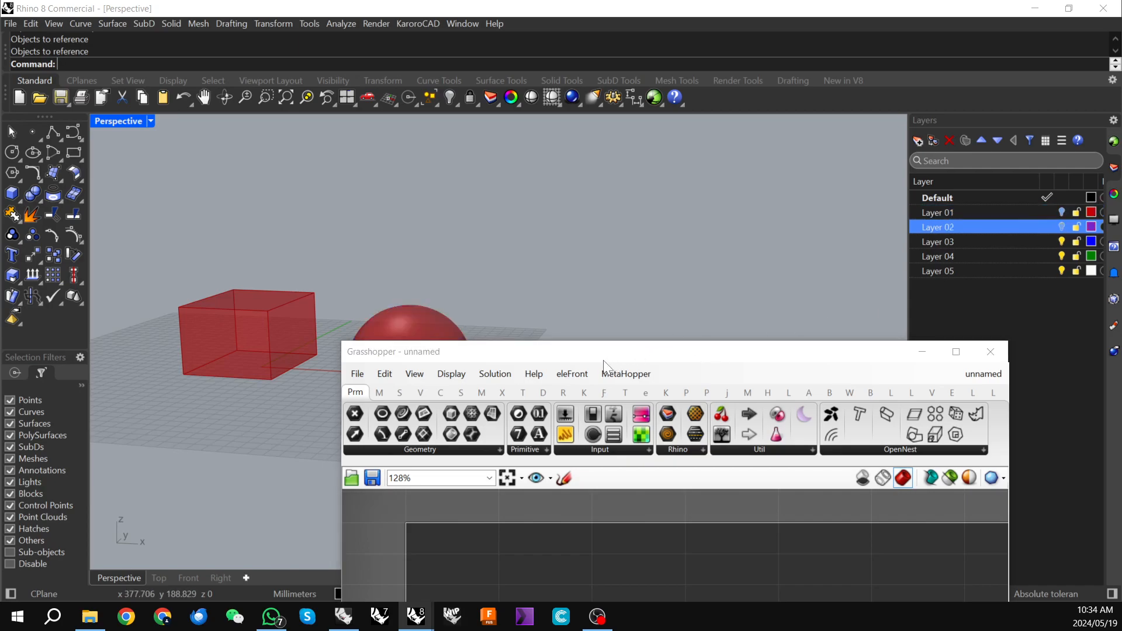
left_click_drag(567, 359, 697, 74)
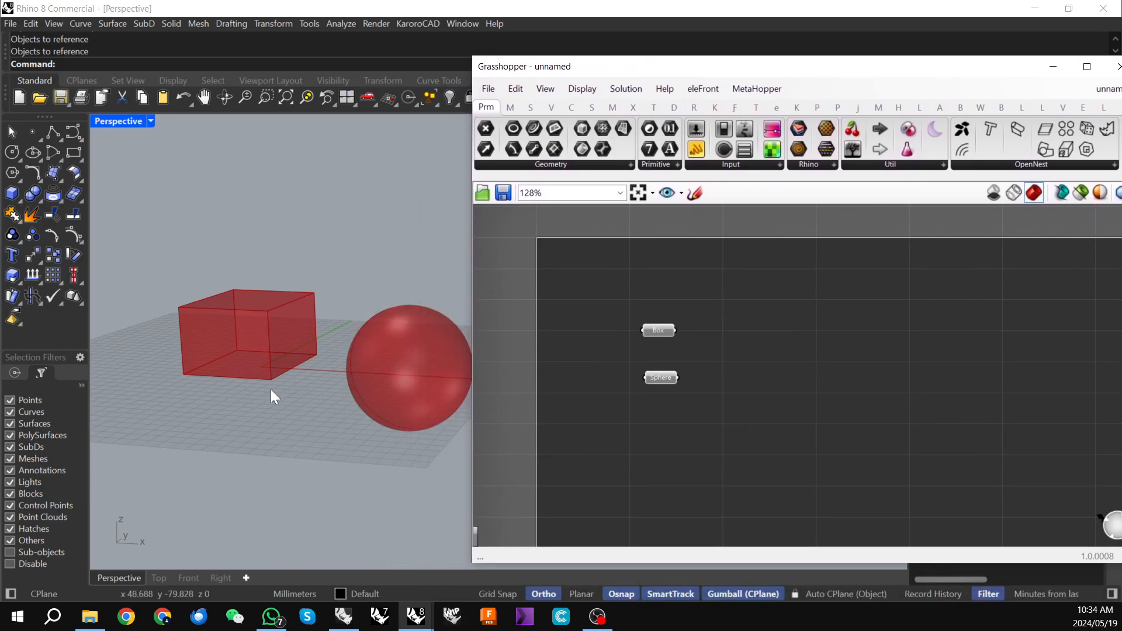
scroll(275, 402, "down", 3)
scroll(353, 367, "up", 3)
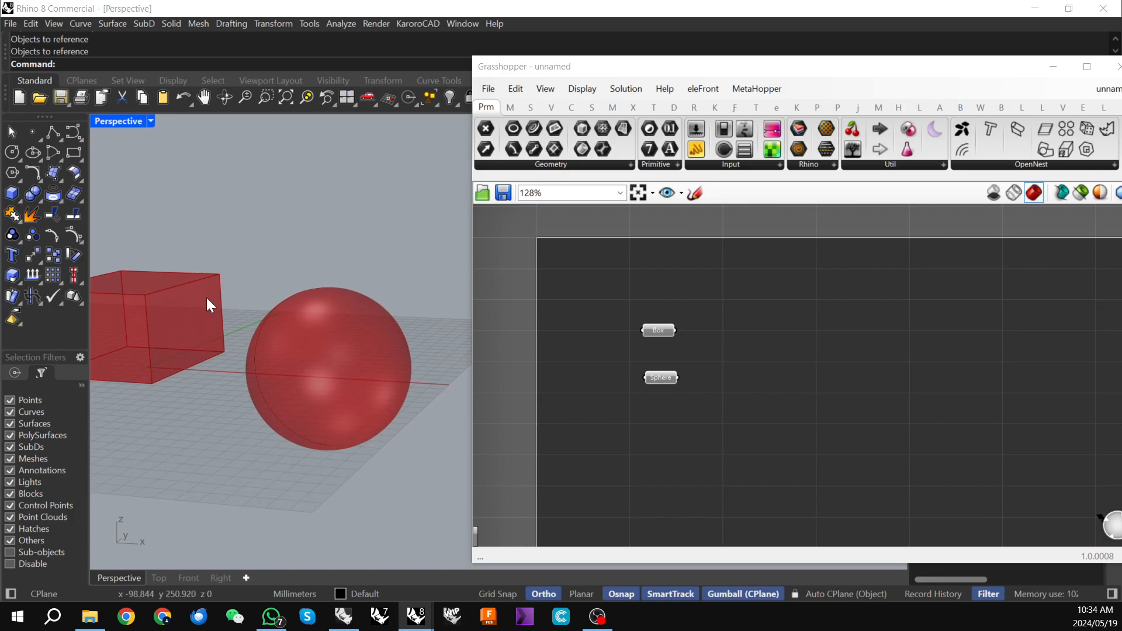
scroll(317, 321, "down", 3)
left_click_drag(615, 293, 717, 428)
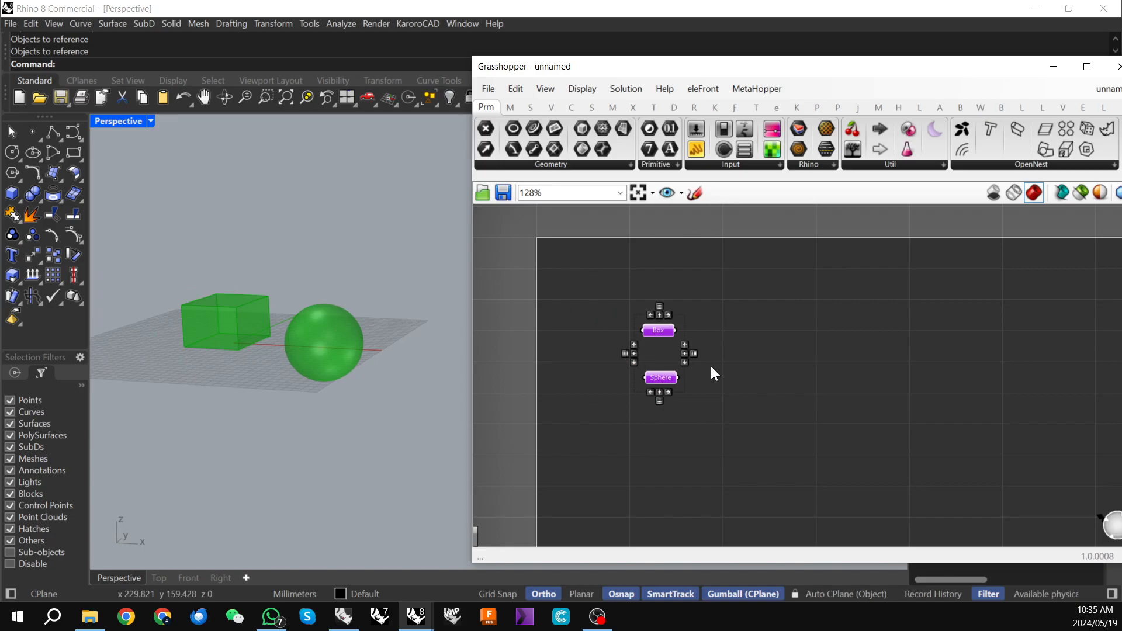
- Deselect the parameters and make Layer 01 and Layer 02 visible again
left_click_drag(849, 70, 770, 392)
left_click(799, 285)
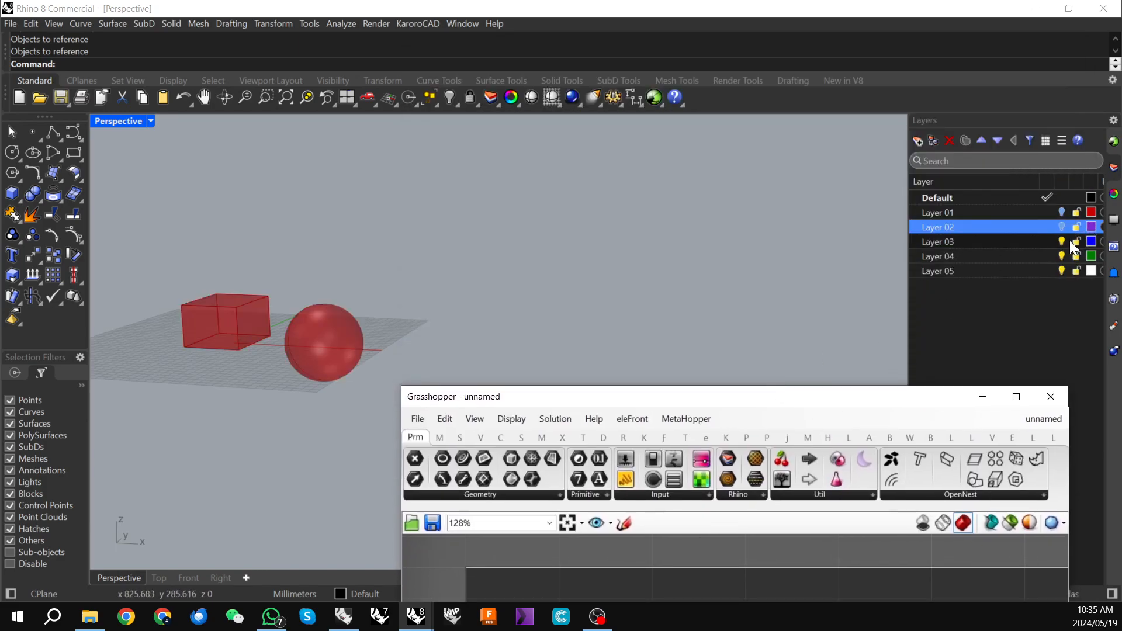
left_click(1061, 212)
left_click(1061, 226)
right_click_drag(440, 278, 403, 305)
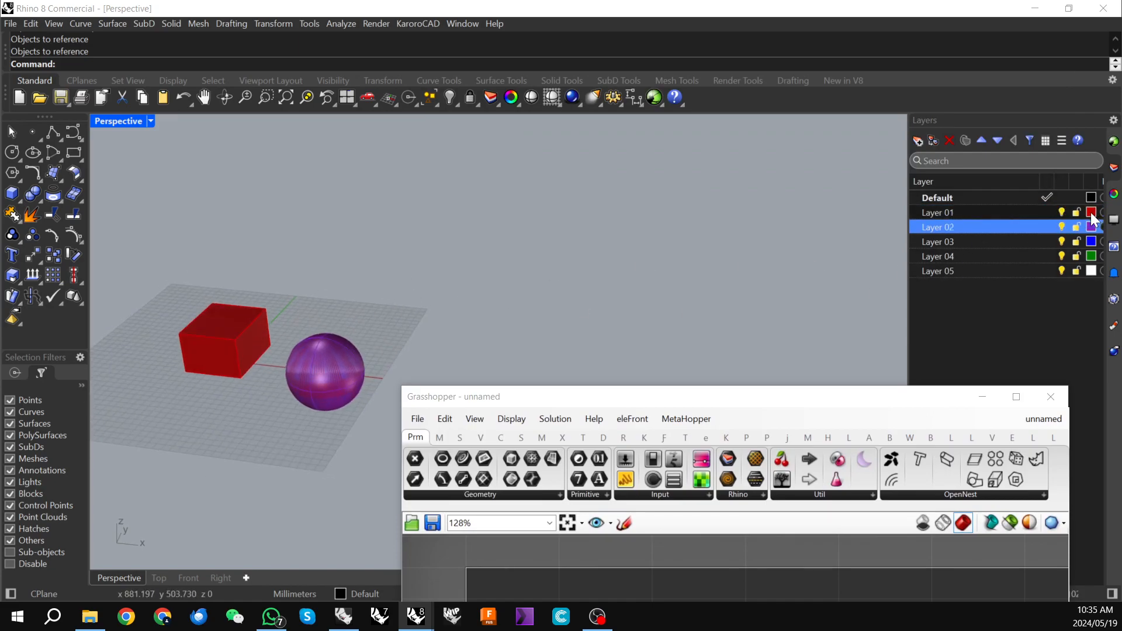
- Change the display color of Layer 01 to Blue
left_click(1092, 214)
left_click(1091, 214)
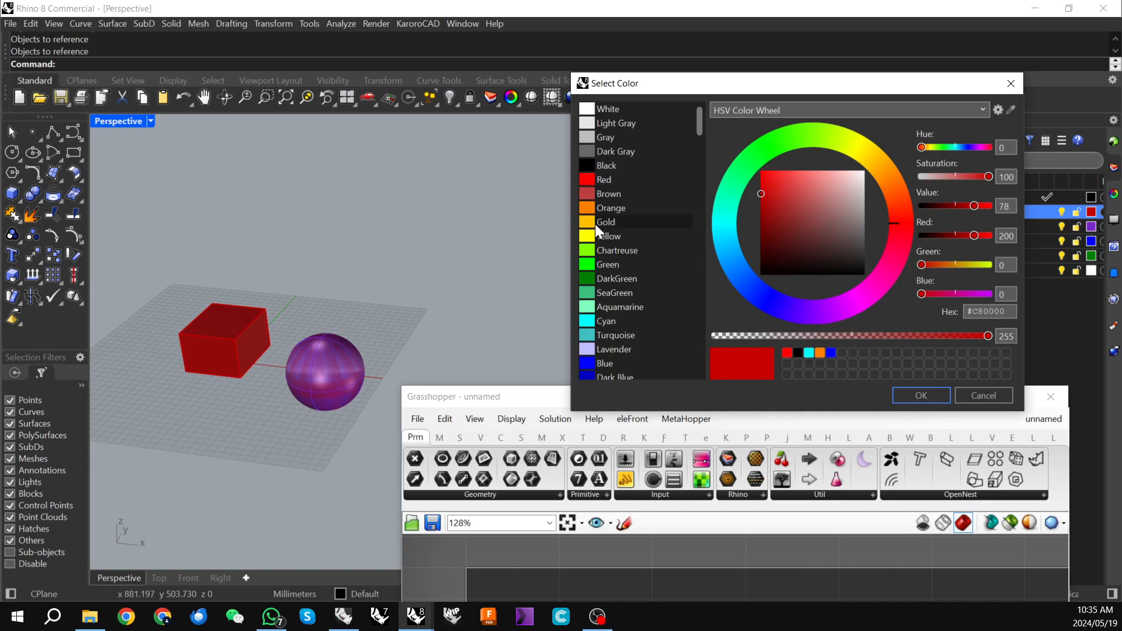
left_click(586, 263)
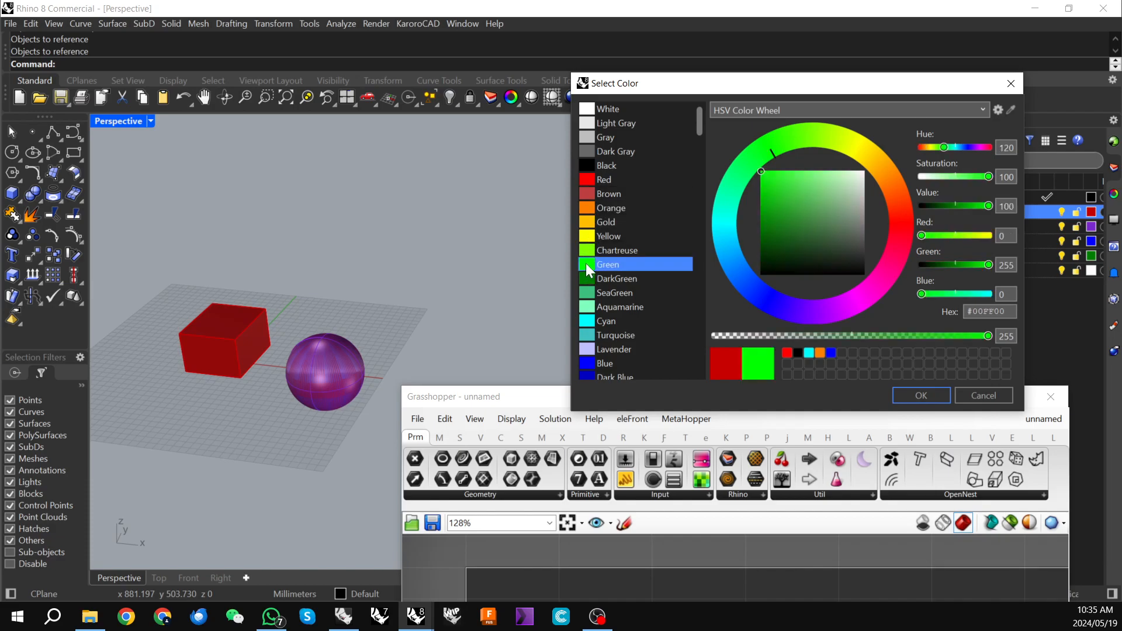
left_click(586, 362)
left_click(921, 396)
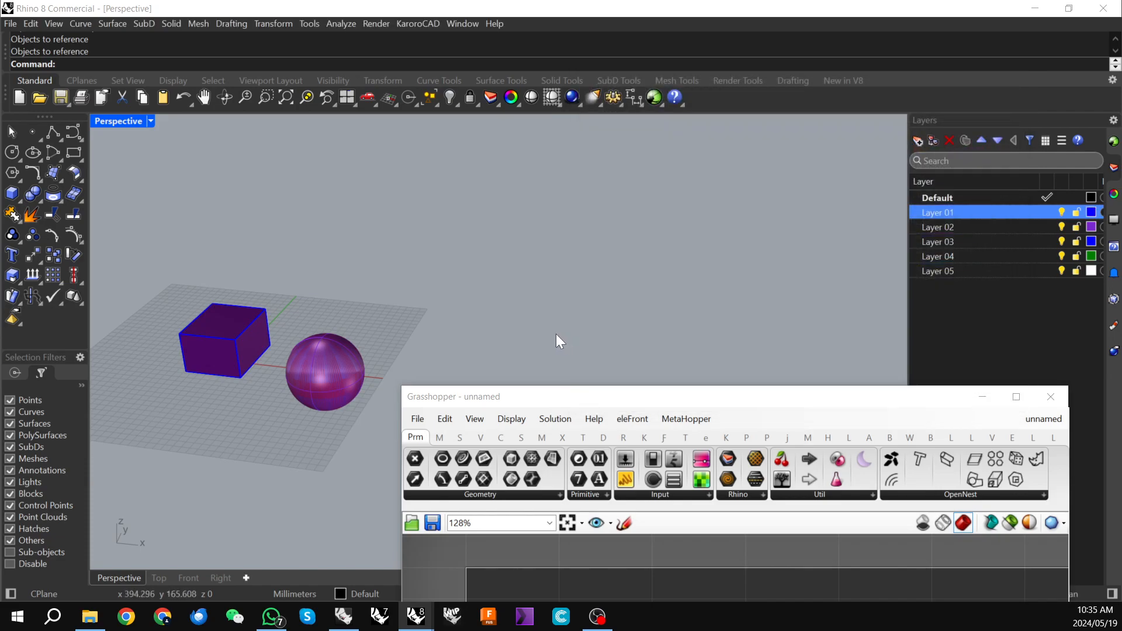
- Move the Rhino sphere along the negative X direction until it overlaps the corner of the box
left_click(332, 372)
scroll(332, 373, "up", 5)
right_click_drag(469, 298, 510, 268)
left_click_drag(447, 276, 304, 274)
right_click_drag(304, 275, 217, 324)
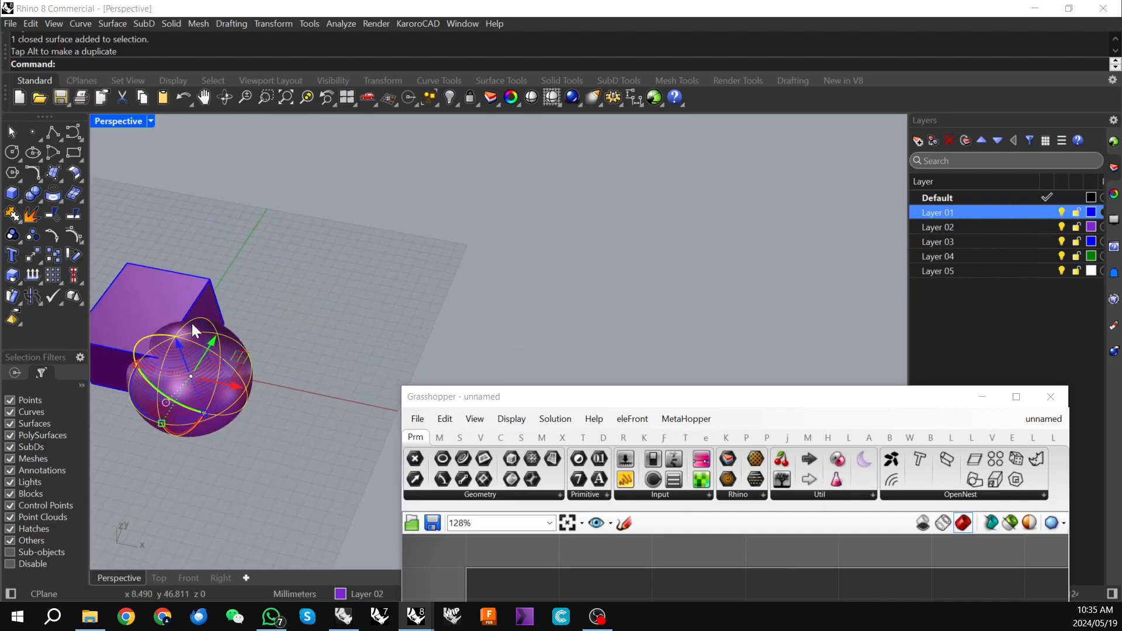
- Hide Layer 01 and Layer 02 and examine the overlapping Grasshopper previews of the Box and Sphere parameters
left_click_drag(639, 400, 660, 79)
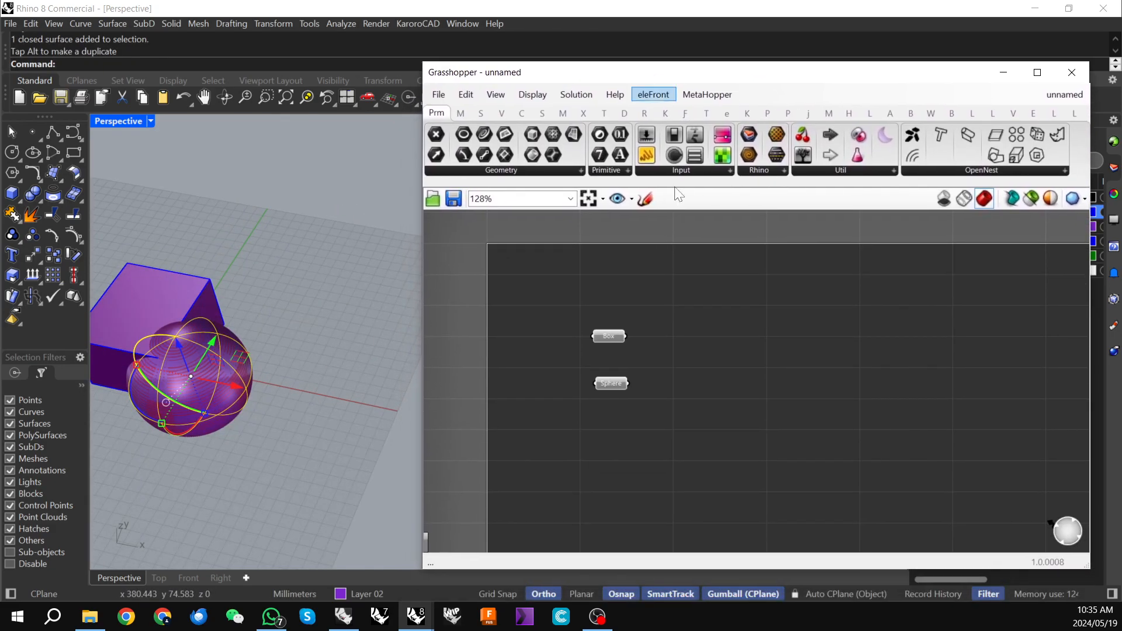
left_click_drag(771, 74, 745, 368)
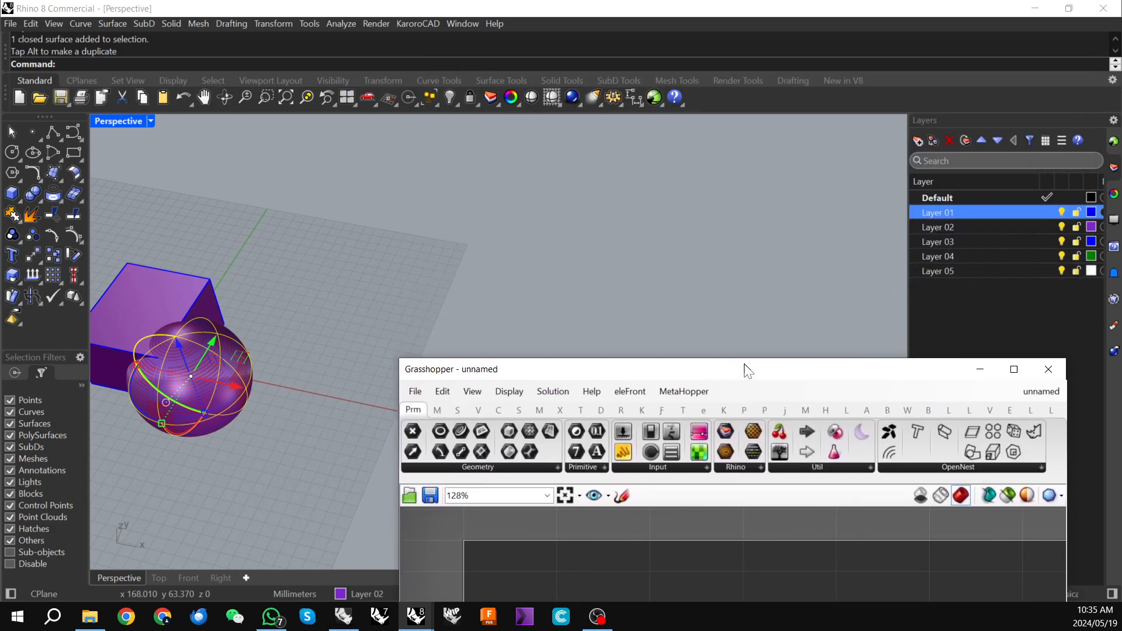
left_click(1061, 213)
left_click(1060, 227)
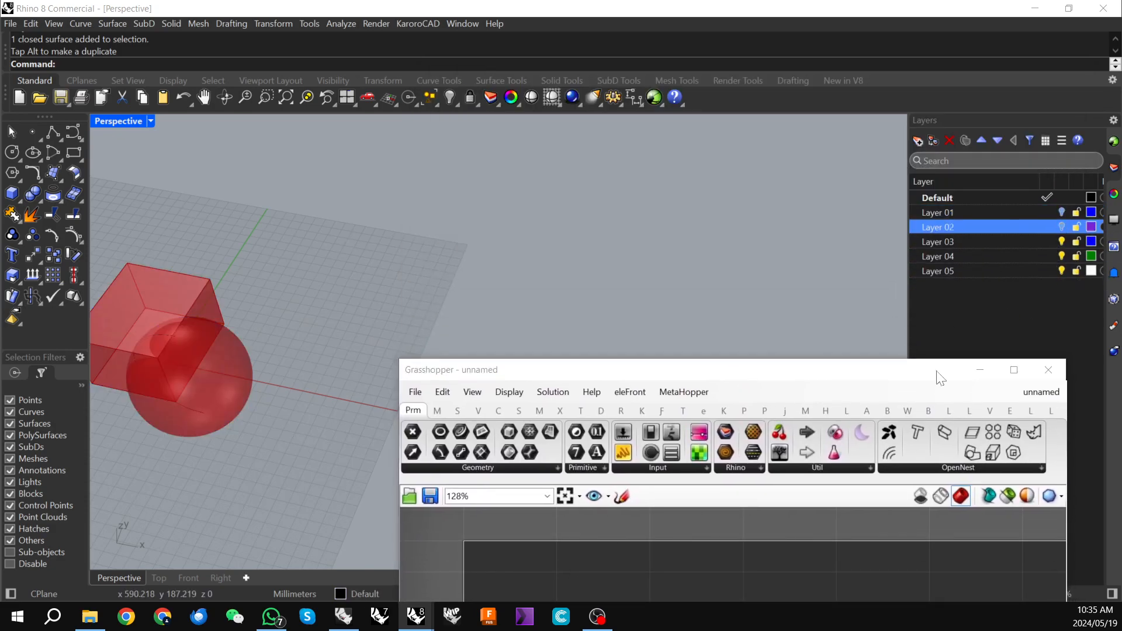
left_click_drag(673, 370, 705, 80)
left_click_drag(579, 305, 686, 446)
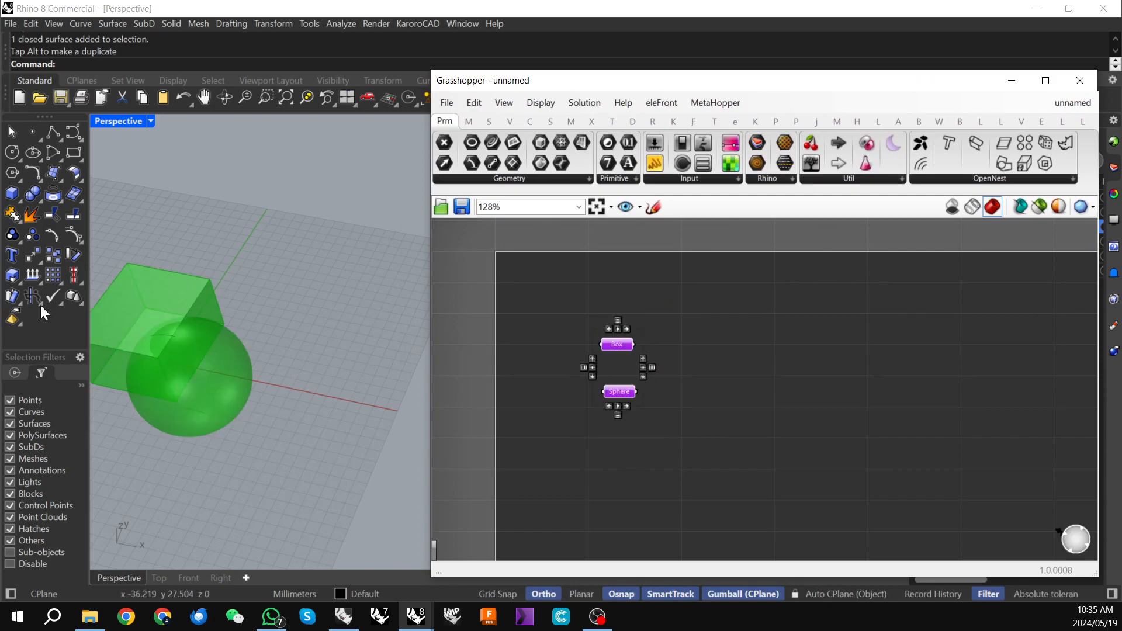
left_click(768, 438)
scroll(286, 384, "down", 6)
scroll(201, 371, "up", 6)
right_click_drag(214, 364, 248, 283)
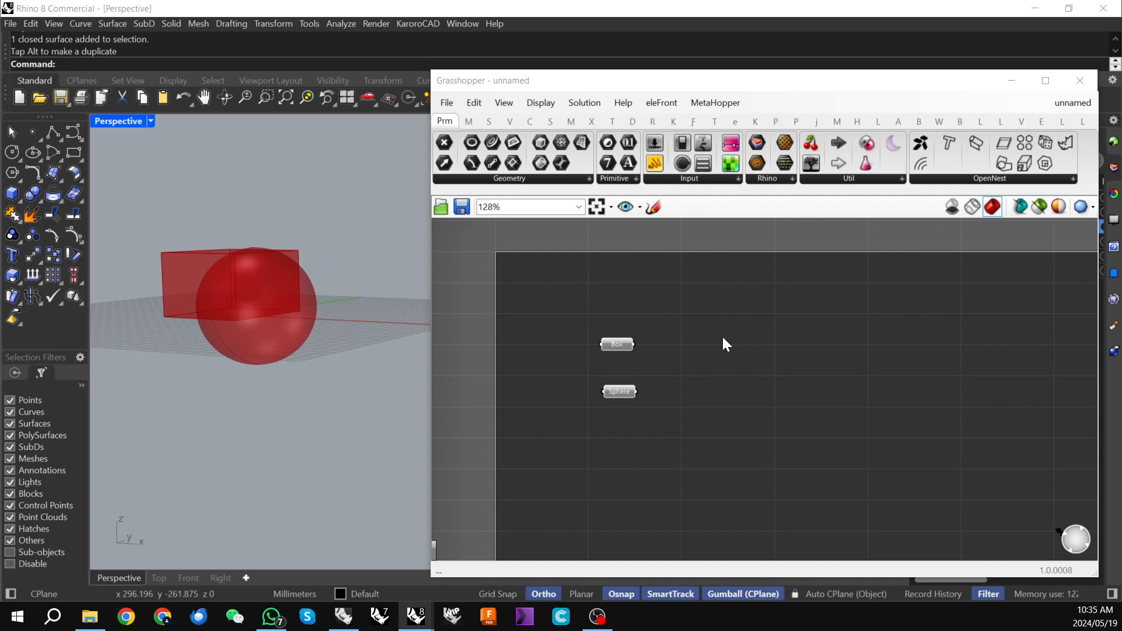
- Add a Solid Difference component using the search "dif" and connect Box to input A and Sphere to input B
double_click(733, 363)
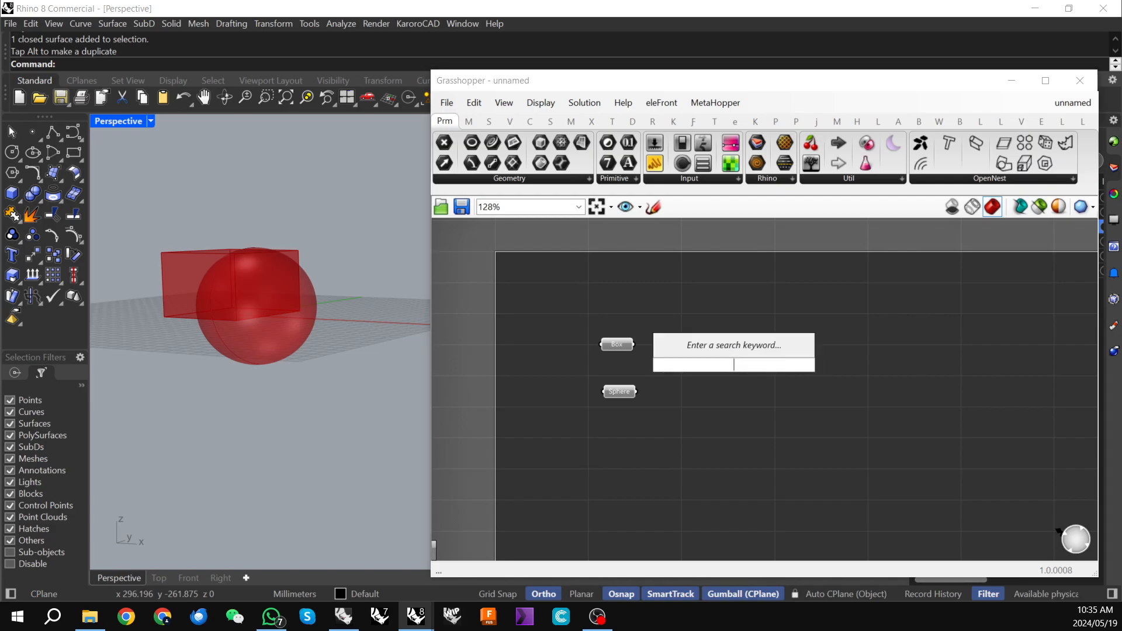
type("dif")
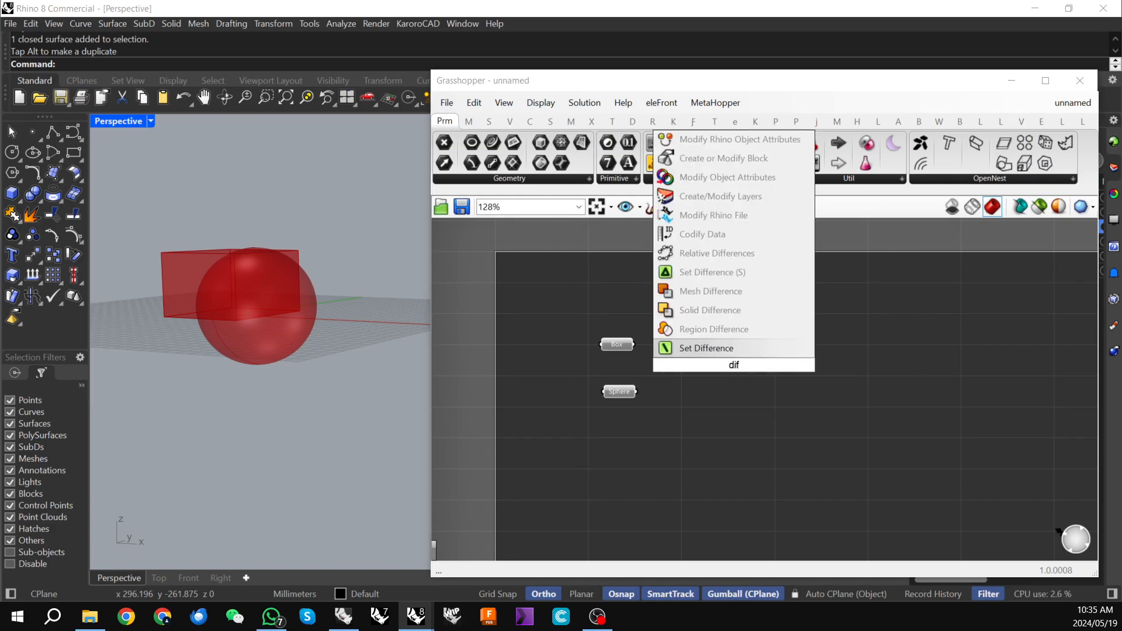
left_click(727, 308)
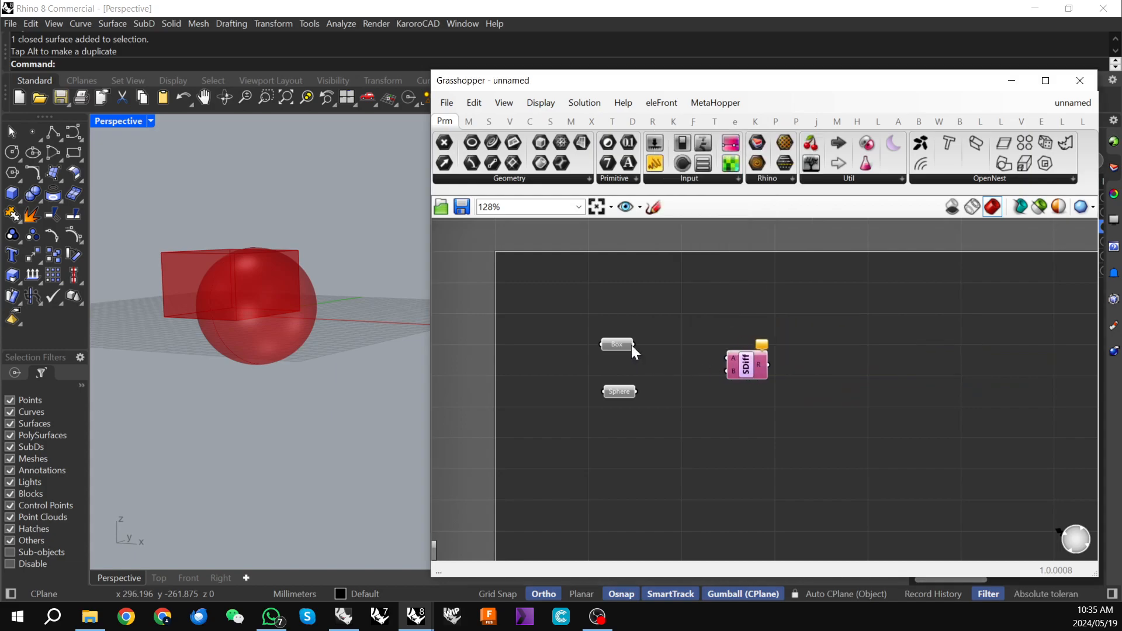
left_click_drag(634, 345, 719, 357)
left_click_drag(636, 391, 749, 366)
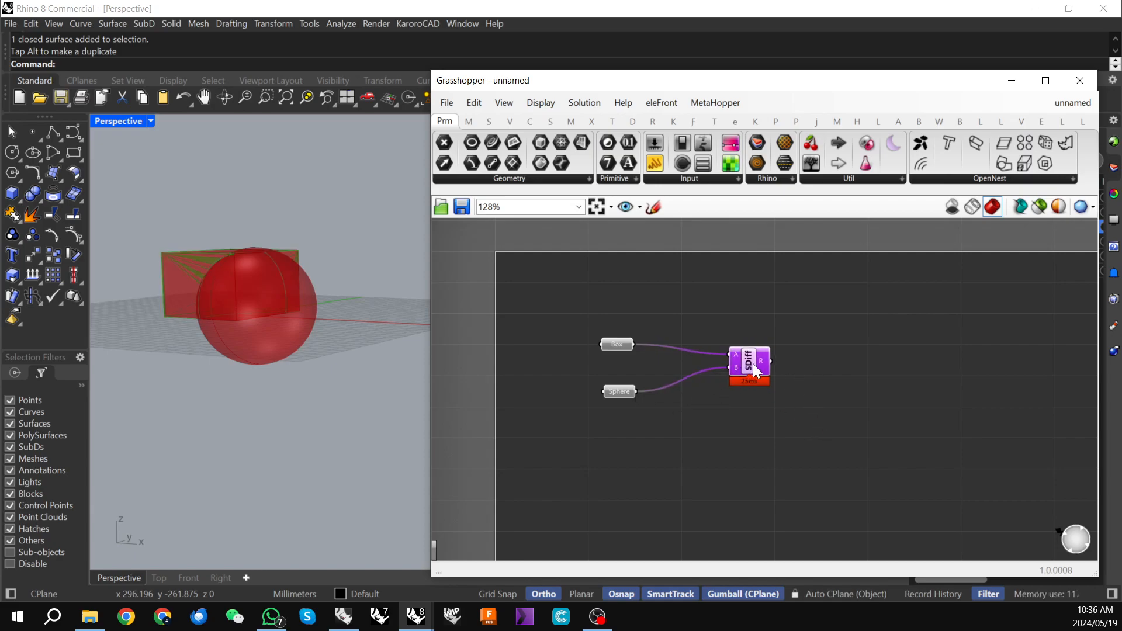
- Turn off the preview of the Box and Sphere parameters to isolate the Solid Difference result
scroll(721, 374, "down", 2)
right_click_drag(291, 325, 235, 336)
scroll(233, 328, "up", 4)
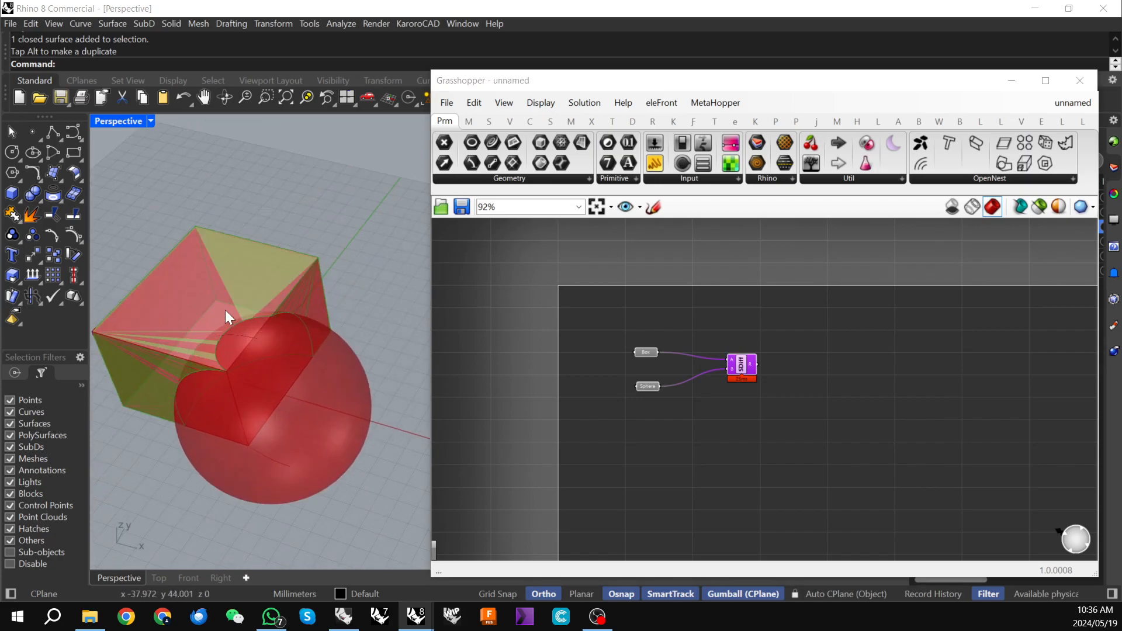
scroll(698, 425, "down", 2)
right_click_drag(696, 419, 693, 410)
left_click(692, 409)
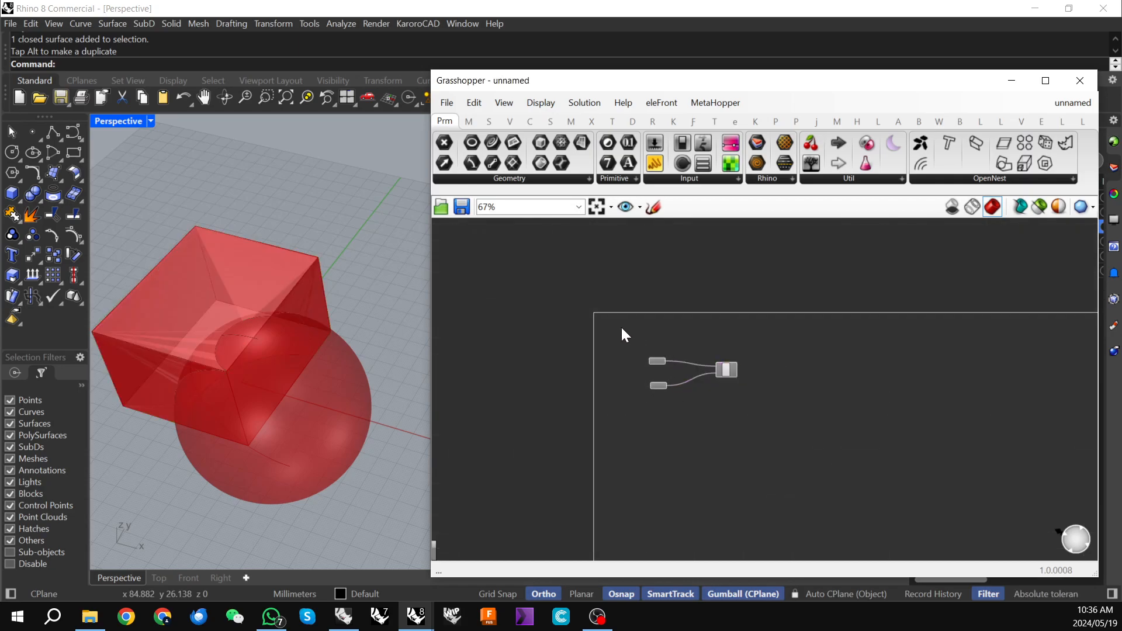
left_click_drag(619, 319, 689, 426)
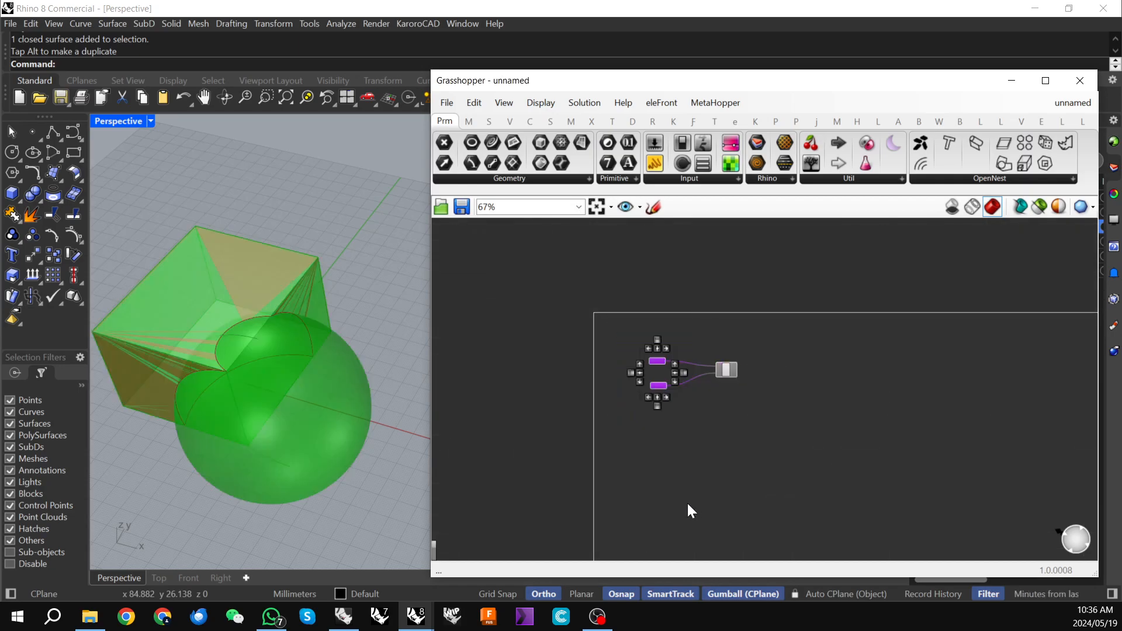
right_click(693, 437)
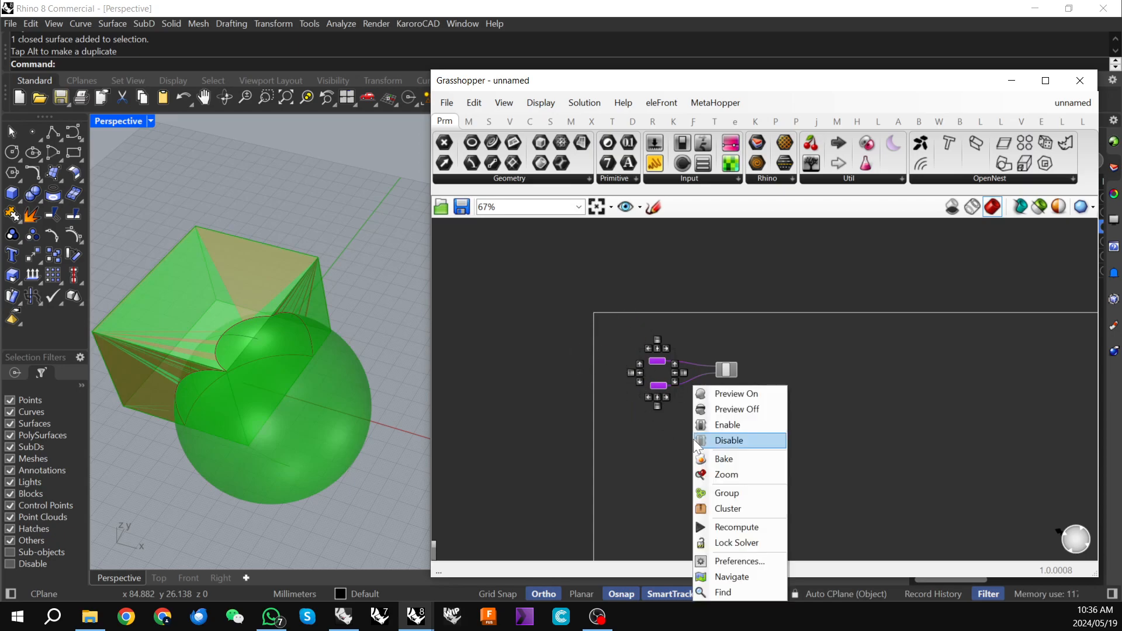
left_click(757, 409)
left_click(755, 436)
right_click_drag(281, 378, 292, 332)
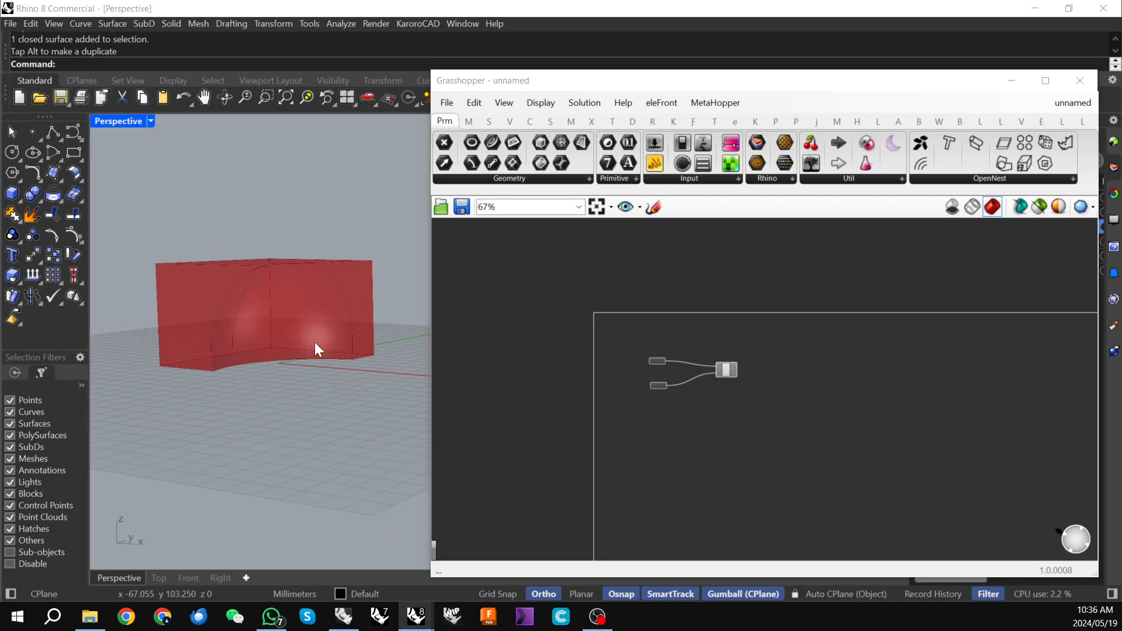
- Examine the Solid Difference preview from several angles along with the Box and Sphere parameters feeding the component
right_click_drag(192, 296, 272, 398)
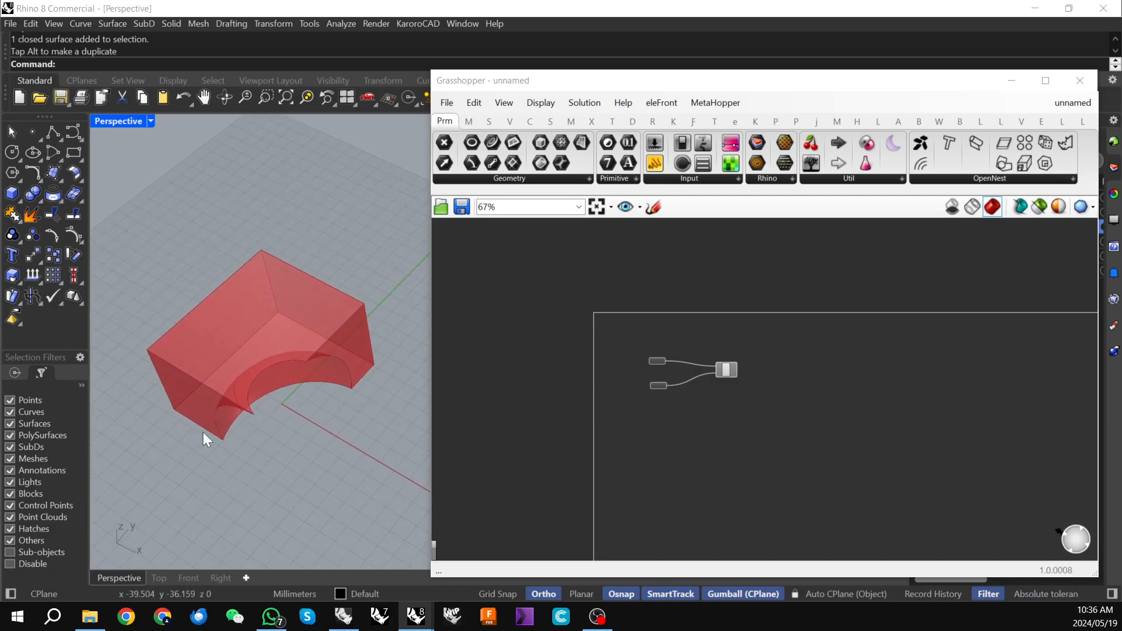
right_click_drag(388, 363, 363, 346)
scroll(720, 378, "up", 2)
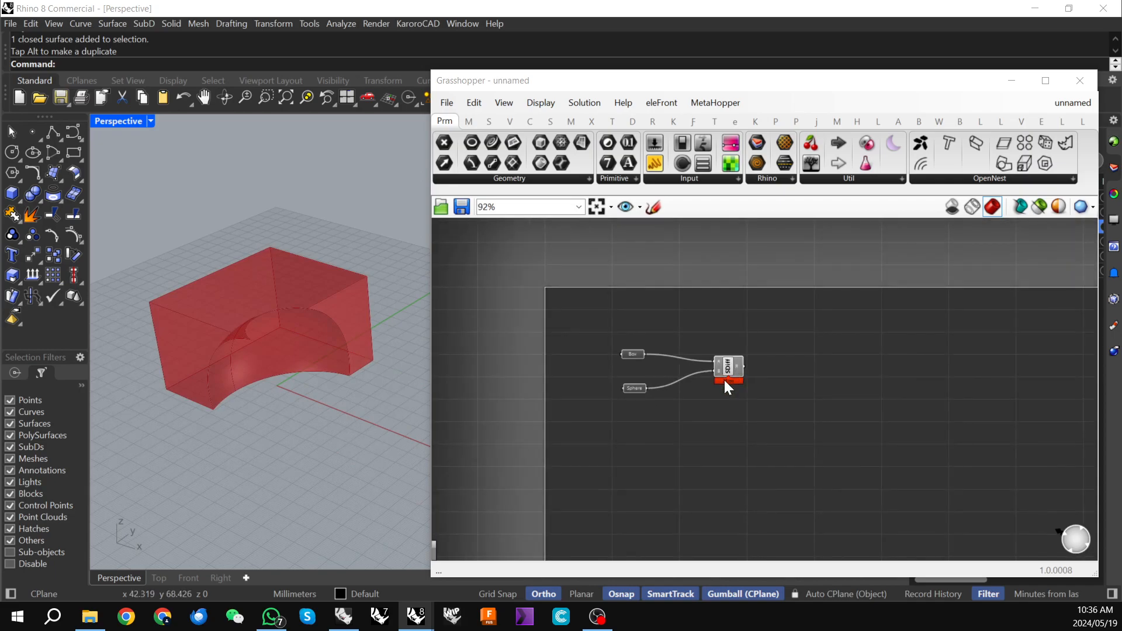
left_click(728, 368)
left_click(746, 437)
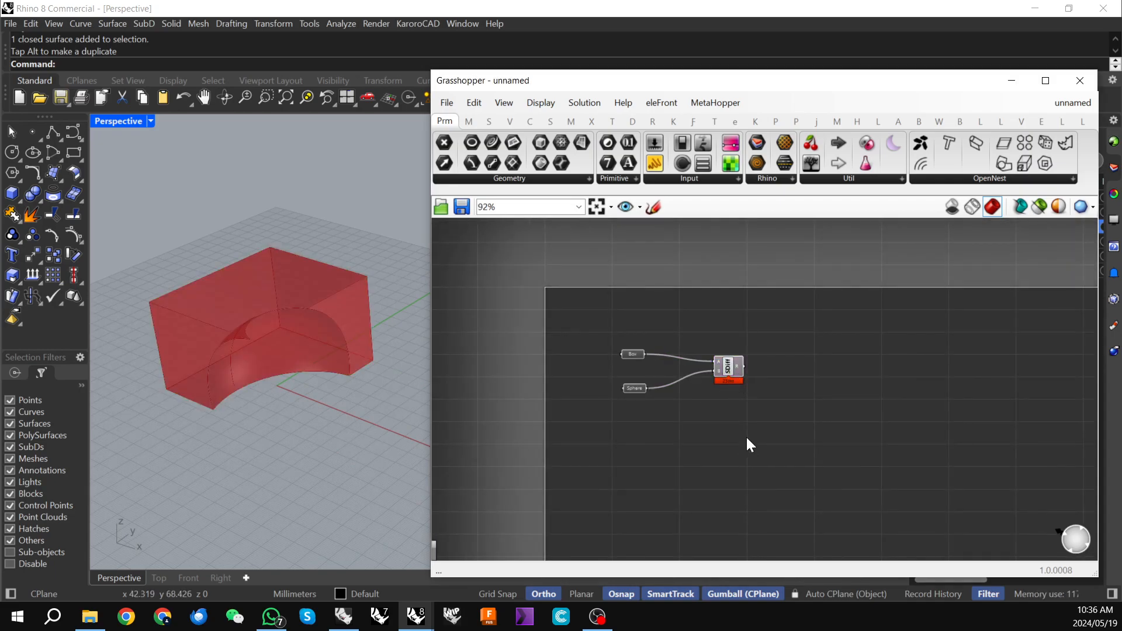
right_click_drag(715, 435, 735, 417)
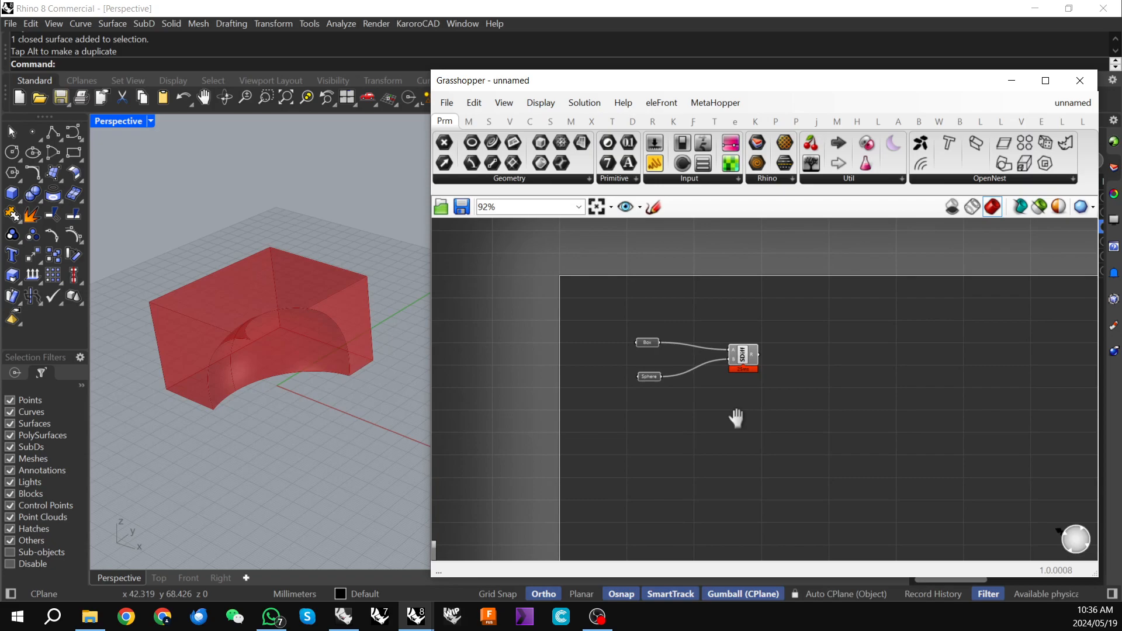
left_click(654, 344)
left_click(657, 394)
scroll(769, 343, "down", 2)
- Restrict the preview to selected components, inspect Box, Sphere and Solid Difference one at a time, and restore the full preview
left_click(1040, 205)
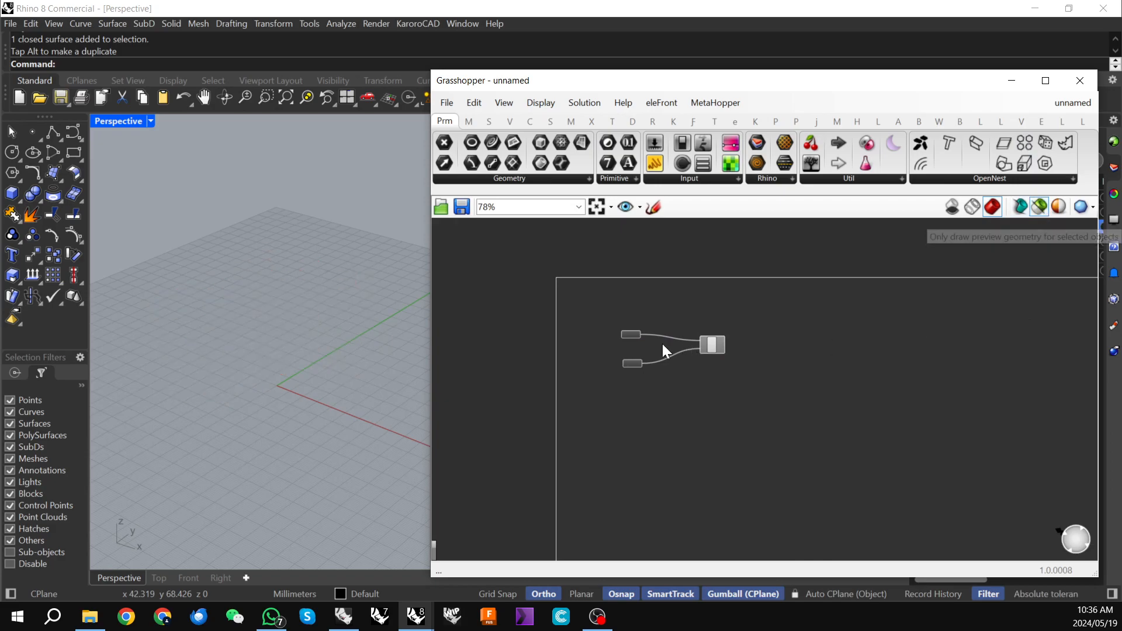
scroll(672, 342, "up", 3)
left_click(610, 331)
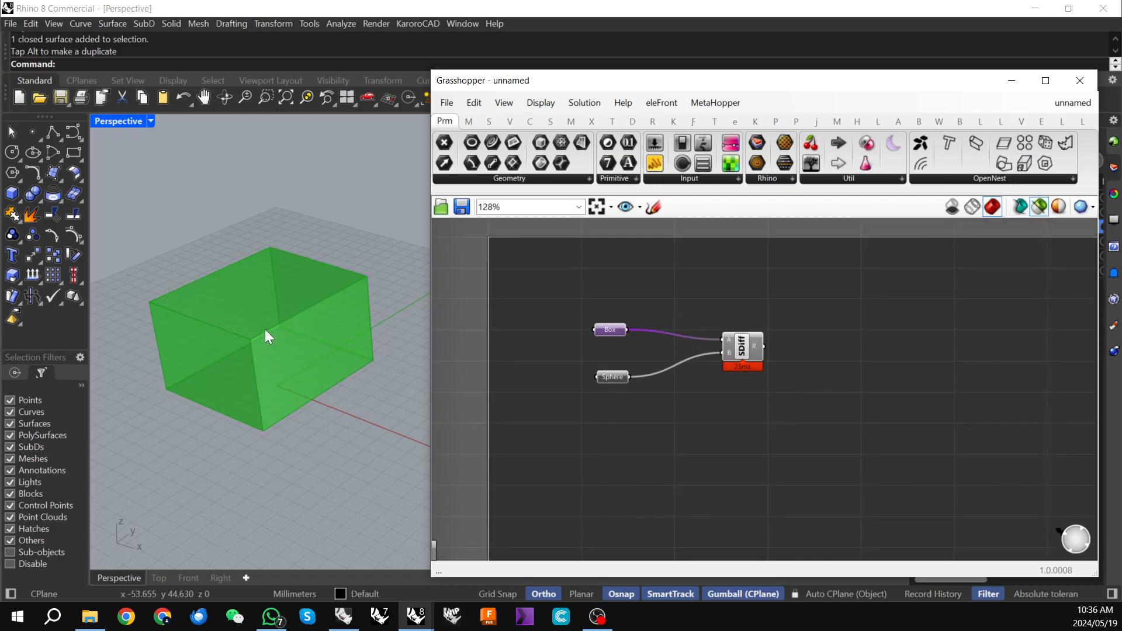
left_click(612, 377)
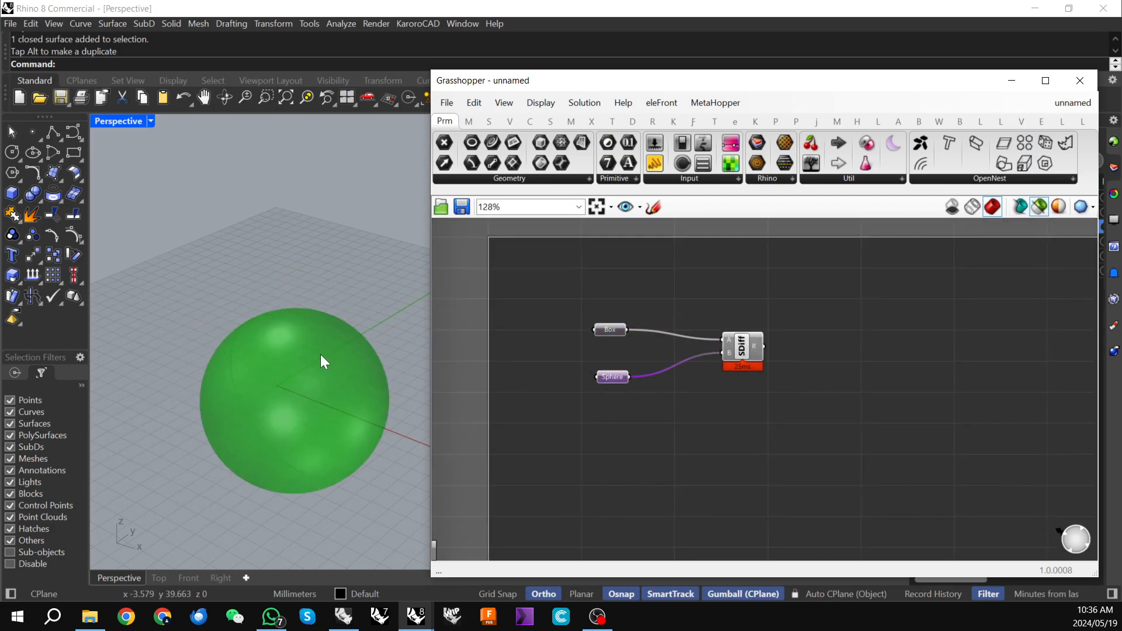
left_click(713, 391)
left_click(740, 352)
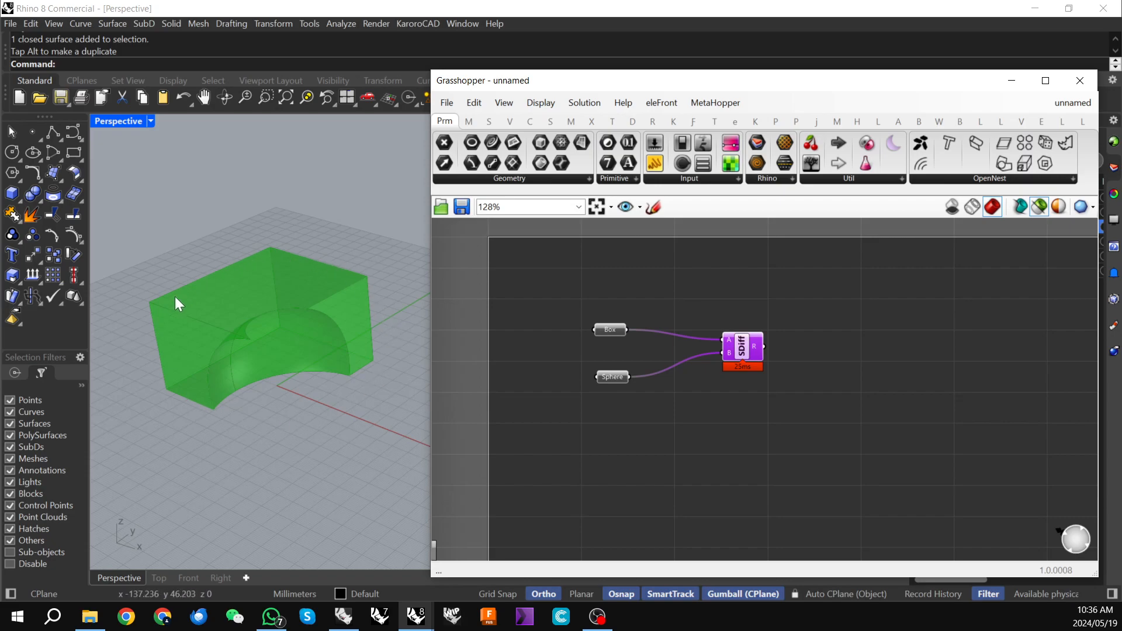
right_click_drag(348, 372, 278, 375)
scroll(277, 340, "up", 3)
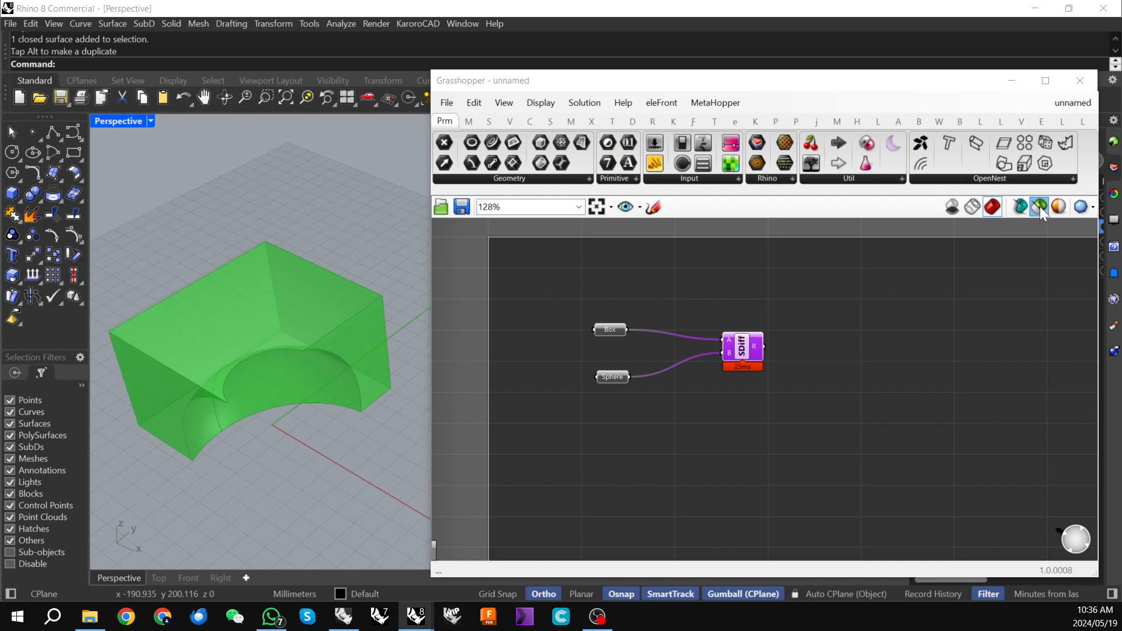
left_click(877, 365)
- Show Layer 01 and Layer 02 and move the purple Rhino sphere along the positive Y direction, still overlapping the box
left_click_drag(775, 91, 780, 445)
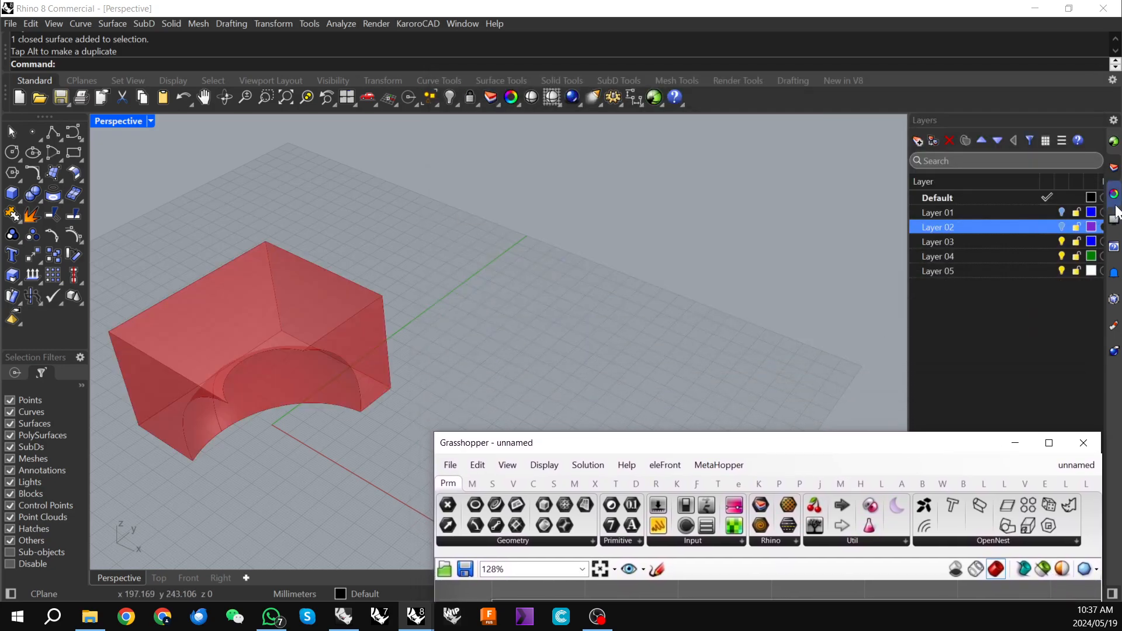
left_click(1061, 211)
left_click(1062, 226)
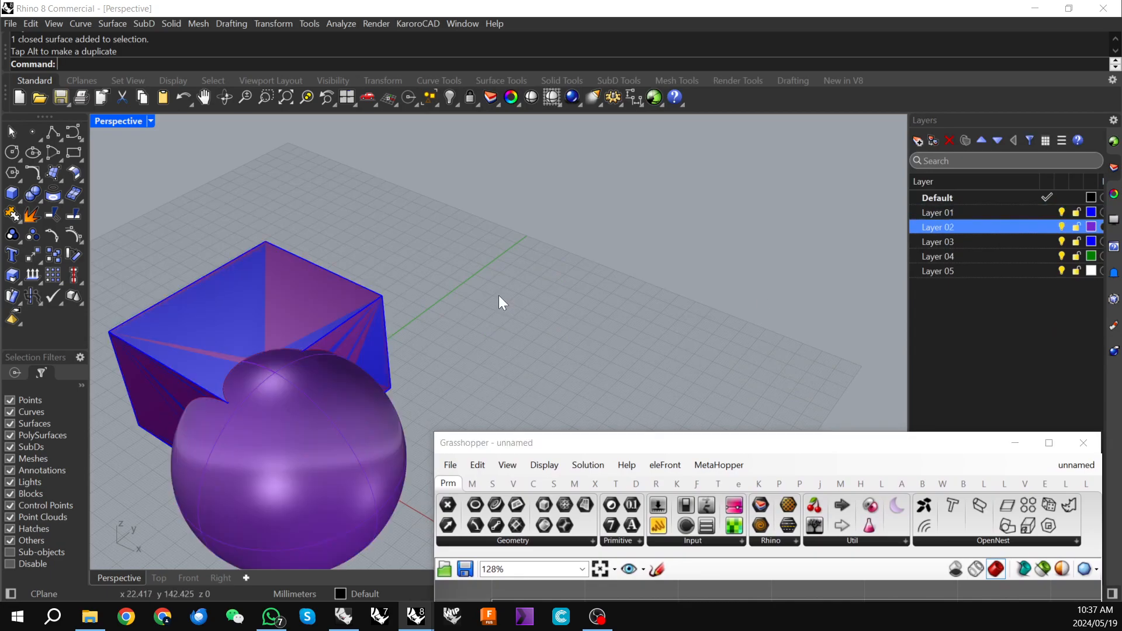
right_click_drag(495, 282, 398, 329)
left_click(412, 400)
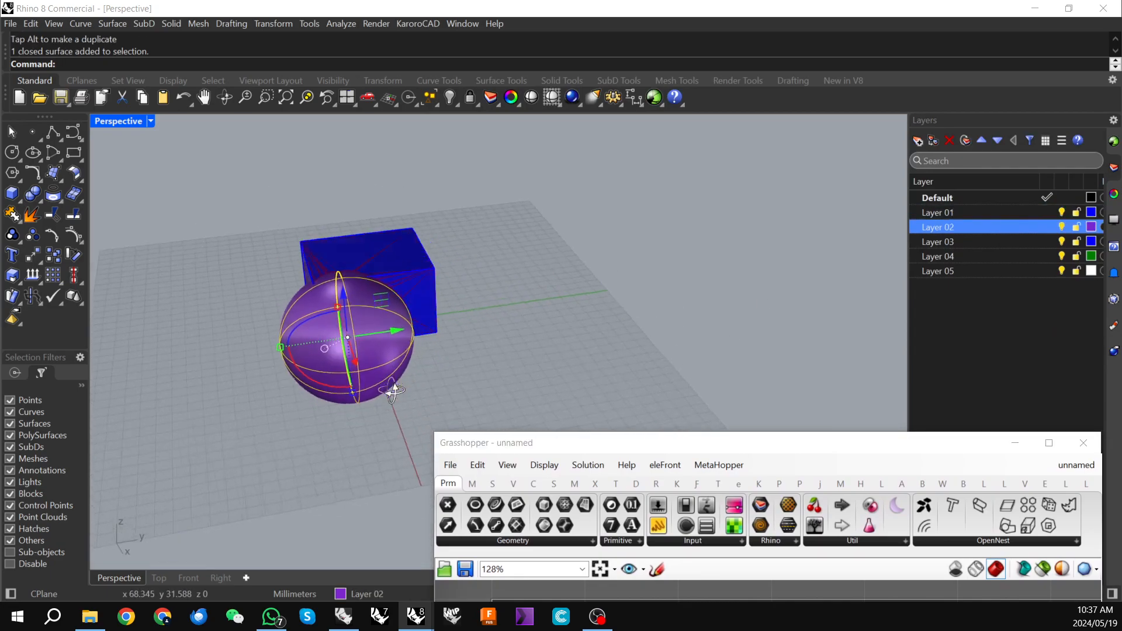
left_click_drag(398, 328, 450, 326)
left_click(656, 329)
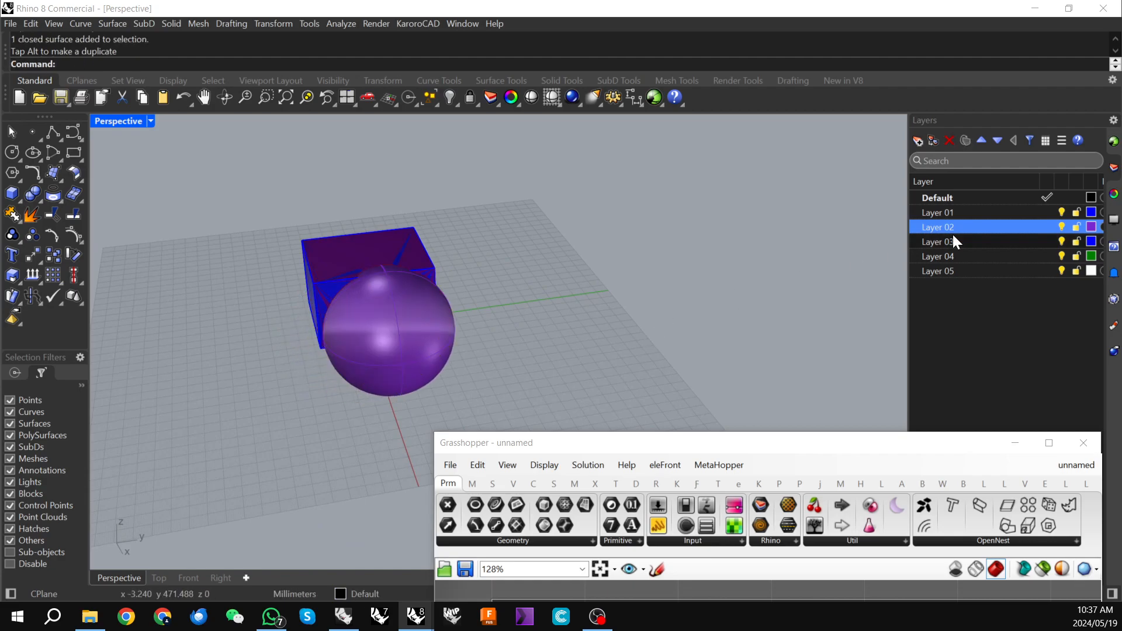
- Hide Layer 01 and Layer 02 and examine the updated Solid Difference preview from different angles
left_click(1062, 213)
left_click(1061, 227)
left_click_drag(751, 447, 780, 184)
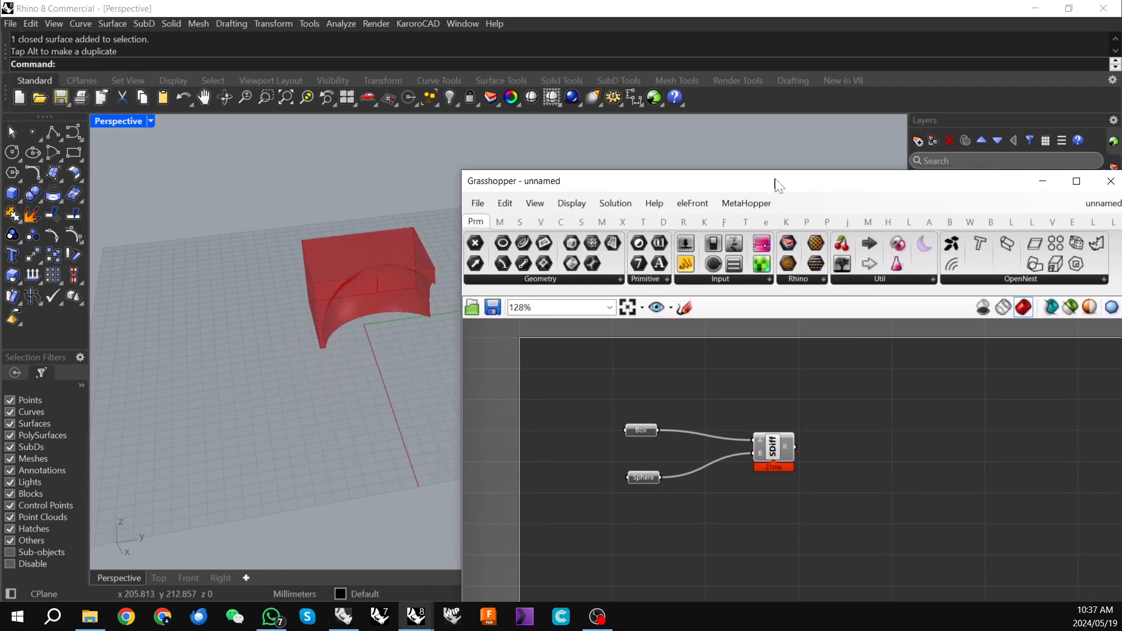
scroll(301, 328, "up", 3)
right_click_drag(301, 313, 342, 312)
scroll(381, 311, "up", 3)
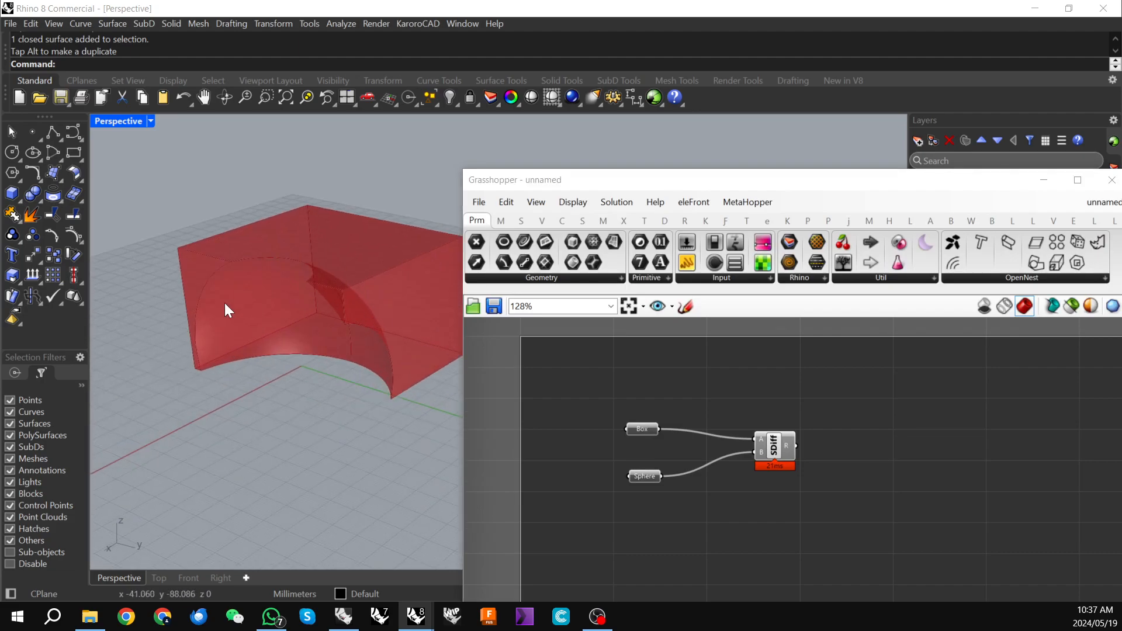
right_click_drag(248, 276, 314, 384)
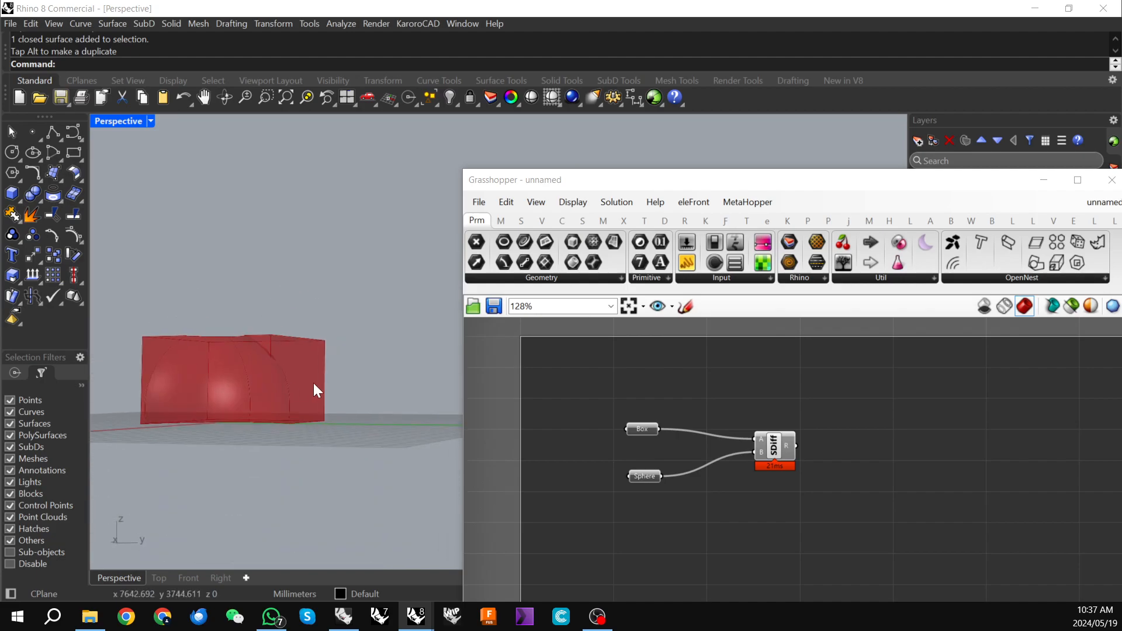
right_click_drag(212, 335, 216, 369)
- Select the Box and Sphere parameters together and review the Solid Difference shape they drive
left_click_drag(594, 391, 681, 510)
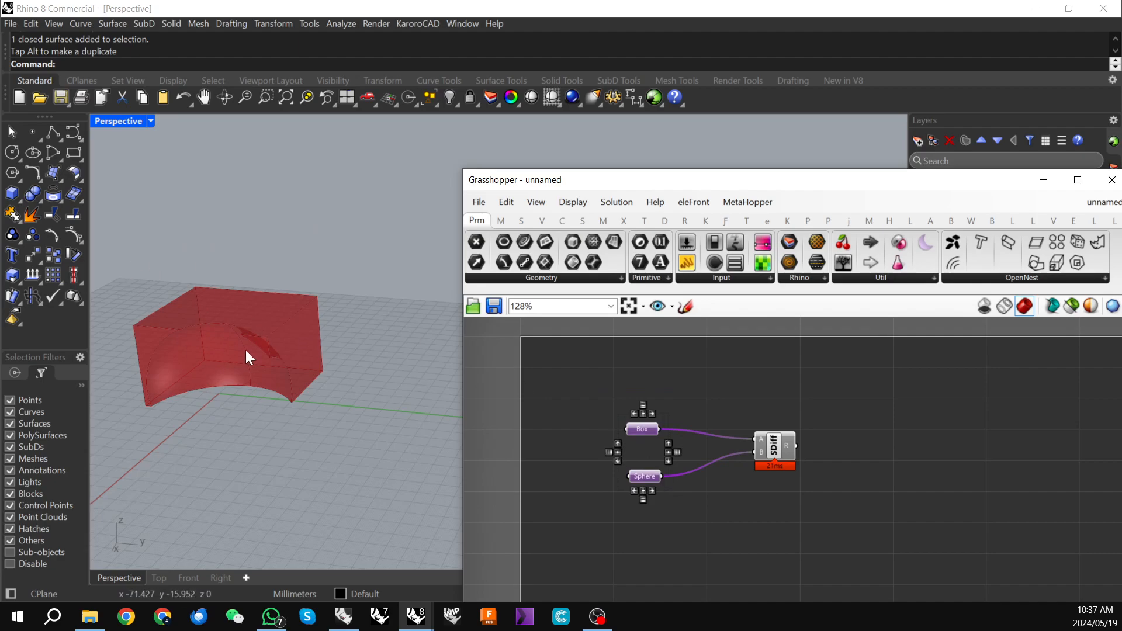
scroll(275, 353, "down", 3)
scroll(278, 353, "up", 3)
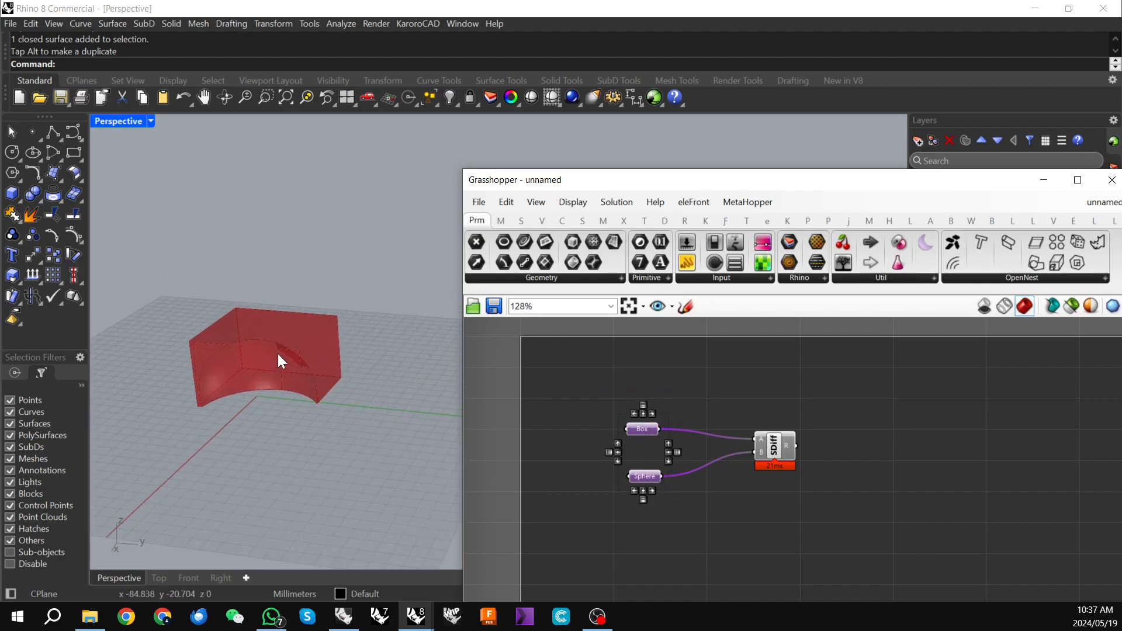
left_click_drag(938, 188, 936, 281)
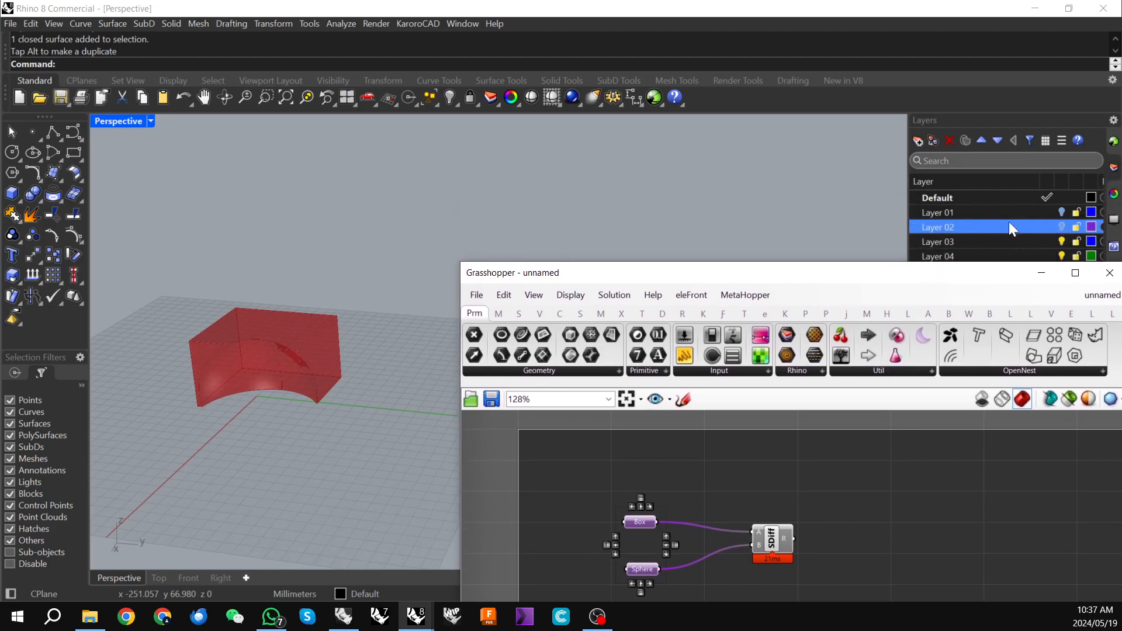
left_click_drag(847, 271, 850, 154)
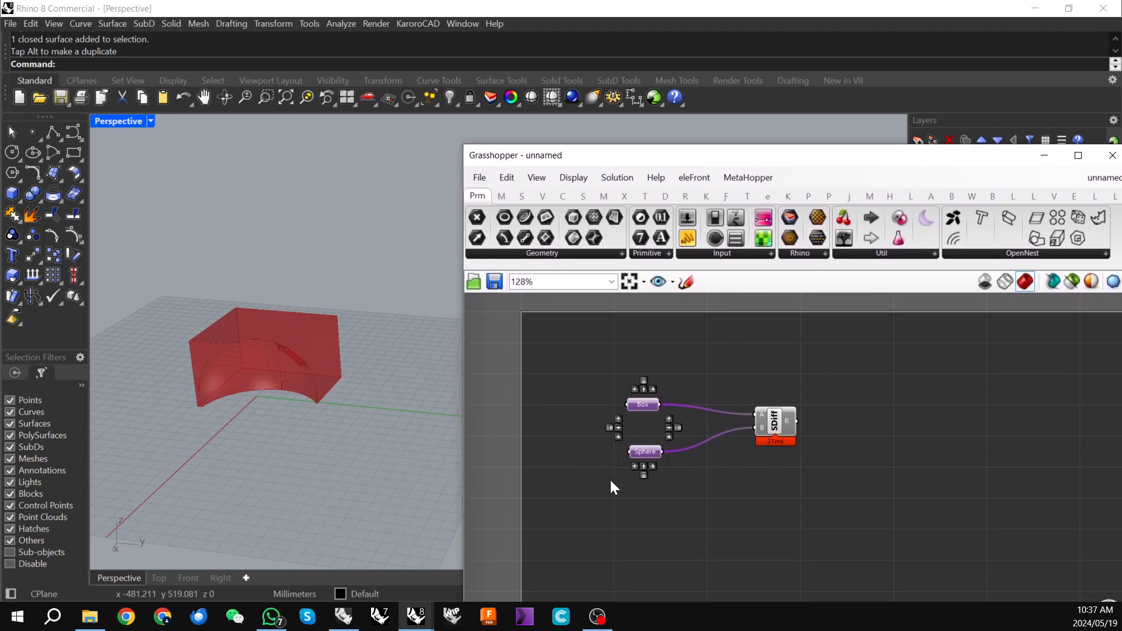
right_click_drag(260, 362, 291, 349)
right_click_drag(150, 374, 275, 316)
- Show Layer 01 and Layer 02 again and arrange the Grasshopper window so the canvas and the Rhino solids are both visible
left_click_drag(748, 161, 732, 433)
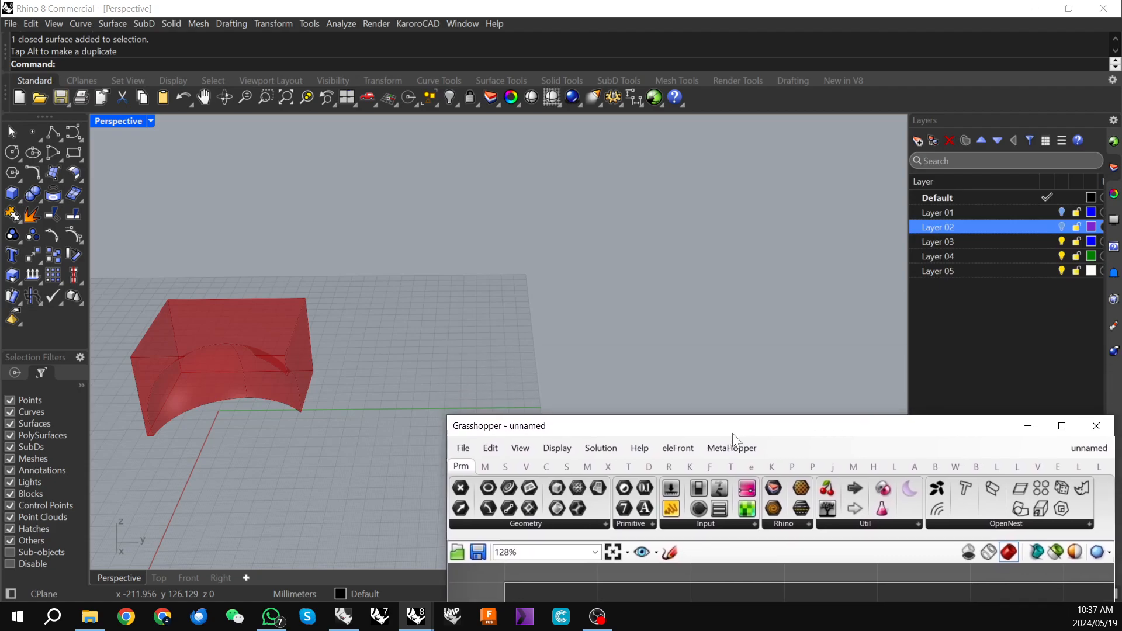
left_click(1062, 212)
left_click(1061, 227)
right_click_drag(352, 318, 327, 287)
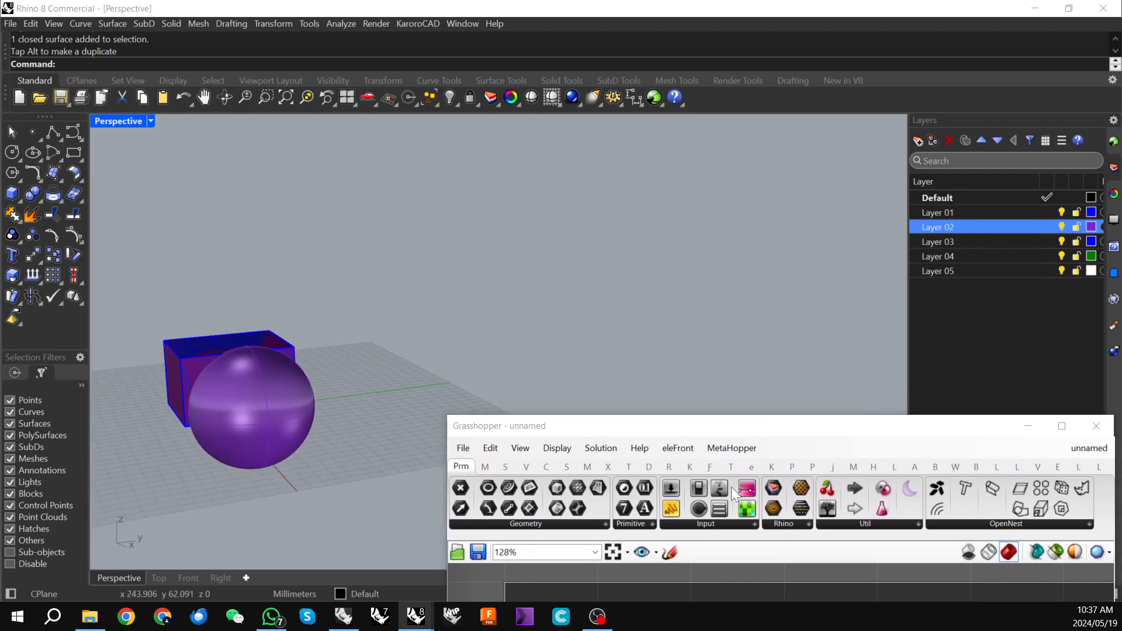
left_click_drag(620, 426, 588, 138)
right_click_drag(772, 546, 727, 503)
right_click_drag(247, 387, 226, 416)
- Add a Move component using the search "move" and connect the Solid Difference result to its geometry input G
left_click(735, 451)
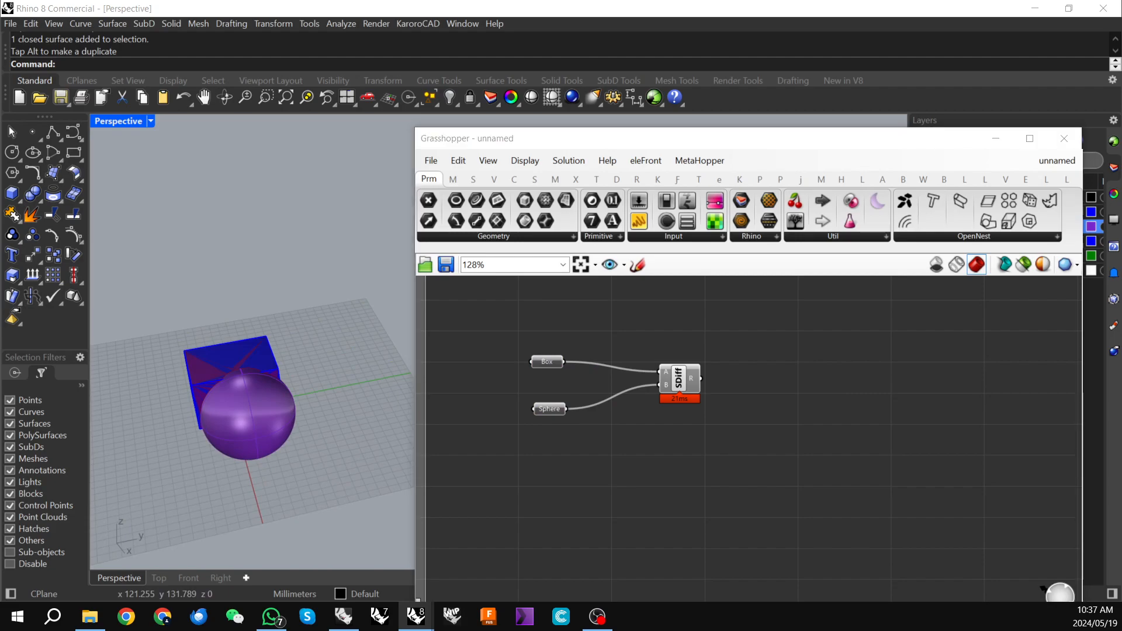
double_click(735, 451)
type("move")
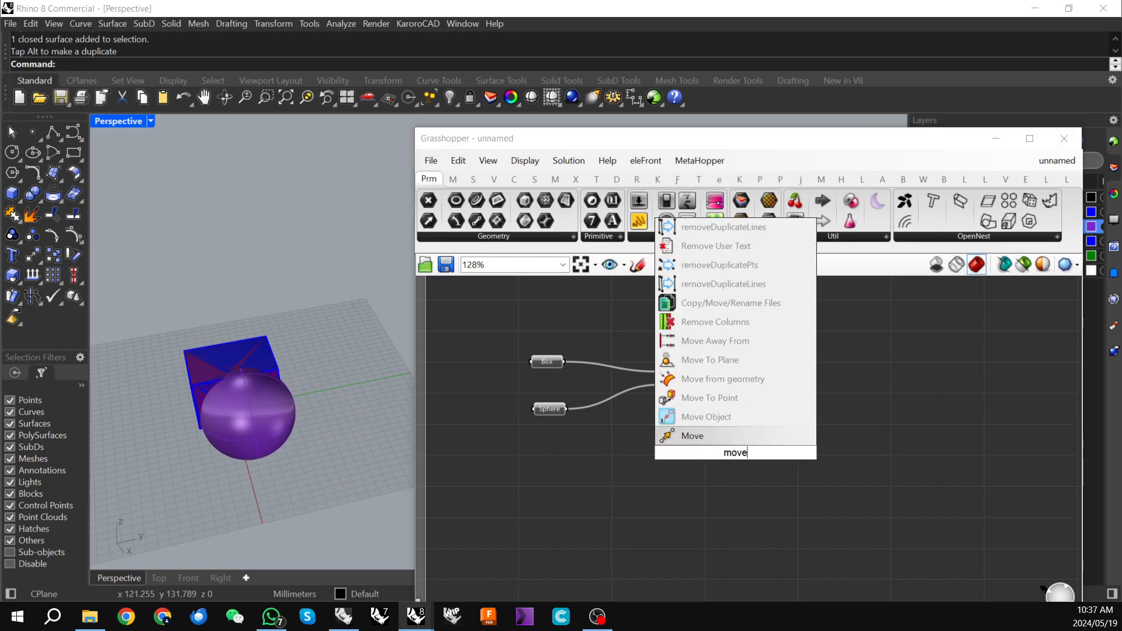
key("Return")
left_click_drag(737, 464, 801, 416)
left_click_drag(705, 386, 780, 396)
scroll(233, 416, "down", 2)
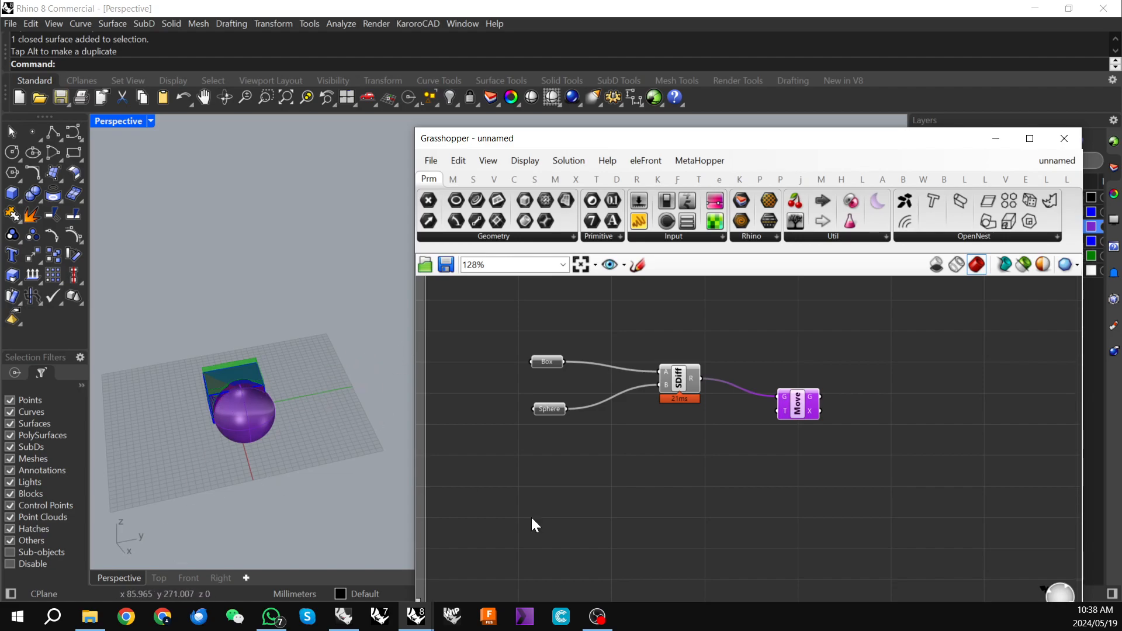
- Add a Unit Y vector component using the search "y" and connect its output to the Move component's T input
double_click(683, 472)
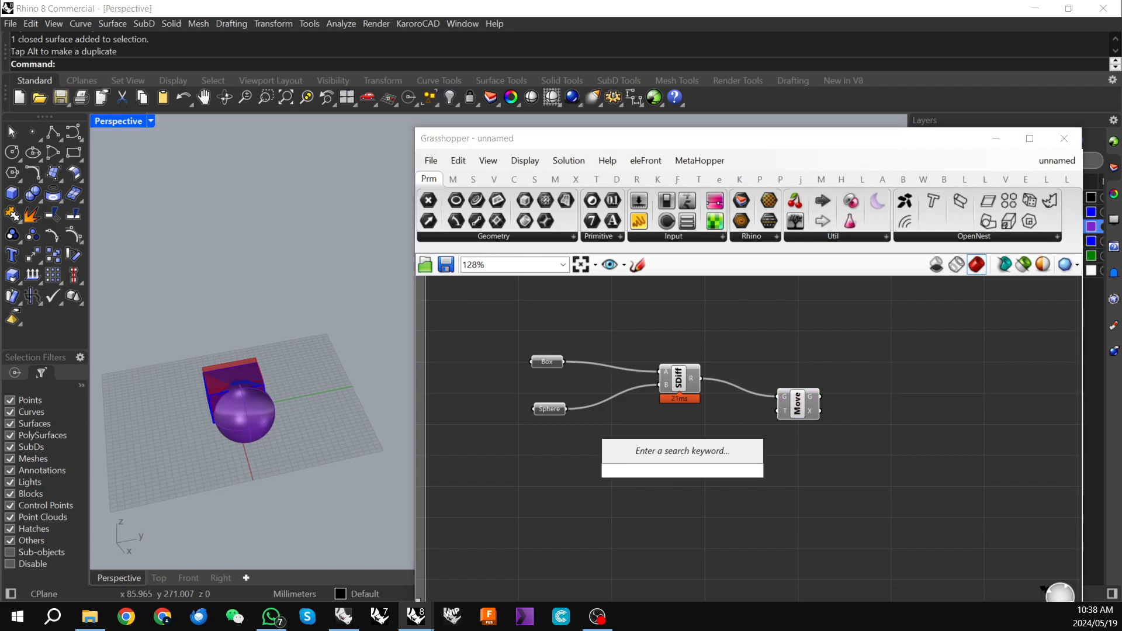
type("y")
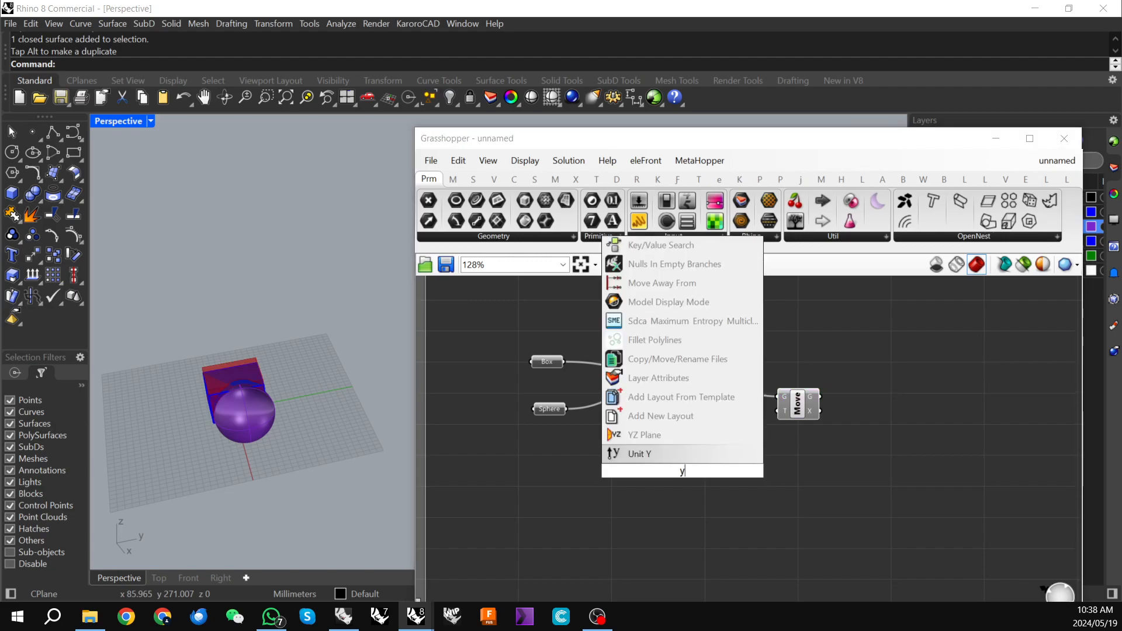
left_click(654, 454)
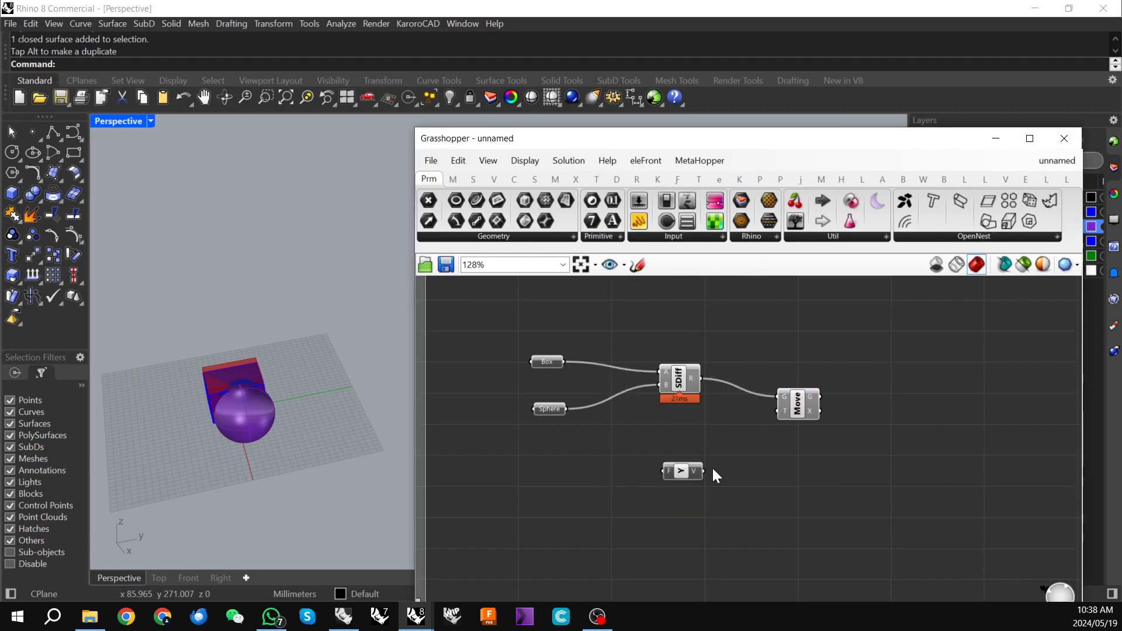
left_click_drag(704, 471, 782, 411)
left_click_drag(687, 471, 699, 455)
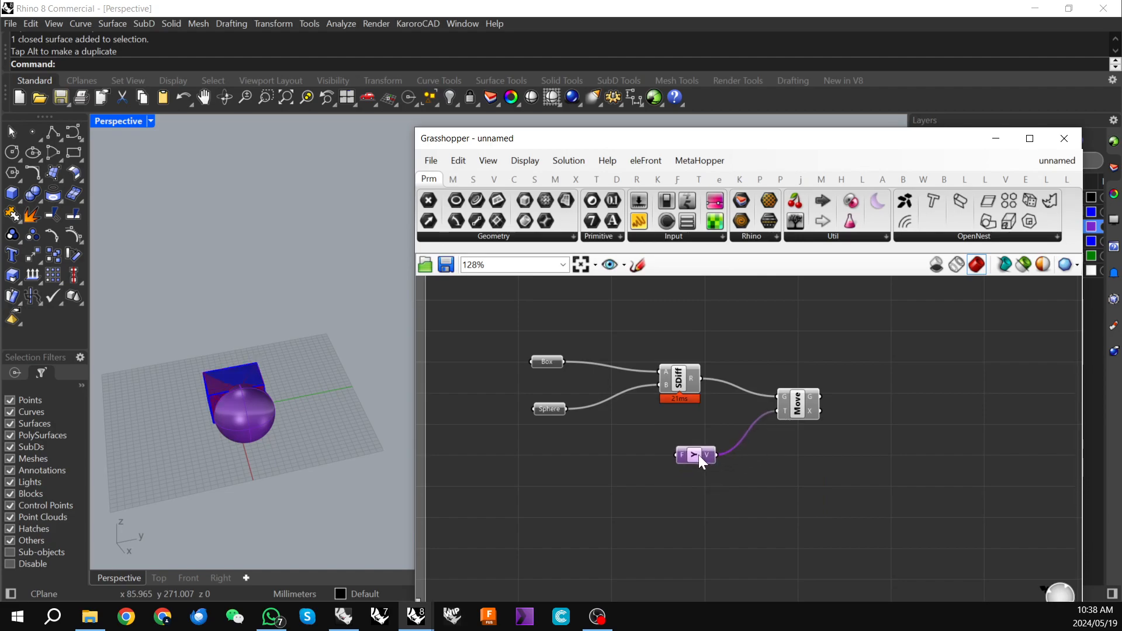
- Add a number slider with the value 30 and connect it to the Unit Y component's F input
left_click(584, 478)
double_click(557, 471)
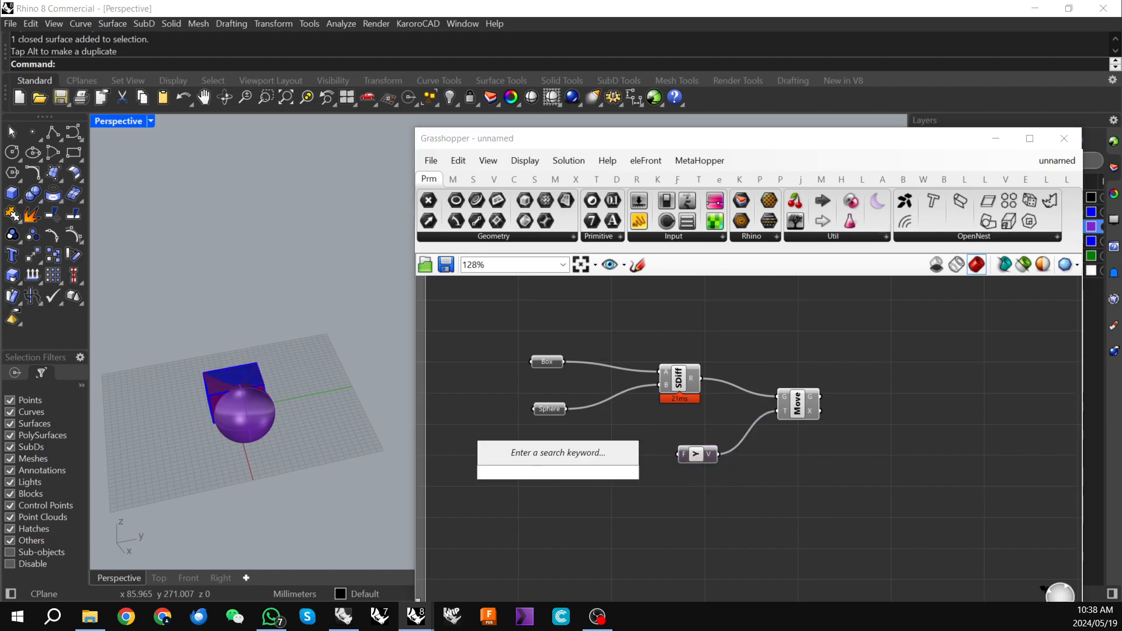
type("50")
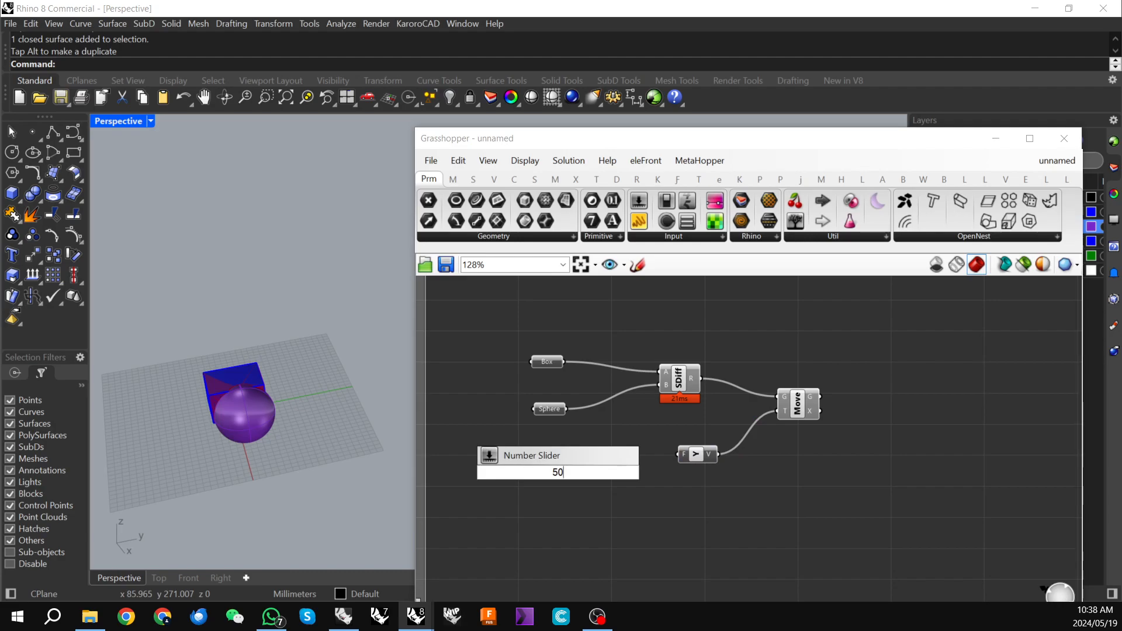
key("Return")
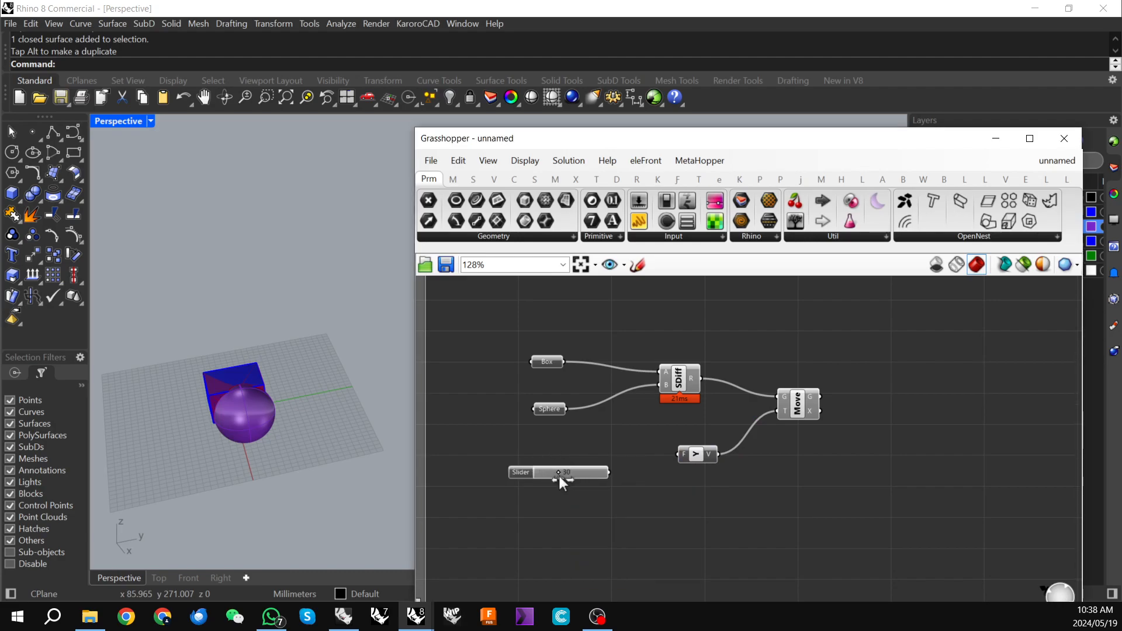
left_click_drag(660, 452, 682, 454)
- Raise the Factor slider's maximum to 500 and set the slider to 191 to move the difference result farther along Y
scroll(556, 477, "up", 2)
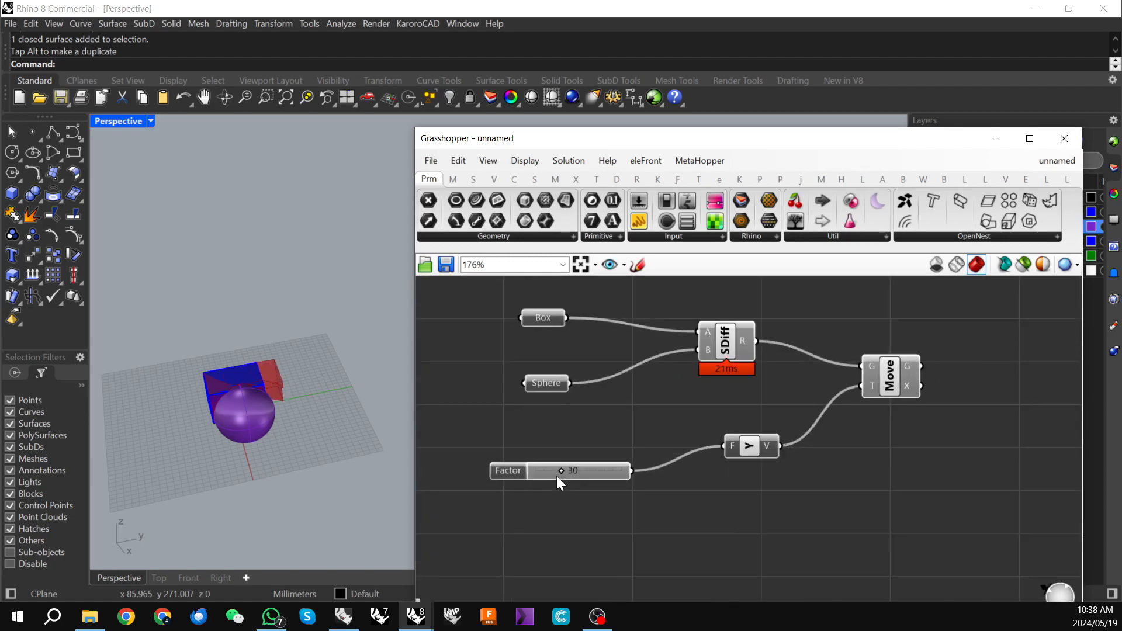
left_click_drag(565, 470, 624, 471)
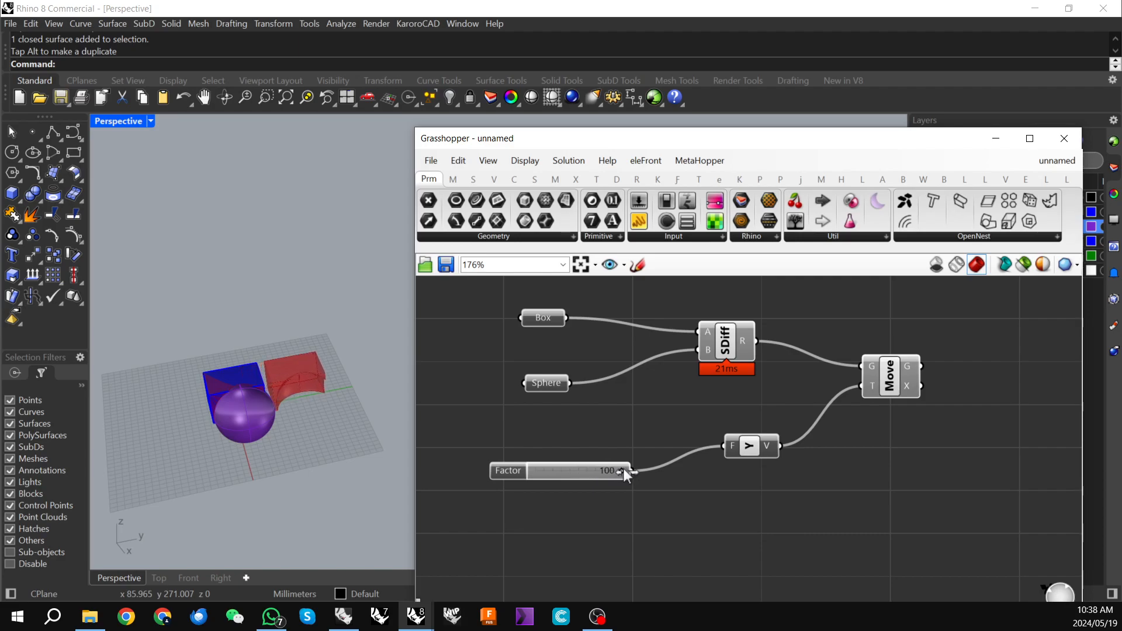
right_click(576, 471)
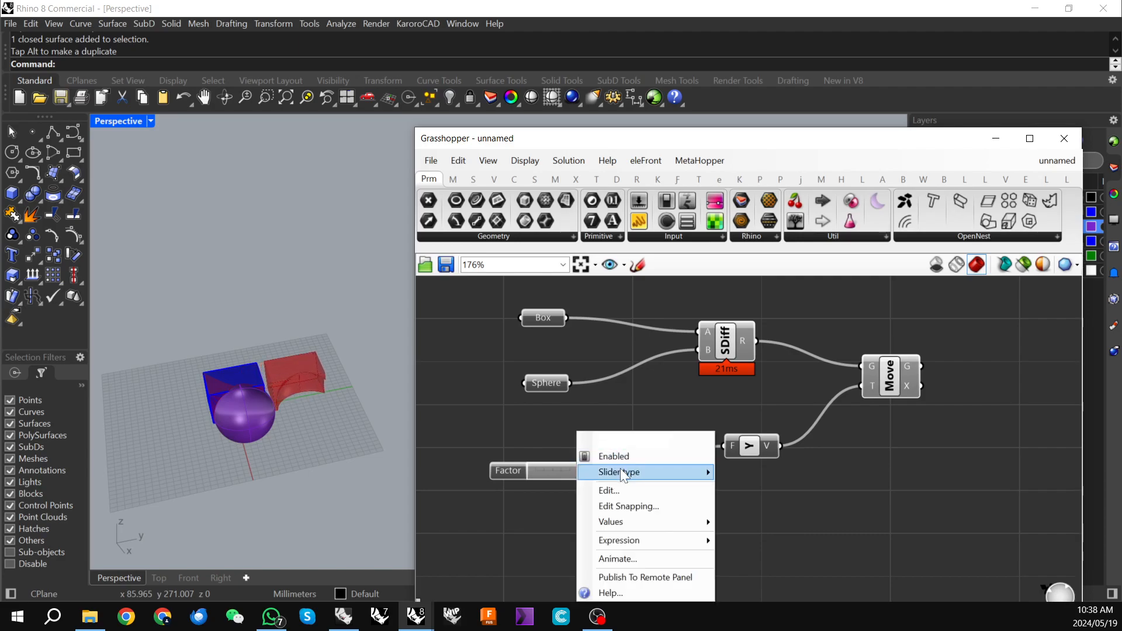
left_click(629, 490)
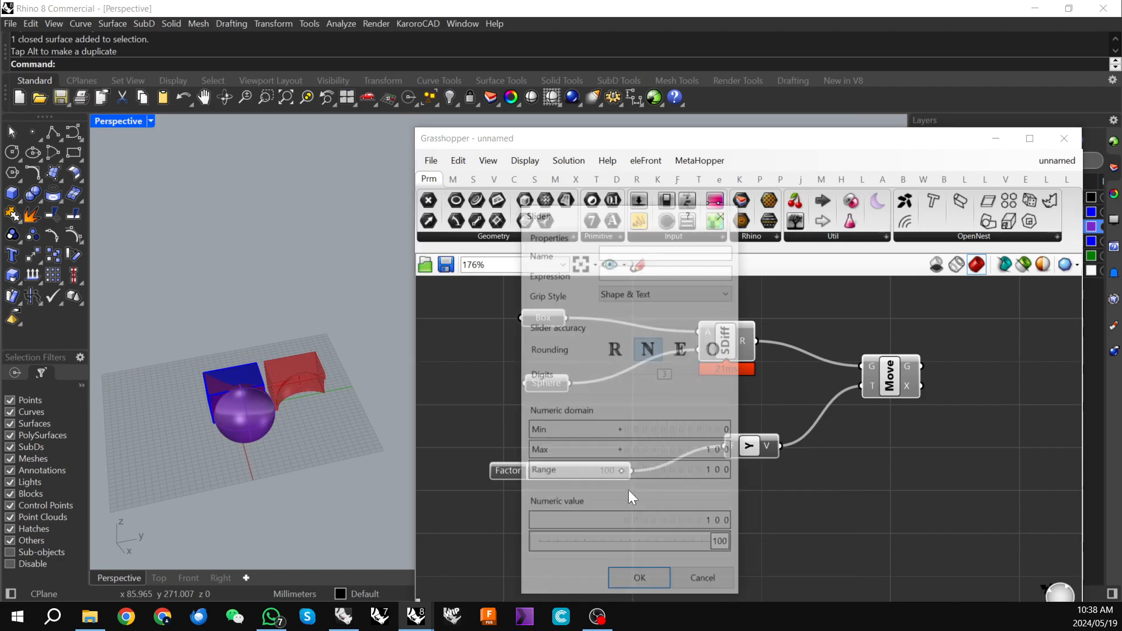
double_click(710, 453)
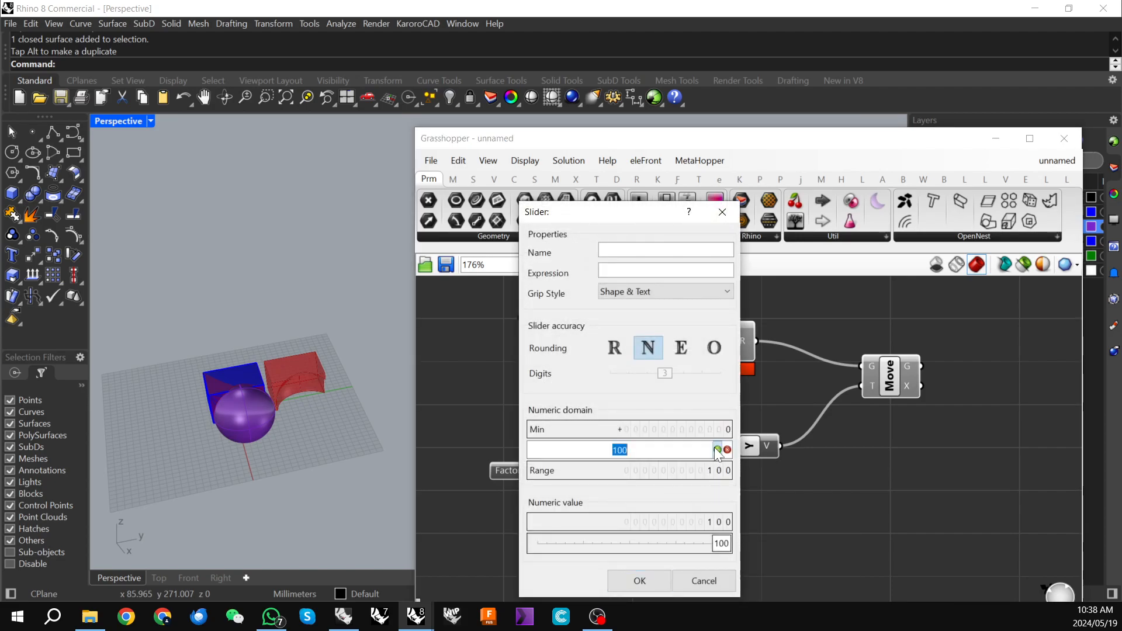
type("500")
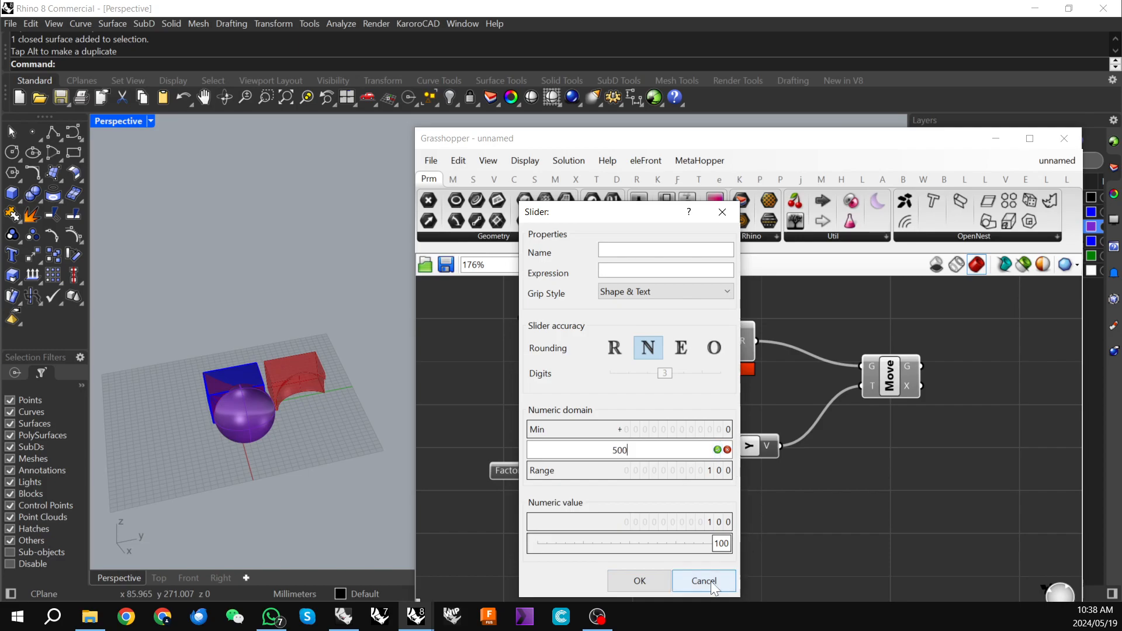
left_click(638, 580)
left_click_drag(552, 472, 567, 468)
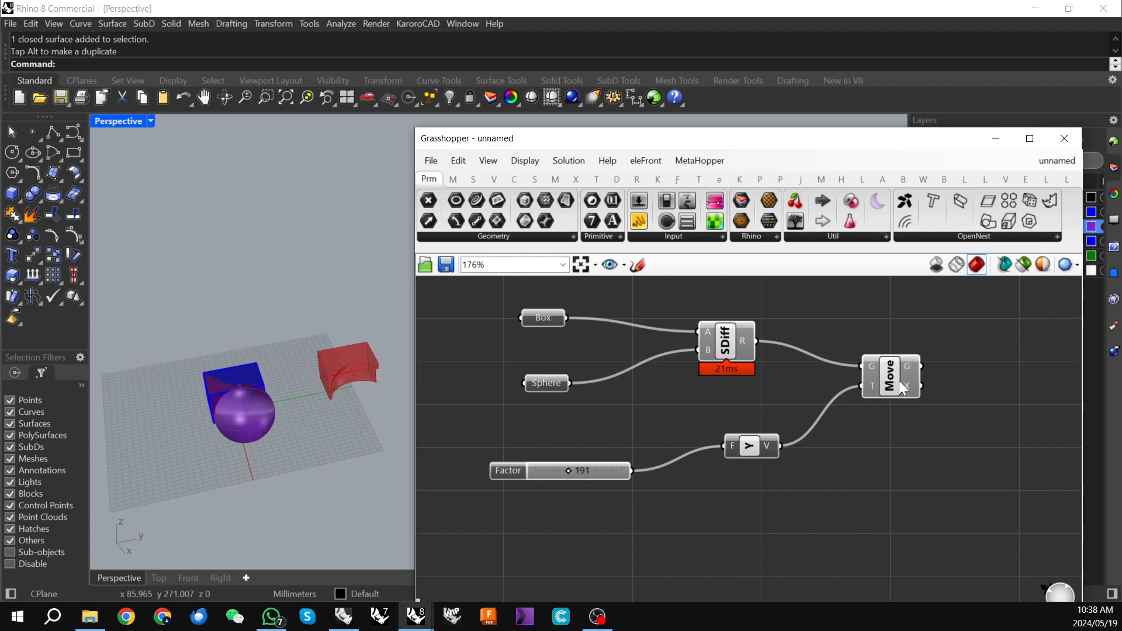
- Turn off the preview of the Box, Sphere, Solid Difference, slider and Unit Y components, leaving only Move previewed
scroll(941, 464, "down", 1)
left_click_drag(498, 302, 810, 534)
right_click(888, 492)
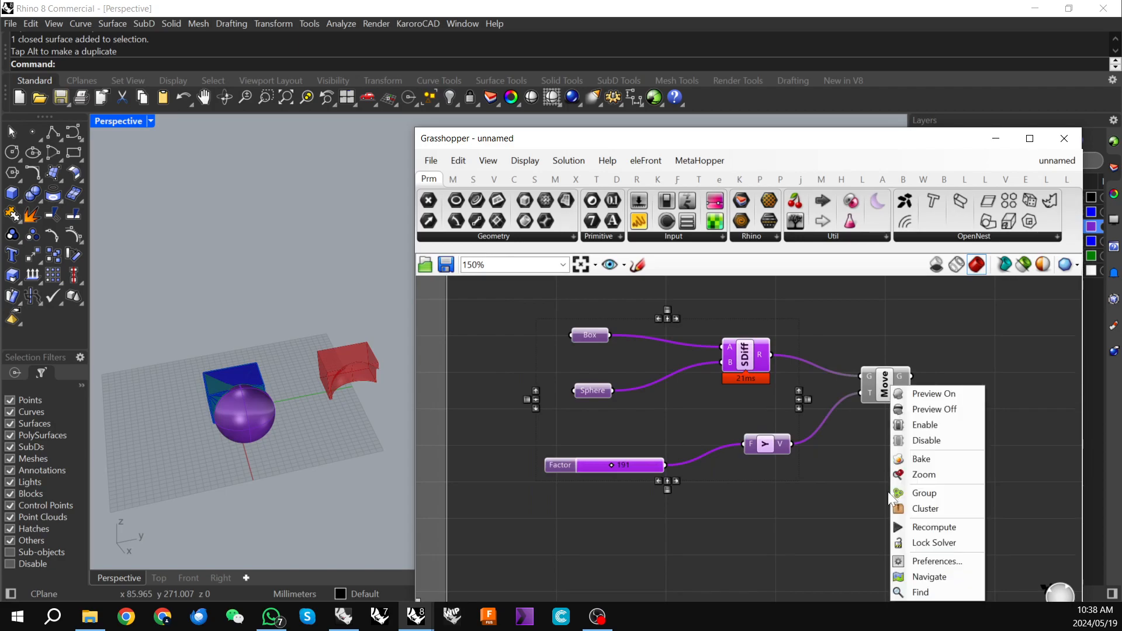
left_click(951, 408)
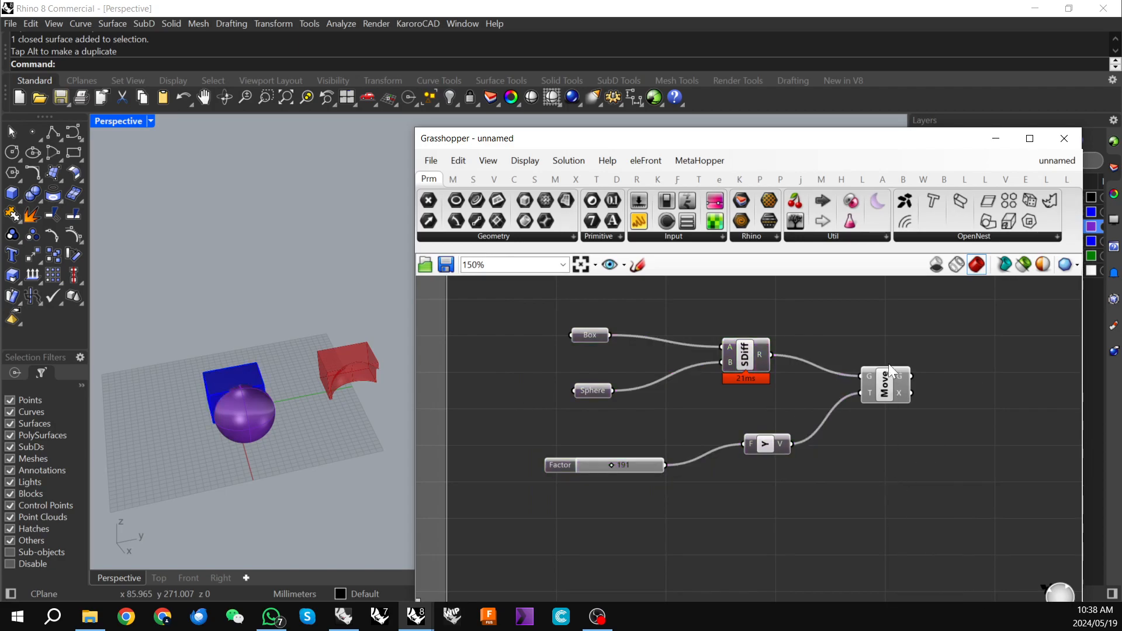
- Highlight the Move component's result and shift the Grasshopper window aside to view it next to the original solids
left_click(885, 389)
left_click(846, 490)
scroll(363, 357, "up", 2)
left_click_drag(522, 149, 705, 148)
right_click_drag(225, 422, 303, 383)
left_click(1075, 390)
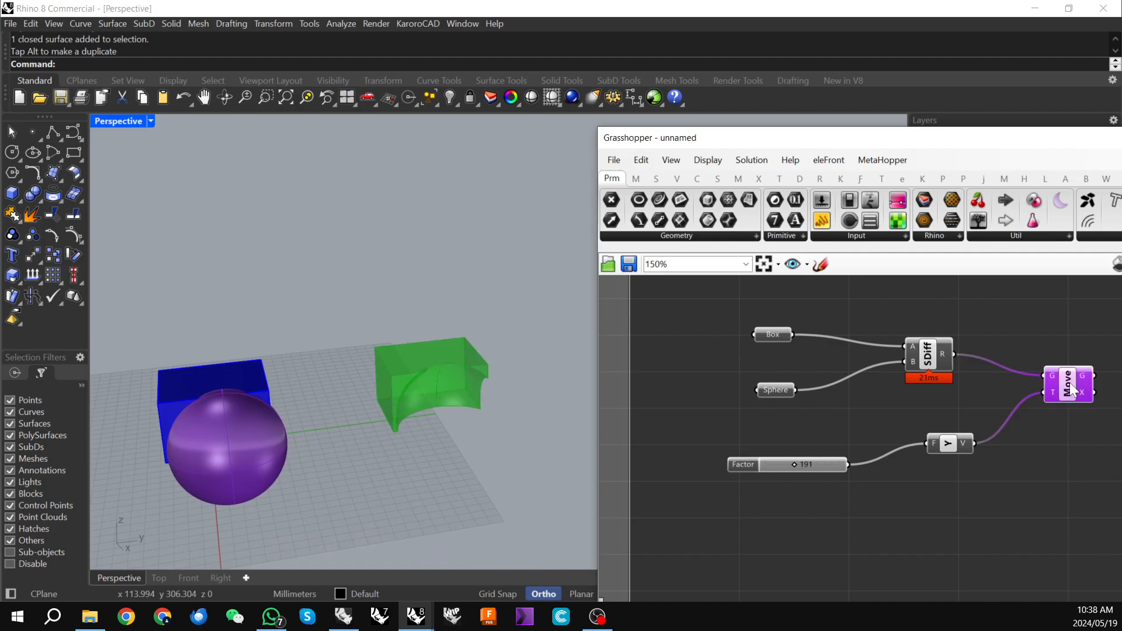
- Move the Grasshopper window clear of the layer list and hide Layer 01 and Layer 02
left_click(734, 315)
left_click(768, 337)
scroll(786, 324, "down", 2)
right_click_drag(827, 317, 740, 336)
left_click_drag(865, 139, 793, 279)
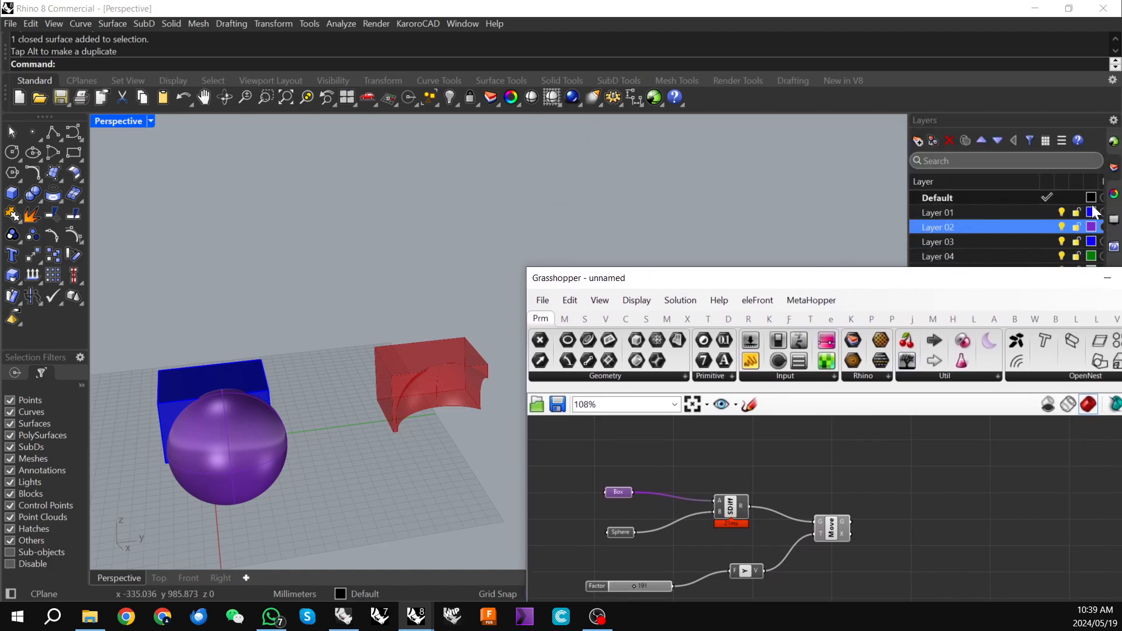
left_click(1062, 212)
left_click(1061, 226)
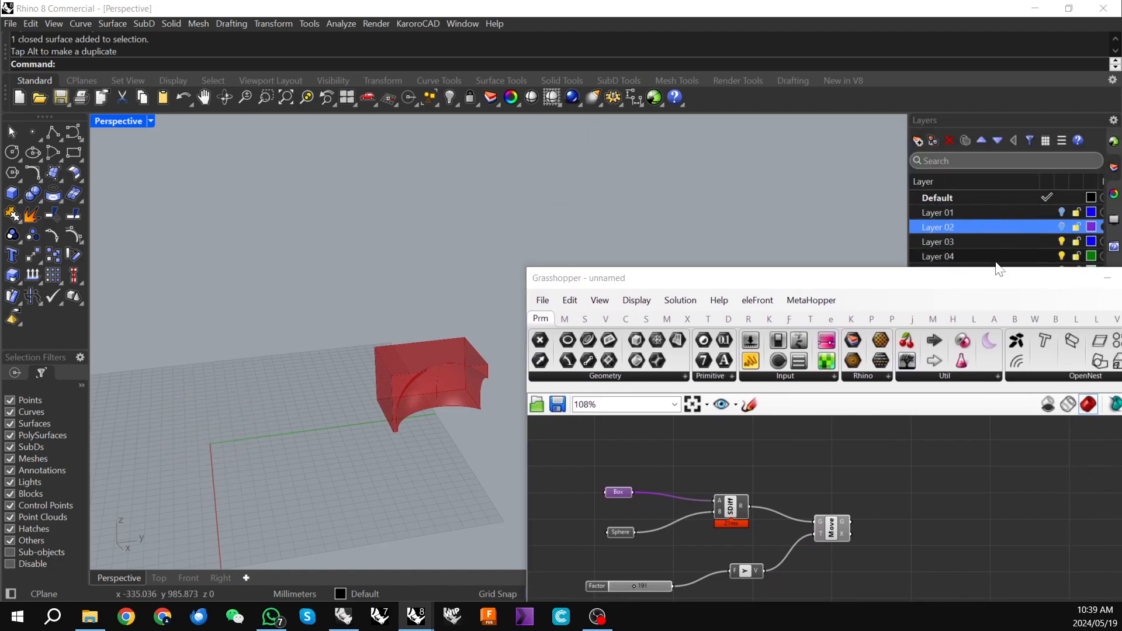
- Limit the preview to selected components, inspect the Sphere, Solid Difference and Move outputs one at a time, and restore the full preview
left_click_drag(906, 282, 803, 158)
left_click(1028, 271)
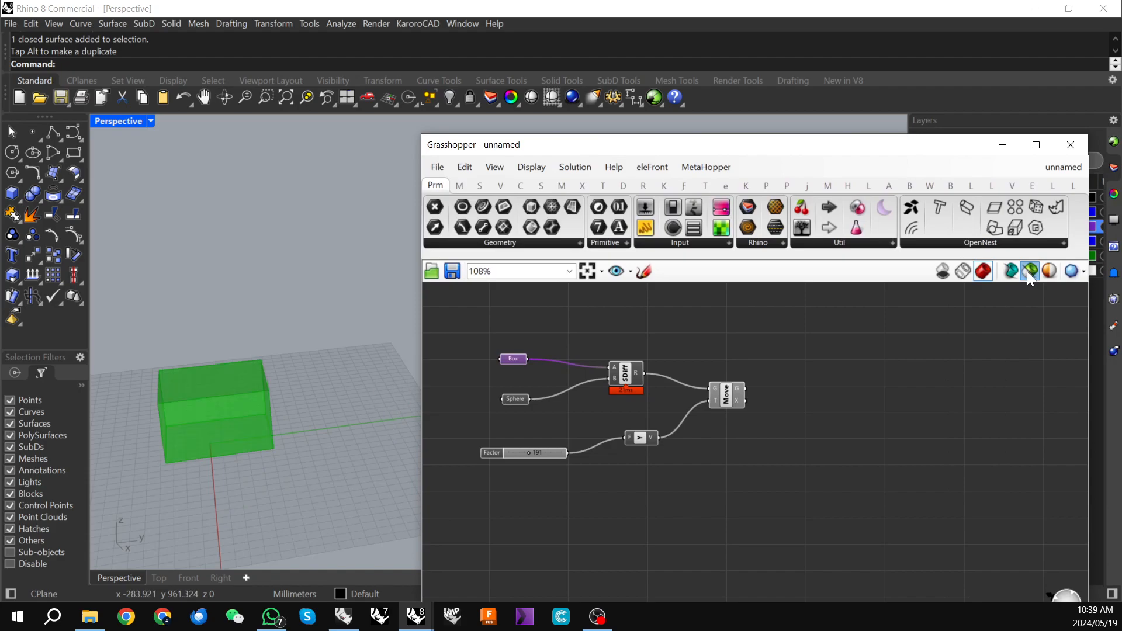
left_click(511, 398)
left_click(627, 373)
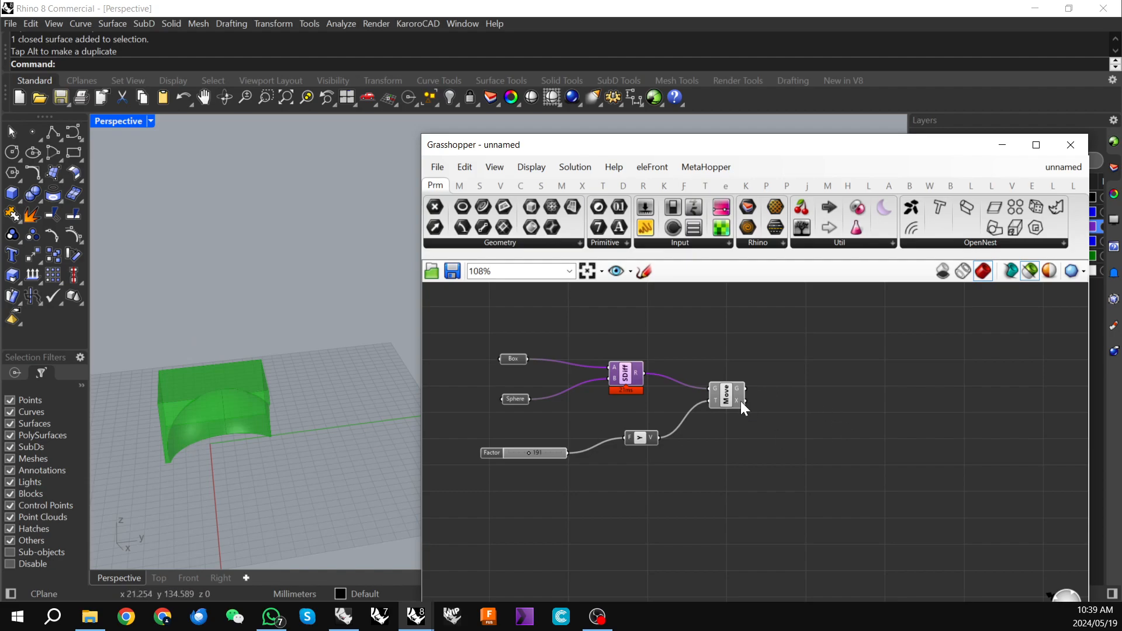
left_click(723, 398)
scroll(240, 410, "down", 3)
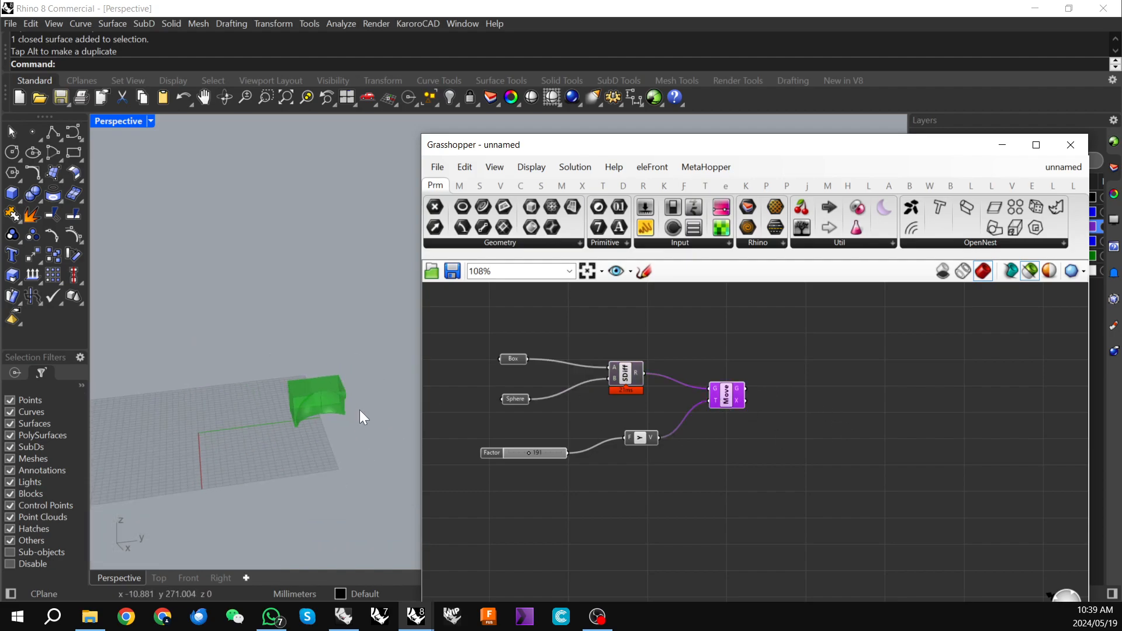
scroll(347, 415, "up", 1)
left_click(627, 373)
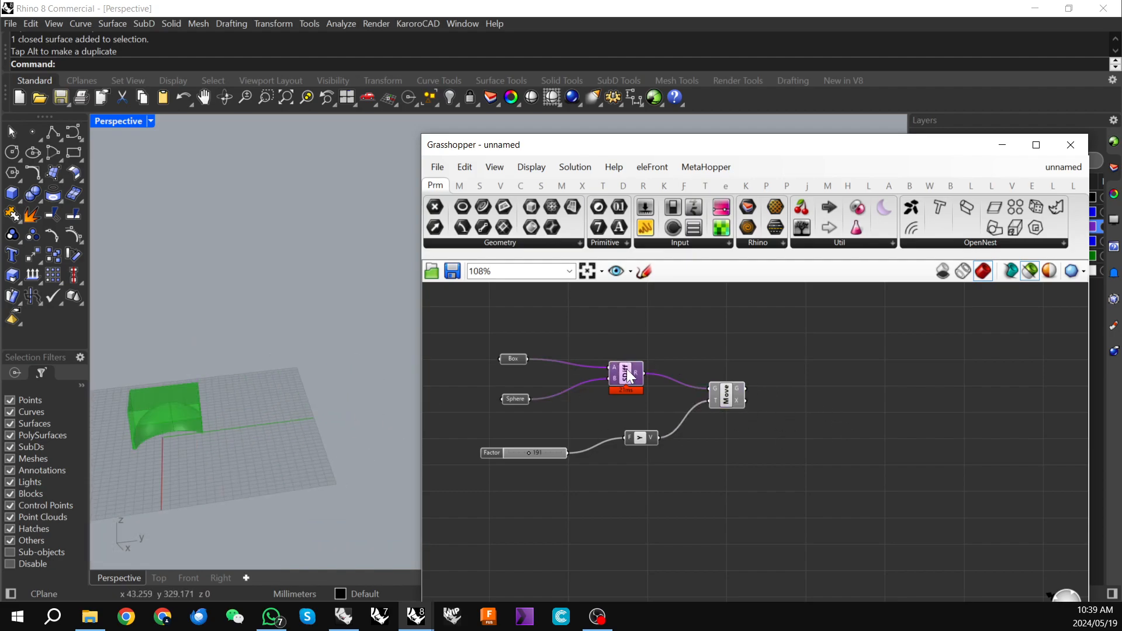
left_click(735, 399)
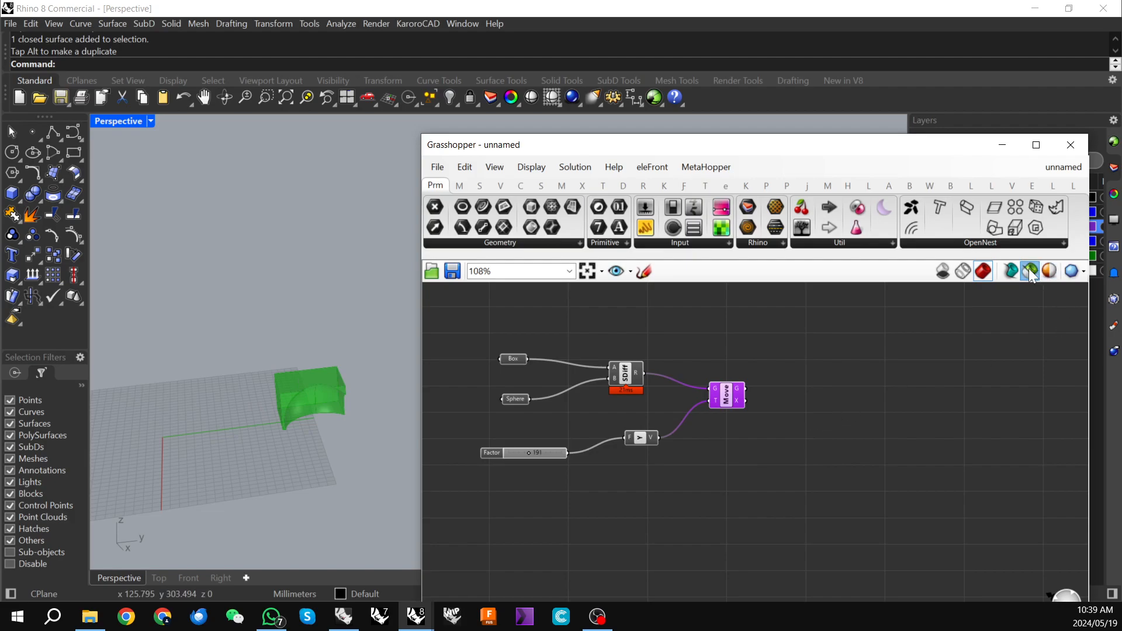
left_click(935, 422)
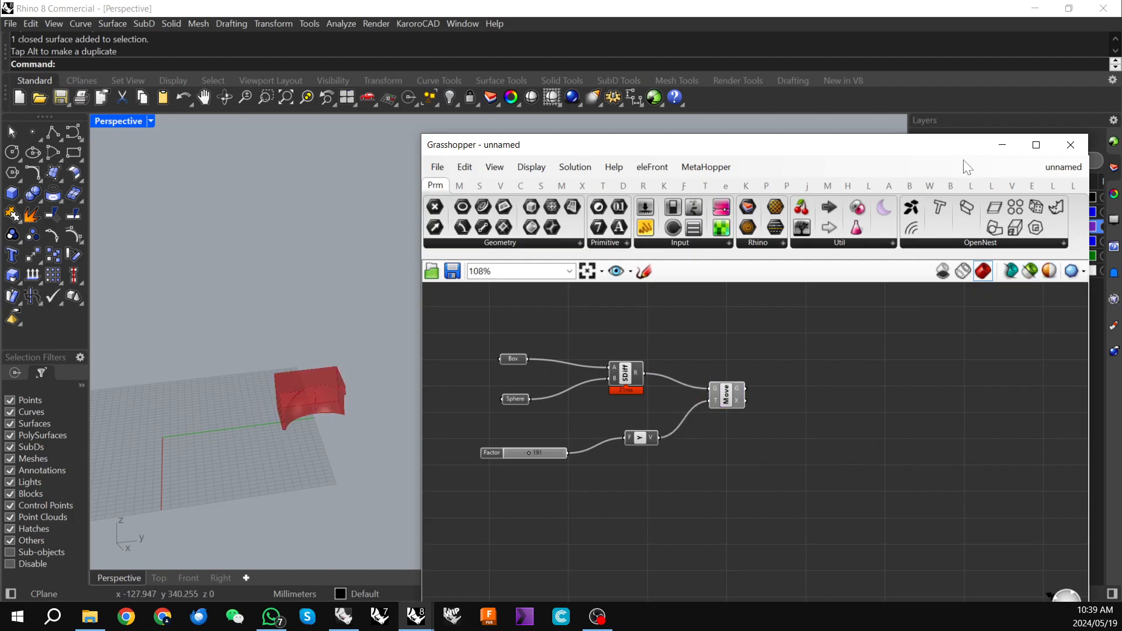
- Show Layer 01 and Layer 02 again and return the Grasshopper window so its whole definition is visible
left_click_drag(771, 155, 766, 333)
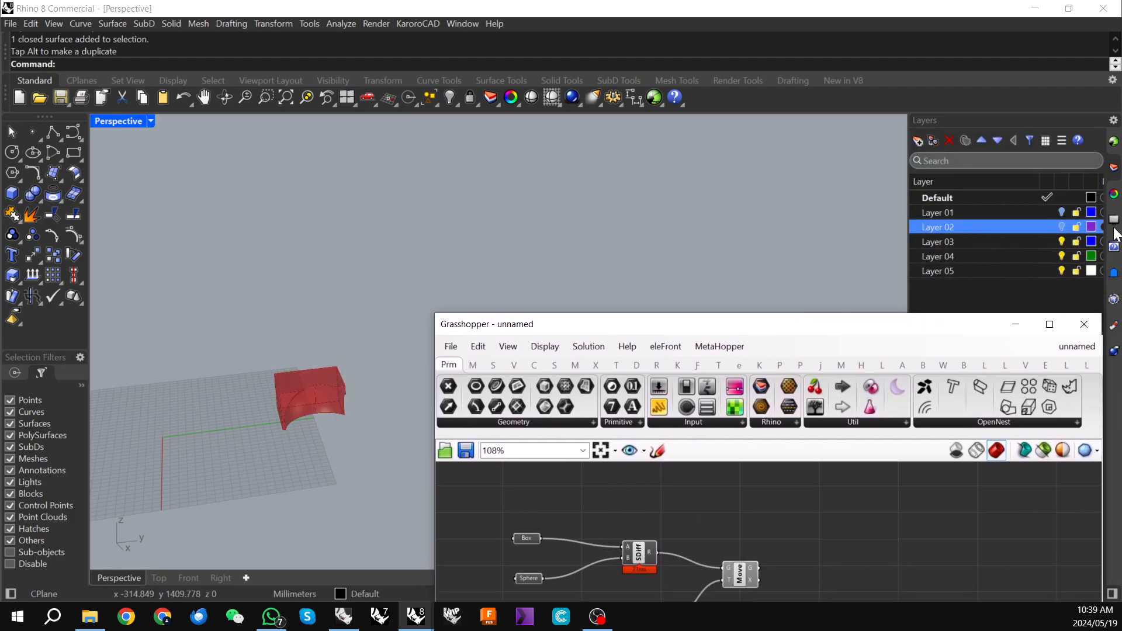
left_click(1062, 213)
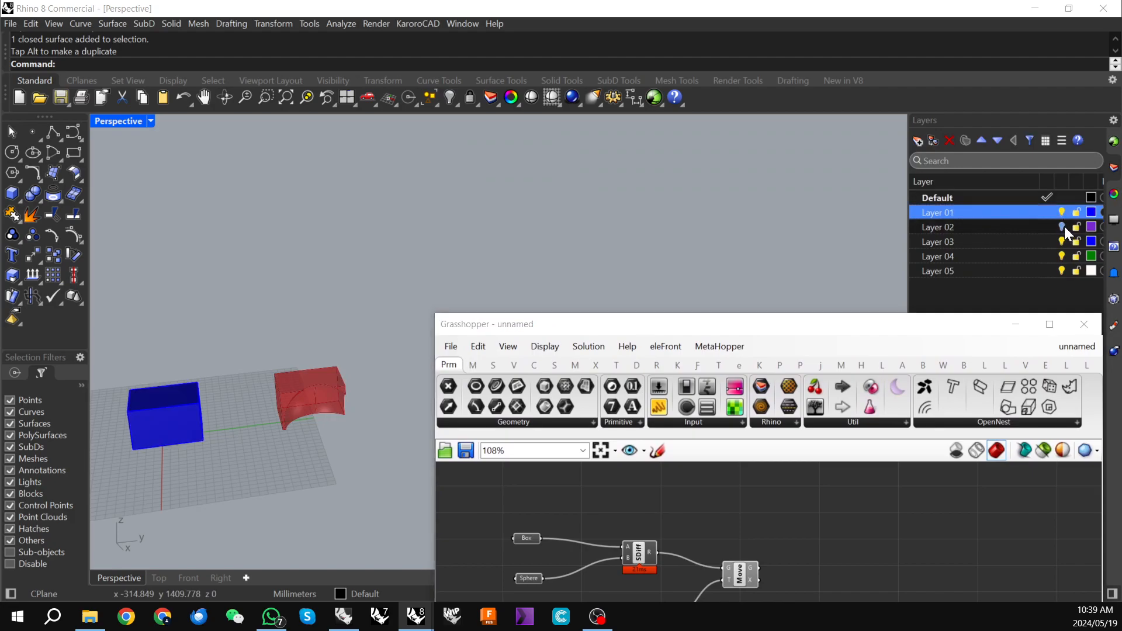
left_click(1062, 227)
left_click_drag(594, 328, 620, 158)
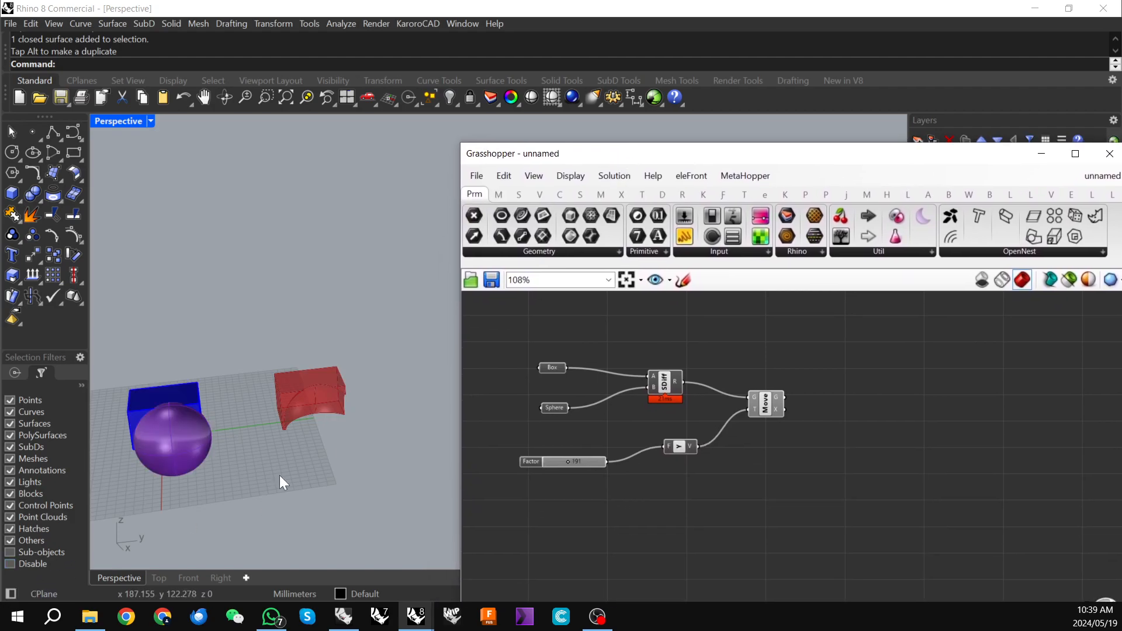
- Examine the box, the sphere and the moved difference solid from several angles and zoom levels
scroll(345, 366, "down", 5)
scroll(268, 383, "up", 7)
scroll(230, 471, "down", 5)
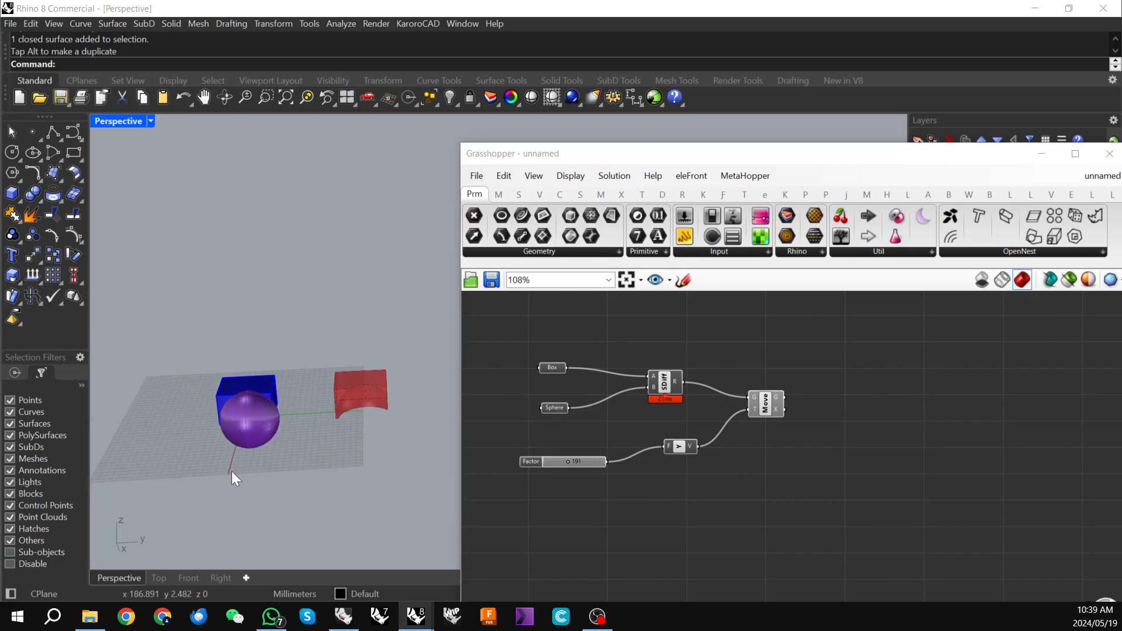
scroll(251, 419, "up", 4)
left_click_drag(524, 157, 760, 101)
scroll(388, 389, "down", 3)
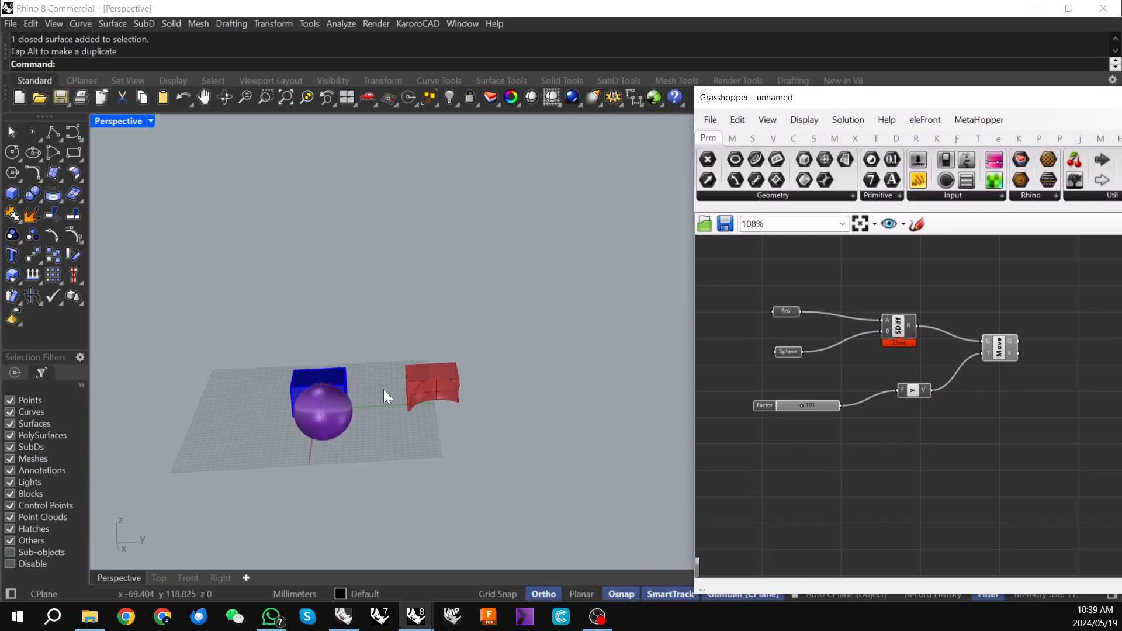
scroll(312, 395, "up", 5)
right_click_drag(311, 391, 268, 388)
scroll(570, 399, "up", 5)
right_click_drag(546, 397, 571, 411)
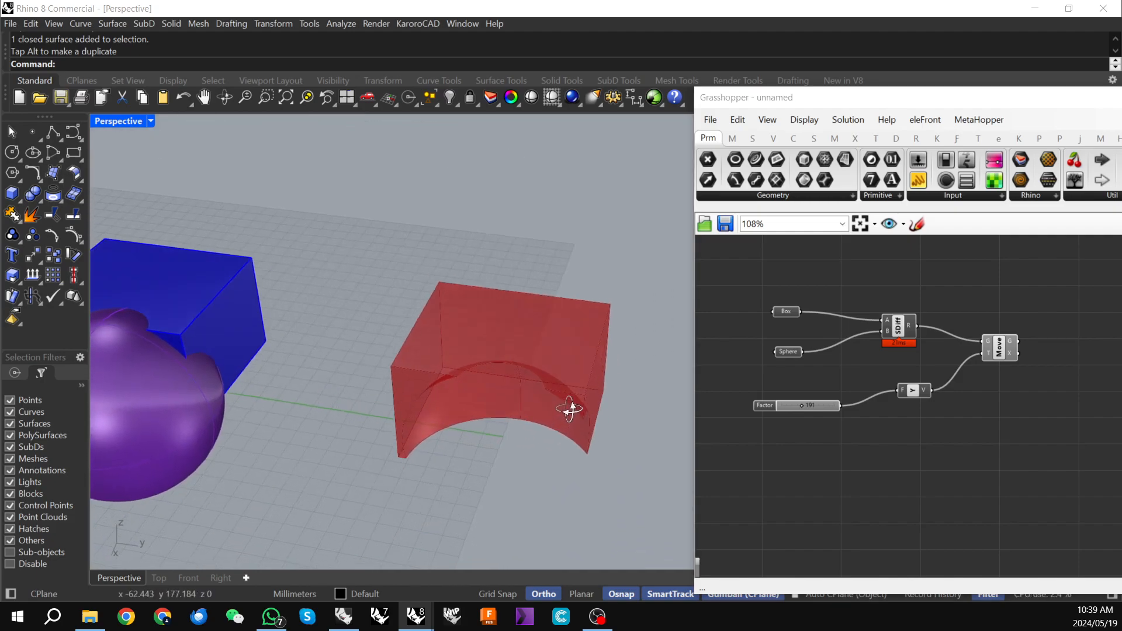
scroll(491, 405, "down", 5)
- Slide the sphere slightly along the X axis with the gumball to update the difference result
left_click(290, 411)
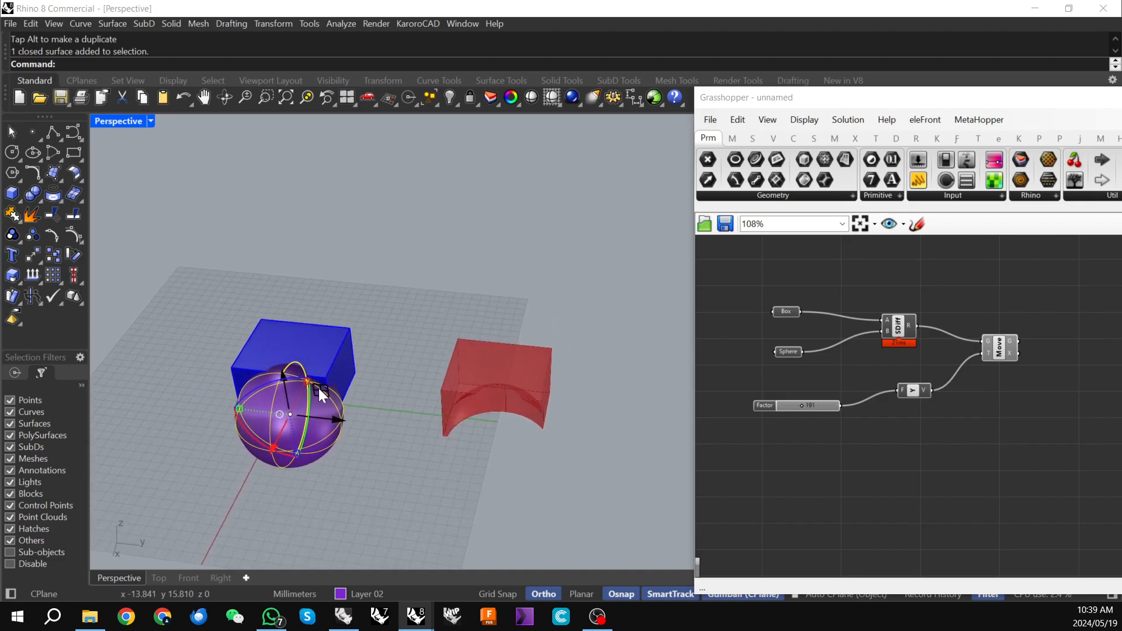
scroll(297, 438, "up", 2)
left_click_drag(262, 450, 260, 459)
left_click(319, 487)
left_click(308, 451)
left_click(373, 481)
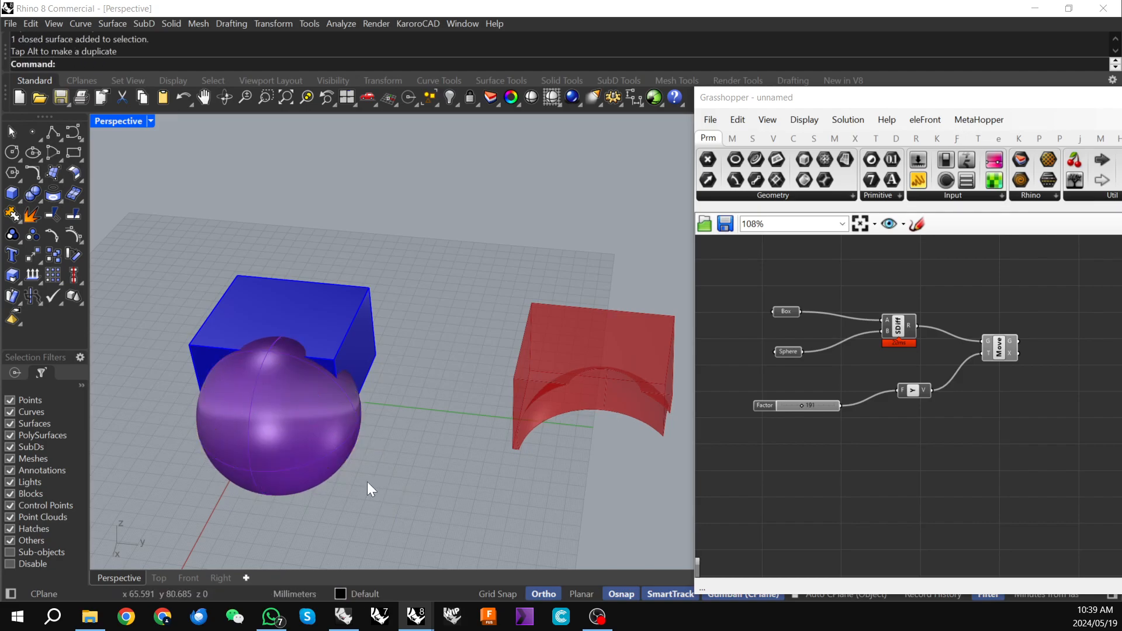
- Raise the sphere slightly along the Z axis with the gumball to change the cut in the box
left_click(278, 432)
right_click_drag(353, 497, 349, 412)
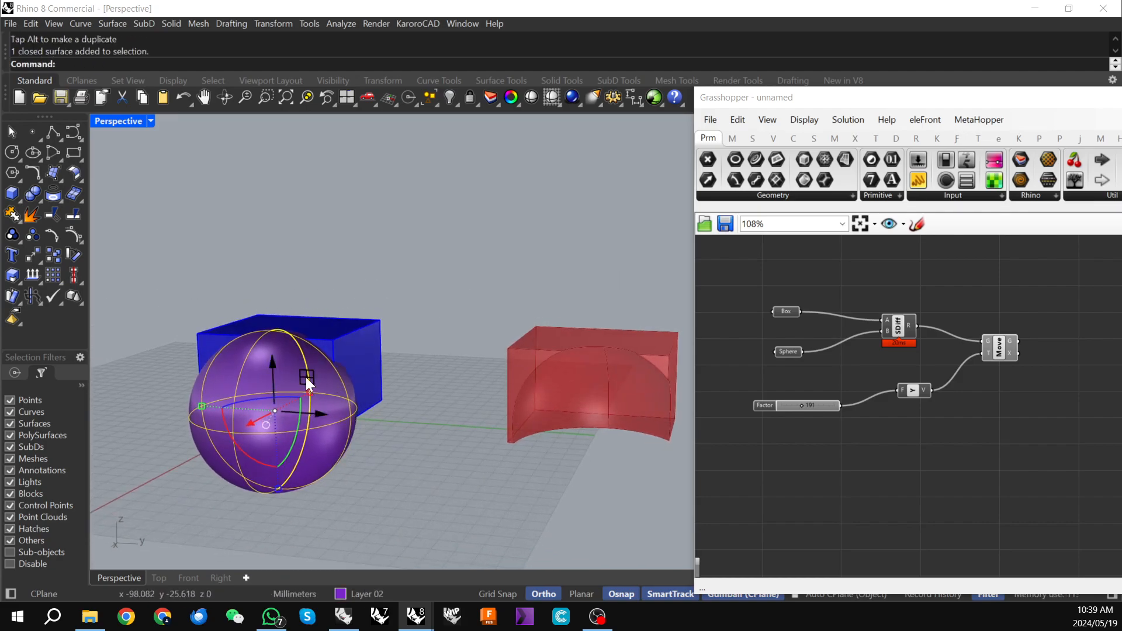
left_click_drag(270, 360, 269, 340)
left_click(443, 366)
right_click_drag(443, 367, 388, 396)
- Scale the sphere down uniformly with the gumball to roughly half its size and view the updated cut
left_click(267, 322)
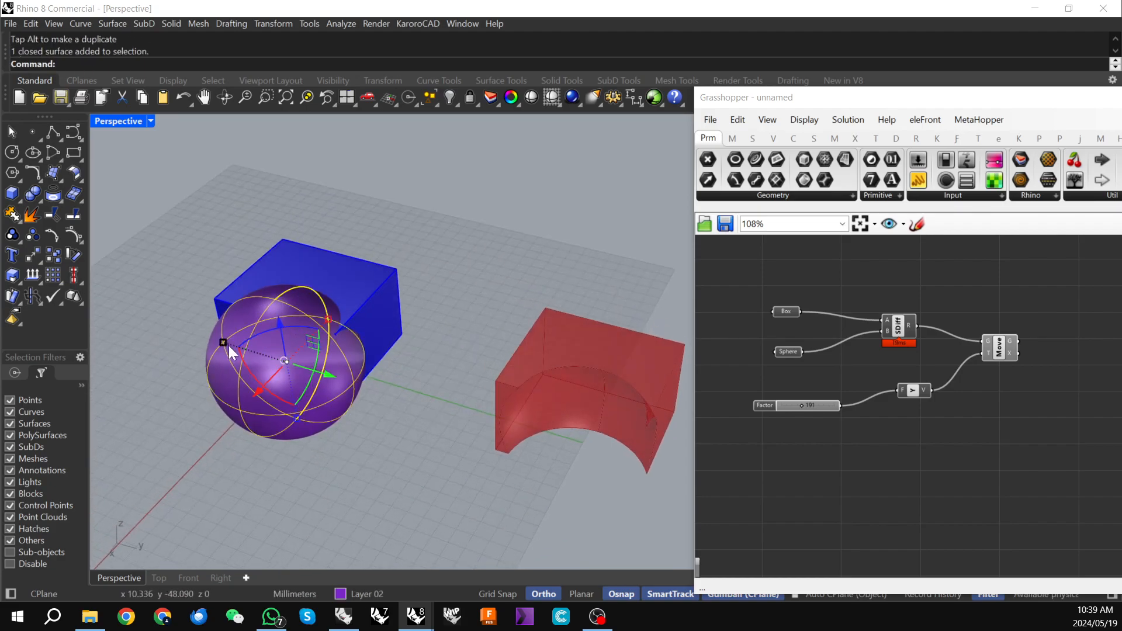
left_click_drag(226, 341, 250, 349, "shift")
right_click_drag(557, 467, 293, 407)
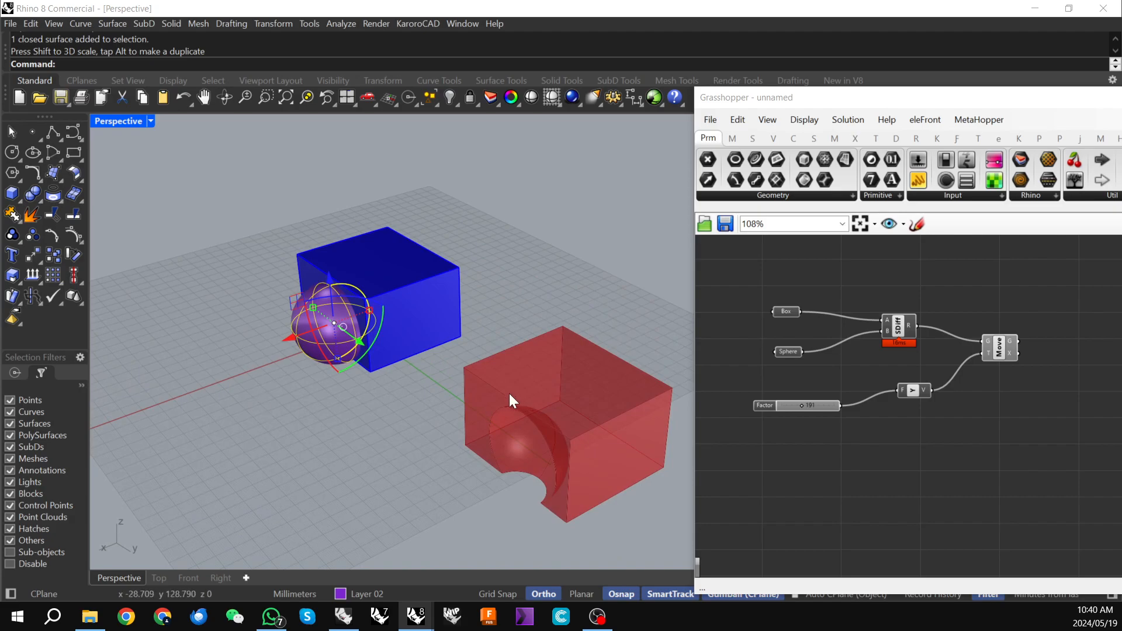
right_click_drag(575, 451, 523, 412)
scroll(517, 398, "down", 3)
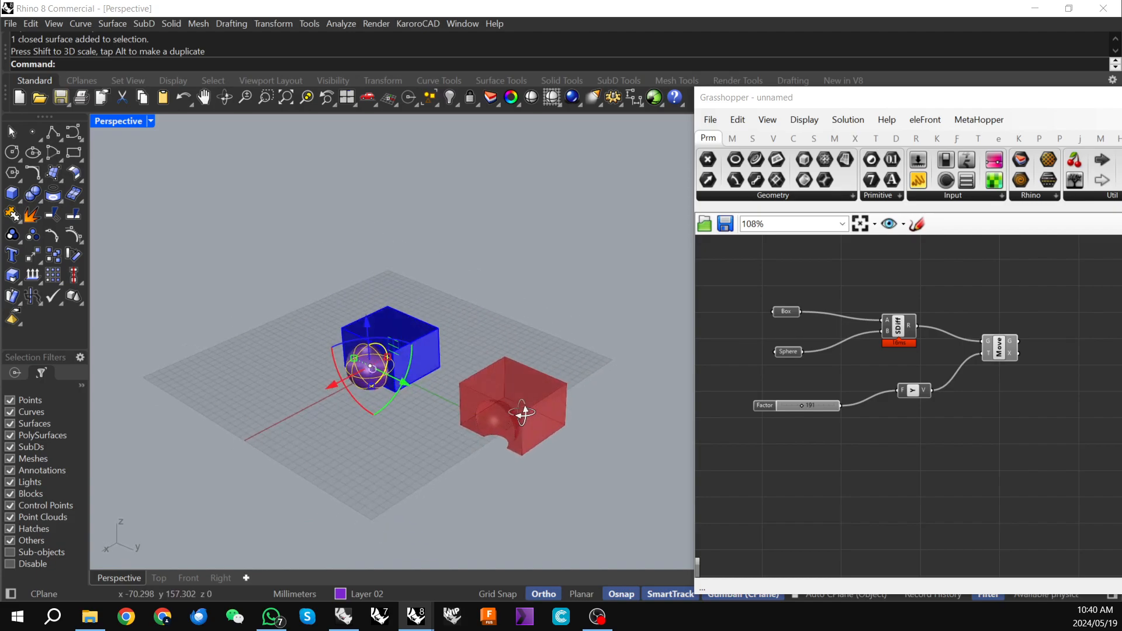
- Bake the Move component's result to the Default layer, keeping the colour by layer
right_click(1001, 349)
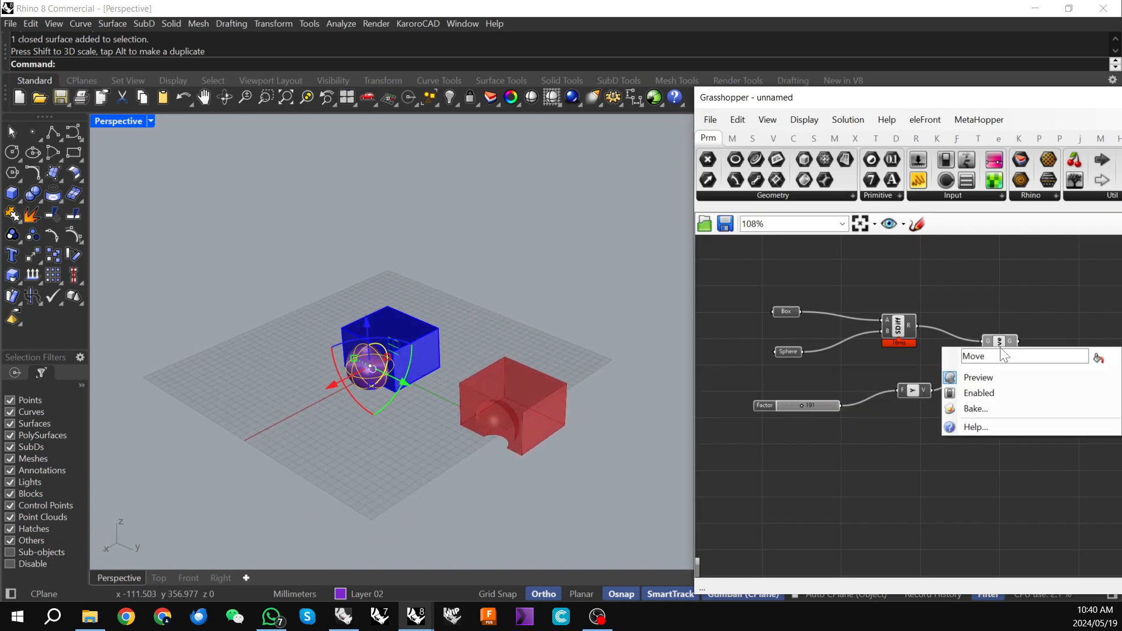
left_click(985, 409)
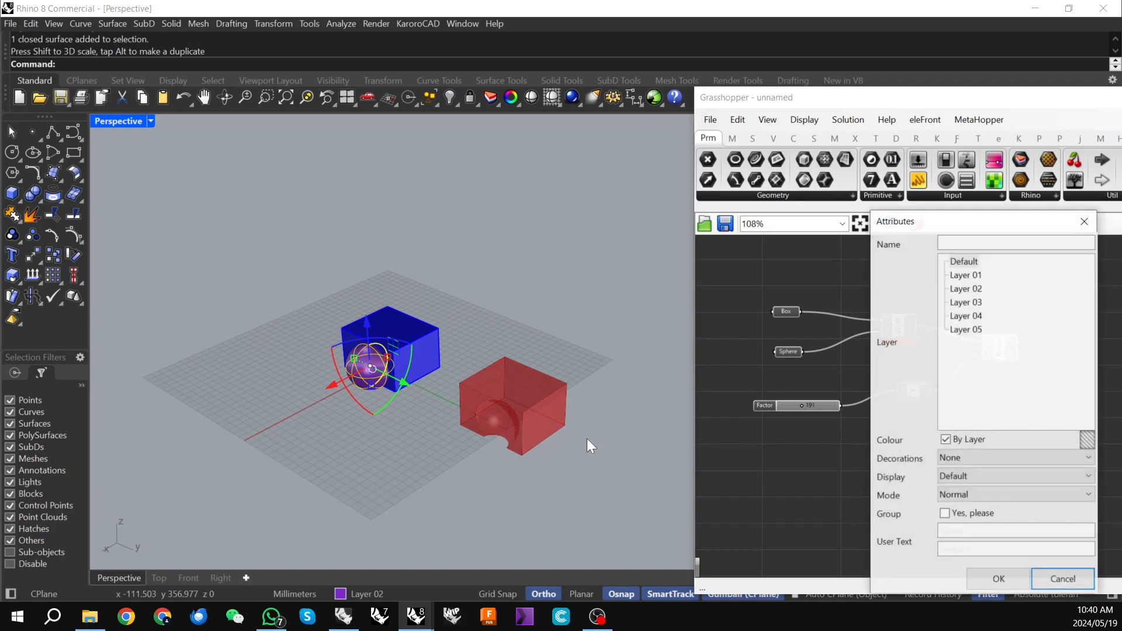
left_click(963, 262)
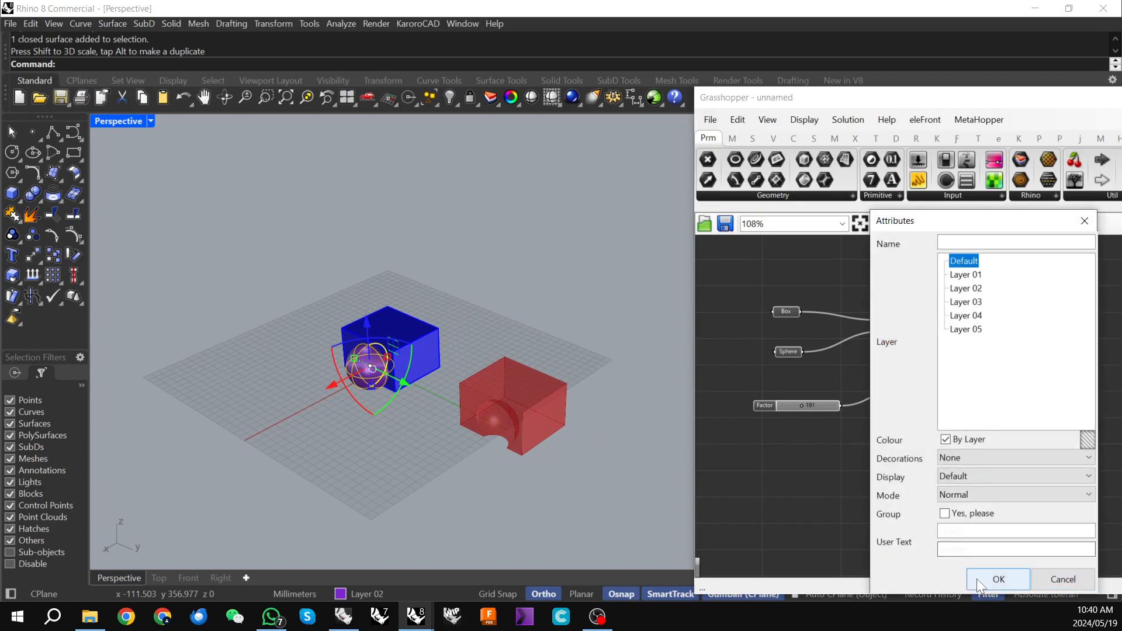
left_click(999, 580)
- Move the baked solid away from the Grasshopper preview in the negative X direction with the gumball
left_click(520, 412)
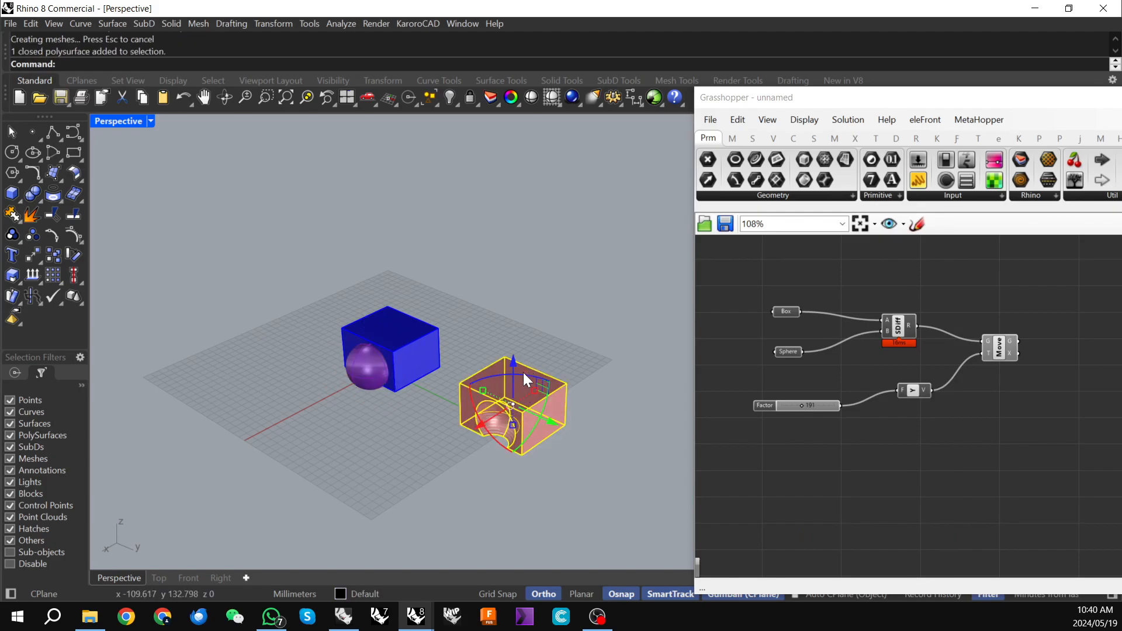
left_click_drag(479, 422, 587, 349)
left_click(560, 333)
- Scale the sphere up uniformly with the gumball to enlarge the cut in the box
right_click_drag(651, 338, 538, 330)
scroll(384, 372, "up", 5)
left_click(395, 380)
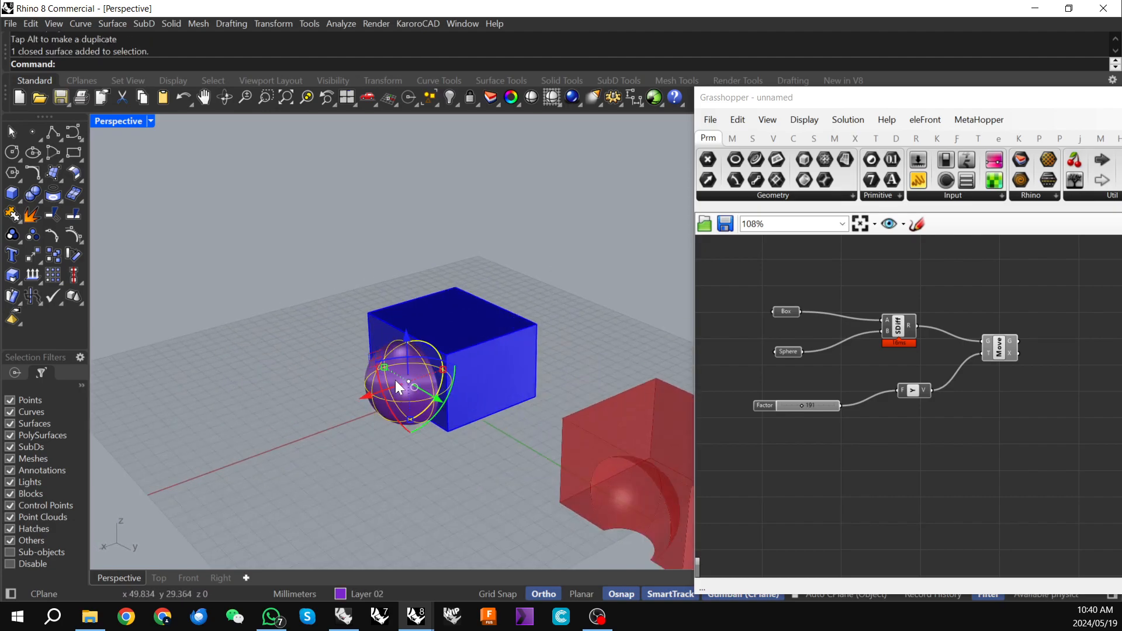
right_click_drag(409, 384, 412, 379)
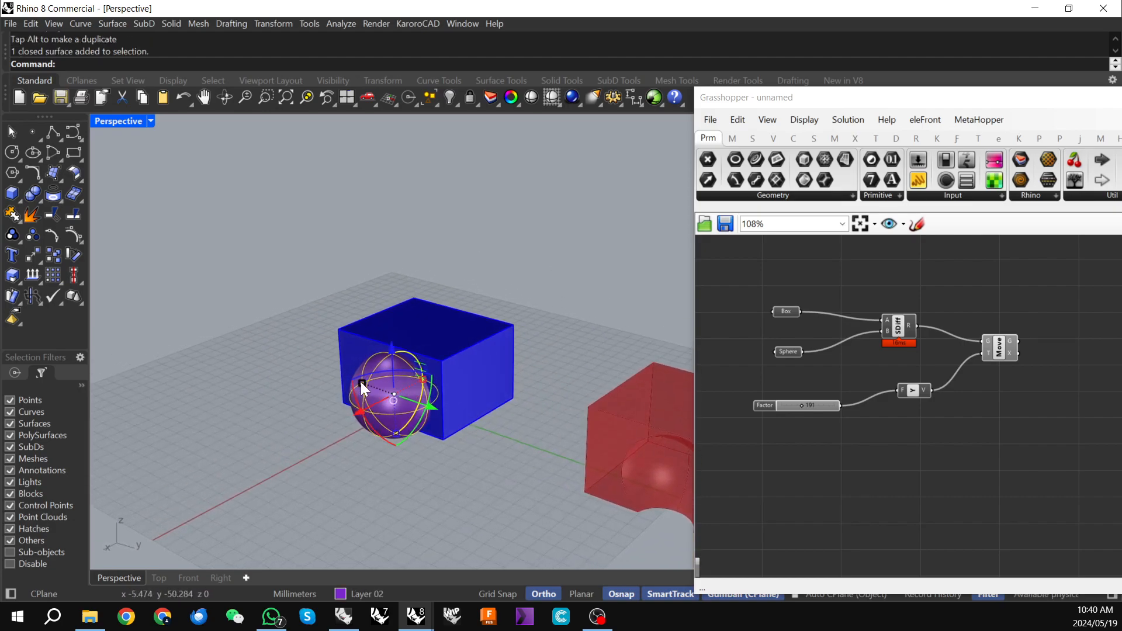
left_click_drag(360, 381, 347, 367)
left_click_drag(368, 408, 369, 410)
left_click(347, 443)
left_click(371, 420)
- Shift the enlarged sphere along the Y axis with the gumball and view the updated cut in the preview
right_click_drag(549, 465, 508, 466)
left_click_drag(378, 389, 417, 383)
left_click(360, 408)
right_click_drag(320, 383, 388, 415)
scroll(343, 369, "down", 3)
scroll(343, 369, "up", 2)
left_click(338, 394)
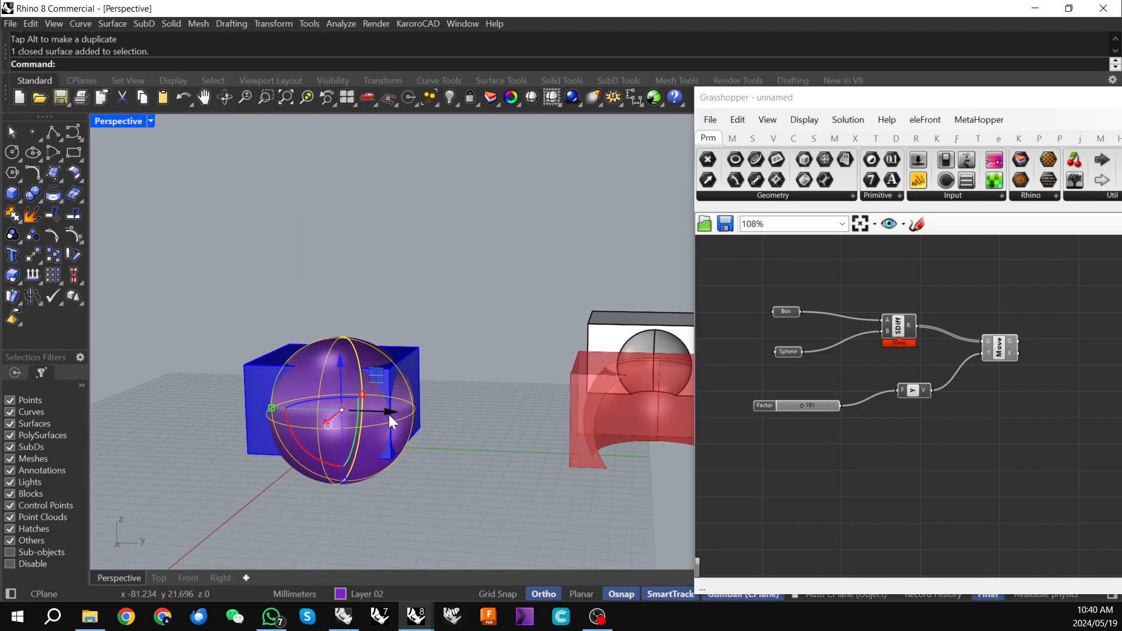
left_click(387, 412)
scroll(387, 413, "up", 4)
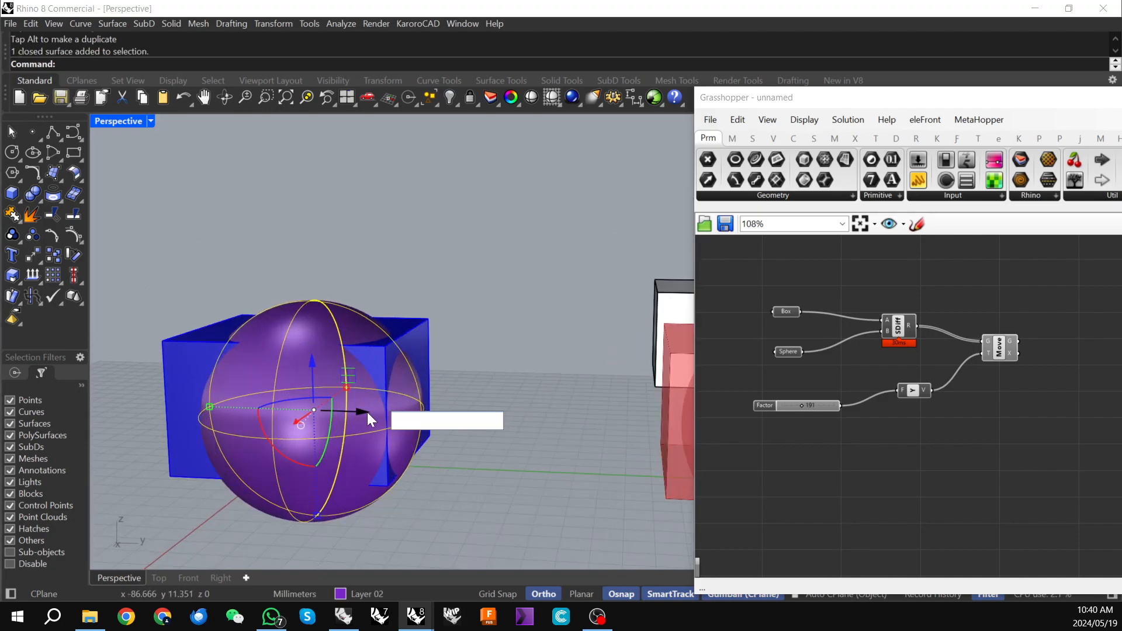
left_click_drag(361, 412, 339, 412)
scroll(290, 376, "down", 1)
scroll(290, 379, "down", 2)
right_click_drag(633, 438, 544, 474)
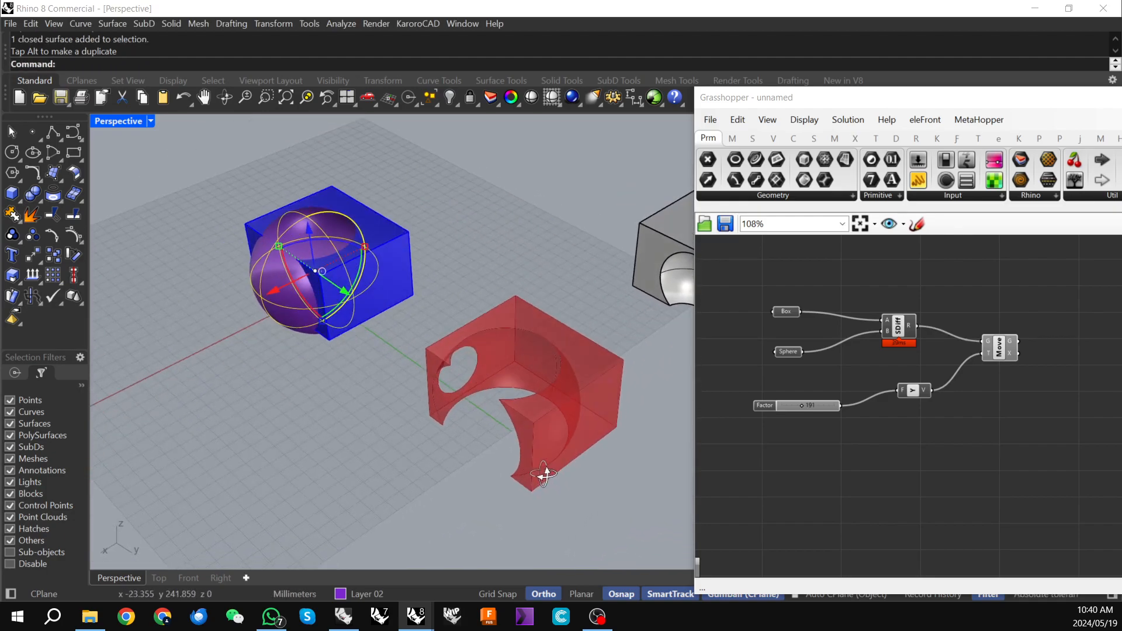
- Bake the updated Move result to the Default layer, keeping the colour by layer
right_click(992, 361)
left_click(992, 403)
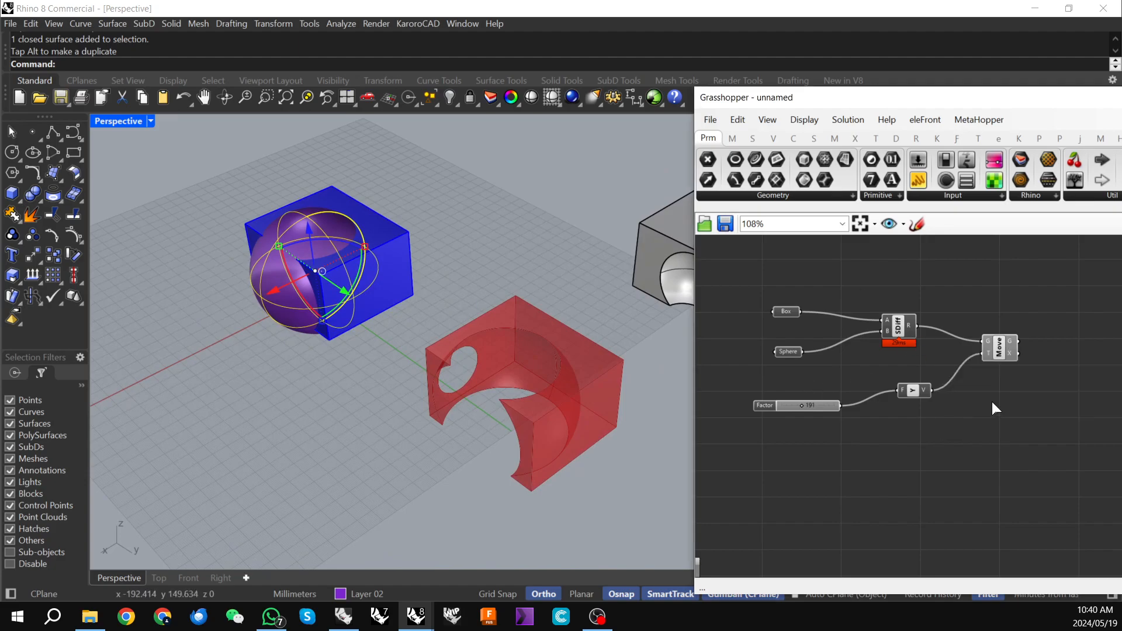
left_click(972, 260)
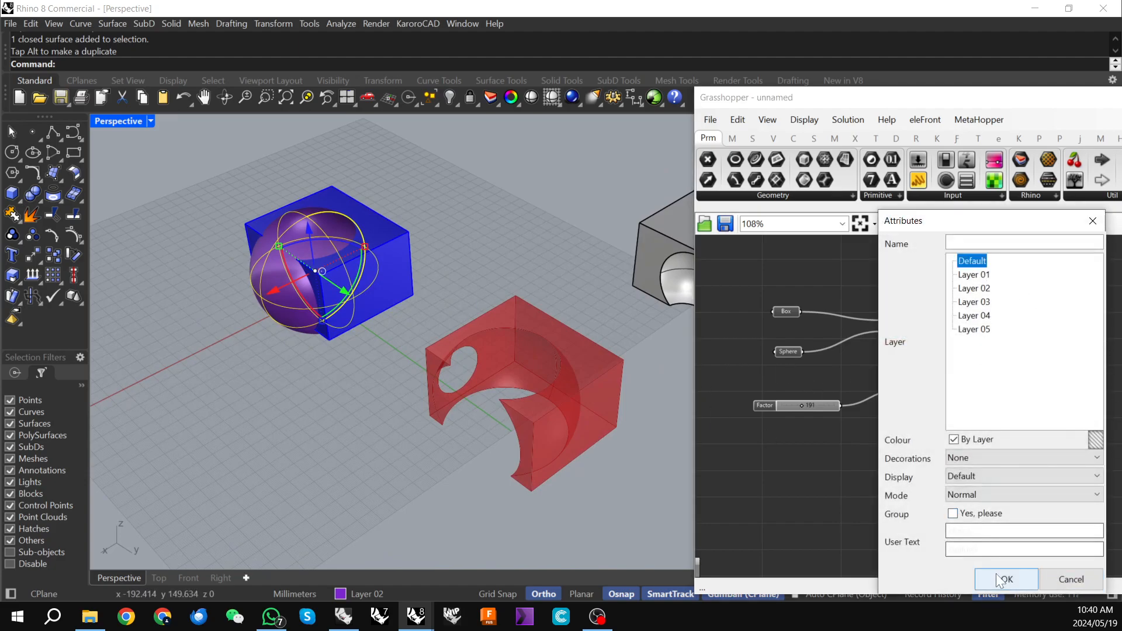
left_click(1005, 579)
- Move the newly baked box with the larger cut away from the preview in the positive Y direction
left_click(547, 363)
right_click_drag(547, 363, 373, 342)
left_click_drag(493, 374, 604, 387)
left_click(441, 451)
right_click_drag(440, 451, 374, 395)
scroll(380, 286, "up", 5)
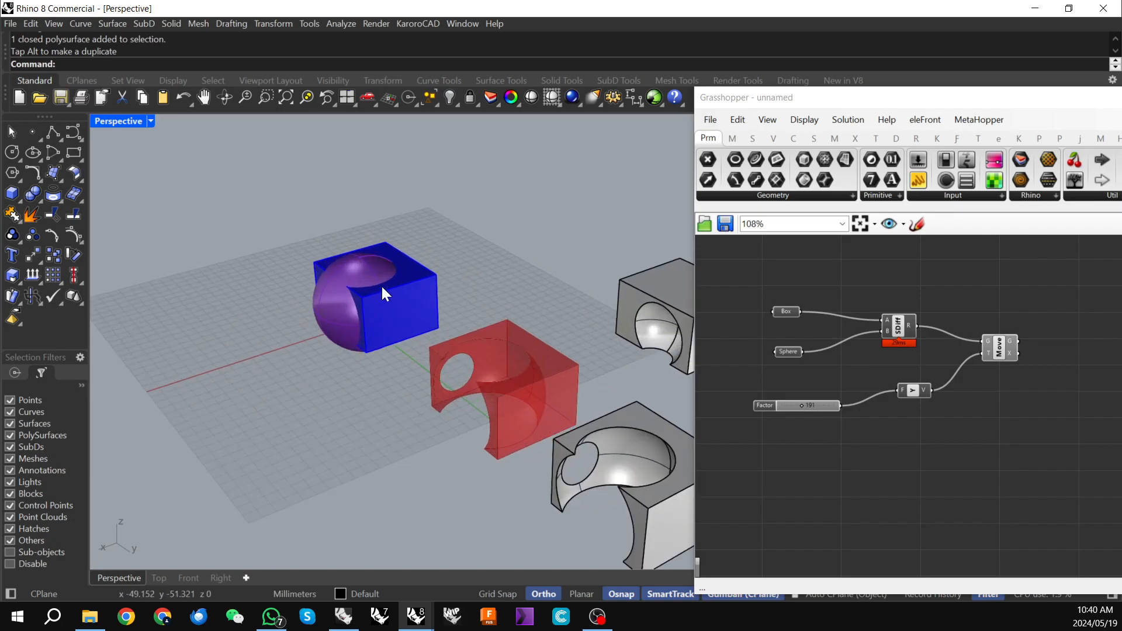
- Add a second Solid Difference component above the existing one on the Grasshopper canvas
scroll(381, 283, "up", 5)
scroll(921, 431, "down", 2)
right_click_drag(918, 425, 898, 473)
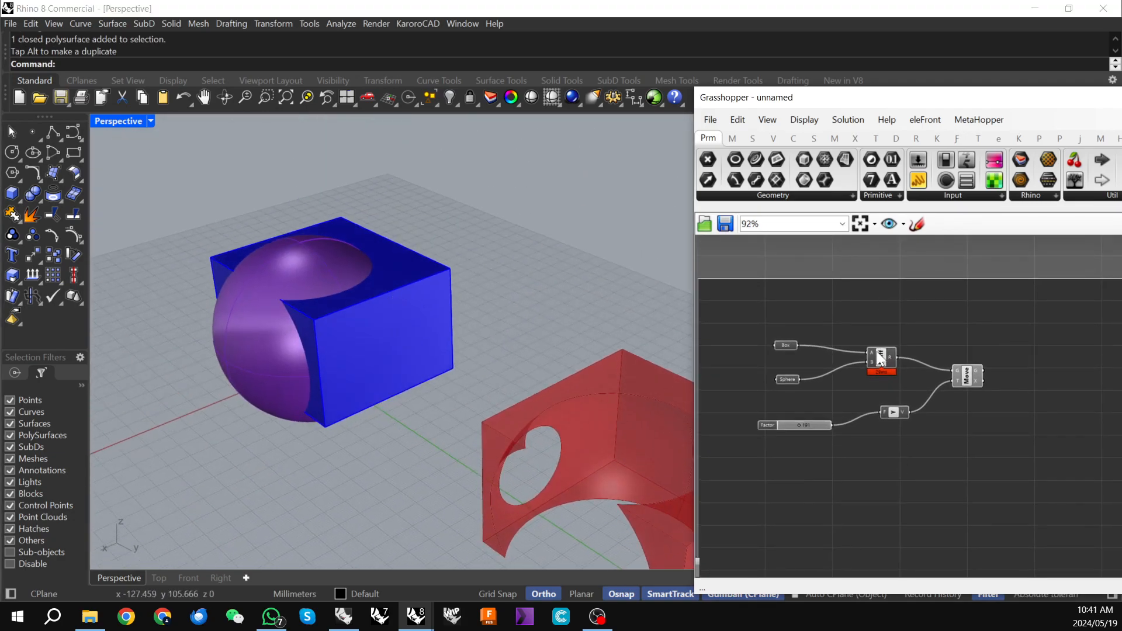
scroll(877, 352, "up", 3)
left_click(918, 354)
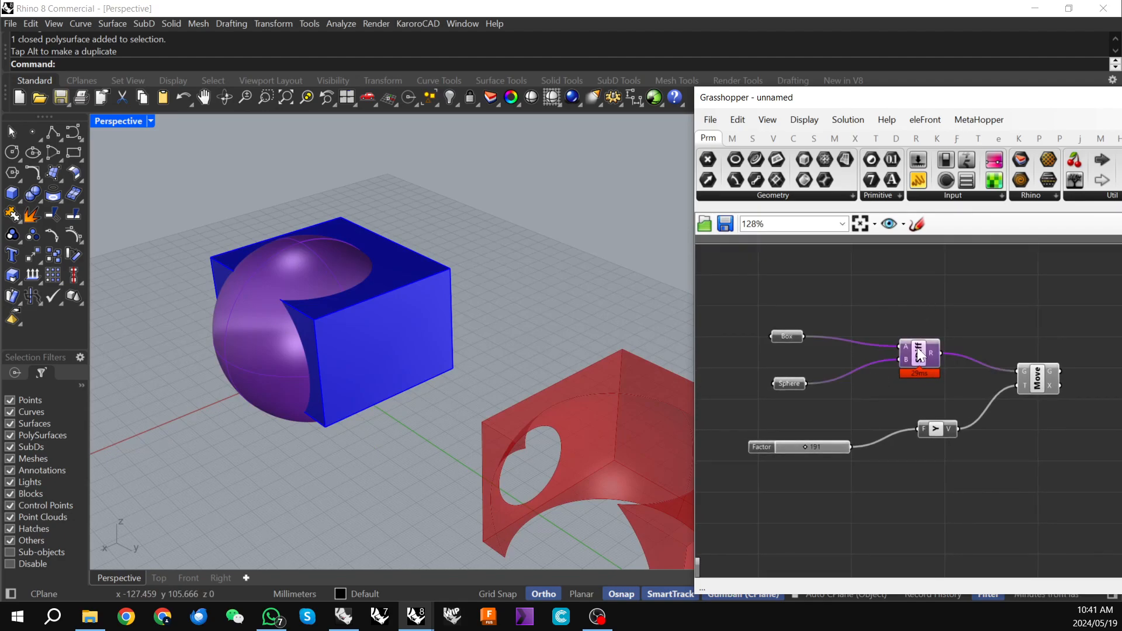
double_click(912, 294)
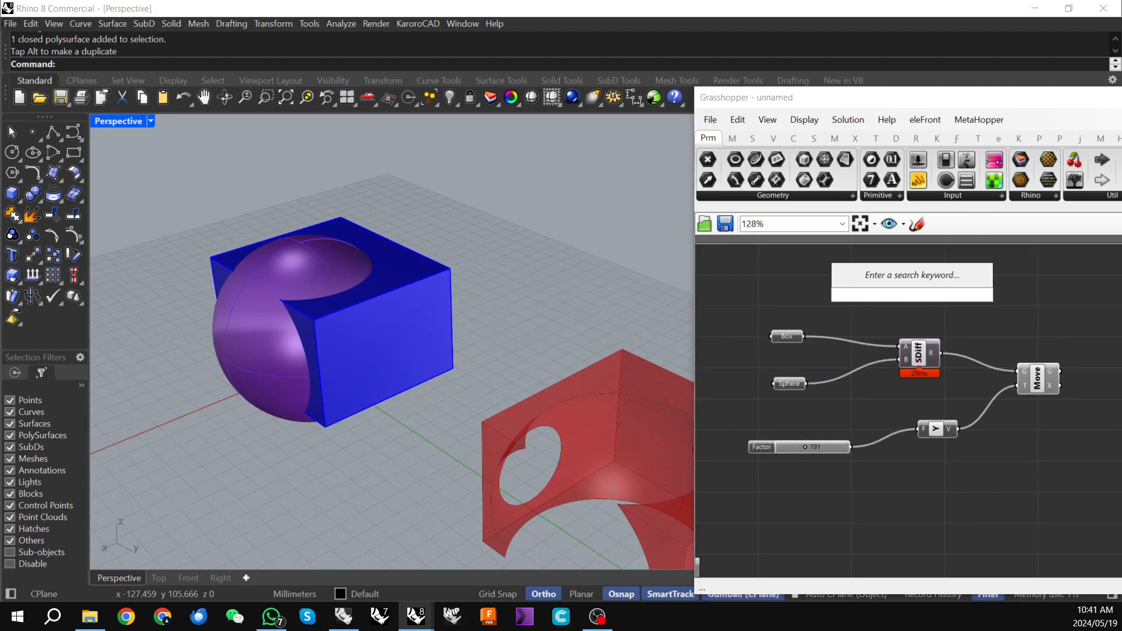
type("diff")
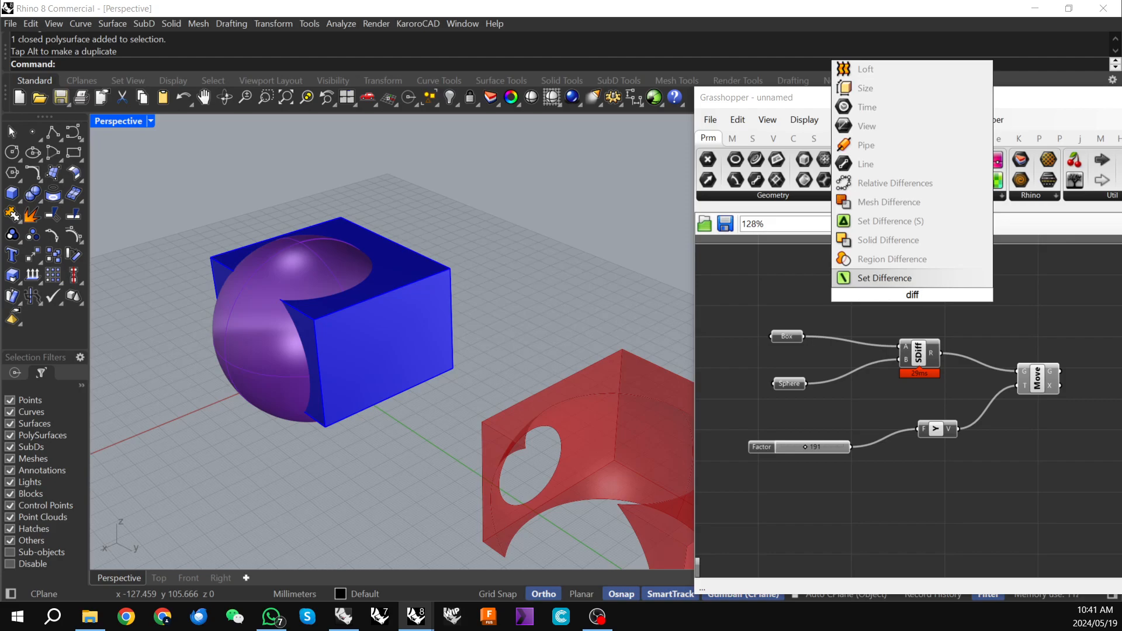
left_click(904, 240)
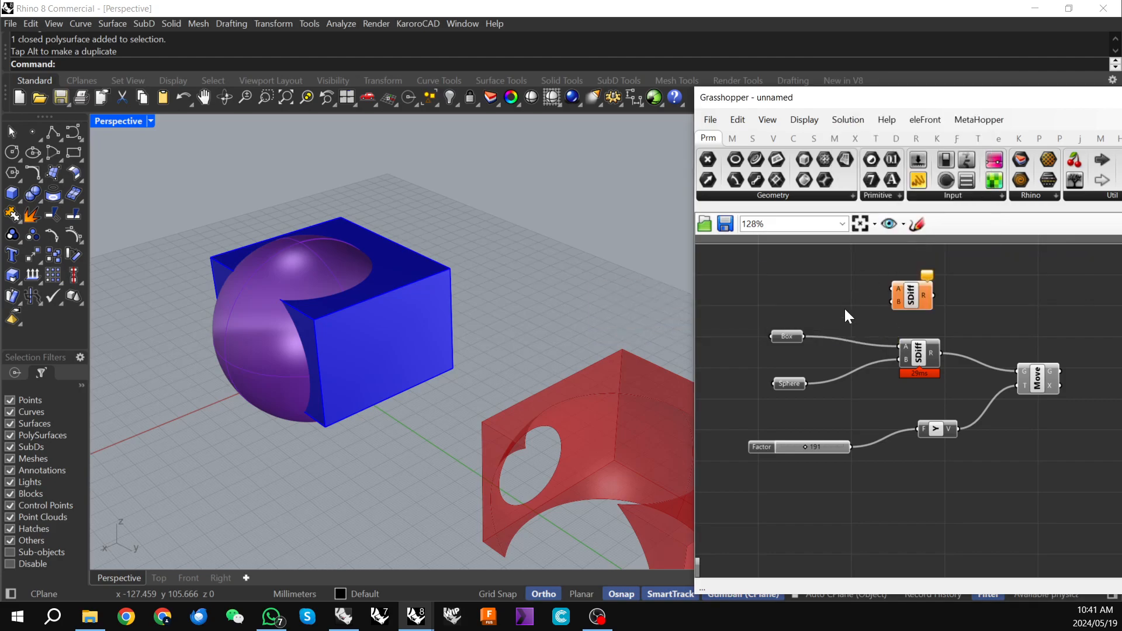
- Connect Sphere to input A and Box to input B of the new Solid Difference component
scroll(844, 307, "up", 2)
left_click_drag(800, 397, 888, 280)
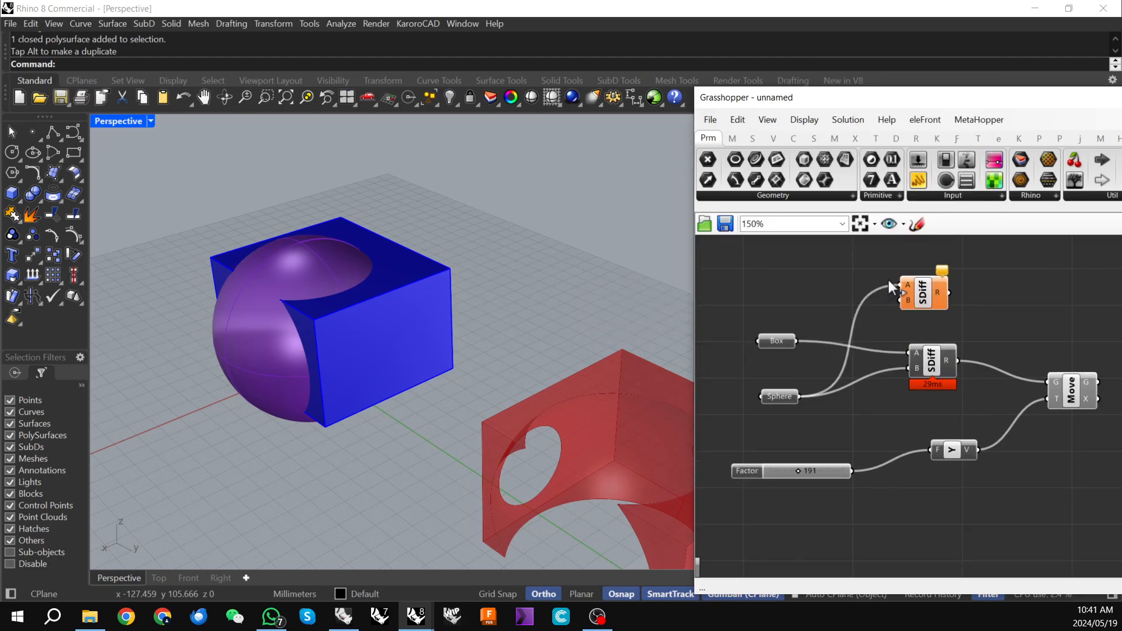
left_click_drag(797, 341, 899, 301)
- Feed the new Solid Difference result into the Move component's geometry input and view the reversed cut
scroll(971, 302, "down", 2)
right_click_drag(992, 304, 883, 304)
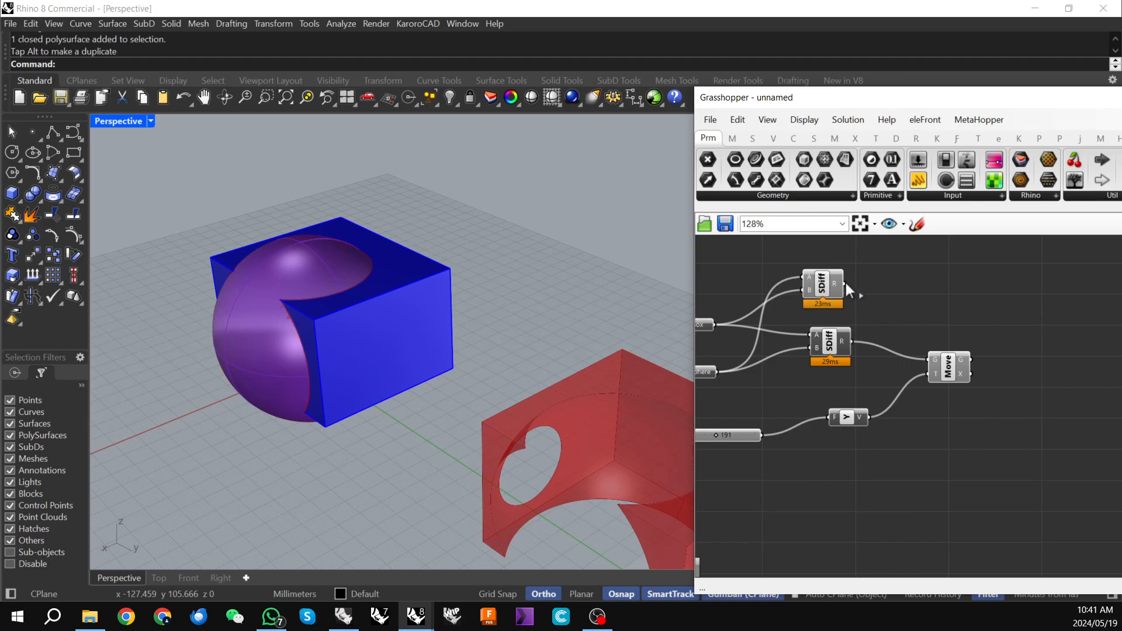
left_click_drag(899, 339, 929, 359)
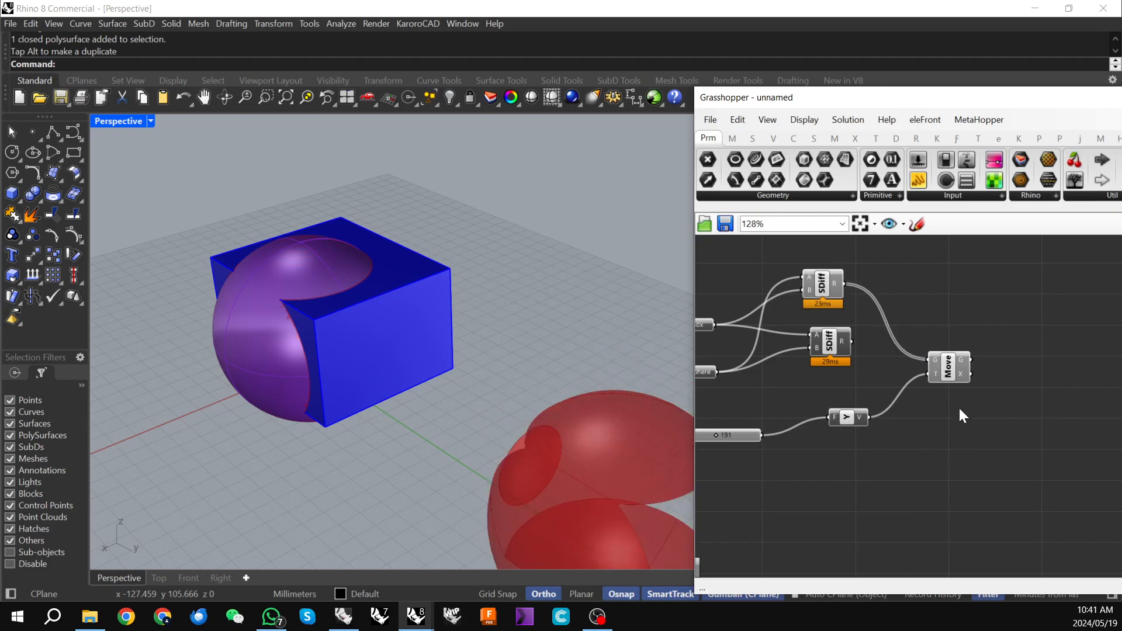
right_click_drag(503, 350, 555, 438)
right_click_drag(401, 444, 420, 419)
right_click_drag(500, 416, 471, 363)
scroll(471, 363, "down", 3)
- Bake the moved sphere-minus-box result to the Default layer
right_click(947, 374)
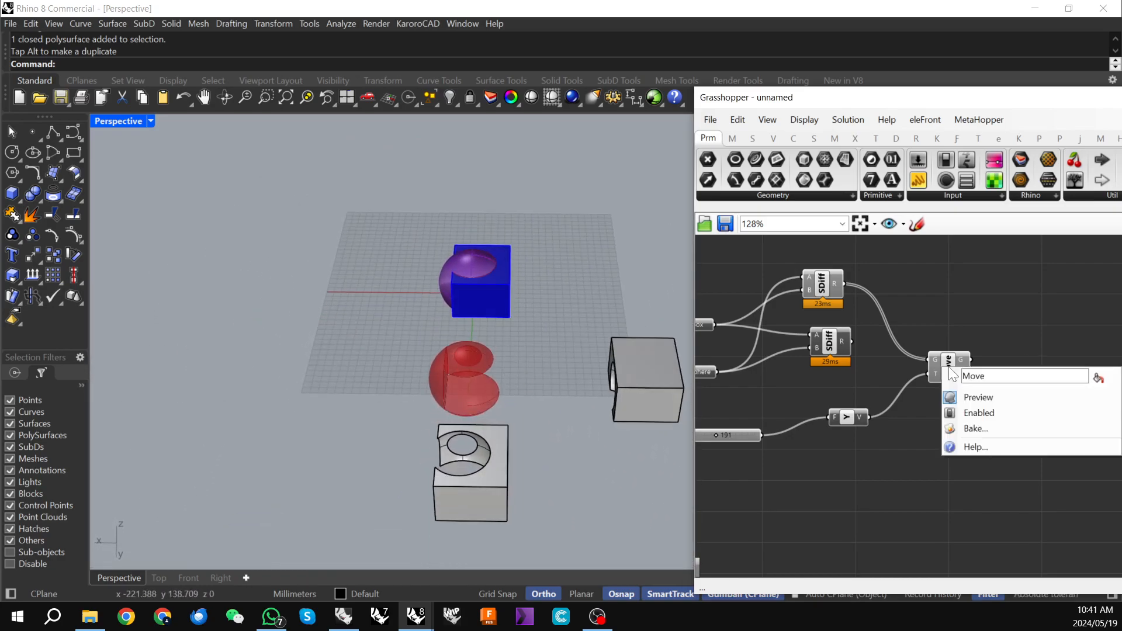
left_click(987, 422)
left_click(969, 264)
left_click(1000, 580)
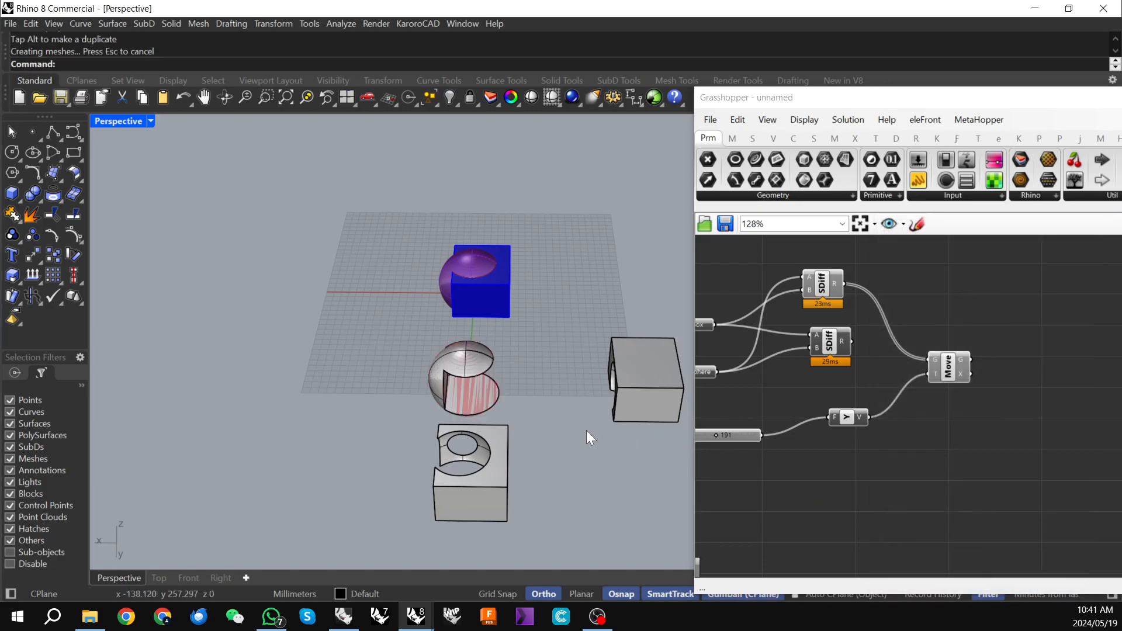
- Move the baked sphere pieces away from the preview in the positive X direction with the gumball and inspect them
right_click_drag(589, 431, 397, 312)
left_click_drag(389, 275, 526, 395)
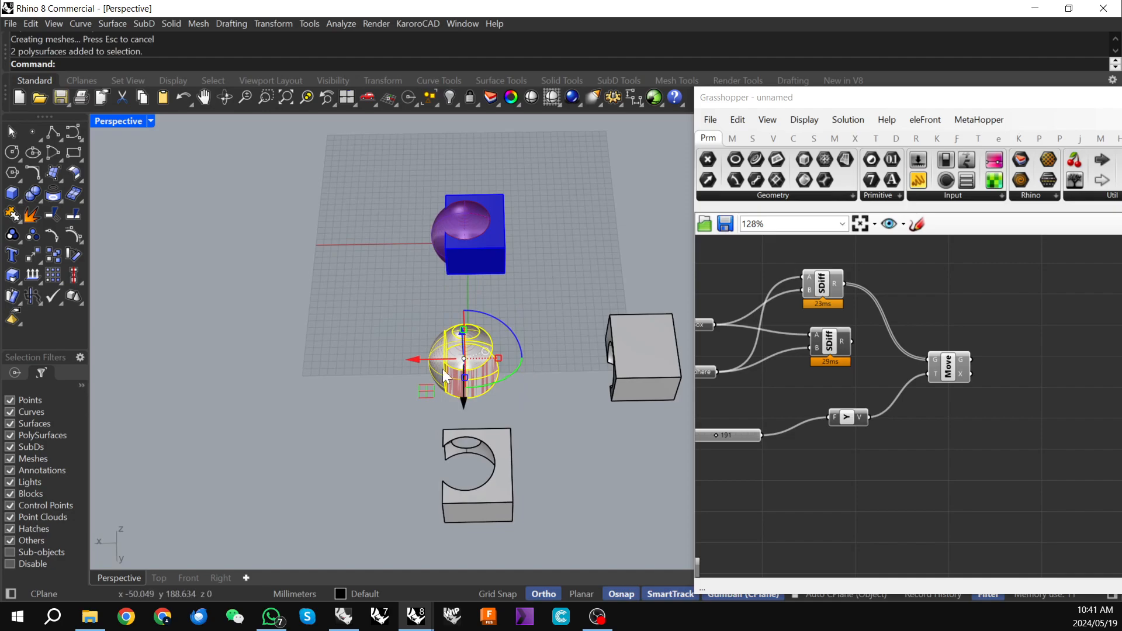
left_click_drag(410, 358, 283, 354)
left_click(377, 478)
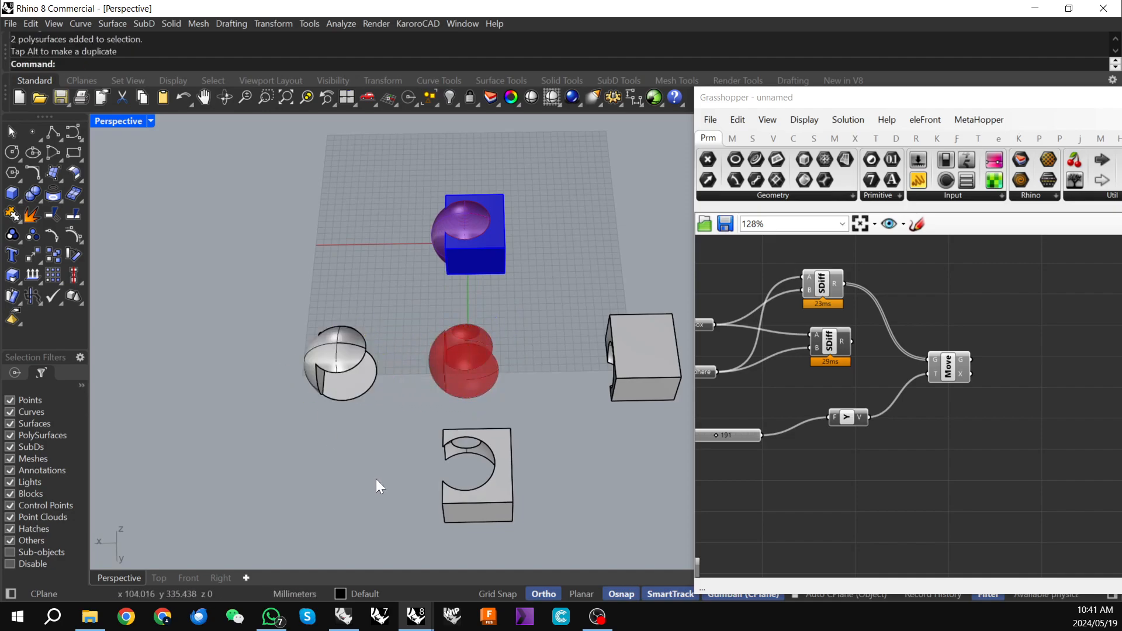
scroll(350, 370, "up", 7)
right_click_drag(350, 371, 478, 342)
scroll(394, 318, "down", 9)
scroll(472, 342, "up", 4)
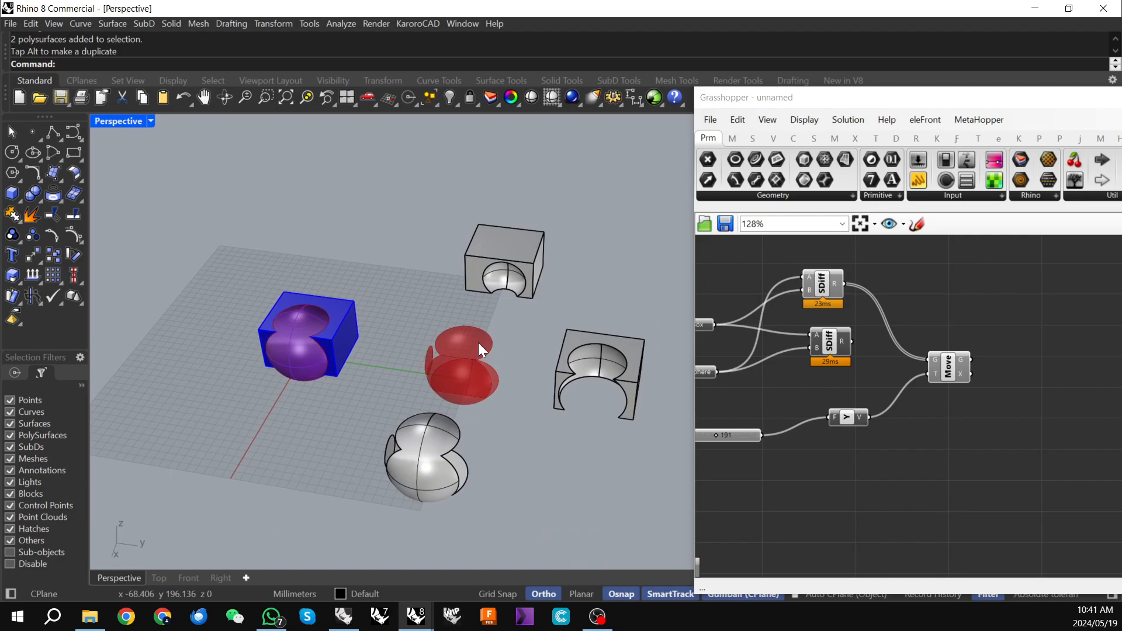
- Select the three baked results one after another and compare them with the original box and sphere
left_click(514, 249)
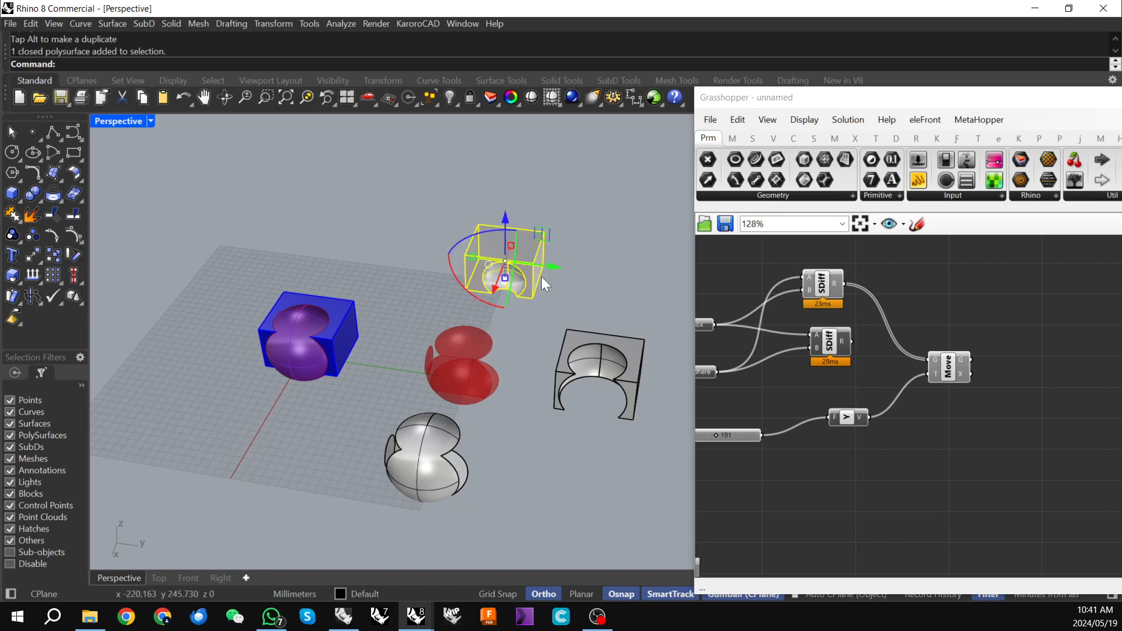
left_click(606, 341)
left_click(432, 451)
left_click(523, 440)
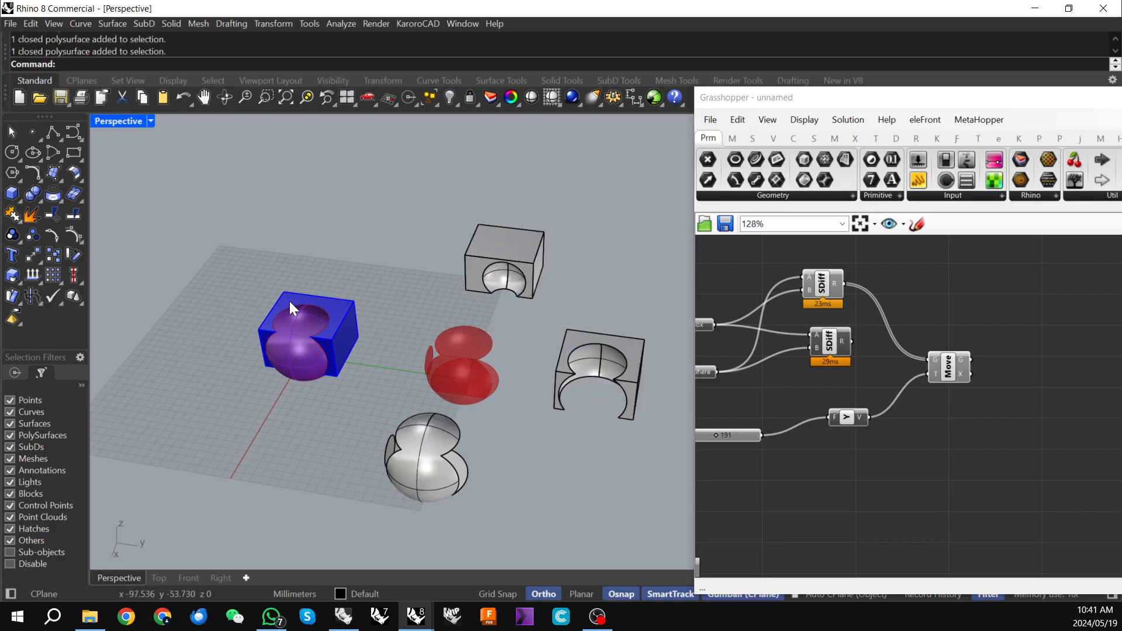
scroll(304, 328, "up", 3)
scroll(326, 387, "down", 3)
right_click_drag(380, 356, 468, 381)
- Connect the original Solid Difference result back to the Move component's geometry input and view the box preview
left_click_drag(852, 343, 930, 359)
scroll(503, 364, "up", 5)
right_click_drag(503, 364, 543, 374)
scroll(258, 518, "down", 3)
right_click_drag(314, 391, 323, 404)
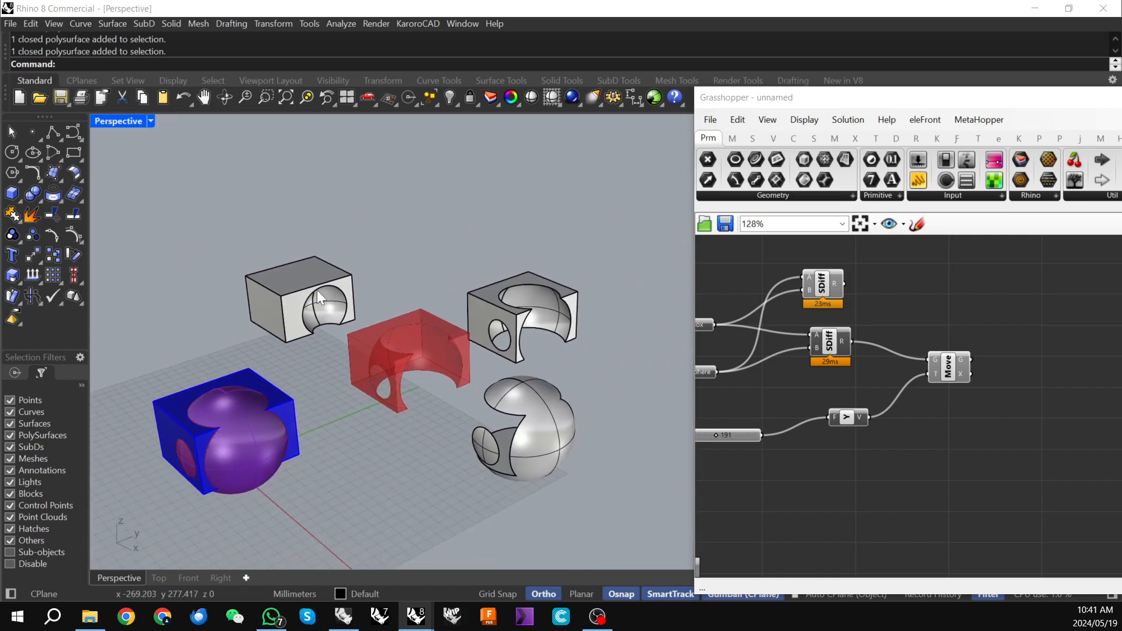
scroll(248, 456, "up", 2)
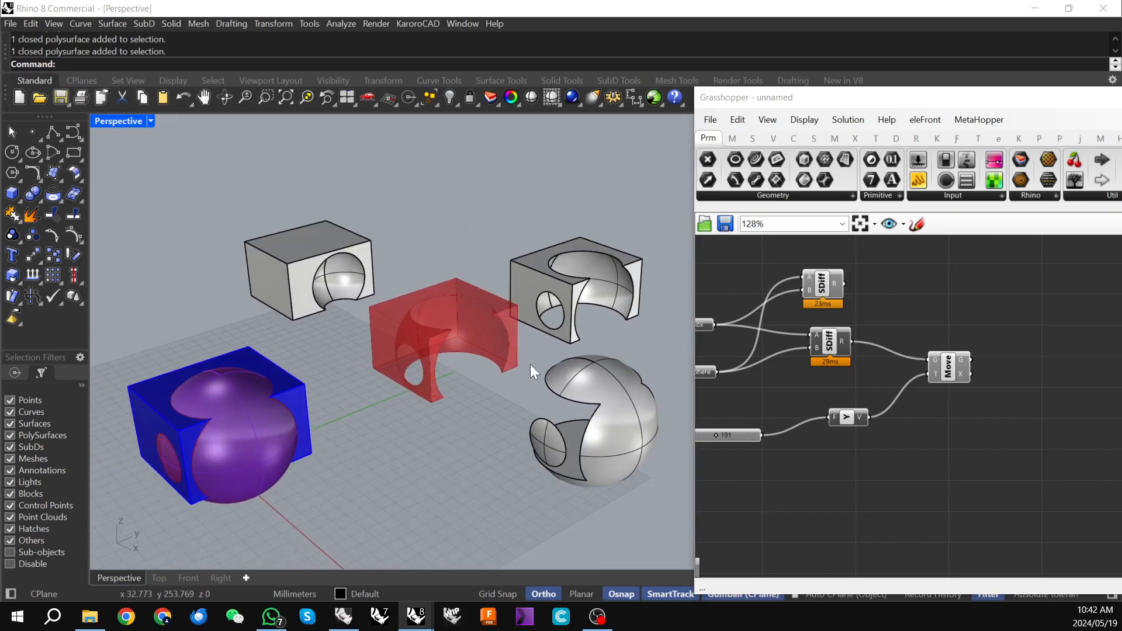
right_click_drag(531, 368, 486, 377)
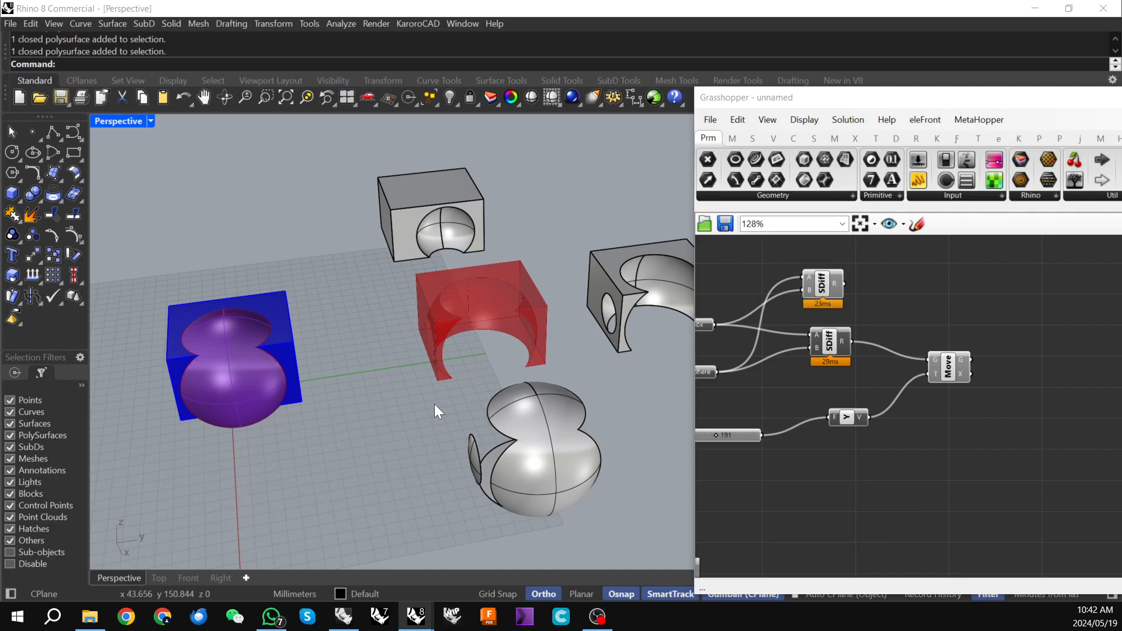
- Switch to the open Rhino file 240519_Dog Bone Washer example2.3dm and view its empty scene
mouse_move(413, 621)
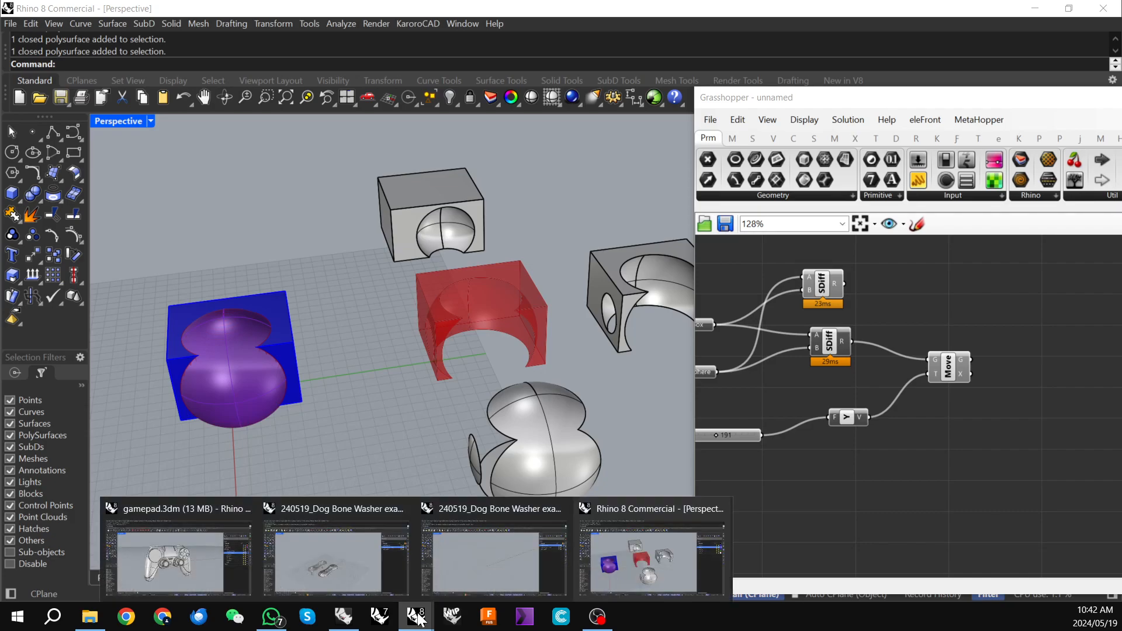
left_click(476, 505)
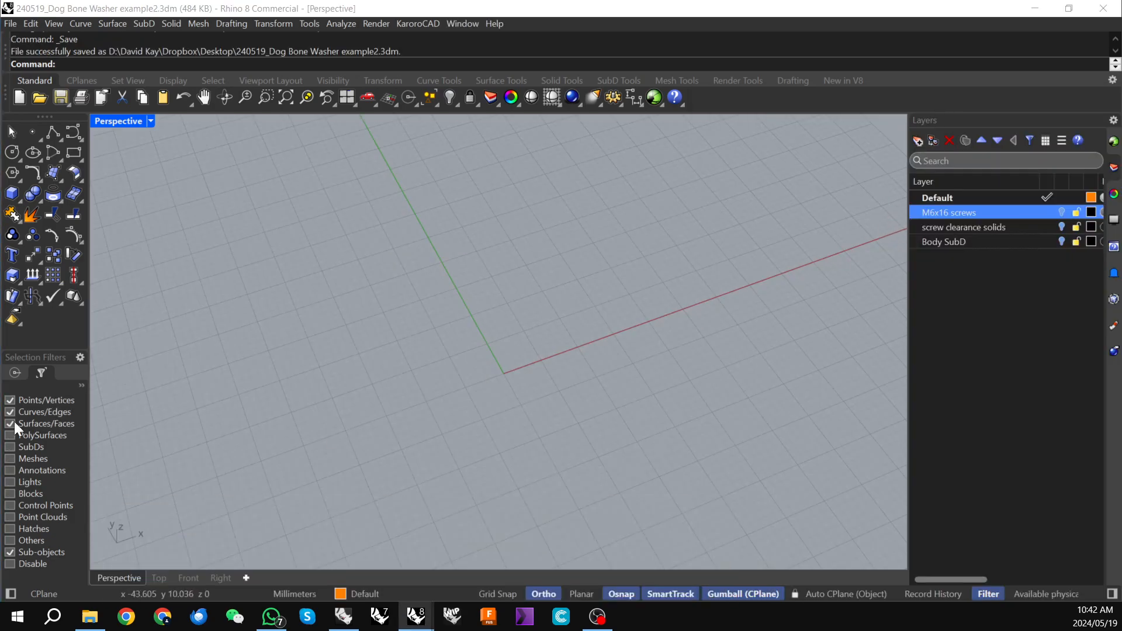
right_click_drag(523, 429, 528, 317)
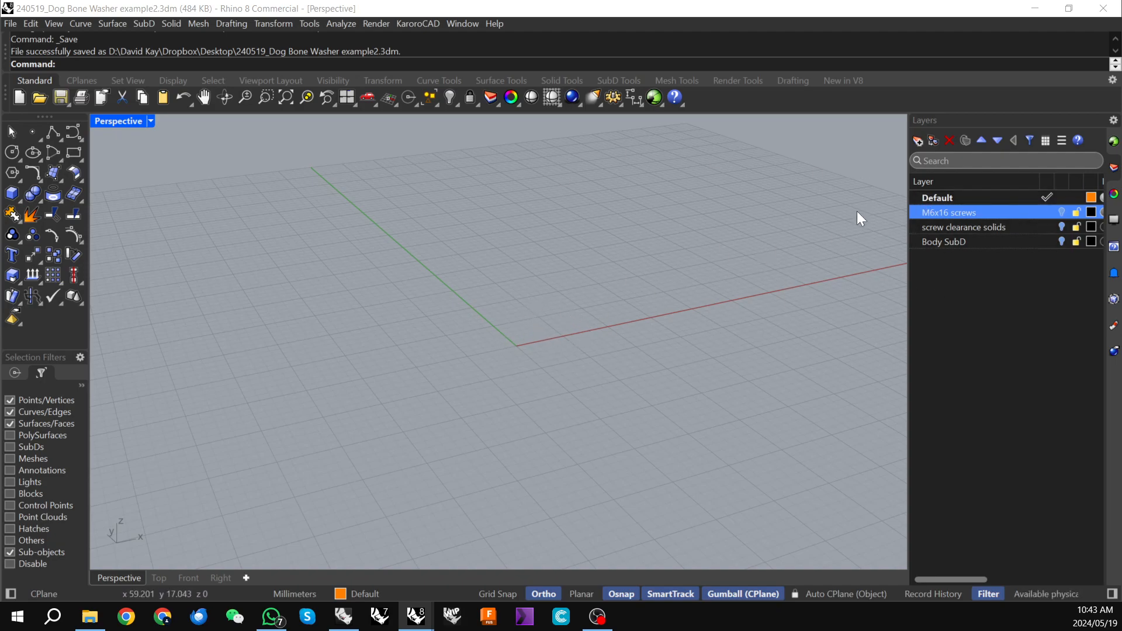
- Show the Body SubD layer and inspect the dog bone washer body from several angles
left_click(1062, 242)
mouse_move(436, 283)
right_mouse_down()
mouse_move(443, 333)
mouse_move(424, 274)
mouse_move(427, 290)
mouse_move(443, 284)
right_mouse_up()
scroll(430, 283, "down", 3)
right_click_drag(552, 500, 390, 459)
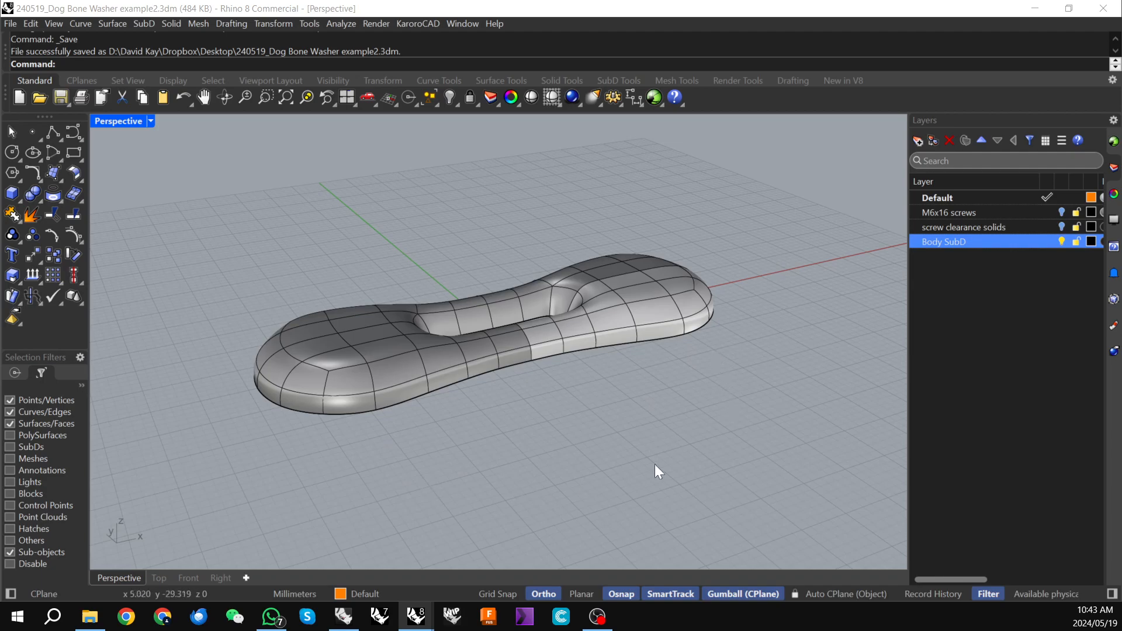
mouse_move(605, 436)
right_mouse_down()
mouse_move(597, 489)
mouse_move(566, 526)
mouse_move(580, 484)
mouse_move(633, 459)
mouse_move(629, 476)
mouse_move(613, 443)
right_mouse_up()
scroll(618, 422, "up", 5)
scroll(615, 444, "down", 3)
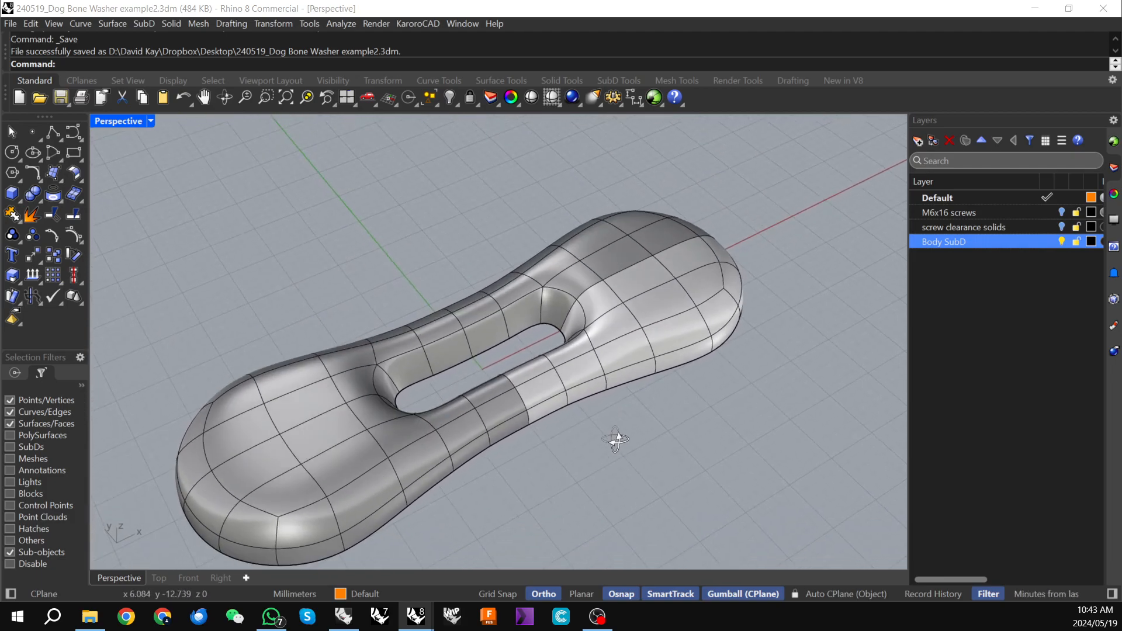
- Hide the Body SubD layer, show the M6x16 screws layer and inspect the screw
left_click(1060, 244)
left_click(1062, 214)
right_click_drag(663, 418, 647, 368)
right_click_drag(686, 413, 601, 371)
scroll(535, 363, "up", 2)
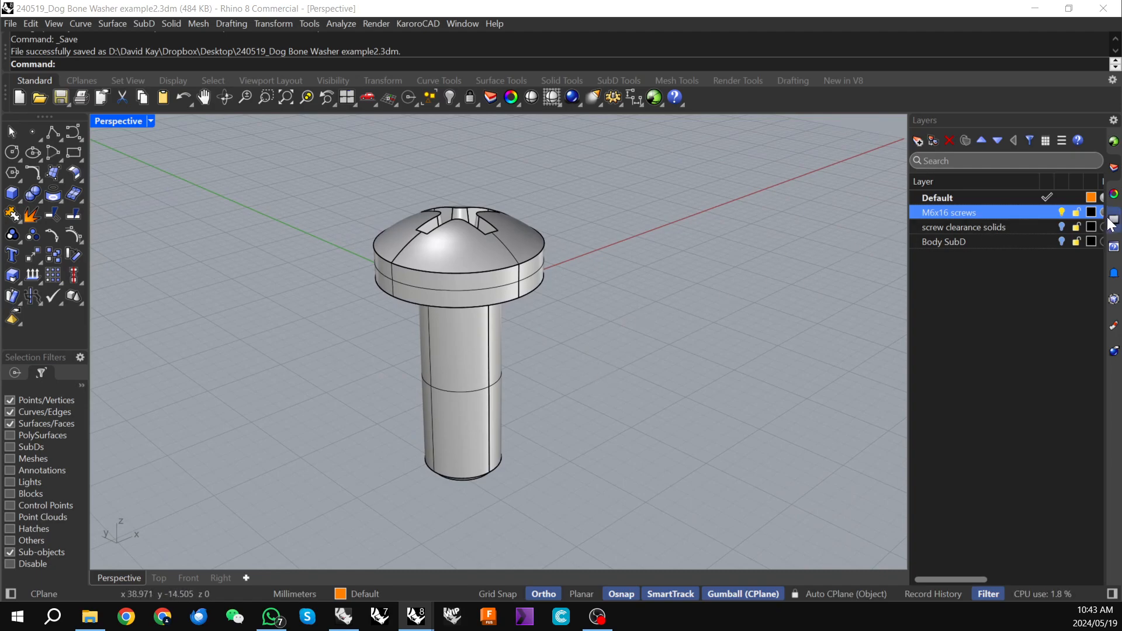
mouse_move(674, 293)
right_mouse_down()
mouse_move(672, 311)
mouse_move(673, 298)
right_mouse_up()
- Hide the M6x16 screws layer and show the screw clearance solids layer
left_click(1061, 211)
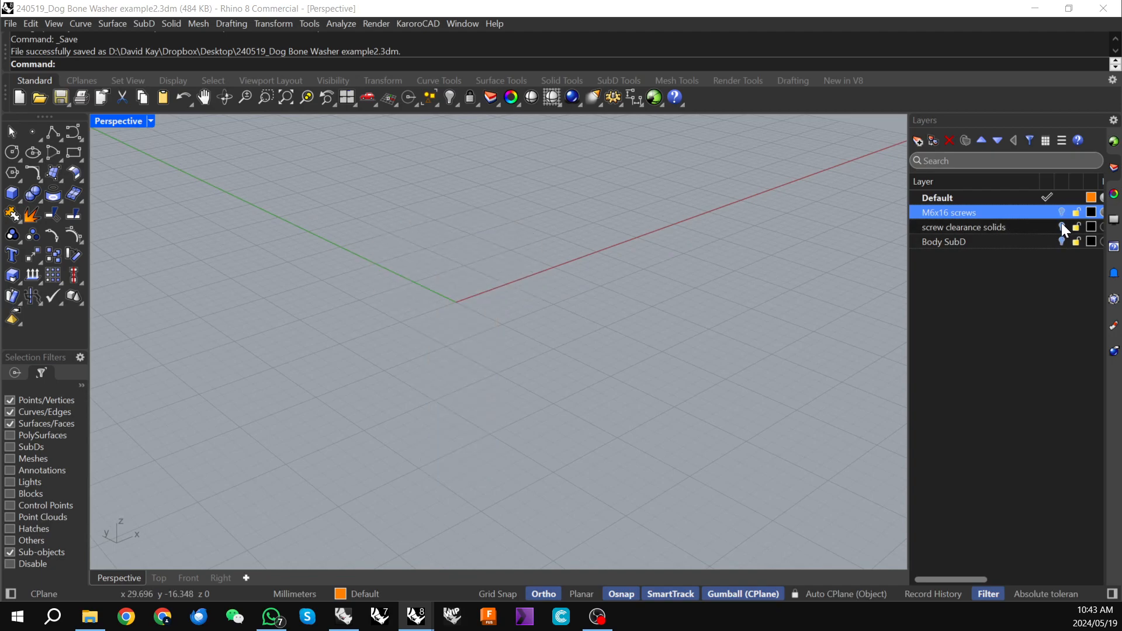
left_click(1061, 226)
right_click_drag(618, 287, 542, 327)
- Set the Perspective viewport to Ghosted and show the M6x16 screws layer together with the clearance solids
left_click(150, 120)
left_click(194, 176)
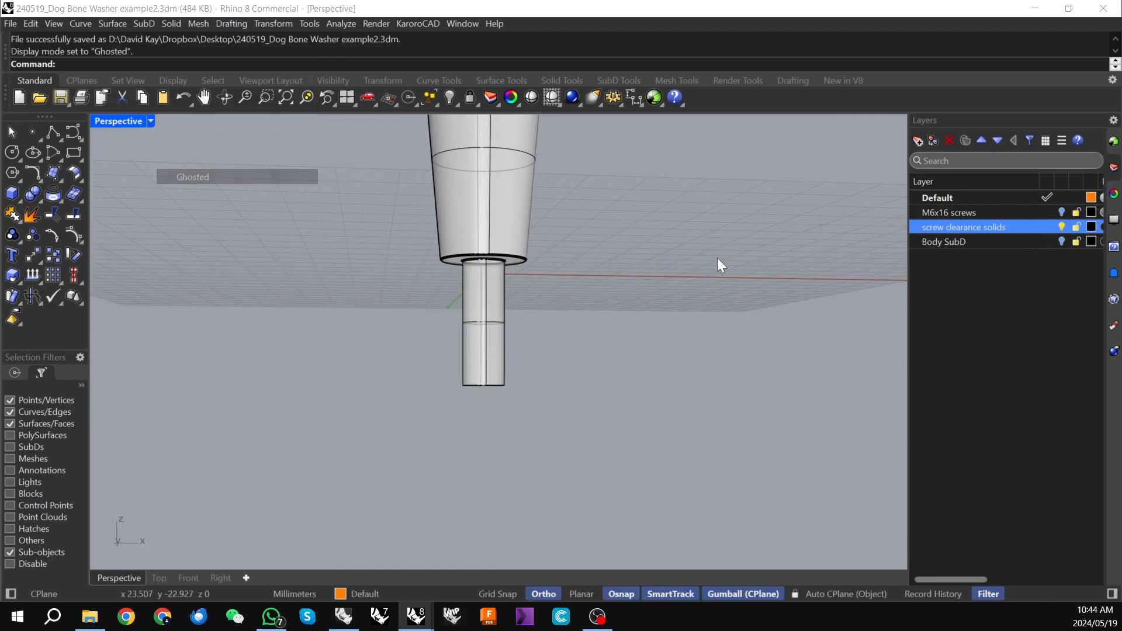
left_click(1061, 212)
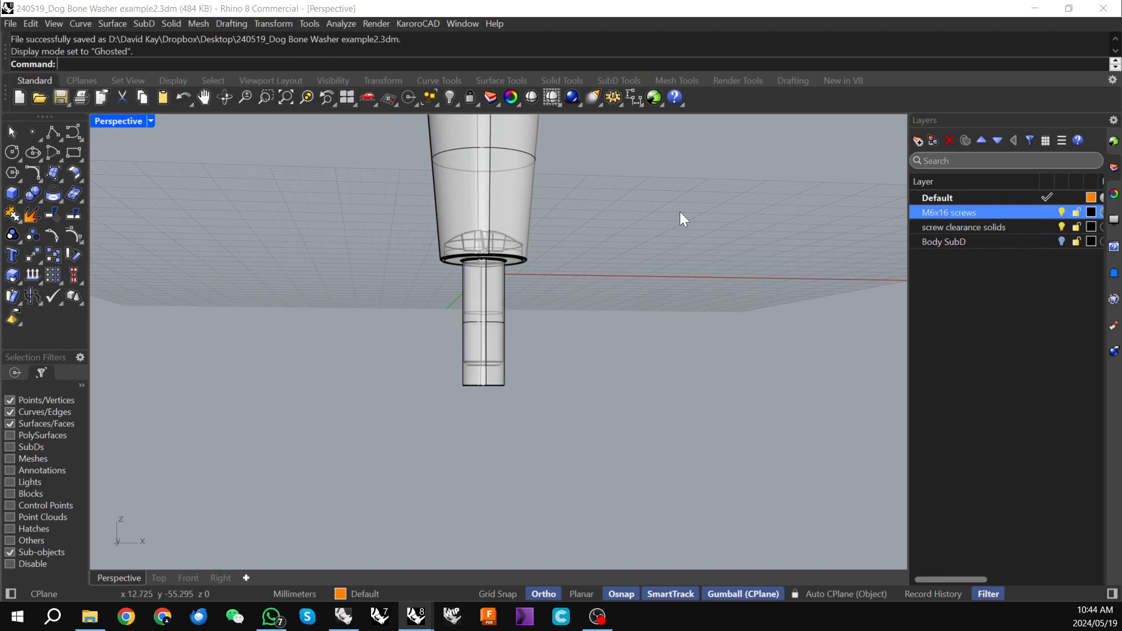
- Inspect the screw inside its clearance solid and hide the M6x16 screws layer, leaving only the screw clearance solids layer on
scroll(570, 275, "up", 5)
right_click_drag(517, 271, 564, 296)
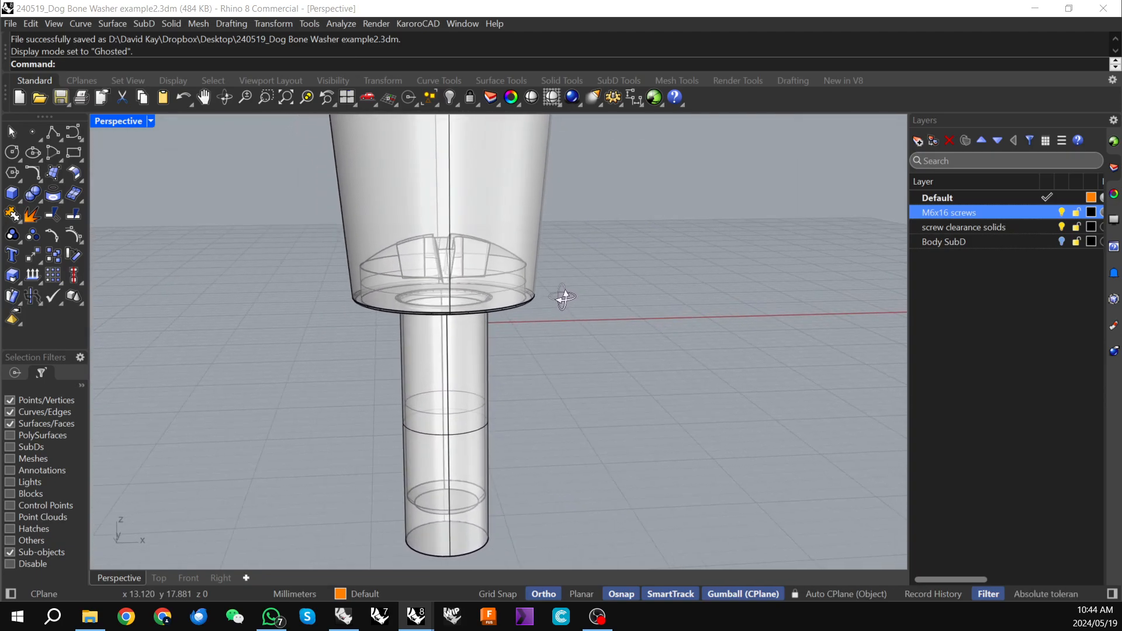
left_click(1062, 212)
left_click(1062, 226)
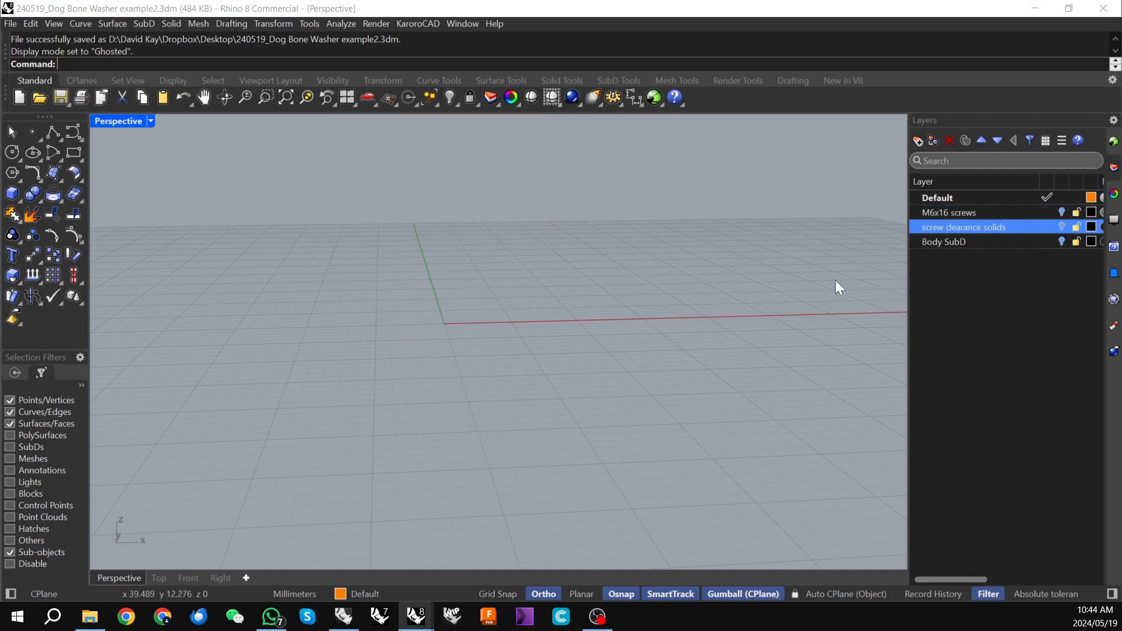
left_click(1061, 226)
scroll(592, 306, "down", 4)
right_click_drag(593, 306, 615, 307)
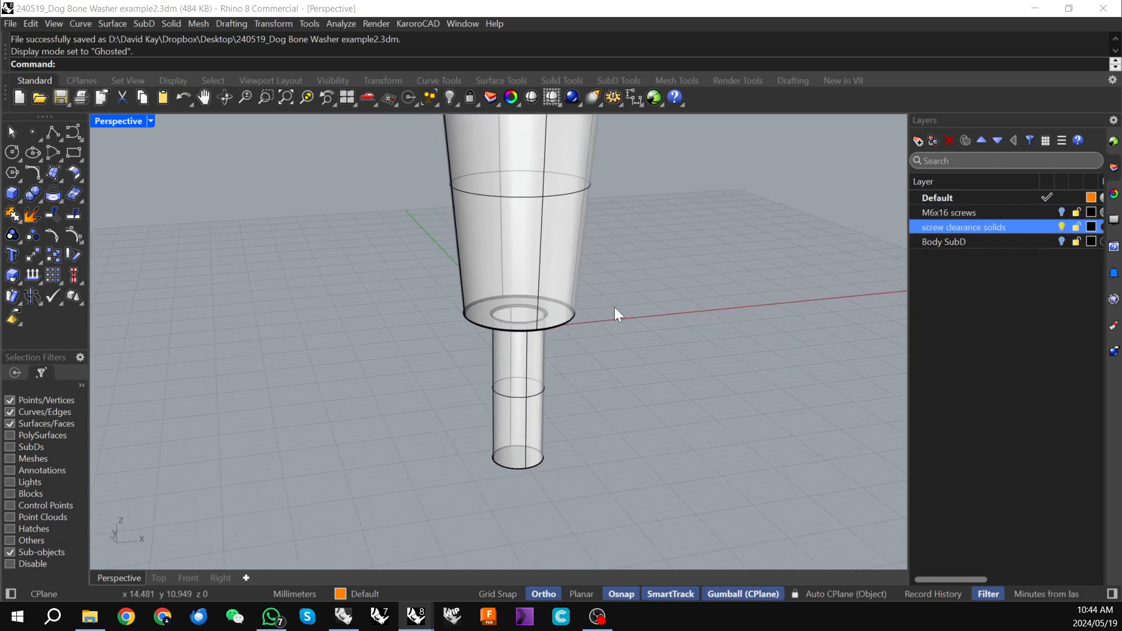
- Open Grasshopper, shrink its window and place it beside the clearance solid in the Perspective view
left_click(656, 97)
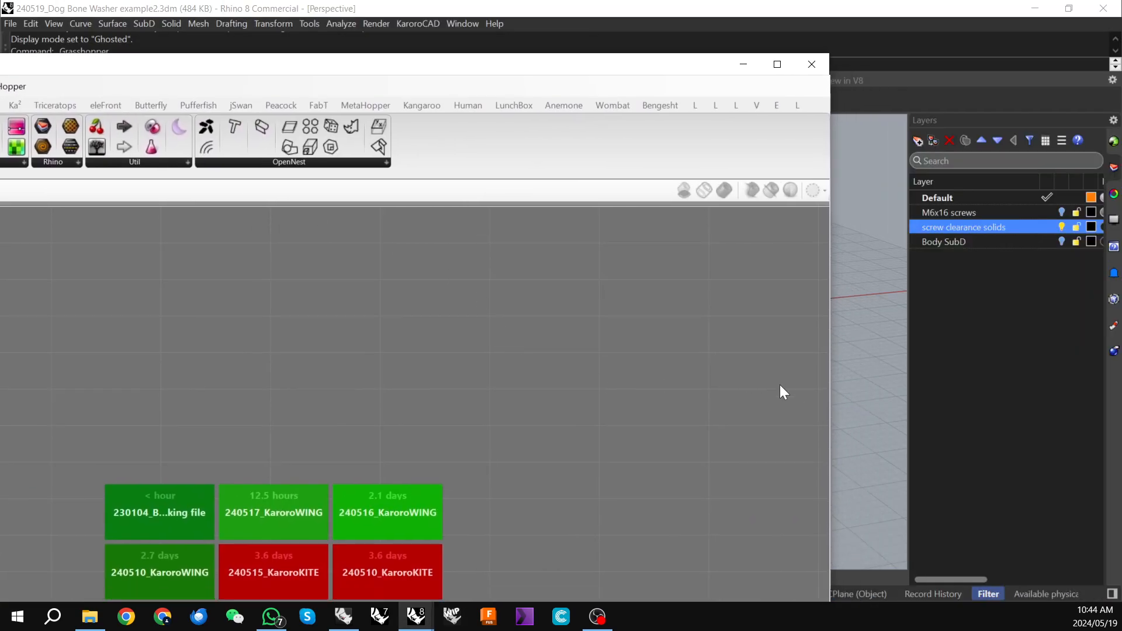
left_click_drag(830, 391, 253, 403)
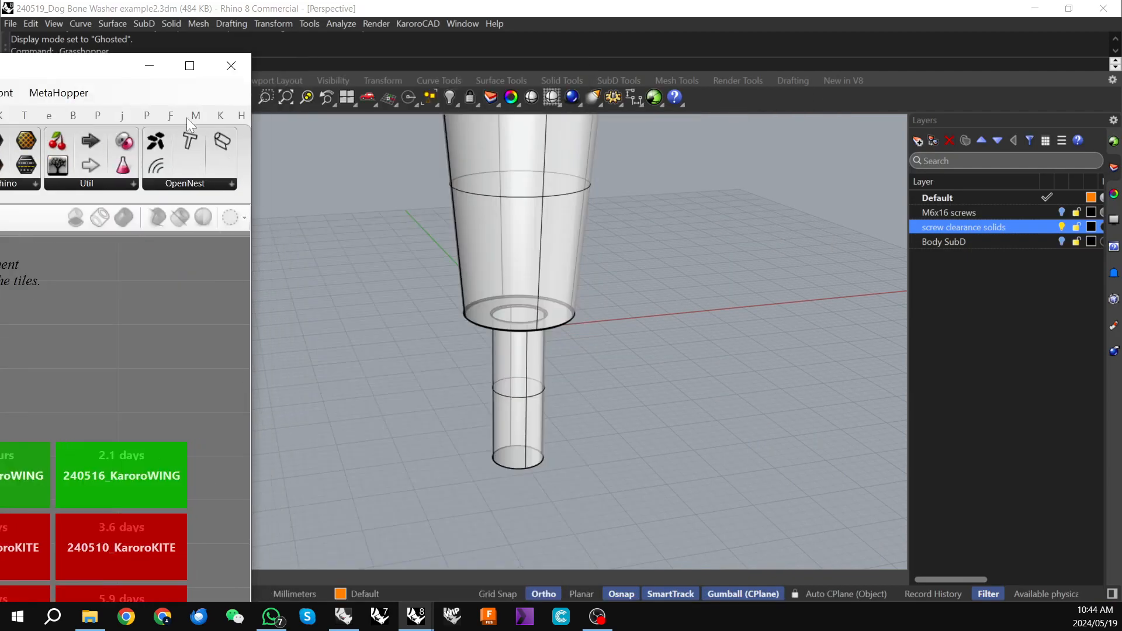
left_click_drag(45, 67, 910, 56)
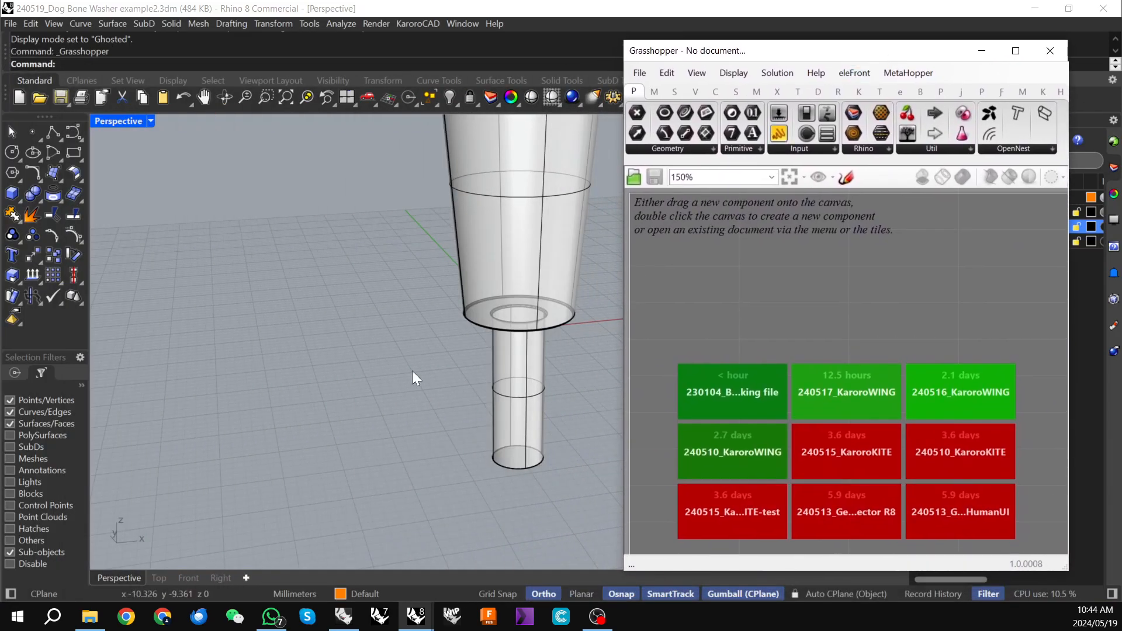
scroll(195, 404, "down", 6)
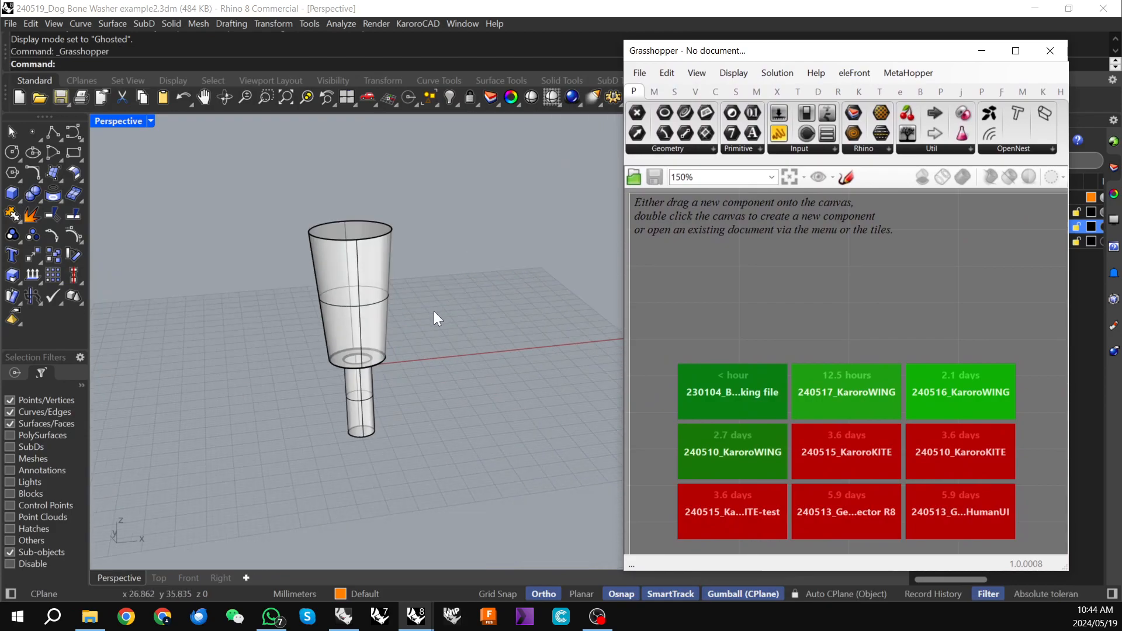
scroll(434, 311, "up", 2)
- Add a Geometry parameter to the empty Grasshopper canvas
double_click(695, 275)
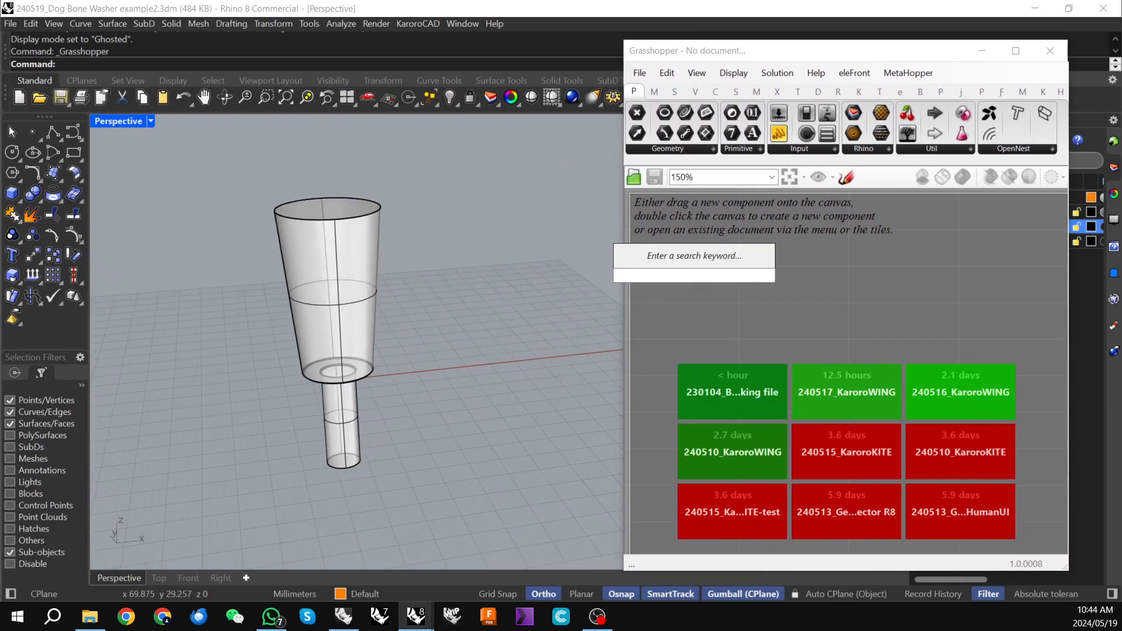
type("geo")
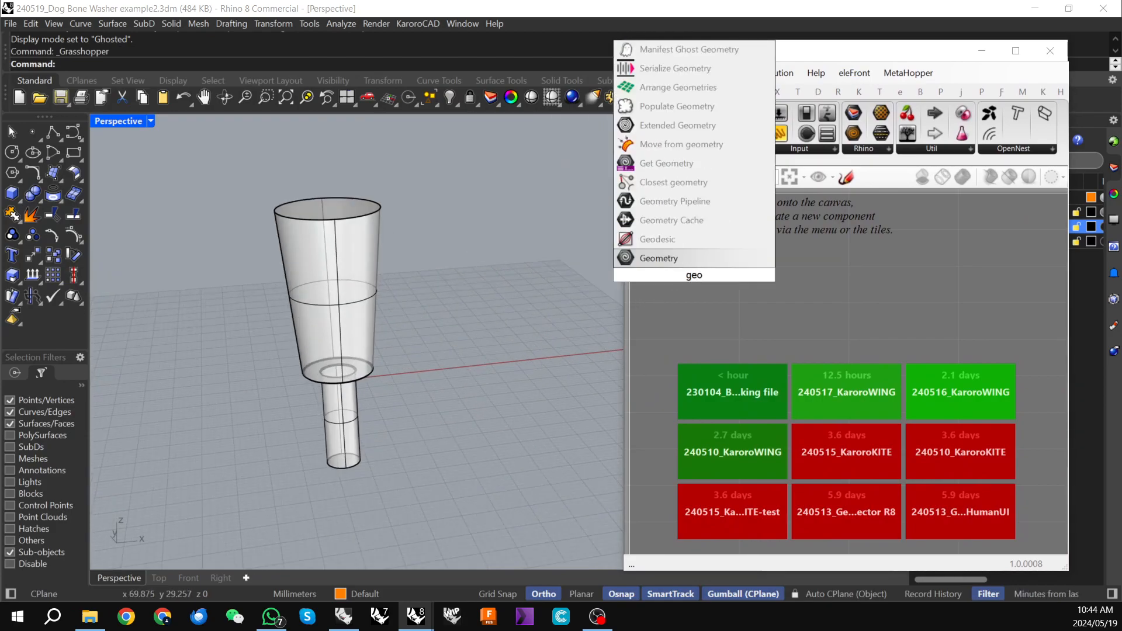
key("Return")
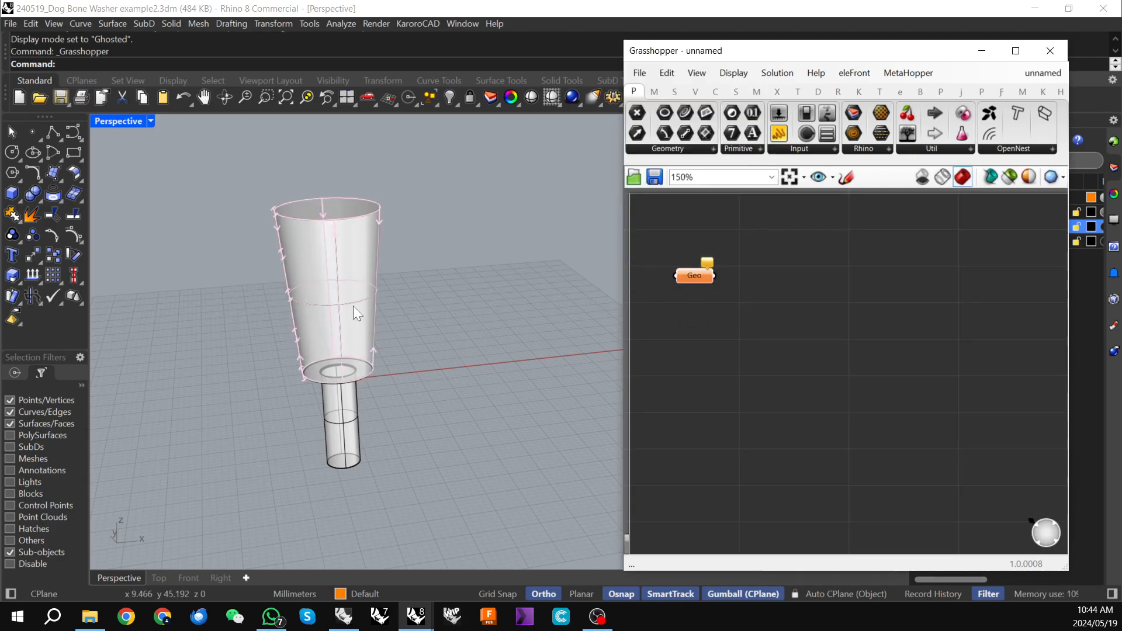
- Turn off the Sub-objects selection filter, allow PolySurfaces and select the whole screw clearance solid
left_click(9, 565)
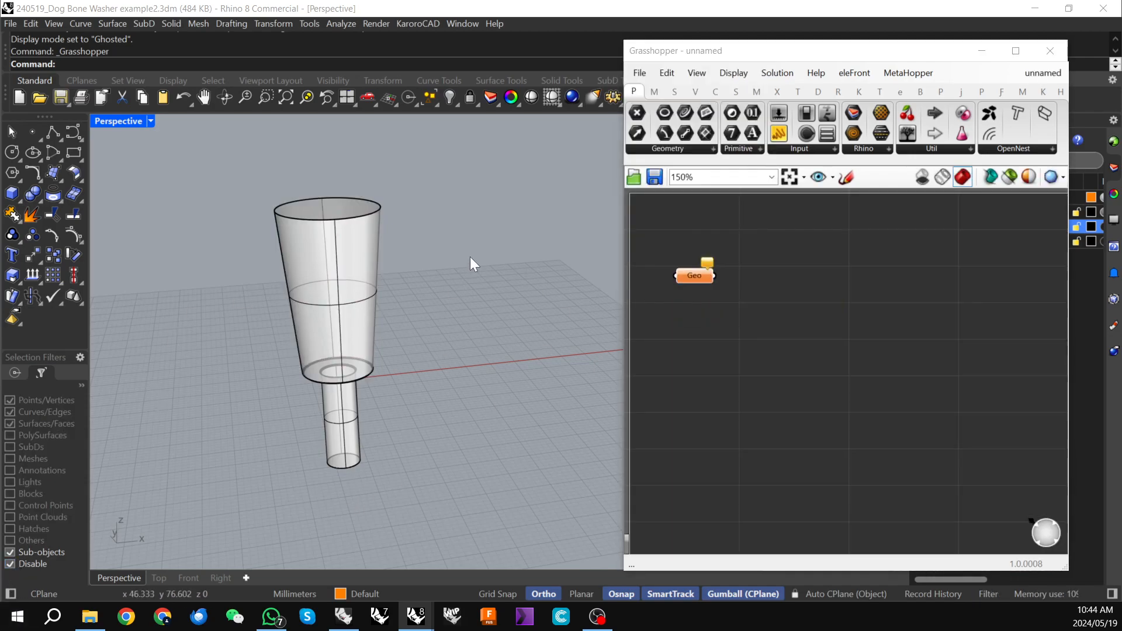
left_click(352, 297)
left_click(227, 405)
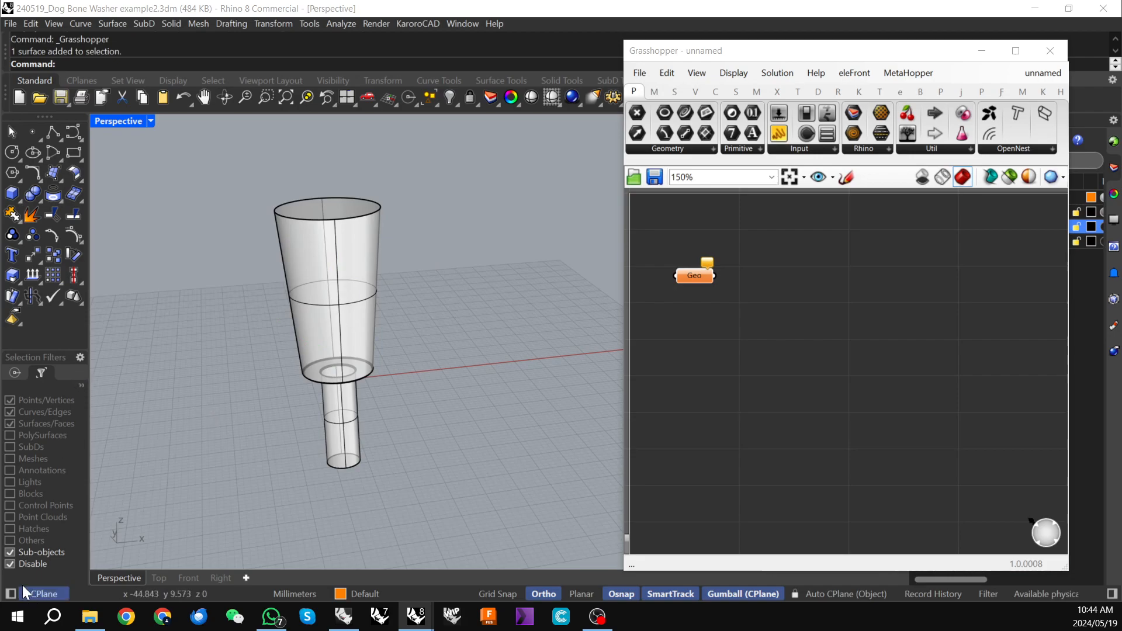
left_click(10, 553)
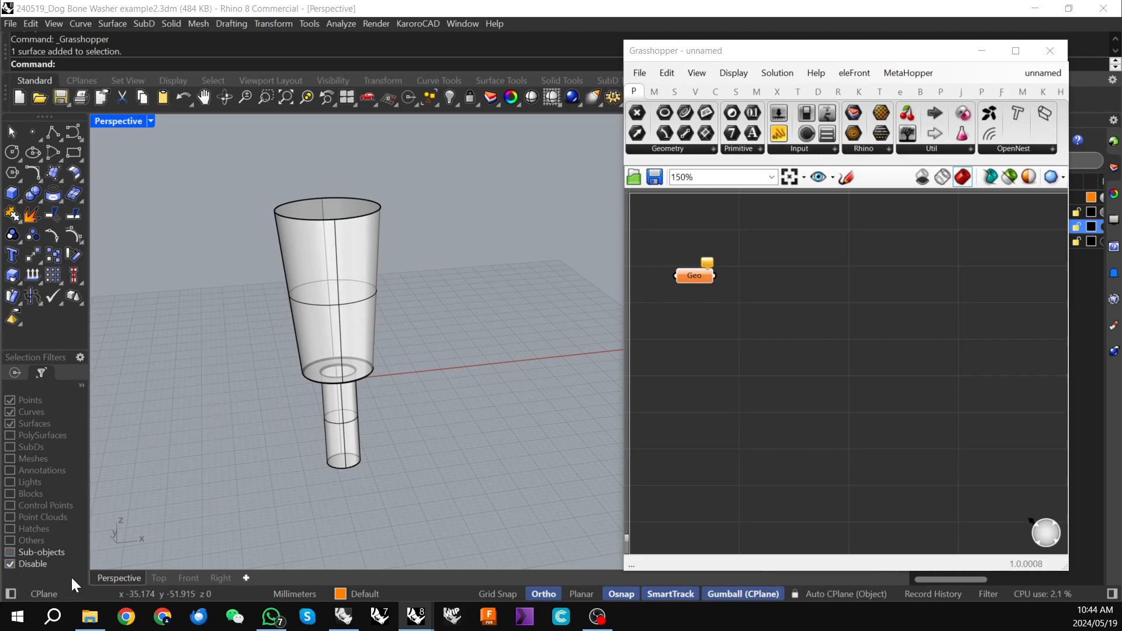
left_click(9, 564)
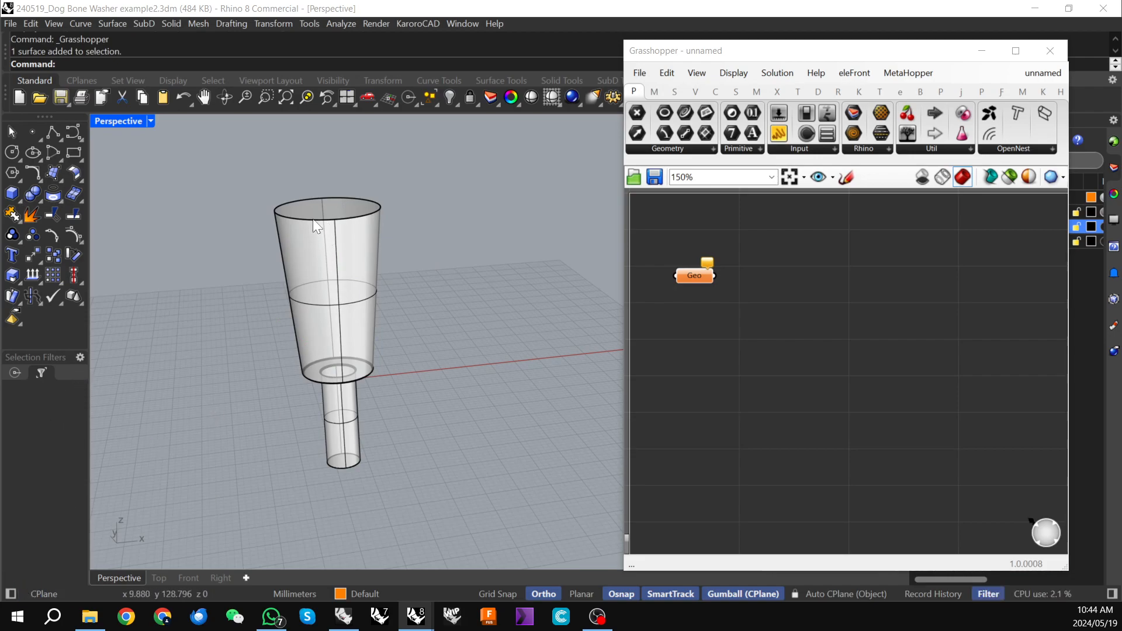
mouse_move(268, 201)
left_mouse_down()
mouse_move(433, 469)
mouse_move(260, 229)
mouse_move(257, 199)
left_mouse_up()
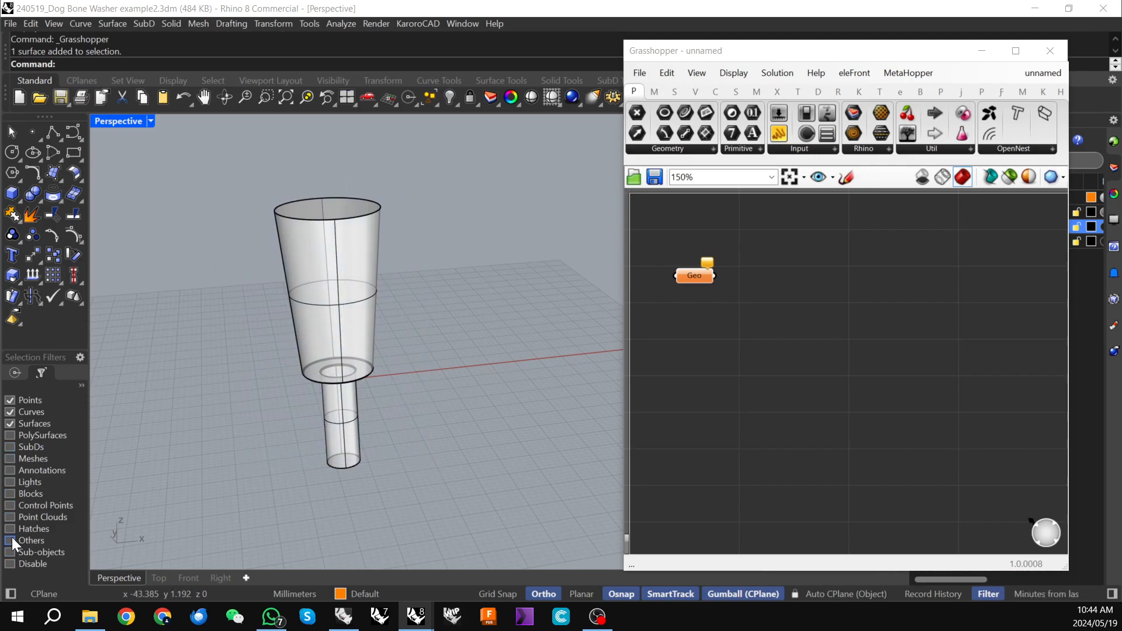
left_click(14, 436)
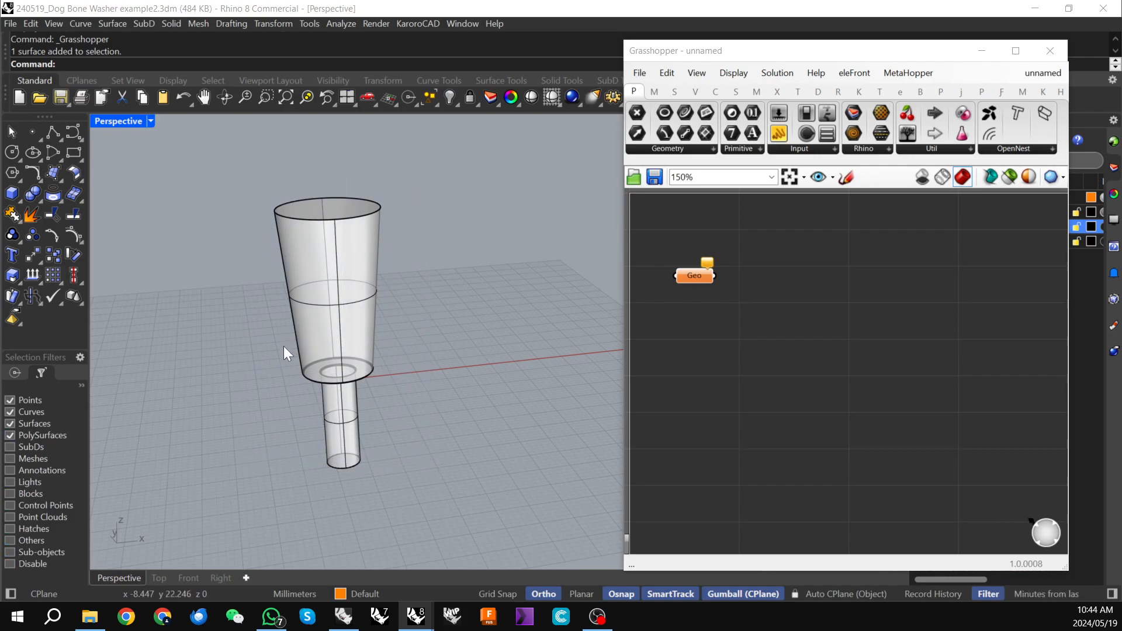
left_click(343, 313)
scroll(330, 342, "up", 2)
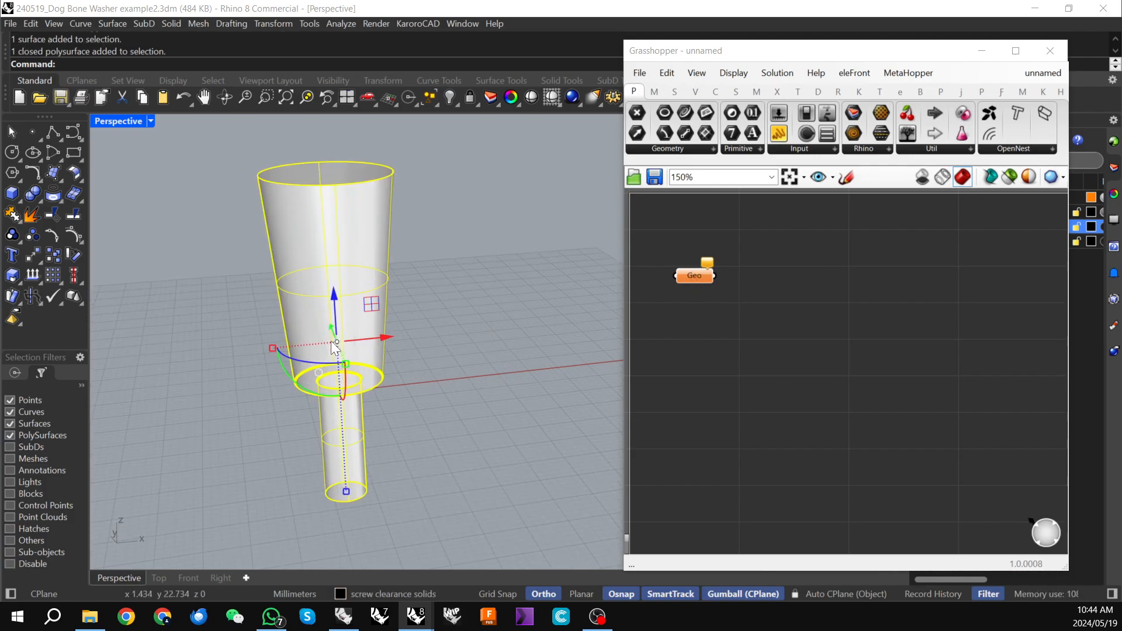
scroll(402, 336, "up", 2)
right_click_drag(402, 336, 301, 255)
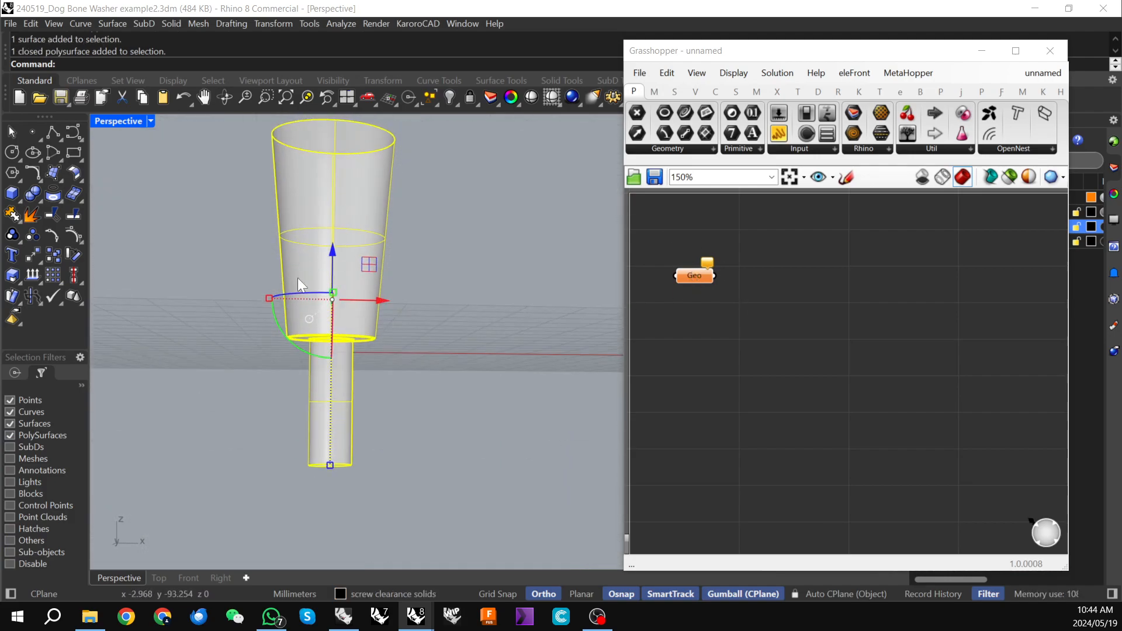
- Rename the Geometry parameter to Clearance and assign the selected clearance solid to it as one geometry
right_click(689, 279)
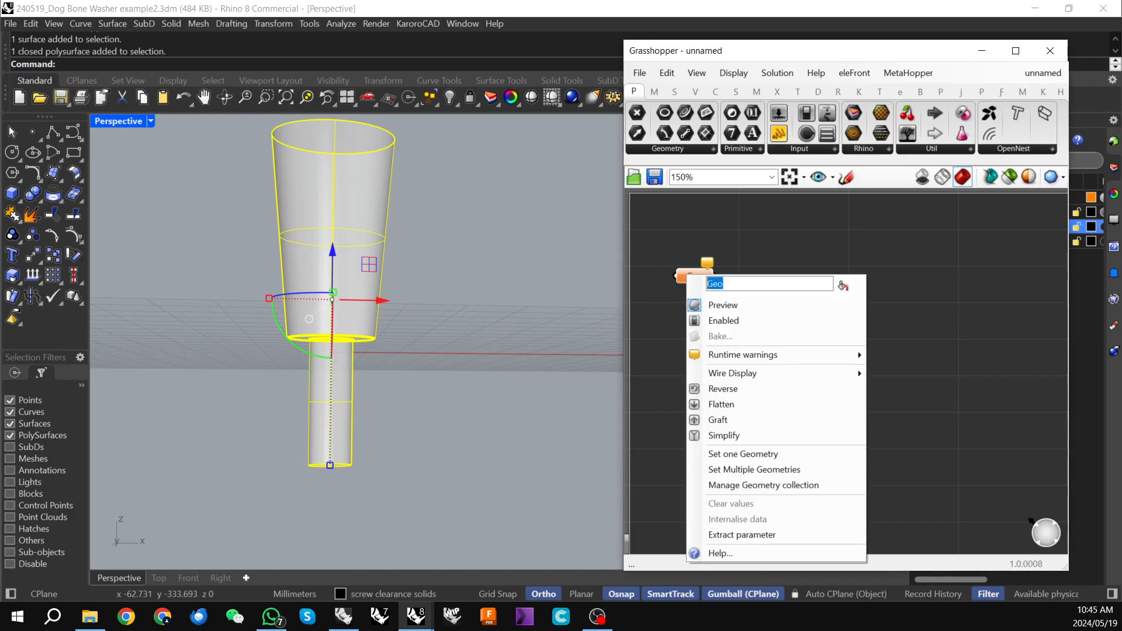
type("Clearance")
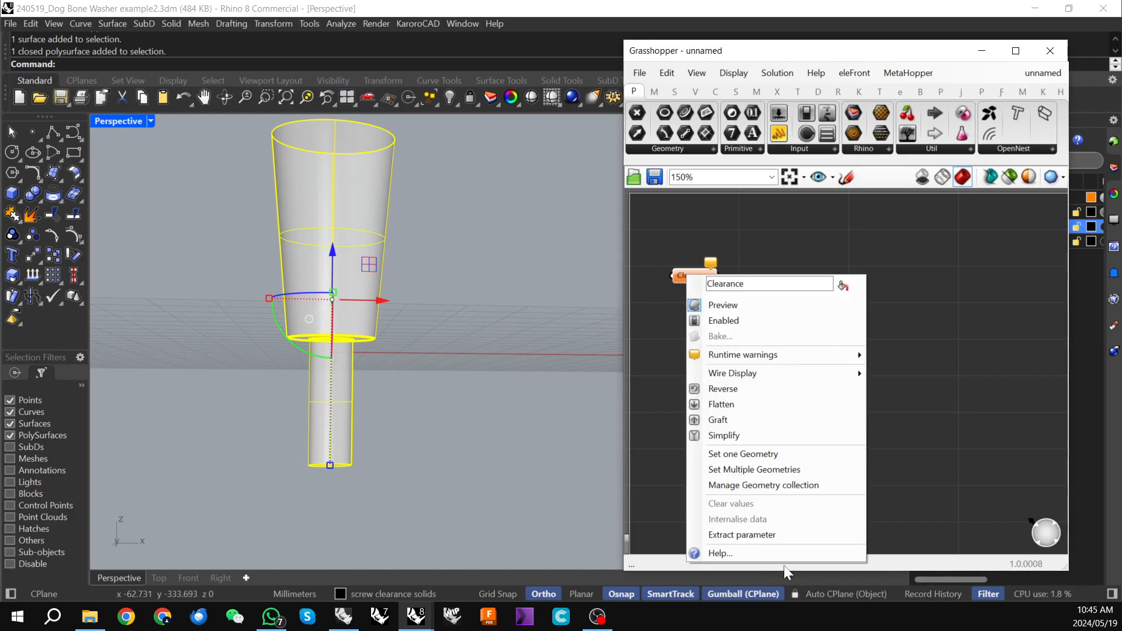
left_click(735, 454)
scroll(461, 390, "down", 2)
right_click_drag(461, 390, 457, 400)
scroll(454, 362, "down", 2)
right_click_drag(454, 361, 433, 377)
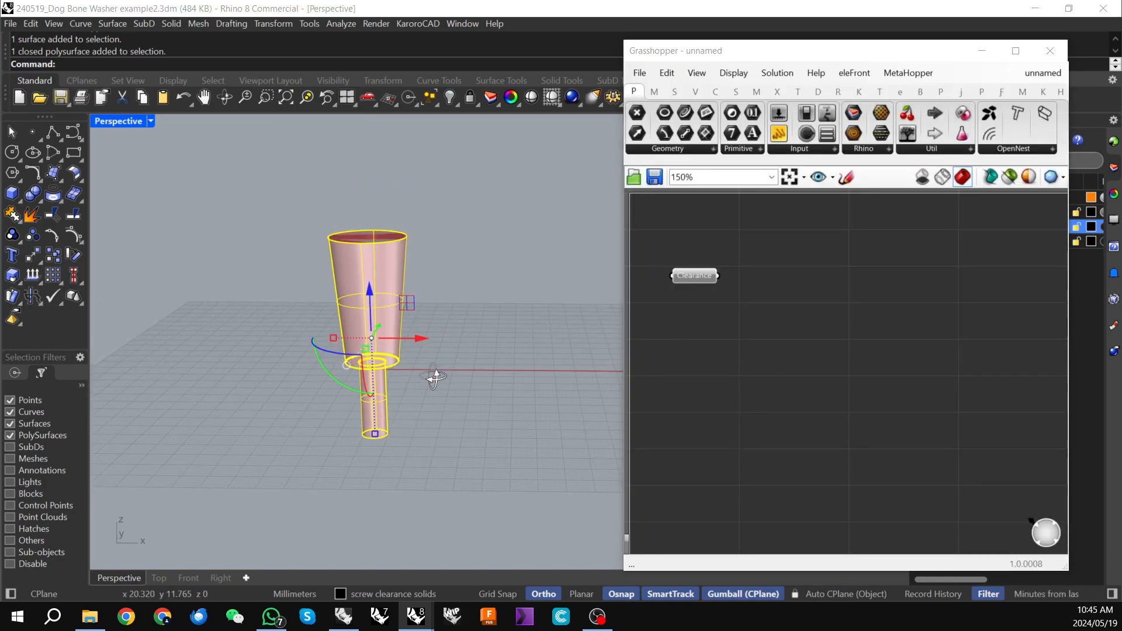
left_click(737, 328)
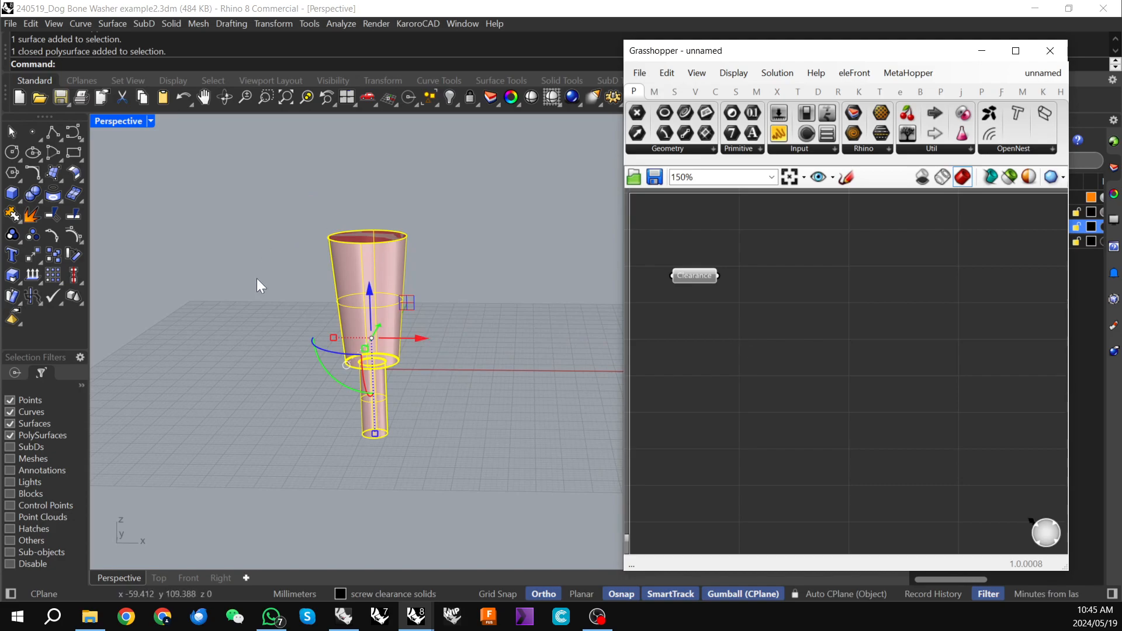
right_click_drag(429, 362, 425, 404)
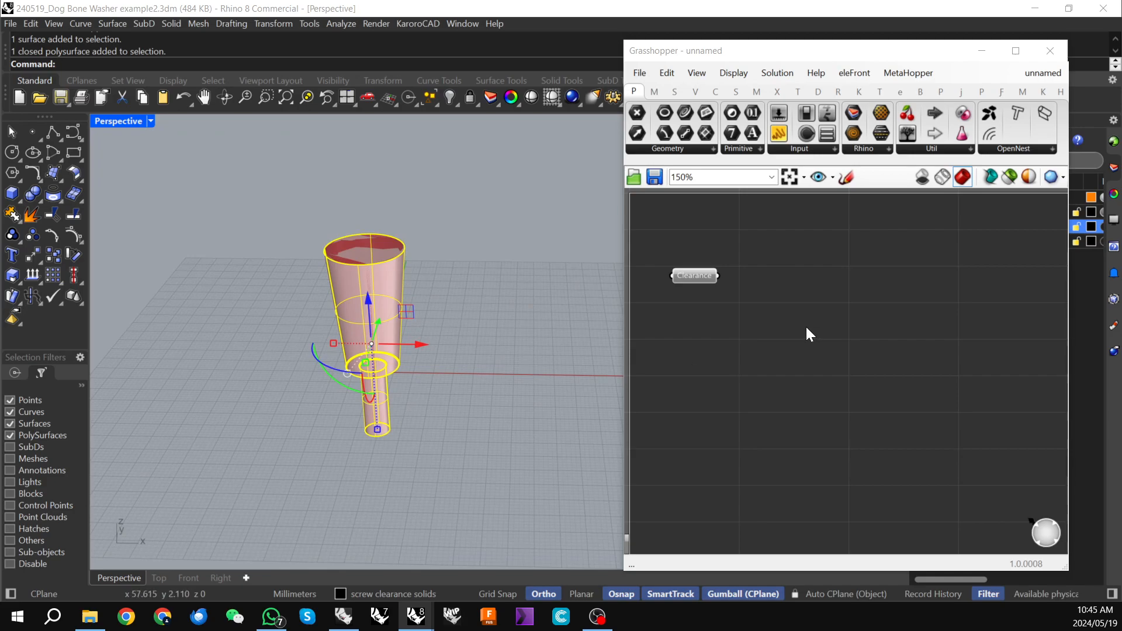
right_click_drag(409, 356, 443, 377)
left_click(829, 290)
double_click(829, 290)
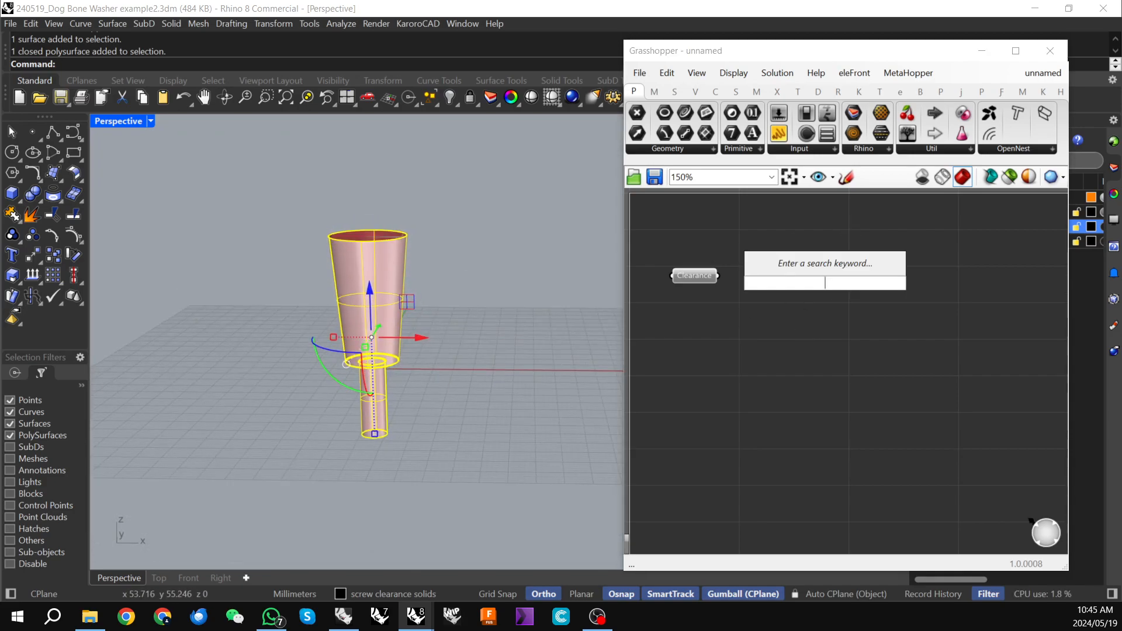
left_click(696, 215)
- Add a number slider with the value 19 and place it below the Clearance parameter
double_click(693, 344)
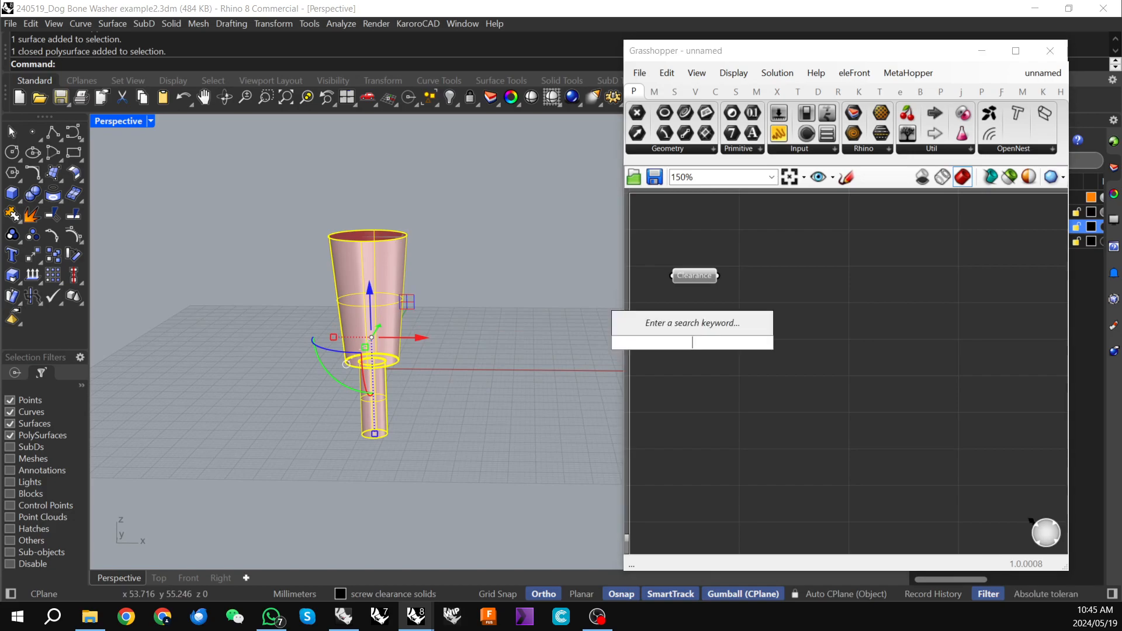
type("19")
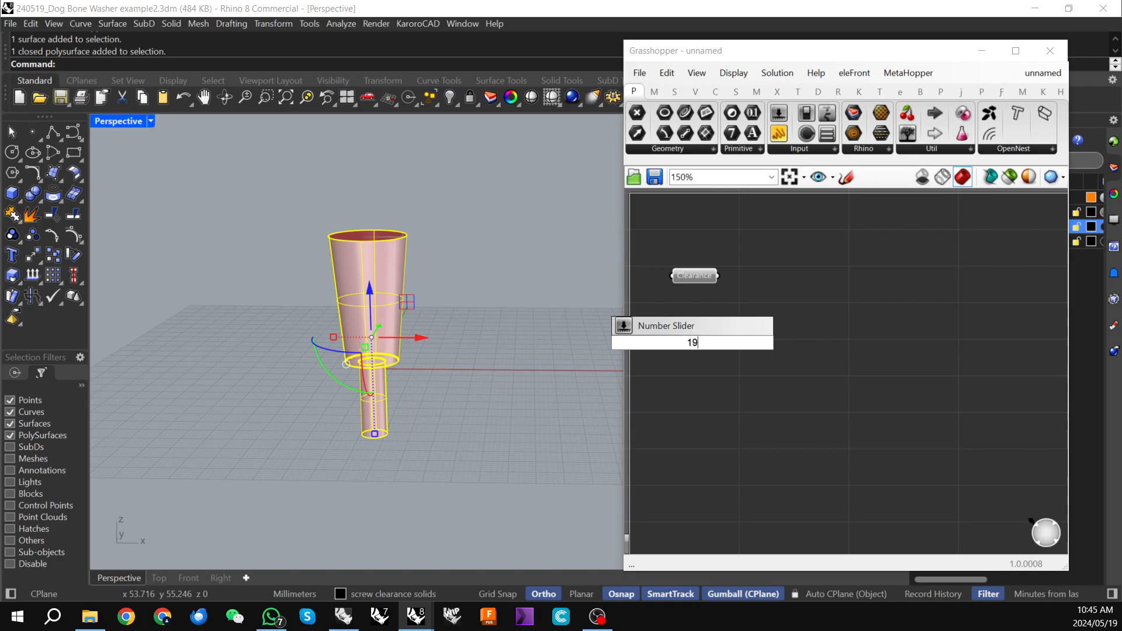
key("Return")
left_click_drag(650, 342, 678, 343)
- Add a Move component and place it to the right of the Clearance parameter
double_click(840, 344)
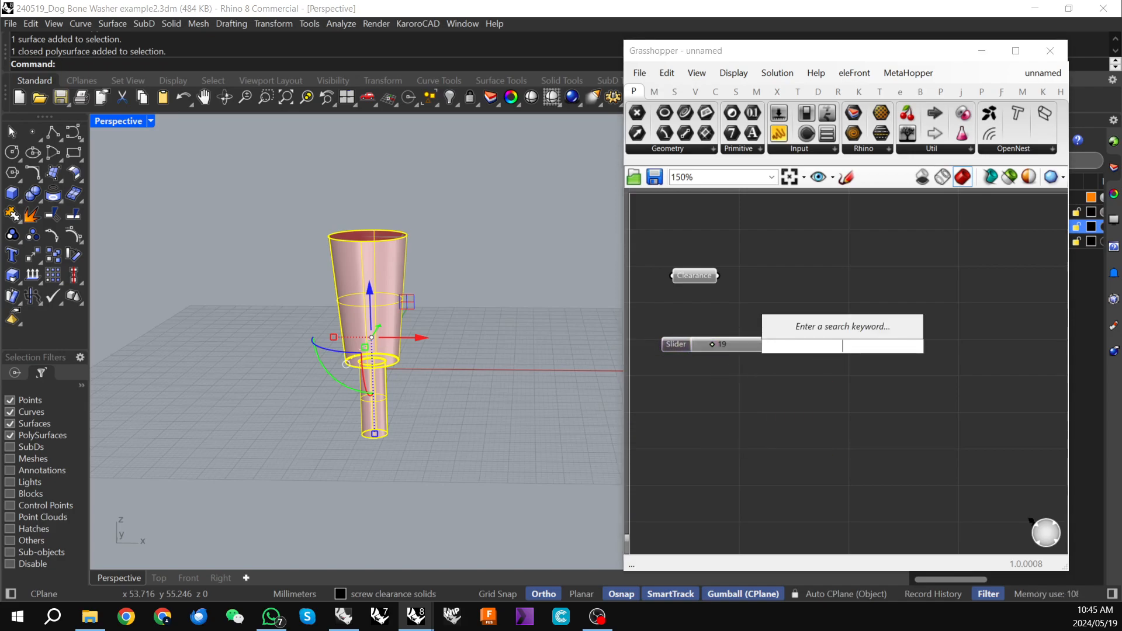
type("move")
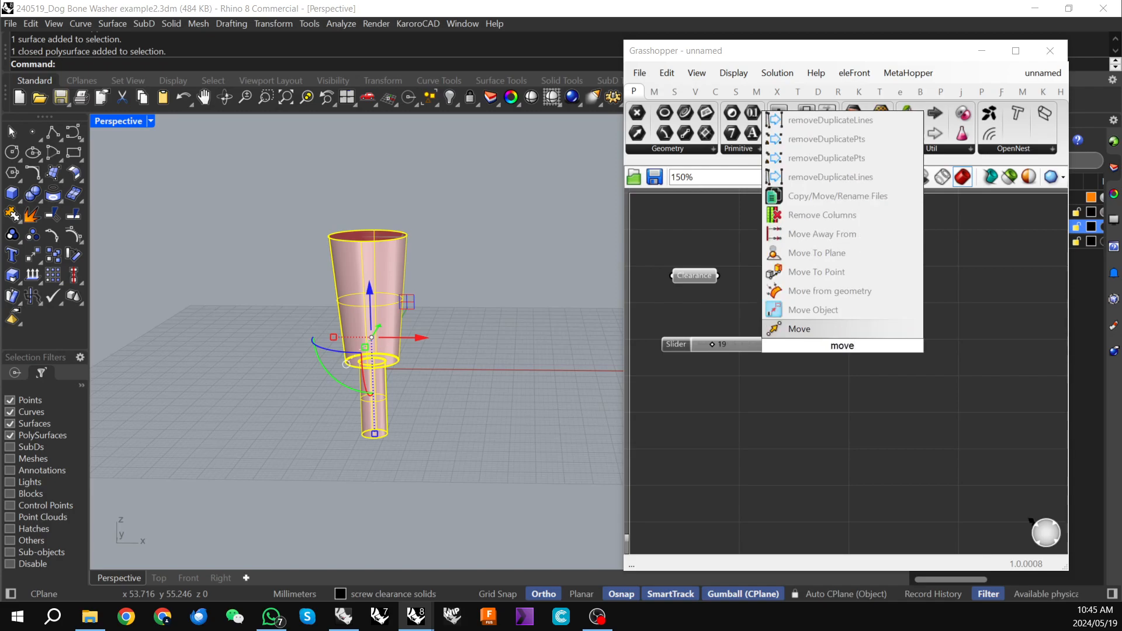
left_click(814, 328)
left_click_drag(857, 341, 945, 294)
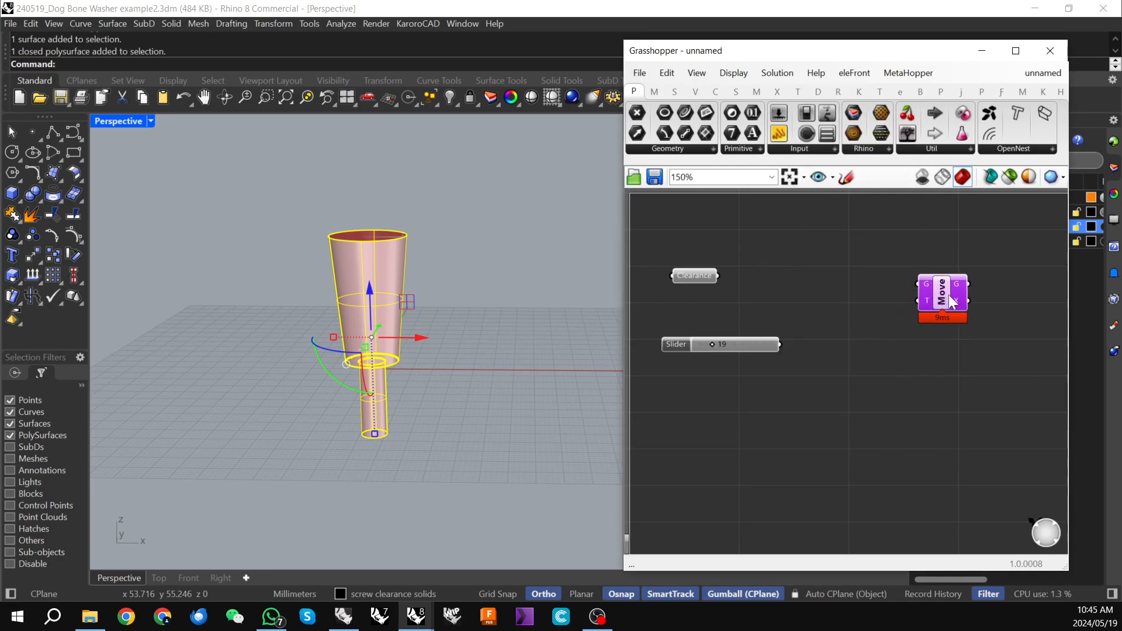
- Add a Unit X vector driven by the 19 slider and connect it with the Clearance geometry to the Move component
double_click(840, 350)
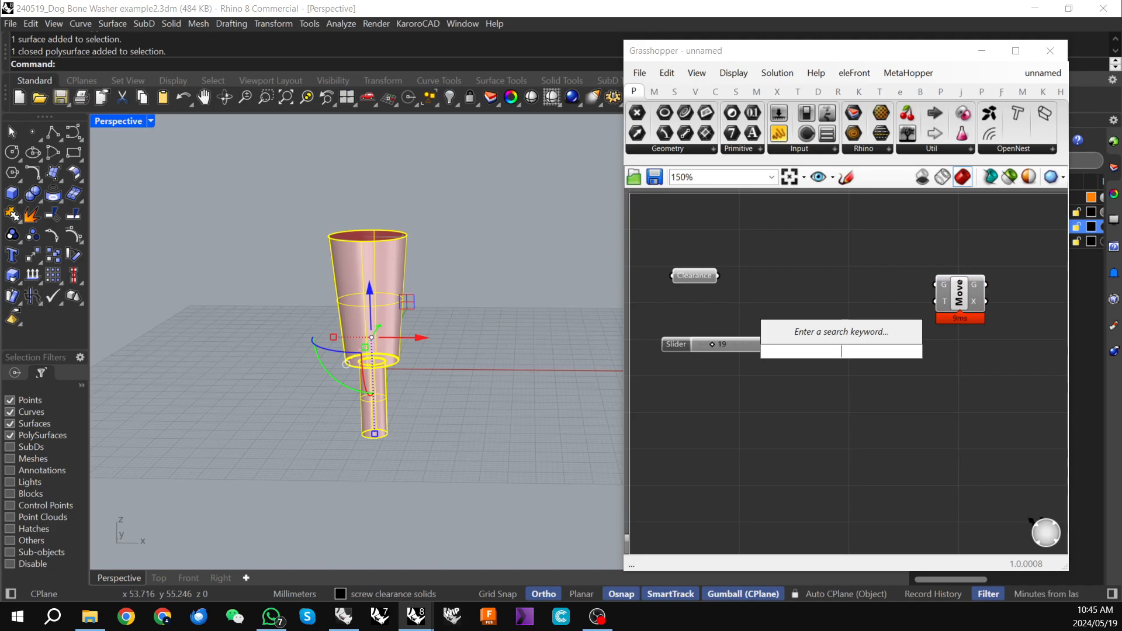
type("x")
left_click(795, 295)
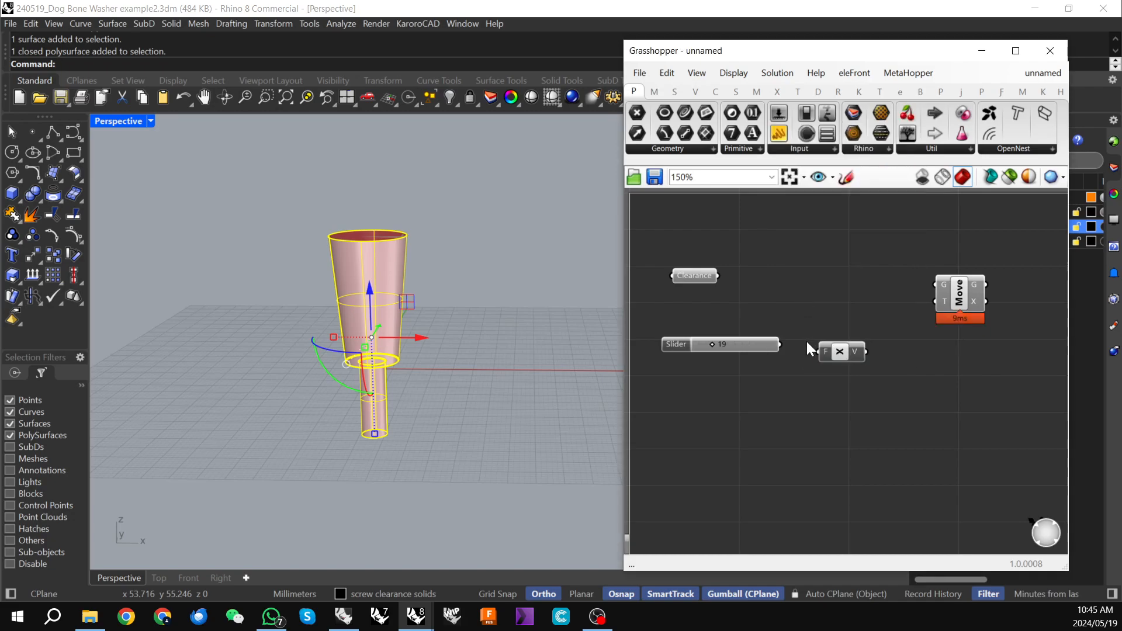
left_click_drag(812, 350, 850, 345)
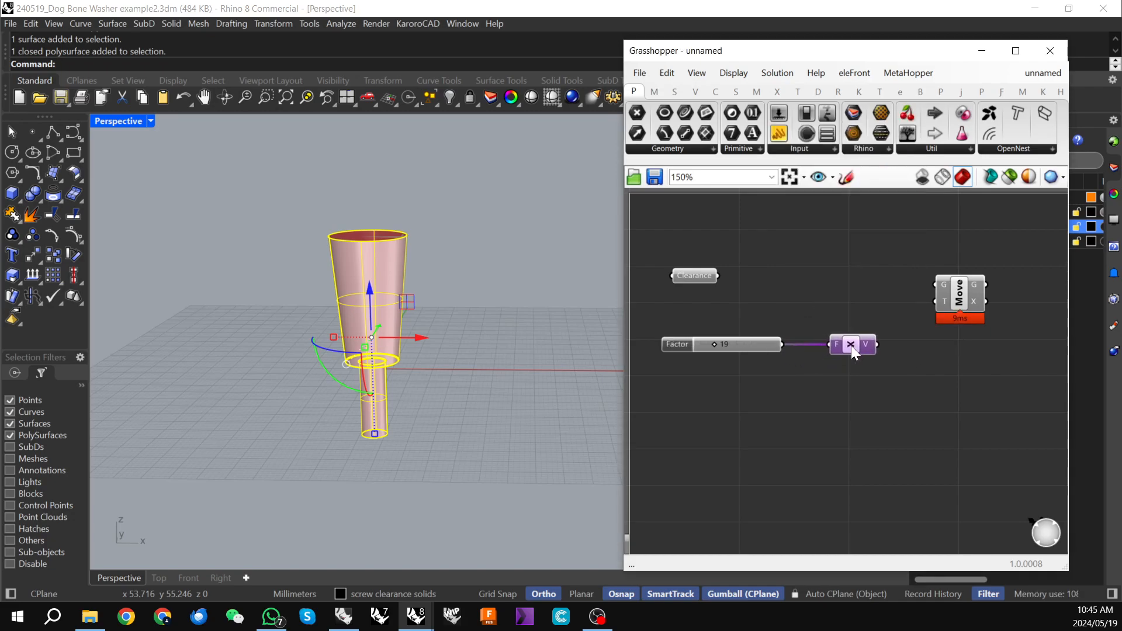
left_click_drag(718, 276, 960, 287)
- Add the Mirror transform component and place it below and to the right of Move
right_click_drag(921, 400, 809, 414)
double_click(906, 361)
type("nm")
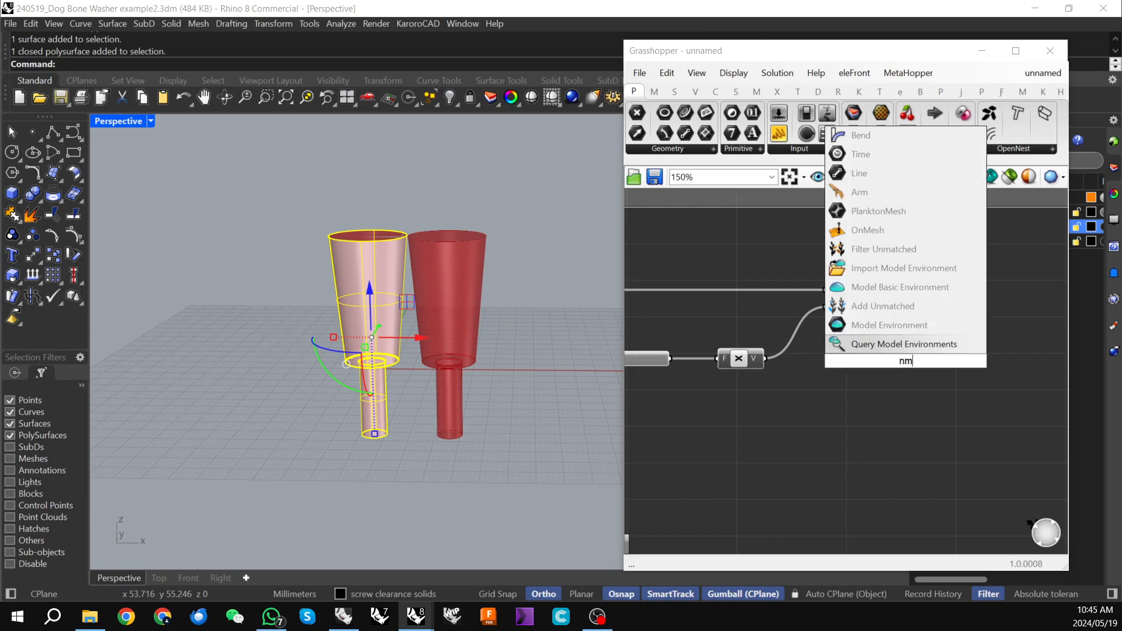
key("BackSpace")
key("BackSpace")
type("mirr")
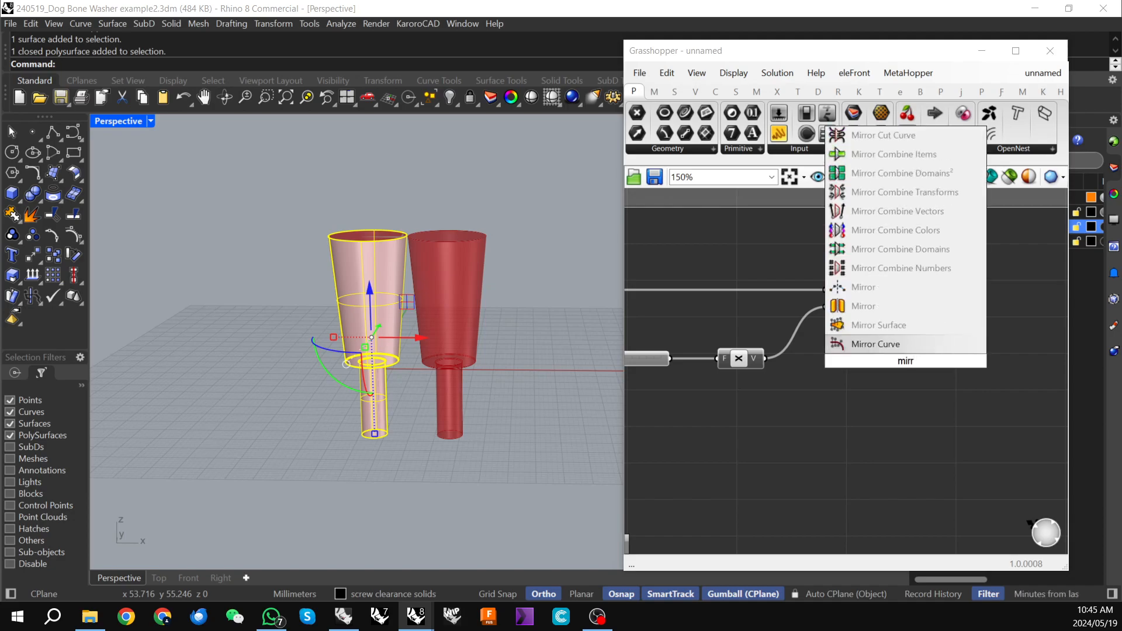
left_click(878, 302)
right_click_drag(842, 423, 856, 396)
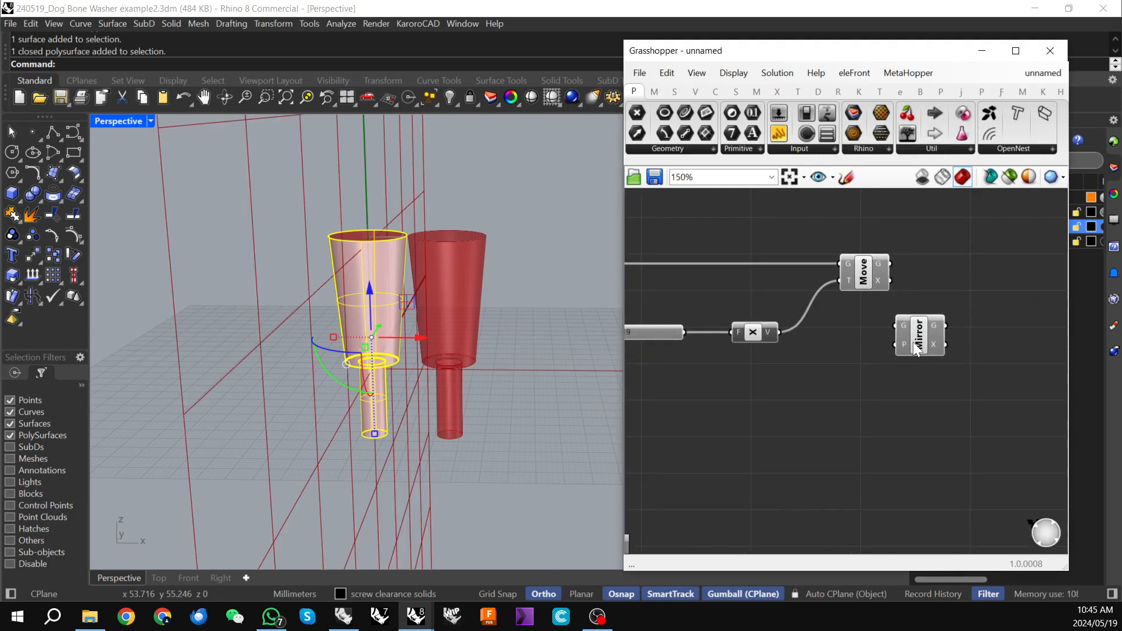
- Add a YZ Plane component, then feed the plane and the moved geometry into the Mirror component
right_click_drag(325, 390, 374, 388)
scroll(251, 358, "down", 4)
right_click_drag(243, 351, 277, 330)
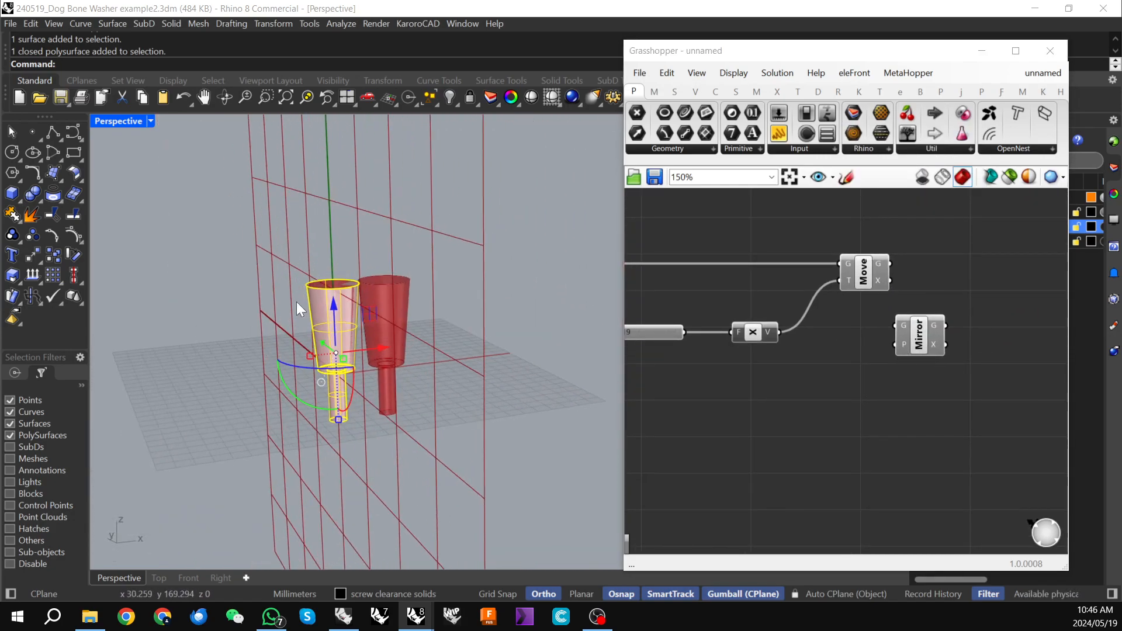
double_click(760, 387)
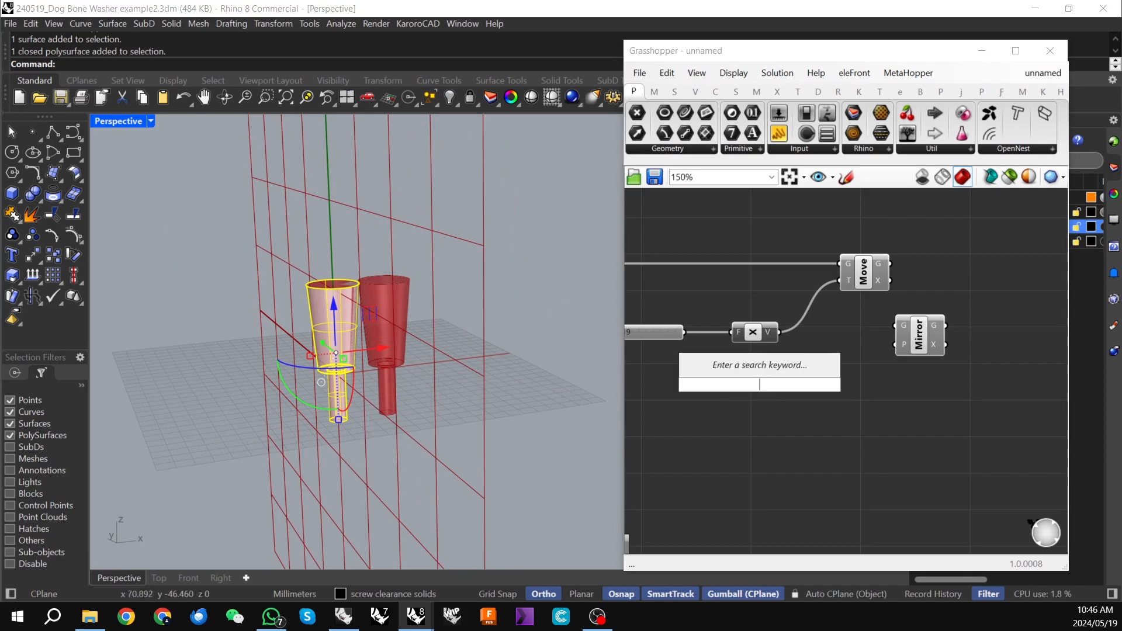
type("yz")
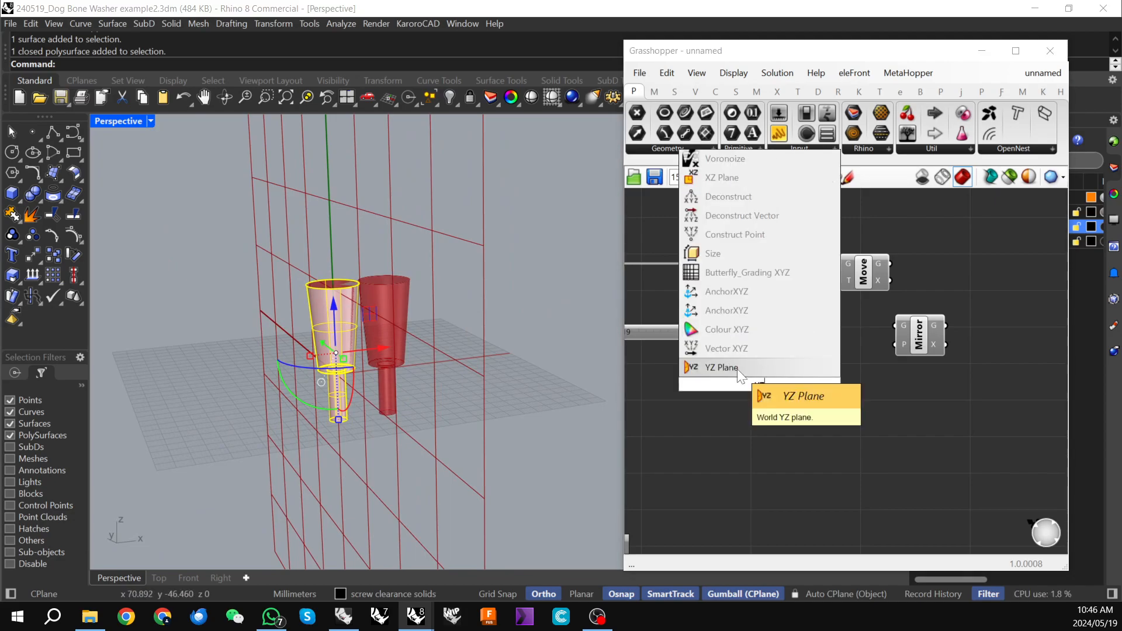
left_click(758, 363)
left_click_drag(786, 384, 896, 344)
right_click_drag(889, 346, 845, 351)
left_click_drag(875, 349, 917, 358)
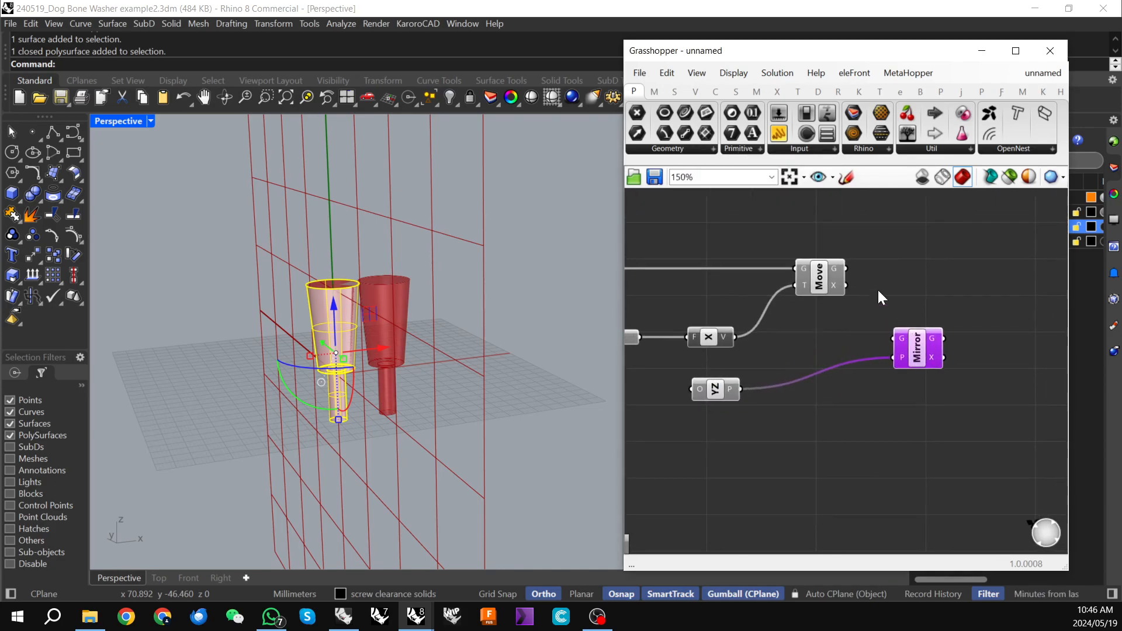
mouse_move(847, 268)
left_mouse_down()
mouse_move(857, 310)
mouse_move(896, 338)
left_mouse_up()
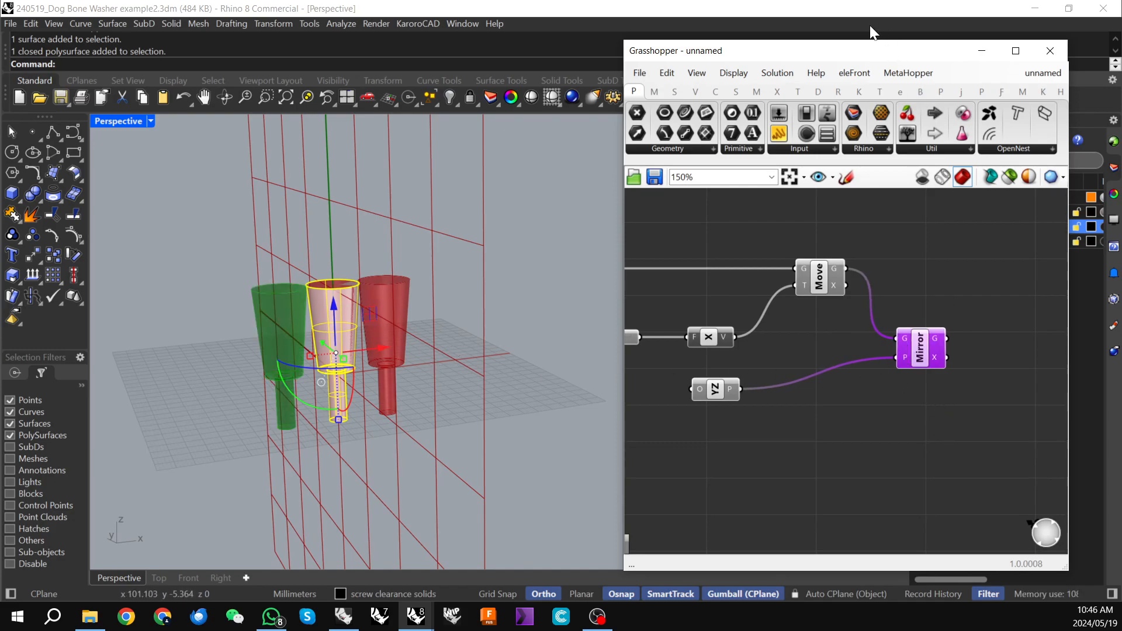
- Add a Geometry parameter to the right of Mirror and connect both the Mirror and Move geometry outputs to it
left_click_drag(870, 57, 787, 79)
key("Escape")
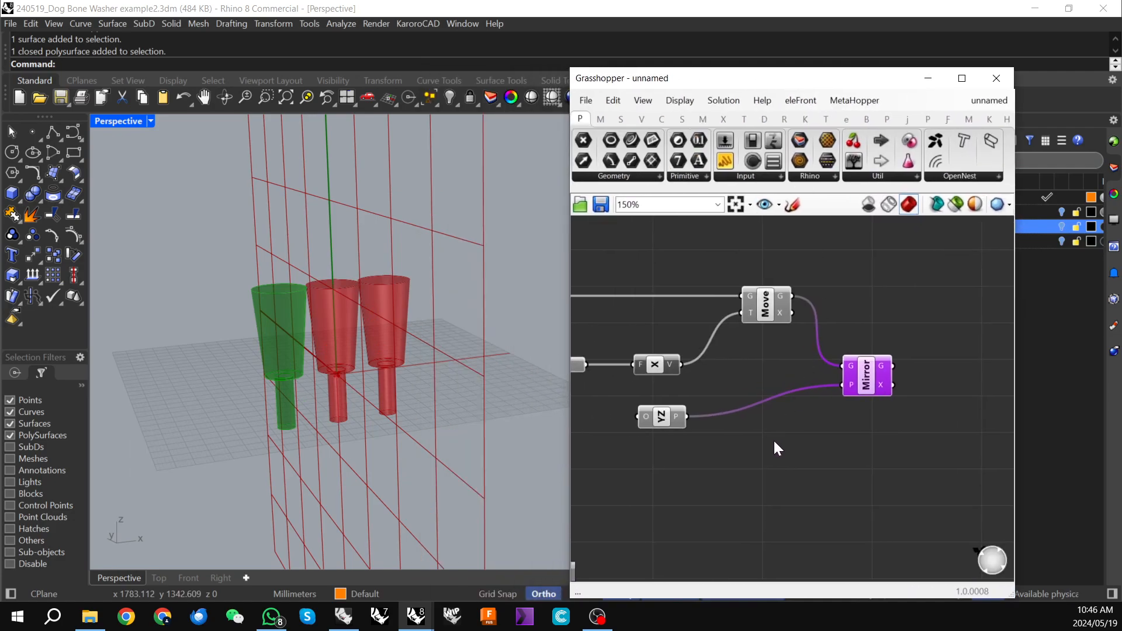
scroll(778, 435, "down", 2)
right_click_drag(776, 426, 751, 427)
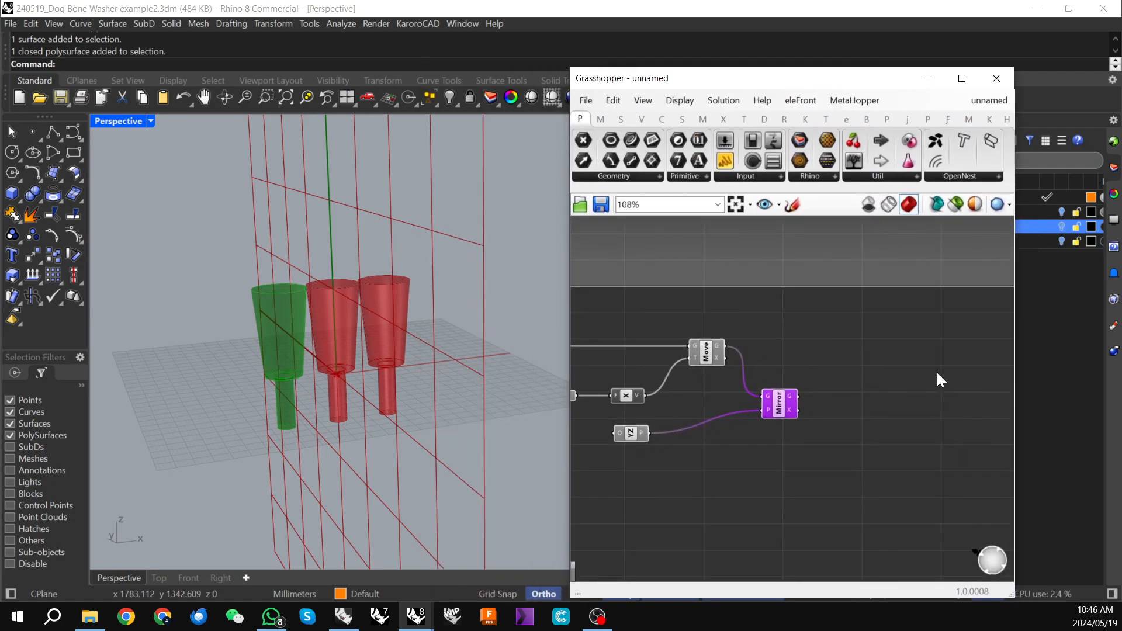
left_click(879, 372)
double_click(870, 370)
type("geo")
key("Return")
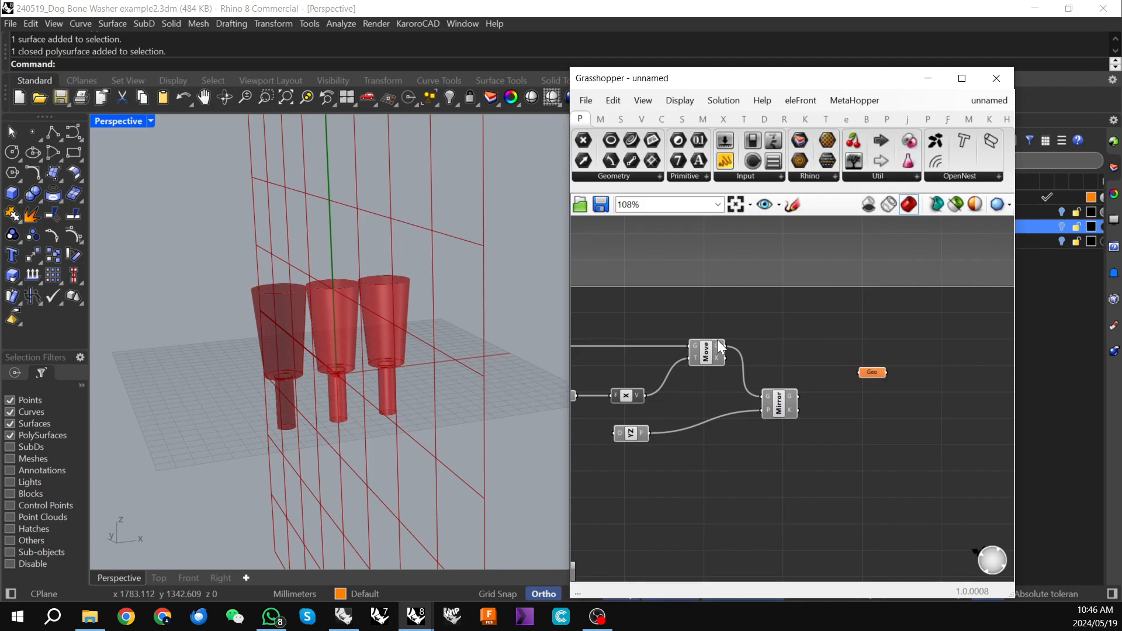
left_click_drag(725, 345, 892, 360)
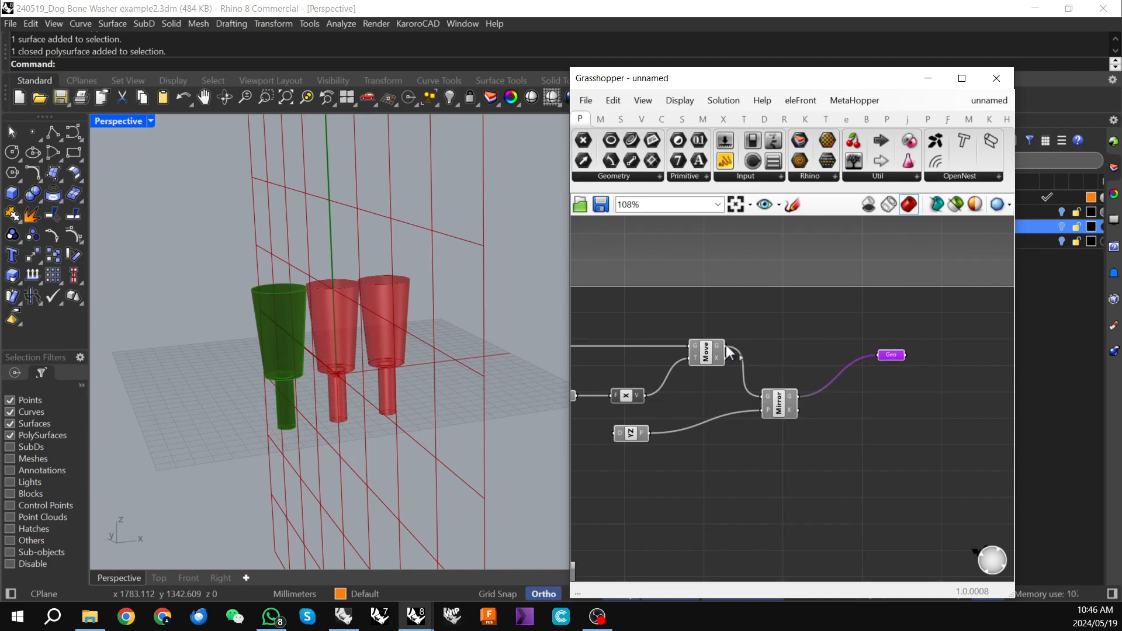
left_click_drag(726, 345, 903, 350, "shift")
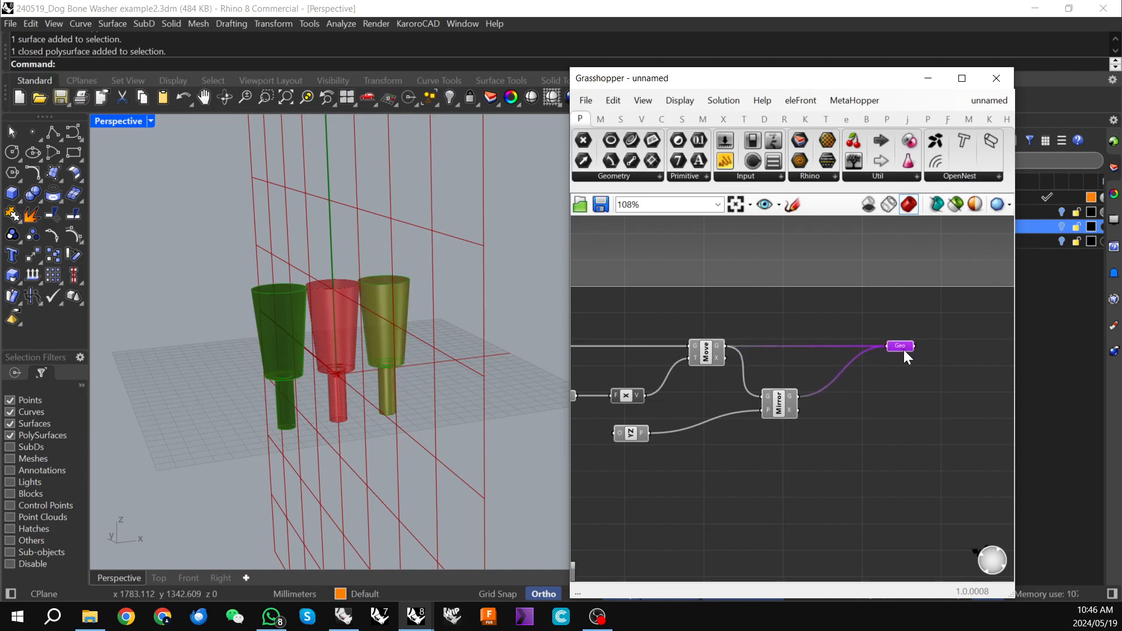
- Turn off the preview of all components before the collecting Geometry parameter
scroll(902, 350, "down", 3)
left_click_drag(608, 284, 868, 436)
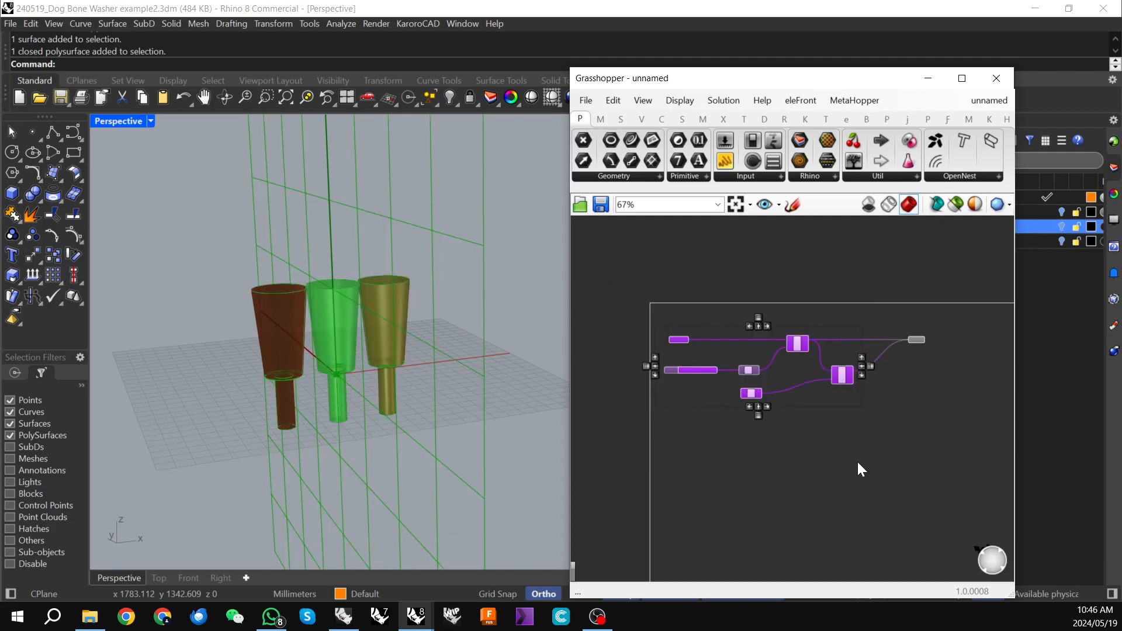
right_click(856, 385)
left_click(889, 413)
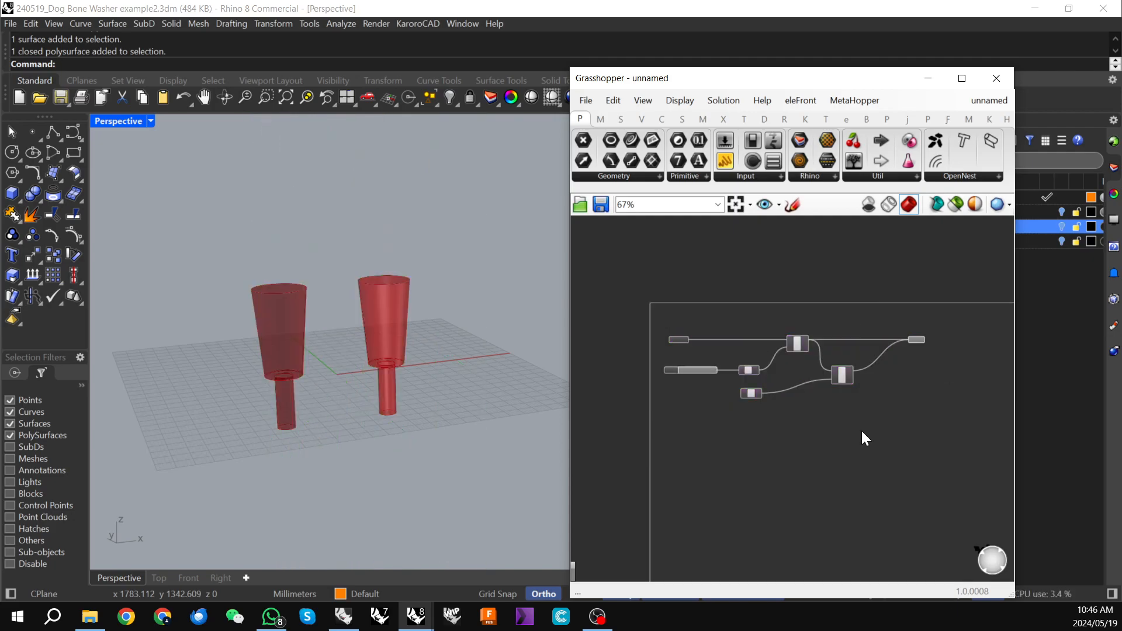
- Examine the two clearance solids in the viewport and the Clearance, Move and Mirror part of the definition
scroll(335, 323, "down", 2)
right_click_drag(336, 323, 312, 311)
scroll(298, 366, "up", 7)
scroll(257, 392, "down", 2)
scroll(696, 354, "up", 5)
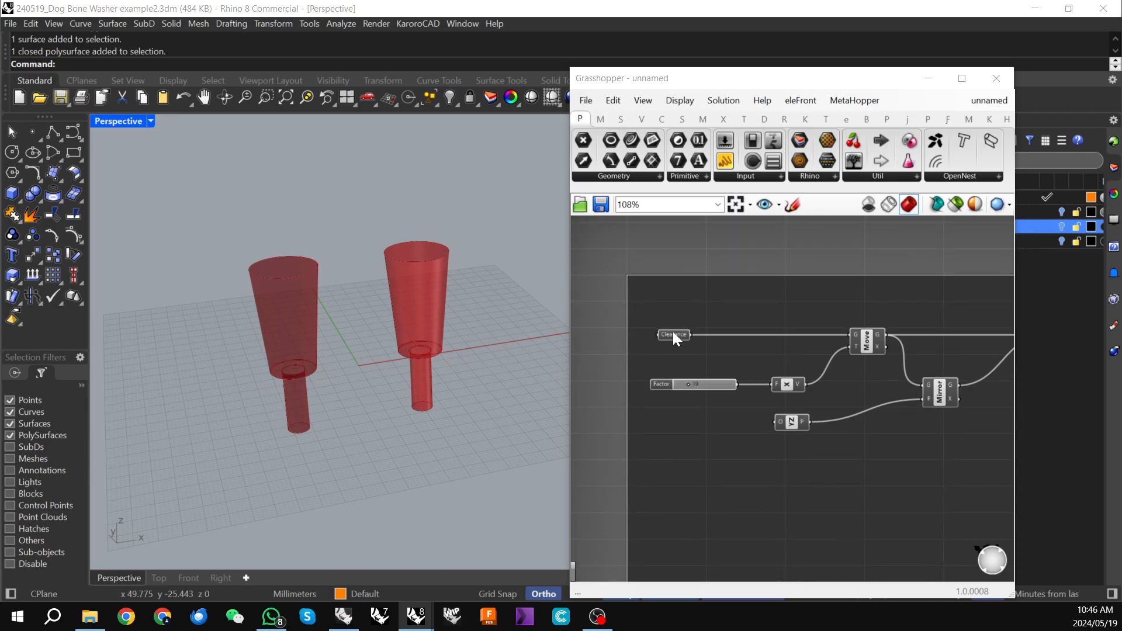
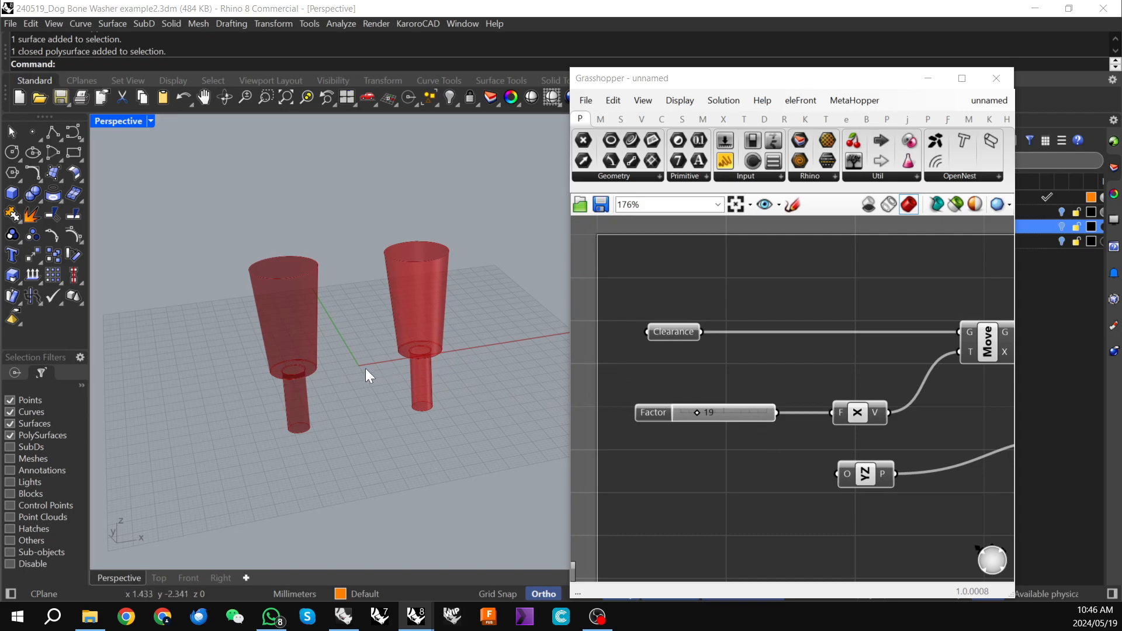
scroll(364, 362, "down", 2)
scroll(731, 453, "down", 2)
right_click_drag(733, 457, 714, 388)
scroll(734, 394, "down", 1)
- Add a second Geometry parameter on the canvas below the YZ Plane component
left_click_drag(789, 82, 701, 56)
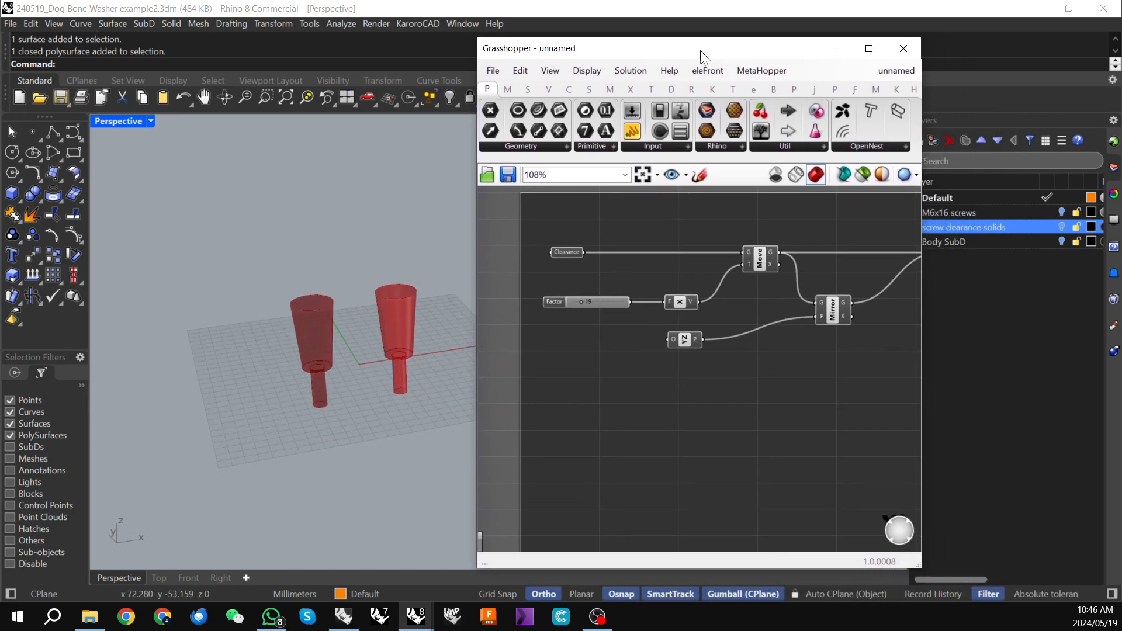
scroll(704, 374, "down", 1)
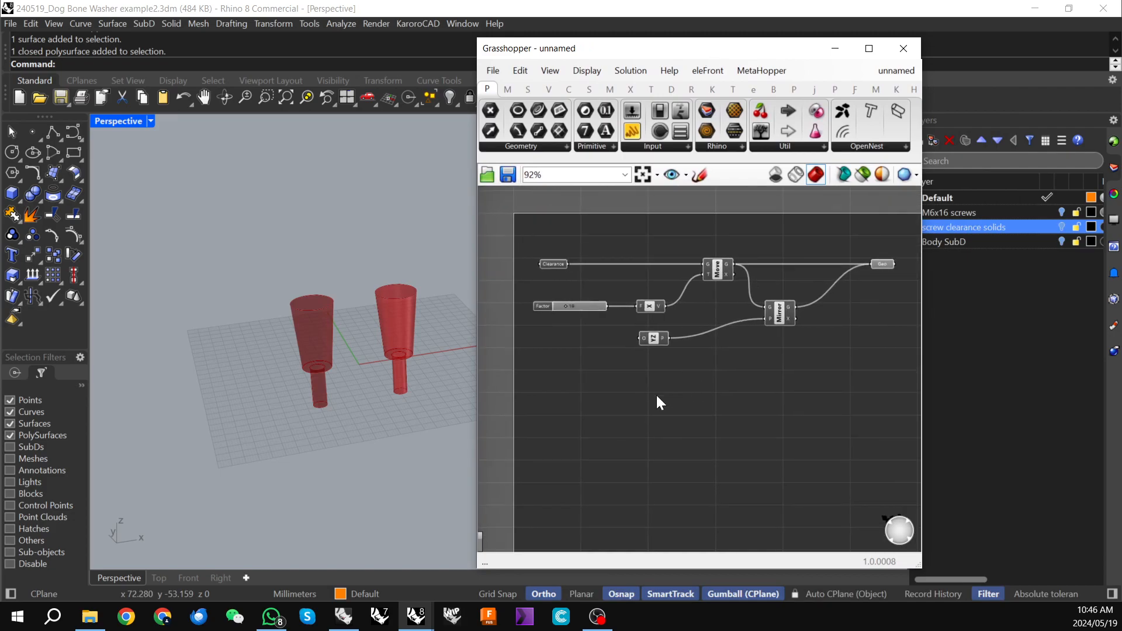
double_click(641, 398)
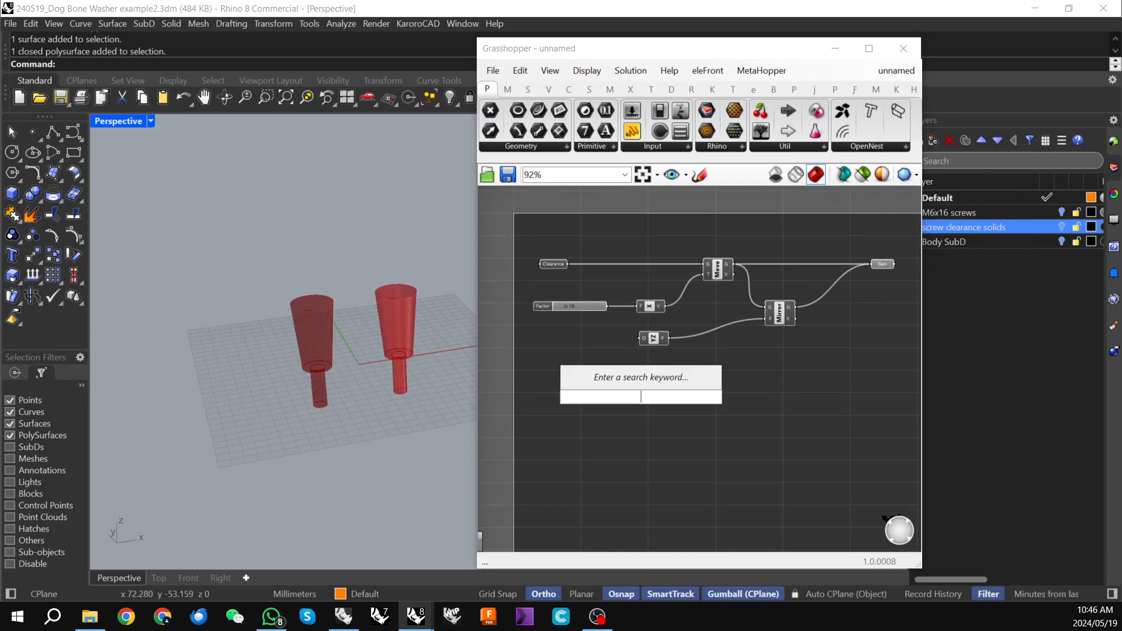
type("geo")
key("Return")
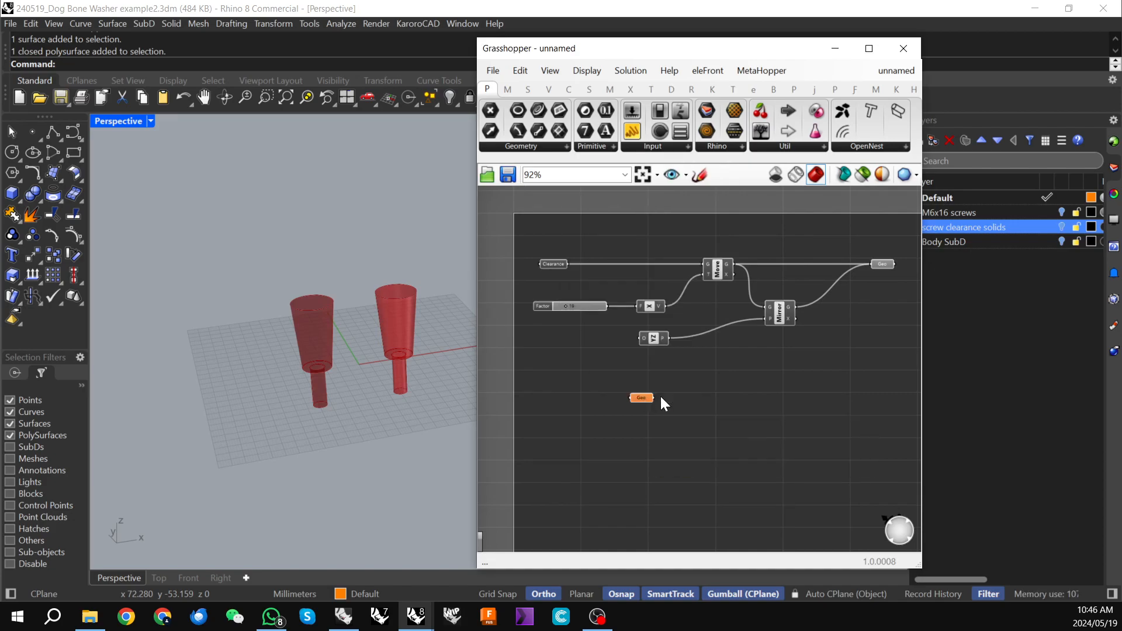
left_click_drag(639, 398, 627, 400)
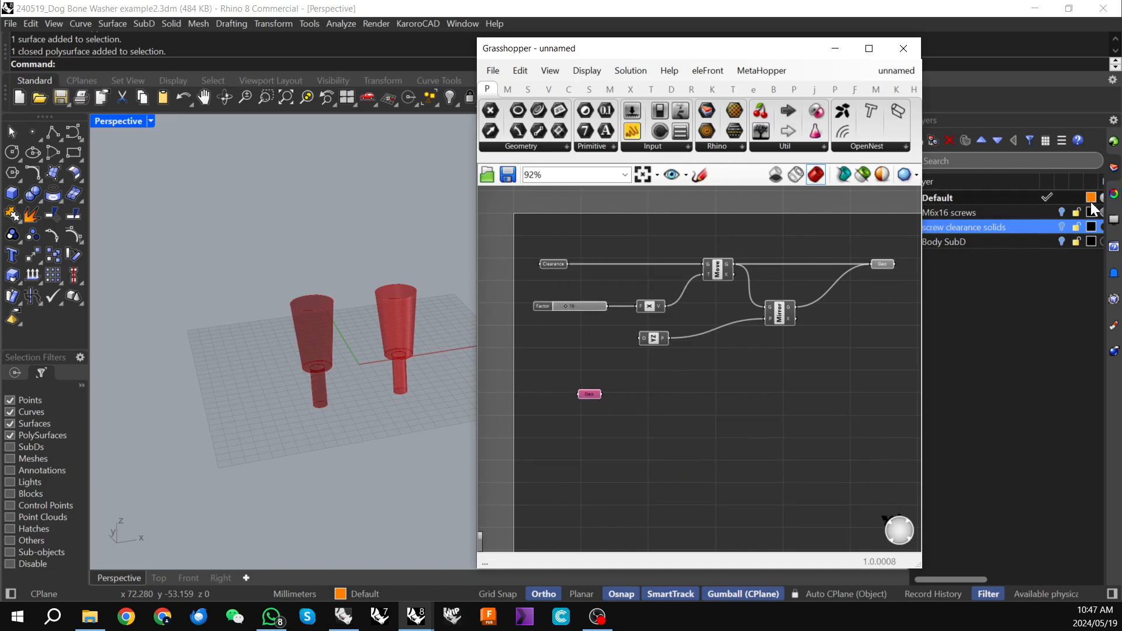
- Show the M6x16 screws layer, rename the new Geometry parameter as Screw and assign the screw model to it
left_click(1061, 212)
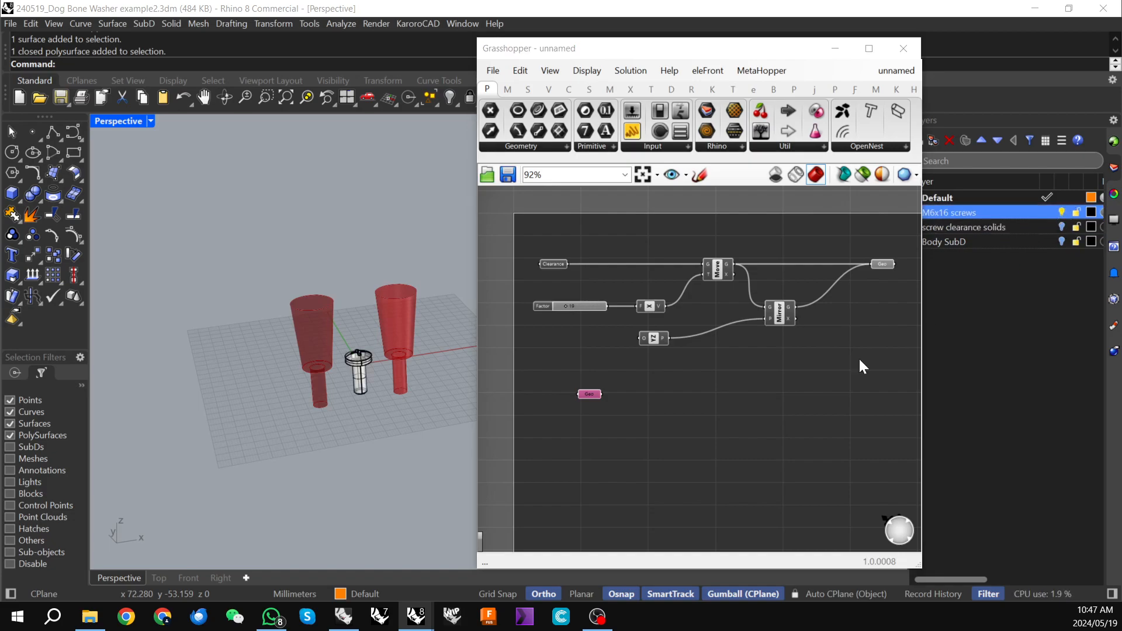
scroll(362, 374, "up", 2)
scroll(588, 395, "up", 3)
right_click(588, 395)
left_click_drag(615, 322, 628, 323)
type("Screw")
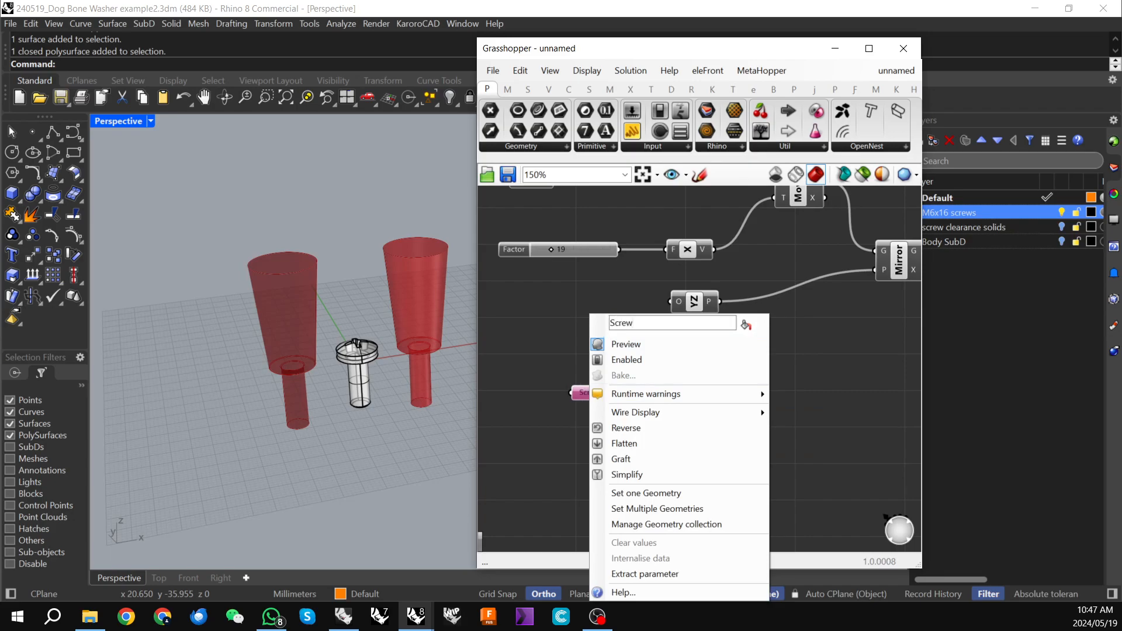
left_click(635, 494)
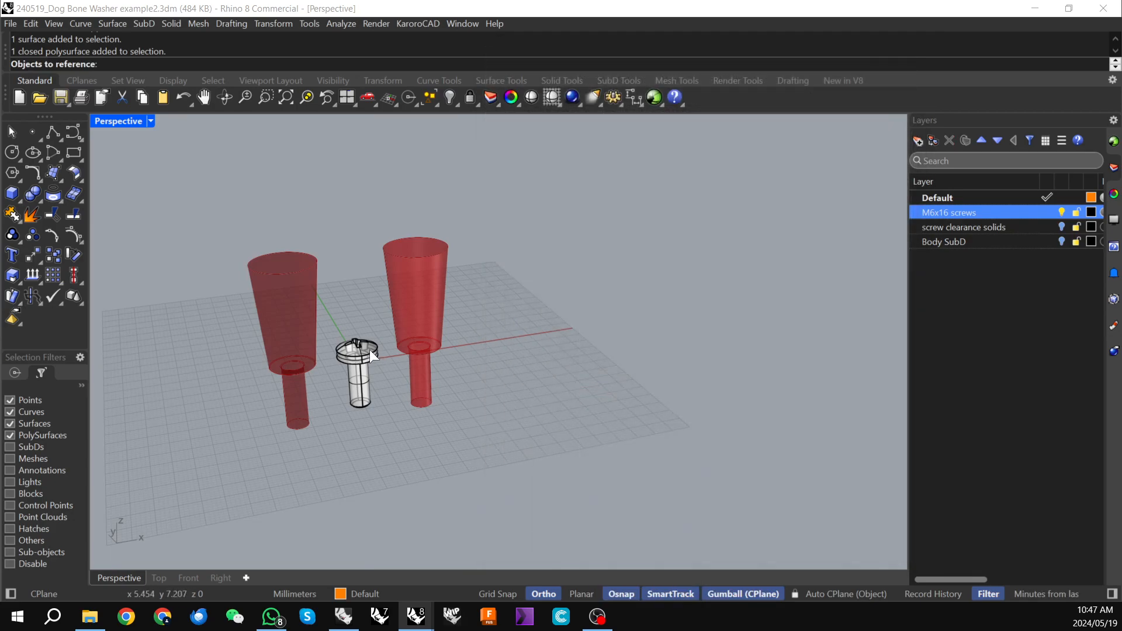
left_click(368, 350)
right_click_drag(627, 402, 634, 397)
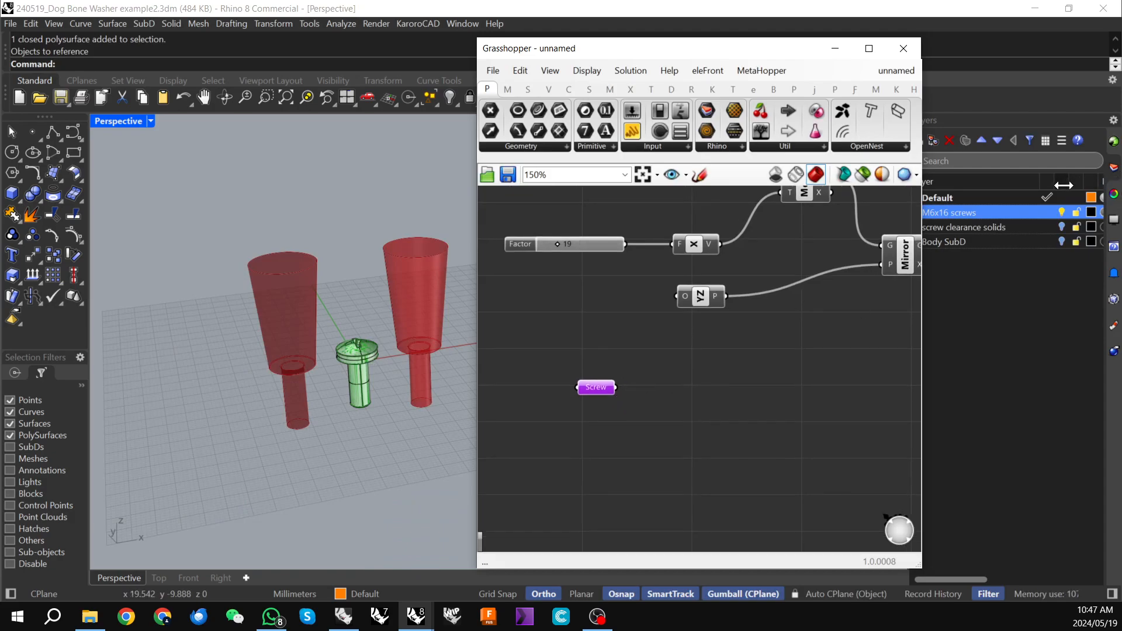
- Duplicate the Move component below the original with its Unit X input and connect the Screw parameter as its geometry
scroll(686, 398, "down", 1)
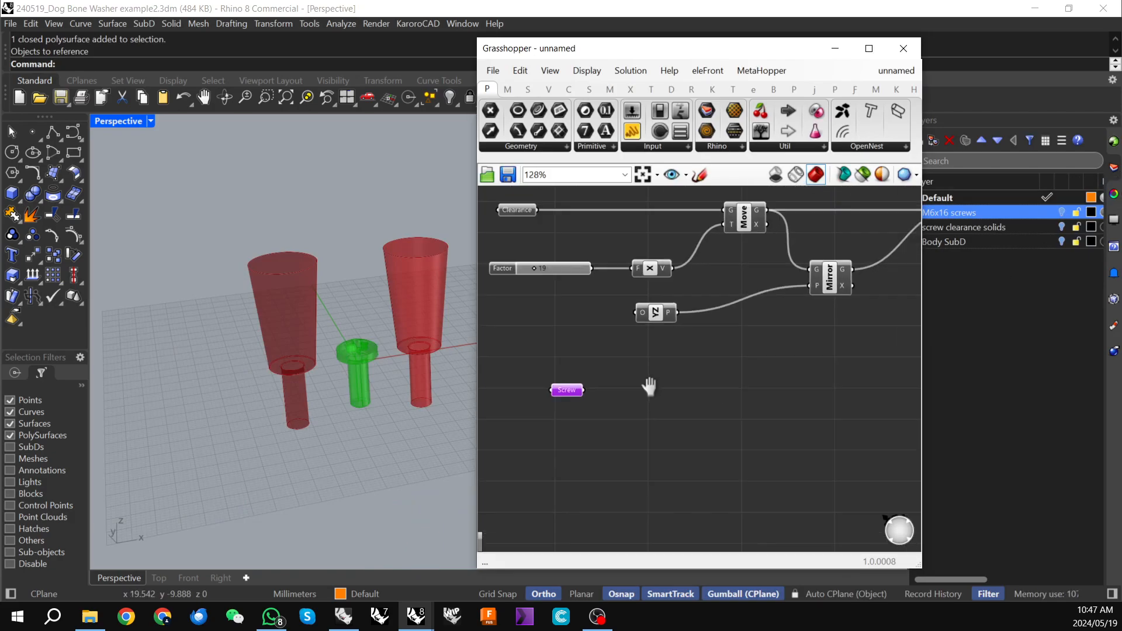
left_click_drag(582, 380, 568, 386)
right_click_drag(646, 363, 638, 374)
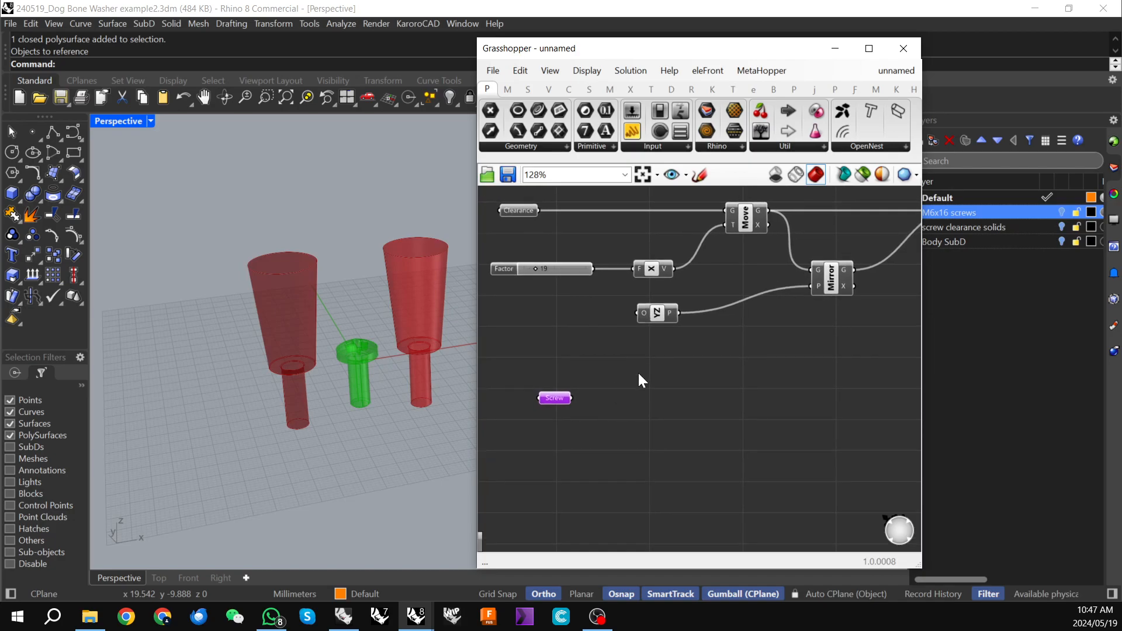
left_click(745, 221)
scroll(719, 403, "down", 1)
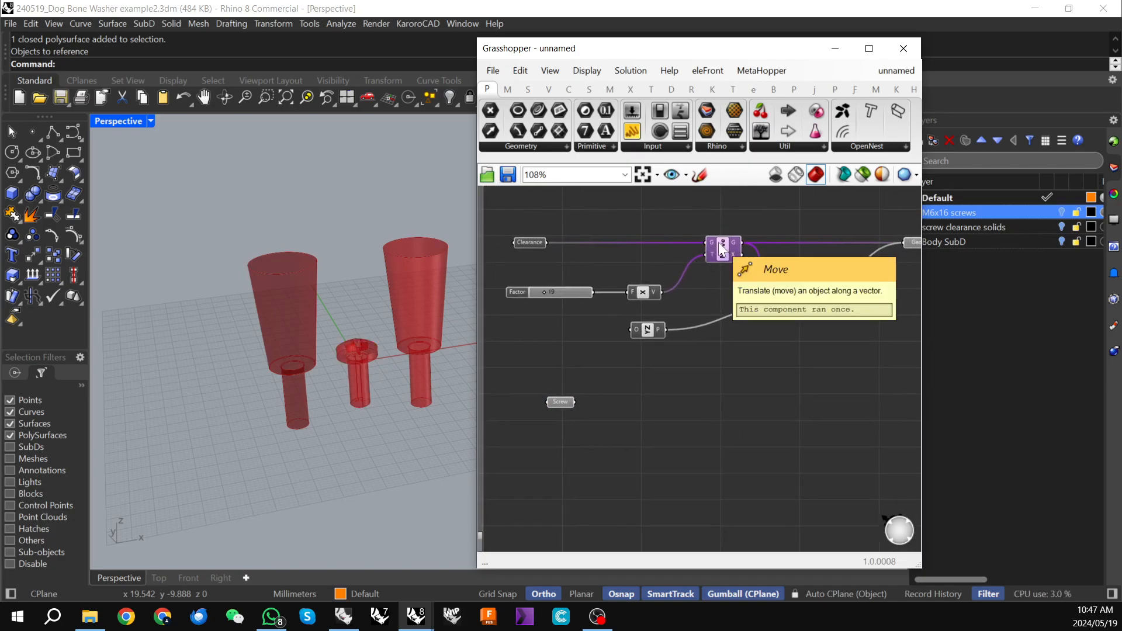
left_click_drag(721, 248, 734, 378, "alt")
scroll(622, 400, "up", 1)
left_click_drag(583, 388, 751, 355)
left_click(560, 389)
left_click_drag(560, 388, 546, 350)
left_click(772, 360)
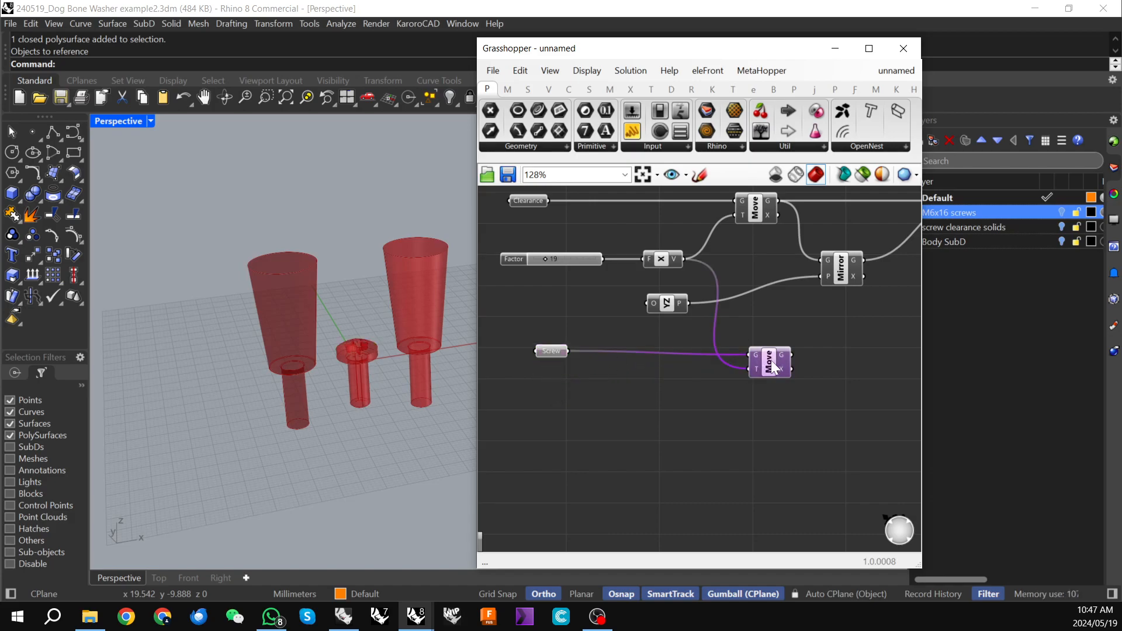
- Turn on the preview of the duplicated Move component and adjust the Screw parameter's position on the canvas
right_click(776, 419)
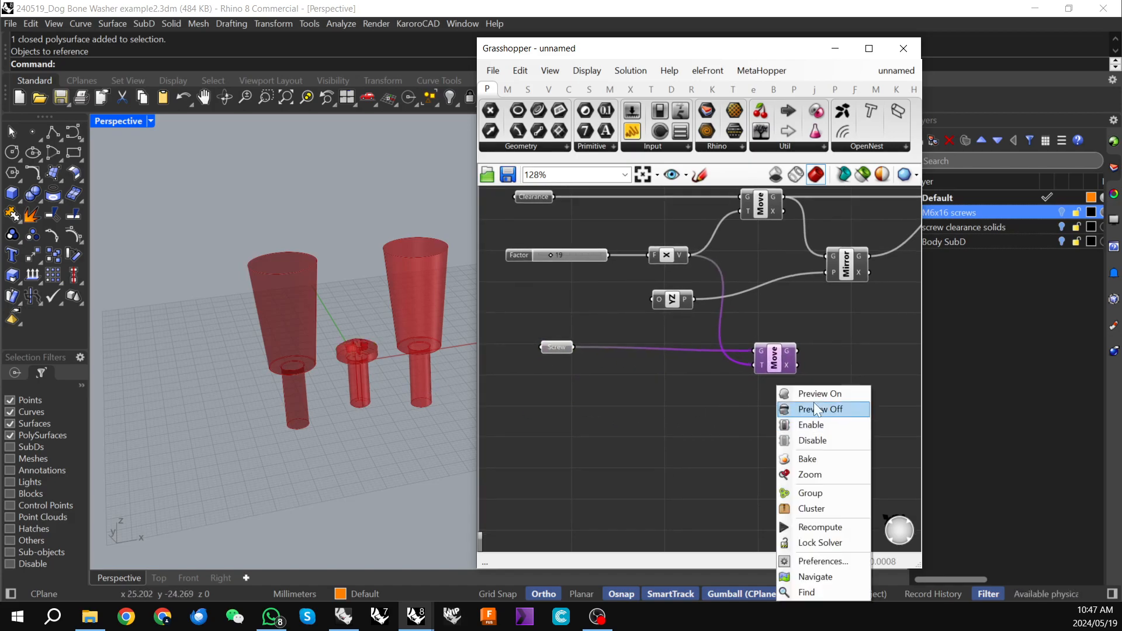
left_click(821, 394)
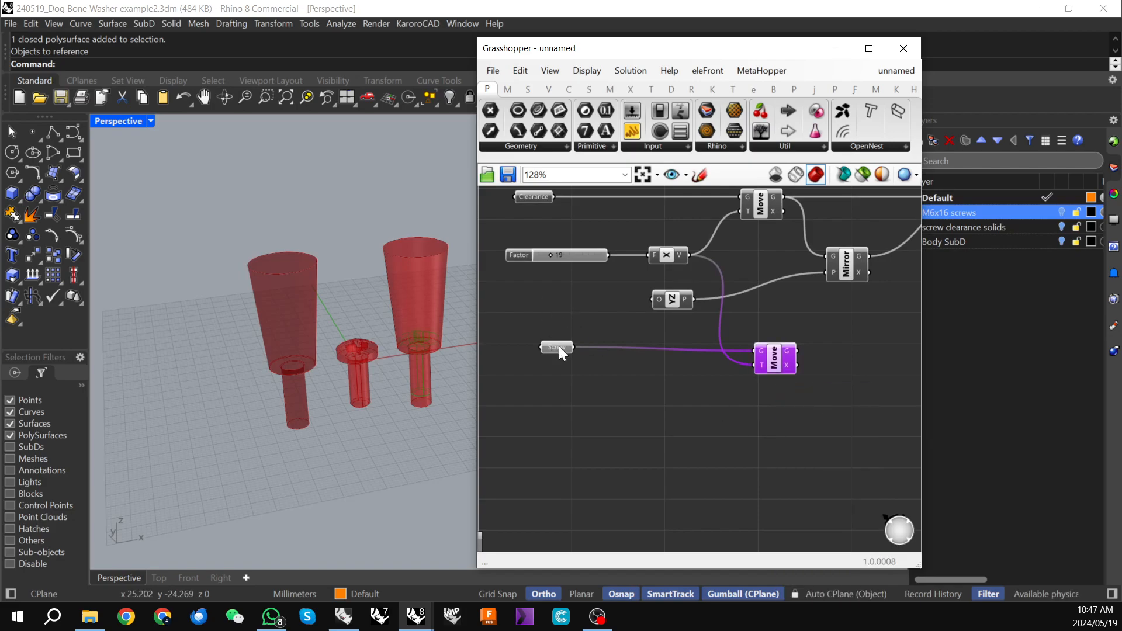
left_click_drag(559, 346, 556, 353)
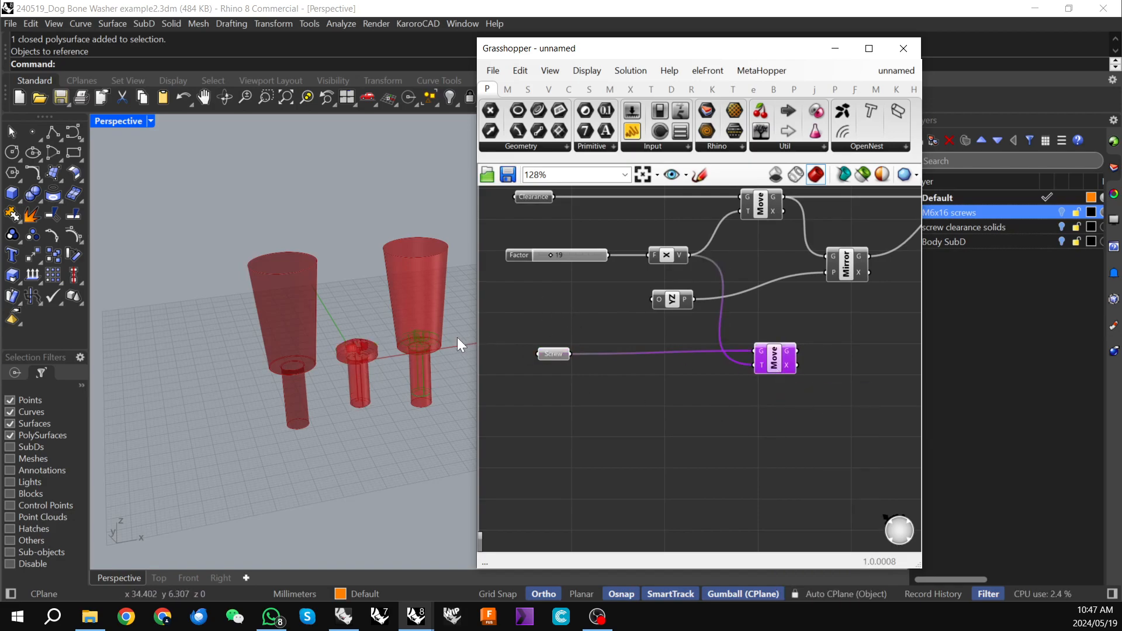
right_click_drag(744, 424, 733, 403)
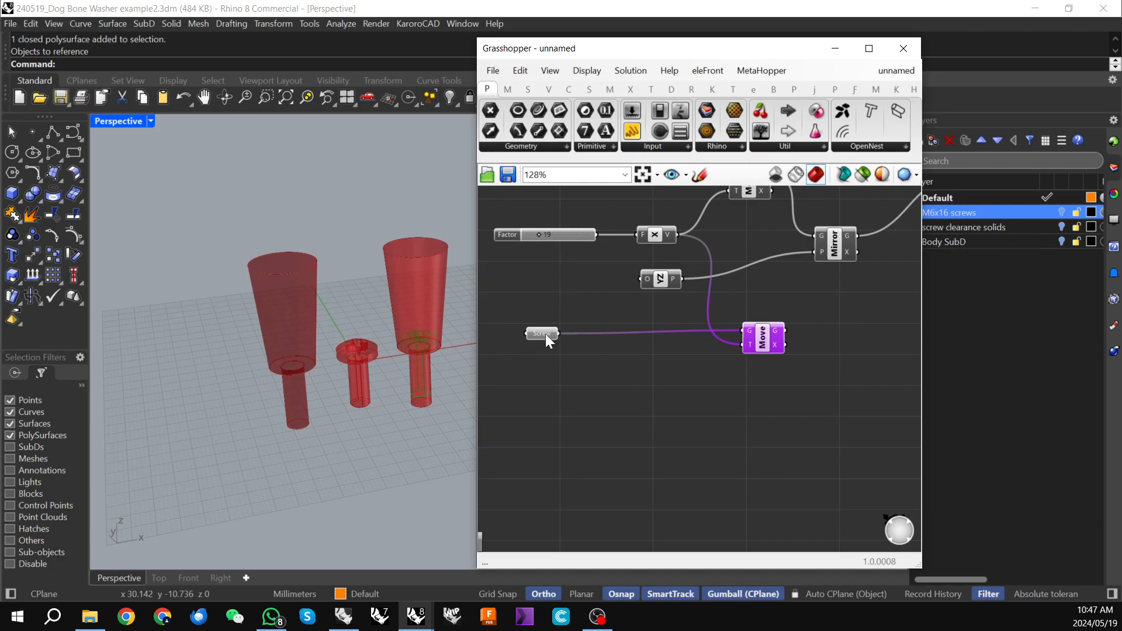
left_click_drag(545, 335, 534, 331)
right_click_drag(704, 390, 675, 389)
left_click_drag(730, 337, 735, 336)
right_click_drag(740, 366, 714, 363)
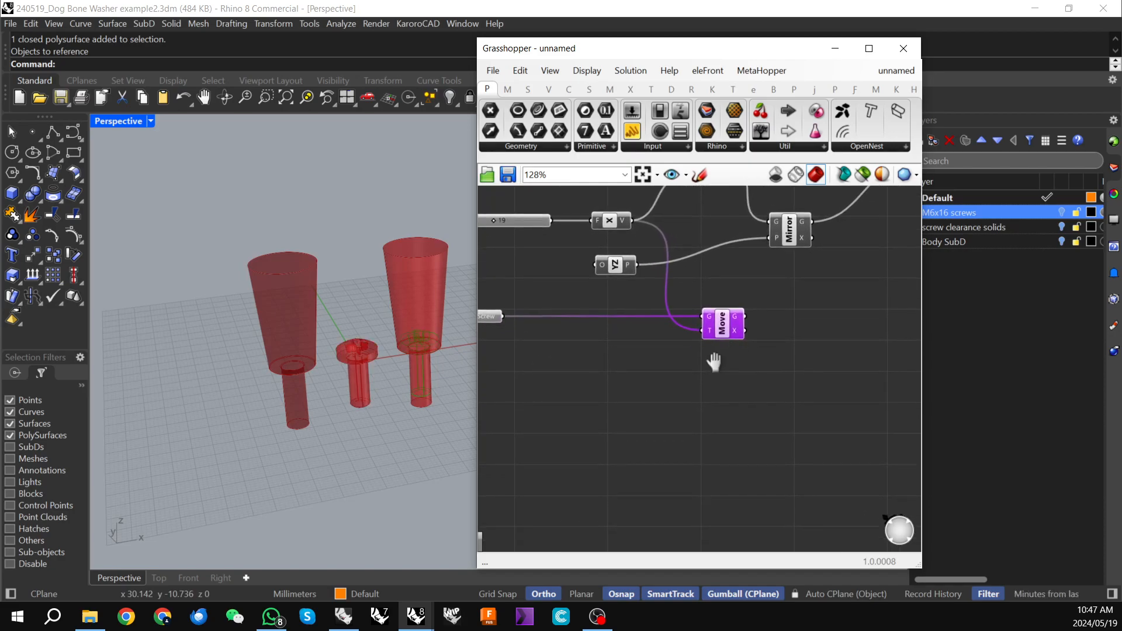
- Add a Negative component below the duplicated Move and connect the Unit X vector output to its input
double_click(641, 393)
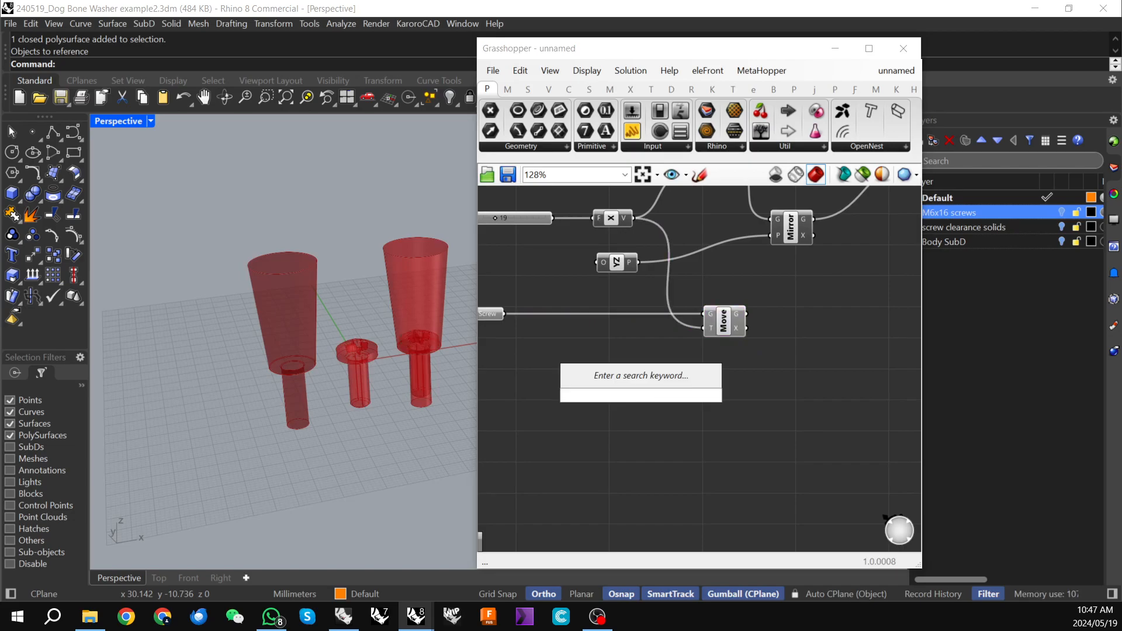
type("neg")
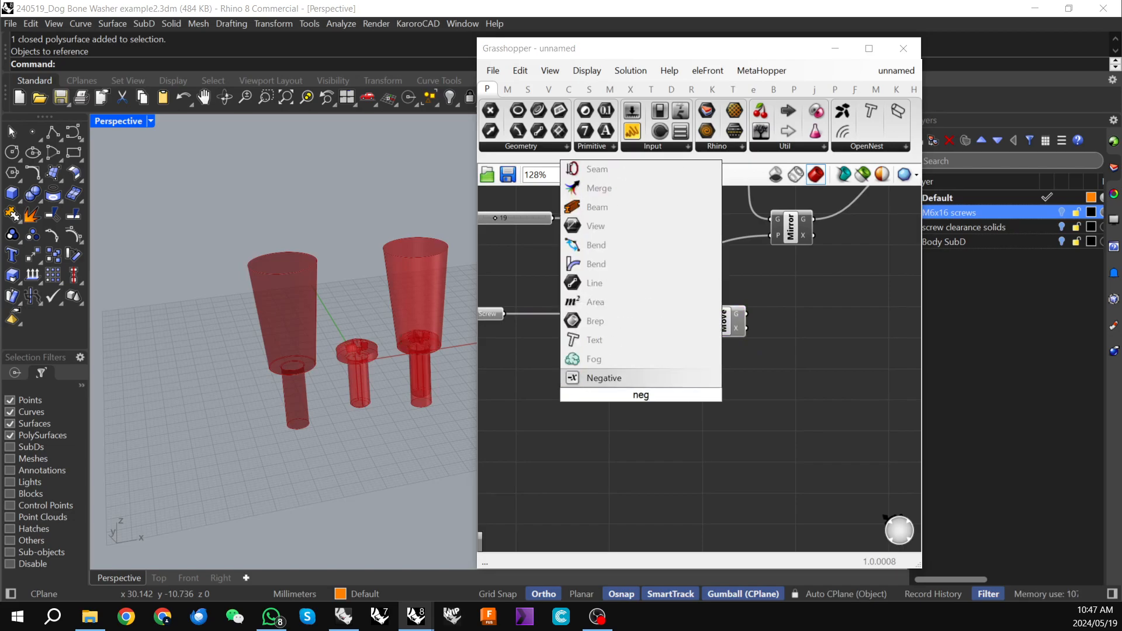
left_click(611, 376)
left_click_drag(644, 220, 635, 397)
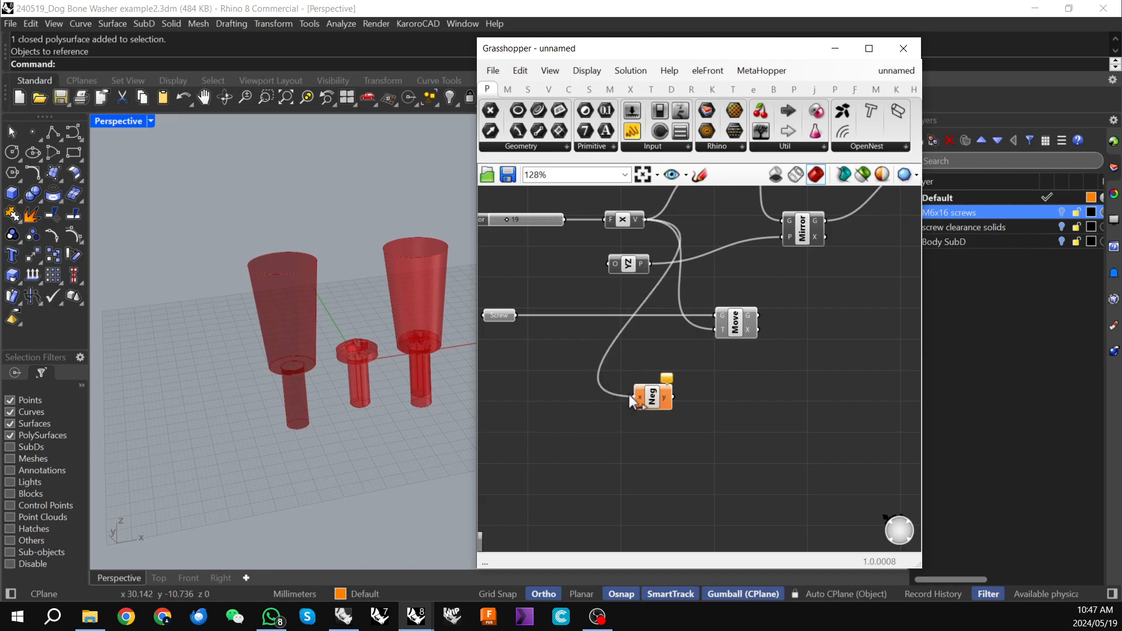
- Duplicate the screw's Move component directly below it, using the Negative output as its translation vector
left_click(734, 327)
left_click_drag(734, 327, 736, 394, "alt")
left_click_drag(662, 405, 670, 403)
left_click_drag(702, 276, 806, 454)
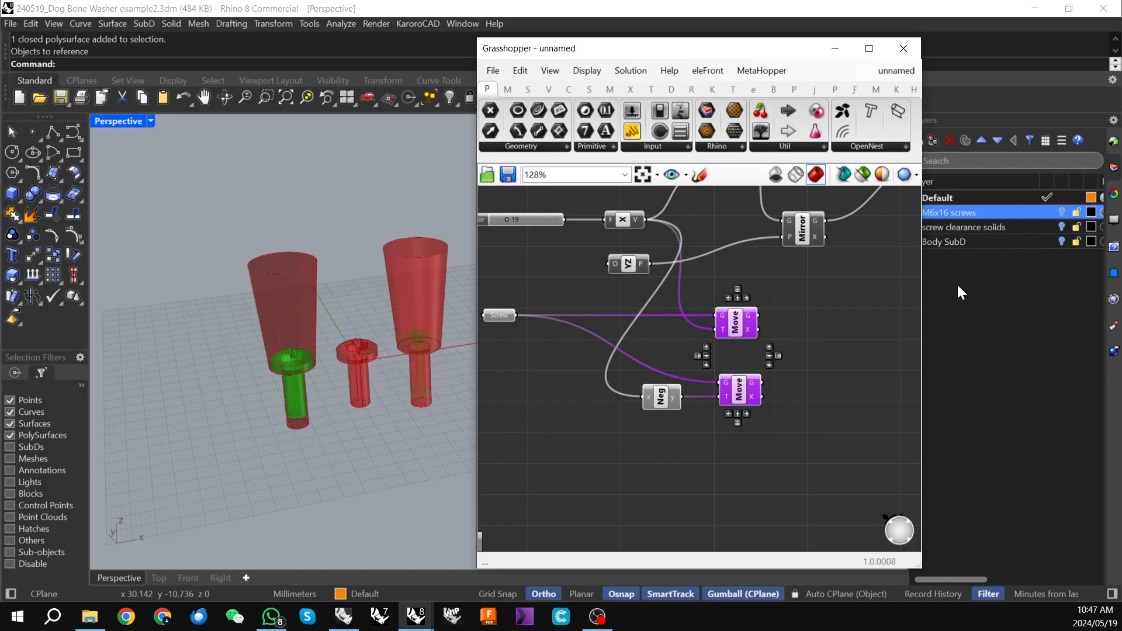
- Turn off the preview of the Clearance and Screw parameters, the Unit X, YZ Plane and Negative components
scroll(732, 423, "down", 1)
left_click(685, 472)
scroll(677, 470, "down", 1)
right_click_drag(674, 469, 692, 461)
left_click_drag(542, 206, 727, 451)
right_click(755, 475)
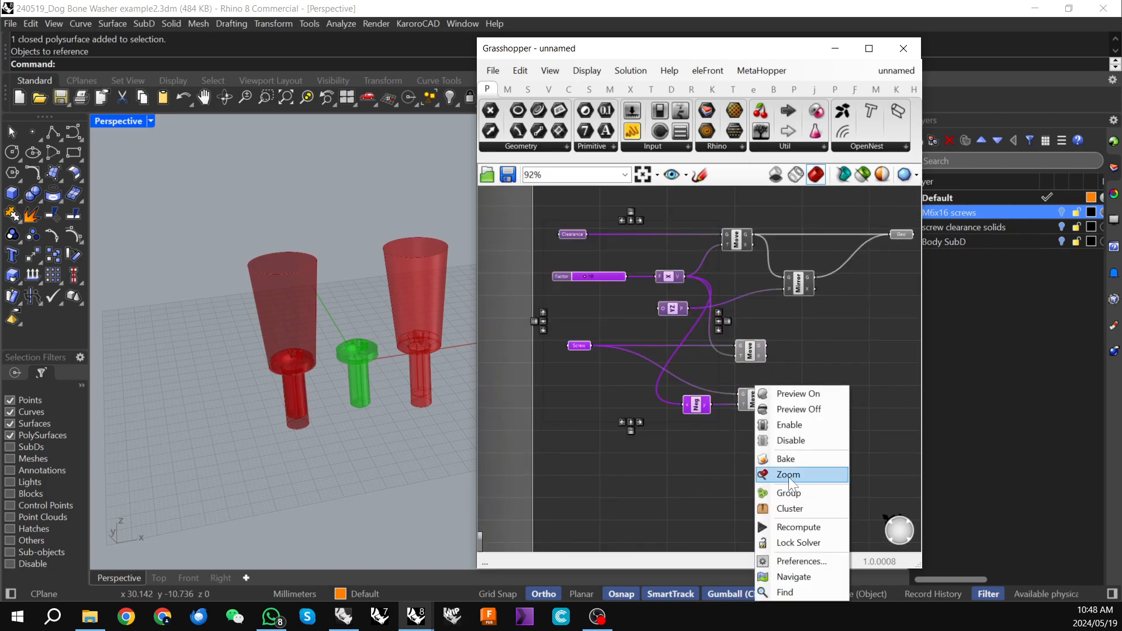
left_click(829, 408)
left_click(766, 466)
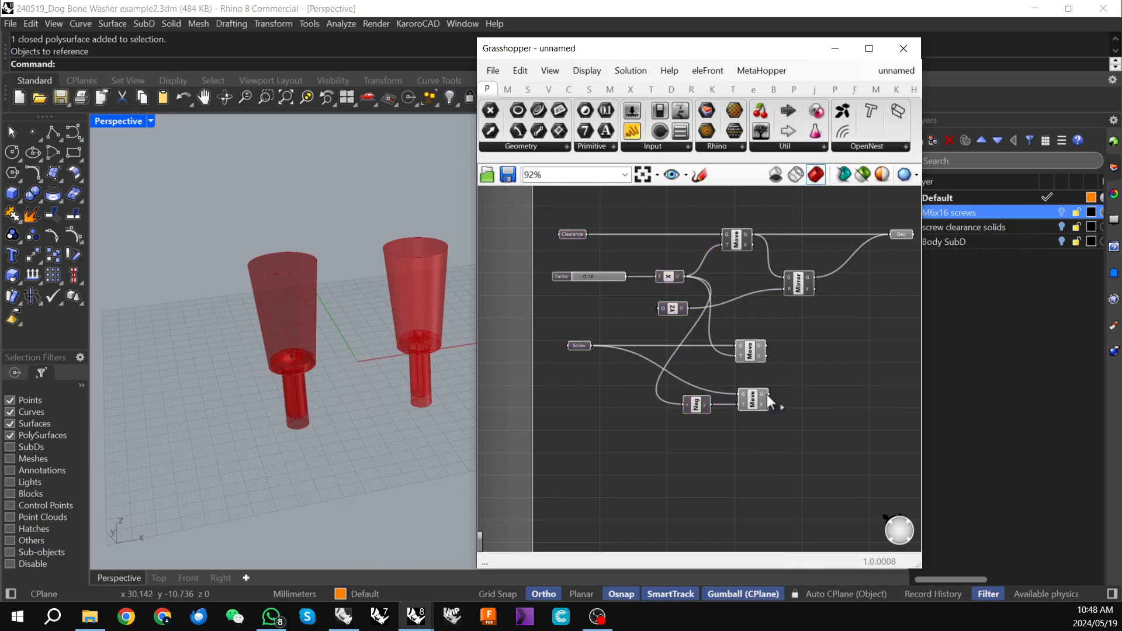
- Add a Geometry parameter beside the two screw Move components and connect both geometry outputs to it
scroll(300, 377, "up", 5)
right_click_drag(300, 377, 294, 367)
scroll(176, 367, "down", 5)
right_click_drag(176, 367, 255, 358)
scroll(784, 374, "up", 1)
right_click_drag(784, 374, 680, 351)
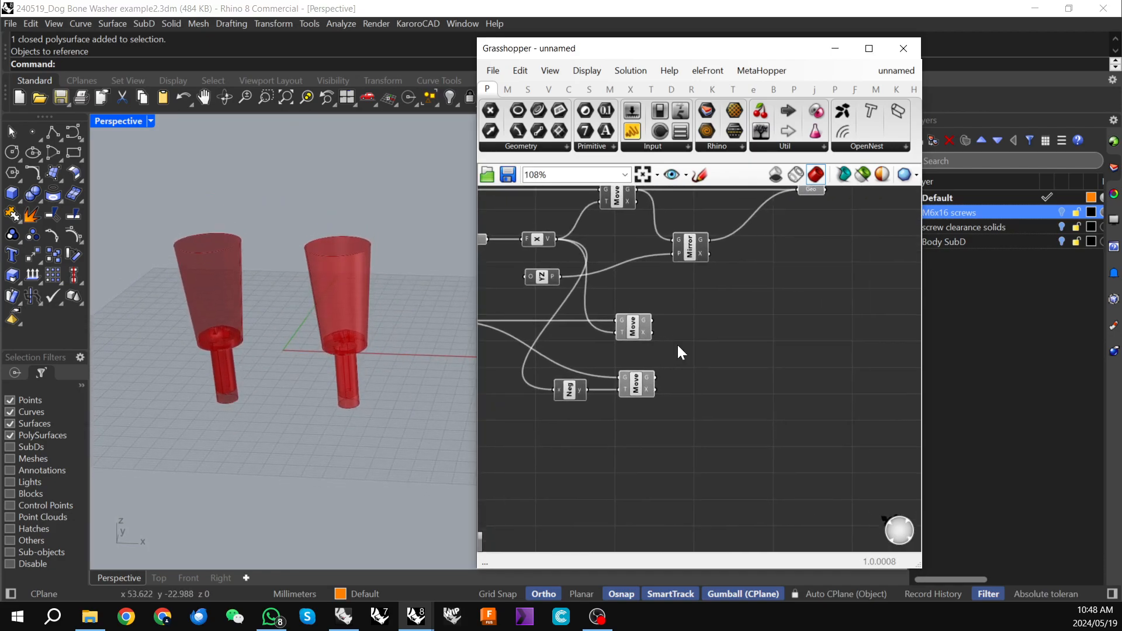
double_click(801, 343)
type("geo")
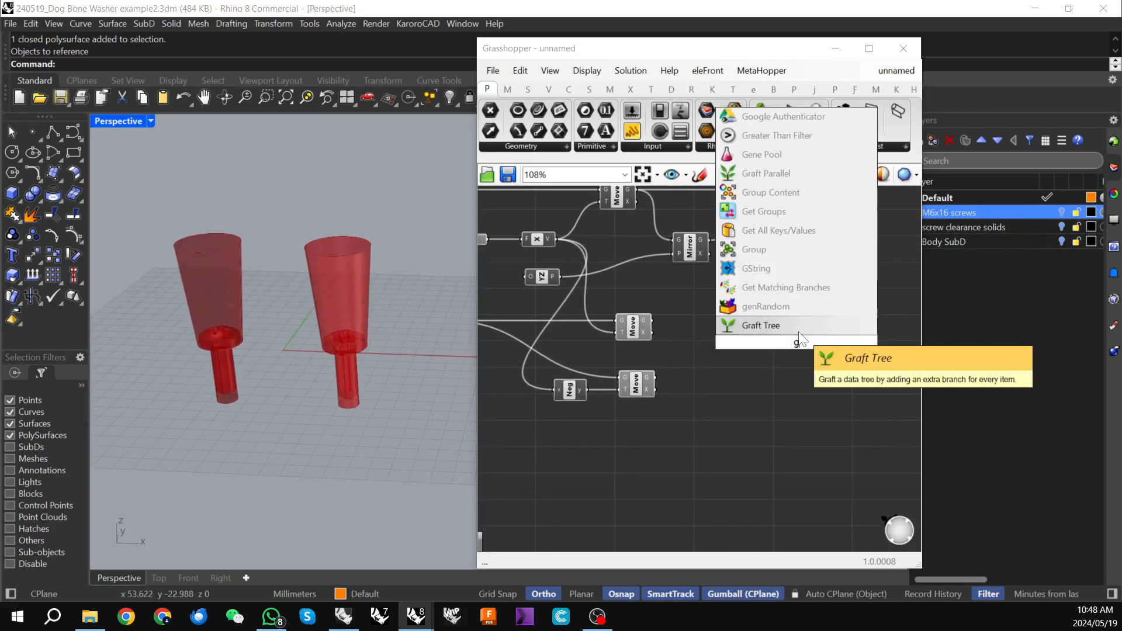
left_click(766, 322)
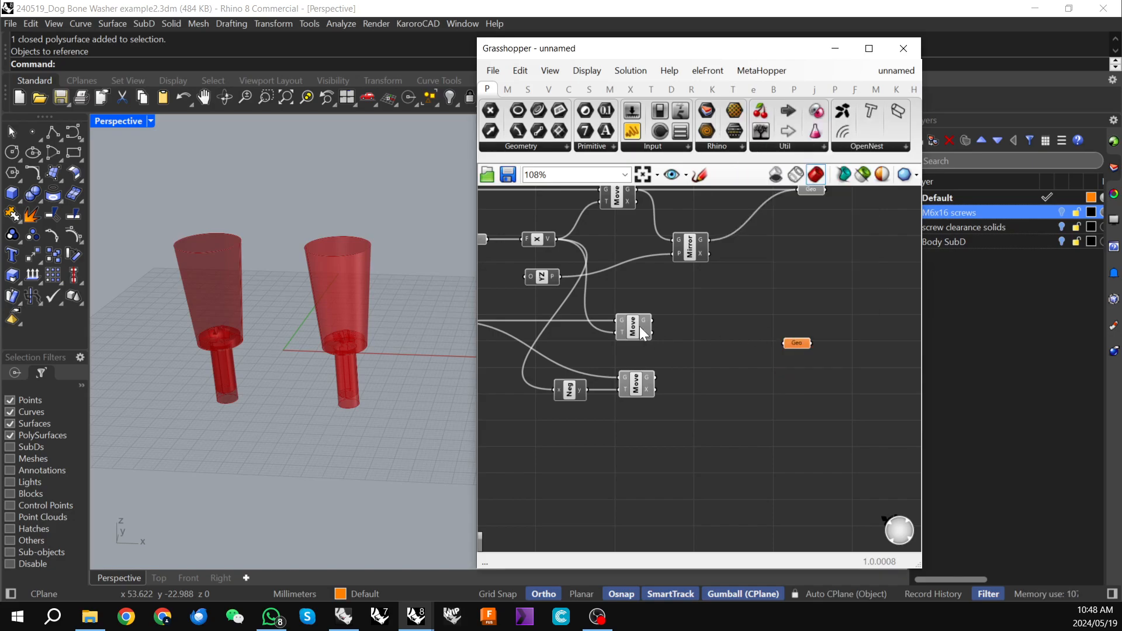
left_click_drag(653, 321, 763, 348)
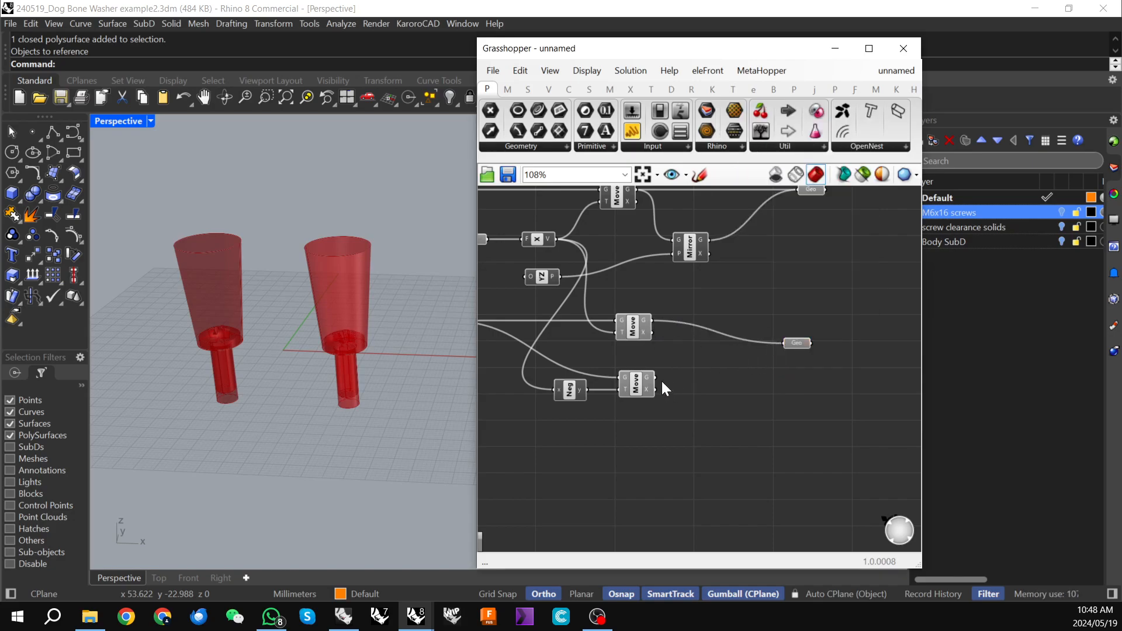
left_click_drag(657, 376, 816, 323, "shift")
left_click(799, 343)
- Turn off the preview of all components upstream of the two Geometry parameters
scroll(816, 322, "down", 3)
right_click_drag(759, 349, 773, 341)
left_click_drag(604, 220, 783, 408)
right_click(805, 416)
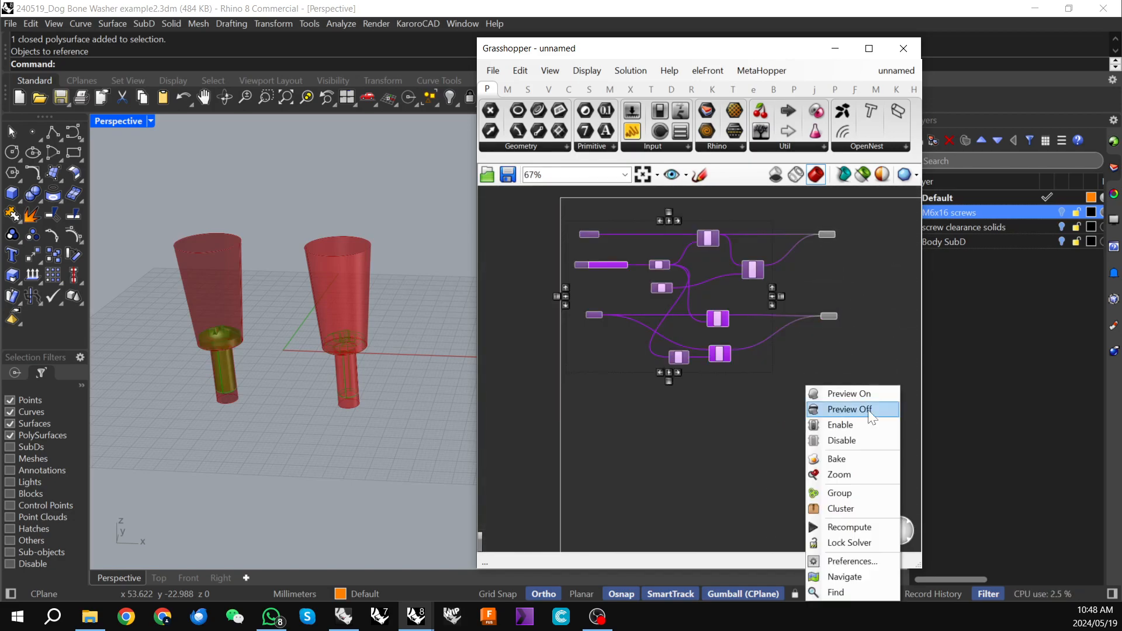
left_click(869, 409)
left_click(783, 445)
right_click_drag(363, 351, 270, 347)
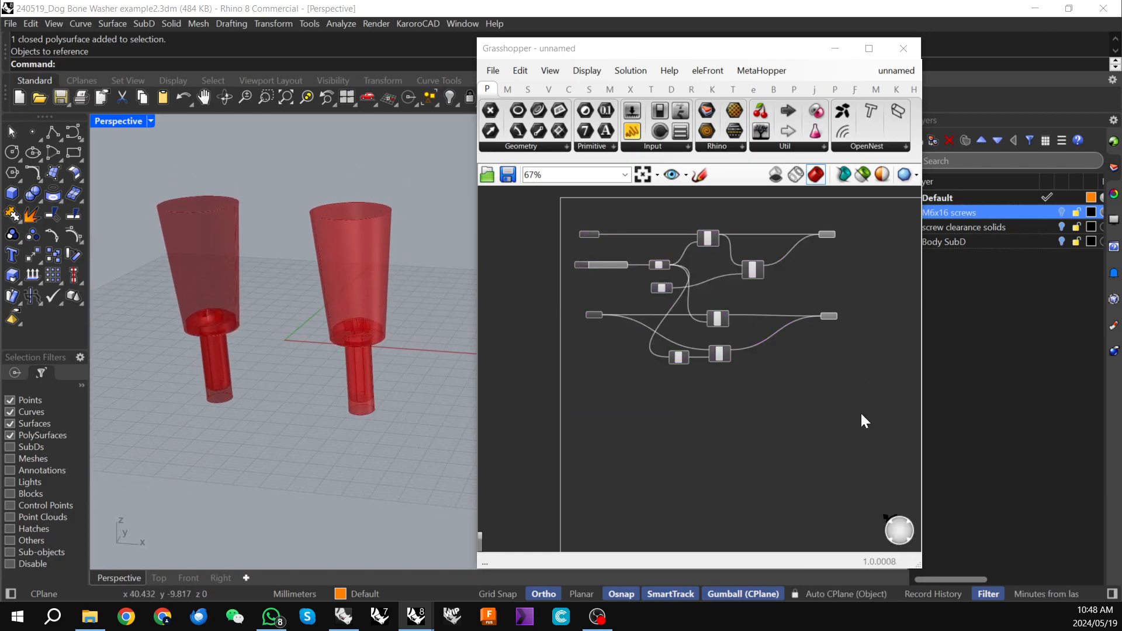
- Show the Body SubD layer and view the body together with the clearance solids and screws
scroll(857, 409, "down", 2)
right_click_drag(856, 409, 774, 418)
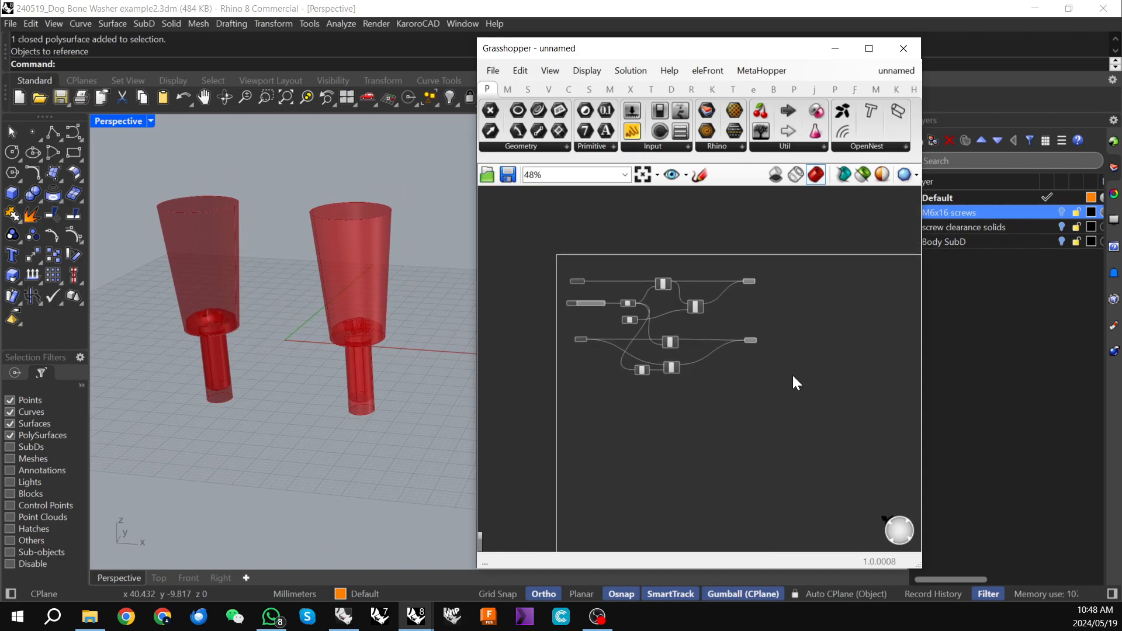
right_click_drag(463, 381, 345, 375)
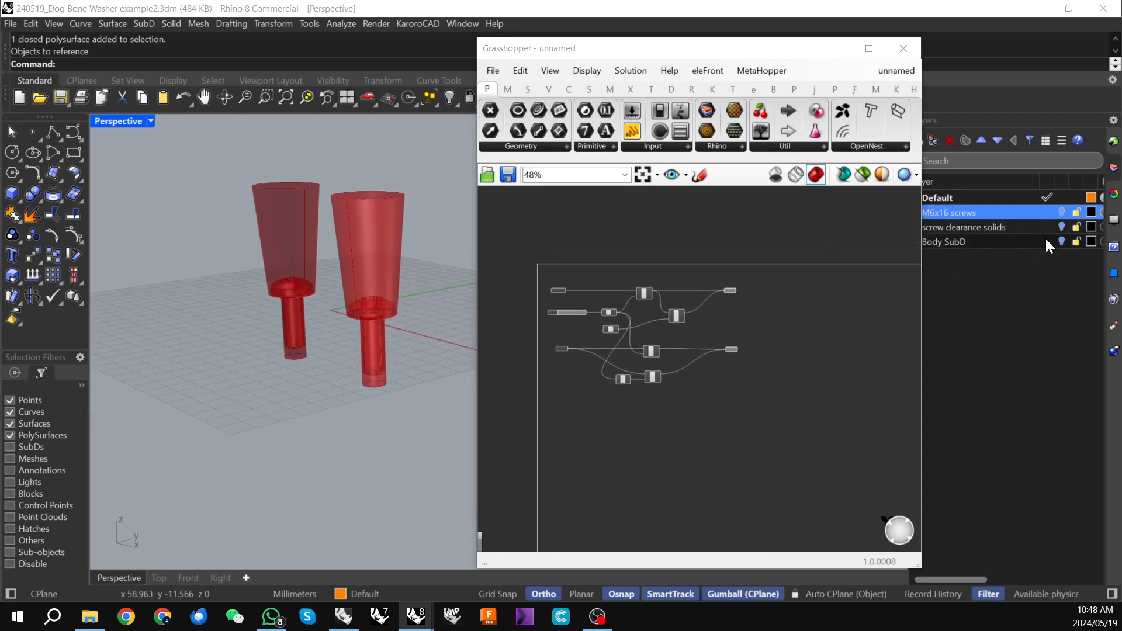
left_click(1062, 241)
scroll(388, 318, "up", 5)
right_click_drag(378, 316, 353, 416)
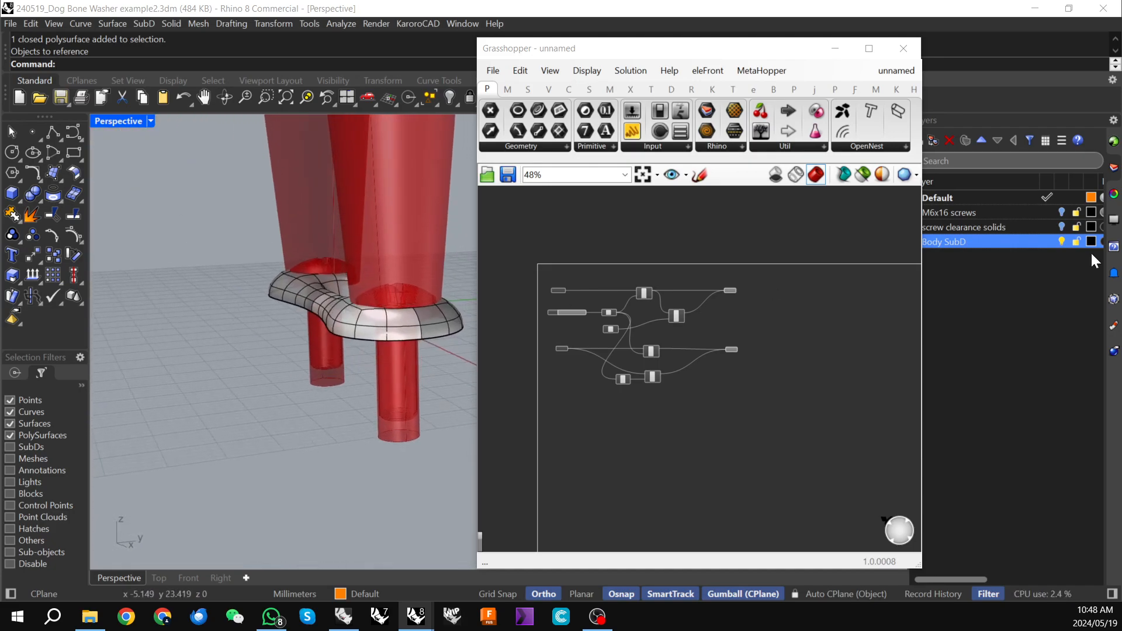
scroll(263, 345, "down", 2)
scroll(263, 346, "down", 1)
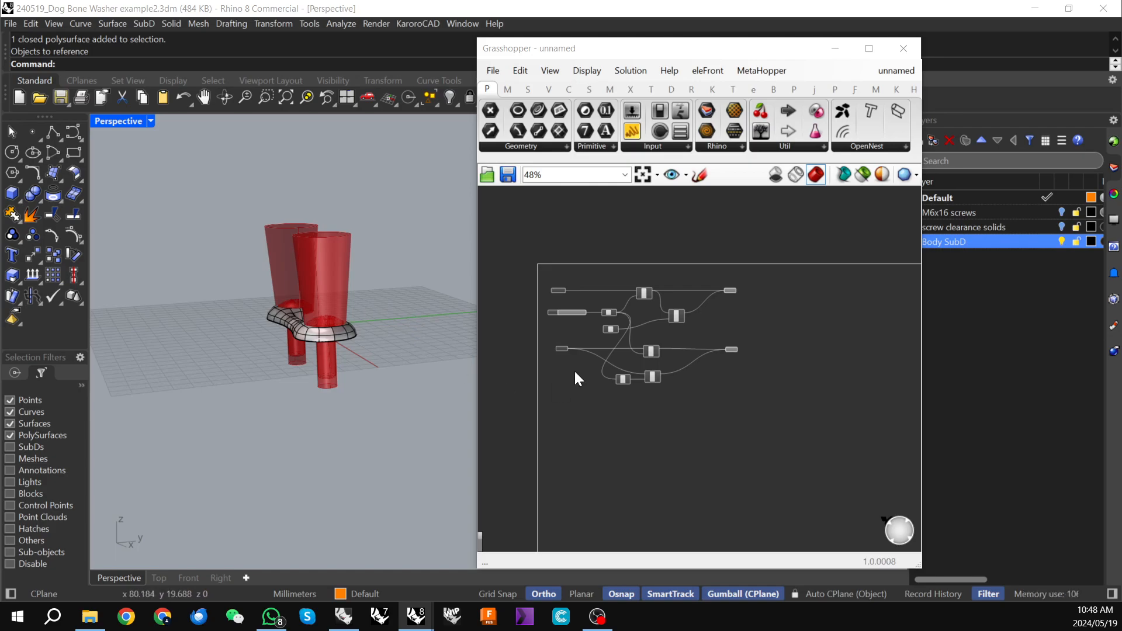
- Add a Move component and place it just below the Geometry parameter that collects the two screws
right_click_drag(692, 415, 716, 408)
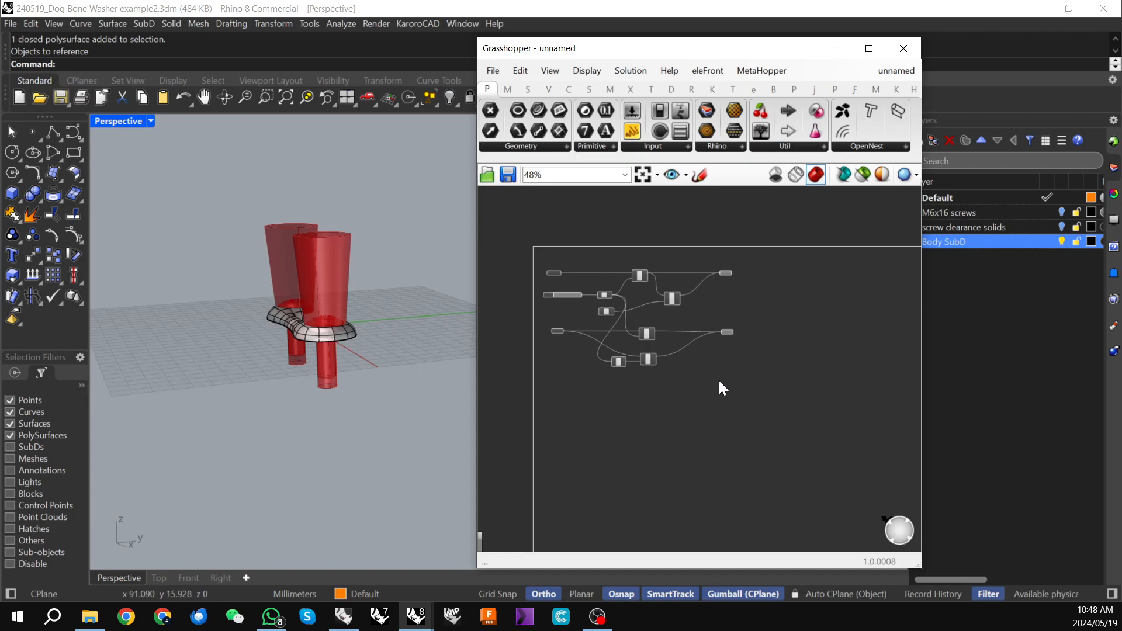
double_click(697, 398)
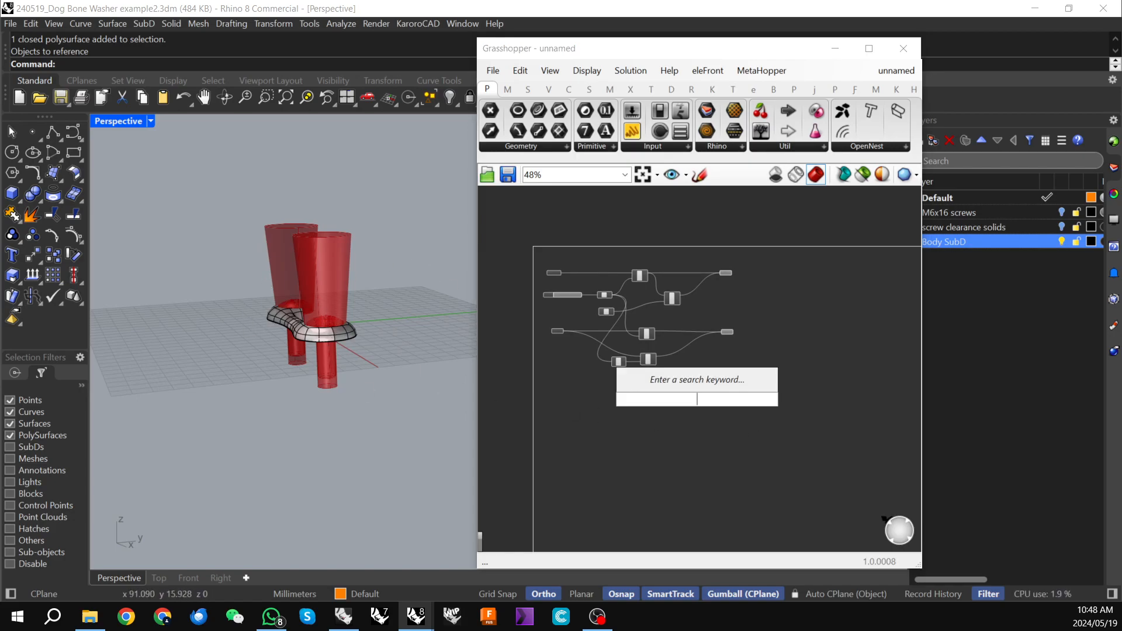
type("move")
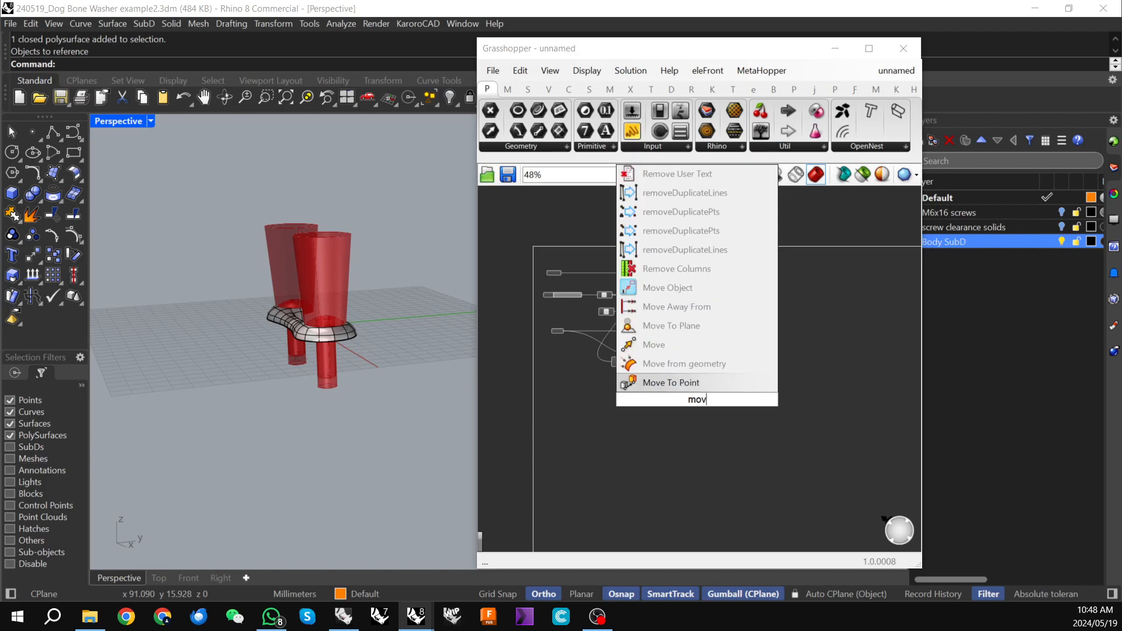
left_click(651, 383)
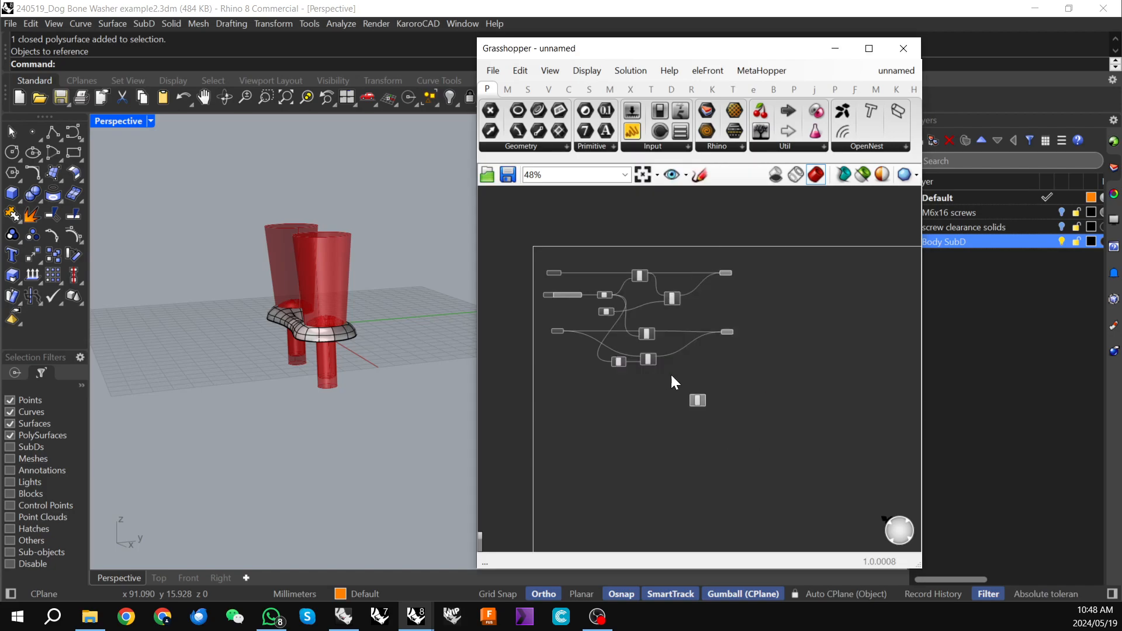
scroll(669, 373, "up", 3)
left_click_drag(713, 409, 754, 350)
scroll(752, 310, "up", 3)
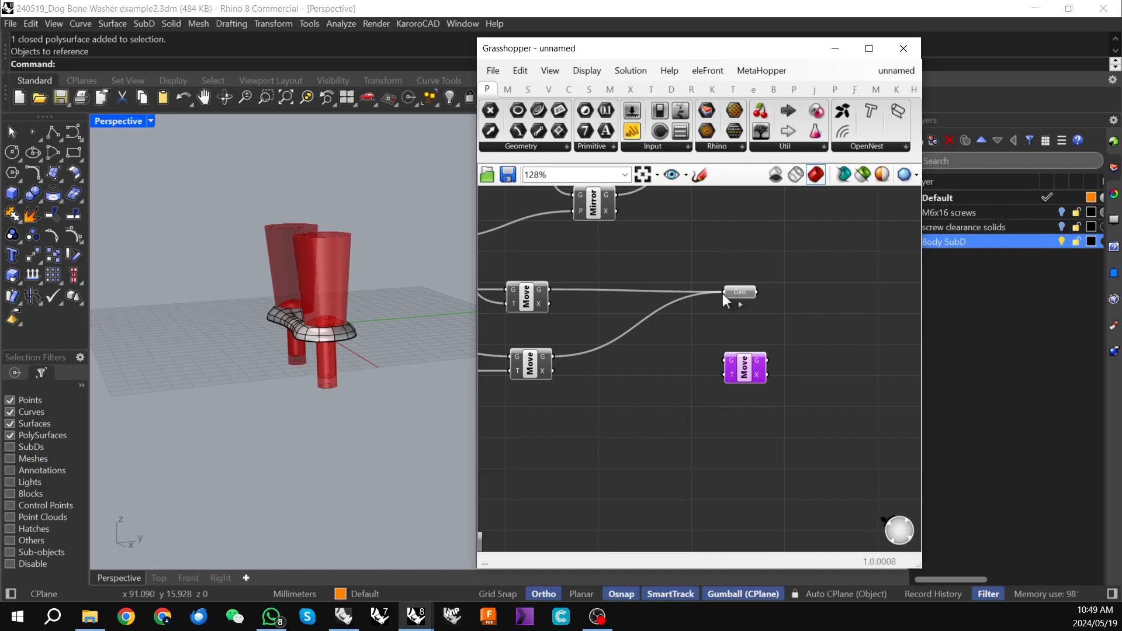
- Transfer the screw Geometry parameter's incoming wires to the new Move's geometry input and delete the parameter
left_click_drag(722, 291, 742, 374, "ctrl+shift")
left_click(742, 293)
key("Delete")
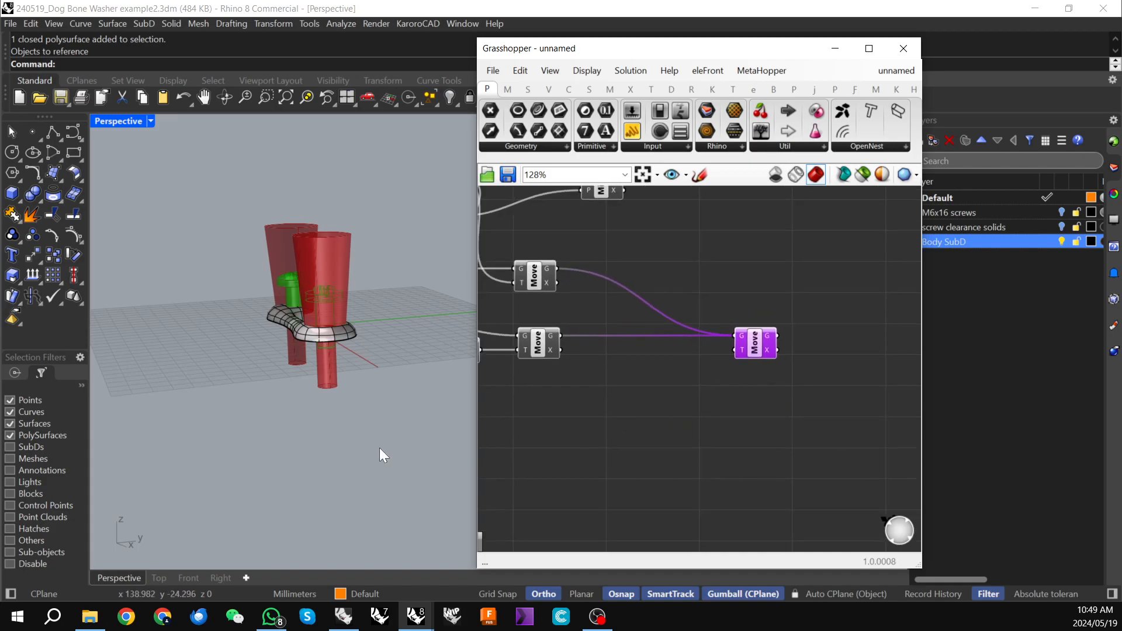
- Add a Unit Y vector component and connect its output to the new Move's translation input
double_click(630, 423)
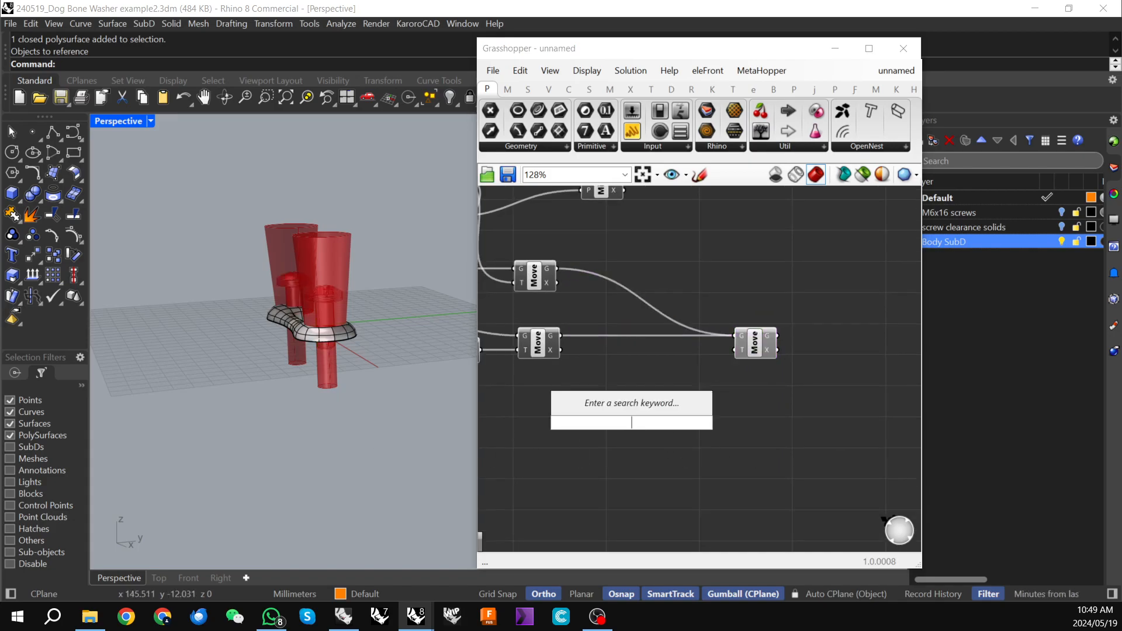
type("y")
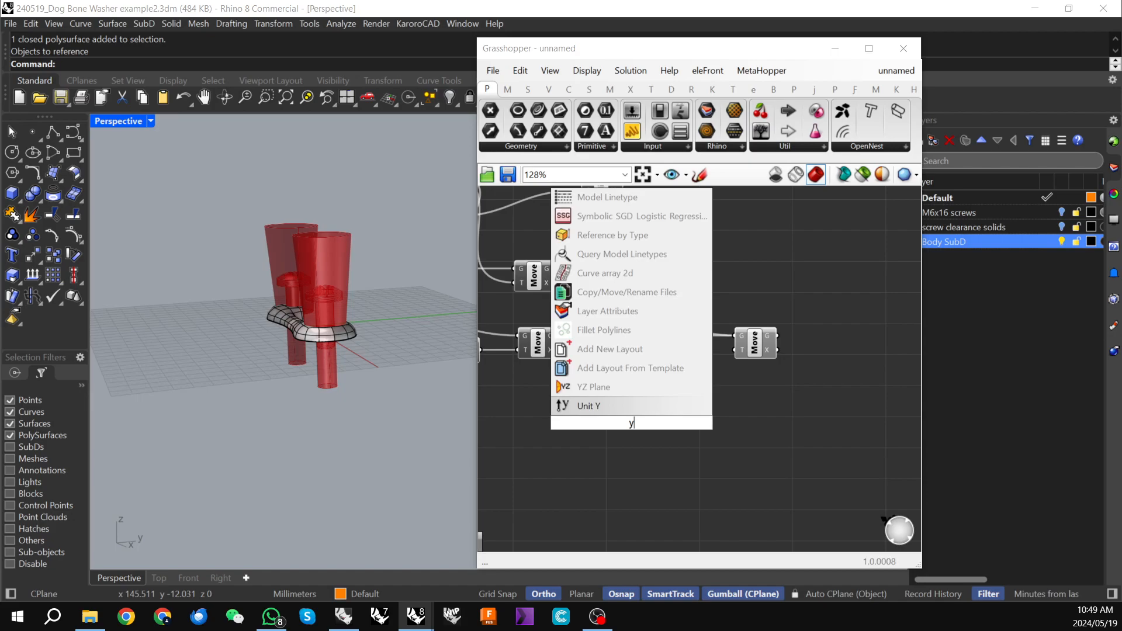
left_click(612, 403)
left_click_drag(652, 423, 733, 350)
scroll(720, 380, "down", 2)
right_click_drag(714, 399, 852, 374)
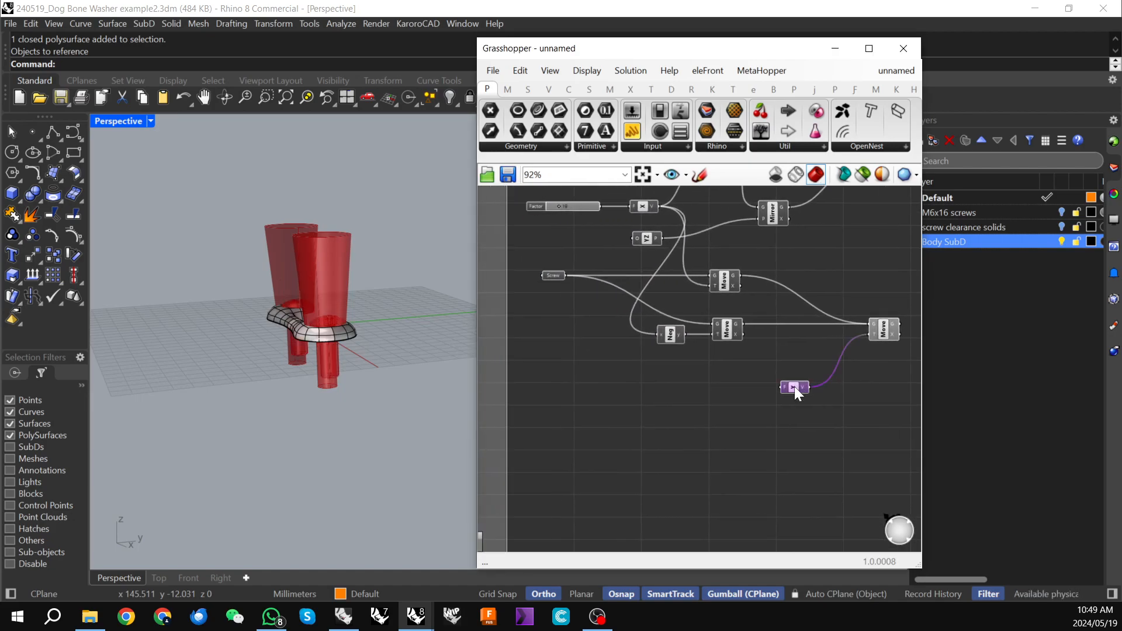
- Create a number slider with value 50 and connect it to the Unit Y component's factor input
double_click(571, 389)
type("50")
key("Return")
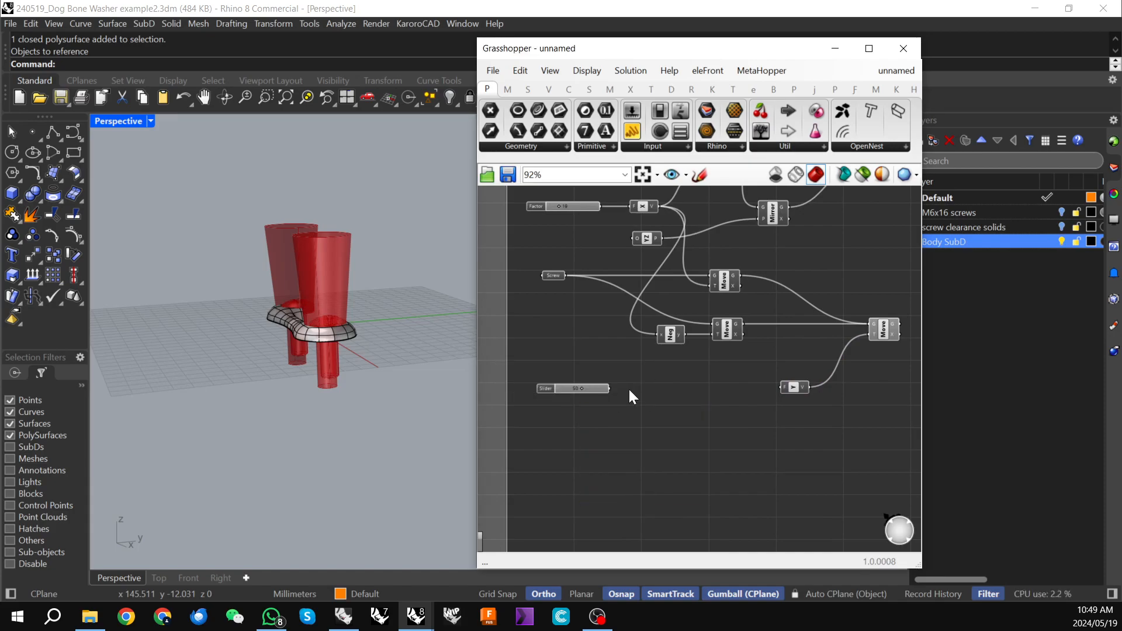
left_click_drag(611, 388, 784, 387)
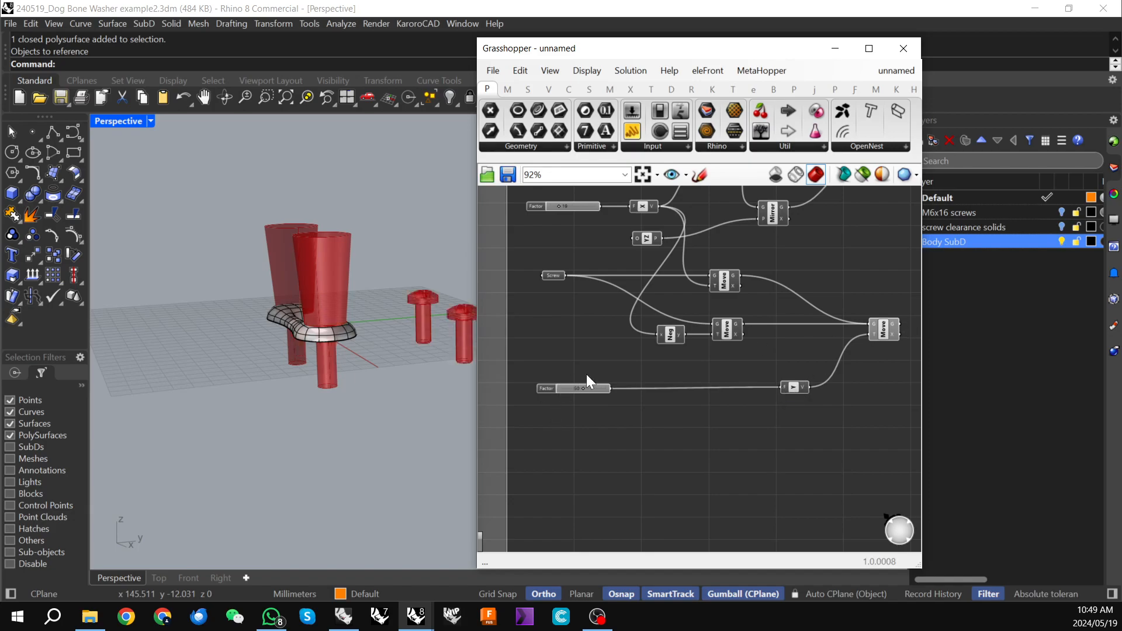
- Lower the Unit Y factor slider to bring the moved screws closer to the washer body
scroll(587, 374, "up", 2)
left_click_drag(580, 391, 568, 393)
scroll(331, 348, "down", 4)
mouse_move(331, 349)
right_mouse_down()
mouse_move(295, 365)
mouse_move(351, 353)
right_mouse_up()
scroll(342, 346, "up", 4)
- Turn off the preview of the Geometry parameter that collects the two clearance solids
scroll(342, 346, "down", 2)
right_click_drag(648, 453, 637, 405)
scroll(621, 429, "down", 2)
scroll(637, 405, "down", 1)
right_click_drag(723, 412, 677, 434)
scroll(779, 336, "down", 2)
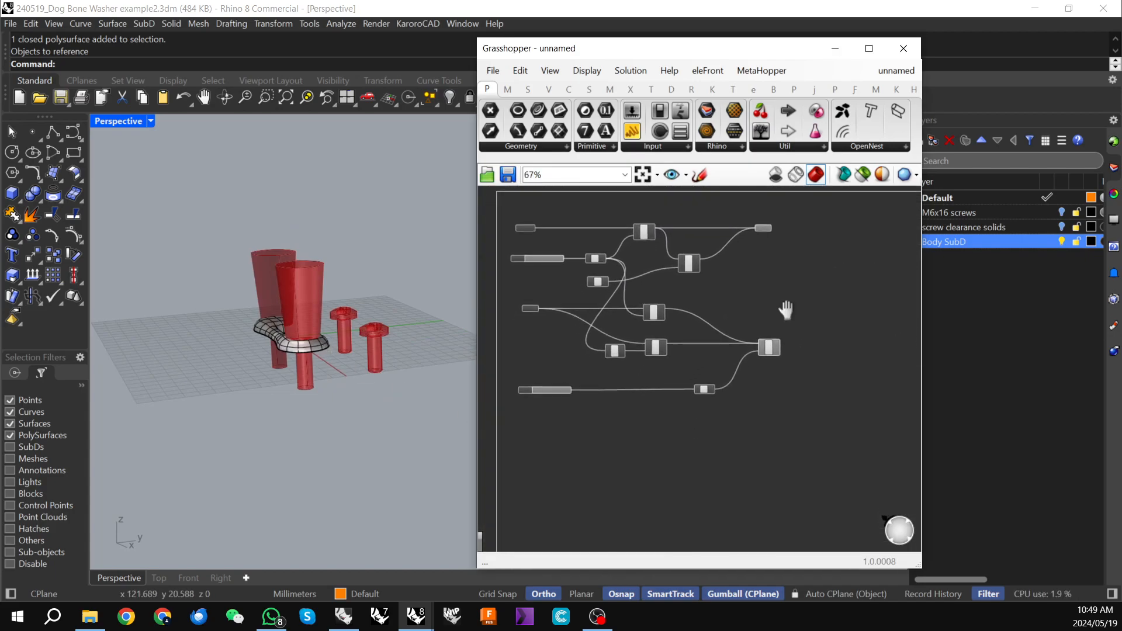
right_click_drag(780, 327, 774, 338)
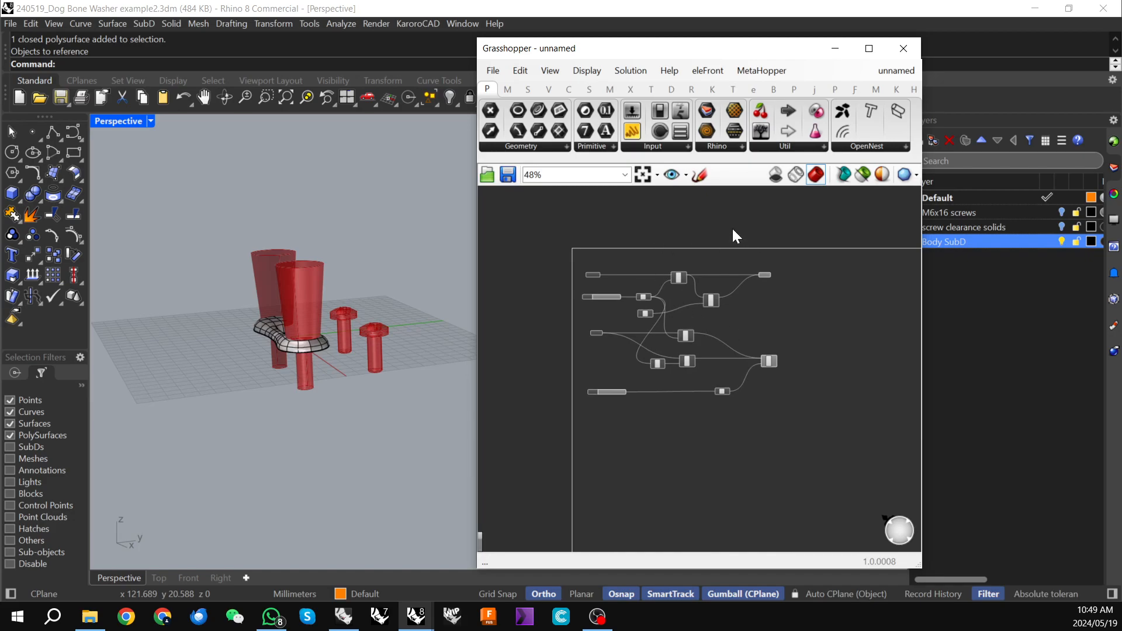
left_click_drag(733, 229, 795, 287)
right_click(812, 315)
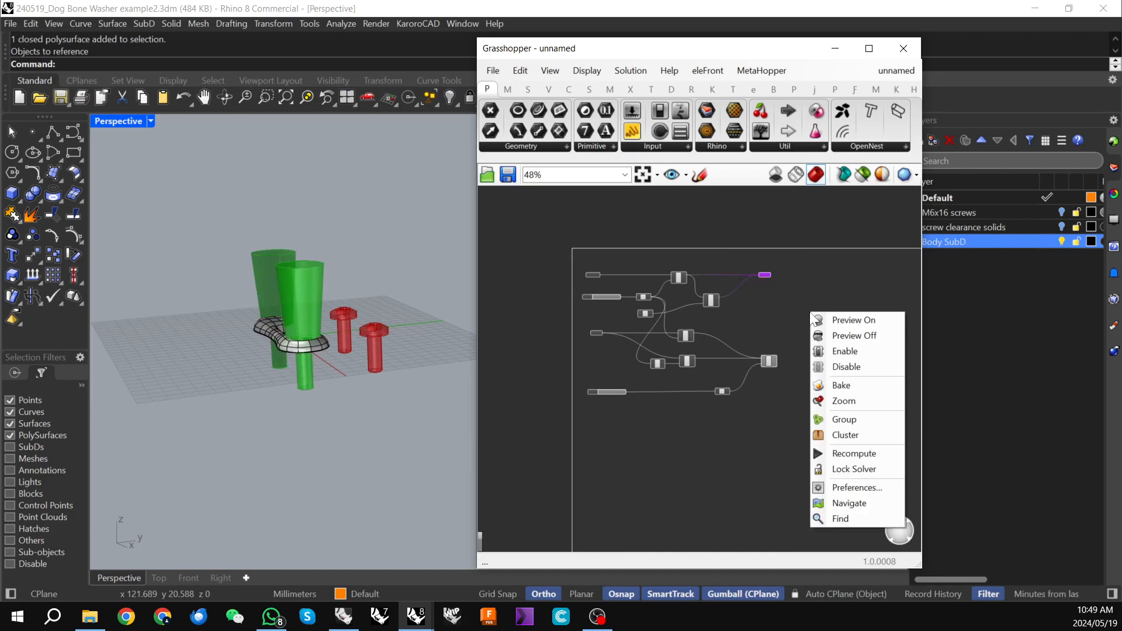
left_click(855, 338)
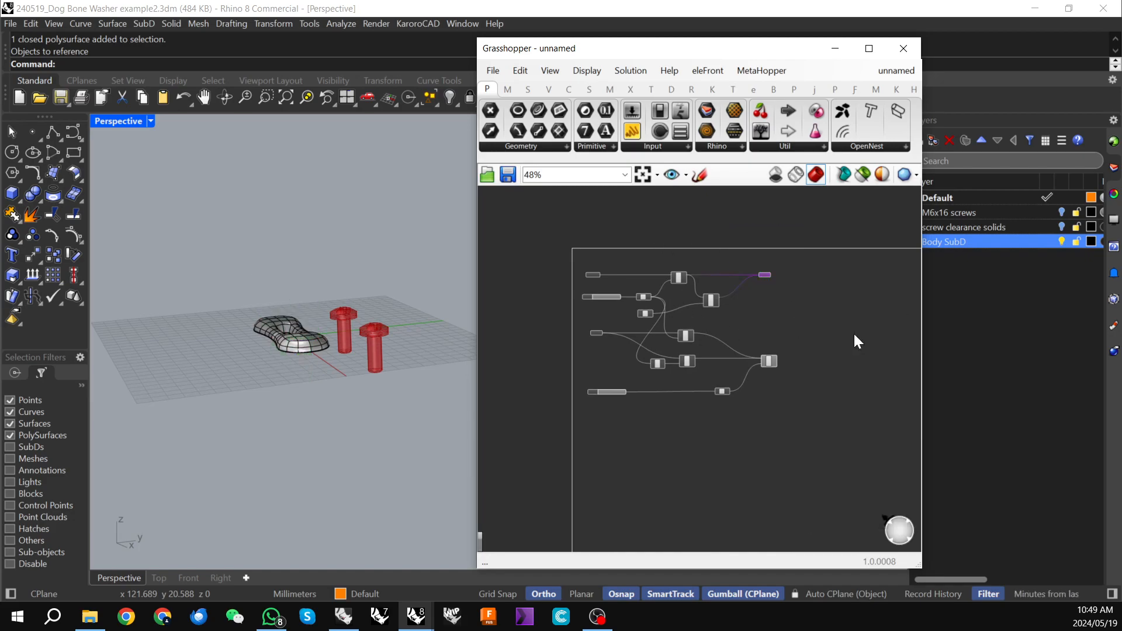
- Set the Grasshopper document's normal preview colour to opaque mid-grey, RGB 120, 120, 120 with alpha 255
scroll(376, 333, "up", 3)
right_click_drag(377, 333, 368, 361)
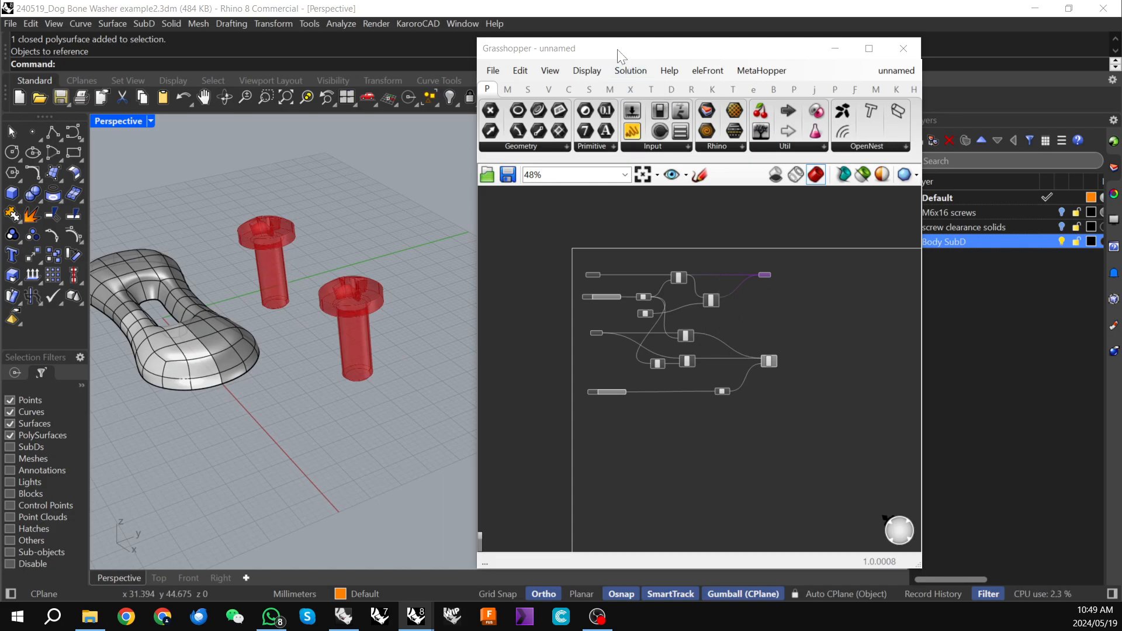
left_click_drag(660, 53, 767, 34)
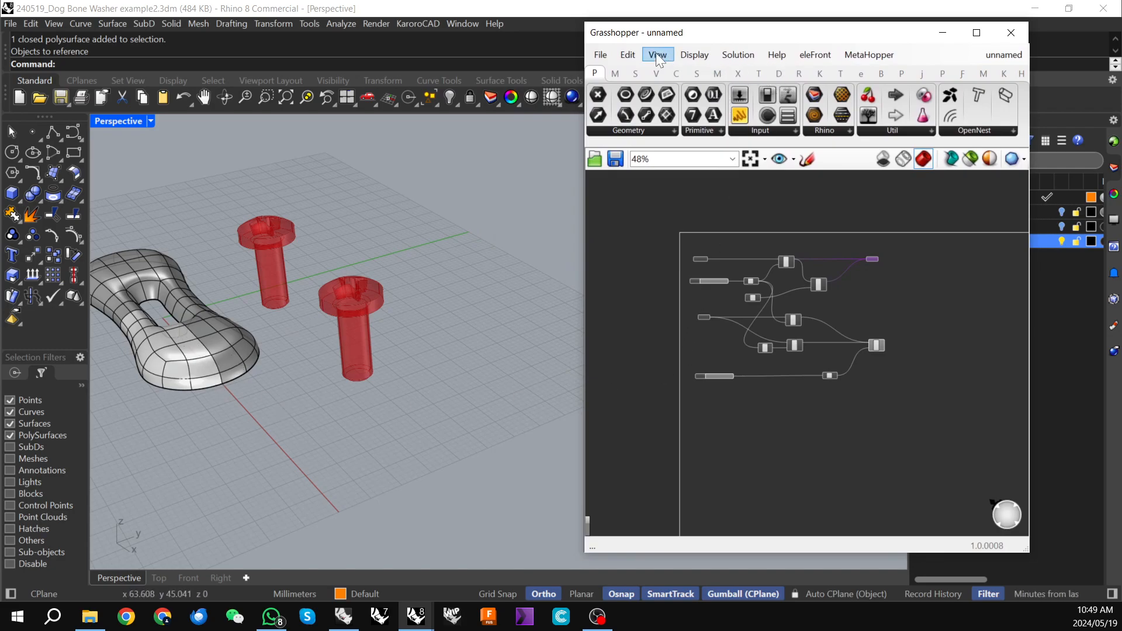
left_click(695, 55)
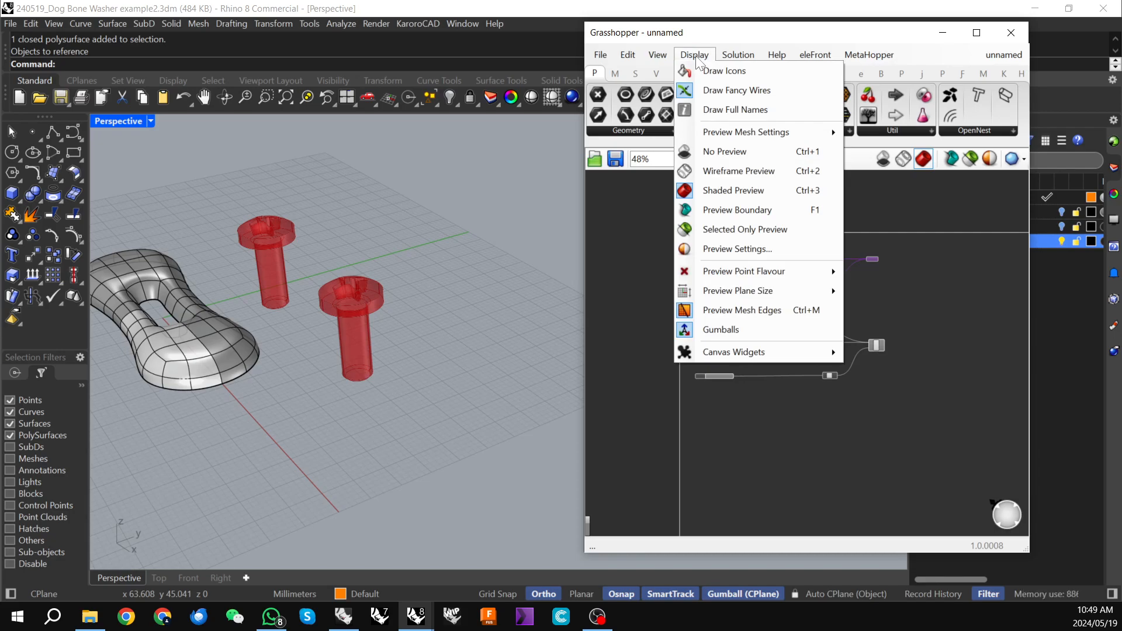
left_click(738, 247)
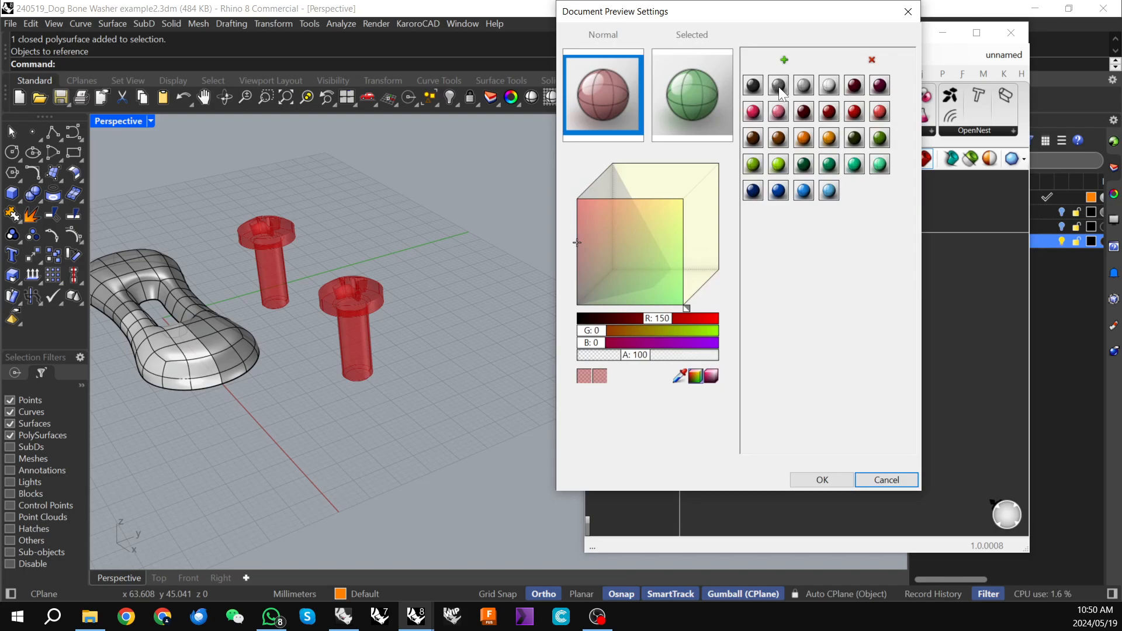
left_click(778, 87)
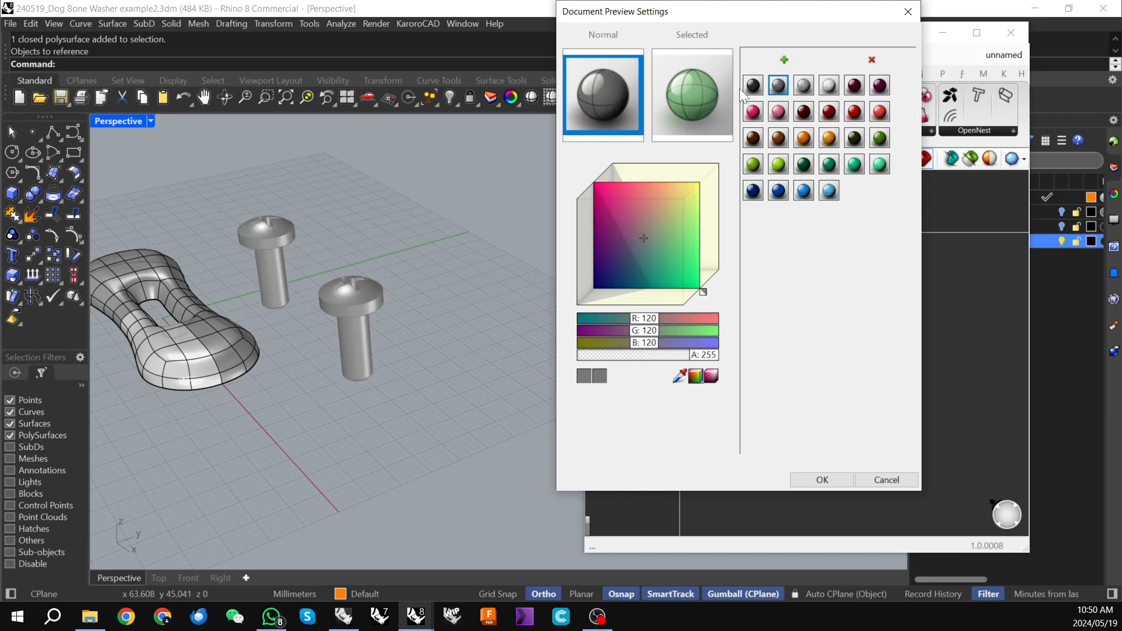
left_click_drag(609, 107, 597, 92)
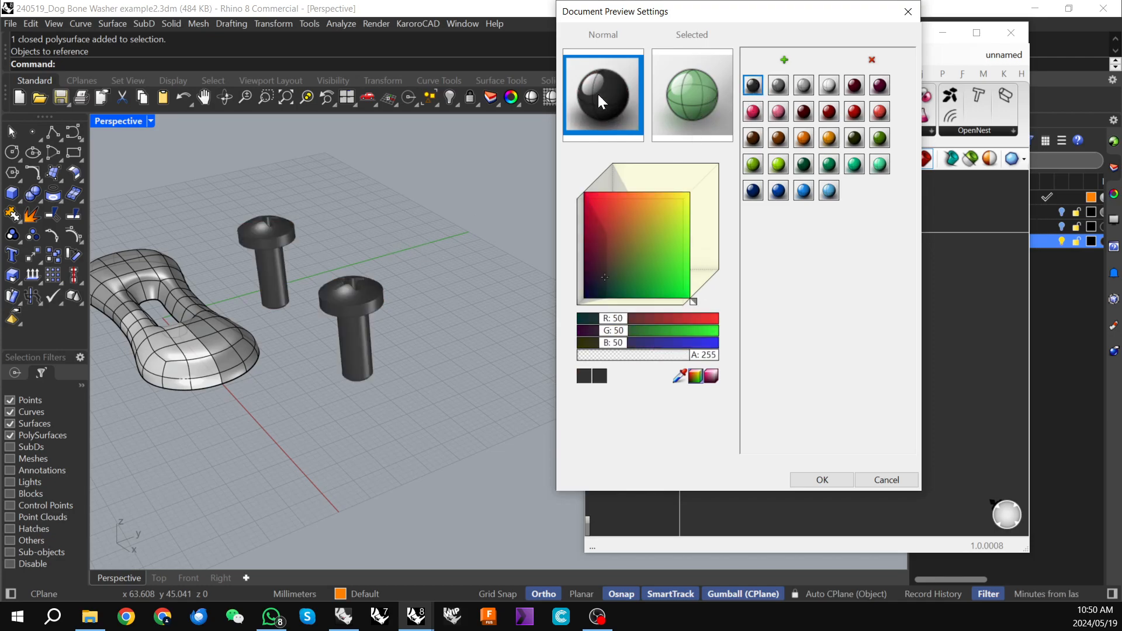
left_click(778, 86)
left_click_drag(612, 93, 612, 93)
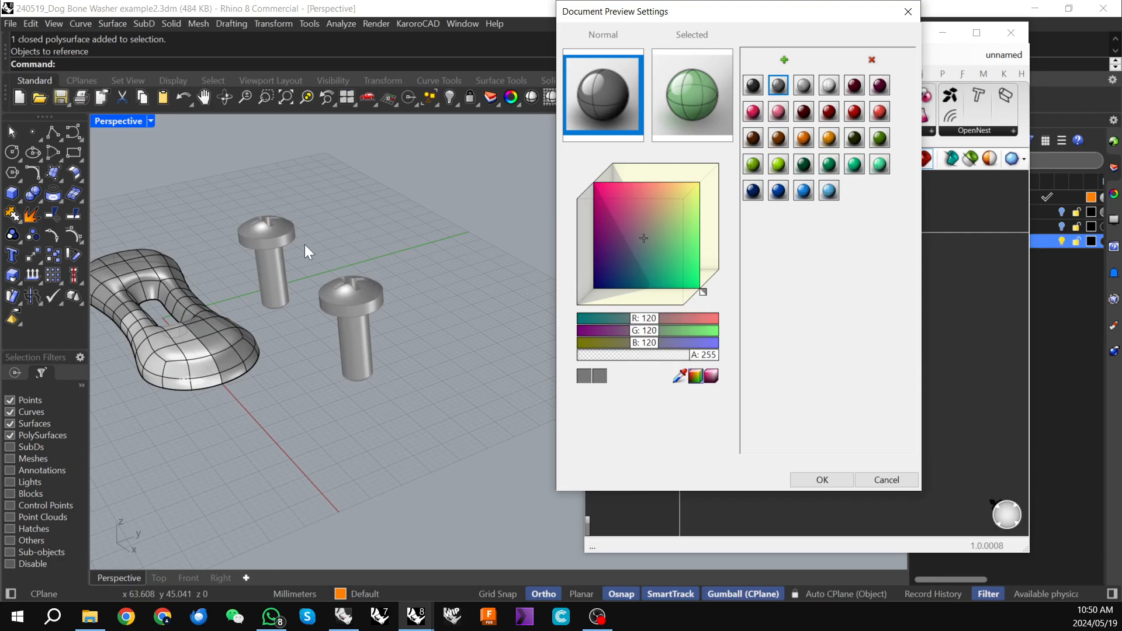
left_click(829, 476)
- Try a semi-transparent normal preview colour with alpha 123, and restore the alpha to 255
scroll(328, 345, "down", 2)
scroll(329, 344, "up", 5)
right_click_drag(328, 345, 369, 352)
left_click(696, 55)
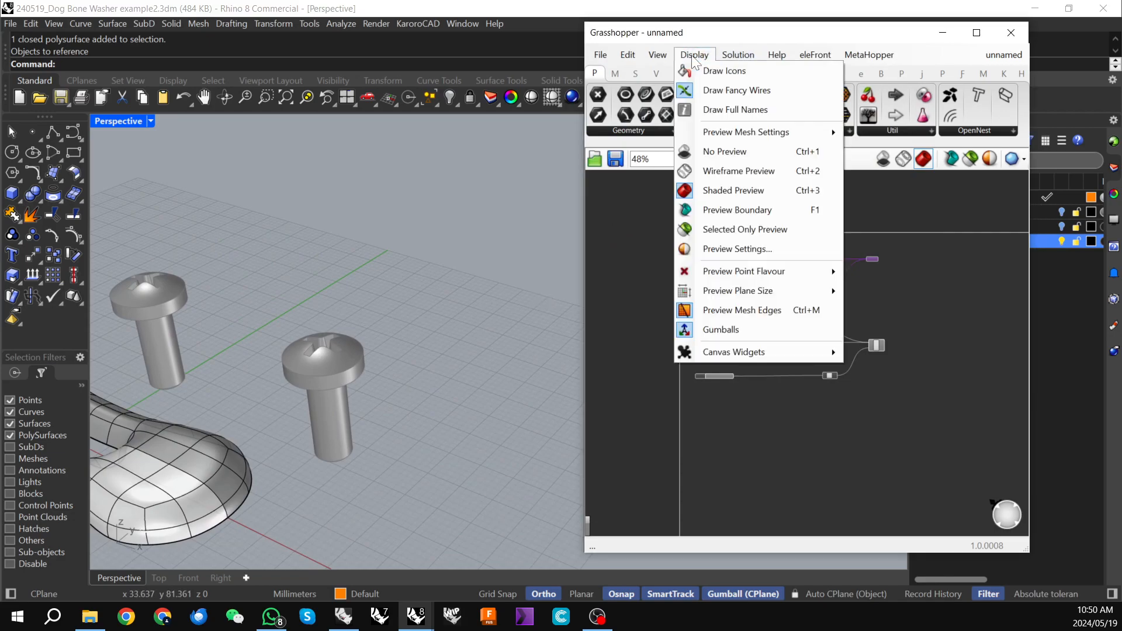
left_click(710, 248)
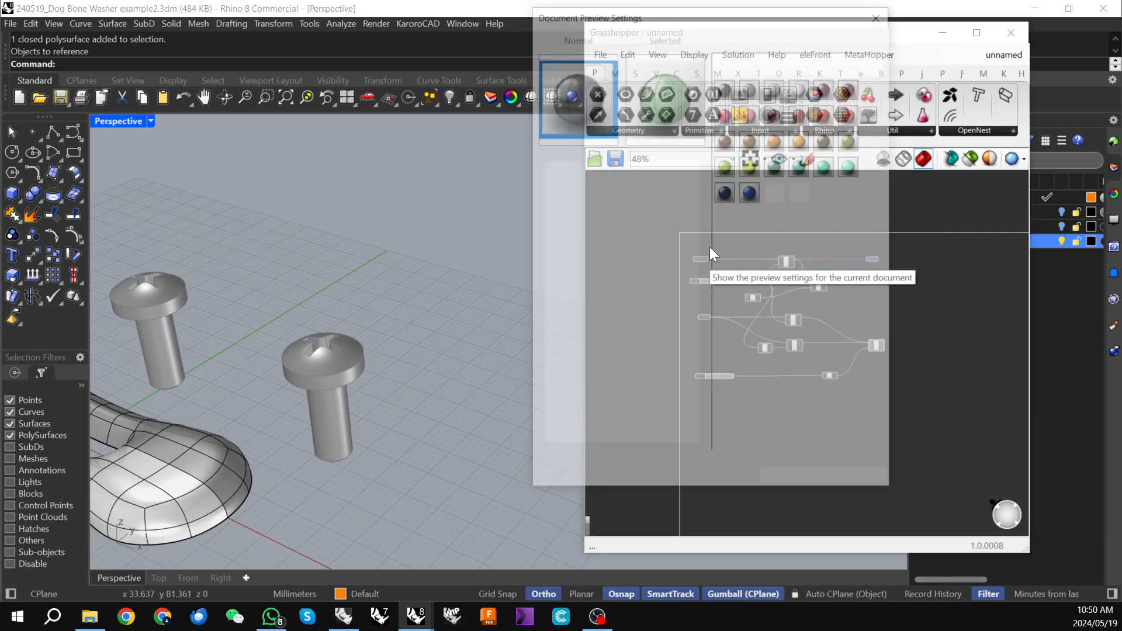
left_click(573, 84)
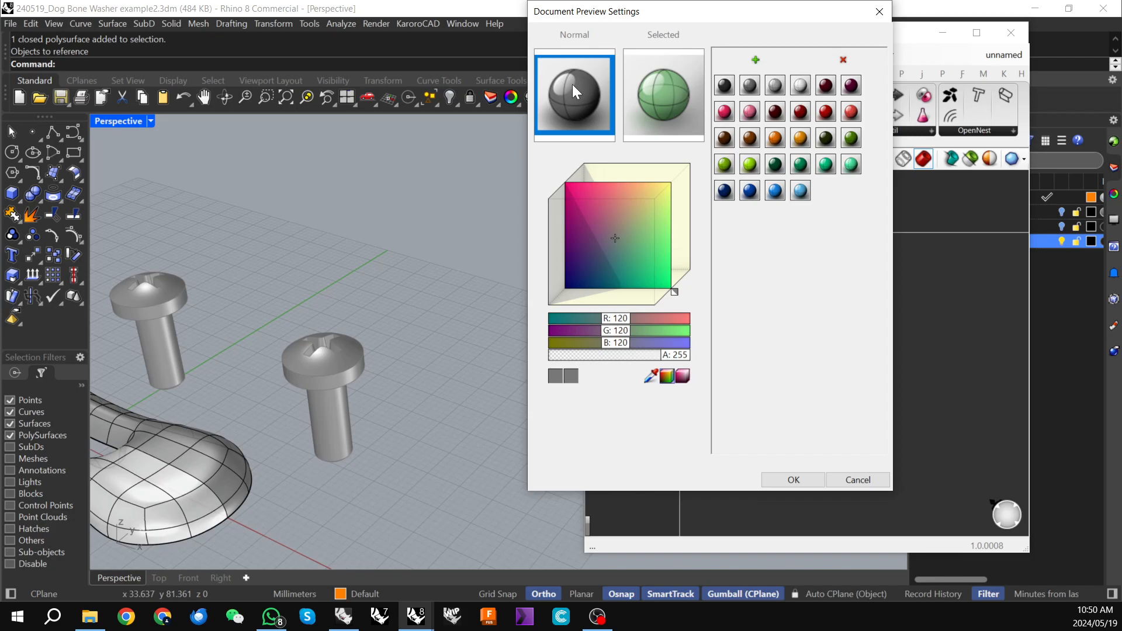
left_click_drag(674, 358, 623, 362)
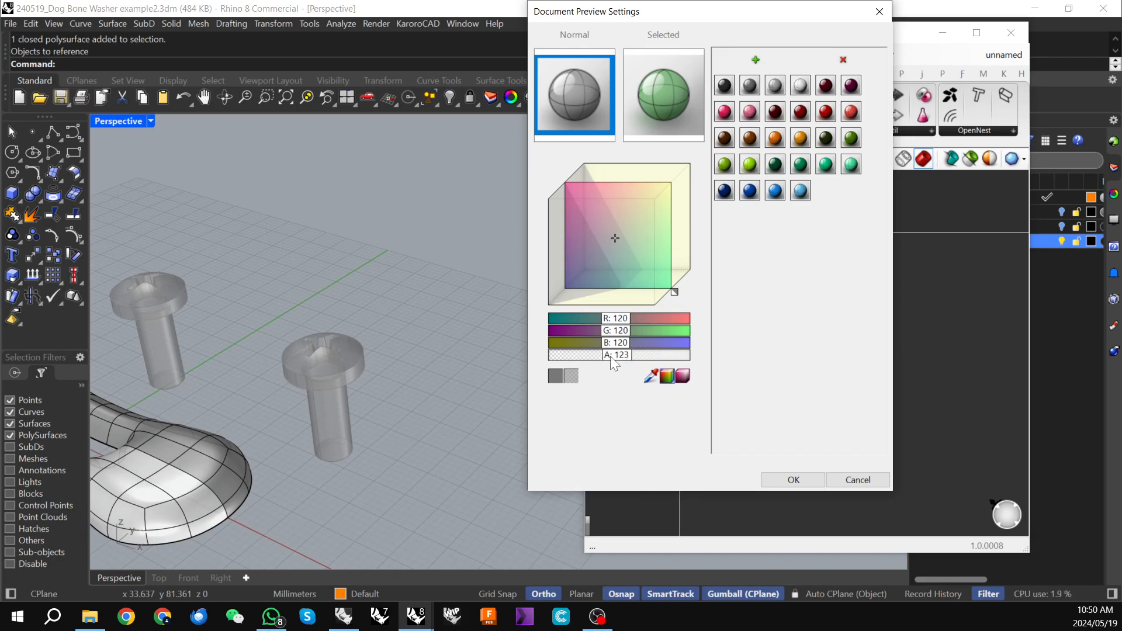
left_click_drag(618, 358, 676, 366)
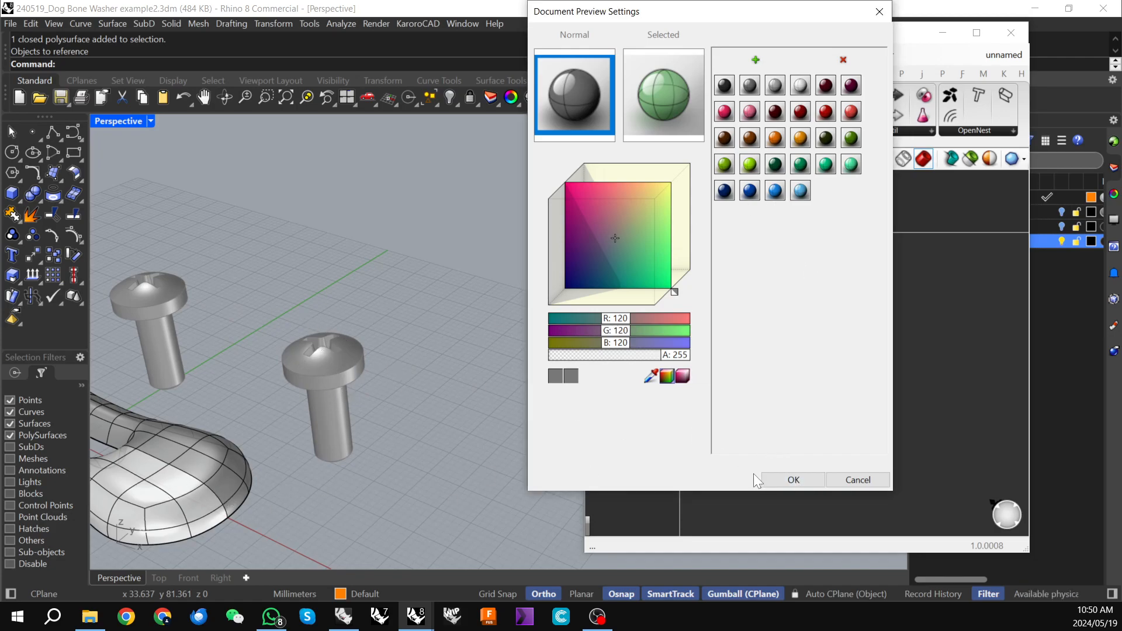
left_click(793, 483)
- Open the component search on the empty canvas area below the factor slider
scroll(816, 320, "down", 1)
right_click_drag(803, 379, 810, 327)
scroll(372, 374, "down", 5)
scroll(260, 423, "up", 4)
right_click_drag(261, 423, 404, 360)
scroll(760, 365, "down", 2)
scroll(774, 358, "up", 4)
scroll(720, 328, "up", 3)
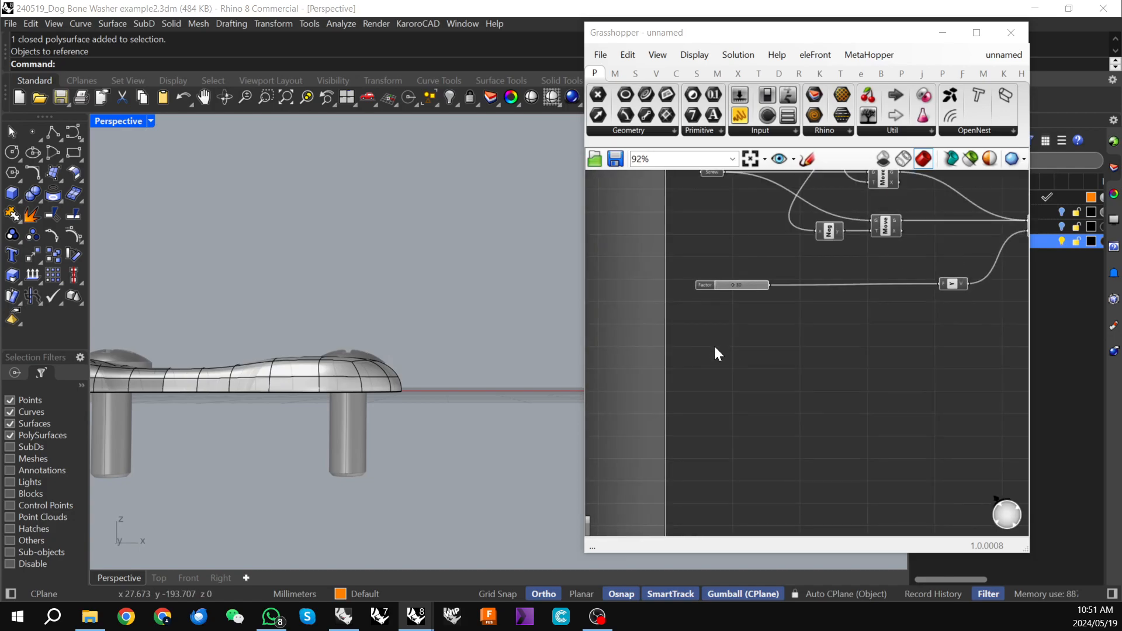
double_click(714, 345)
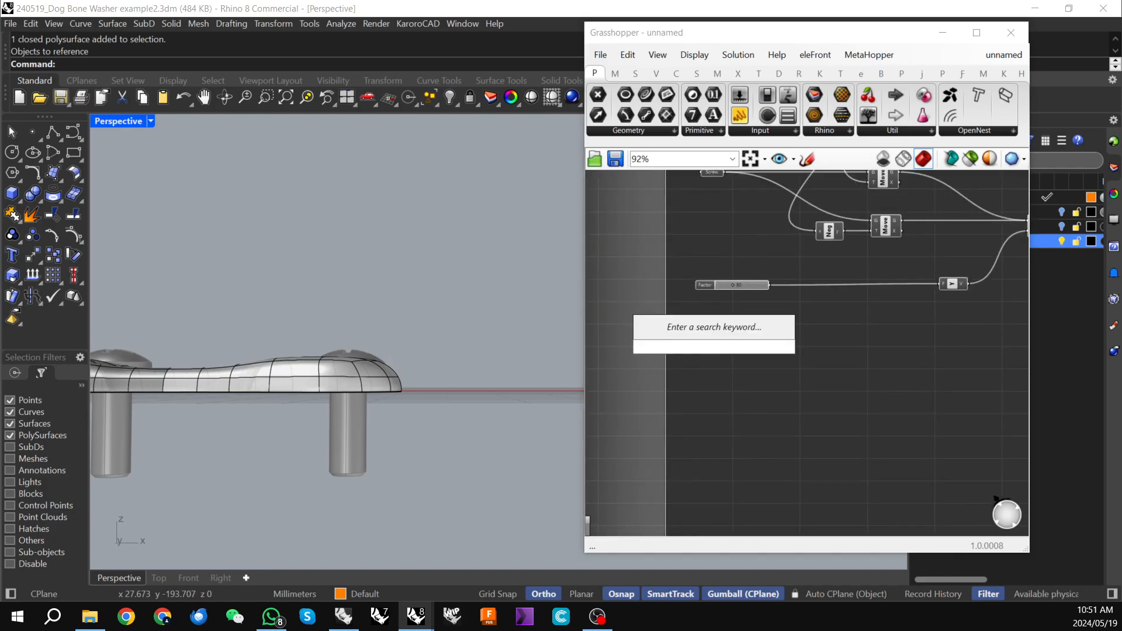
- Add a SubD parameter to the canvas below the Factor slider
type("sub")
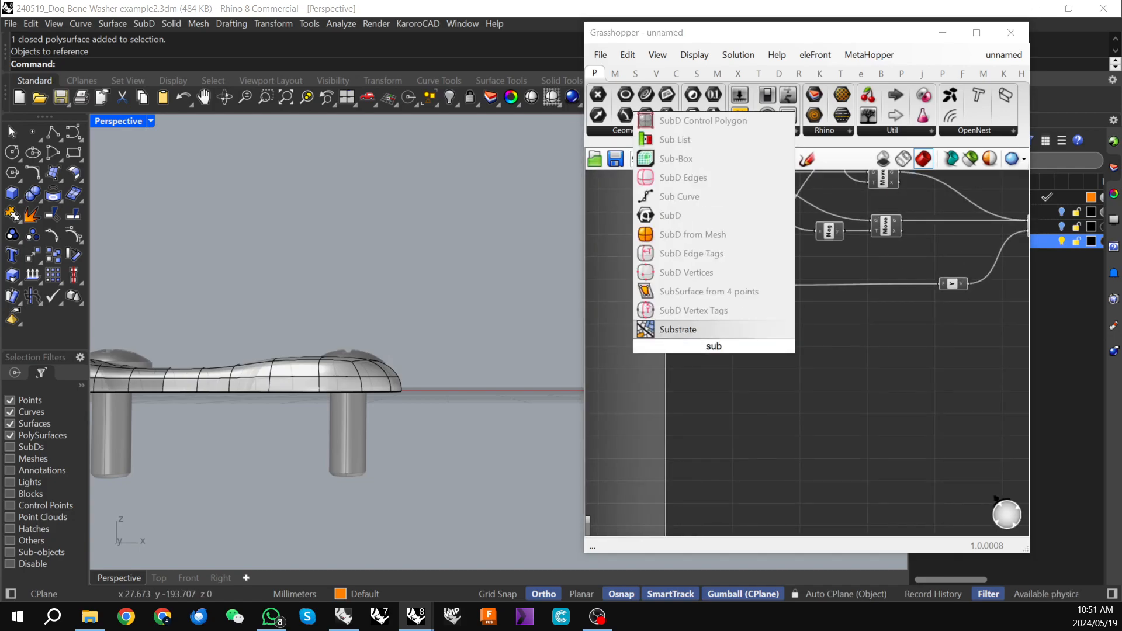
left_click(672, 215)
scroll(710, 346, "up", 5)
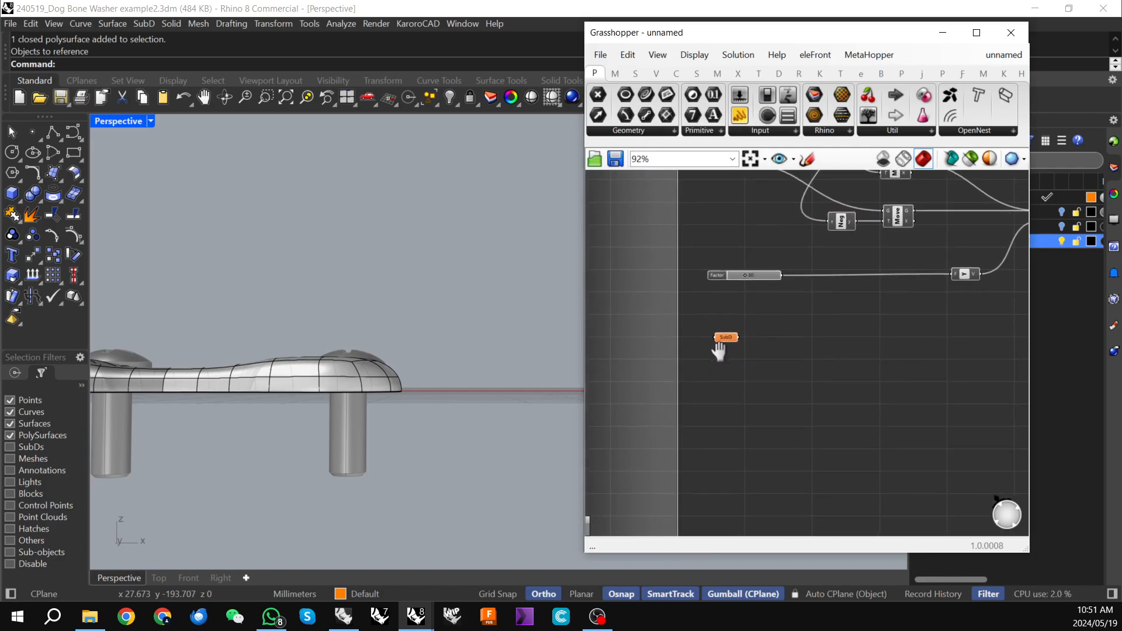
left_click_drag(729, 339, 730, 337)
right_click_drag(446, 345, 451, 377)
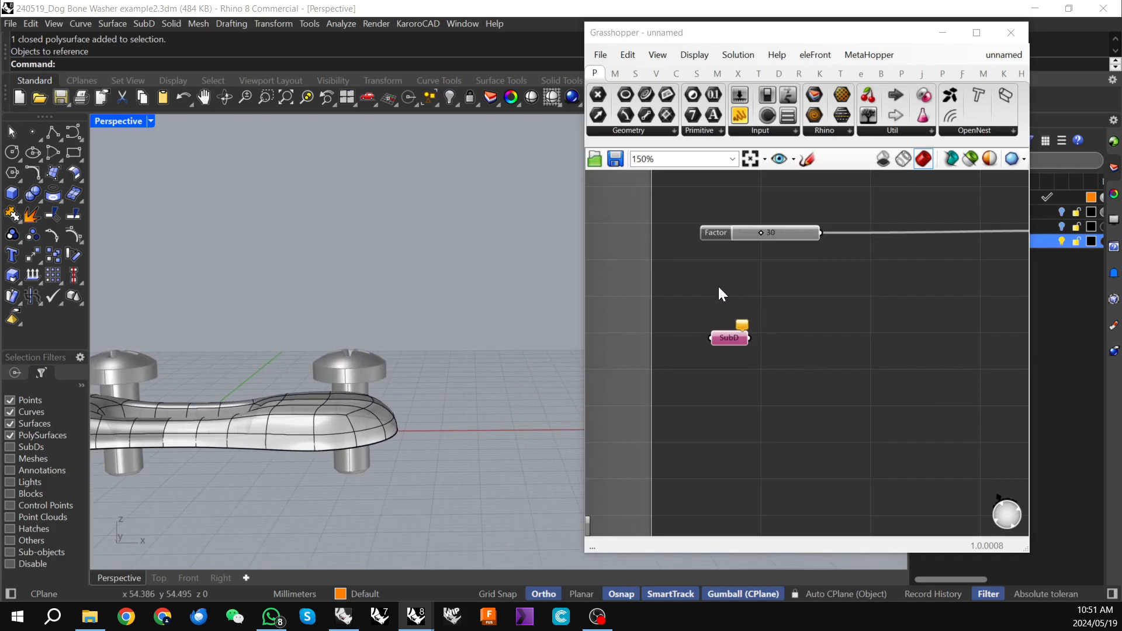
scroll(754, 324, "down", 2)
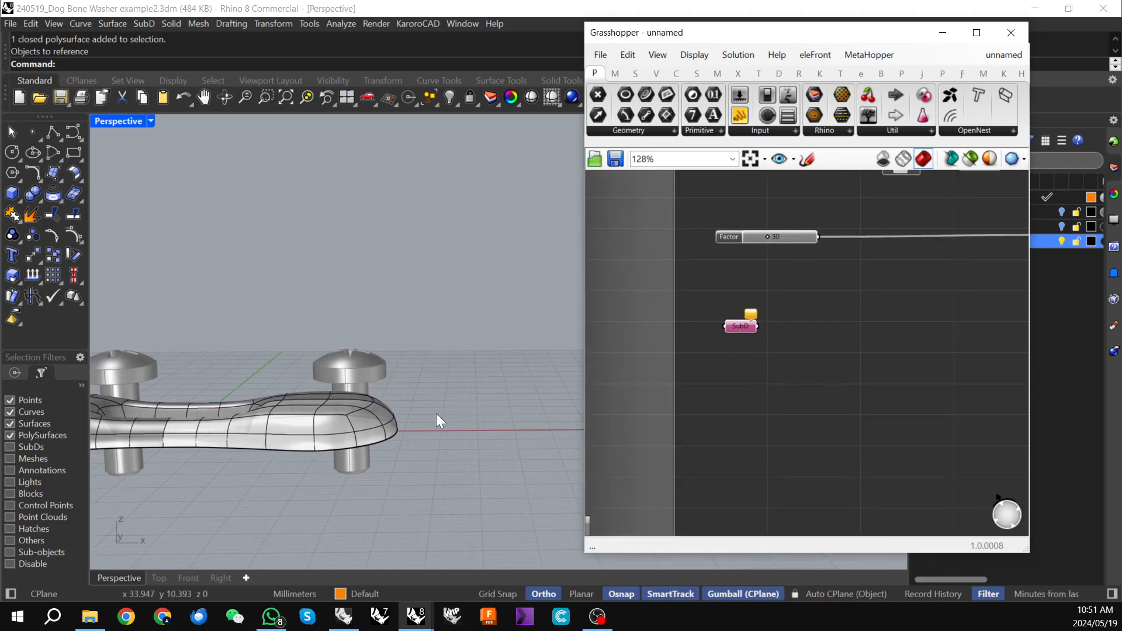
- Rename the SubD parameter to Body and reference the dog-bone washer SubD from the model as its single SubD
right_click(741, 324)
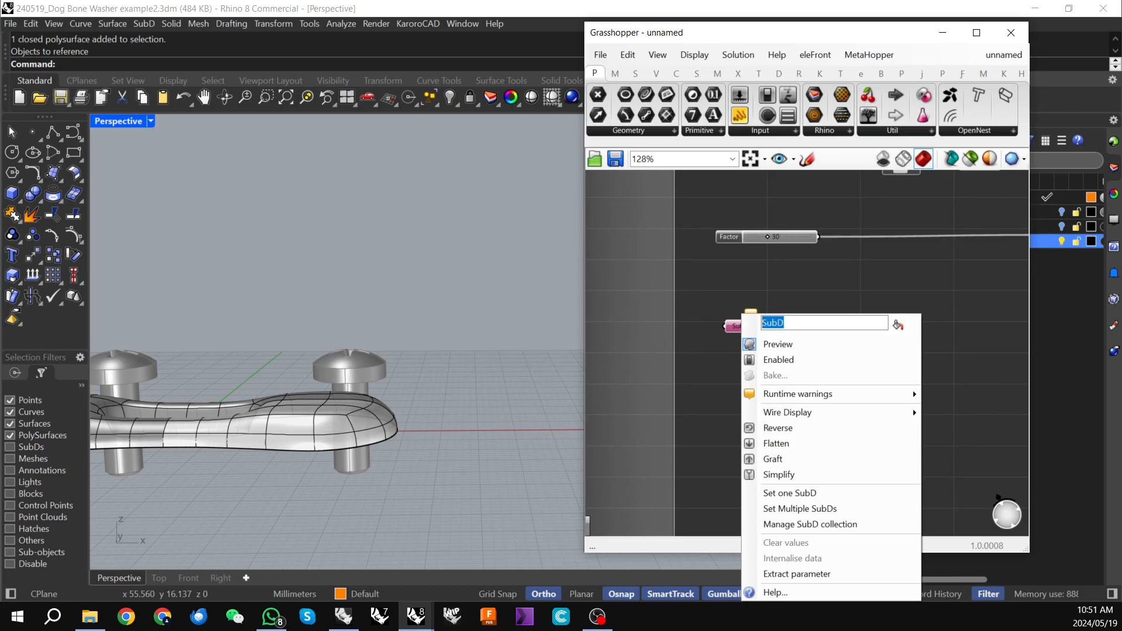
type("Body")
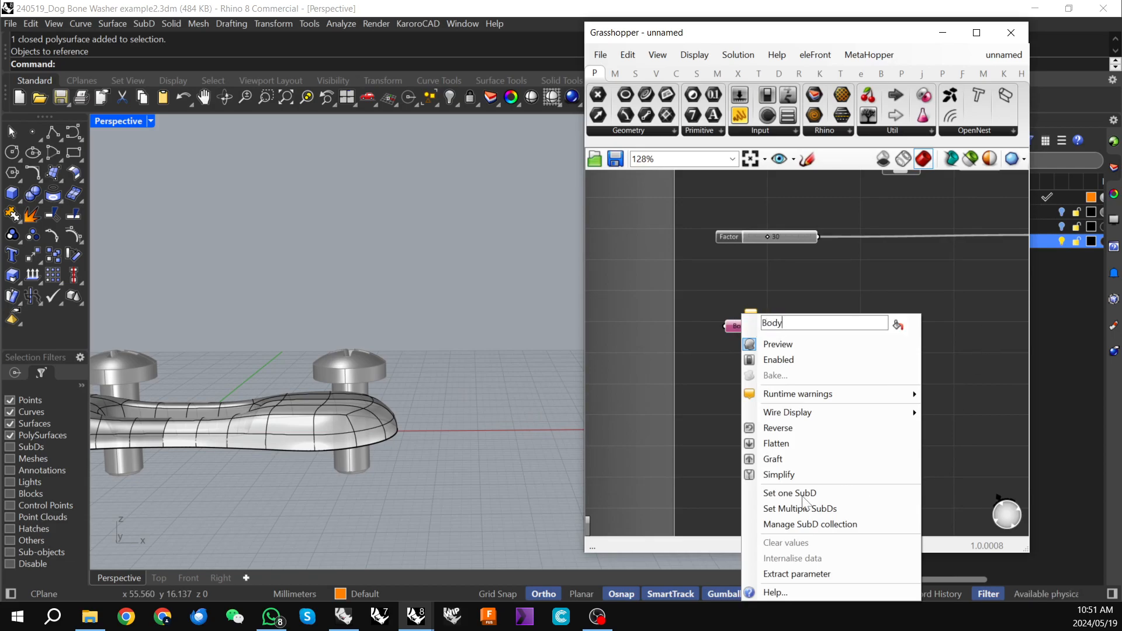
left_click(863, 493)
left_click(360, 429)
right_click_drag(427, 408, 675, 389)
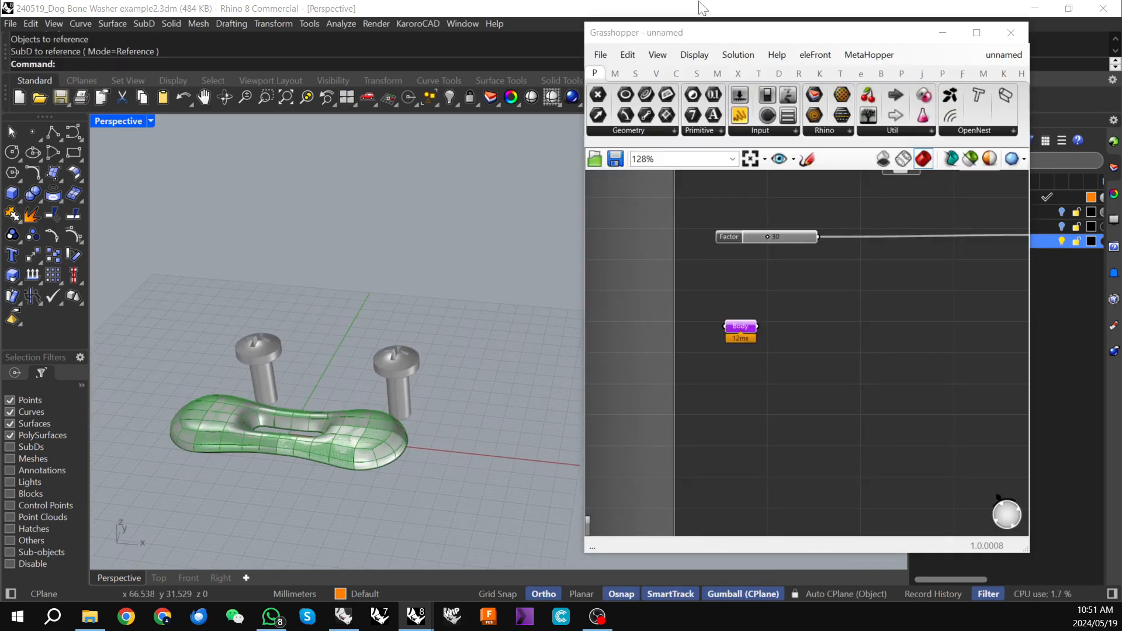
- Move the node editor window clear of the layer list and hide the Body SubD layer
left_click_drag(754, 31, 651, 25)
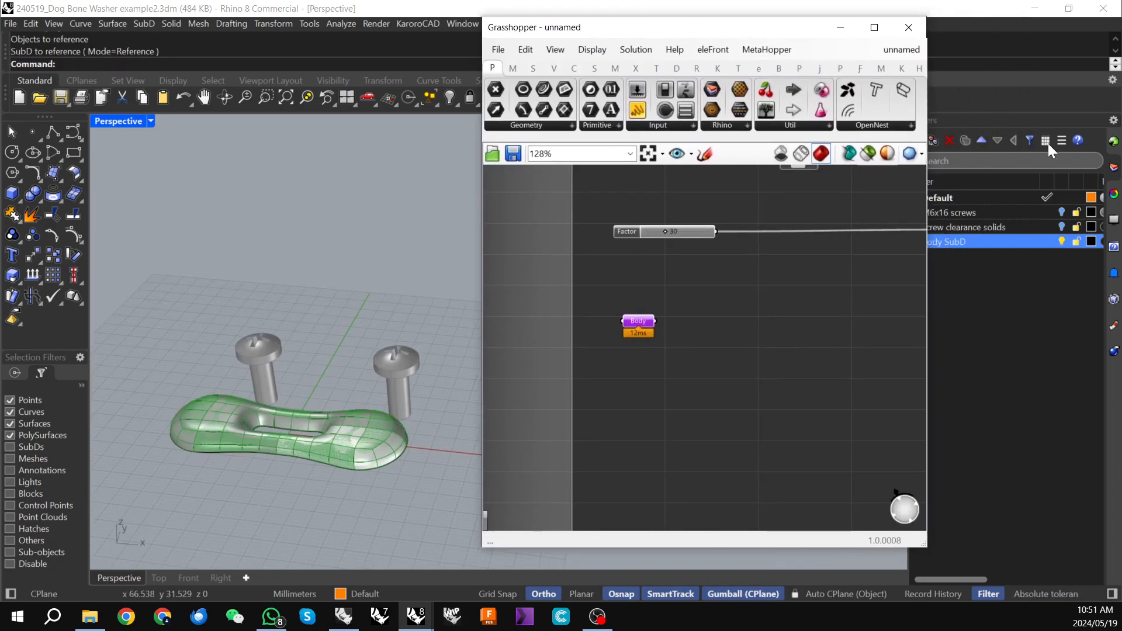
left_click(1061, 240)
scroll(716, 327, "up", 1)
right_click_drag(708, 325, 691, 332)
right_click_drag(265, 367, 365, 350)
- Add a Cap component beside the Body parameter, wire Body into its input and check the capped result
double_click(717, 330)
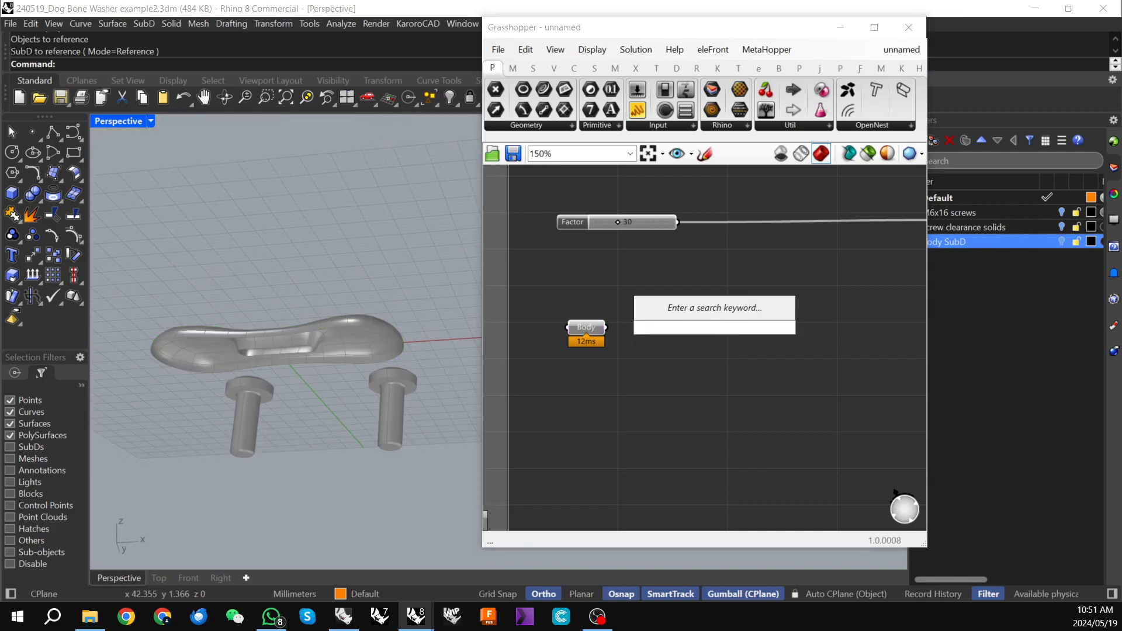
type("cap")
left_click(695, 312)
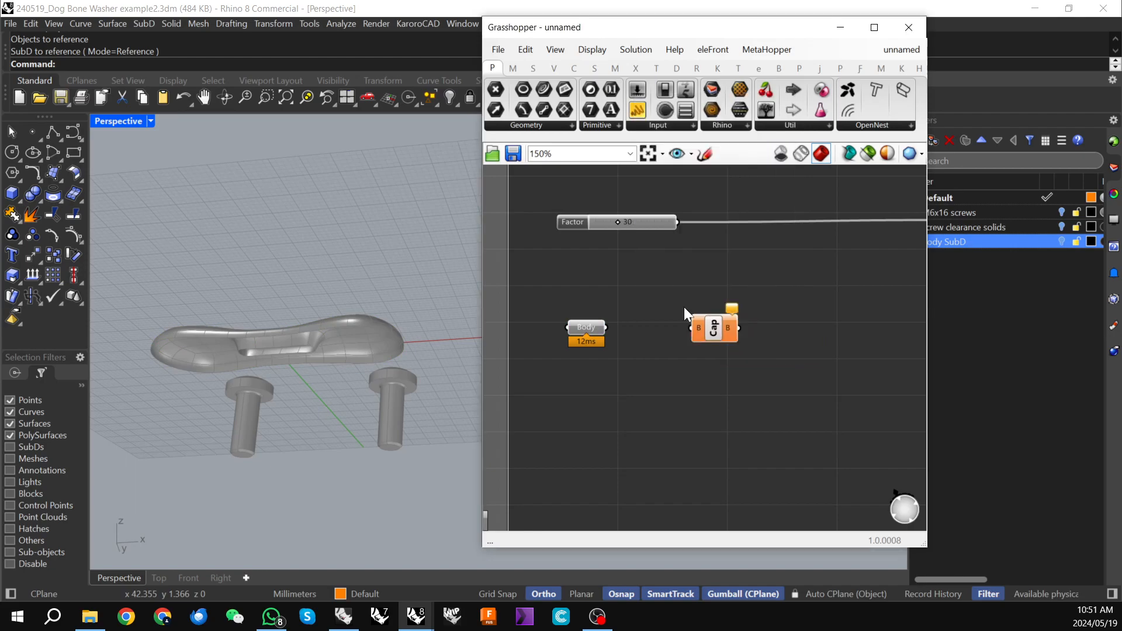
left_click_drag(607, 327, 692, 328)
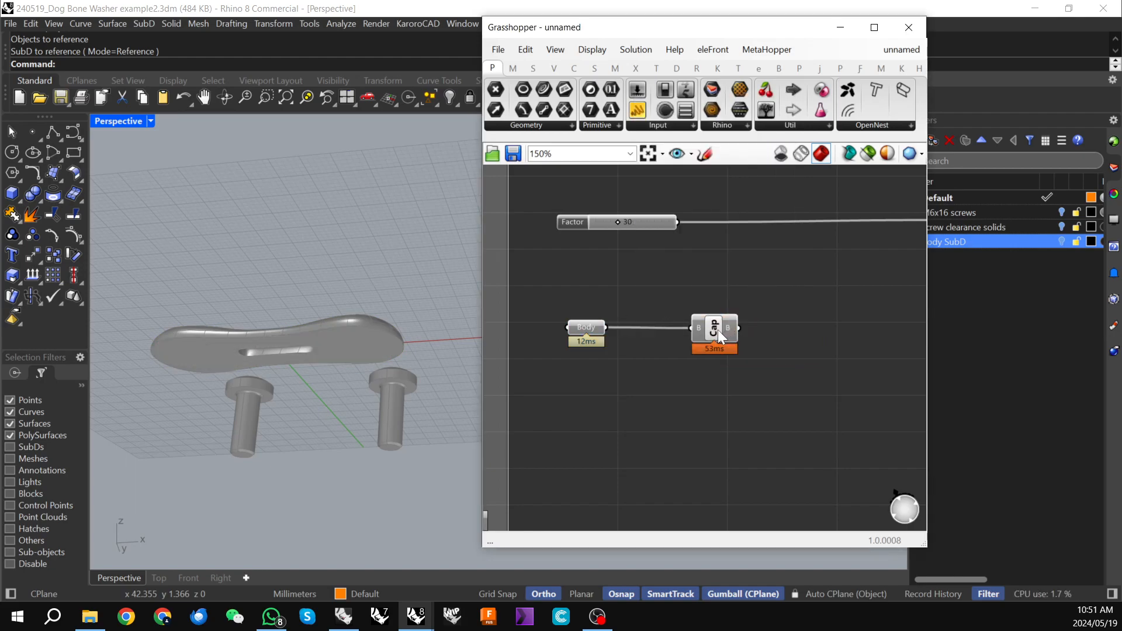
scroll(237, 316, "down", 3)
right_click_drag(237, 317, 266, 412)
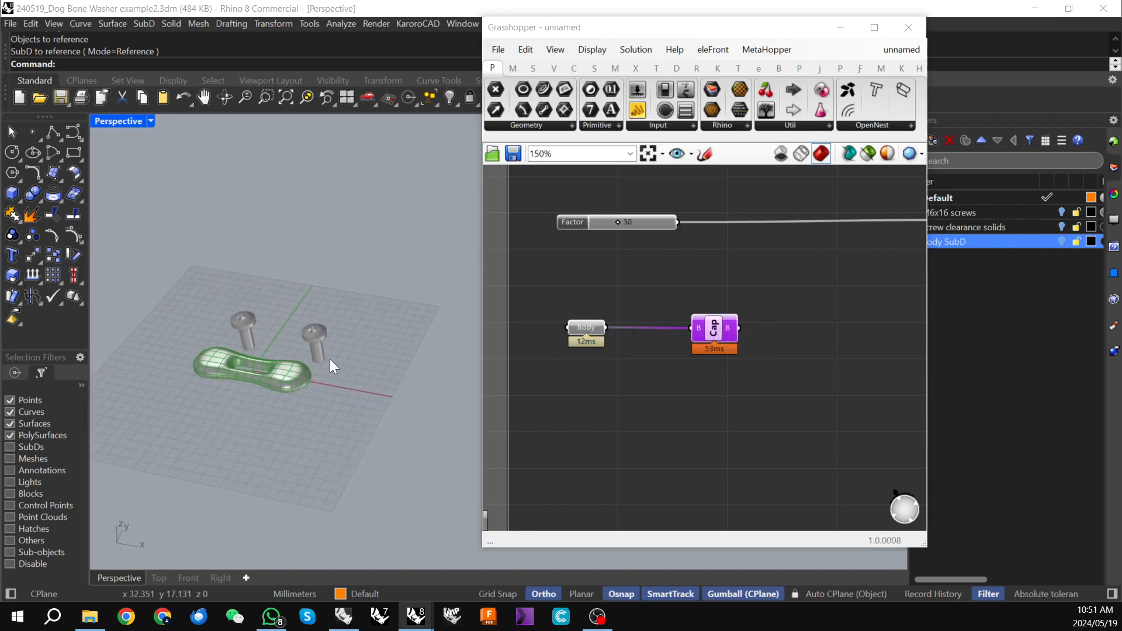
scroll(329, 359, "up", 6)
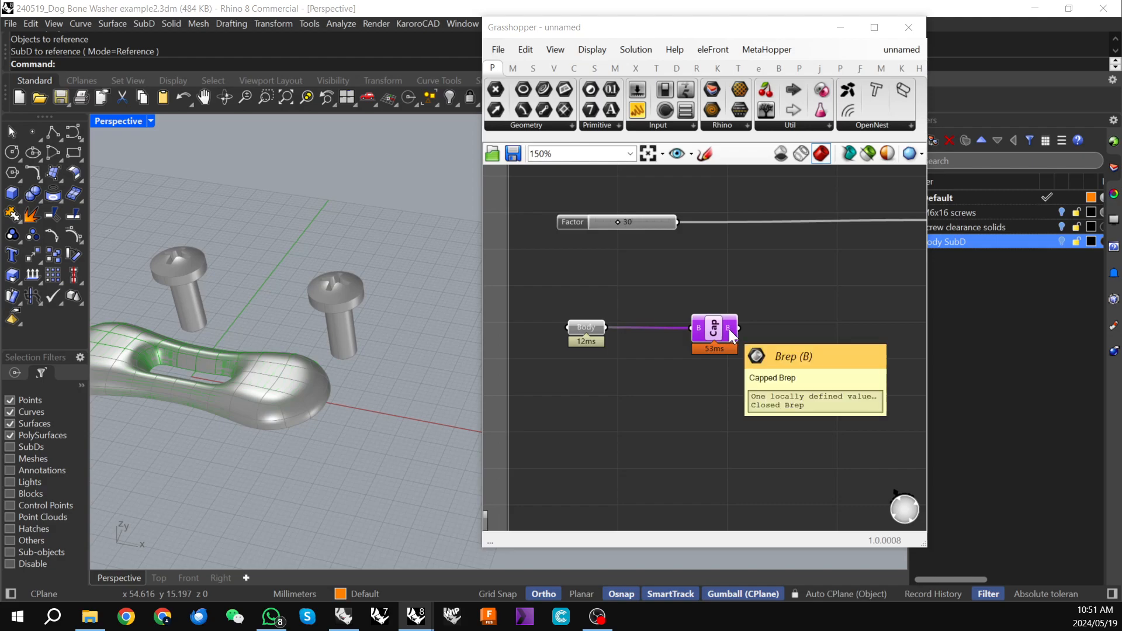
- Restrict the preview to selected components and view the merged screw clearance solids on their own
scroll(728, 329, "down", 2)
right_click_drag(777, 335, 667, 349)
scroll(698, 347, "down", 1)
scroll(731, 371, "down", 2)
mouse_move(731, 371)
right_mouse_down()
mouse_move(732, 409)
mouse_move(716, 377)
right_mouse_up()
left_click(784, 198)
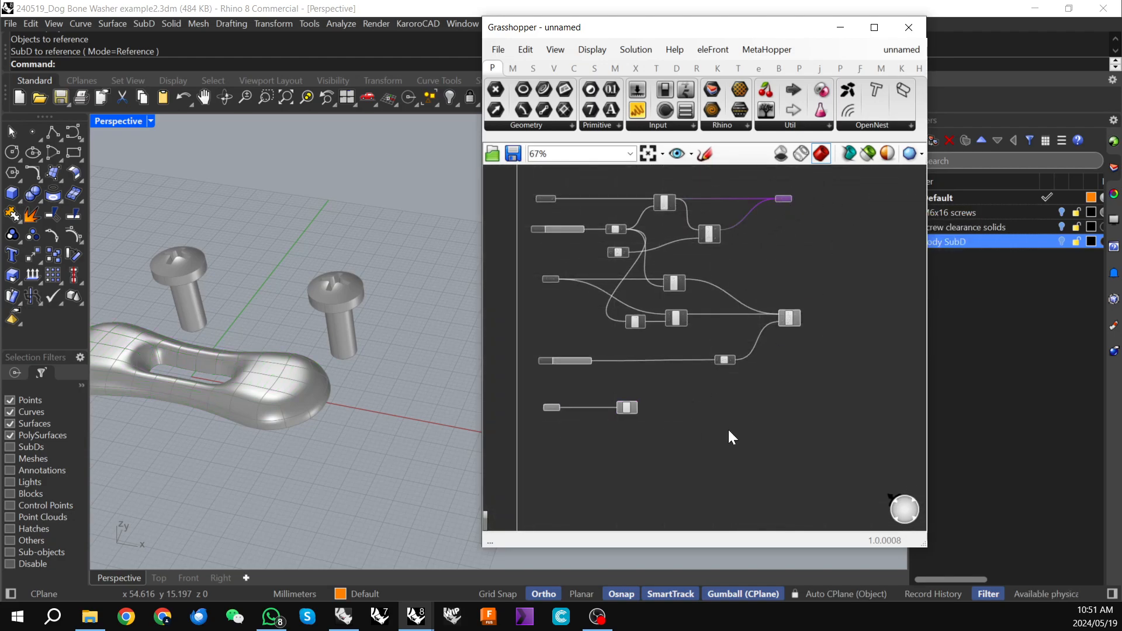
right_click_drag(727, 407, 709, 401)
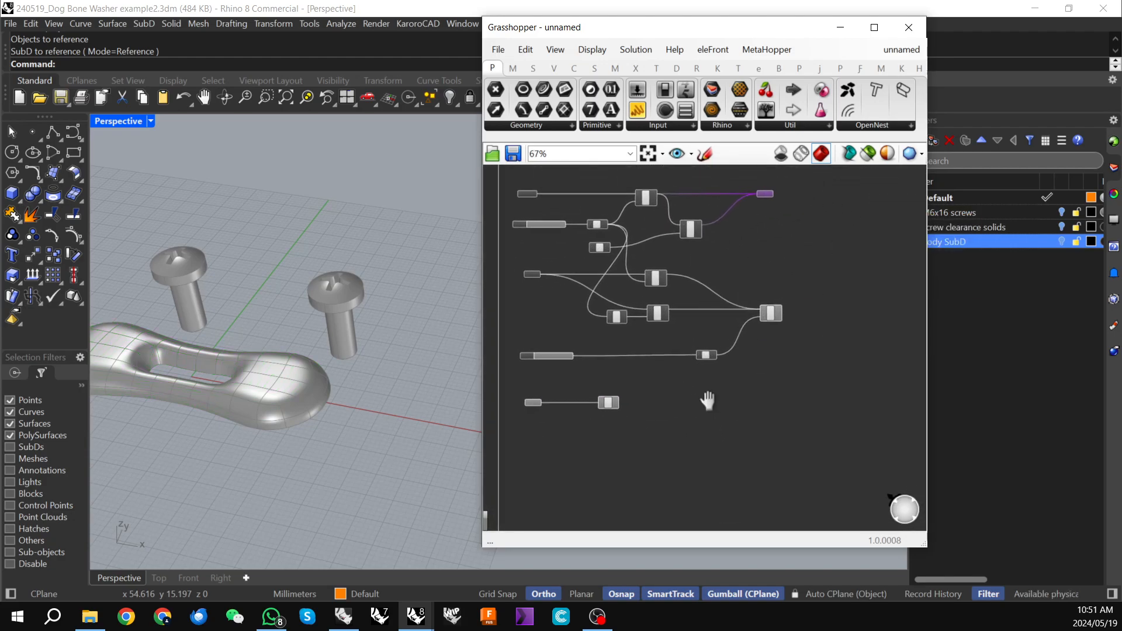
left_click(869, 156)
right_click_drag(343, 321, 267, 369)
right_click_drag(325, 394, 319, 402)
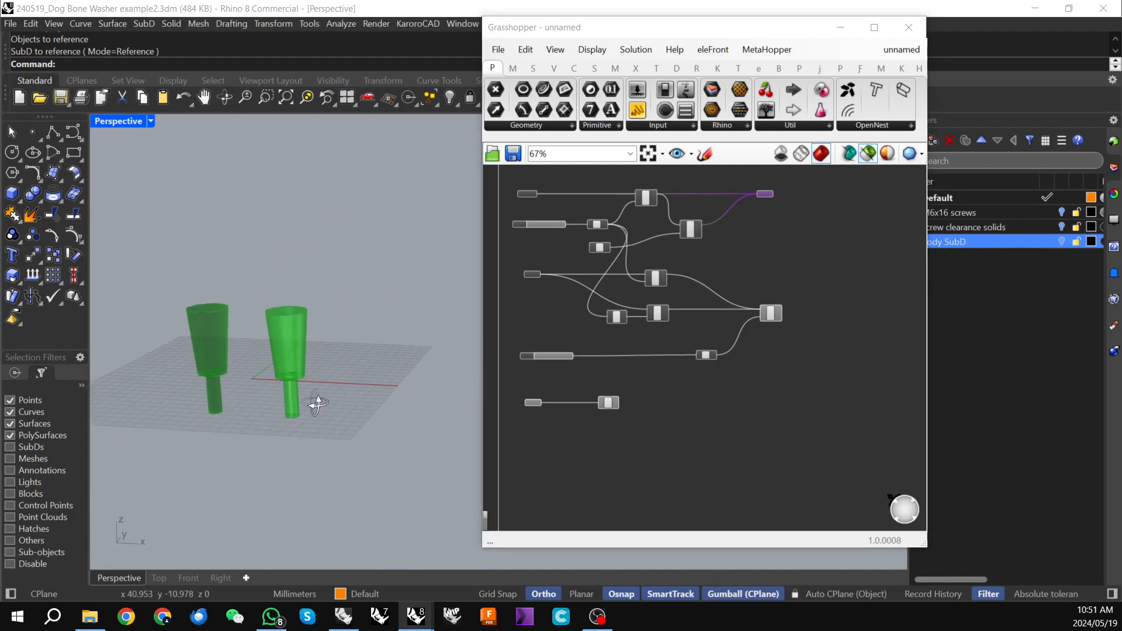
scroll(708, 404, "up", 3)
- Add a Solid Difference component on the canvas to the right of the Cap component
double_click(722, 393)
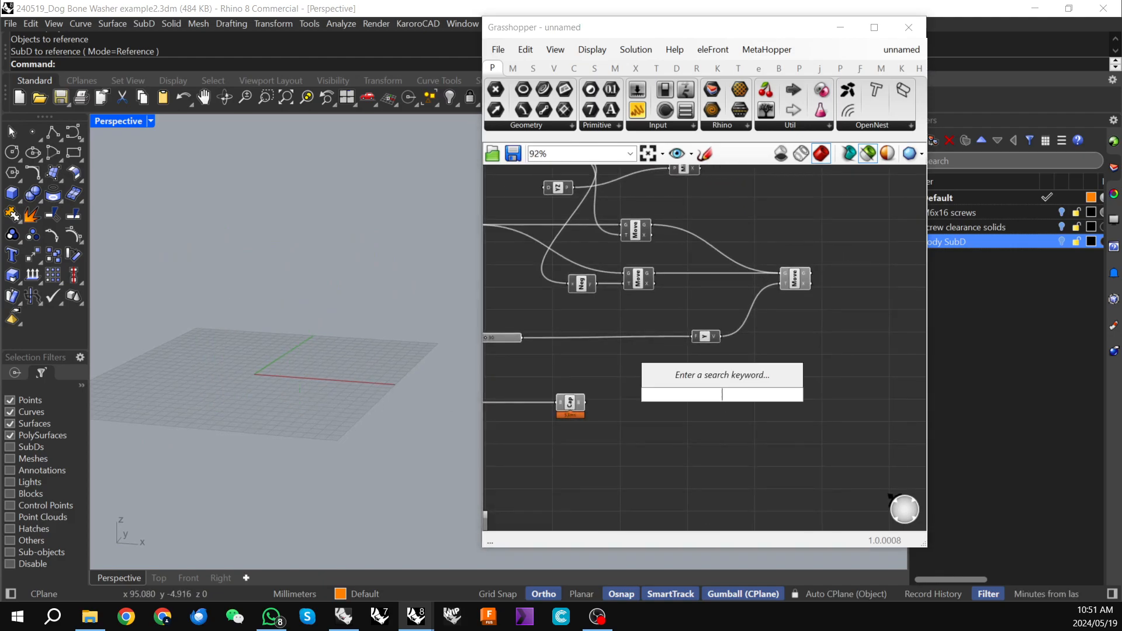
type("differ")
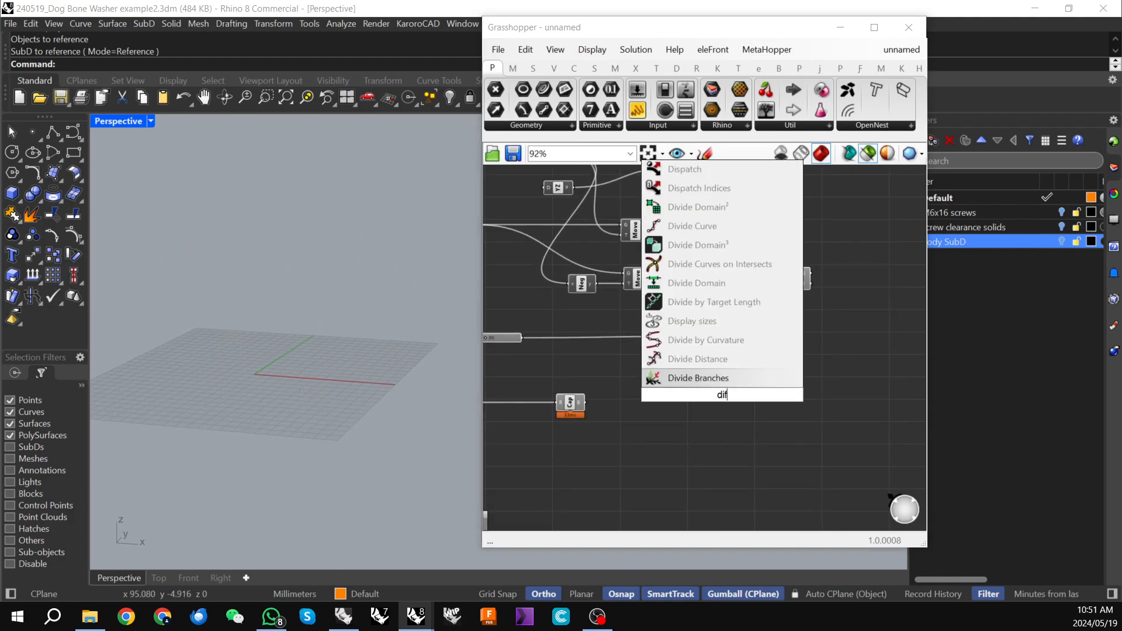
left_click(720, 343)
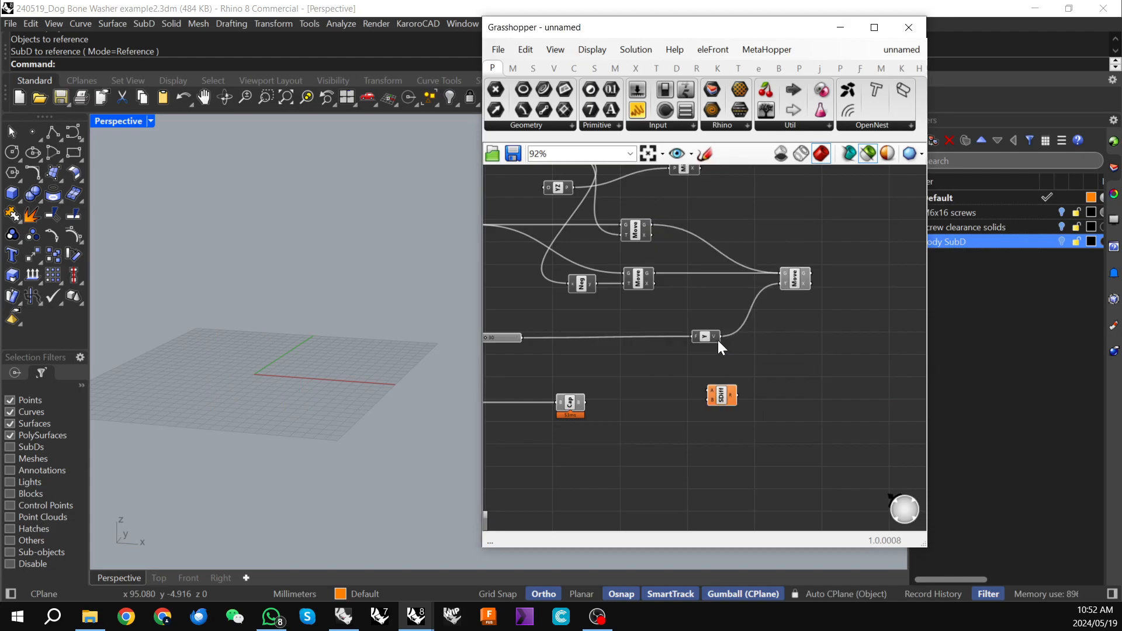
scroll(719, 336, "down", 2)
scroll(635, 380, "up", 3)
- Wire the capped body into input A of Solid Difference and the merged clearance solids into input B
left_click_drag(622, 362, 777, 345)
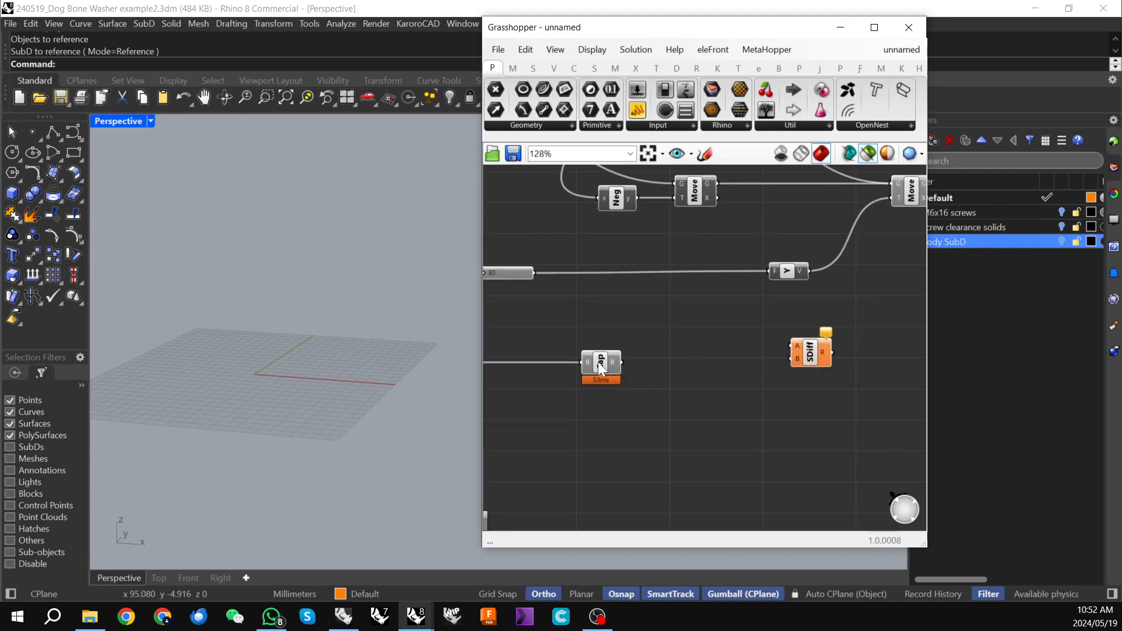
left_click_drag(621, 362, 773, 357)
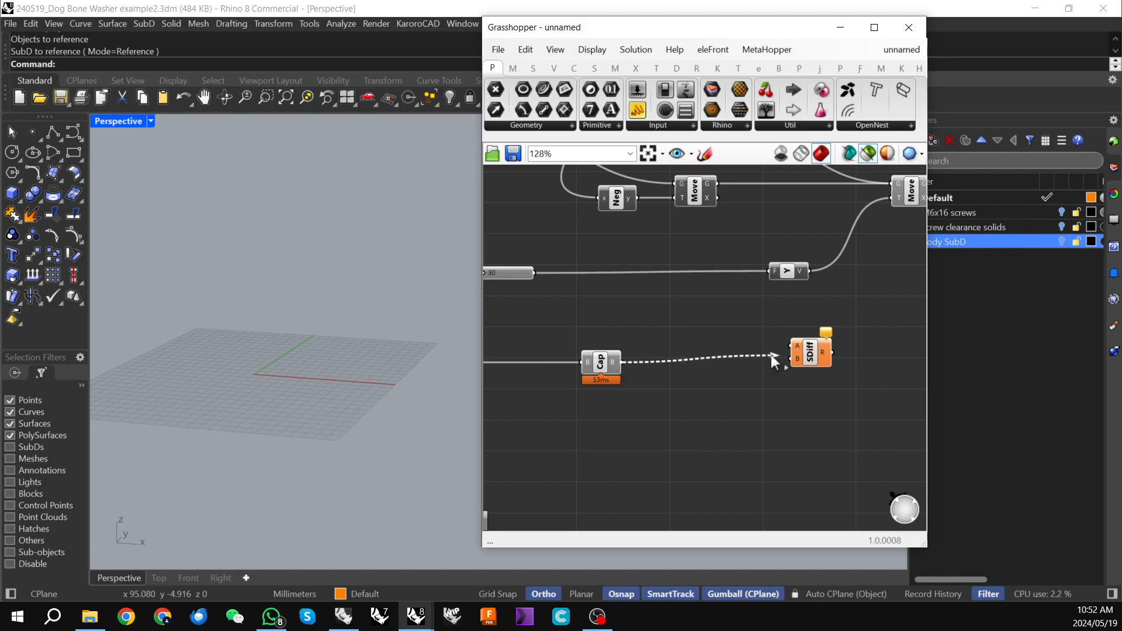
left_click(606, 363)
scroll(233, 374, "up", 5)
right_click_drag(233, 389, 263, 368)
scroll(684, 427, "down", 4)
scroll(663, 439, "down", 1)
left_click_drag(600, 427, 743, 432)
left_click_drag(655, 223, 724, 435)
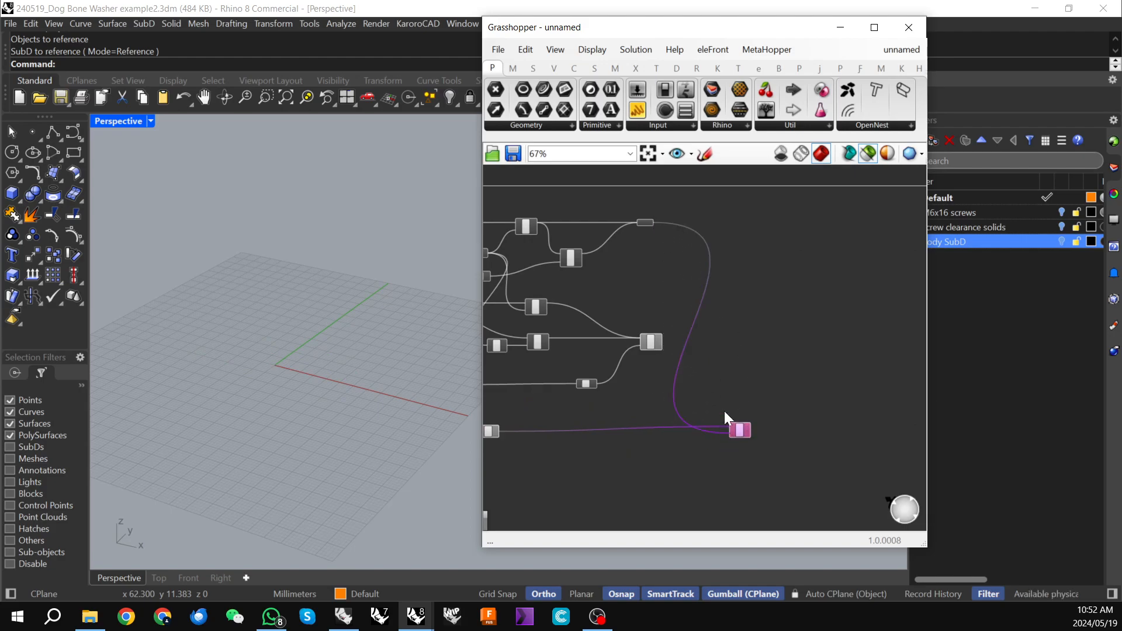
- Preview the clearance solids and the Solid Difference result, and compare the cut body with the original on the Body SubD layer
left_click(645, 222)
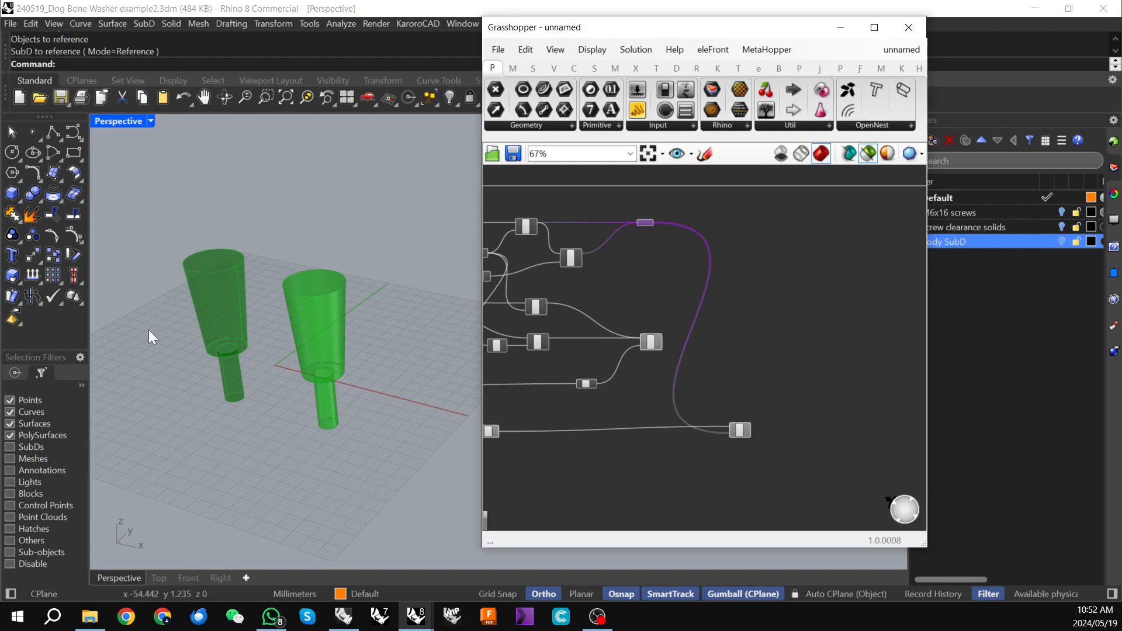
left_click(733, 470)
scroll(733, 444, "up", 1)
scroll(735, 450, "up", 3)
left_click(747, 418)
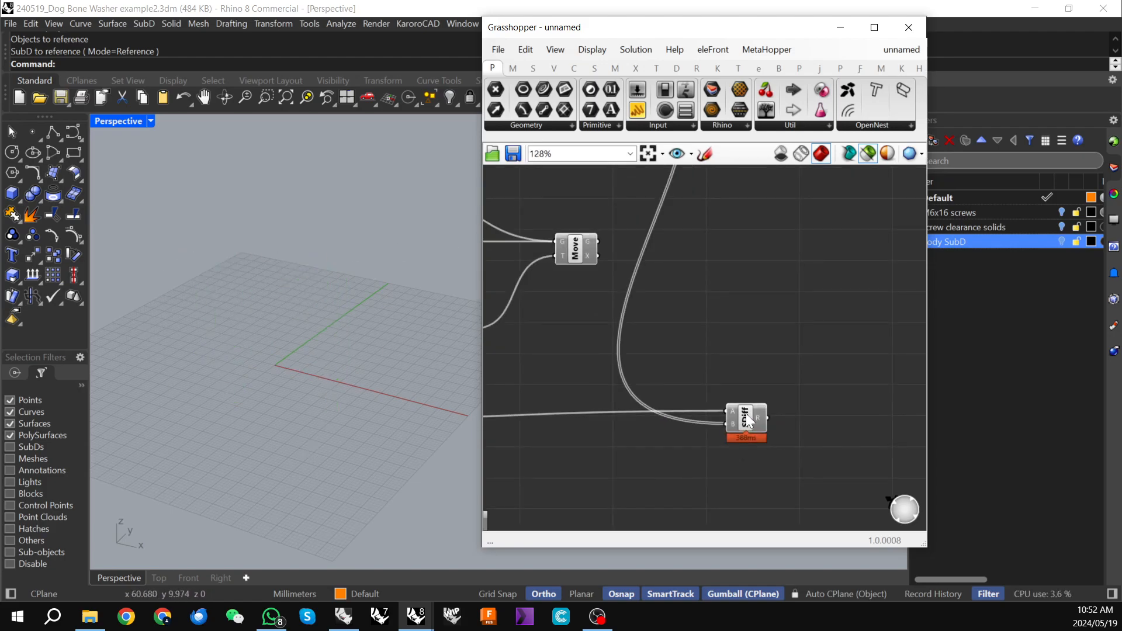
right_click_drag(243, 357, 350, 404)
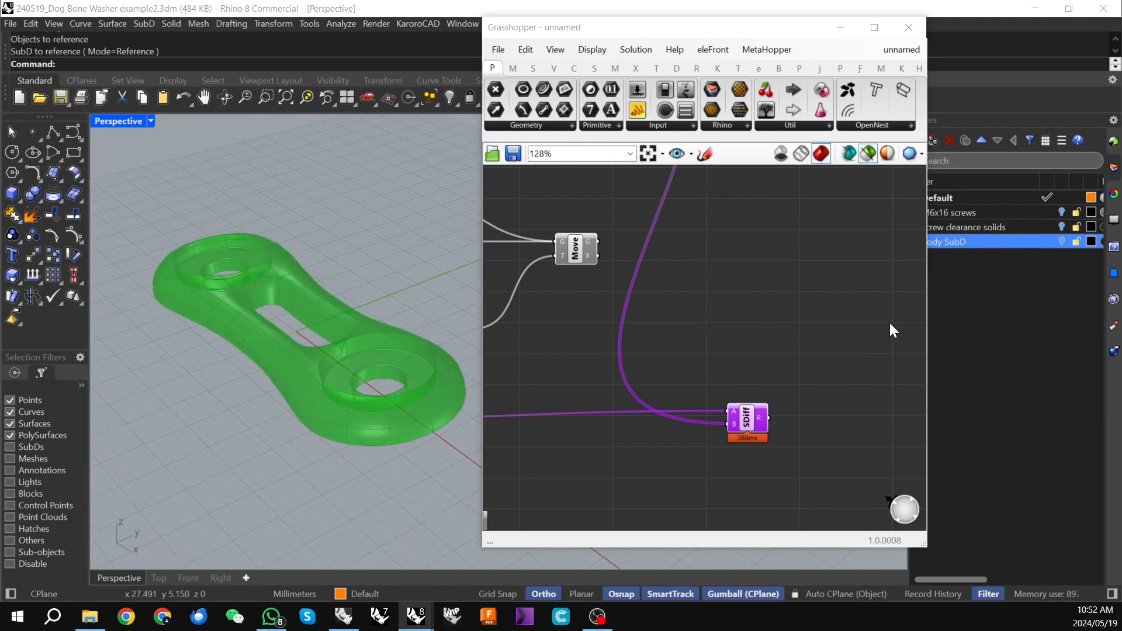
left_click(1062, 242)
right_click_drag(300, 398, 504, 416)
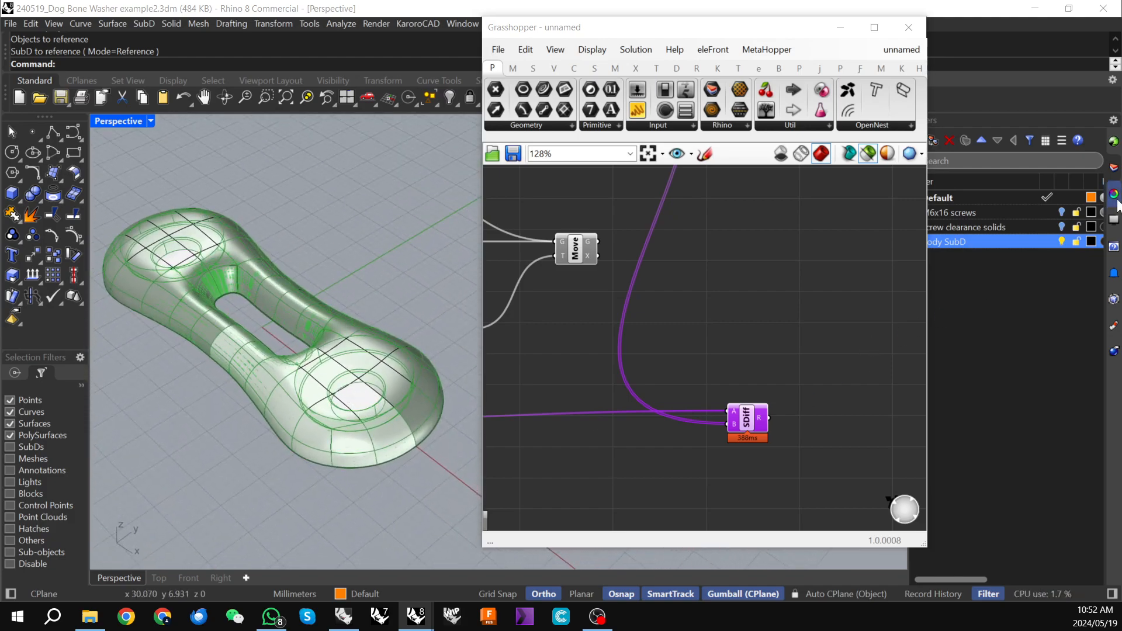
left_click(1061, 241)
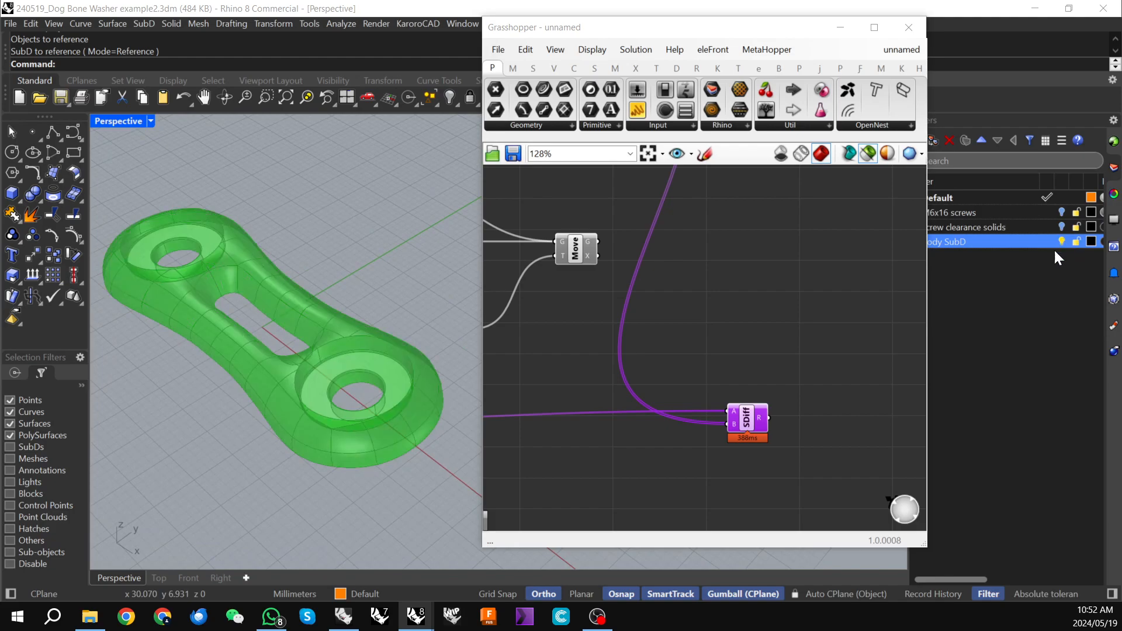
- Duplicate the Move component driven by the Y vector and feed the Solid Difference result into the copy's geometry input
scroll(755, 335, "down", 4)
right_click_drag(734, 329, 702, 357)
scroll(680, 308, "up", 4)
left_click(663, 290)
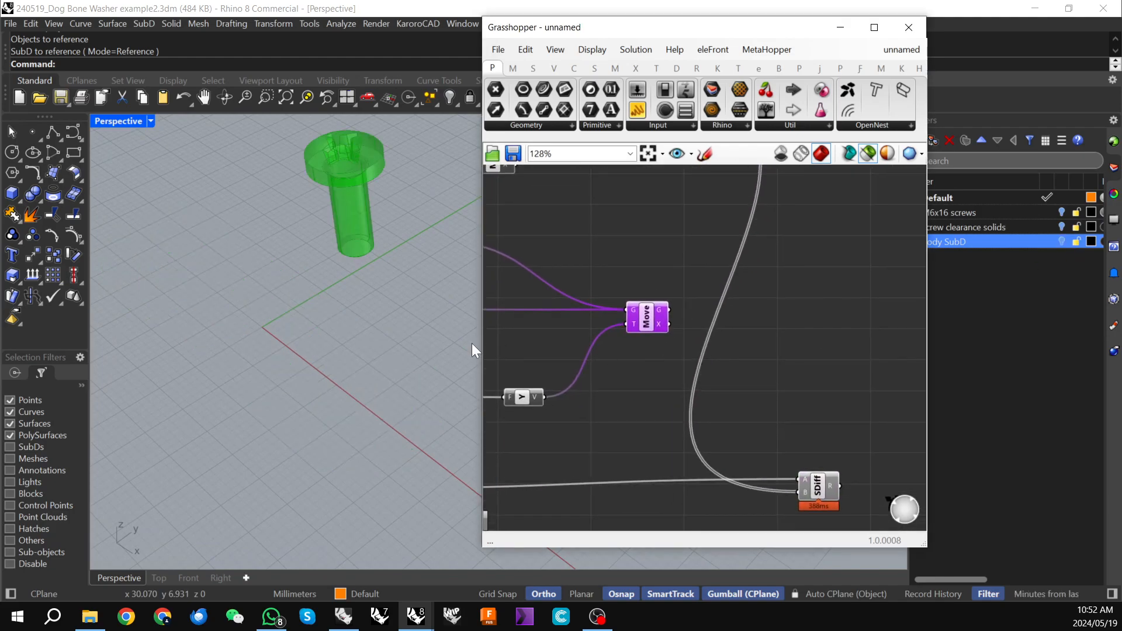
scroll(703, 354, "down", 4)
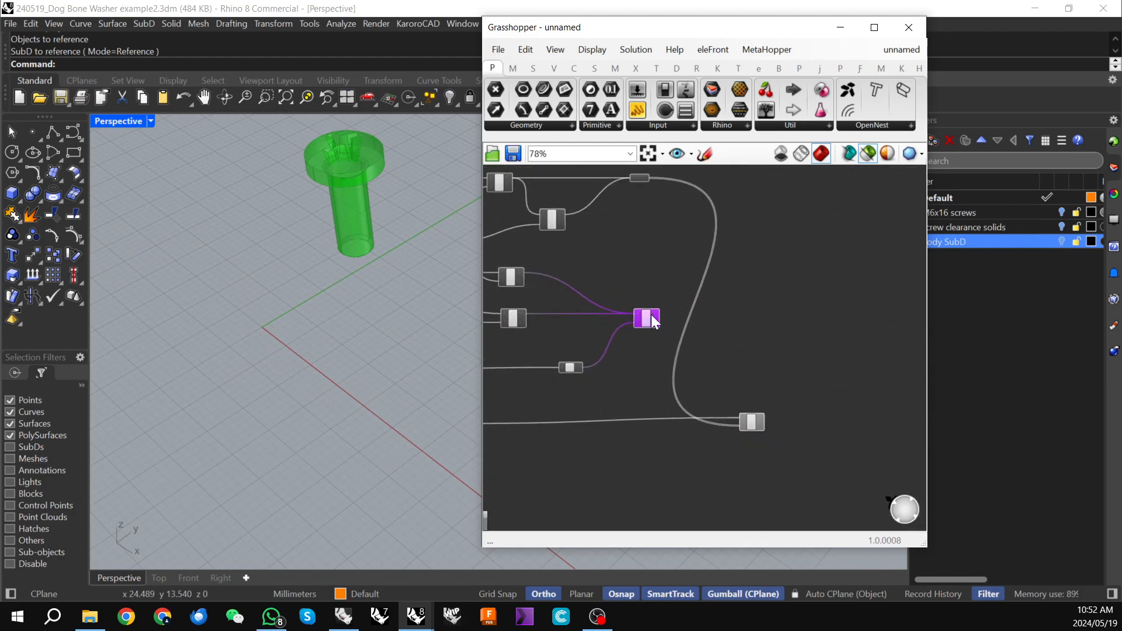
left_click_drag(653, 320, 801, 367, "alt")
scroll(736, 384, "up", 4)
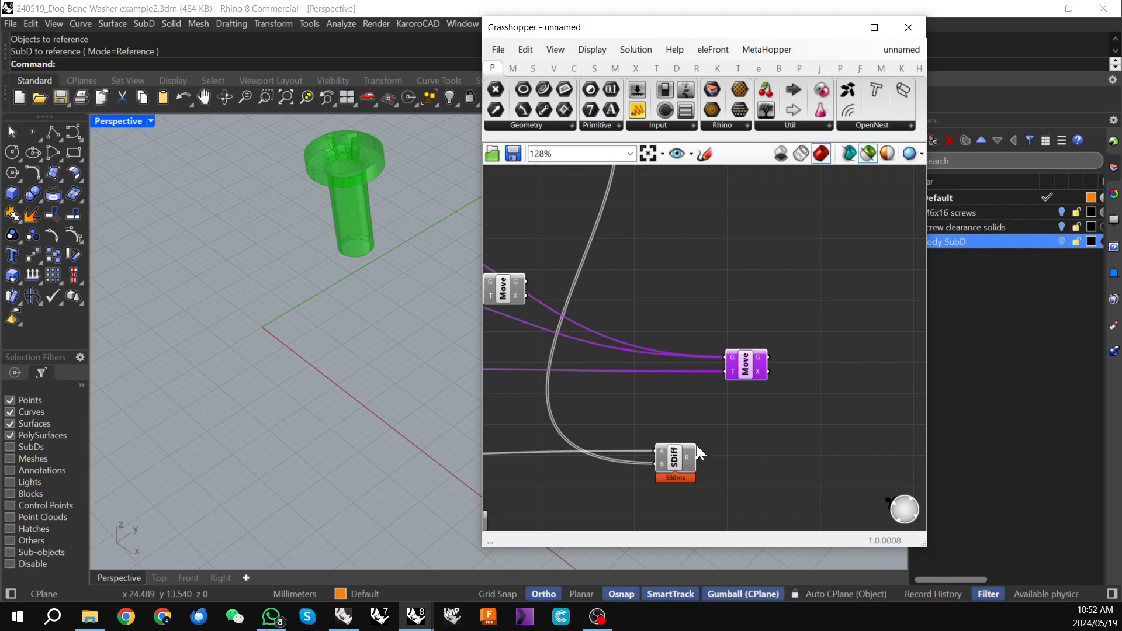
left_click_drag(697, 458, 717, 354)
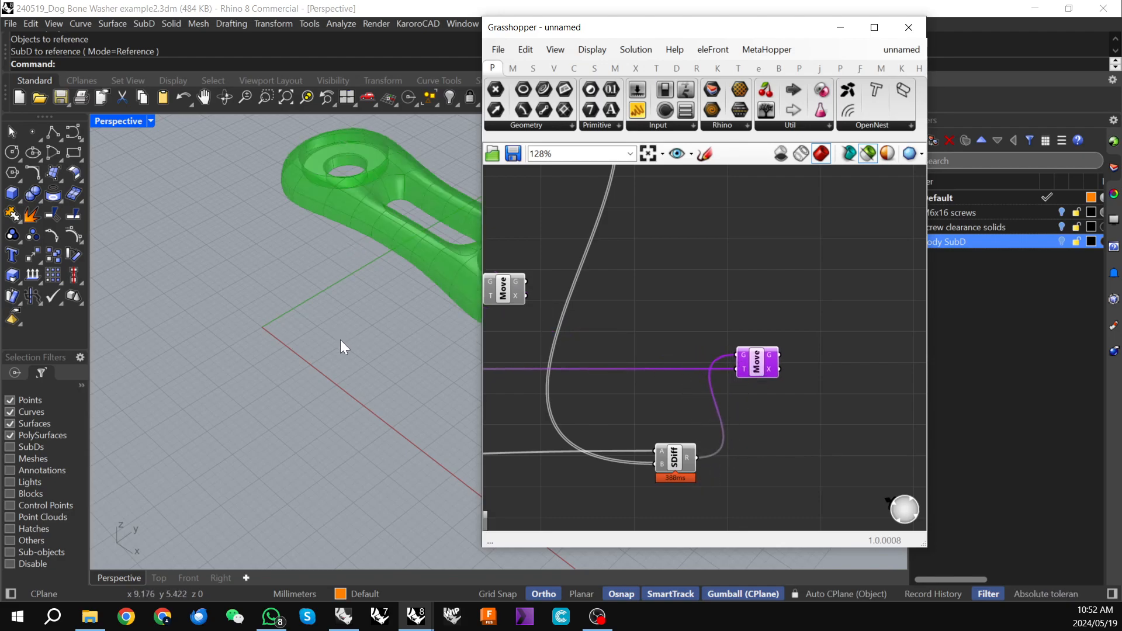
- Preview both Y-driven Move components together, and turn off the selected-only preview
scroll(341, 339, "down", 1)
scroll(706, 385, "down", 1)
left_click(556, 304)
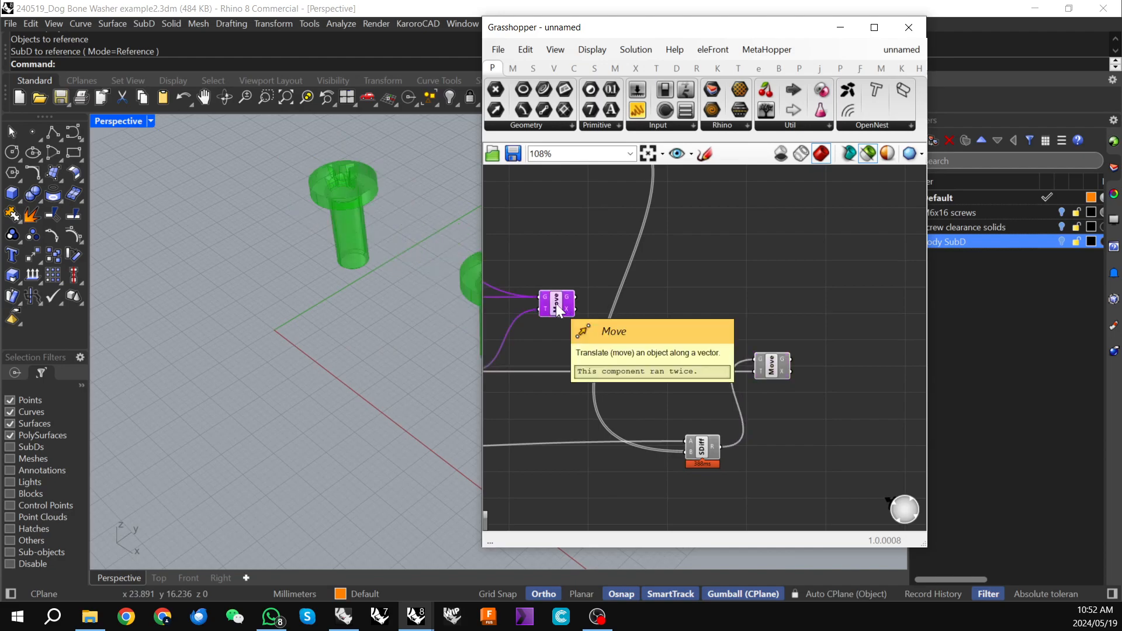
left_click(776, 374, "shift")
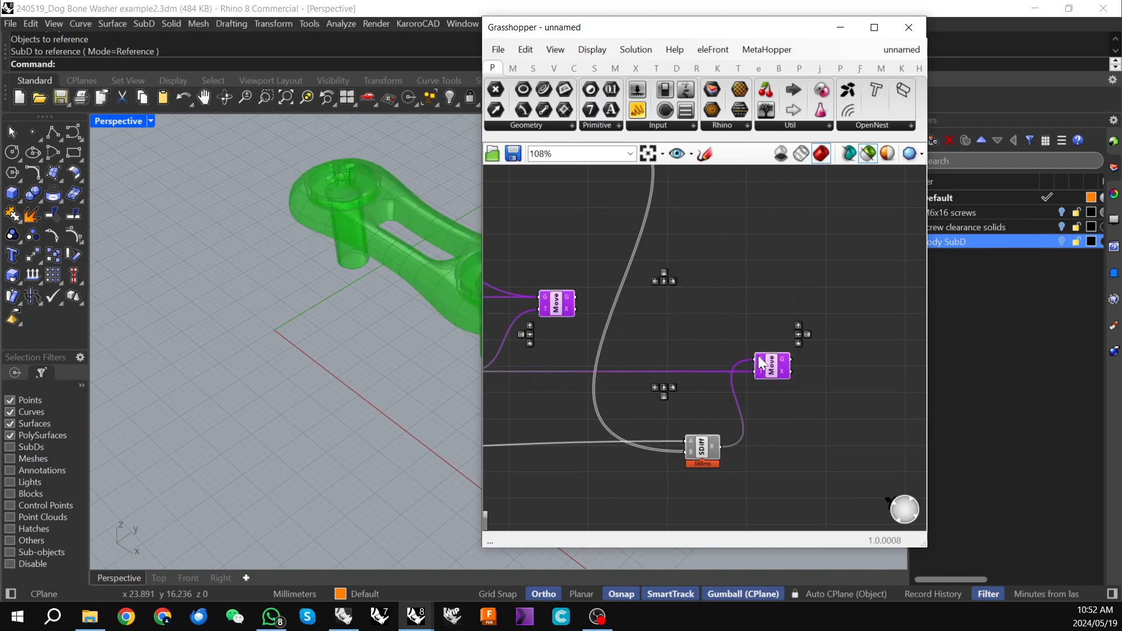
left_click(804, 415)
left_click(868, 151)
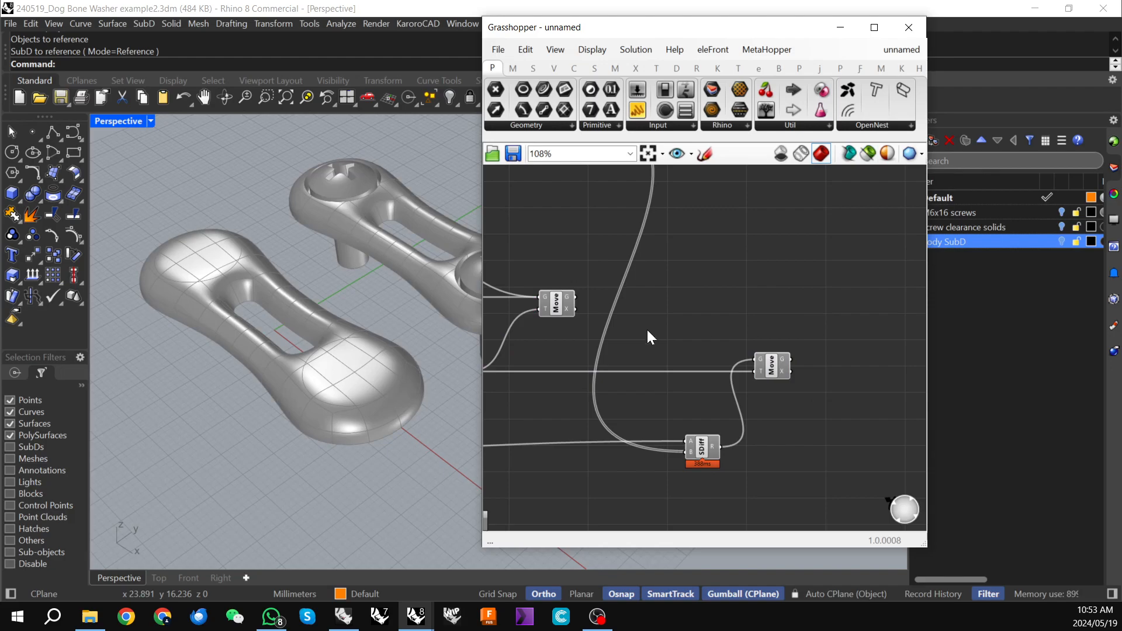
scroll(700, 324, "down", 3)
scroll(695, 351, "down", 3)
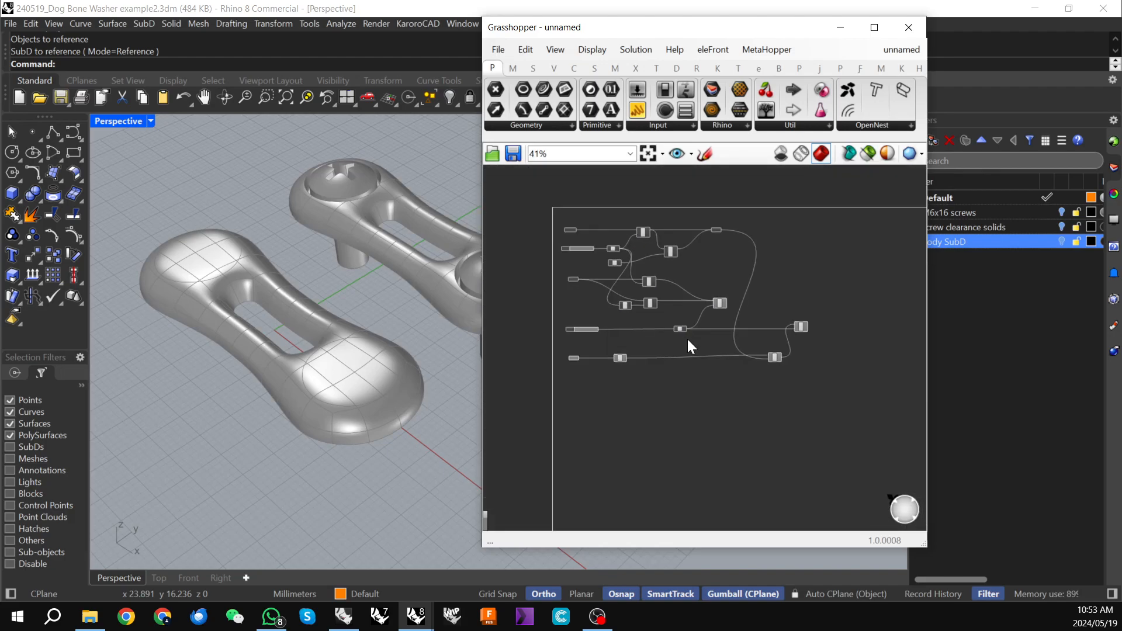
- Turn off the preview of all components upstream of the Solid Difference and line up the two Y-driven Move components
left_click_drag(540, 200, 751, 428)
left_click(618, 297)
left_click_drag(539, 201, 700, 425)
right_click(701, 433)
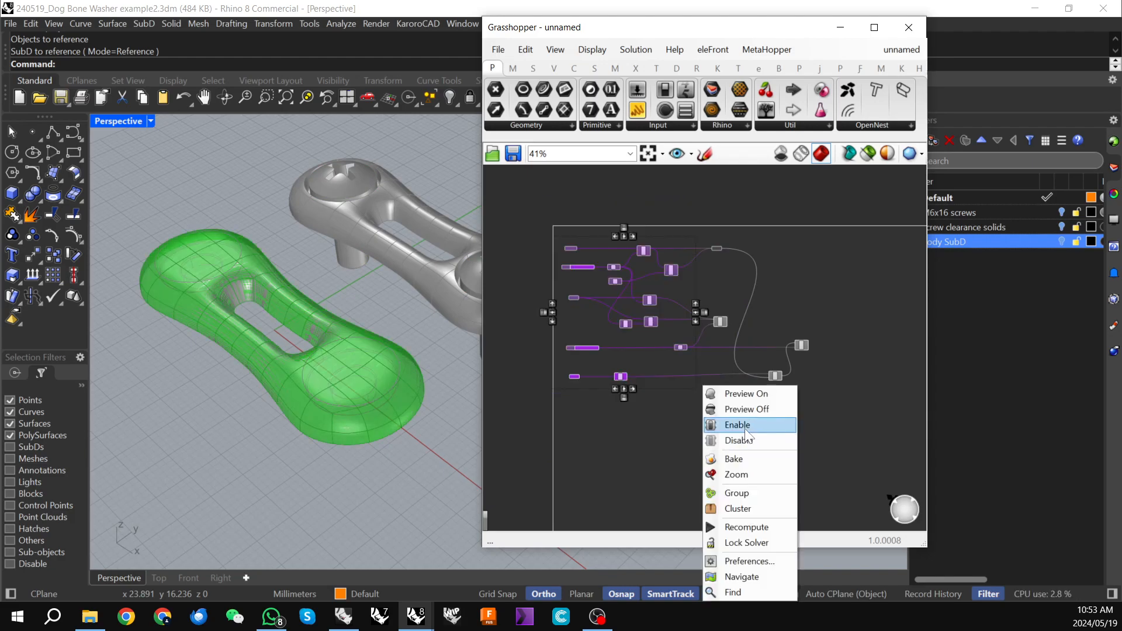
left_click(754, 407)
scroll(668, 419, "up", 3)
left_click_drag(649, 317, 805, 318)
left_click(834, 380)
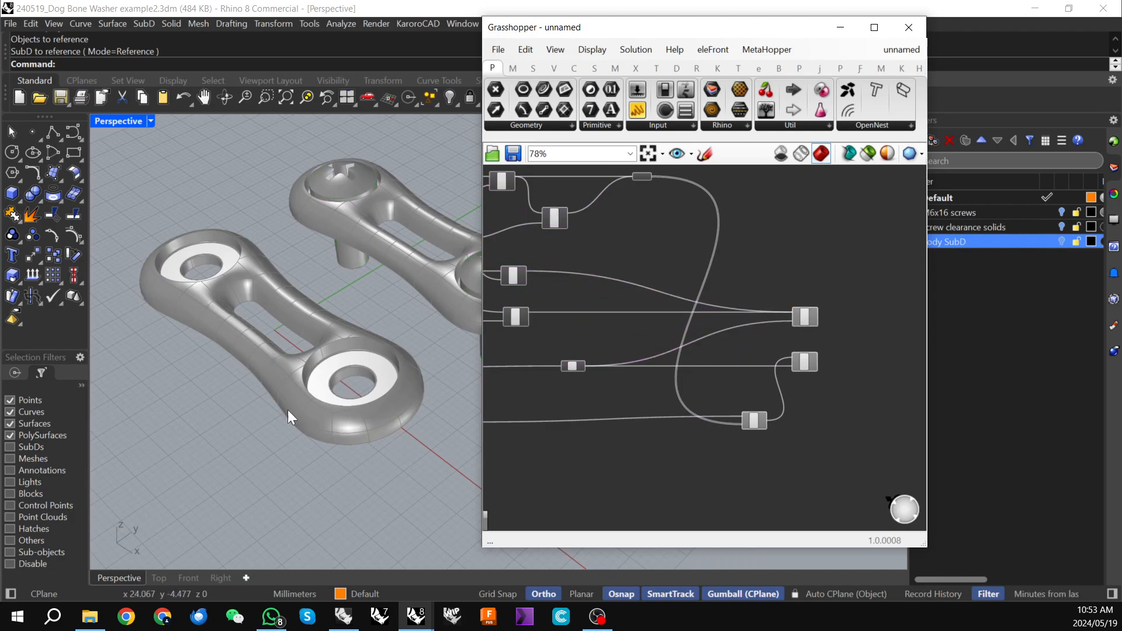
- Move the Grasshopper window clear of the model and turn off the Solid Difference component's preview
left_click_drag(548, 34, 669, 37)
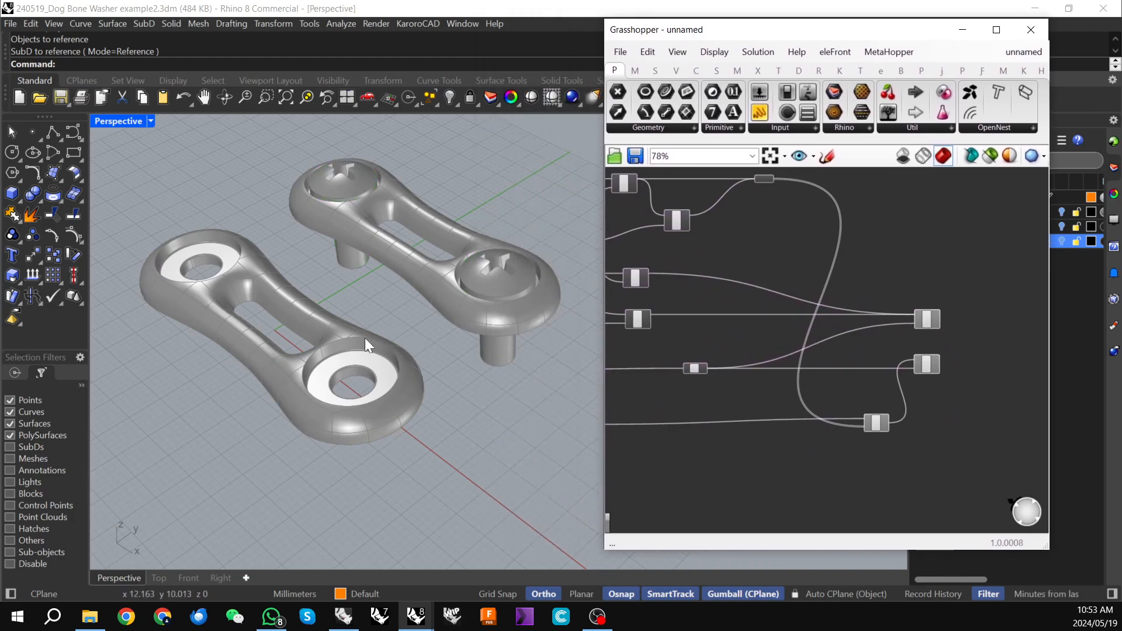
scroll(376, 318, "down", 5)
scroll(373, 349, "up", 3)
right_click_drag(341, 386, 295, 374)
scroll(871, 389, "down", 2)
left_click_drag(879, 378, 950, 448)
right_click(877, 467)
left_click(928, 409)
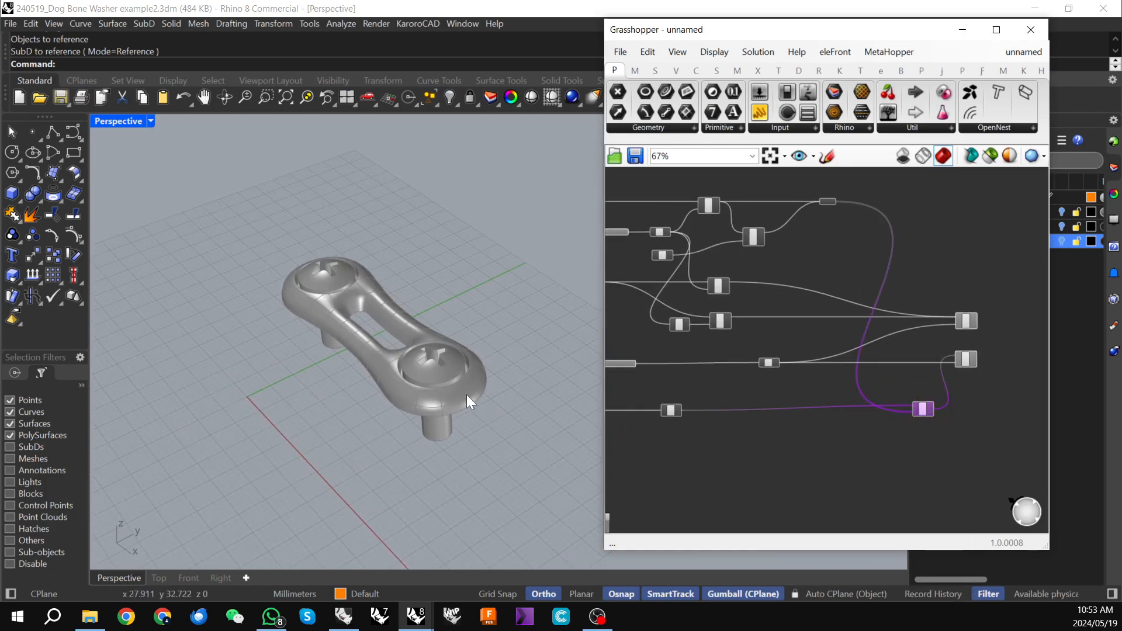
- Examine the offset washer and its seated screws from above, close up and from the side
scroll(352, 306, "up", 4)
right_click_drag(400, 313, 448, 360)
scroll(335, 363, "down", 5)
scroll(338, 374, "up", 6)
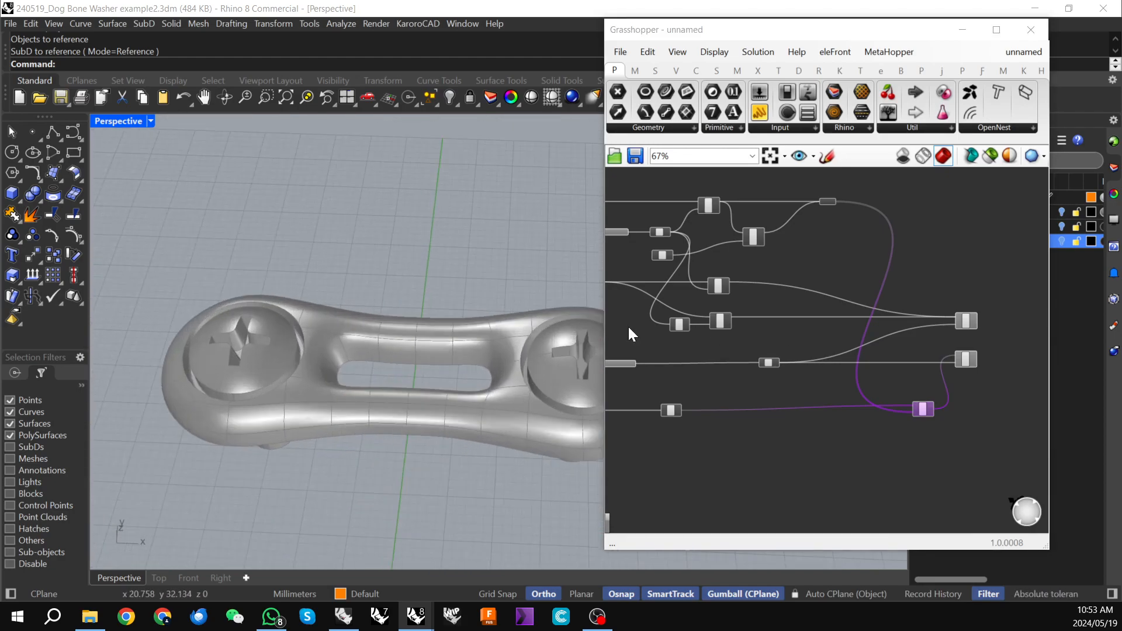
scroll(333, 364, "down", 3)
right_click_drag(333, 365, 436, 342)
scroll(375, 384, "up", 5)
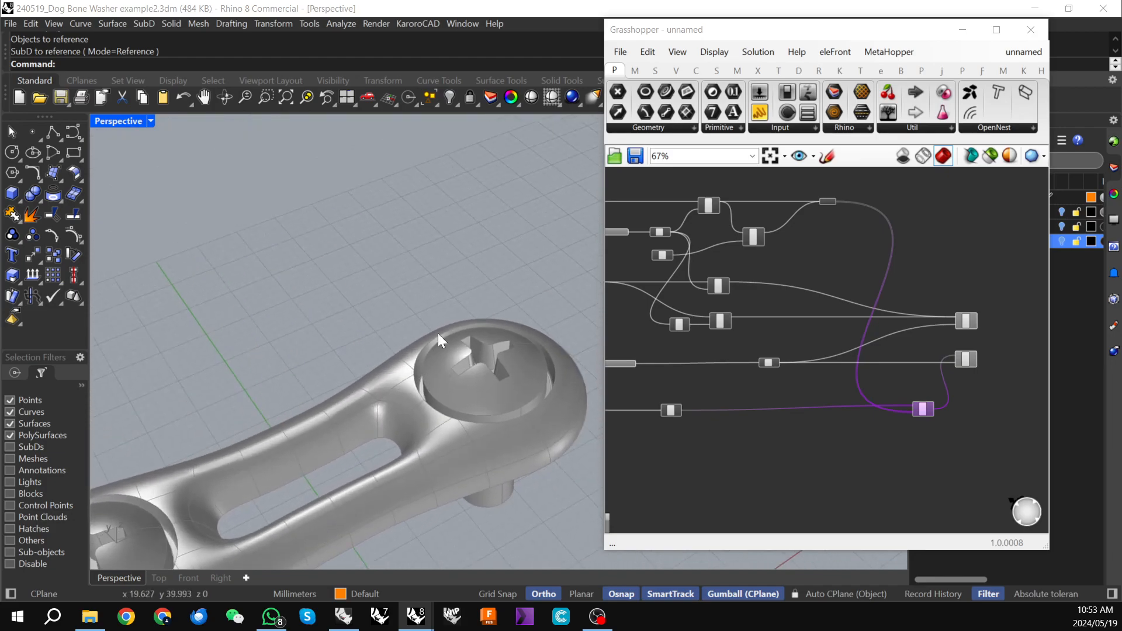
scroll(433, 342, "down", 6)
scroll(374, 410, "up", 5)
right_click_drag(356, 421, 384, 411)
scroll(391, 305, "down", 8)
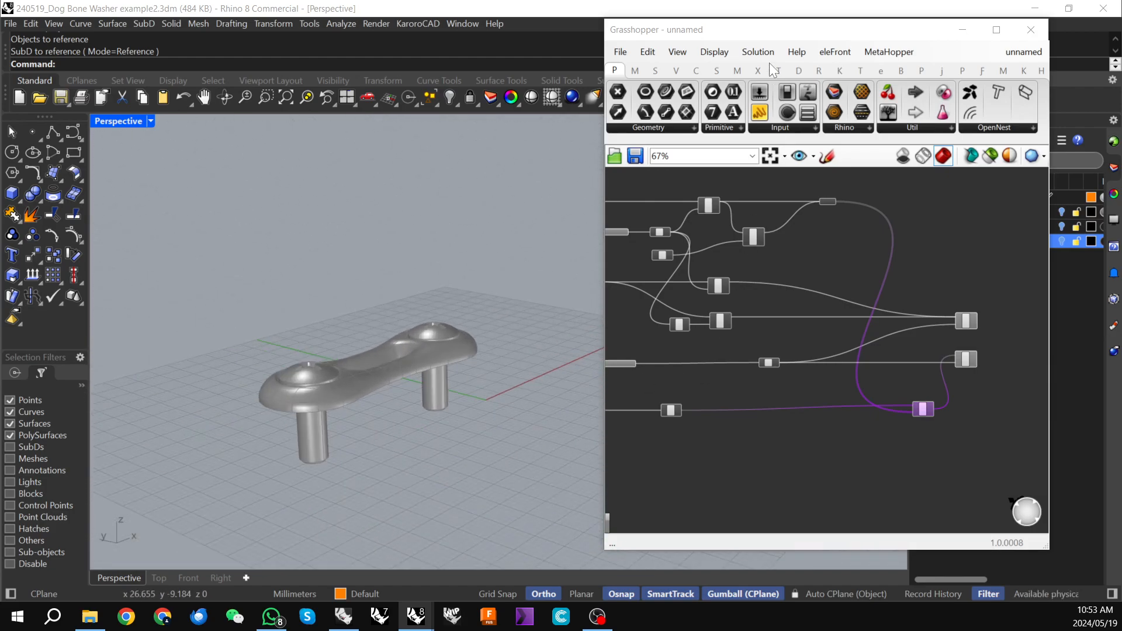
- Show the Body SubD layer and reposition the Grasshopper window so the model stays uncovered
left_click_drag(796, 29, 815, 353)
scroll(845, 380, "down", 2)
left_click(1061, 241)
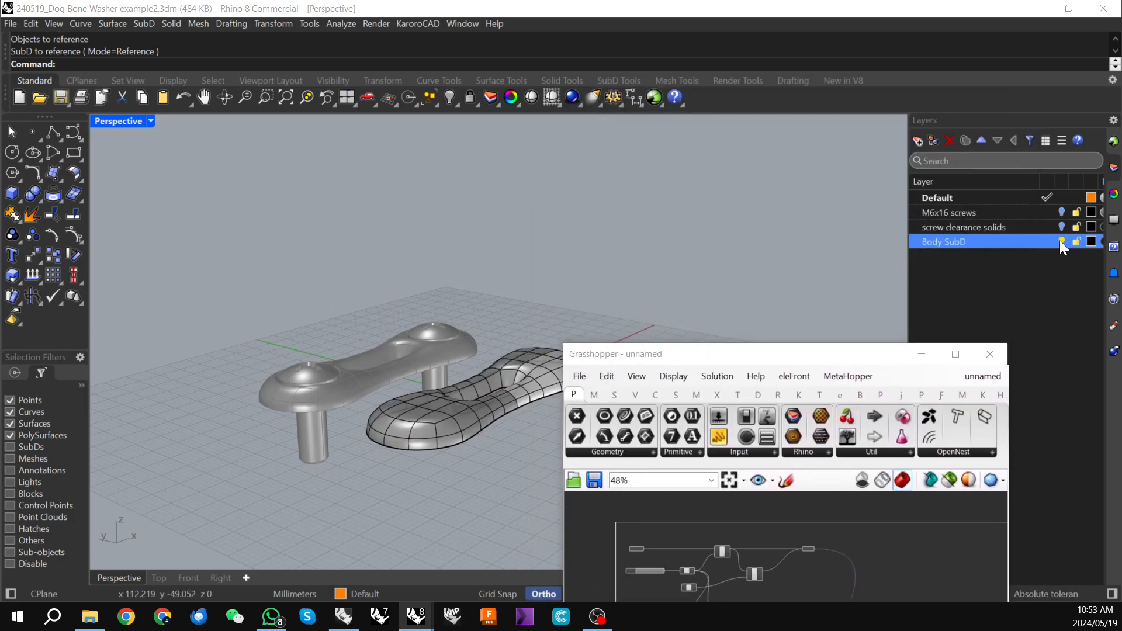
left_click_drag(682, 360, 791, 215)
scroll(351, 422, "down", 3)
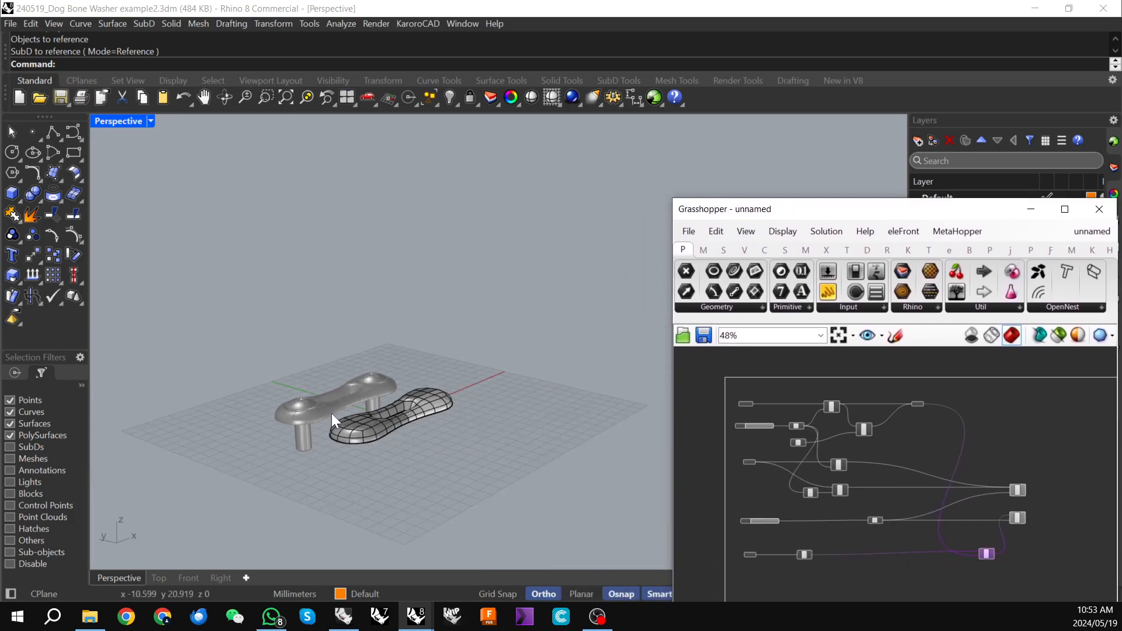
- Change to the Top view, frame the original body's slot and display the SubD in flat mode
right_click_drag(335, 414, 269, 489)
left_click(158, 579)
scroll(401, 416, "up", 5)
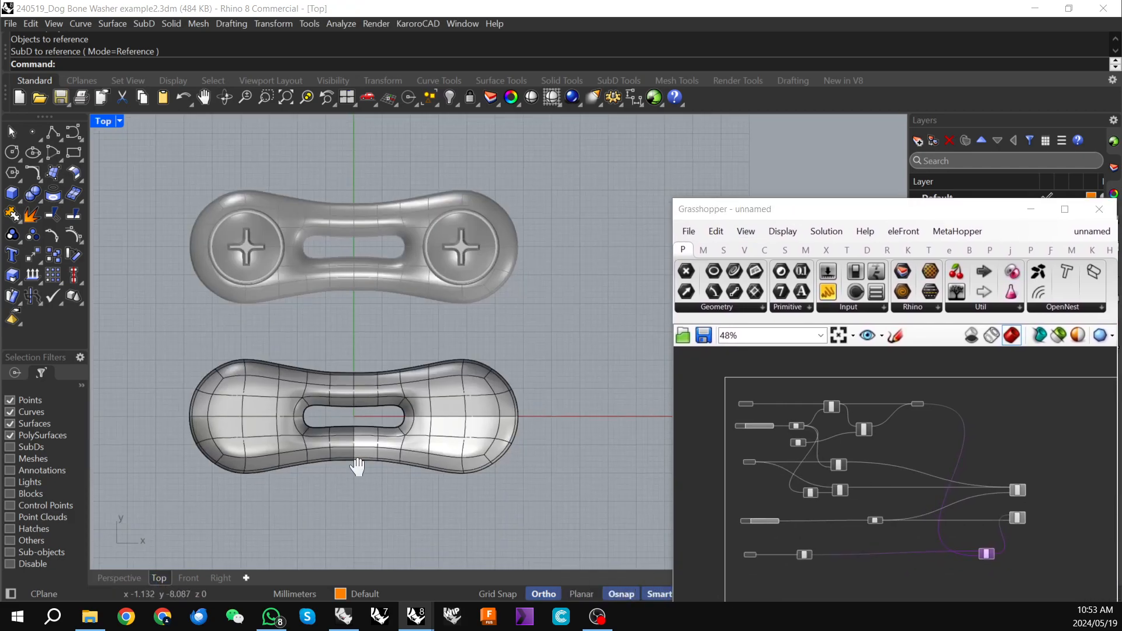
scroll(443, 361, "down", 2)
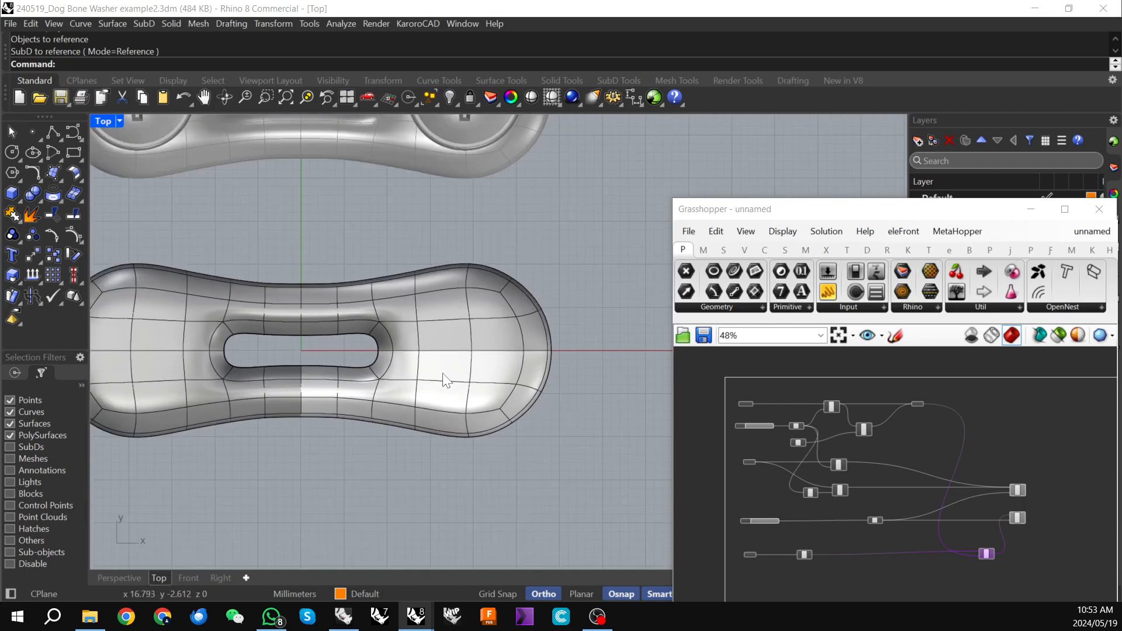
right_click_drag(455, 381, 482, 378)
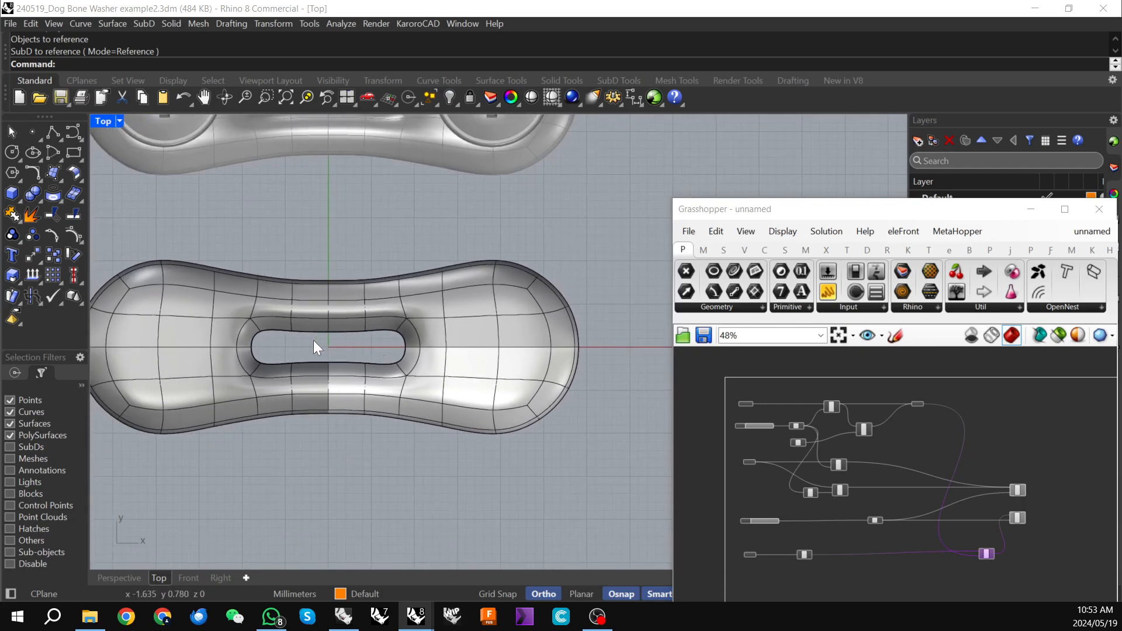
right_click_drag(387, 478, 407, 467)
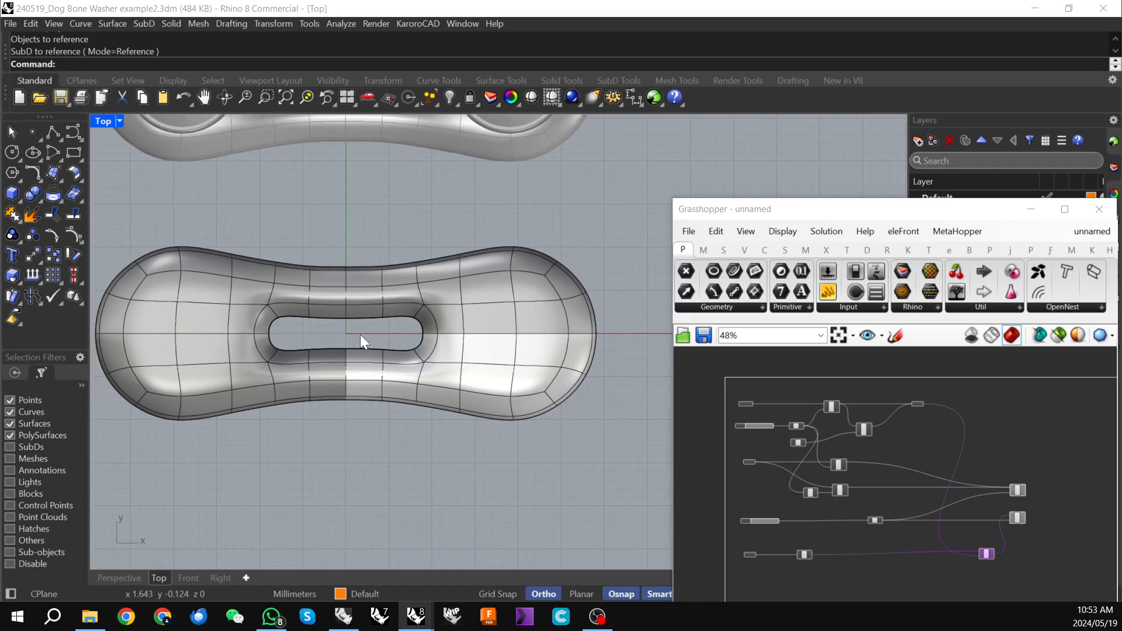
scroll(350, 305, "up", 2)
scroll(349, 305, "up", 2)
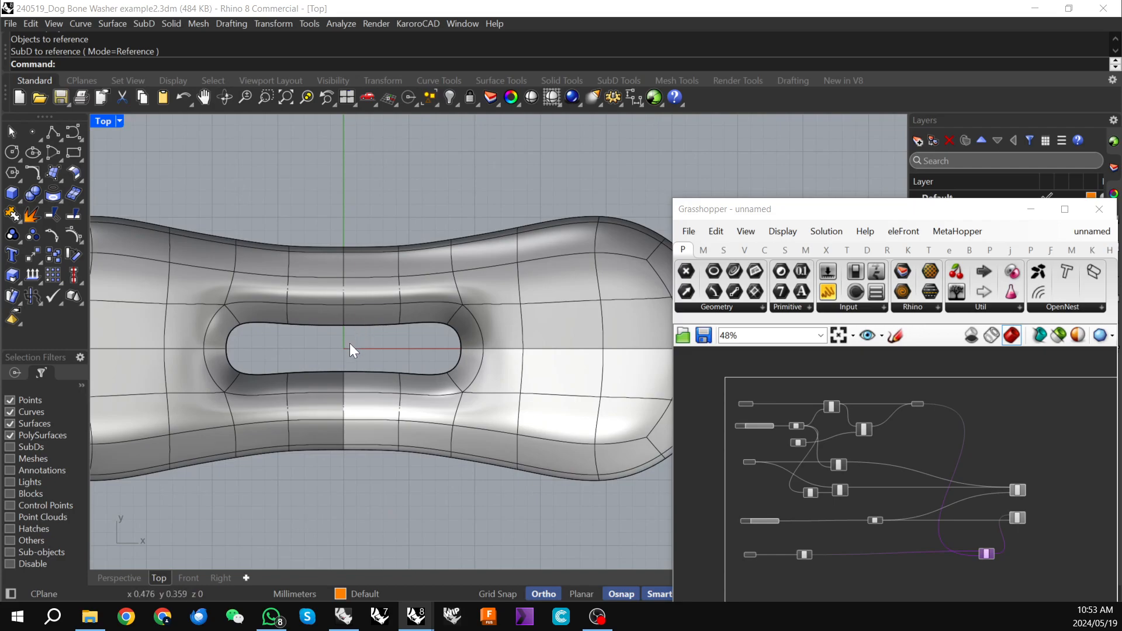
key("Tab")
scroll(395, 372, "down", 4)
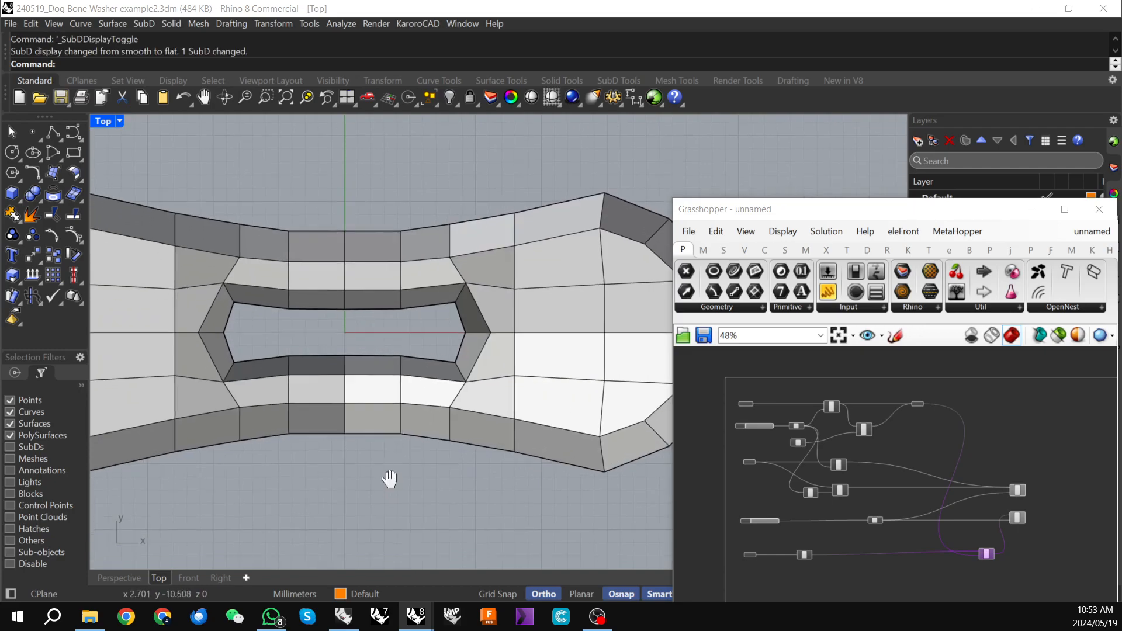
scroll(345, 395, "up", 5)
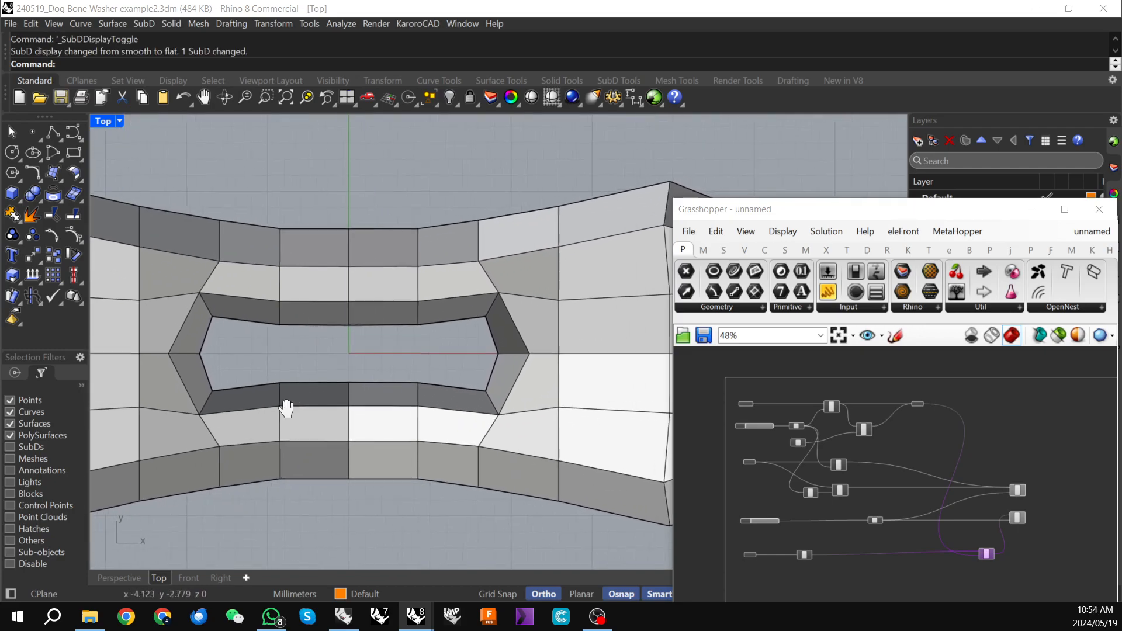
scroll(355, 400, "up", 2)
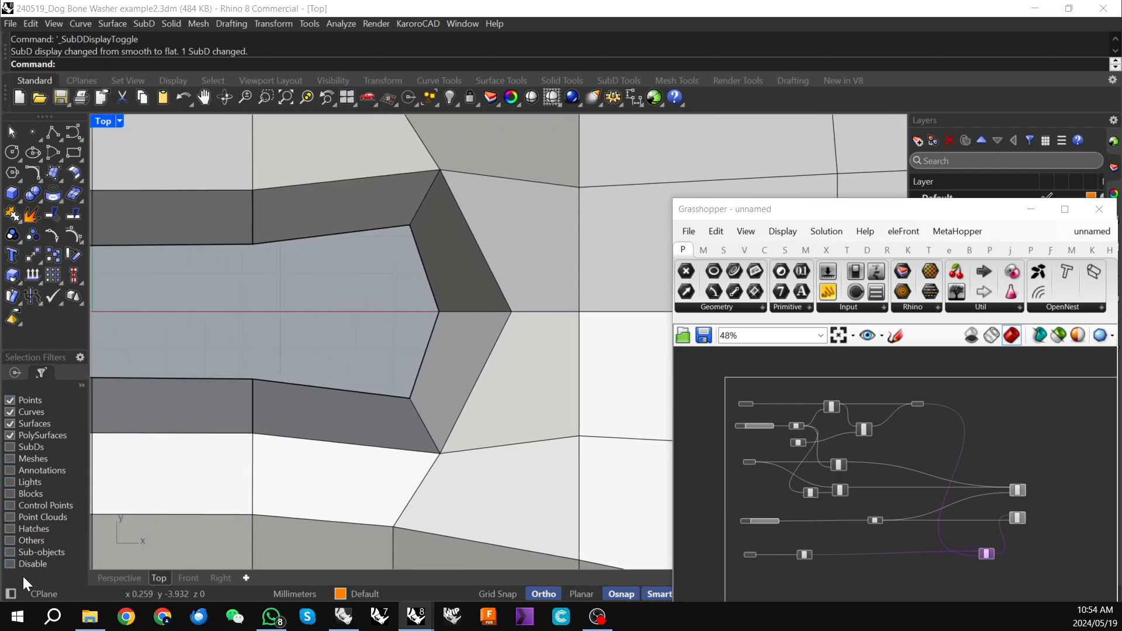
- Enable sub-object selection and shift the slot's lower-right corner vertex in Y slightly towards the slot's centreline
left_click(10, 552)
scroll(237, 458, "down", 1)
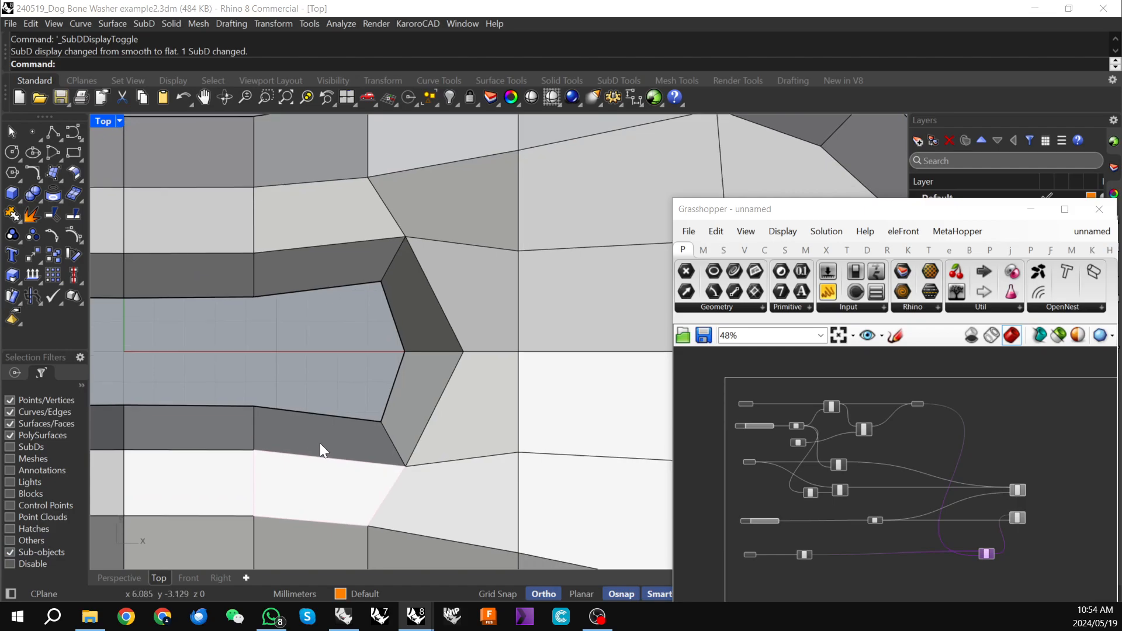
scroll(365, 436, "down", 3)
scroll(378, 493, "down", 5)
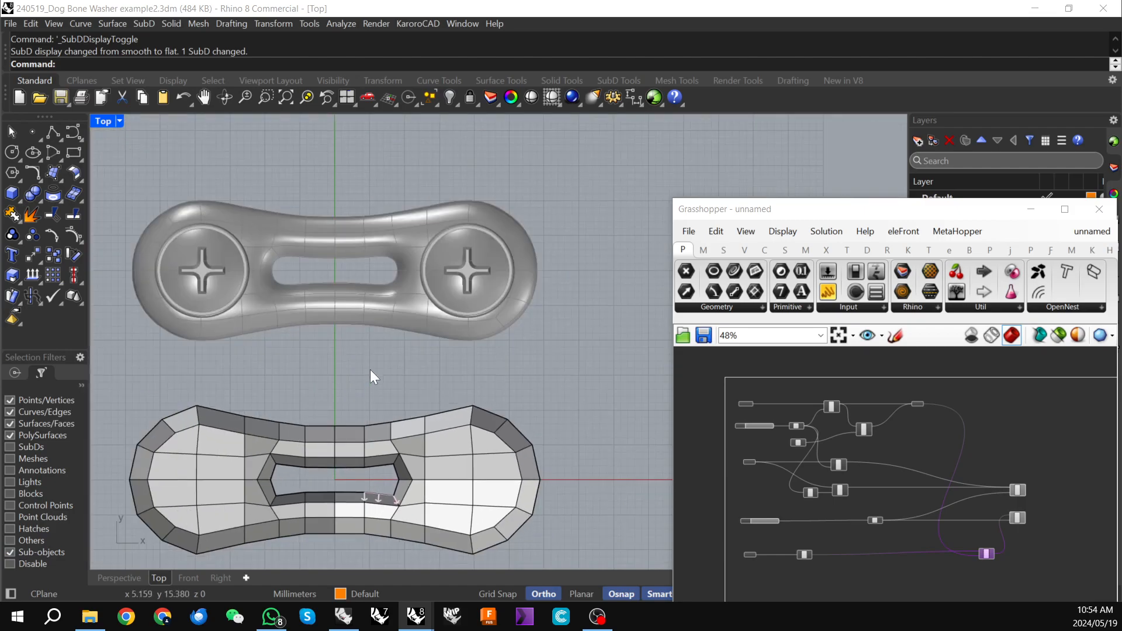
scroll(381, 492, "up", 7)
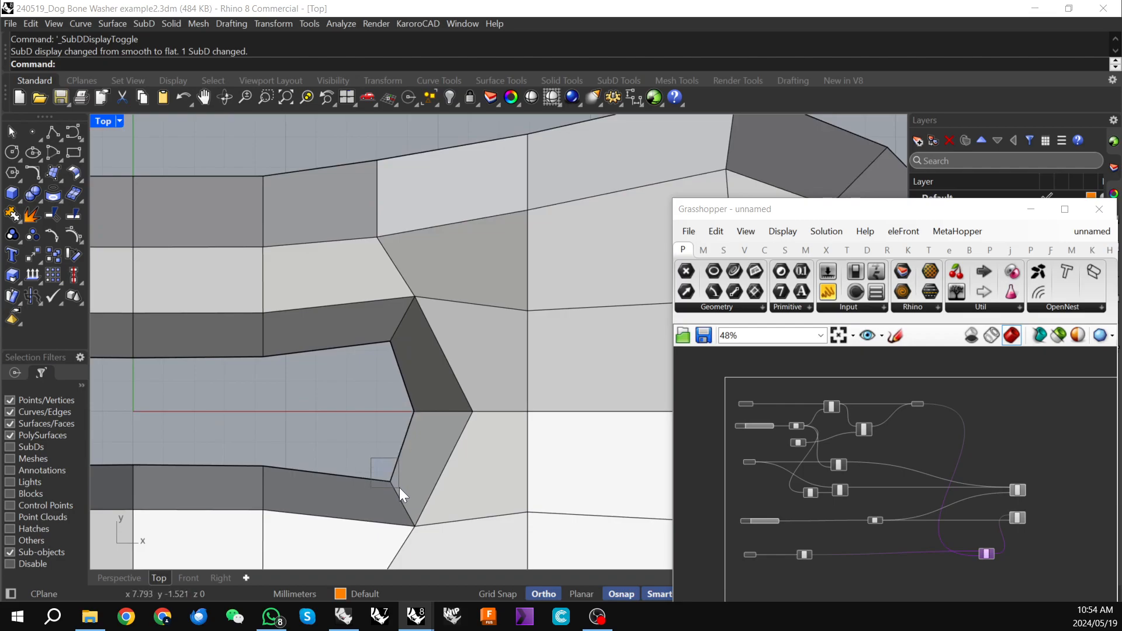
left_click(401, 491)
scroll(386, 476, "down", 1)
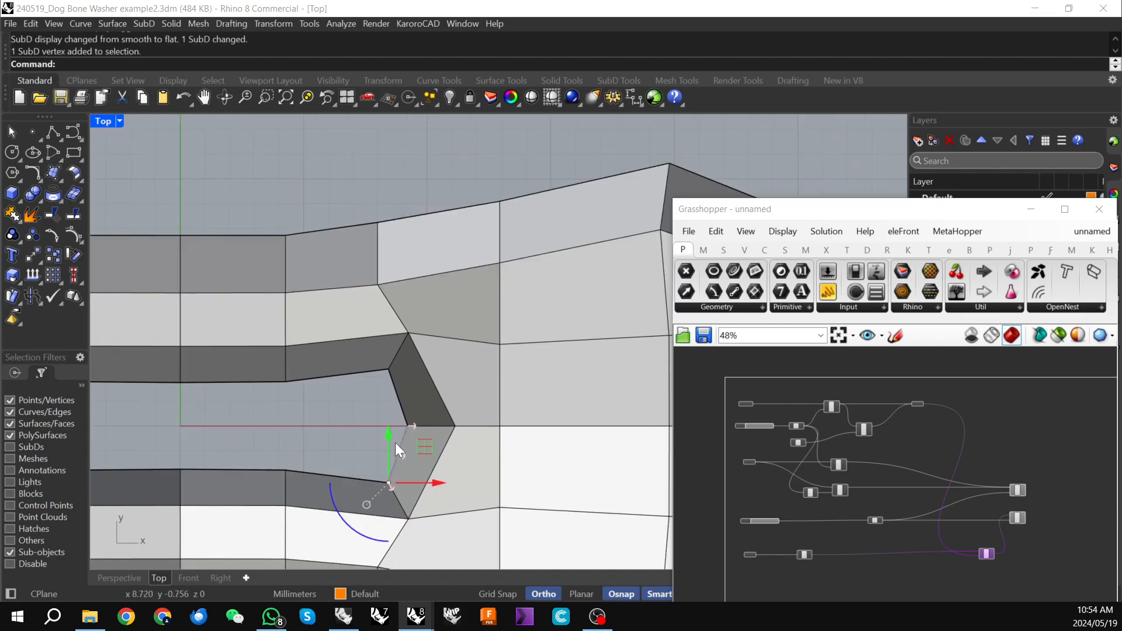
left_click_drag(387, 434, 388, 423)
scroll(388, 433, "down", 1)
- Select the centre edge on the slot's lower side and move it slightly outward in Y to widen the slot
scroll(345, 428, "down", 6)
right_click_drag(353, 443, 388, 477)
scroll(295, 461, "up", 6)
right_click_drag(300, 463, 306, 434)
scroll(306, 434, "down", 2)
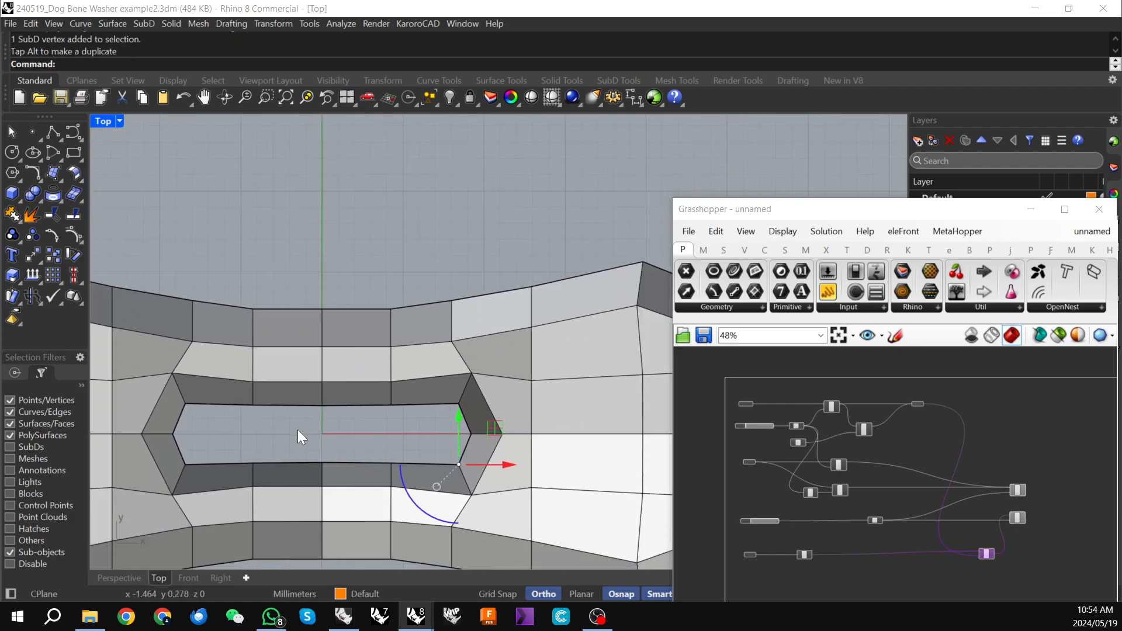
left_click_drag(308, 446, 330, 492)
scroll(329, 493, "down", 4)
mouse_move(330, 494)
right_mouse_down()
mouse_move(343, 479)
mouse_move(343, 493)
right_mouse_up()
scroll(343, 492, "down", 2)
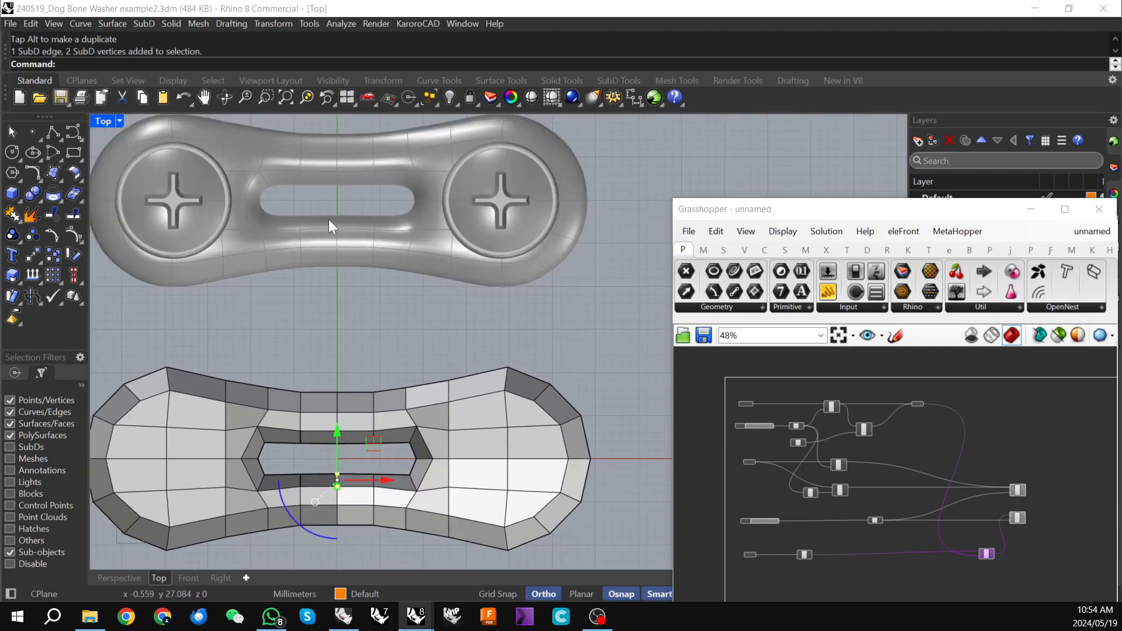
left_click_drag(338, 431, 338, 436)
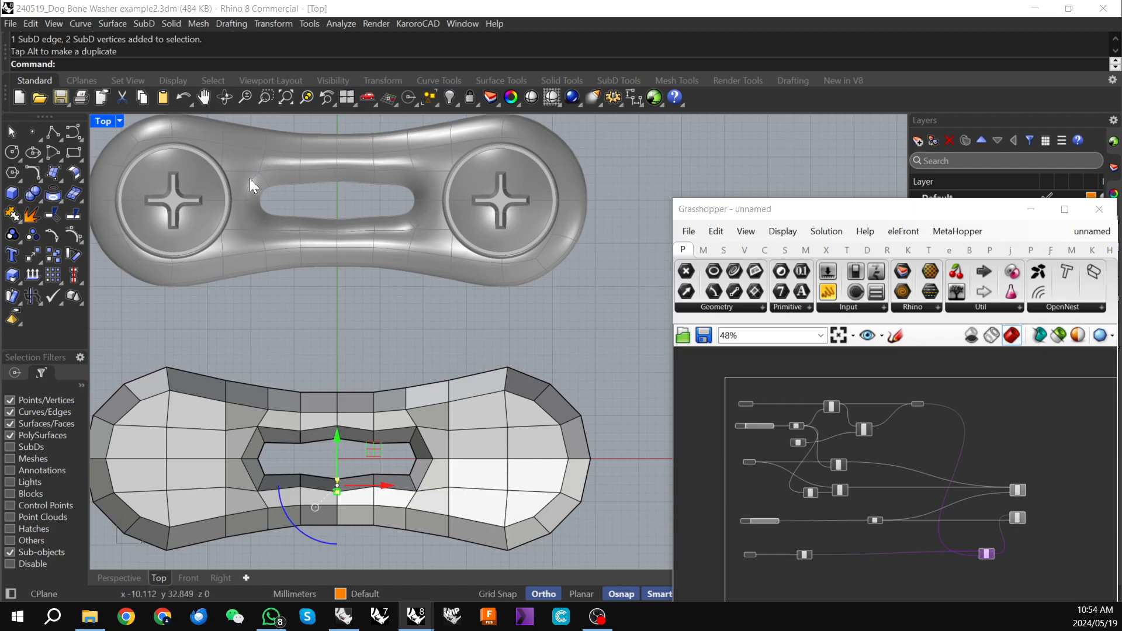
- Move the neighbouring edge left of centre on the slot's lower side outward in Y, level with the centre edge
left_click(294, 463)
left_click_drag(293, 465, 306, 493)
left_click_drag(301, 429, 303, 435)
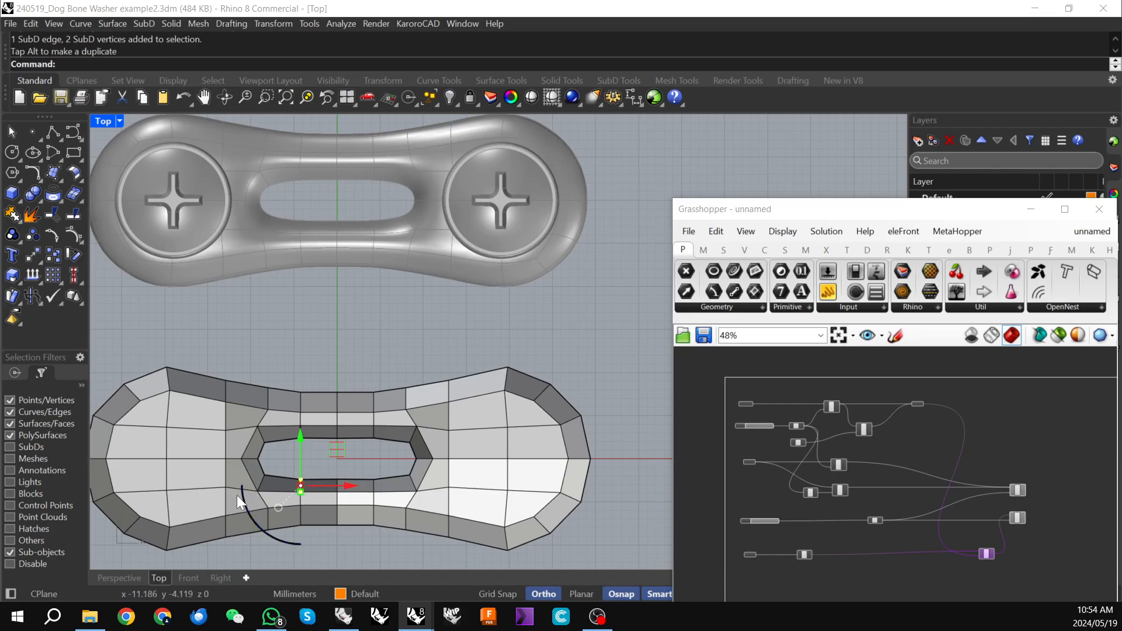
- Return to the Perspective view and set the SubD body back to smooth display
left_click(120, 576)
scroll(380, 379, "up", 5)
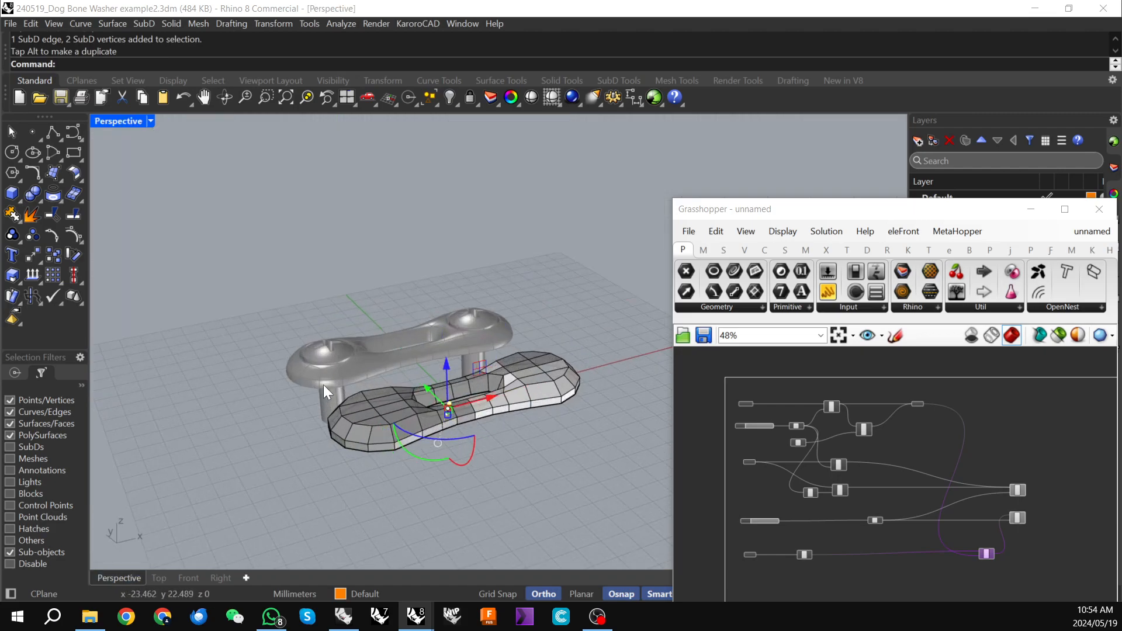
key("Tab")
scroll(339, 368, "up", 5)
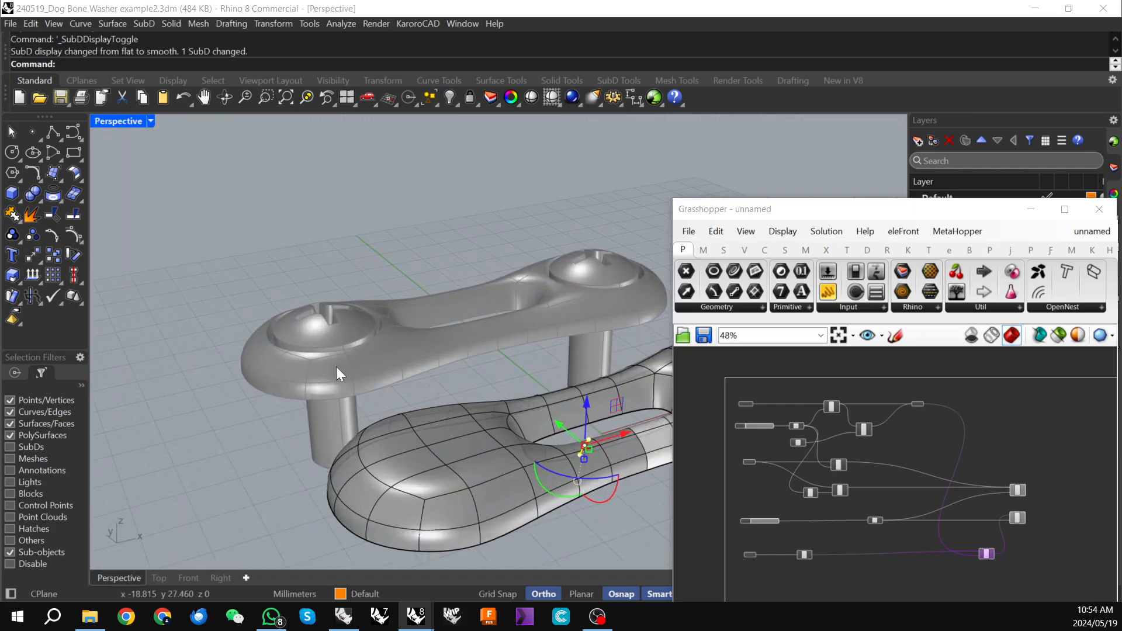
- Inspect the updated washer from several angles, especially how the screw heads sit in their recesses
scroll(350, 344, "down", 8)
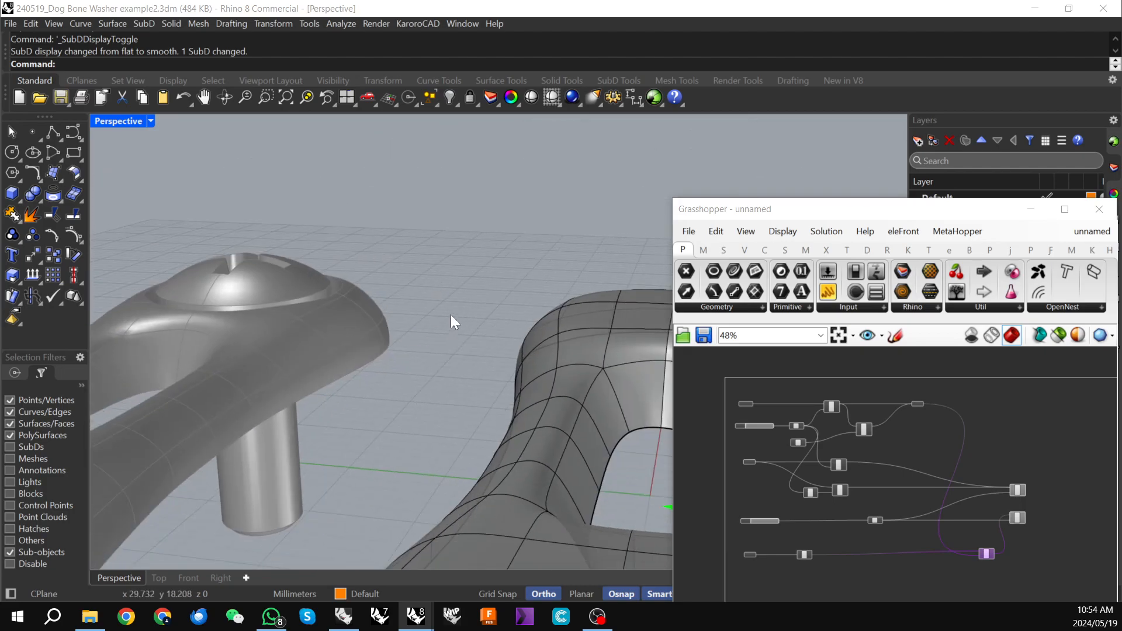
scroll(387, 345, "up", 6)
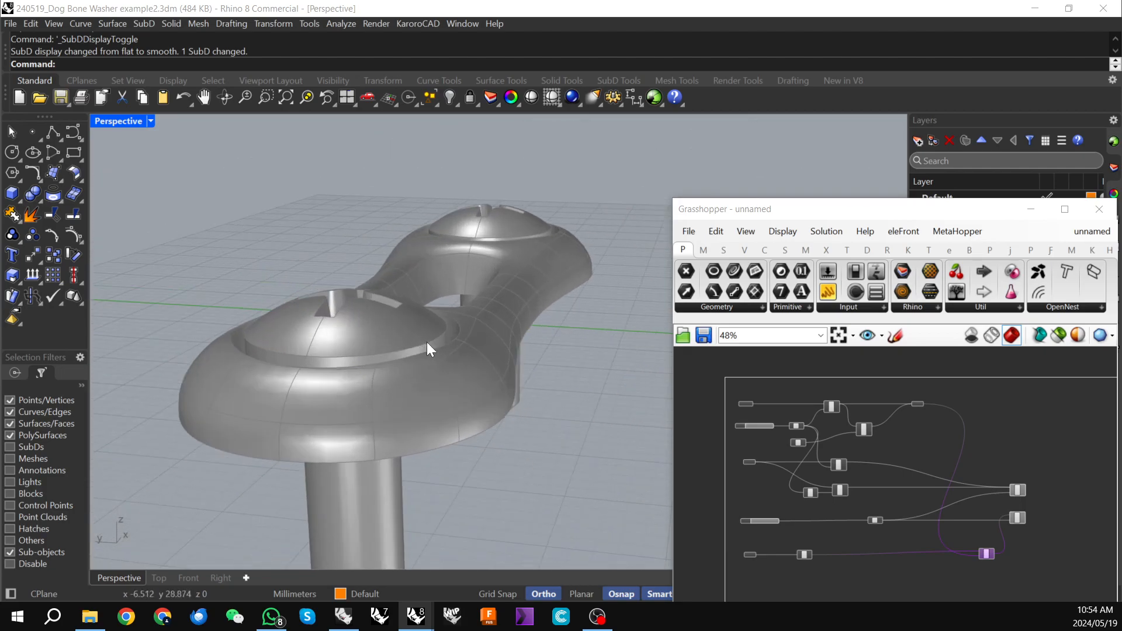
scroll(468, 348, "down", 6)
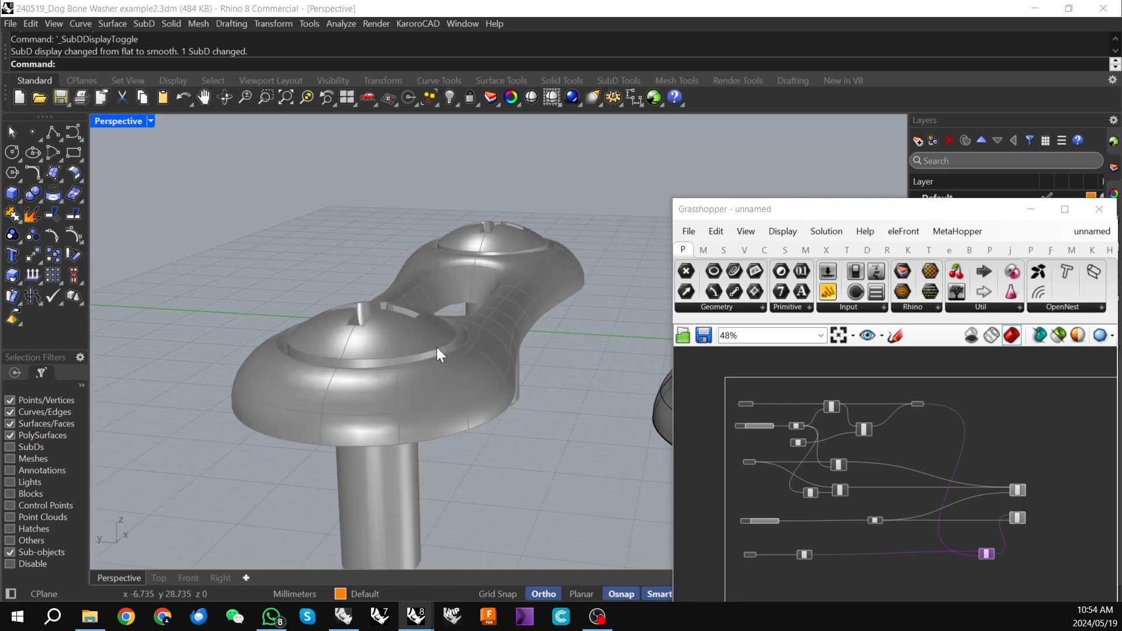
scroll(490, 353, "up", 5)
mouse_move(468, 345)
right_mouse_down()
mouse_move(434, 346)
mouse_move(466, 318)
mouse_move(454, 350)
right_mouse_up()
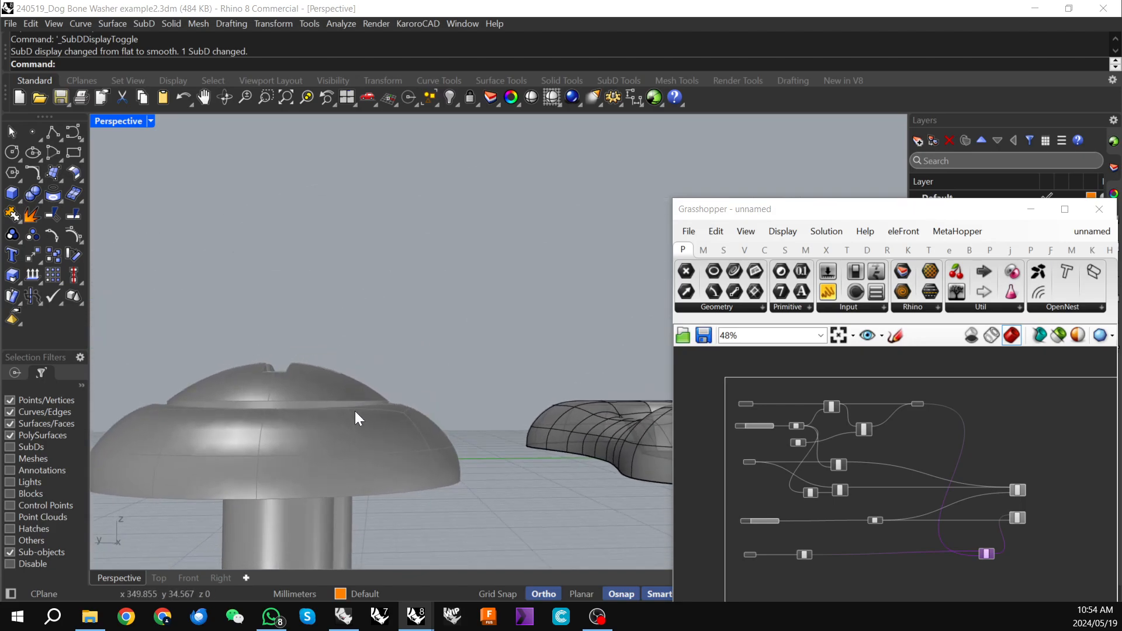
scroll(350, 403, "up", 4)
scroll(343, 336, "down", 6)
right_click_drag(344, 335, 390, 416)
scroll(243, 425, "down", 4)
scroll(437, 424, "up", 6)
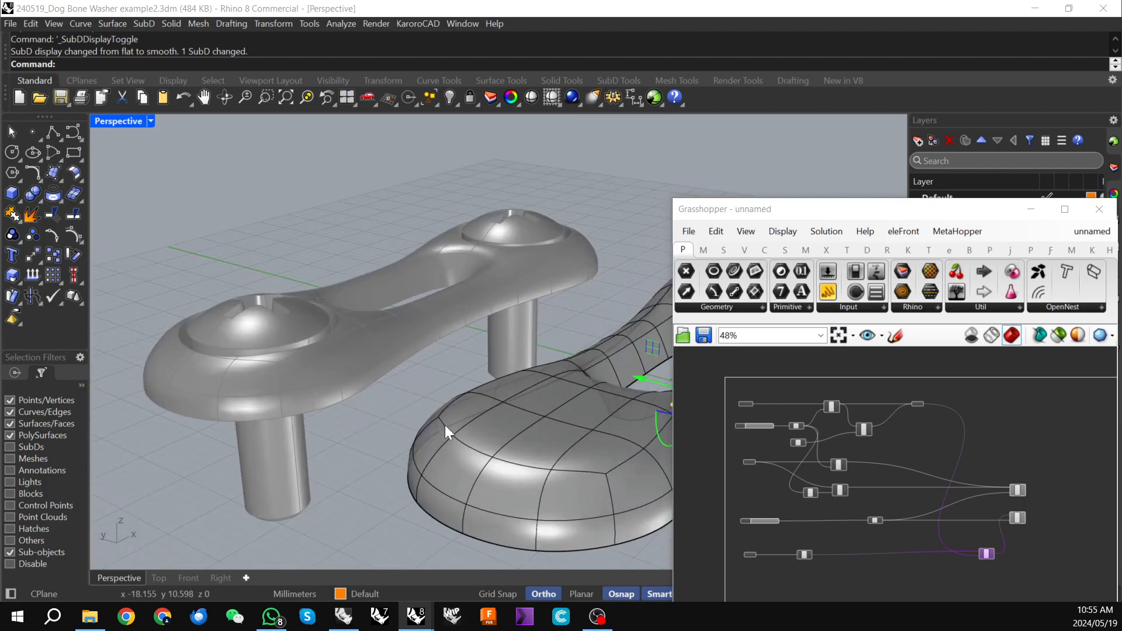
- Raise the SubD edge on top of the body's rounded near end by about 0.5 mm, plus a second small lift
left_click(520, 402)
left_click_drag(517, 357, 517, 348)
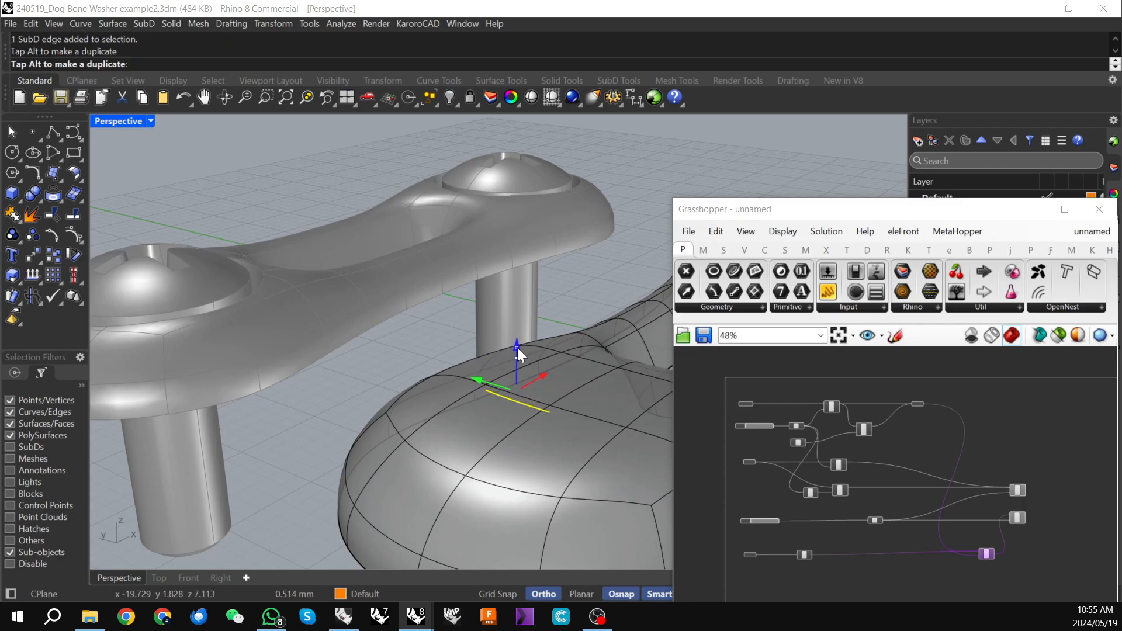
right_click_drag(261, 272, 219, 313)
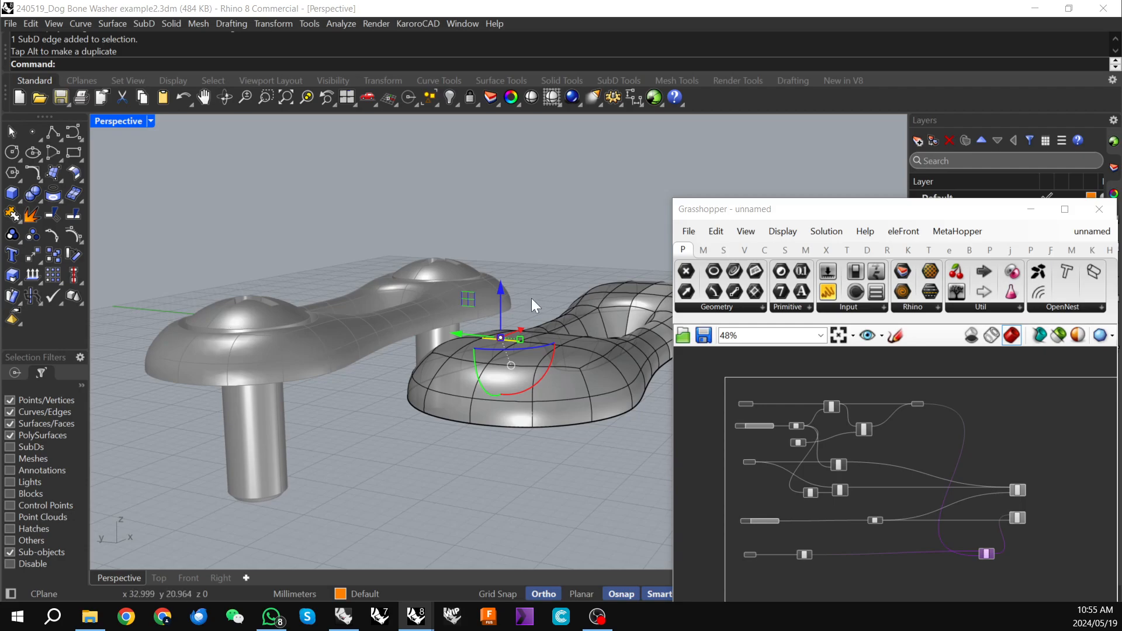
left_click_drag(500, 286, 503, 279)
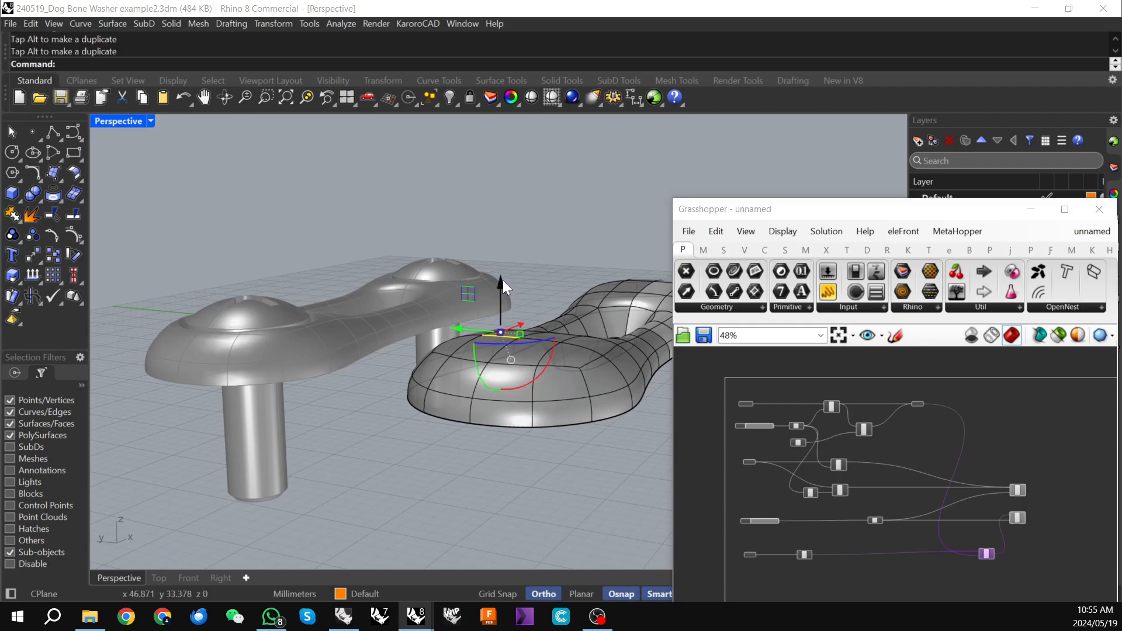
- Inspect the updated washer and the fit of its screws from low and overhead angles, leaving the SubD edge deselected
scroll(225, 322, "up", 5)
right_click_drag(224, 323, 353, 300)
scroll(353, 300, "down", 4)
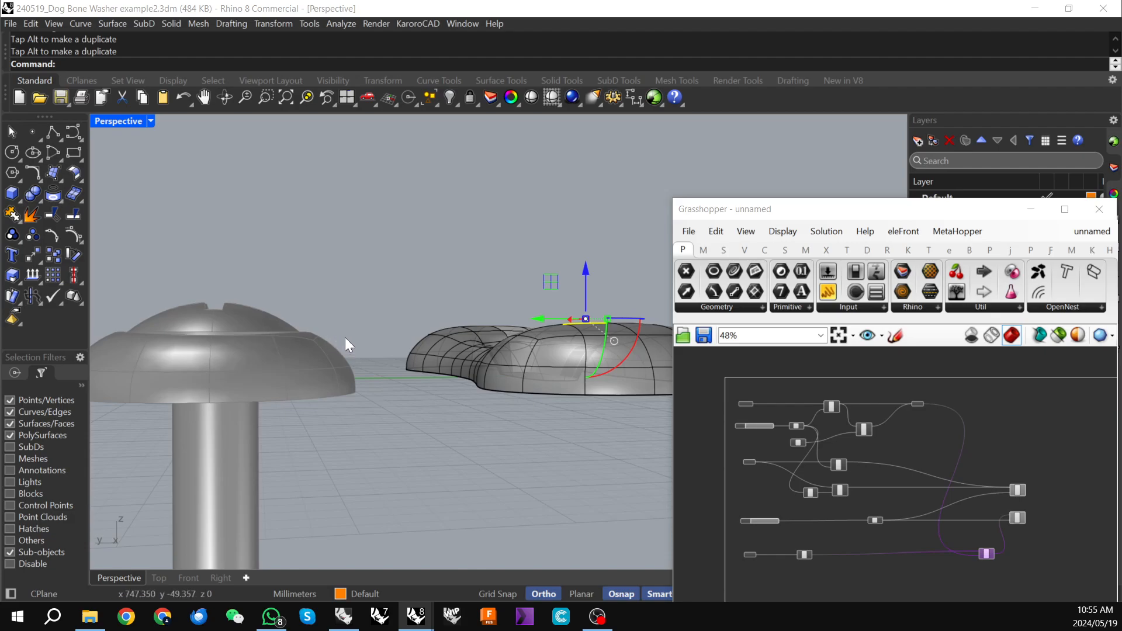
left_click(395, 434)
scroll(405, 428, "down", 5)
right_click_drag(406, 426, 269, 429)
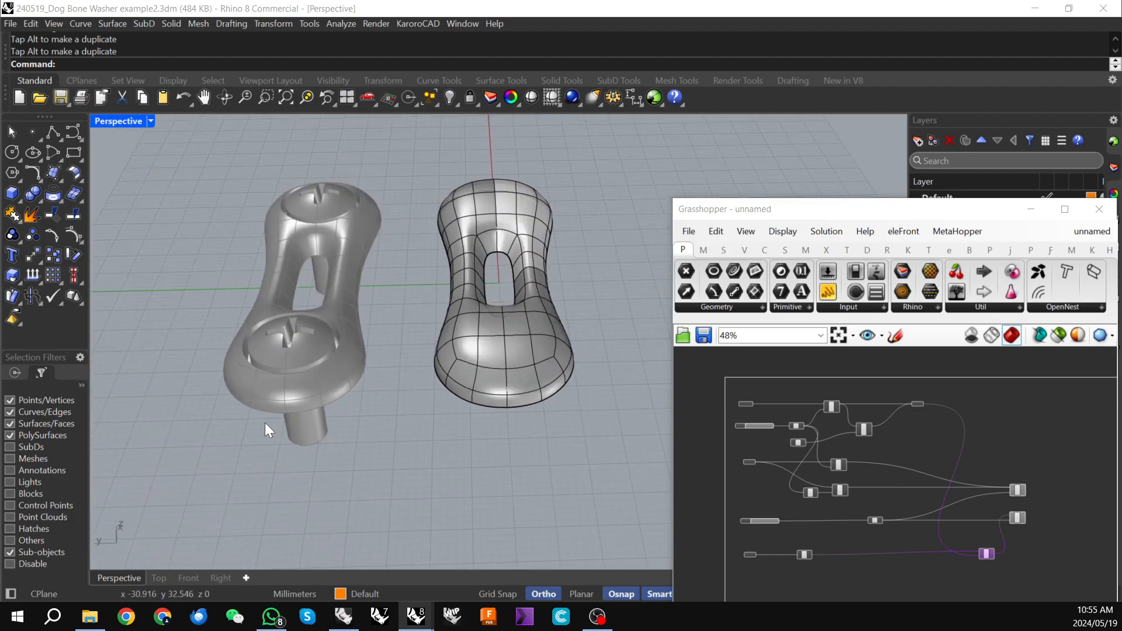
- Bake the output of the Grasshopper Move component fed by the solid difference, placing the finished washer in the model
scroll(1017, 467, "up", 6)
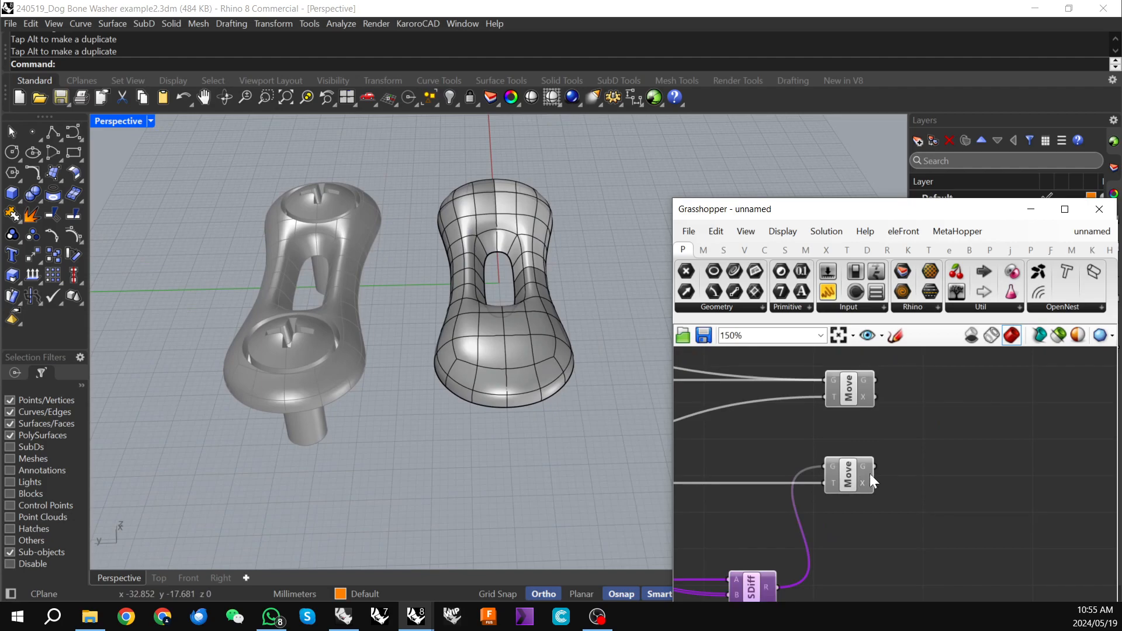
scroll(889, 457, "up", 4)
left_click(850, 456)
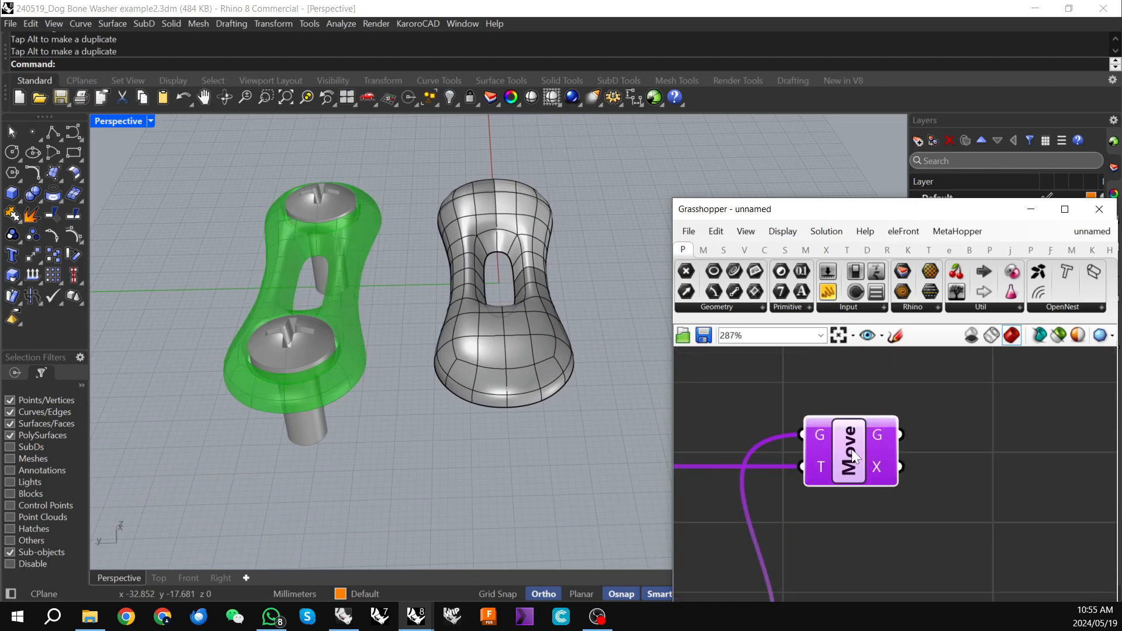
right_click(851, 449)
left_click(896, 507)
left_click(913, 583)
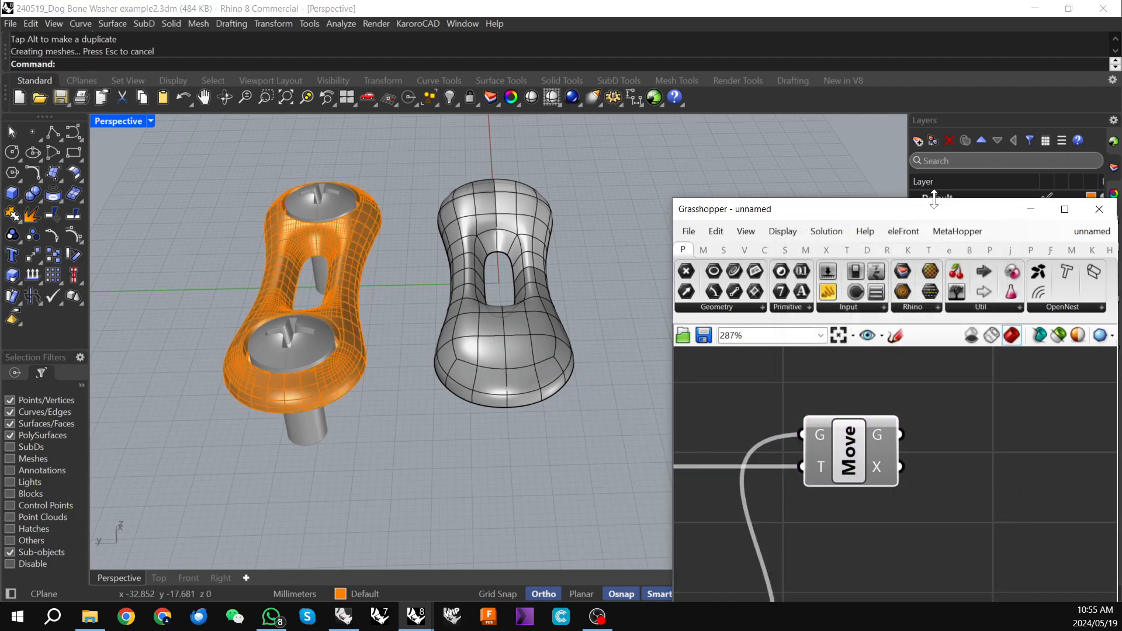
- Move the Grasshopper window aside and hide the Body SubD layer
left_click_drag(848, 212, 935, 425)
scroll(495, 335, "down", 4)
right_click_drag(495, 336, 439, 251)
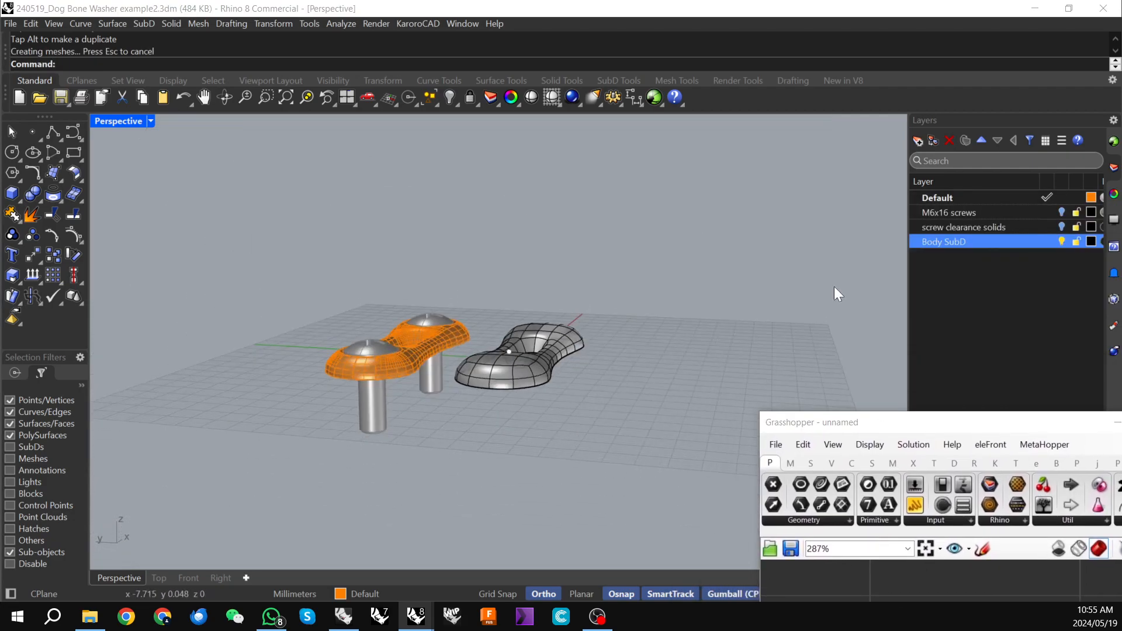
left_click(1061, 243)
right_click_drag(457, 327, 478, 397)
- Set the Perspective viewport to Monochrome display and examine the baked washer with its two screws from close up
left_click(150, 121)
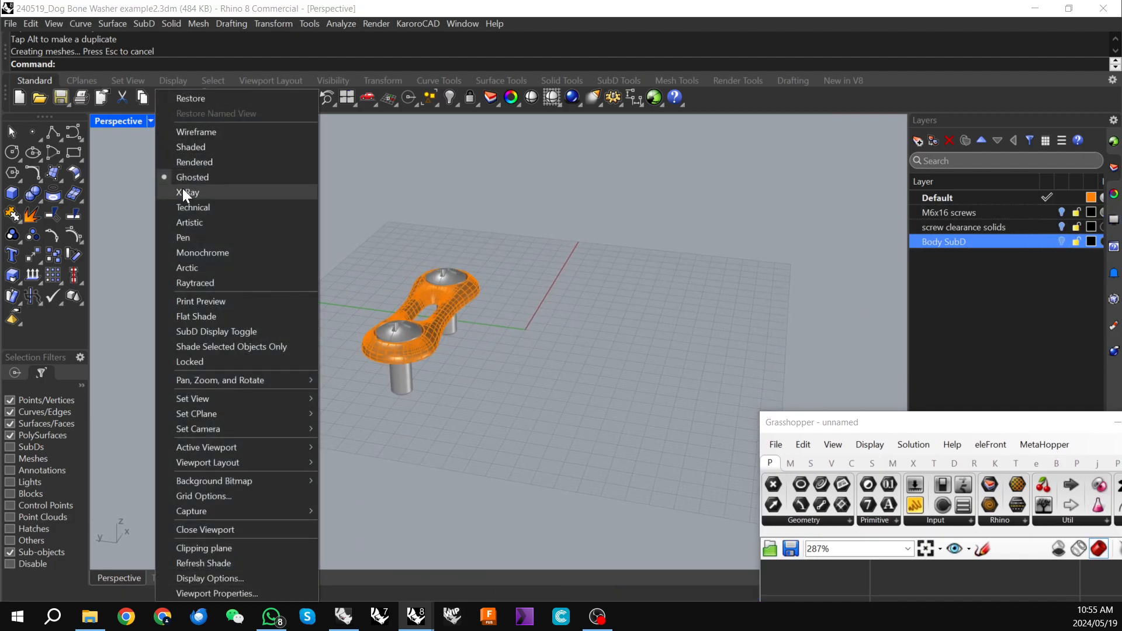
left_click(191, 251)
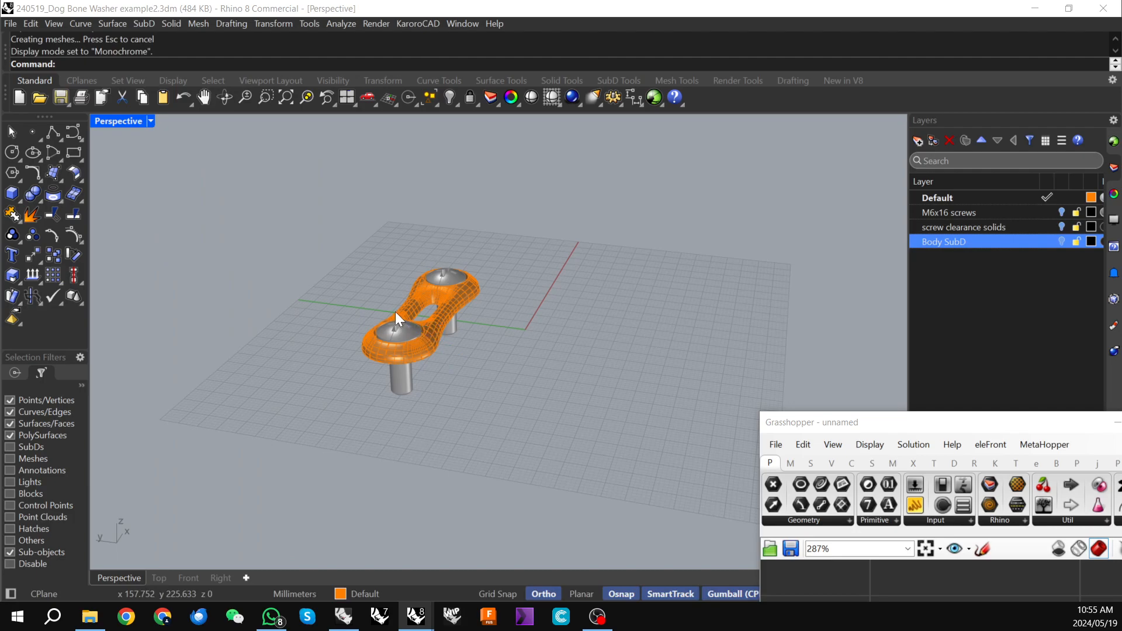
scroll(357, 300, "up", 6)
scroll(469, 331, "up", 2)
scroll(335, 228, "down", 5)
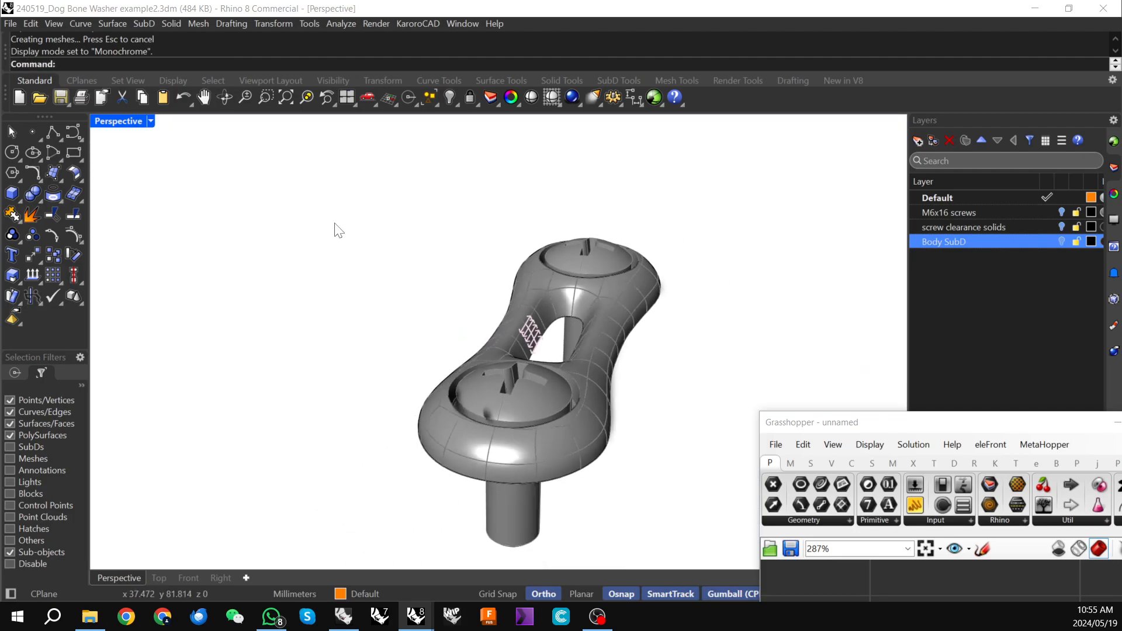
right_click_drag(368, 280, 437, 351)
scroll(546, 396, "up", 3)
mouse_move(545, 398)
right_mouse_down()
mouse_move(583, 426)
mouse_move(537, 414)
mouse_move(538, 384)
right_mouse_up()
left_click_drag(933, 431, 784, 89)
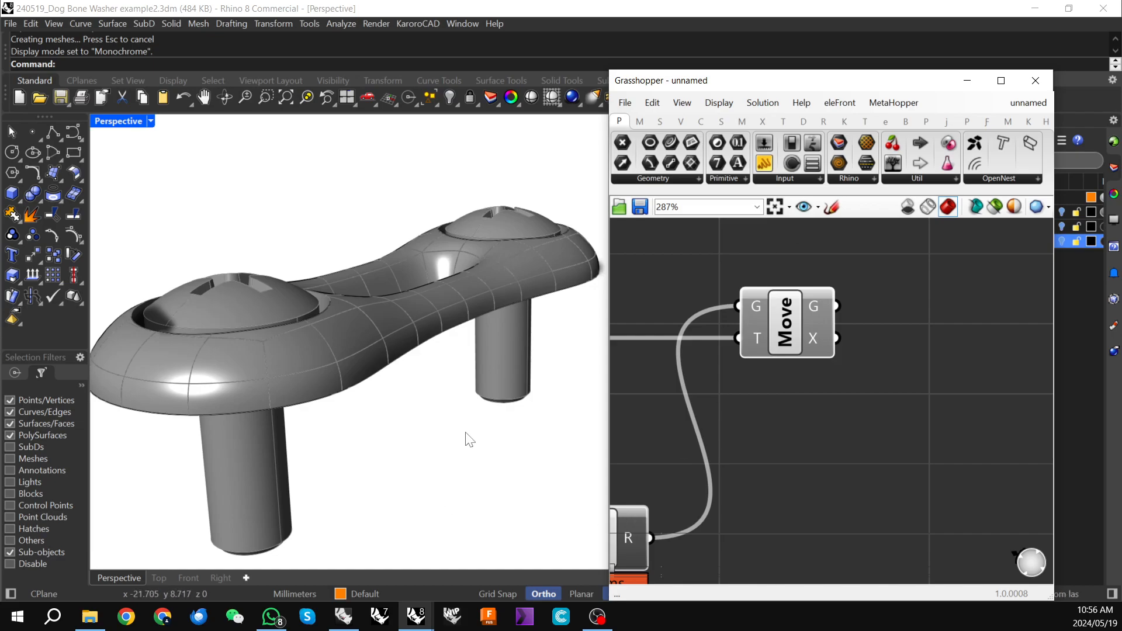
right_click_drag(466, 438, 487, 454)
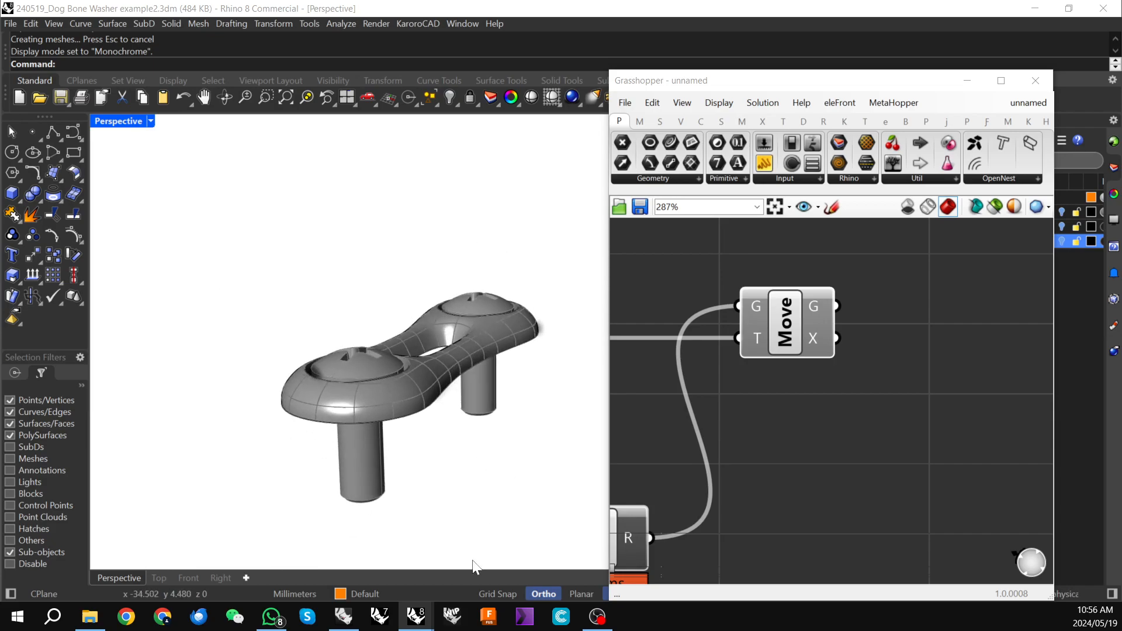
- Switch to the Rhino window with gamepad.3dm and examine the gamepad's body, joysticks and buttons
mouse_move(419, 623)
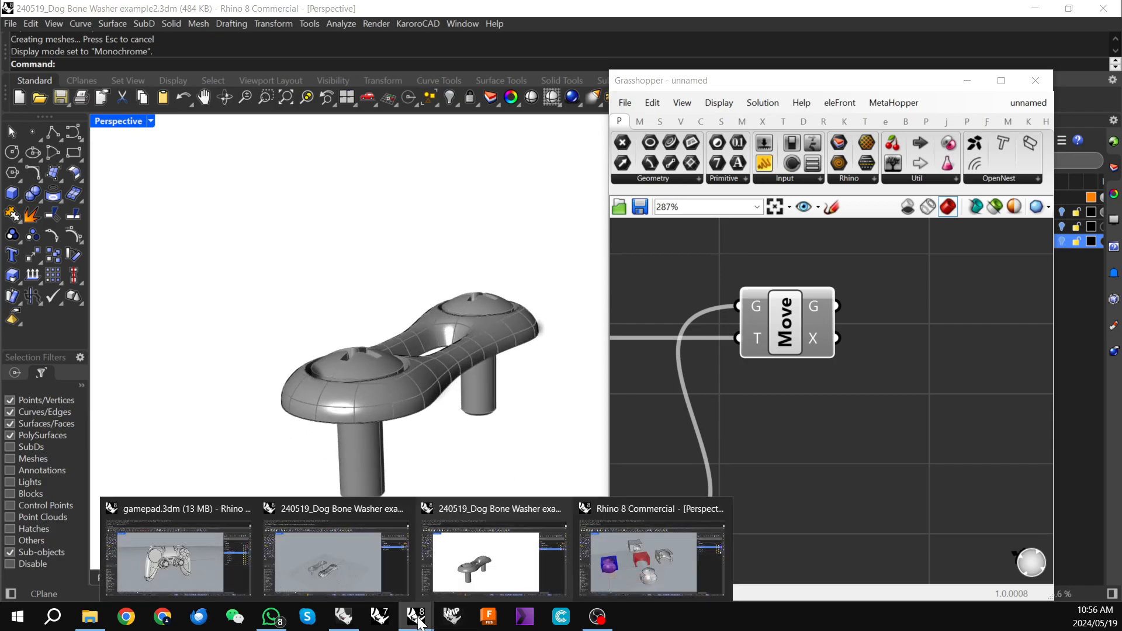
left_click(157, 513)
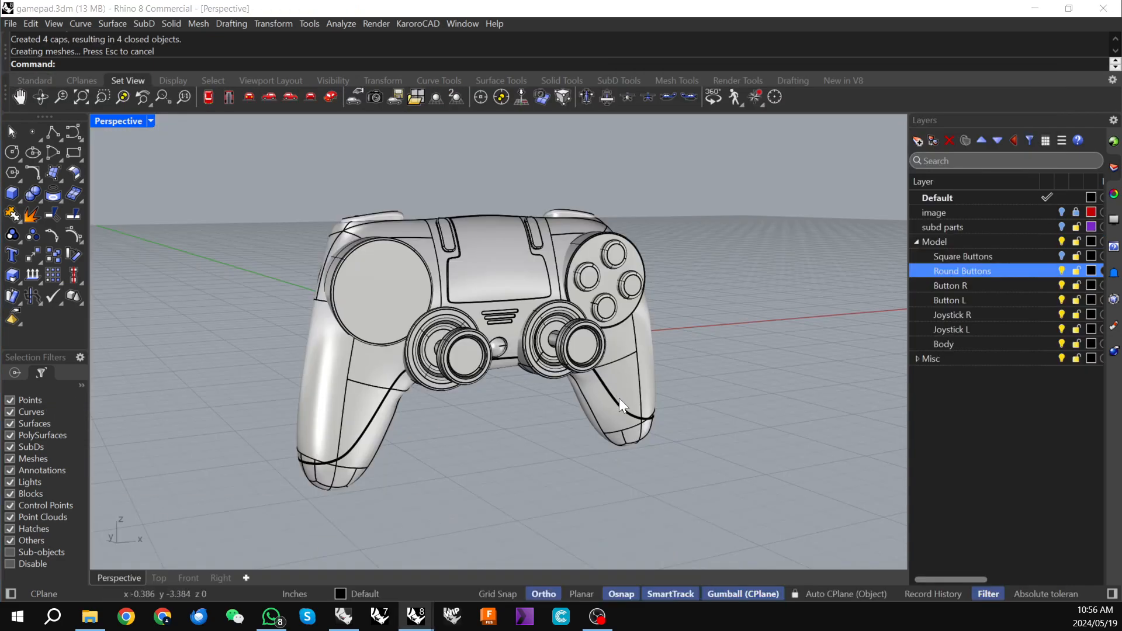
scroll(573, 447, "down", 4)
right_click_drag(548, 455, 574, 454)
scroll(422, 286, "up", 7)
right_click_drag(418, 303, 357, 279)
scroll(389, 237, "down", 7)
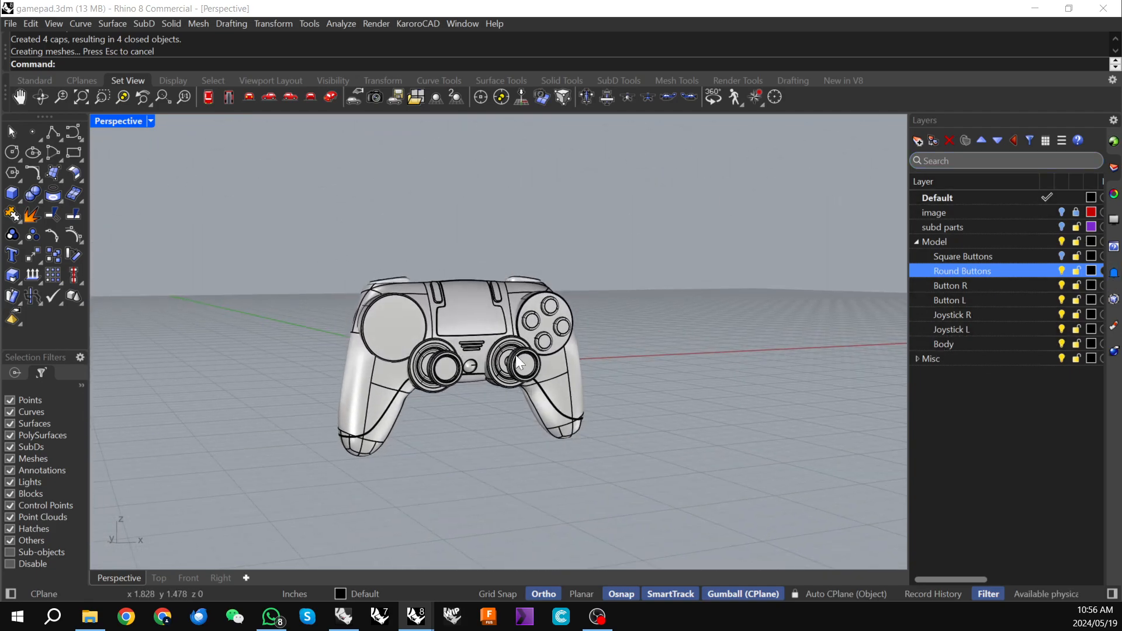
right_click_drag(500, 405, 491, 409)
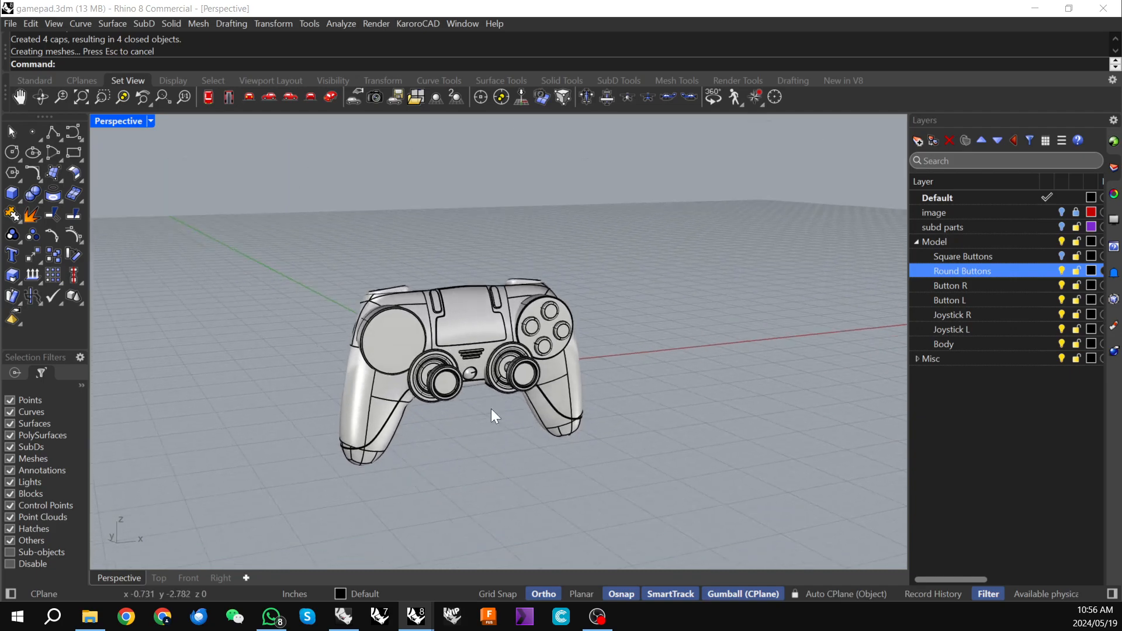
- Hide the Body, Joystick L, Joystick R, Button L, Button R and Round Buttons layers
left_click(1063, 343)
right_click_drag(711, 392, 730, 373)
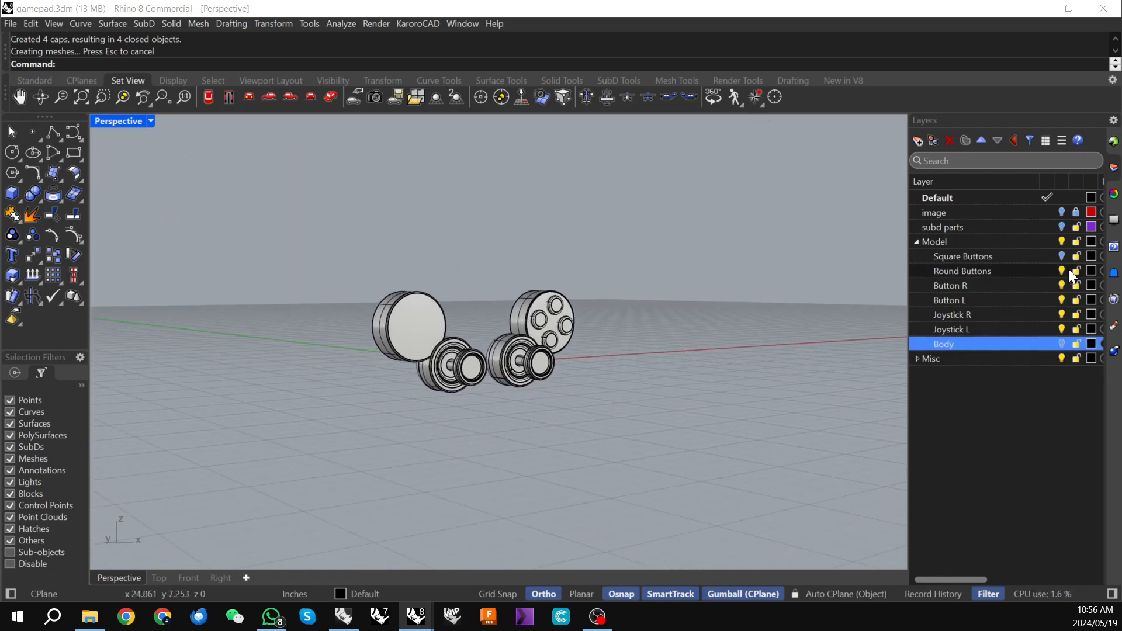
left_click(1062, 329)
left_click(1062, 315)
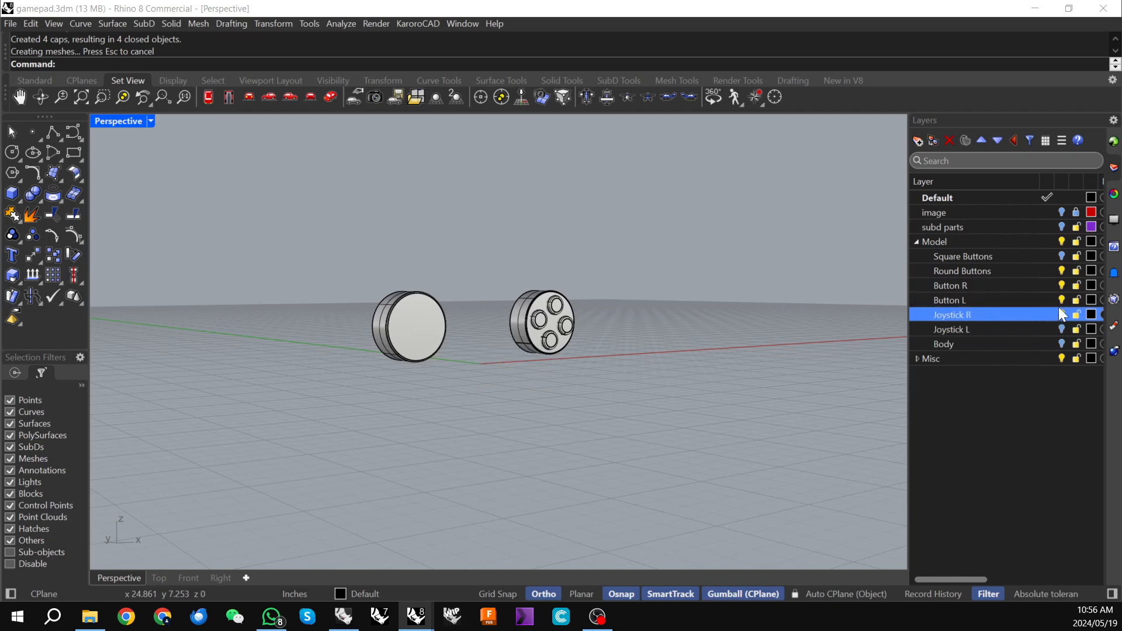
left_click(1061, 300)
left_click(1062, 285)
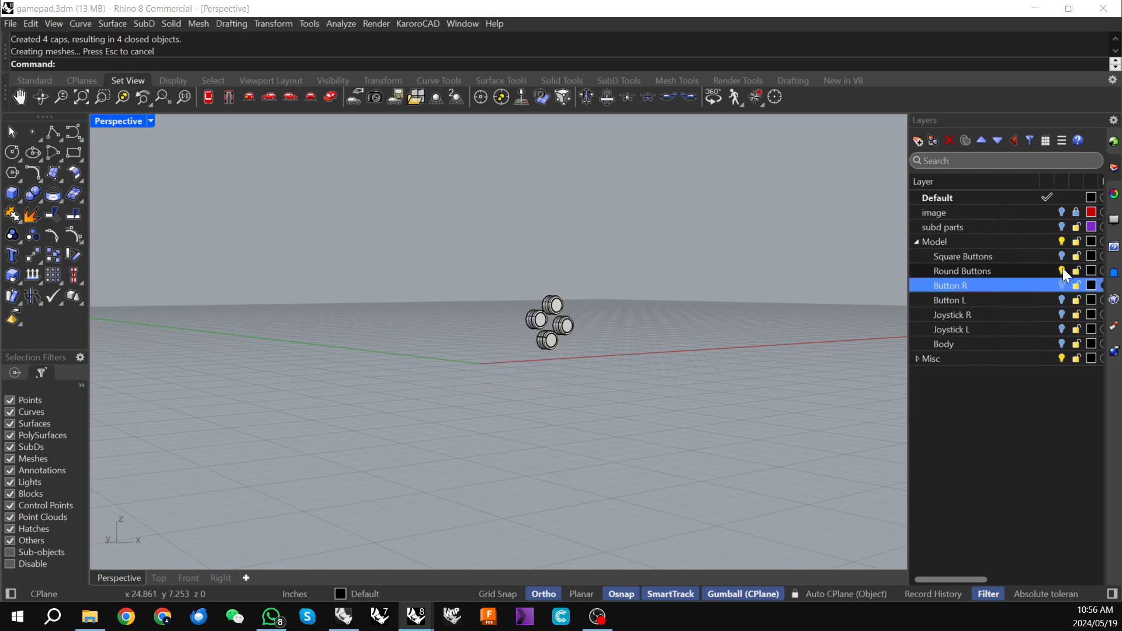
left_click(1062, 271)
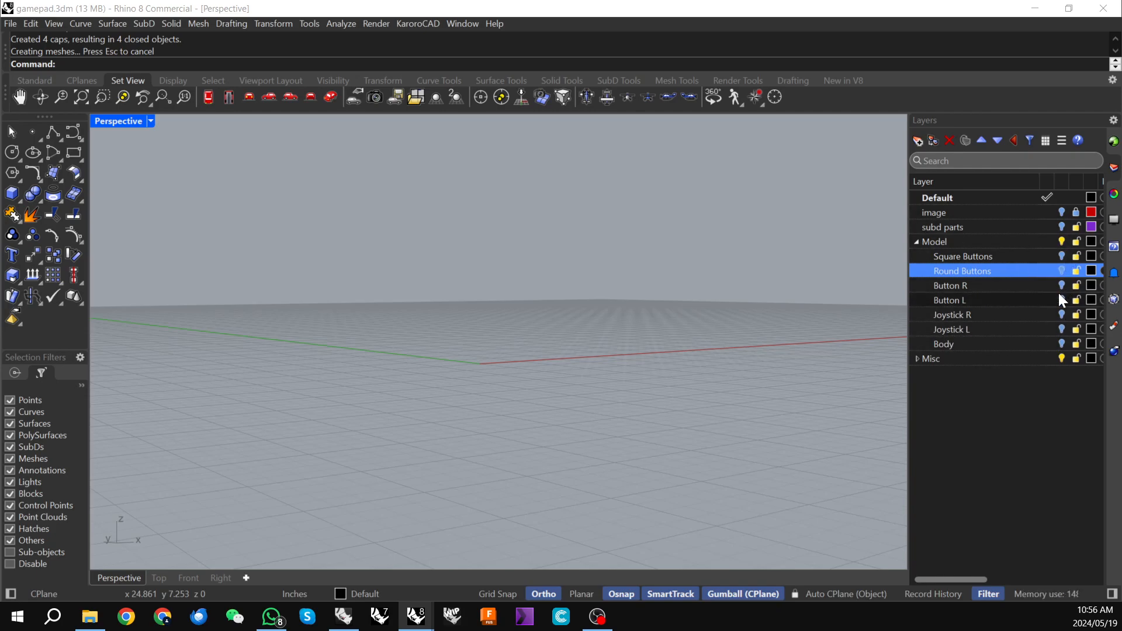
- Show the subd parts layer to examine the gamepad's SubD body, and hide it again
left_click(1061, 226)
right_click_drag(464, 351, 430, 333)
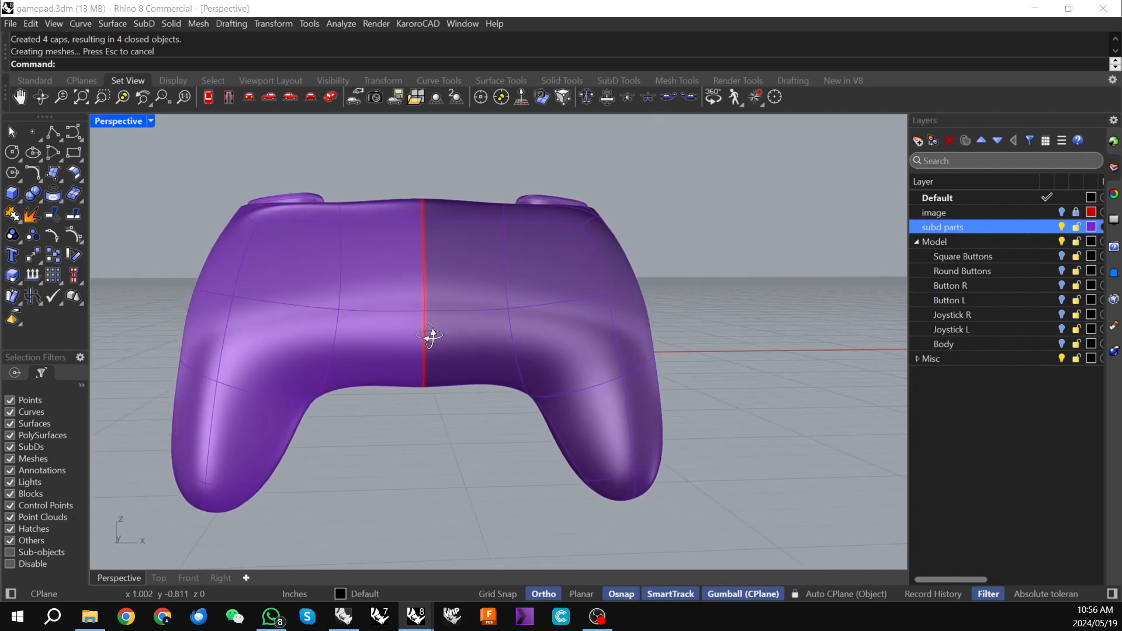
left_click(1061, 228)
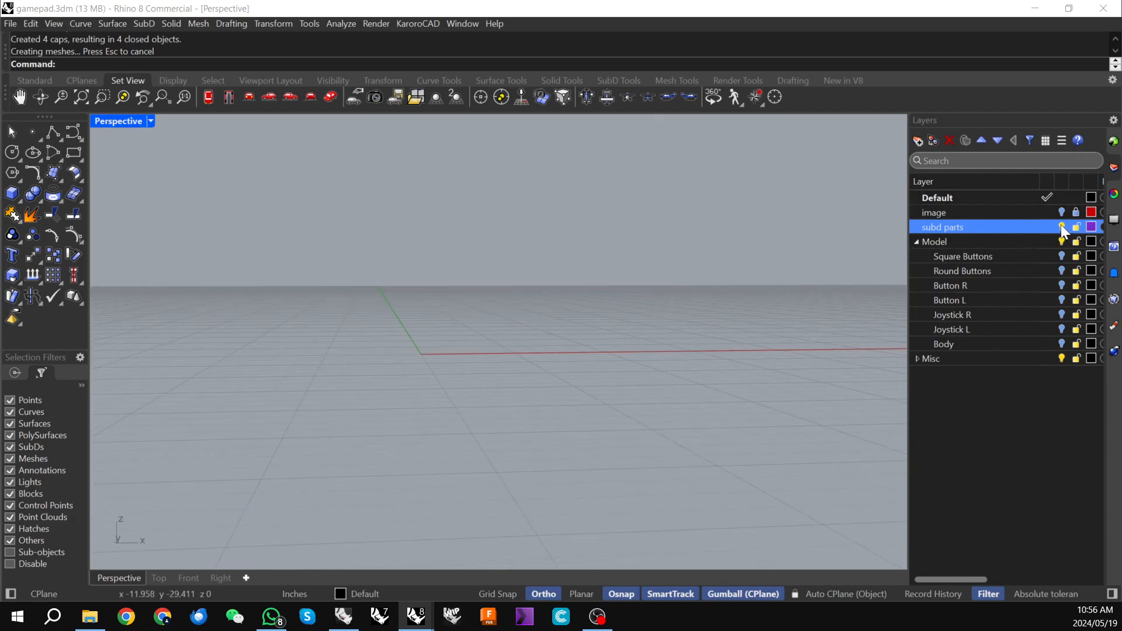
- Show the Button R and Button L layers and duplicate the Button L solid in place
left_click(1061, 285)
left_click(1062, 300)
mouse_move(465, 334)
right_mouse_down()
mouse_move(584, 339)
mouse_move(488, 348)
mouse_move(468, 376)
mouse_move(491, 345)
mouse_move(468, 384)
mouse_move(483, 353)
mouse_move(514, 353)
mouse_move(458, 349)
mouse_move(480, 322)
mouse_move(483, 351)
mouse_move(438, 343)
mouse_move(440, 333)
mouse_move(383, 350)
mouse_move(526, 394)
mouse_move(523, 431)
mouse_move(524, 383)
mouse_move(462, 352)
right_mouse_up()
left_click_drag(170, 184, 372, 386)
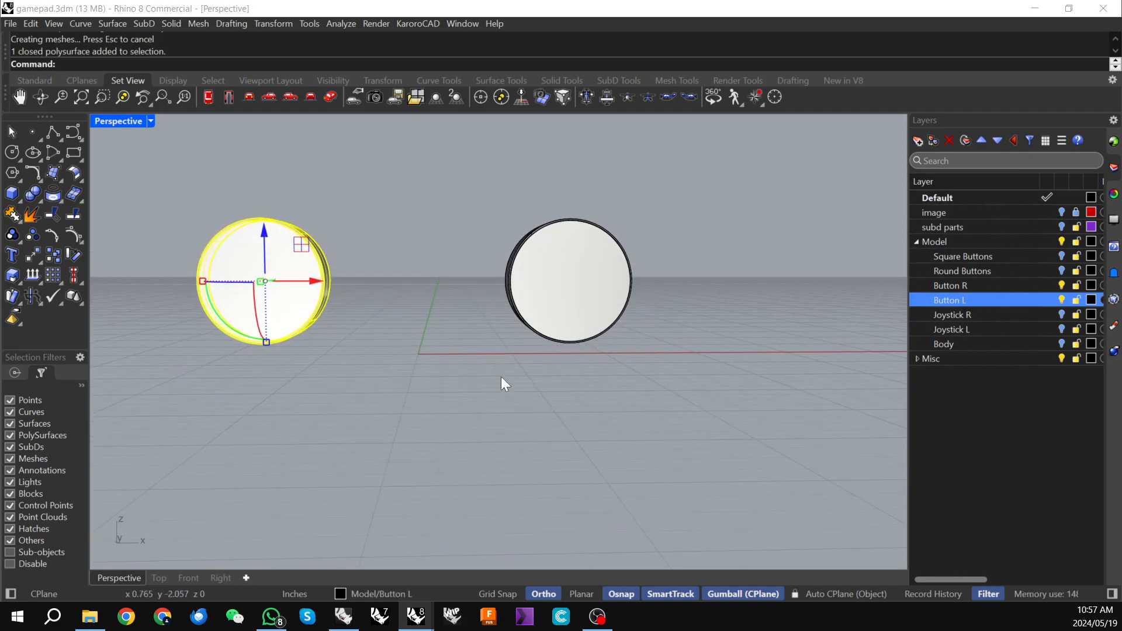
key("ctrl+c")
key("ctrl+v")
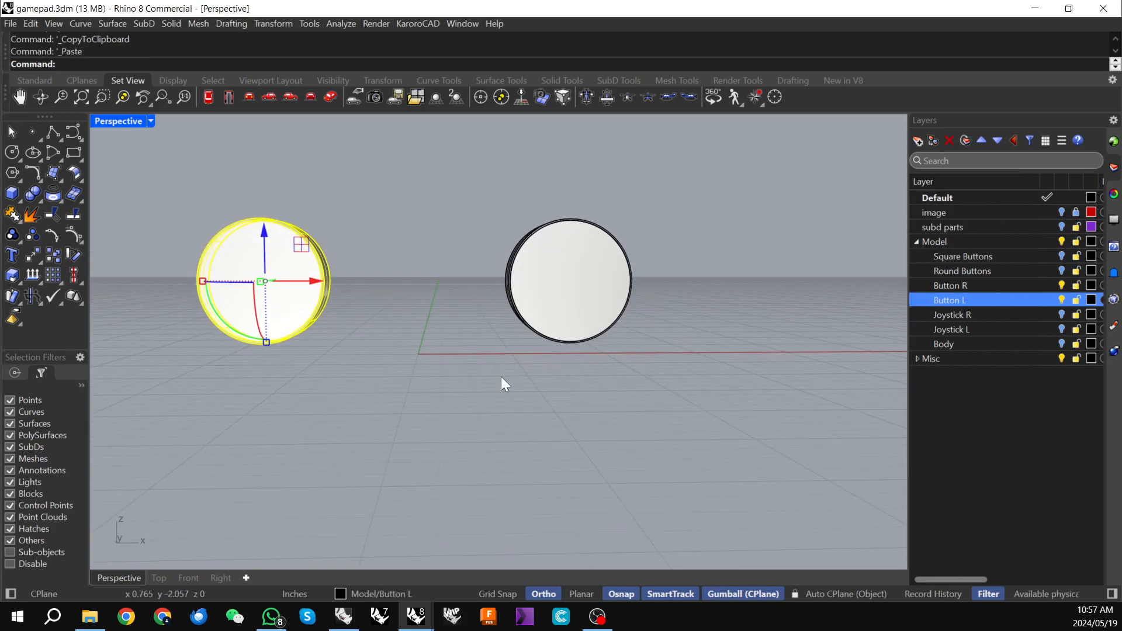
left_click(386, 594)
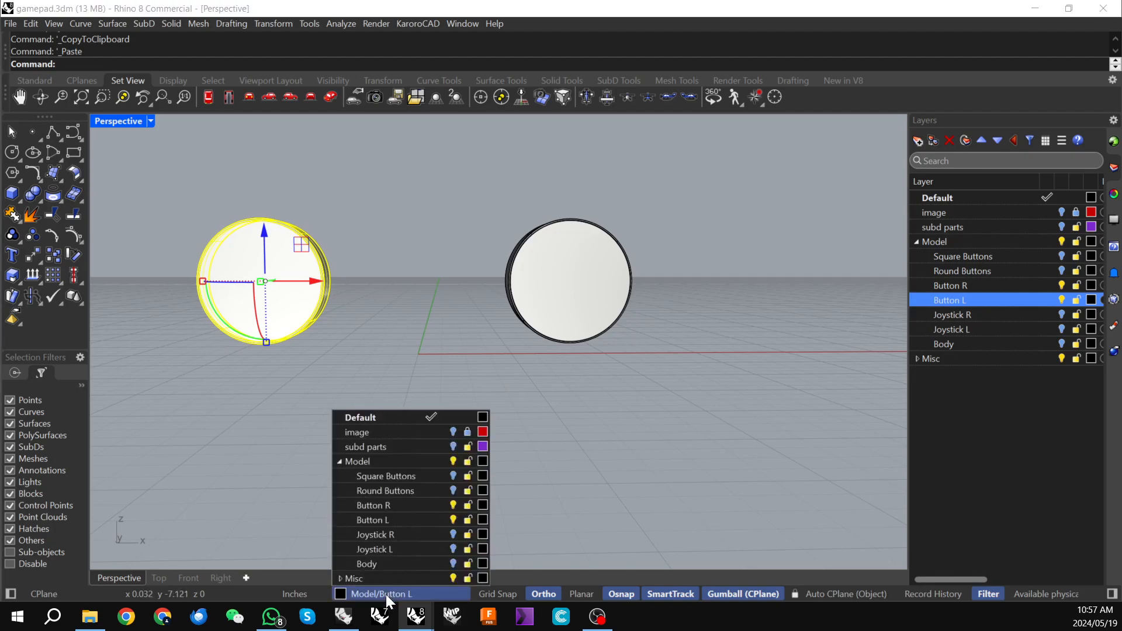
left_click(760, 394)
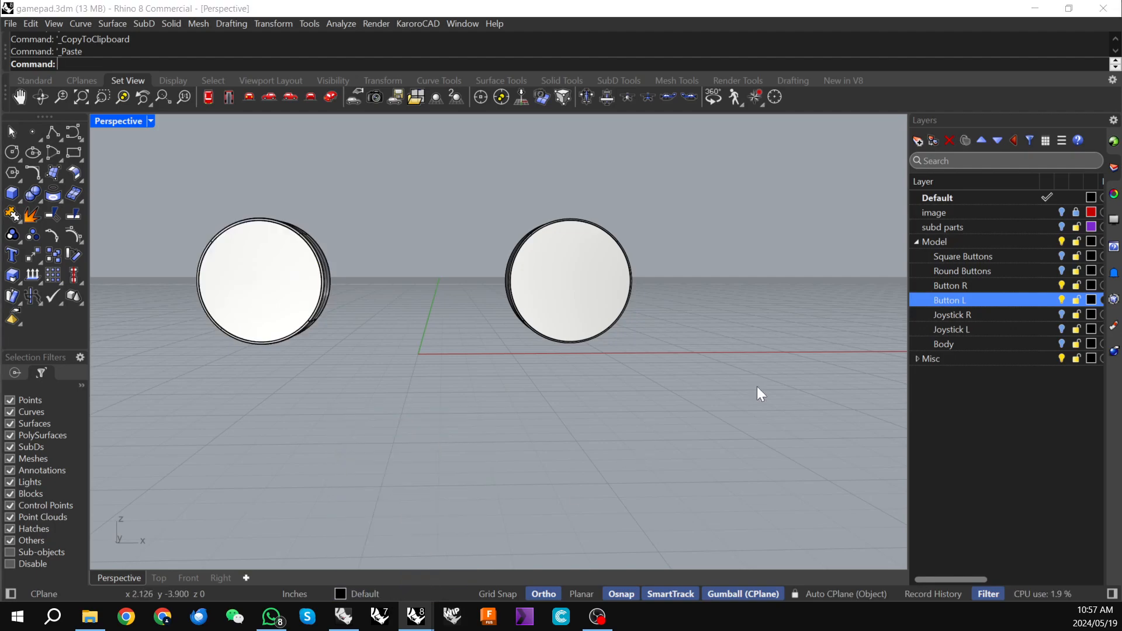
- Use BoxEdit to set the X position of one of the coincident Button L solids to 0, working in the Front view
left_click(1113, 303)
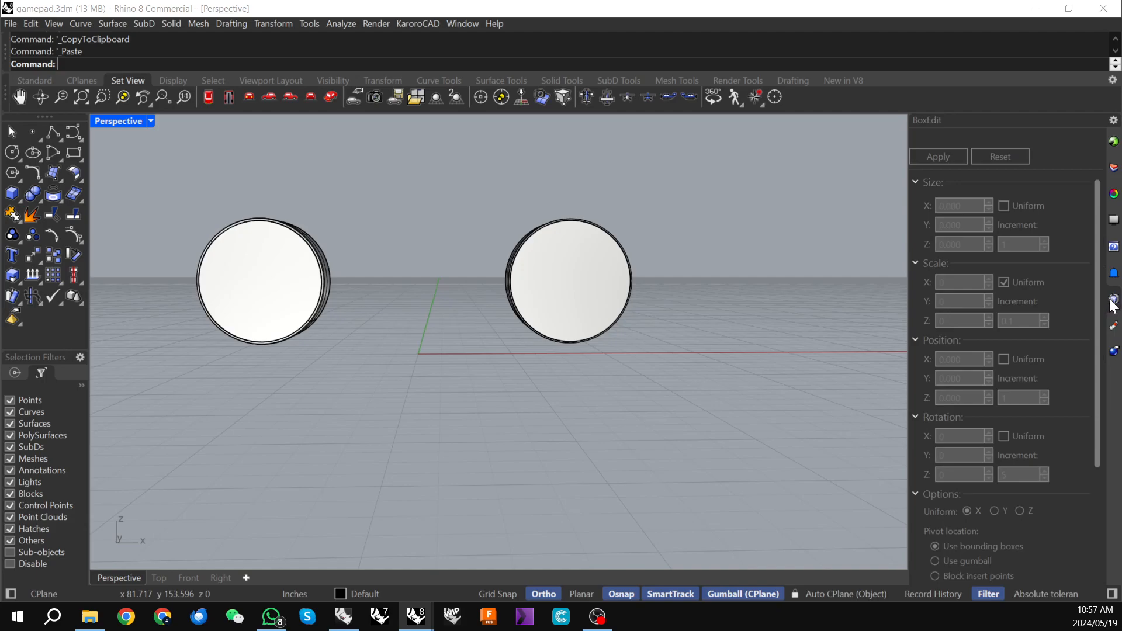
left_click(266, 312)
left_click(315, 283)
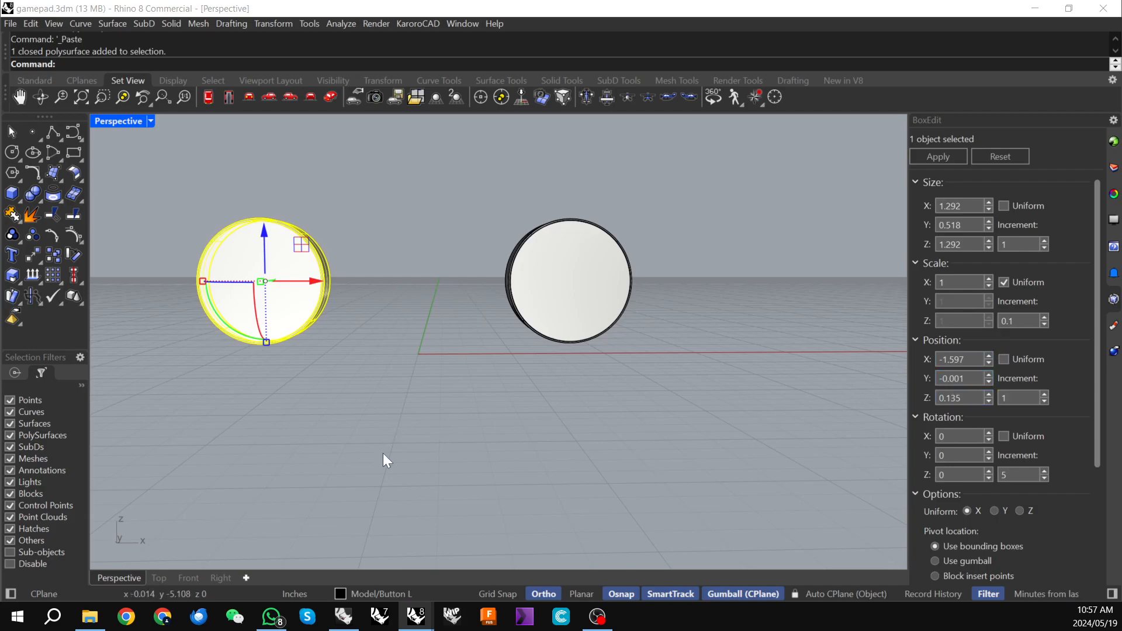
left_click(195, 579)
scroll(432, 397, "down", 3)
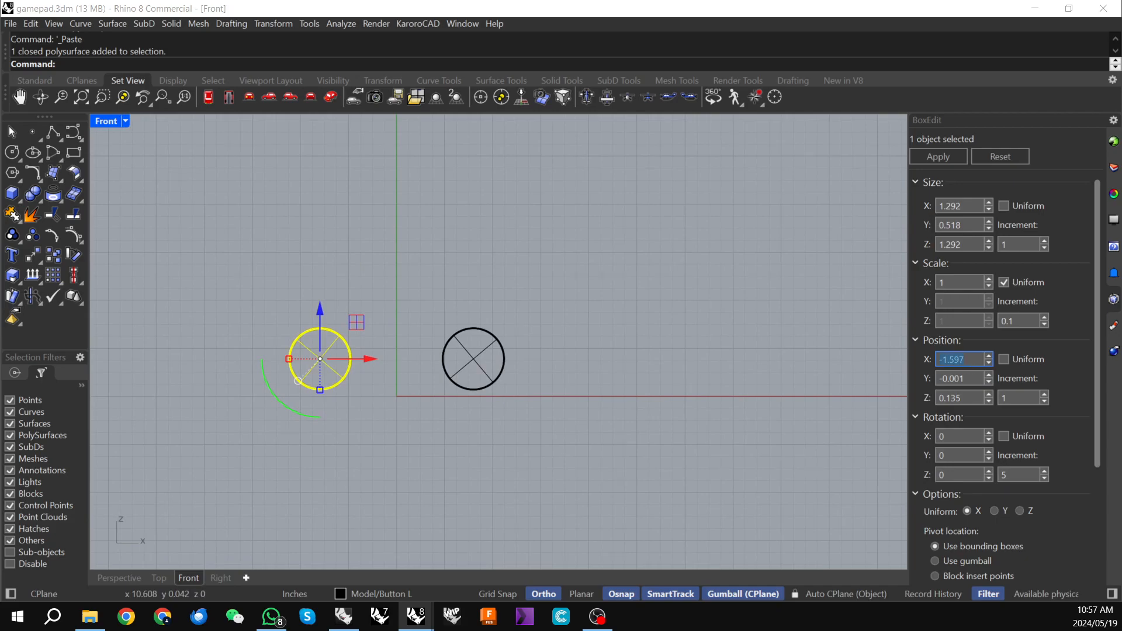
type("0")
key("Return")
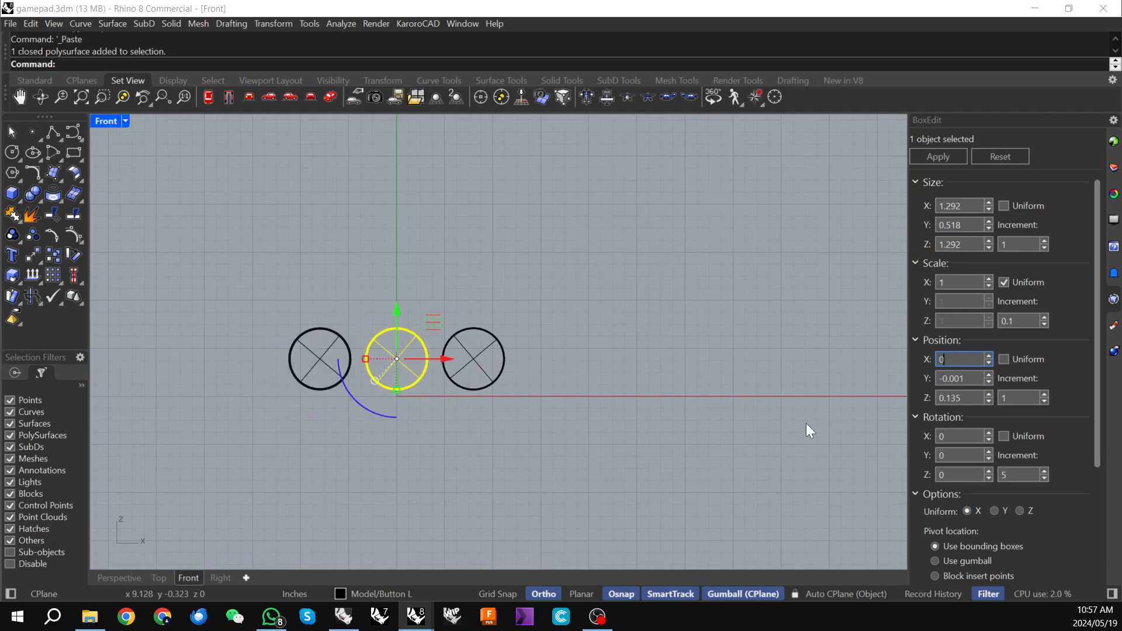
- Hide the outer round buttons on both sides of the centred copy and return to the Perspective view
left_click(587, 436)
right_click_drag(498, 405, 515, 390)
scroll(503, 387, "up", 3)
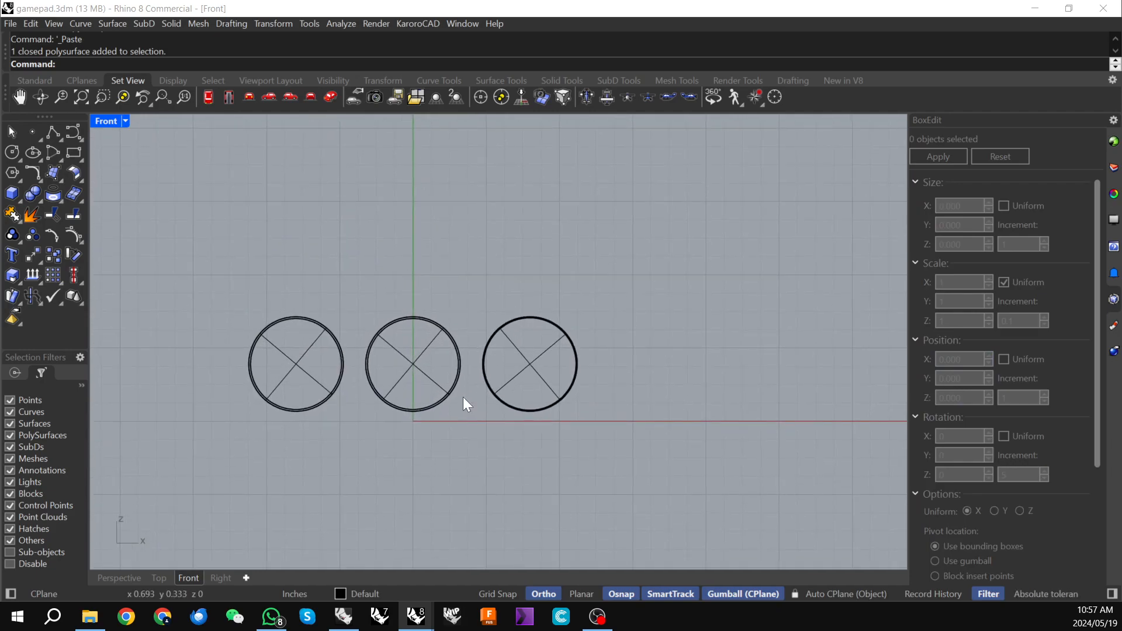
left_click_drag(225, 265, 354, 438)
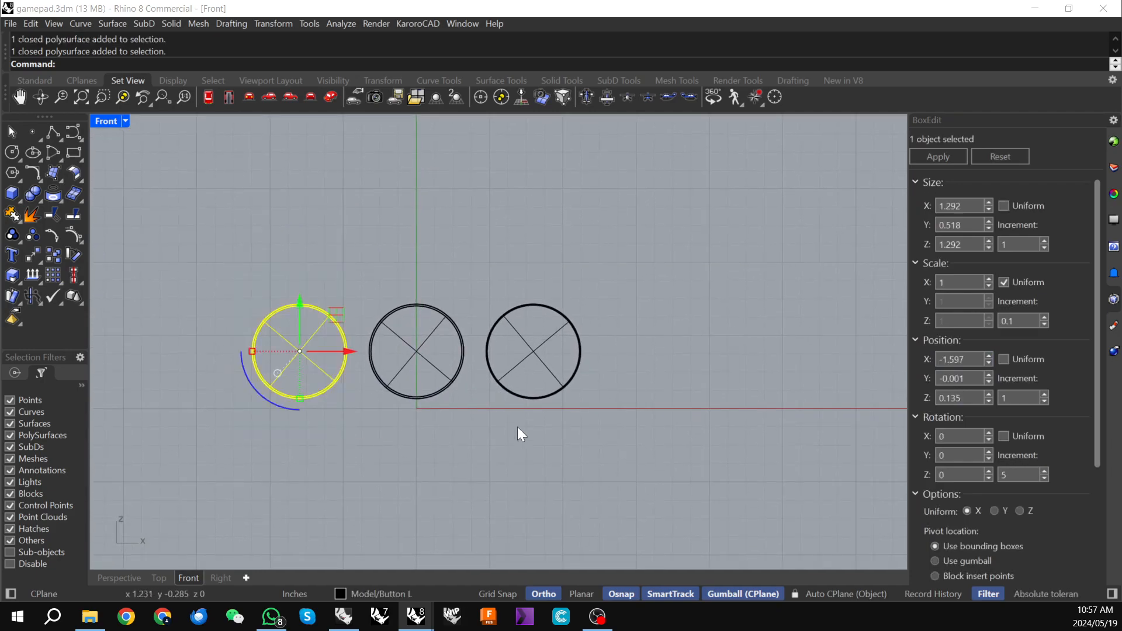
left_click_drag(496, 264, 622, 409, "shift")
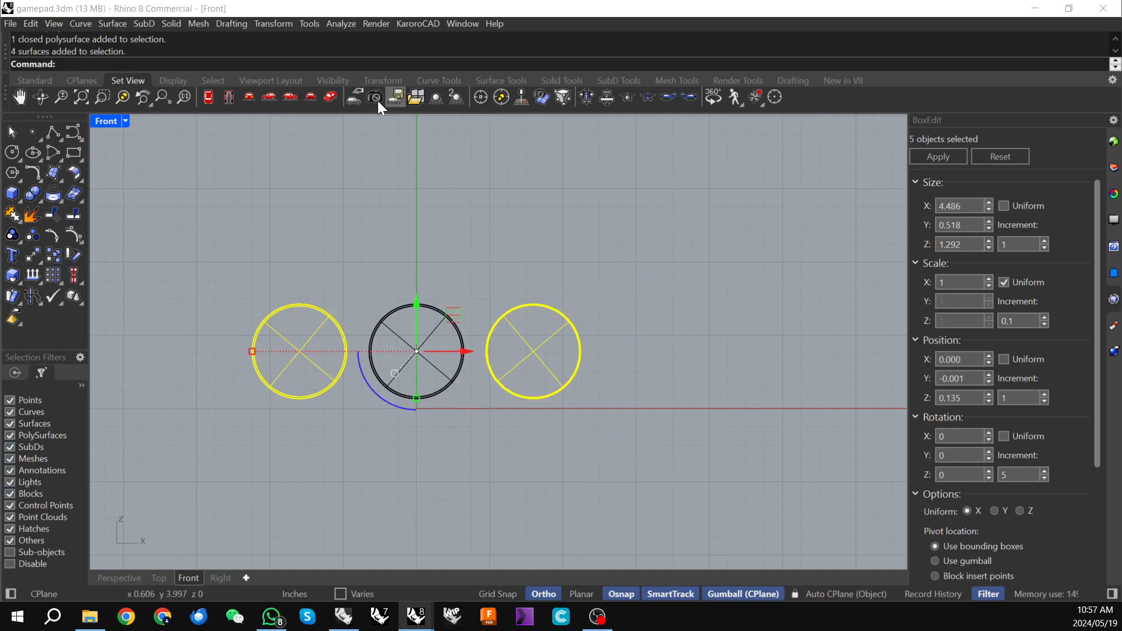
left_click(32, 82)
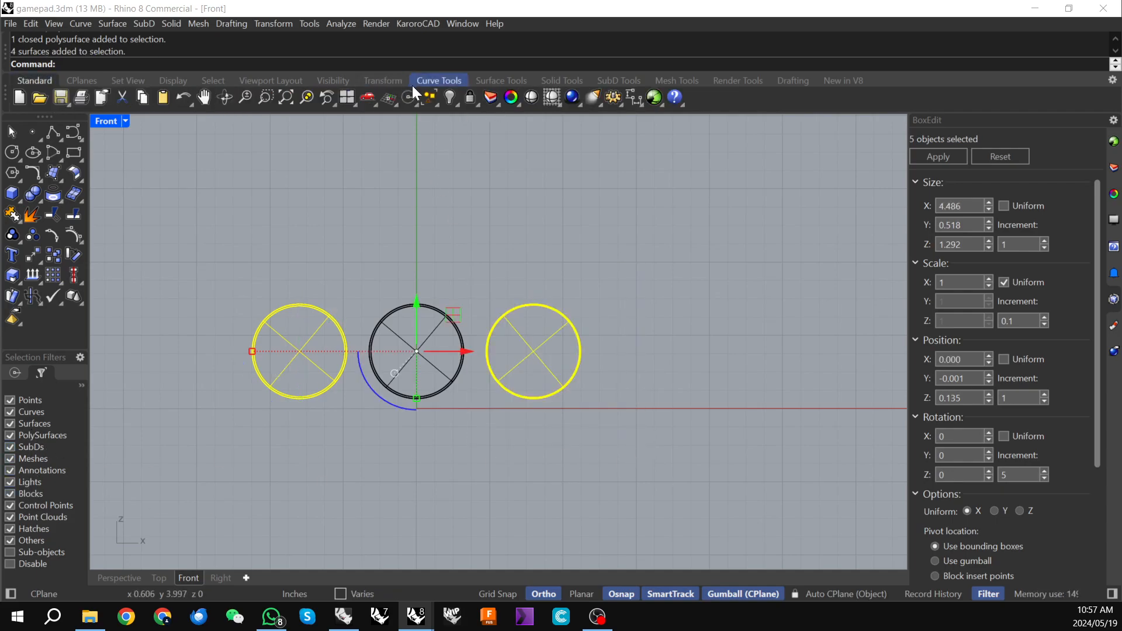
left_click(449, 98)
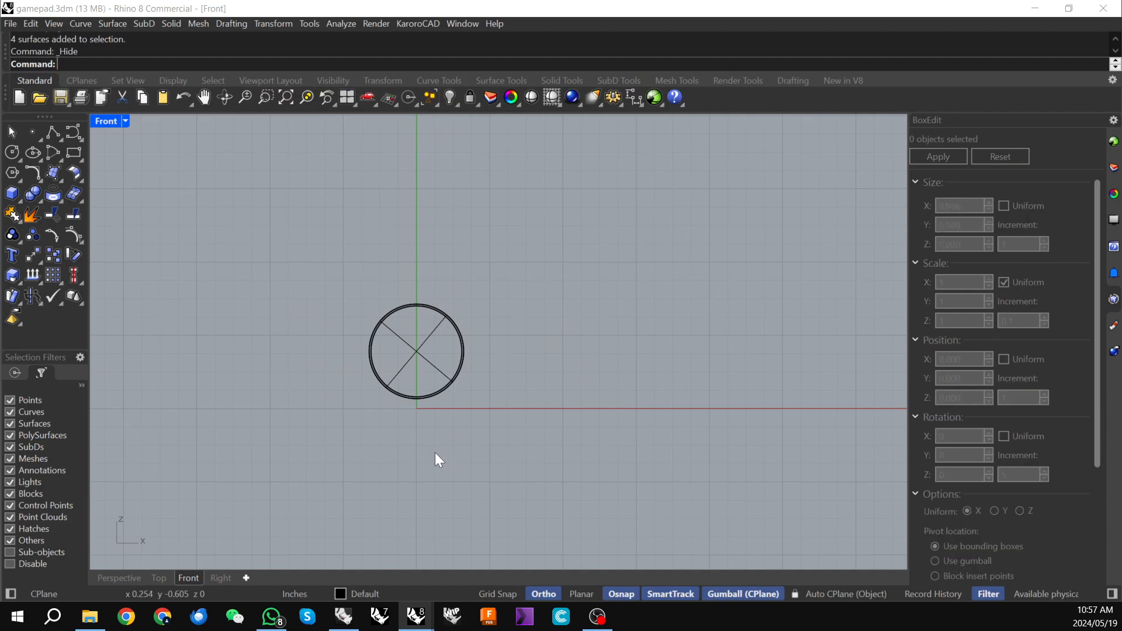
left_click(125, 578)
right_click_drag(523, 374, 611, 409)
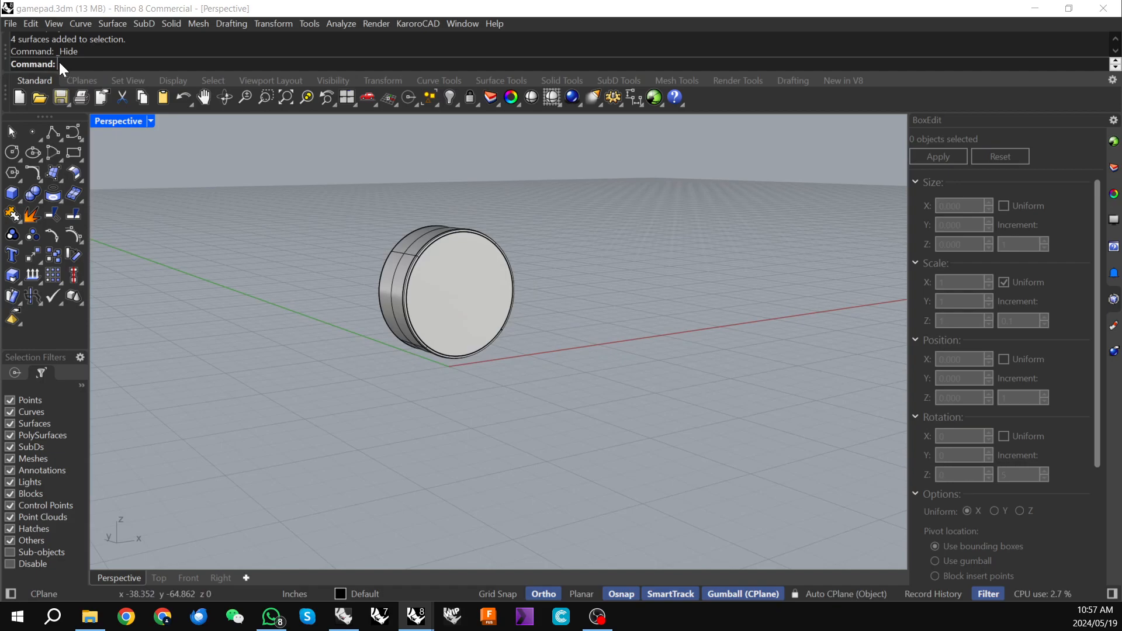
- Launch Grasshopper, narrow its window and move it clear of the layer list and most of the Perspective view
type("gr")
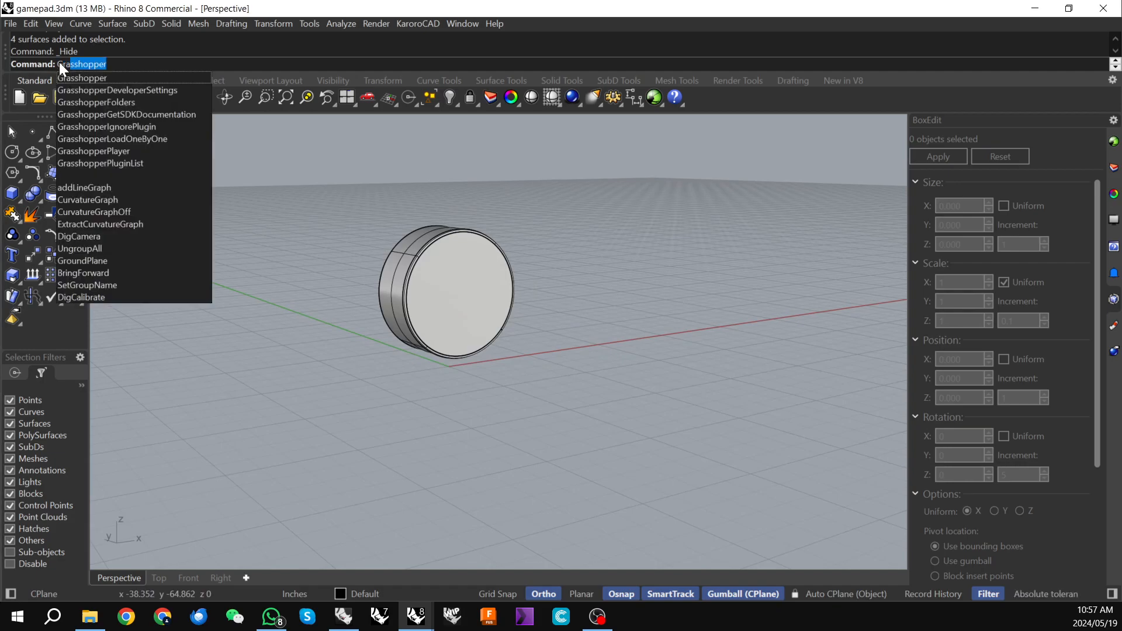
key("Return")
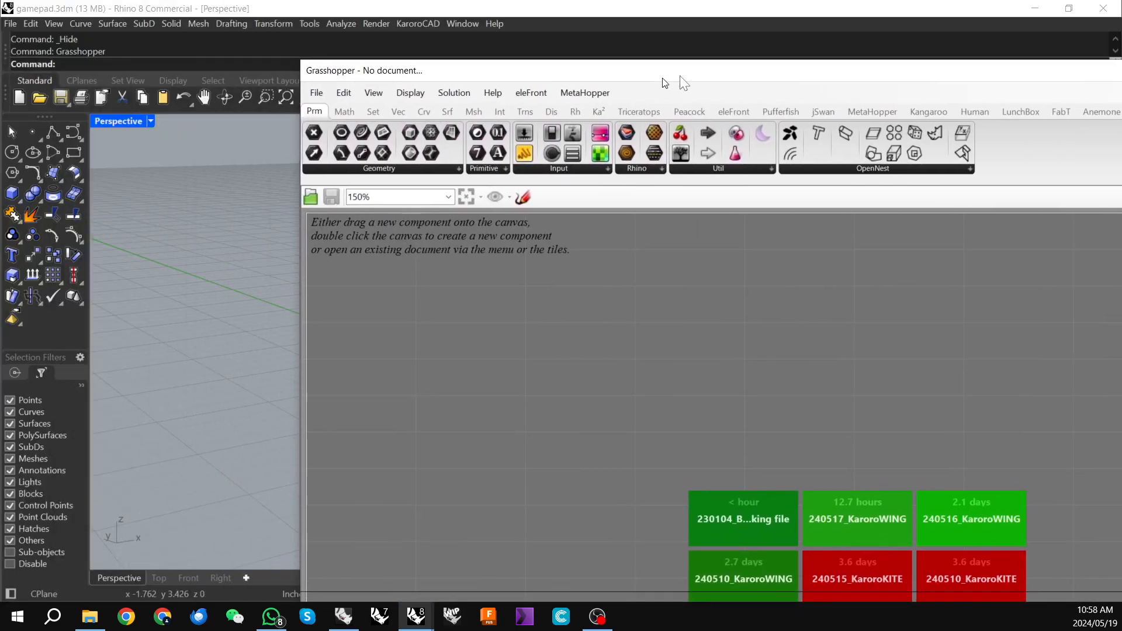
left_click_drag(675, 77, 224, 56)
left_click_drag(981, 381, 414, 383)
left_click_drag(107, 53, 725, 64)
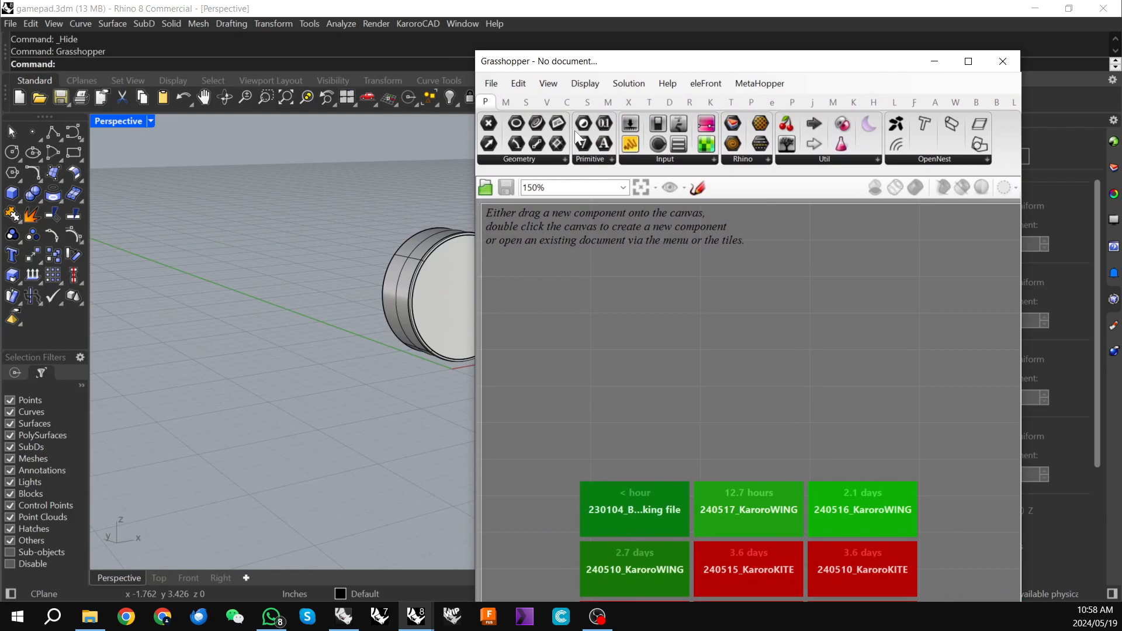
left_click_drag(645, 72, 522, 345)
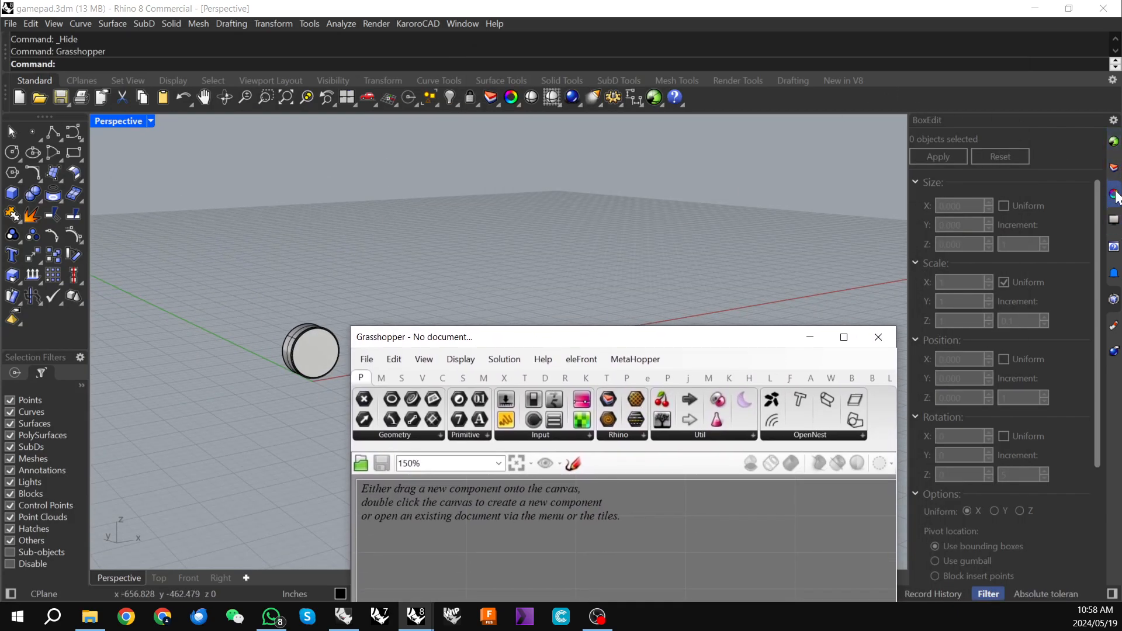
- Show the subd parts layer and hide the Button R and Button L layers, keeping the gamepad body clear of the Grasshopper window
left_click(1114, 170)
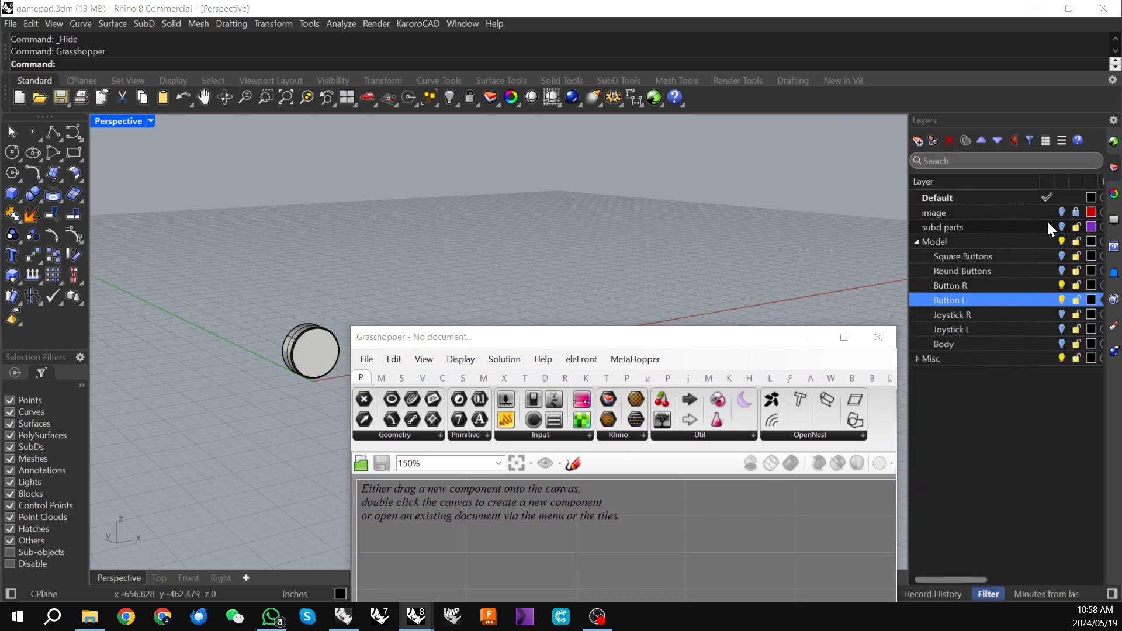
left_click(1061, 227)
left_click_drag(491, 345, 472, 174)
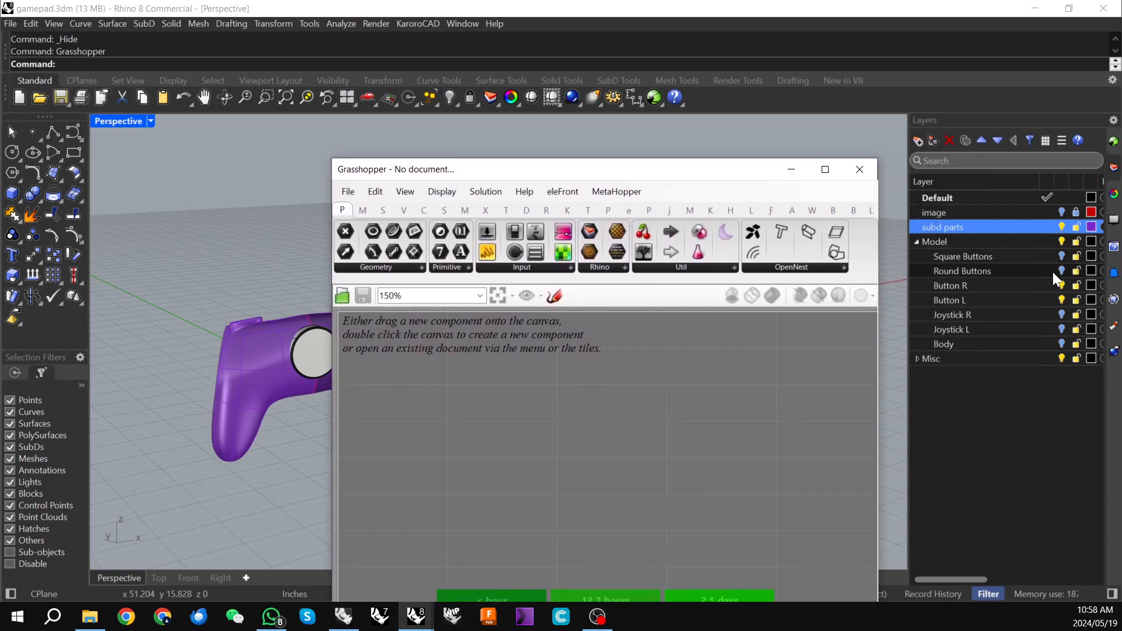
left_click(1061, 285)
left_click(1061, 298)
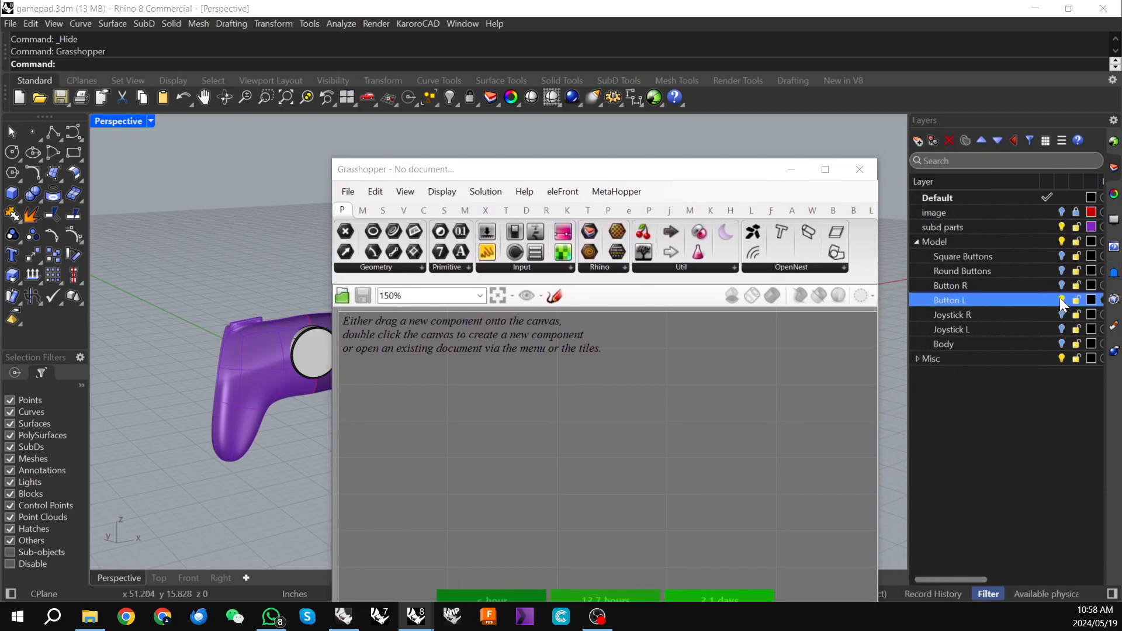
left_click_drag(478, 177, 634, 65)
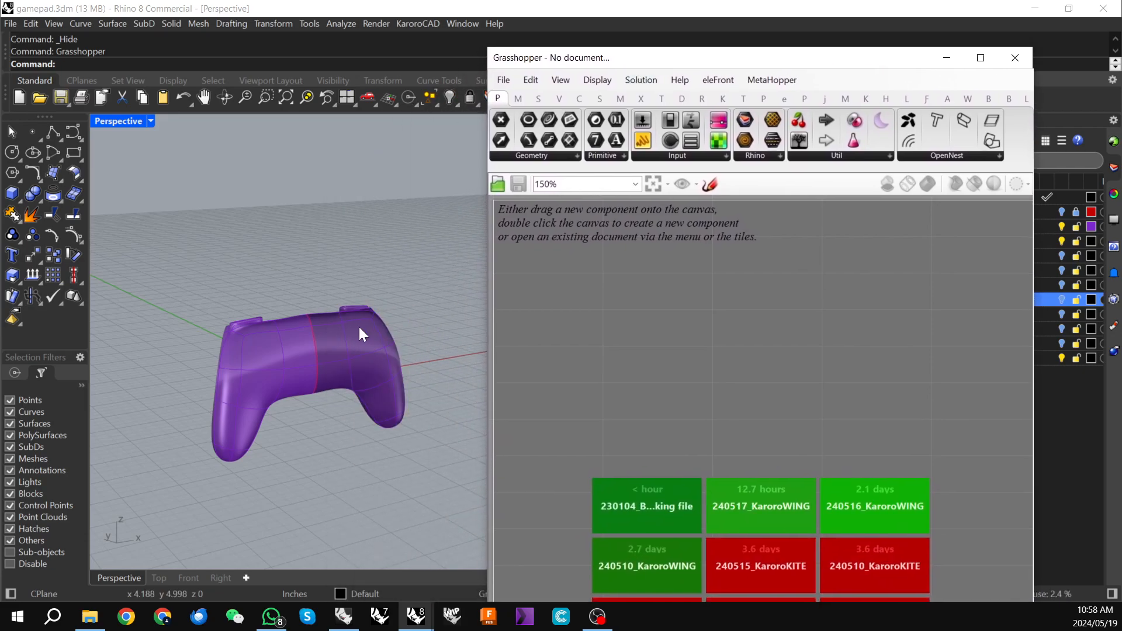
scroll(303, 349, "up", 5)
scroll(282, 340, "up", 2)
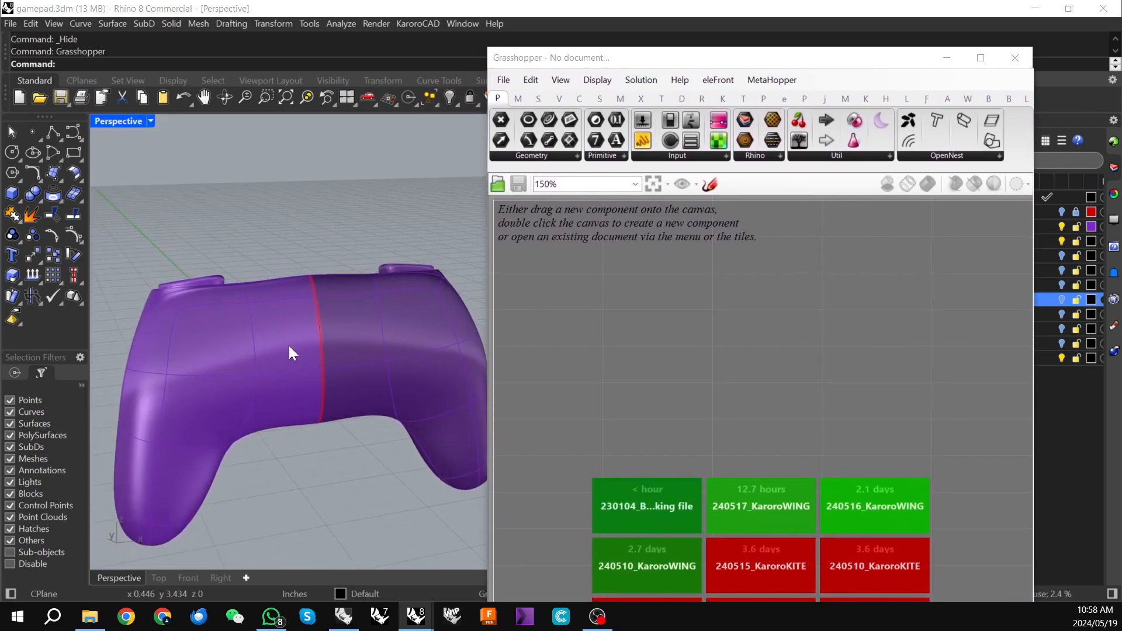
- Add a SubD parameter to the Grasshopper canvas, reference the gamepad's SubD body in it, and hide the subd parts layer
double_click(612, 297)
type("sub")
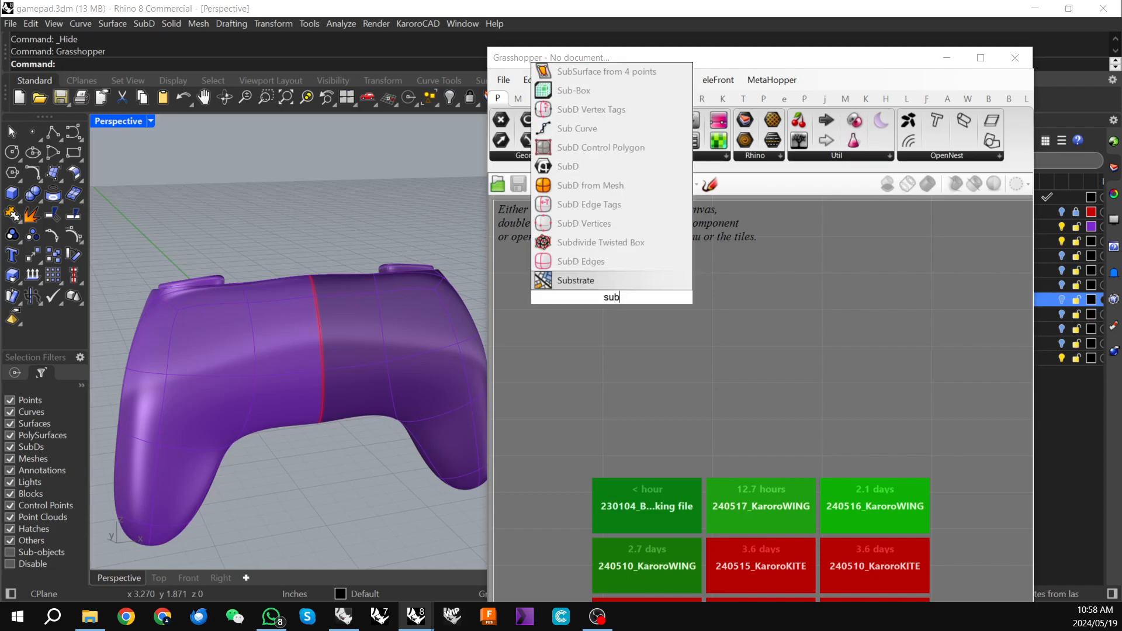
left_click(594, 167)
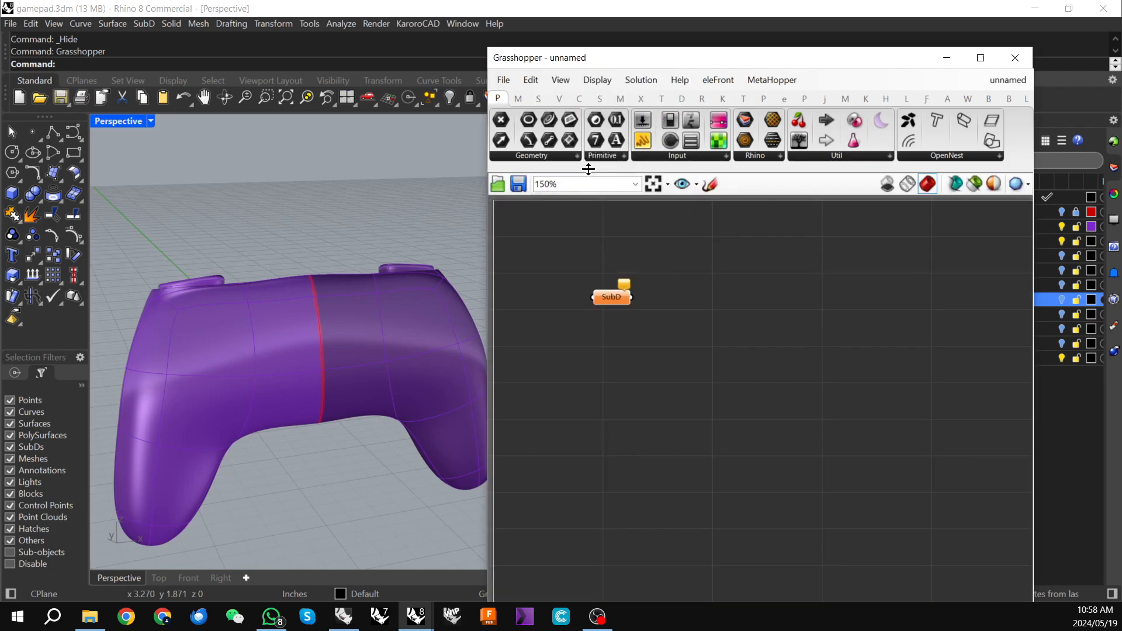
left_click(323, 352)
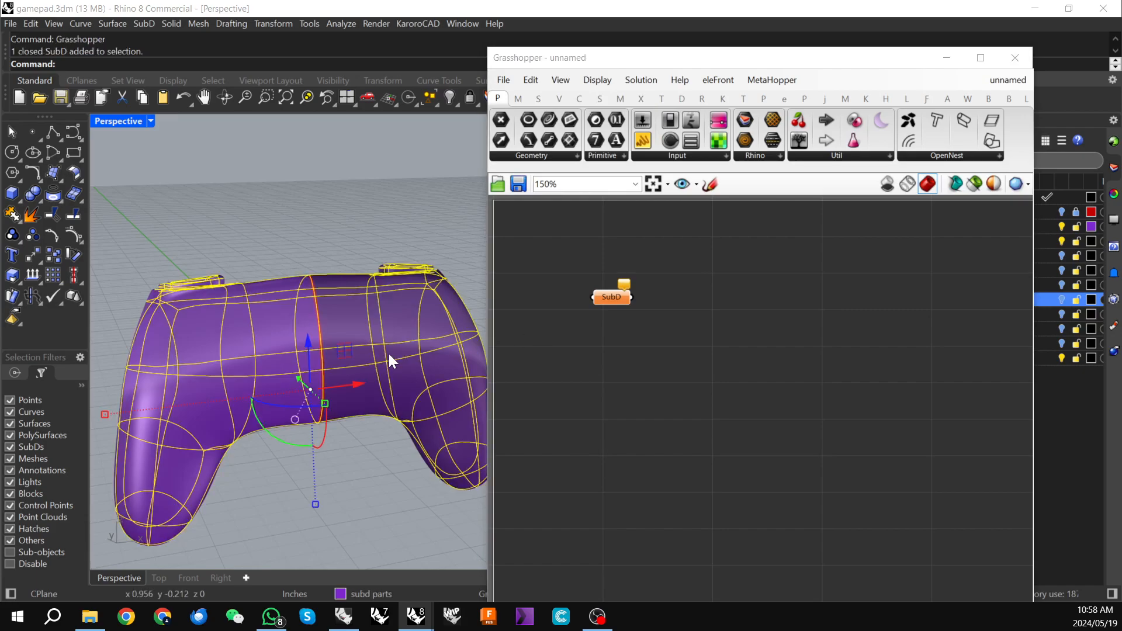
right_click(605, 296)
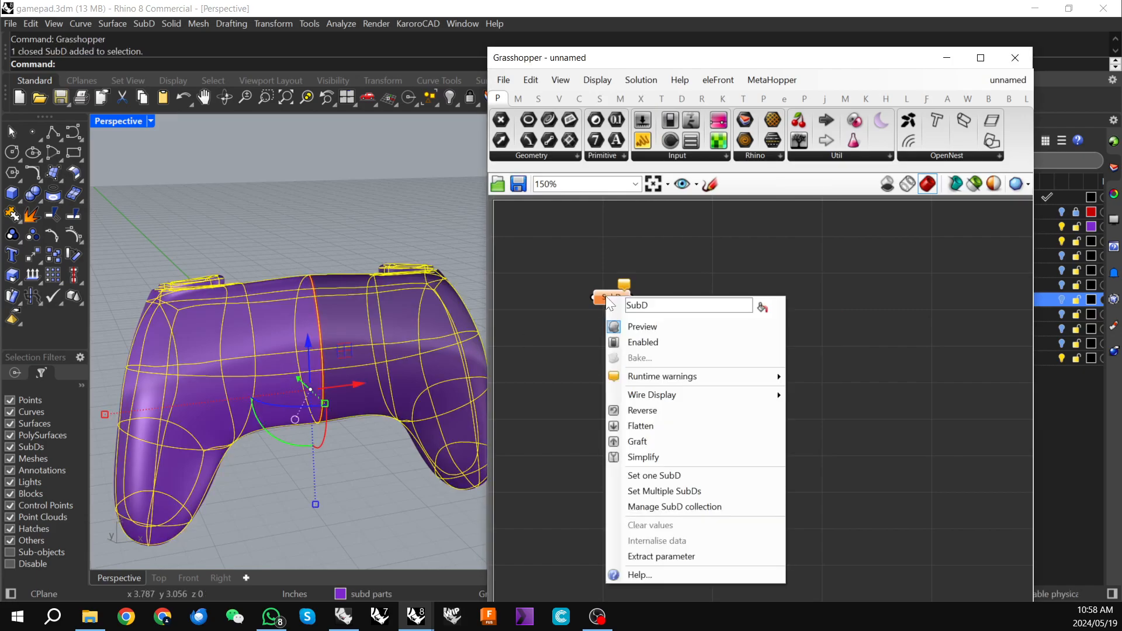
left_click(655, 476)
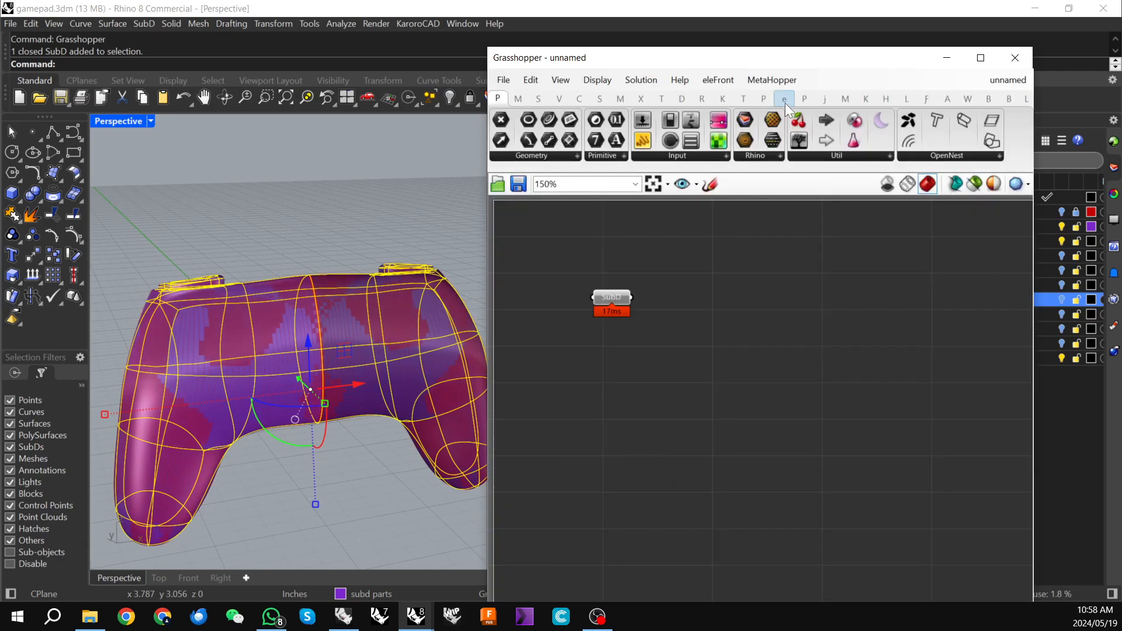
left_click_drag(769, 63, 645, 69)
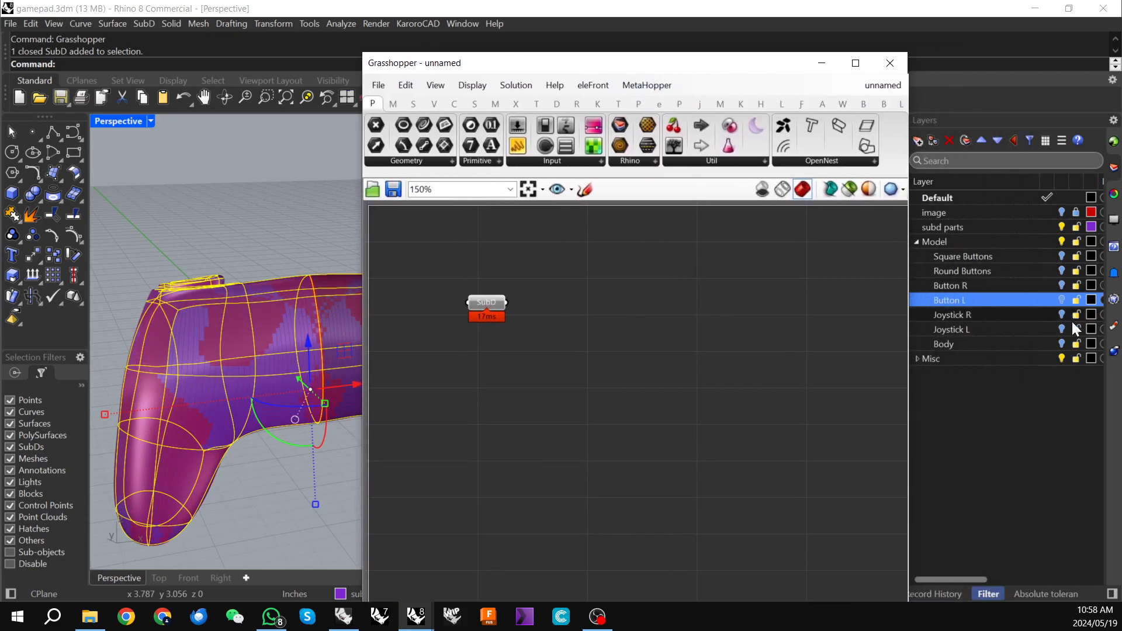
left_click(1063, 226)
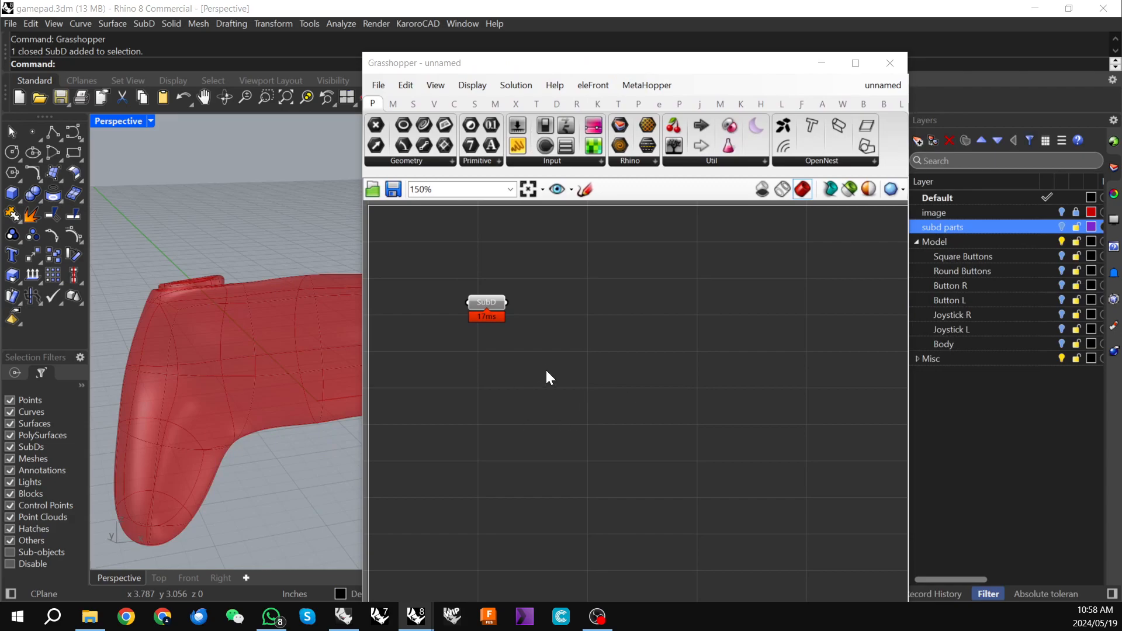
- Add a Geometry parameter below the SubD parameter on the canvas
scroll(545, 368, "down", 2)
double_click(498, 377)
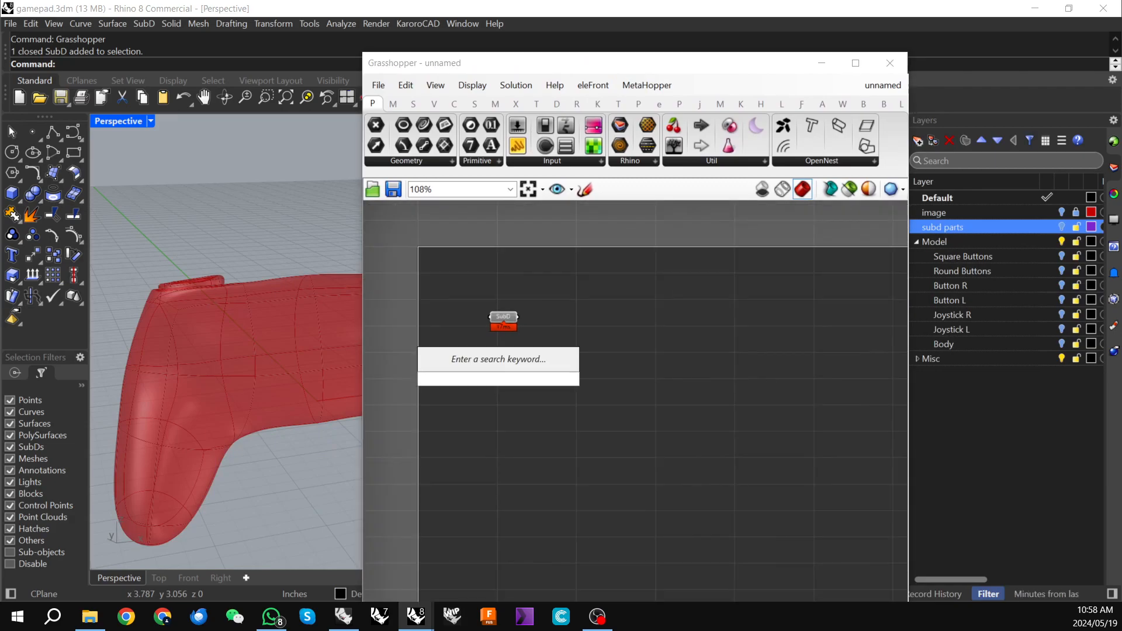
type("b")
key("BackSpace")
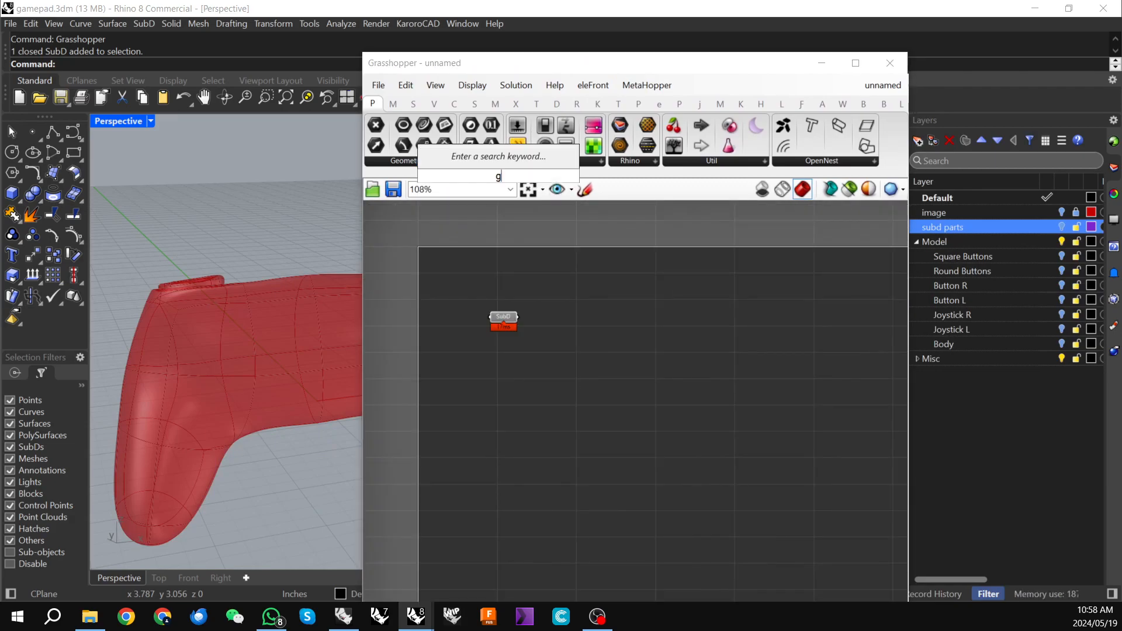
type("geo")
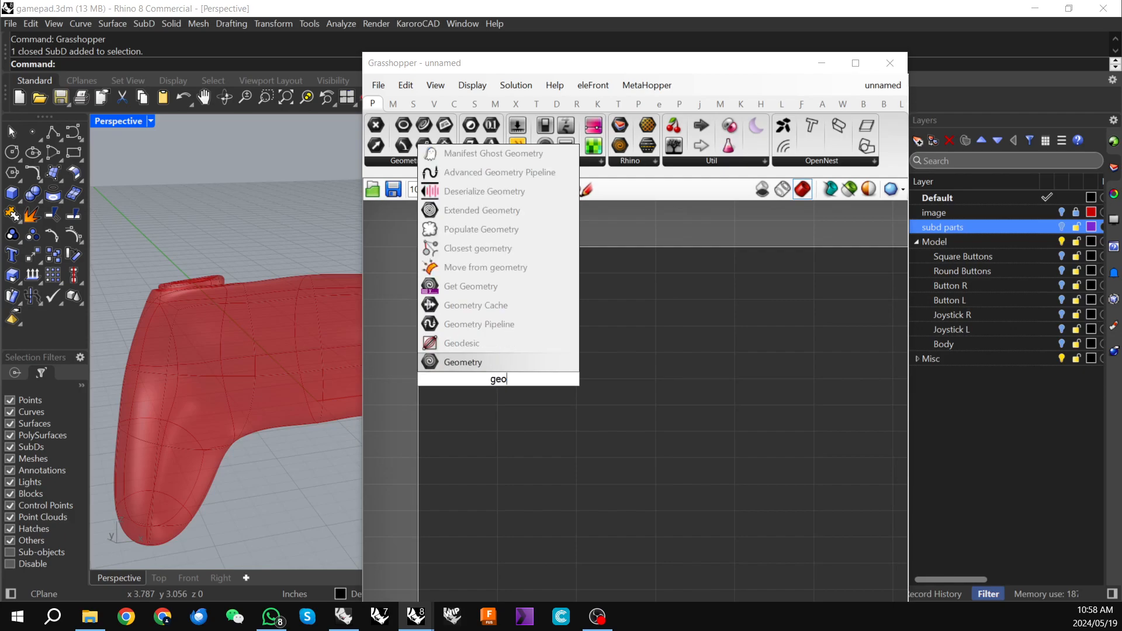
left_click(466, 358)
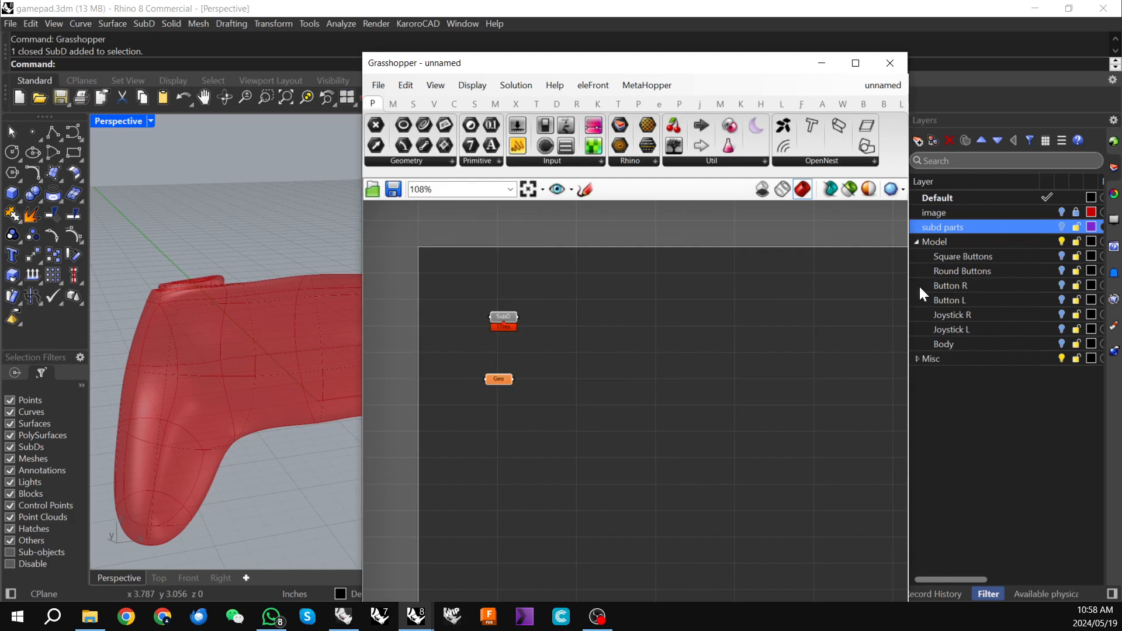
- Show the Button L layer, rename the Geometry parameter to Button Mount and reference the centred round button solid in it
left_click(1062, 282)
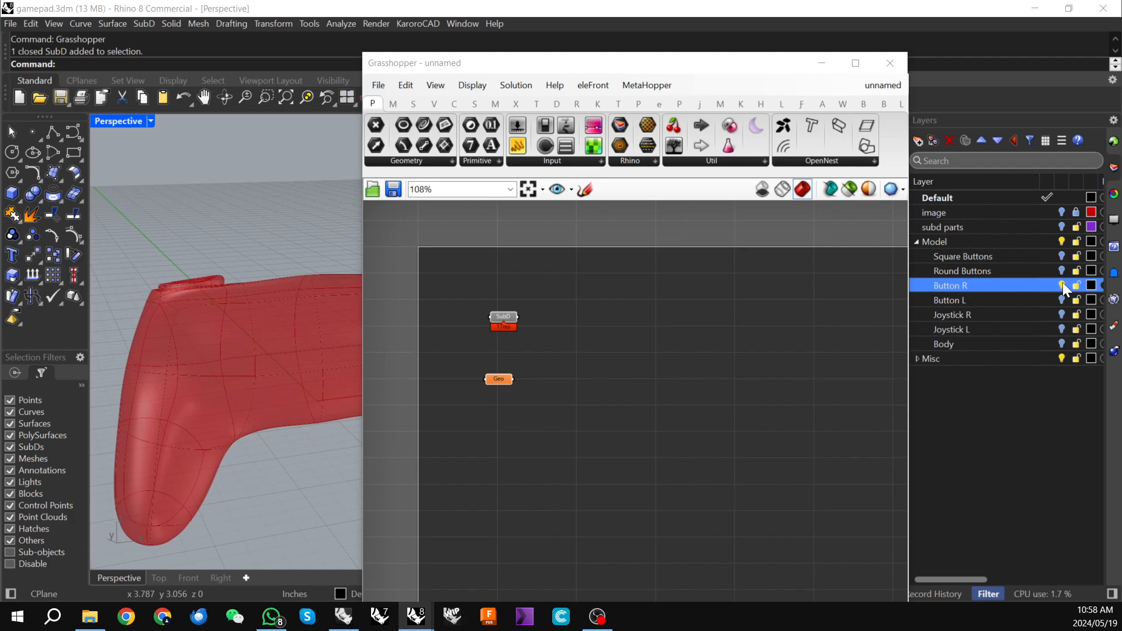
left_click(1040, 299)
left_click(314, 336)
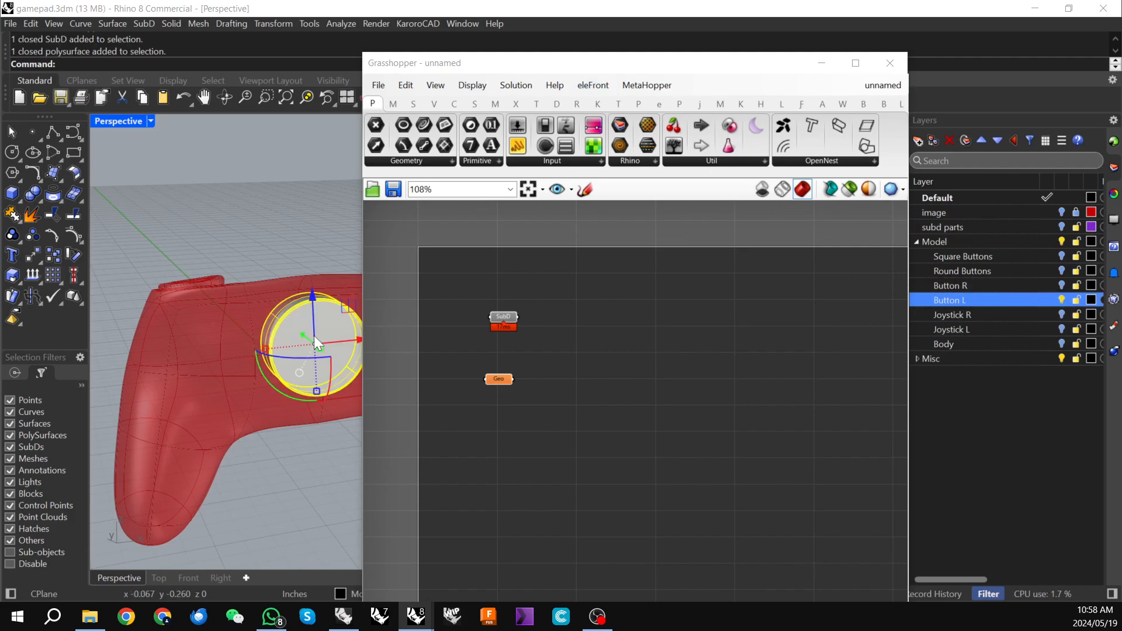
scroll(506, 383, "up", 4)
right_click(499, 378)
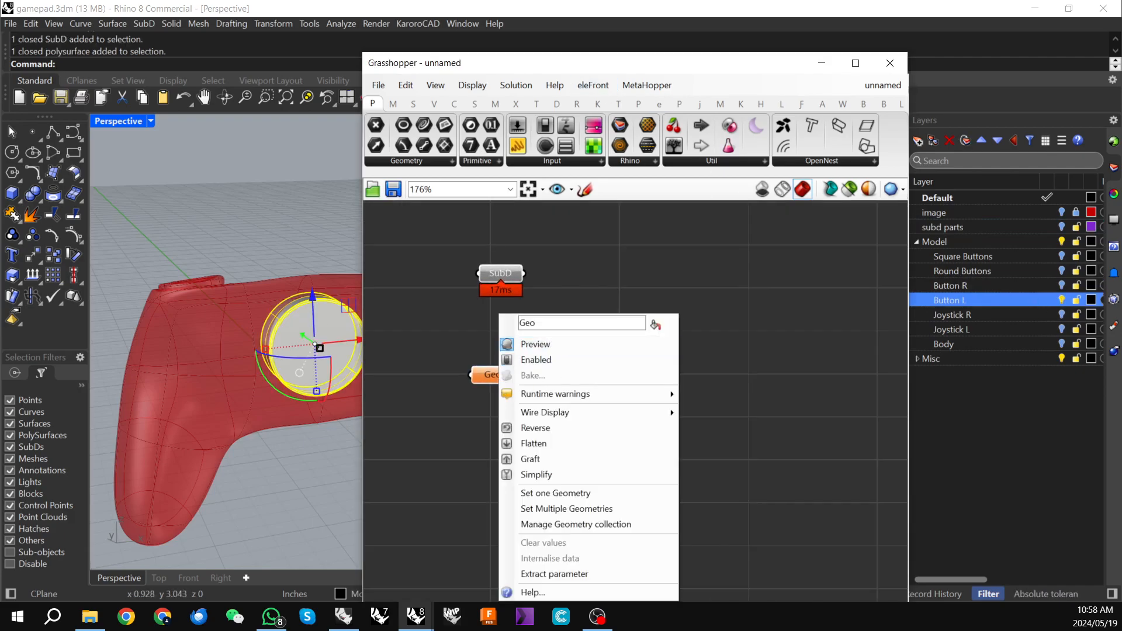
type("Bur")
type("ton Mount")
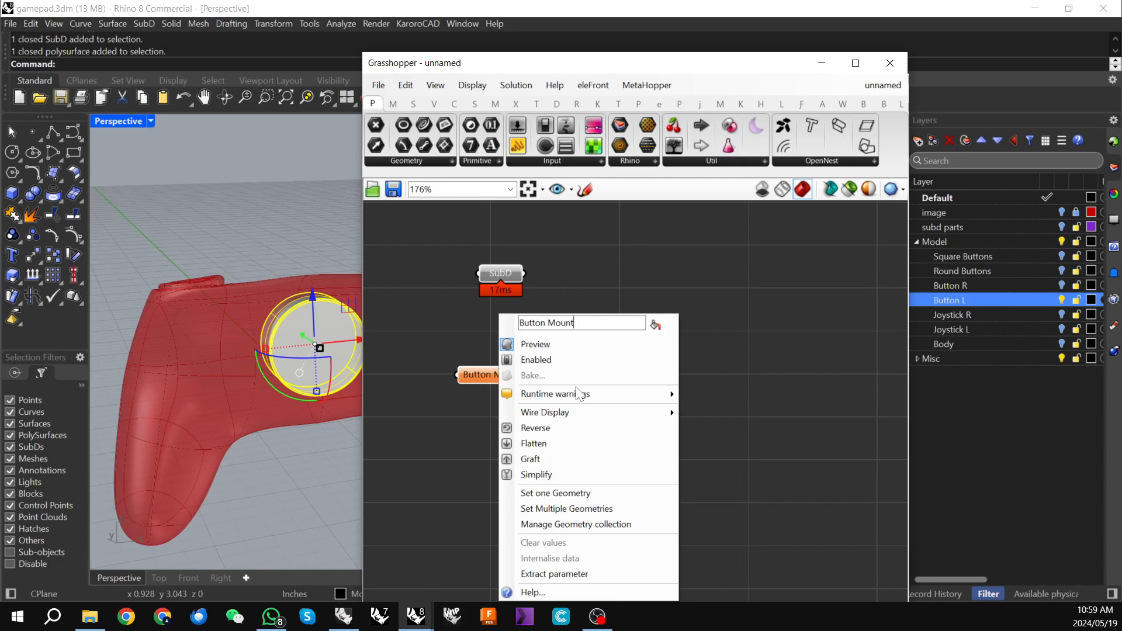
left_click(548, 493)
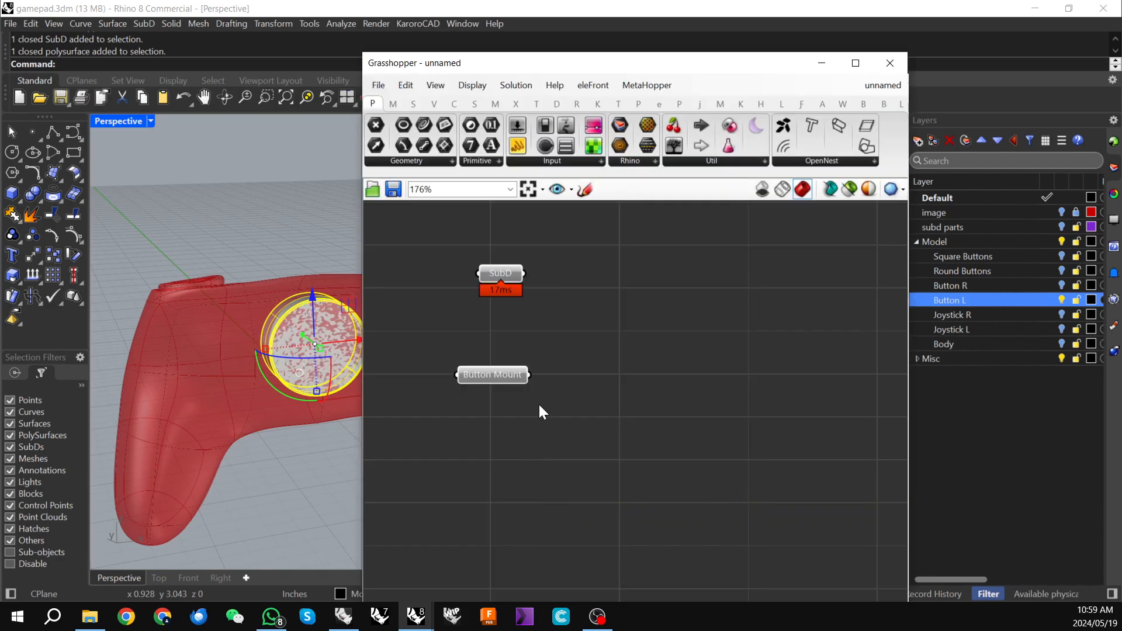
- Add a Solid Union component to the canvas beside the SubD and Button Mount parameters
scroll(538, 402, "down", 3)
double_click(560, 376)
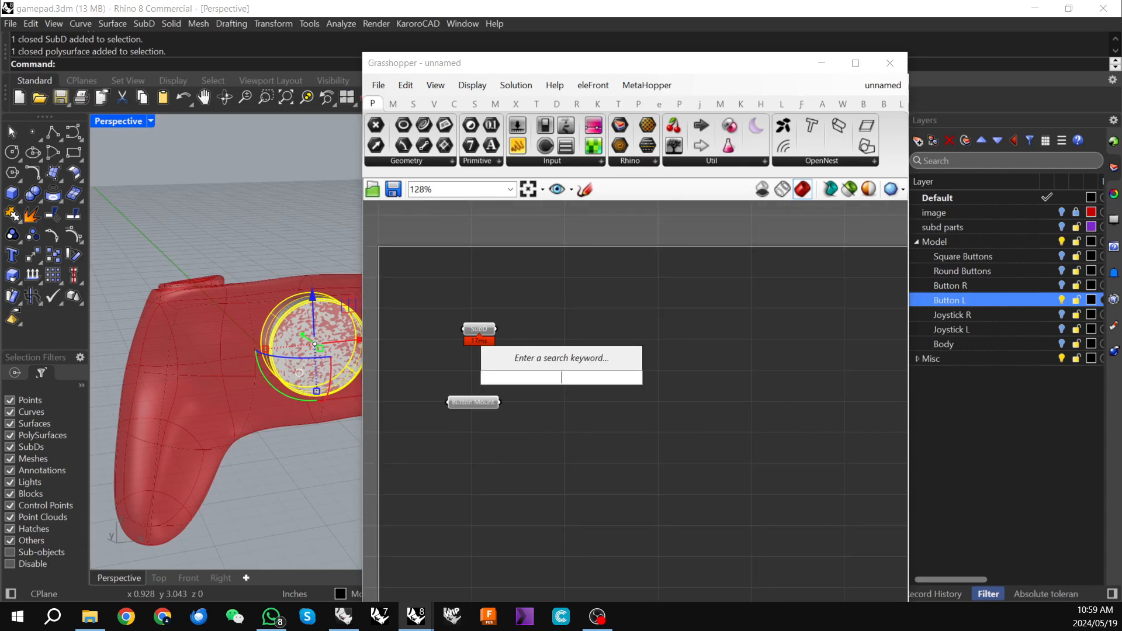
type("uniuo")
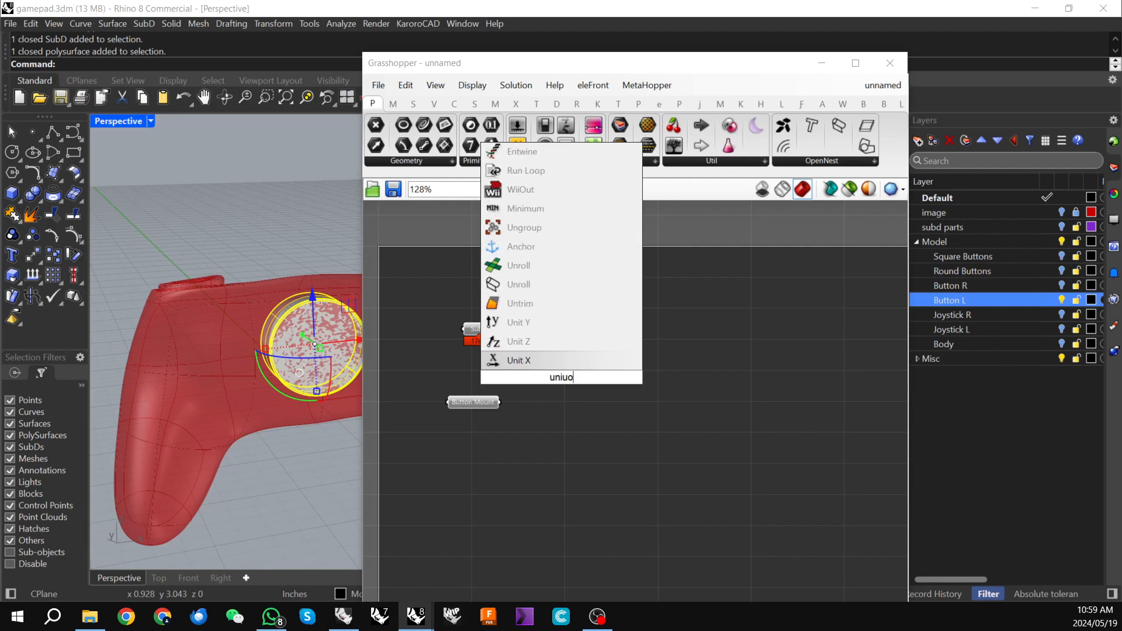
key("BackSpace")
key("BackSpace")
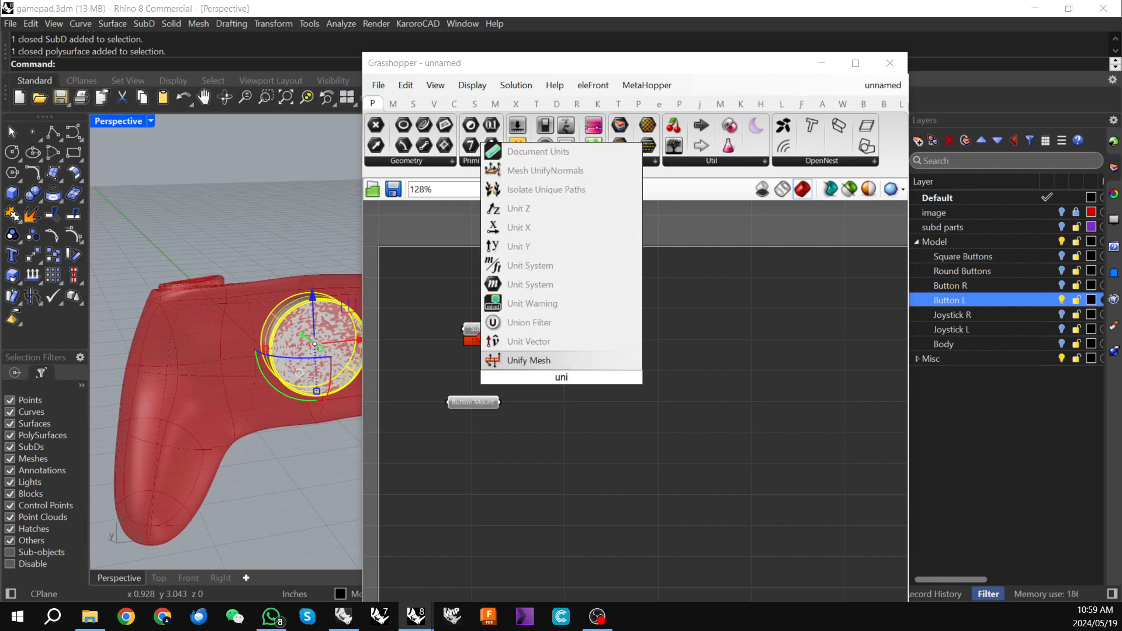
key("BackSpace")
key("BackSpace")
key("BackSpace")
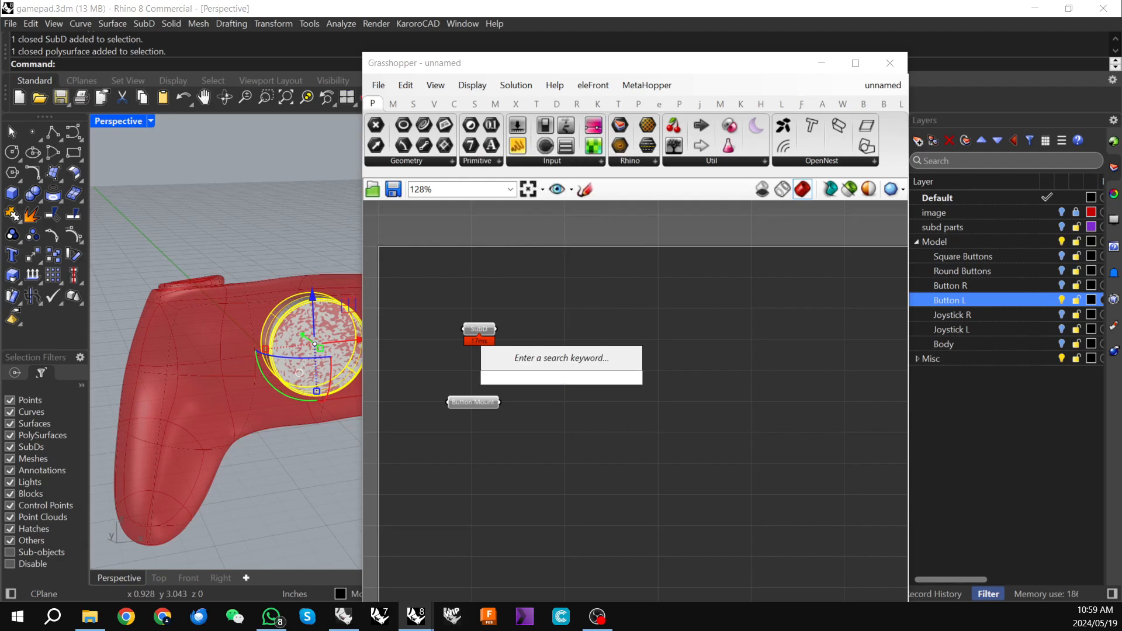
type("solid")
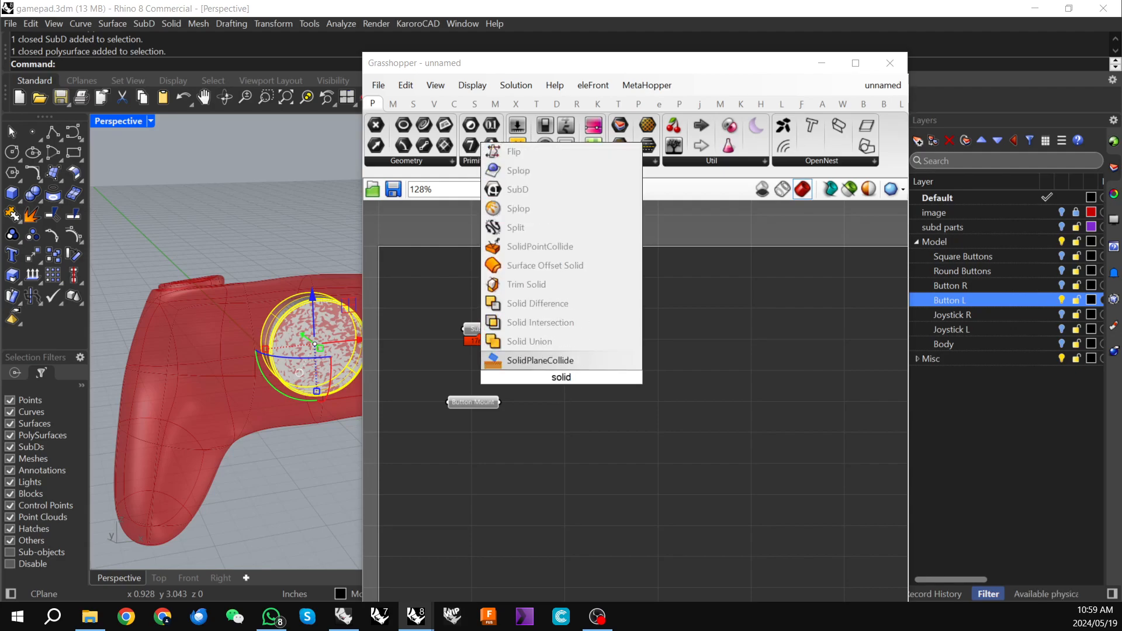
left_click(540, 341)
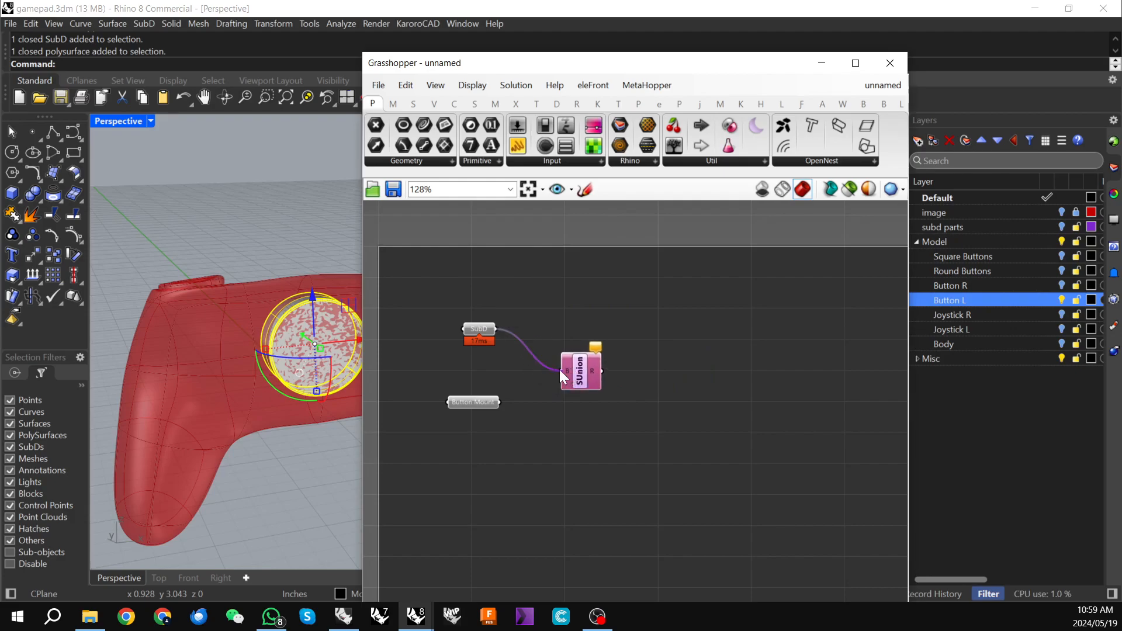
- Wire the SubD and Button Mount parameters together into the Solid Union's B input and place the component level with the SubD parameter
left_click_drag(499, 402, 625, 339)
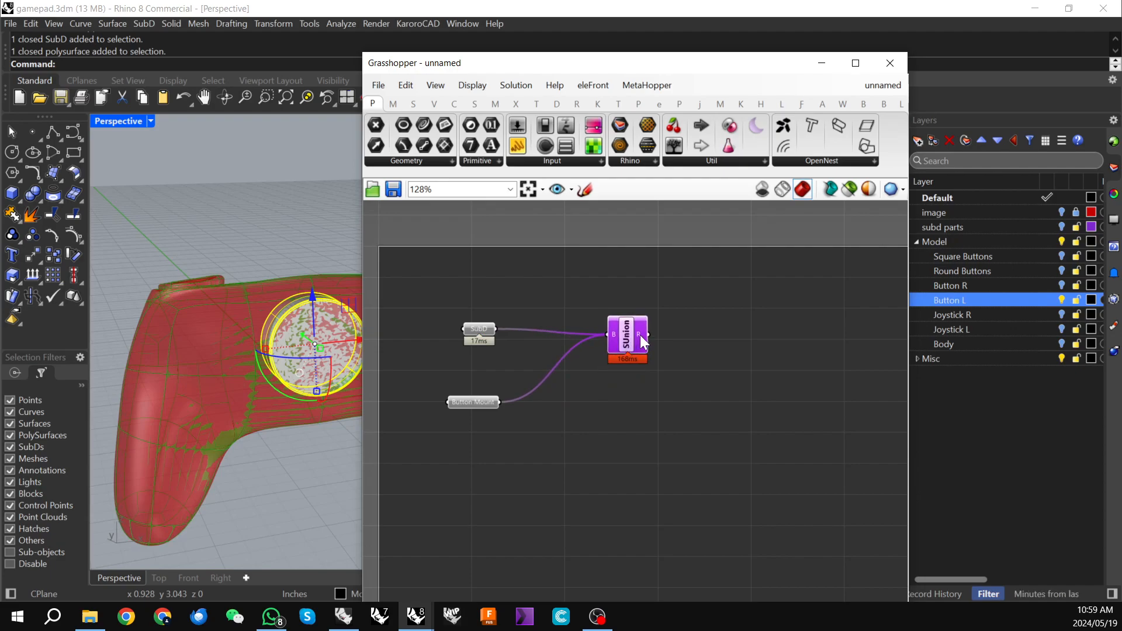
left_click(671, 378)
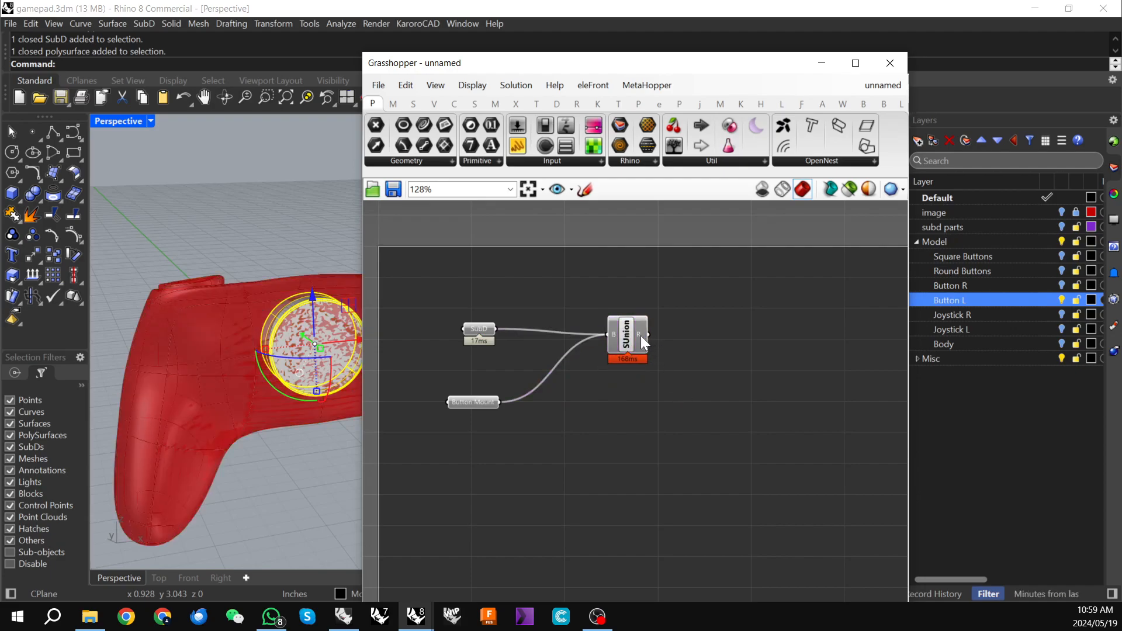
left_click(630, 342)
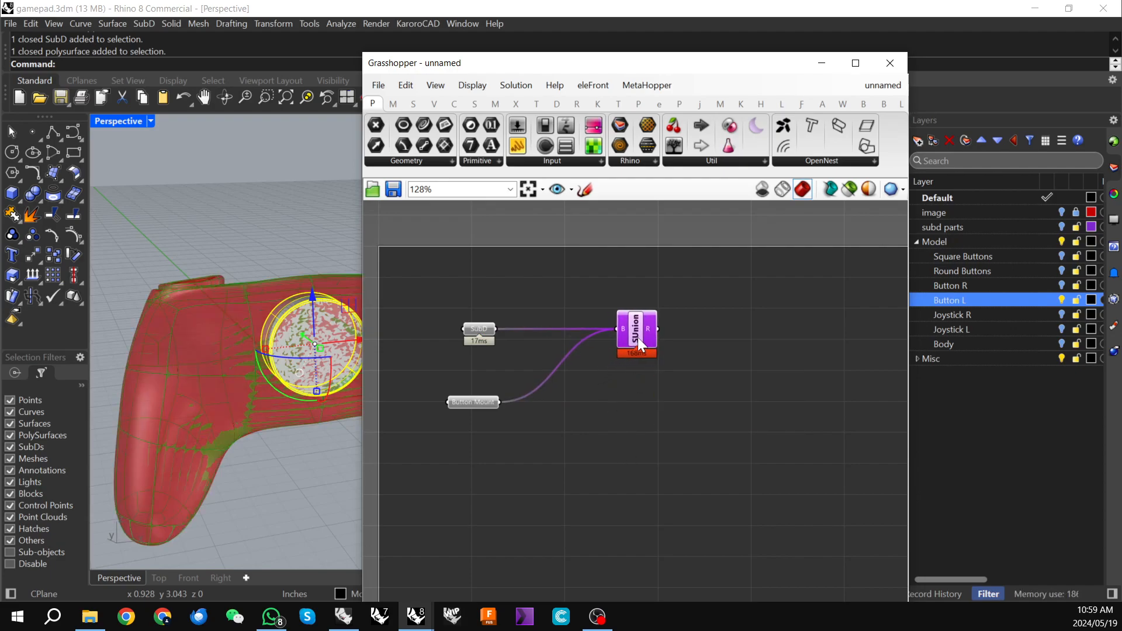
scroll(684, 419, "down", 2)
left_click_drag(614, 65, 610, 62)
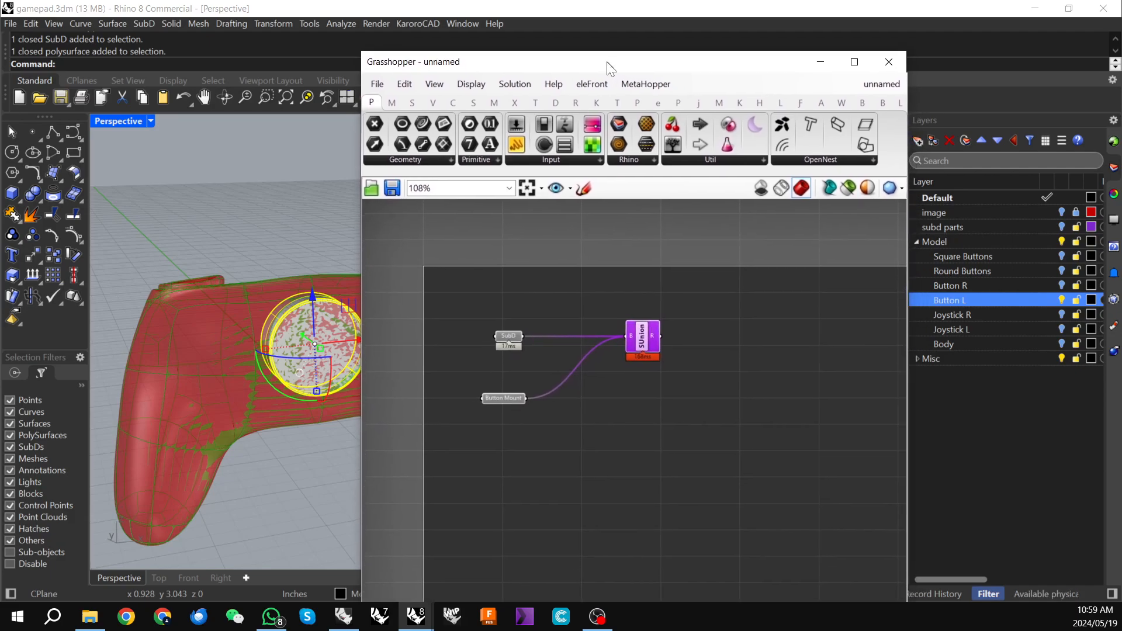
- Hide the Button L layer and restrict the Grasshopper preview to selected objects, with the Solid Union component selected
left_click(1061, 300)
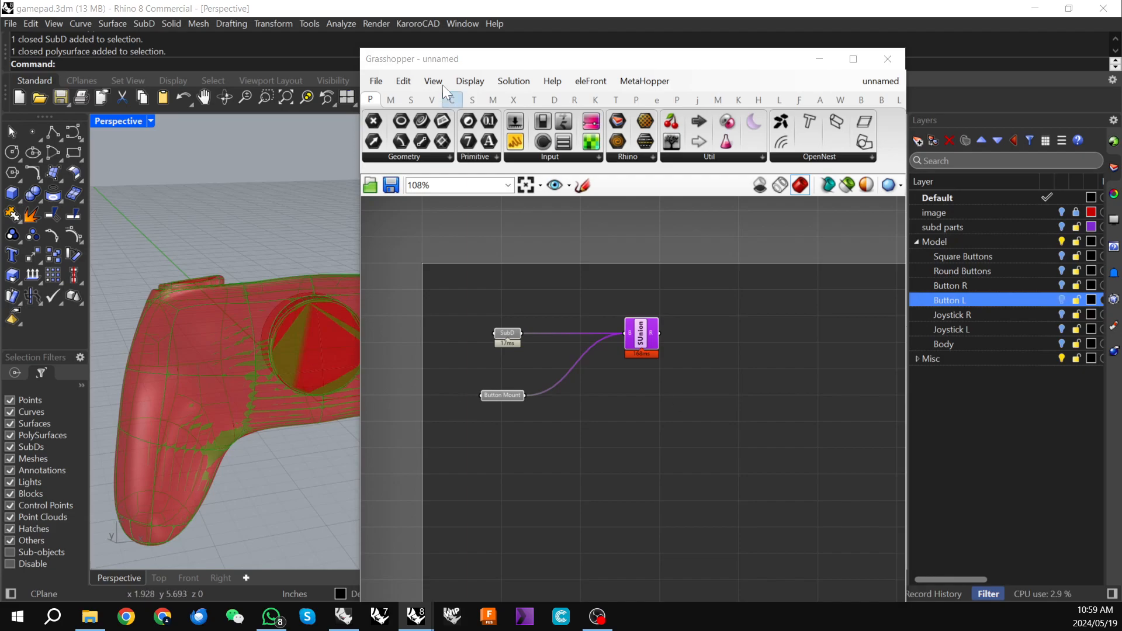
left_click_drag(445, 286, 528, 409)
left_click(736, 430)
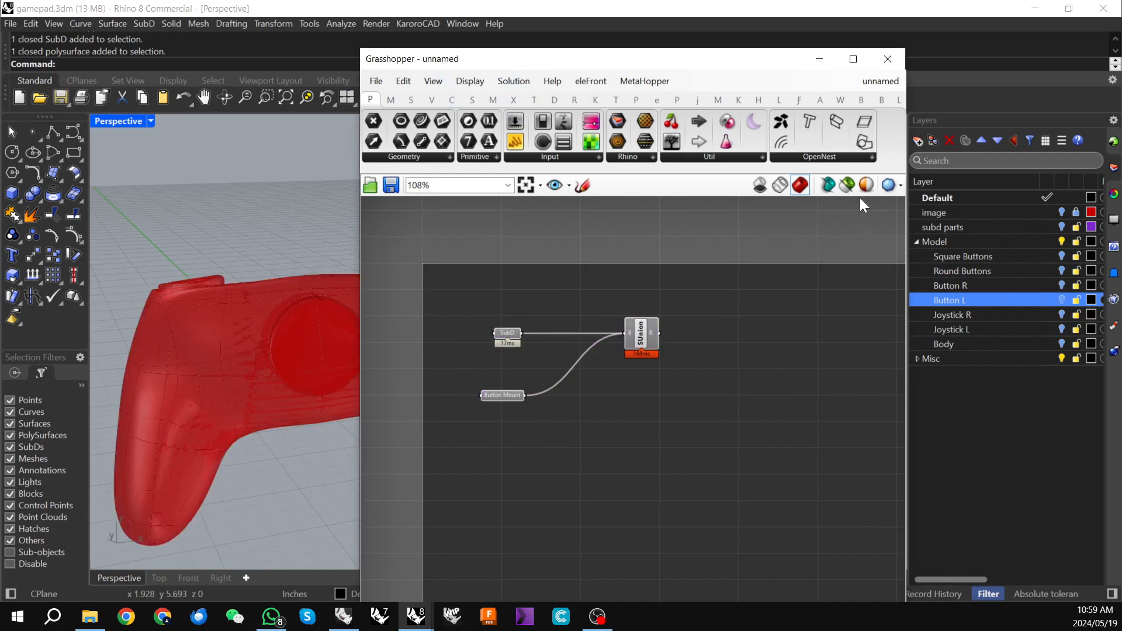
left_click(847, 185)
left_click(641, 335)
- In the Front view, show the Button L layer and unhide the hidden round button
left_click_drag(493, 63, 710, 78)
scroll(335, 365, "down", 4)
right_click_drag(334, 366, 290, 355)
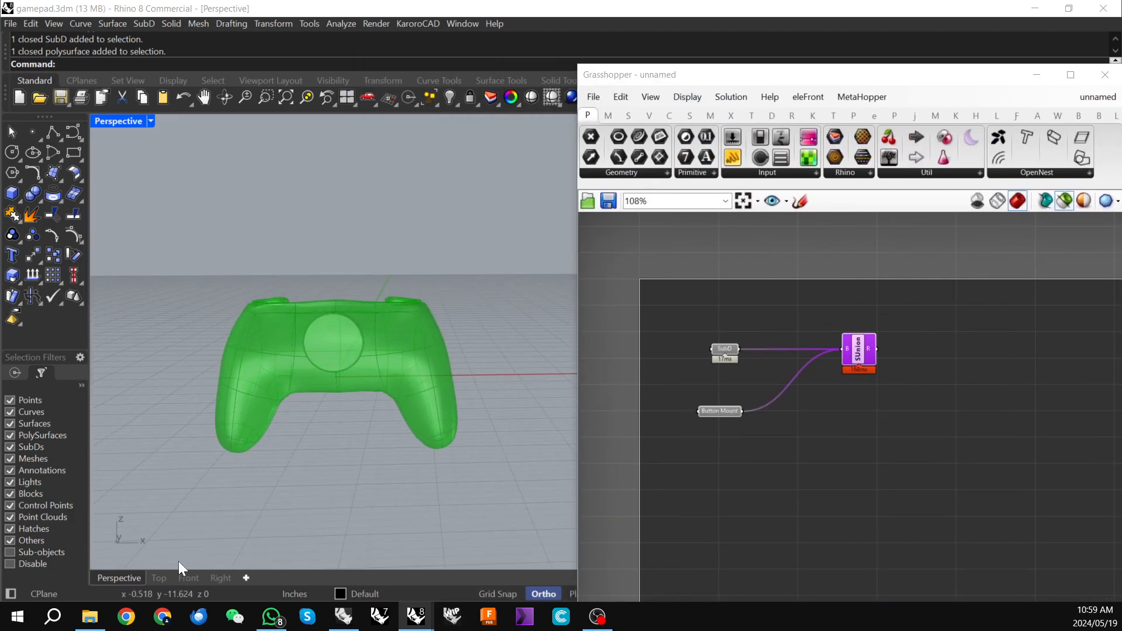
left_click(198, 582)
scroll(326, 391, "up", 5)
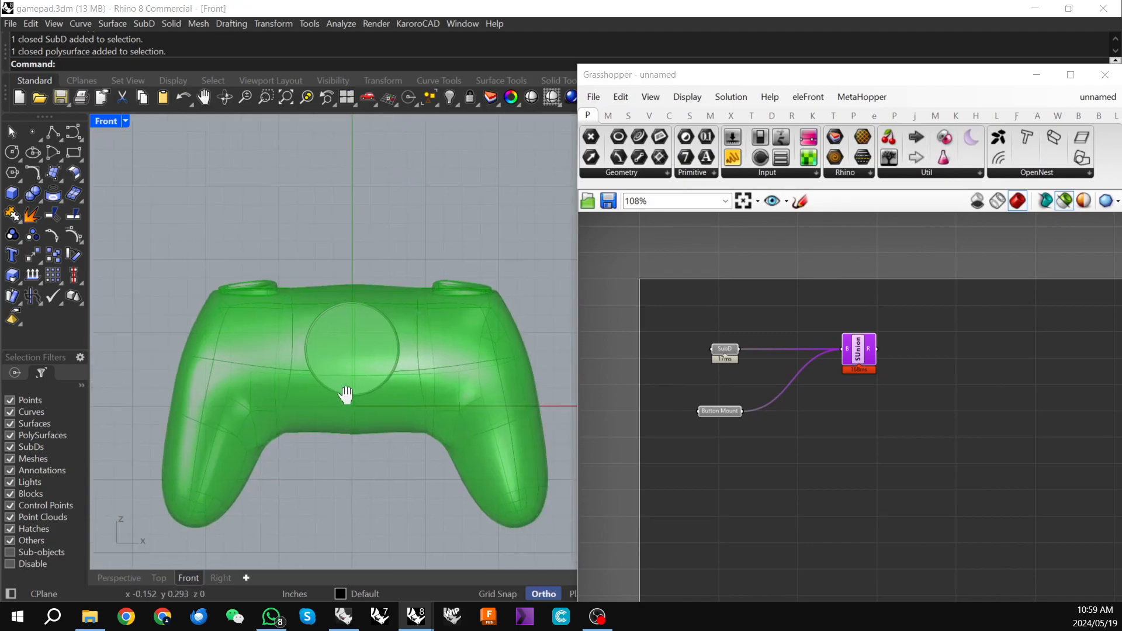
left_click_drag(802, 80, 562, 475)
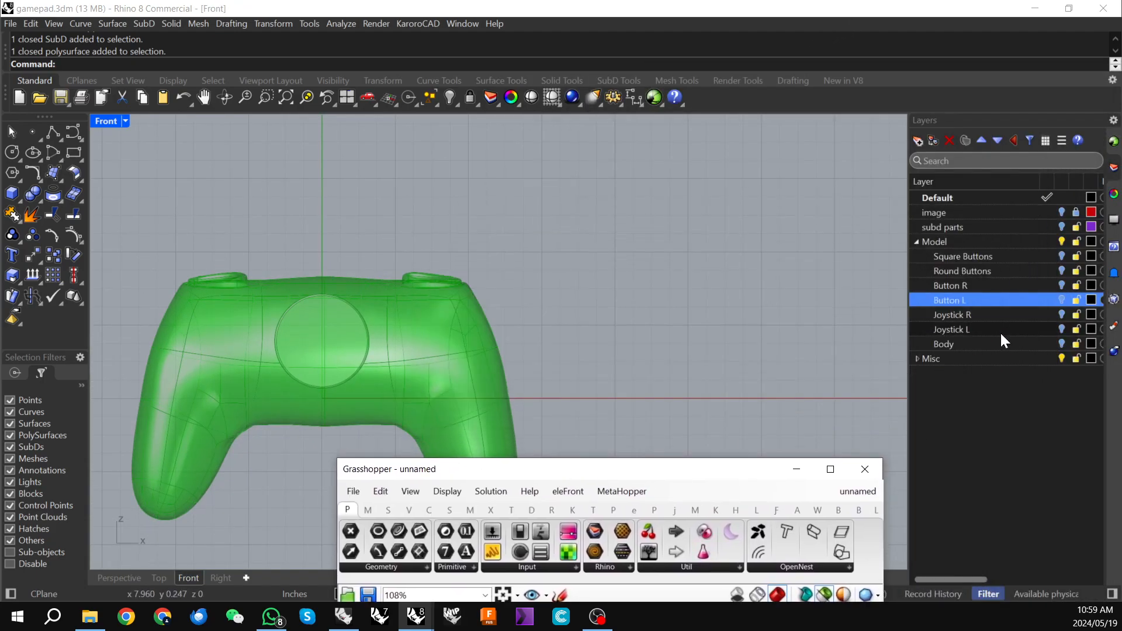
left_click(1063, 299)
left_click(1062, 299)
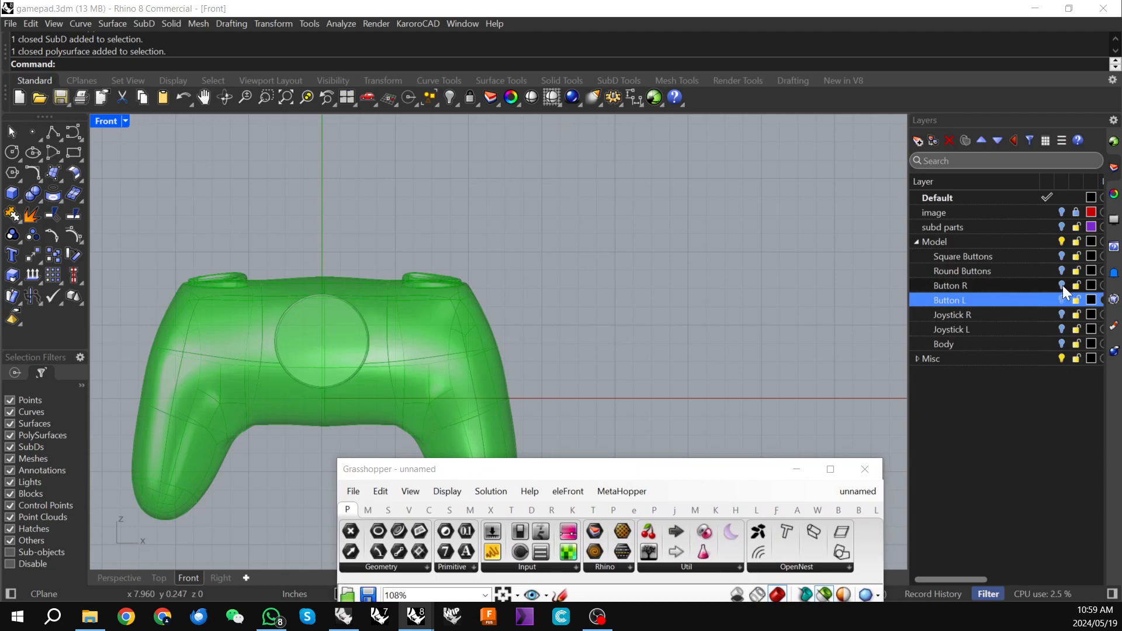
left_click(1061, 300)
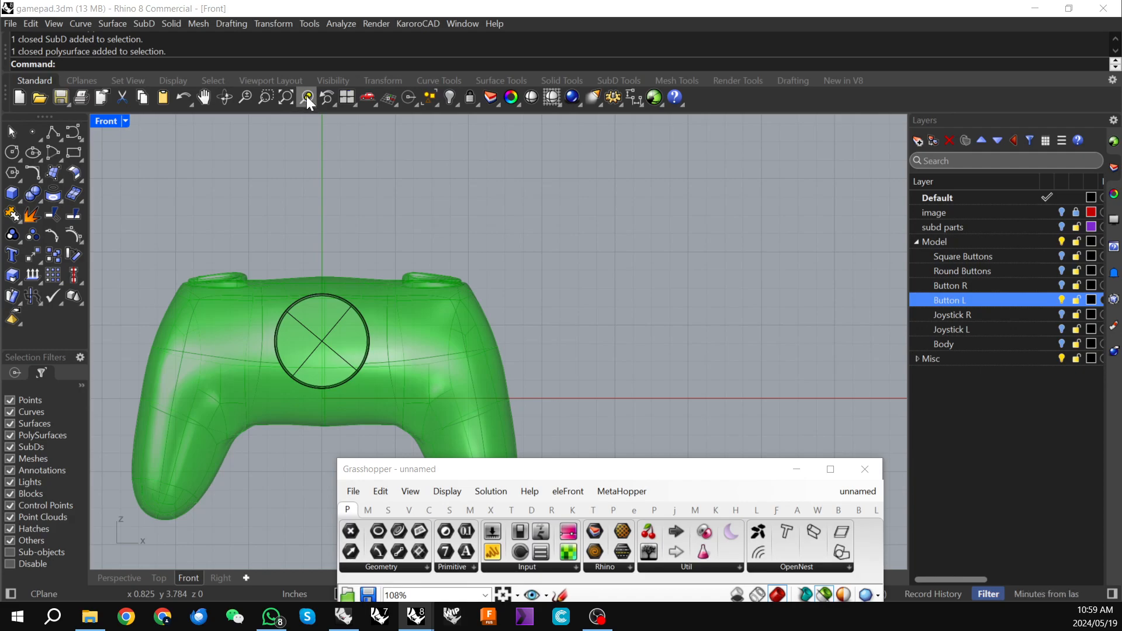
right_click(448, 99)
right_click_drag(467, 368, 538, 340)
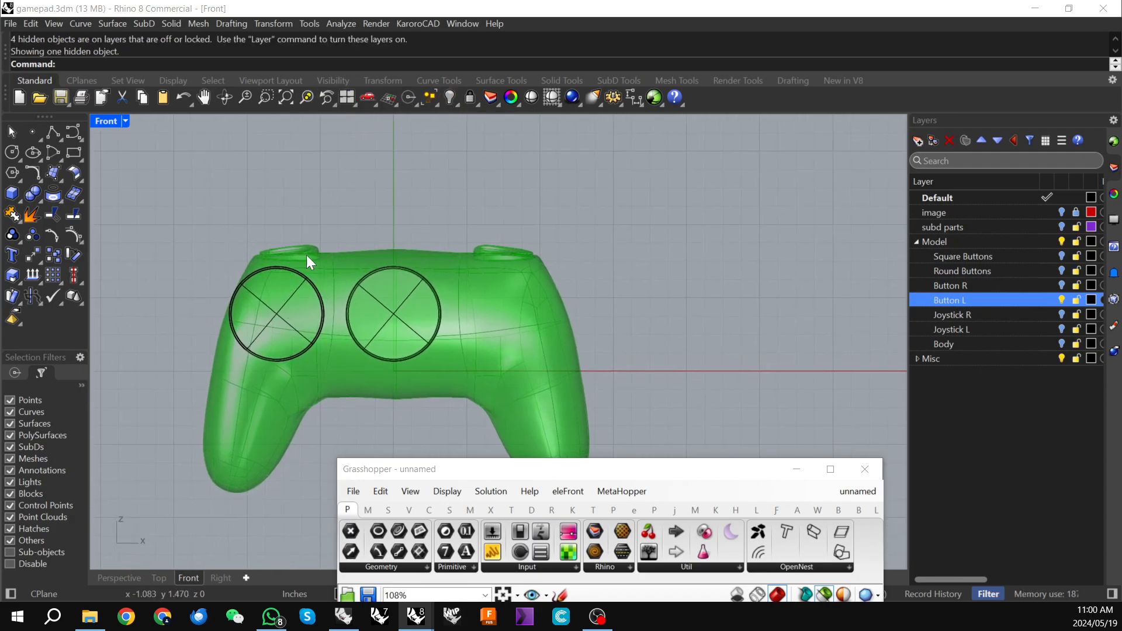
scroll(402, 313, "up", 2)
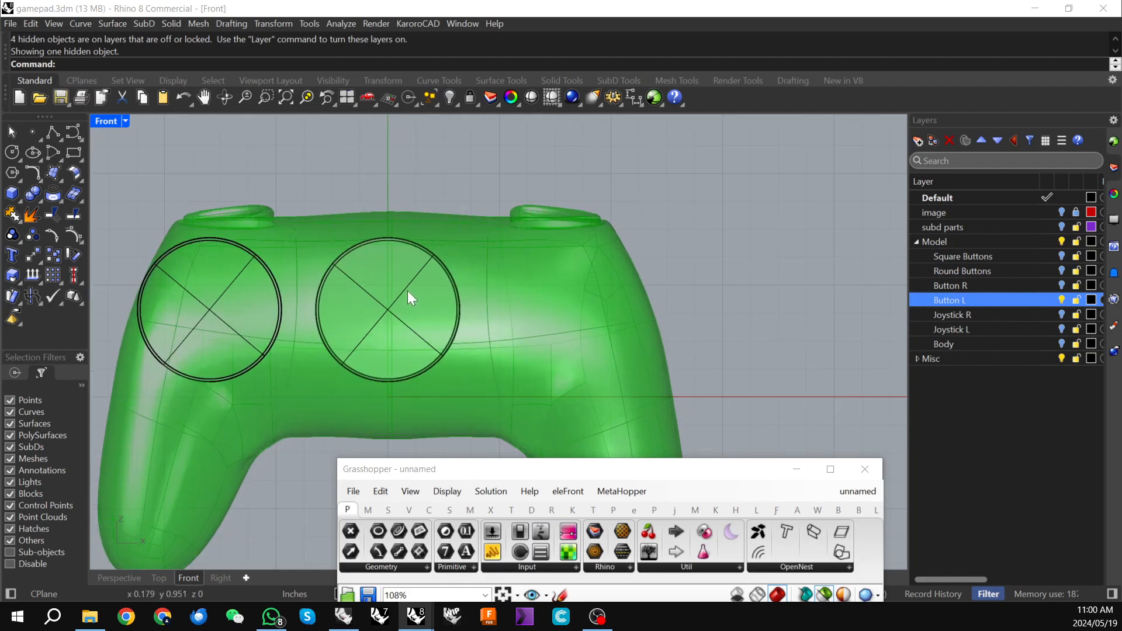
- Move the centred round button about 1.6 inches in the negative X direction onto the other round button
left_click(407, 290)
right_click_drag(420, 306, 539, 292)
left_click_drag(545, 292, 367, 293)
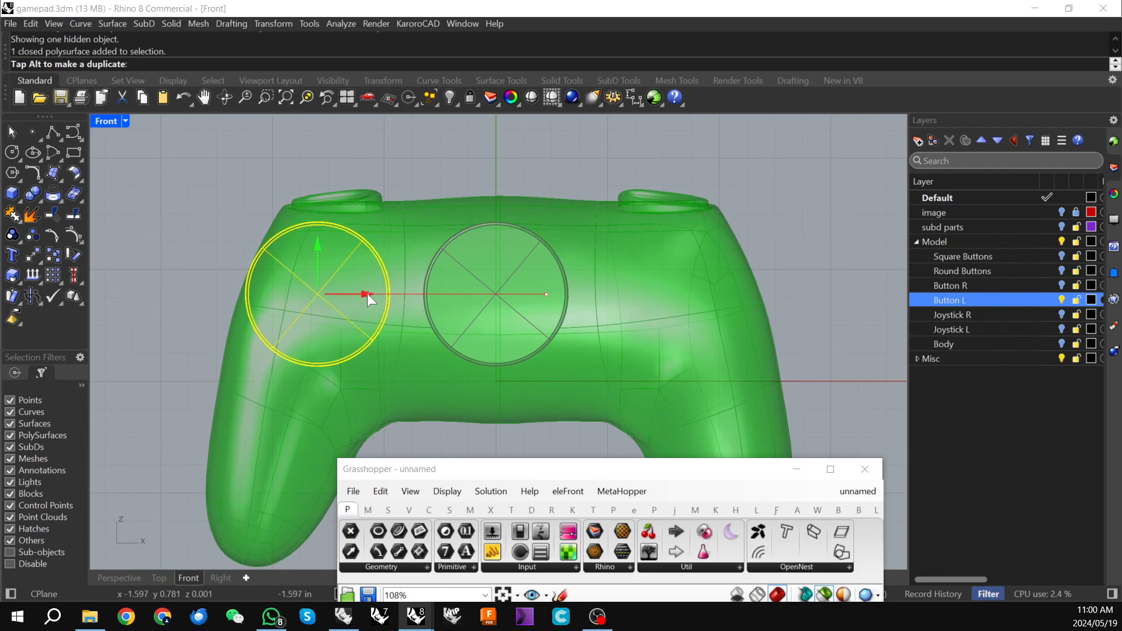
left_click_drag(367, 293, 367, 293)
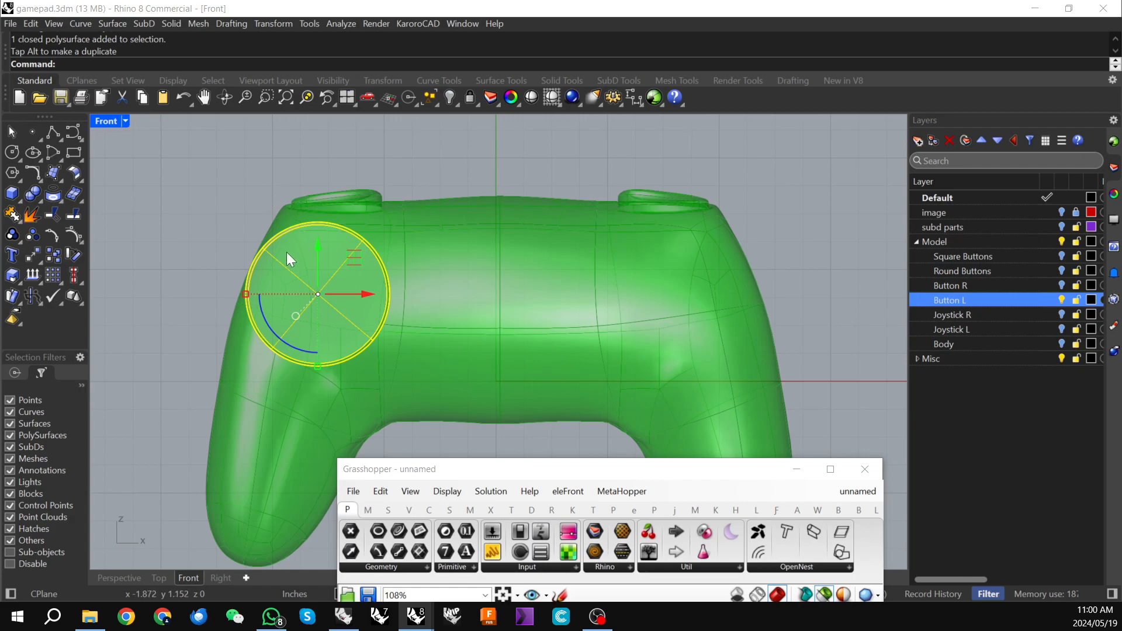
- Hide one of the two overlapping round button solids and turn off the Button L layer
scroll(287, 251, "up", 3)
key("Escape")
left_click(267, 231)
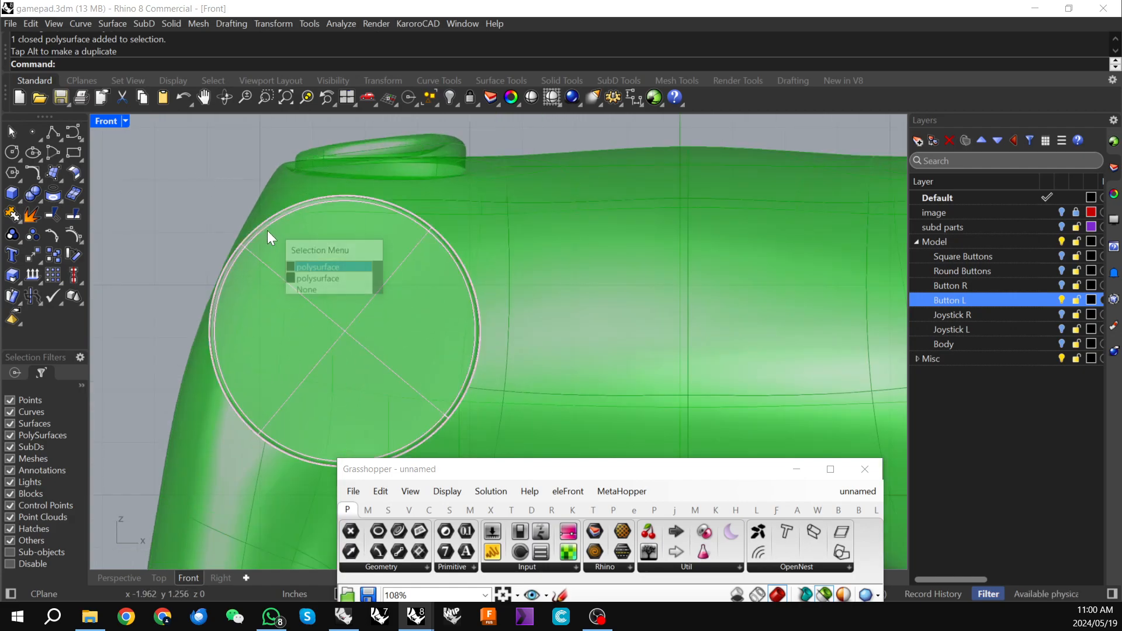
left_click(307, 280)
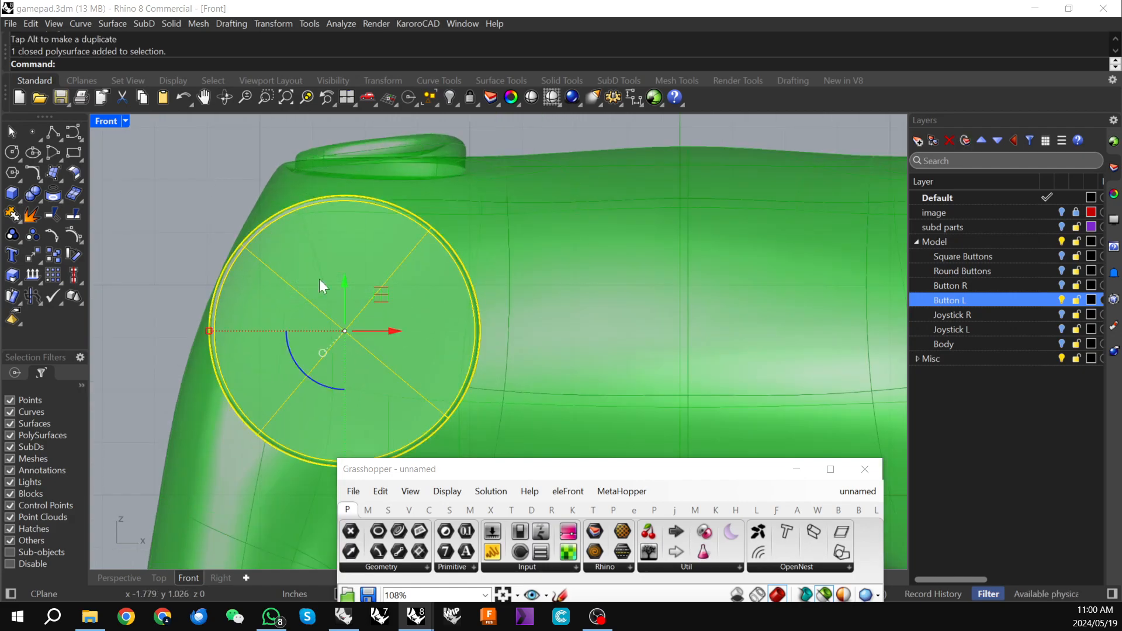
left_click(448, 98)
scroll(219, 172, "down", 2)
scroll(219, 171, "up", 1)
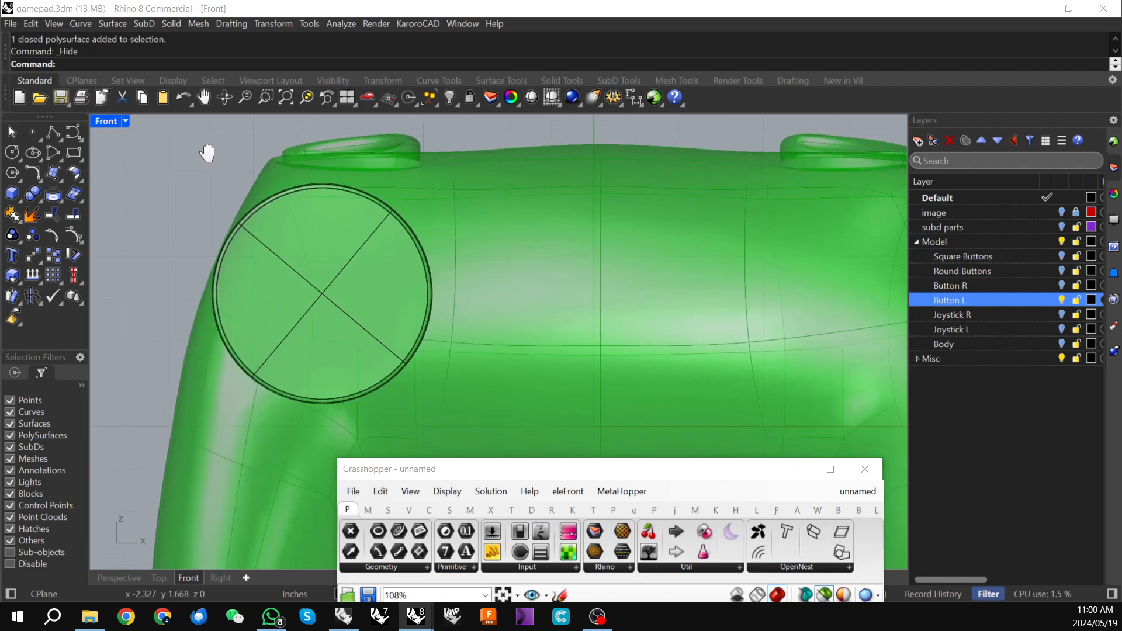
scroll(207, 153, "down", 3)
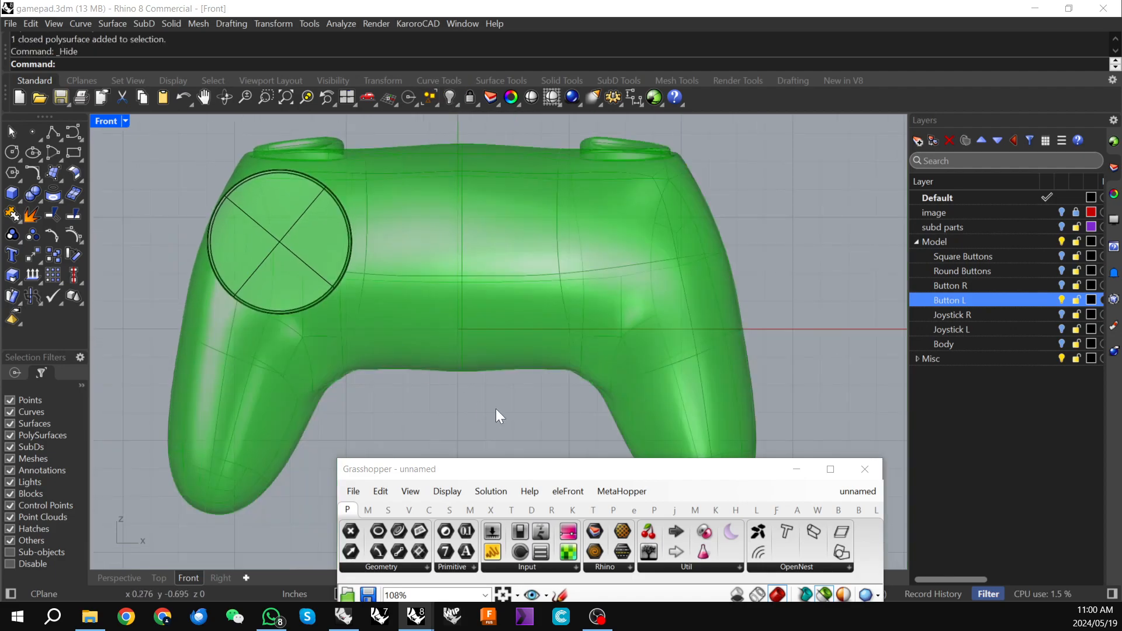
left_click(1060, 299)
right_click_drag(538, 407, 539, 363)
- Add a Mirror transform component to the Grasshopper canvas below the Solid Union
left_click_drag(519, 461, 623, 123)
right_click_drag(729, 407, 712, 354)
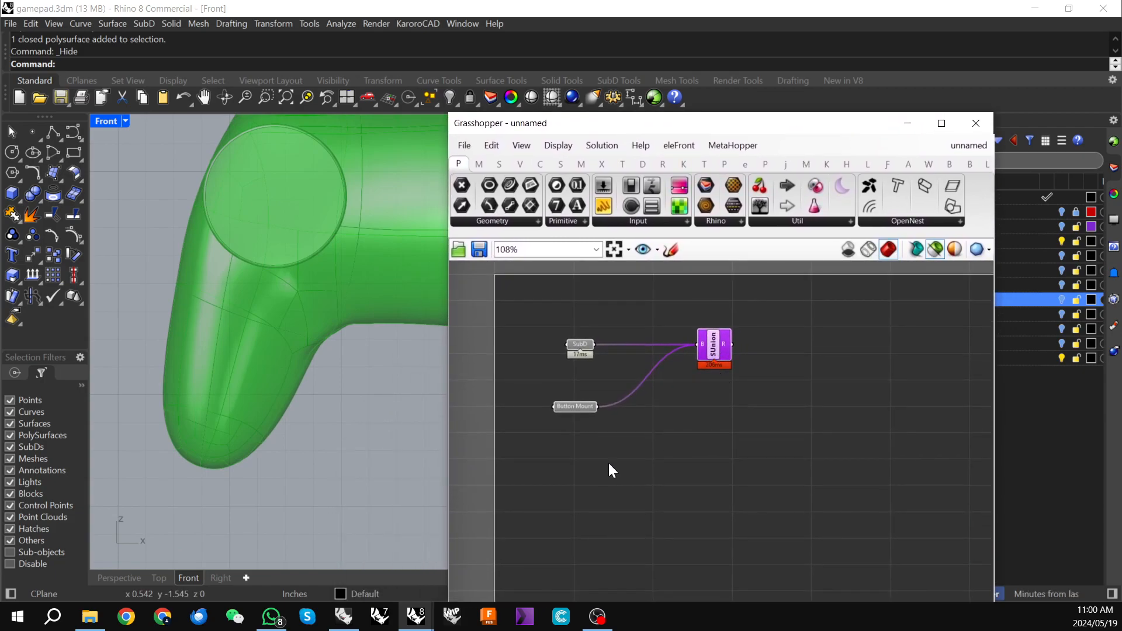
right_click_drag(605, 465, 613, 456)
double_click(659, 449)
type("mirror")
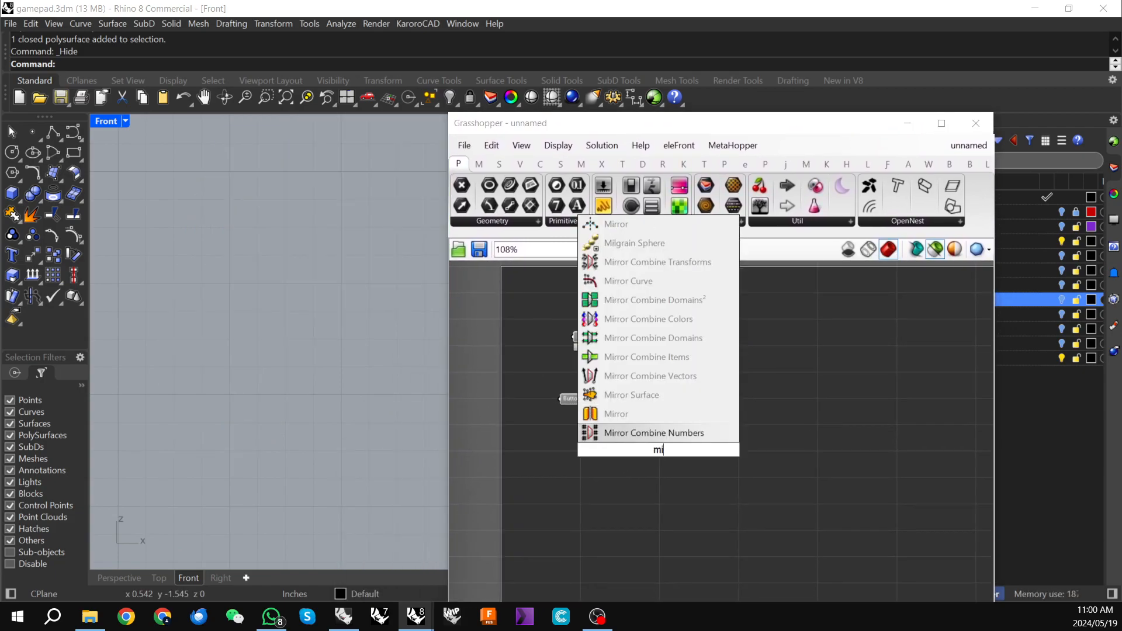
left_click(643, 412)
left_click_drag(672, 463, 710, 453)
right_click_drag(642, 445, 639, 423)
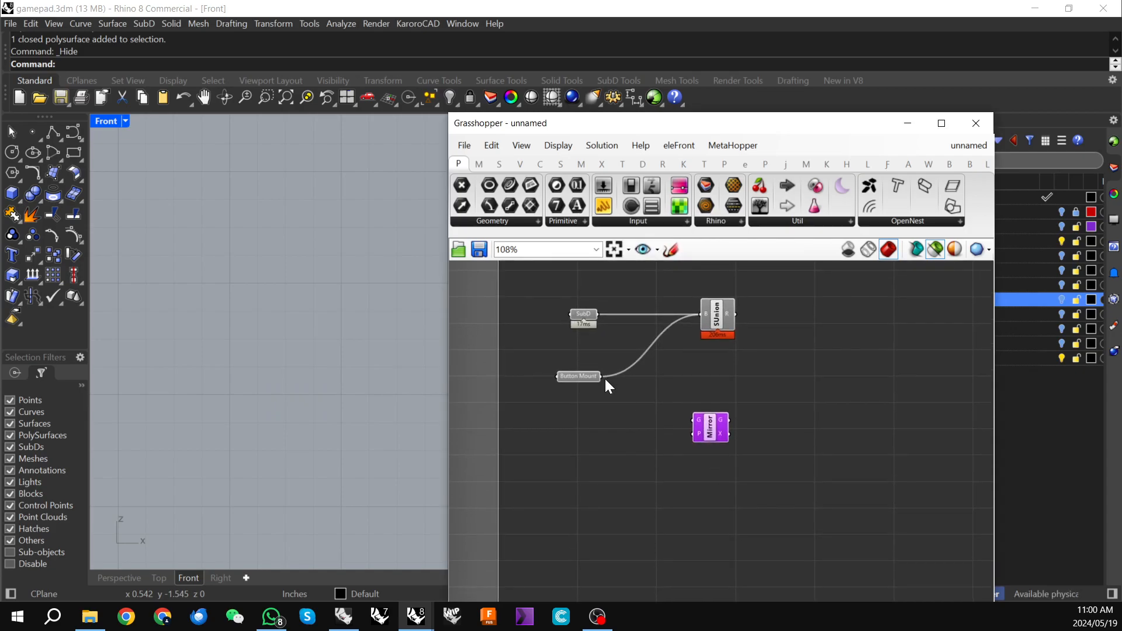
- Wire Button Mount into the Mirror's geometry input and add the Mirror's geometry output to the Solid Union's B input
left_click_drag(604, 378, 687, 428)
left_click_drag(720, 319, 802, 318)
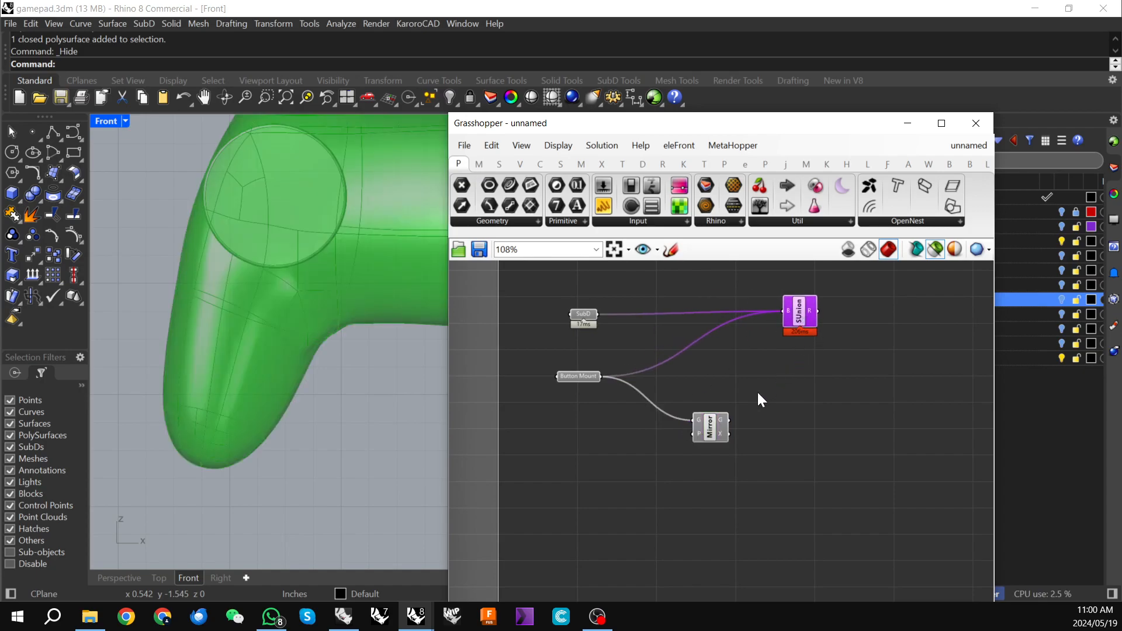
left_click_drag(734, 417, 771, 354)
left_click_drag(728, 420, 776, 311, "shift")
- Examine the mirrored button mount and the union with the body in the Front and Perspective views
scroll(279, 381, "down", 12)
right_click_drag(325, 373, 317, 370)
scroll(339, 309, "up", 6)
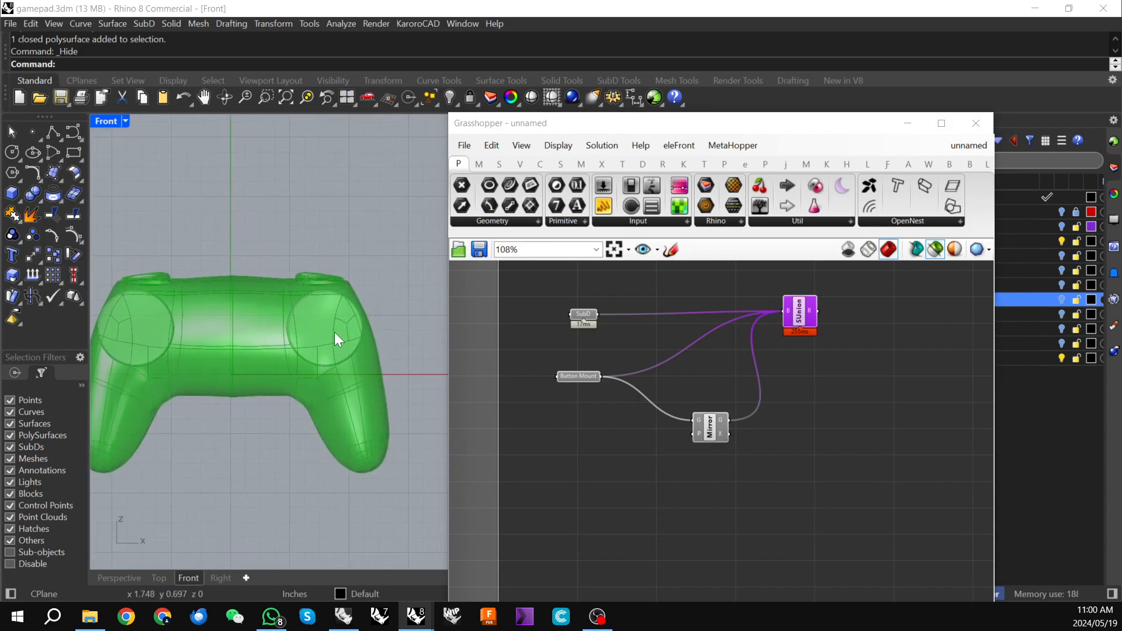
left_click_drag(717, 425, 716, 413)
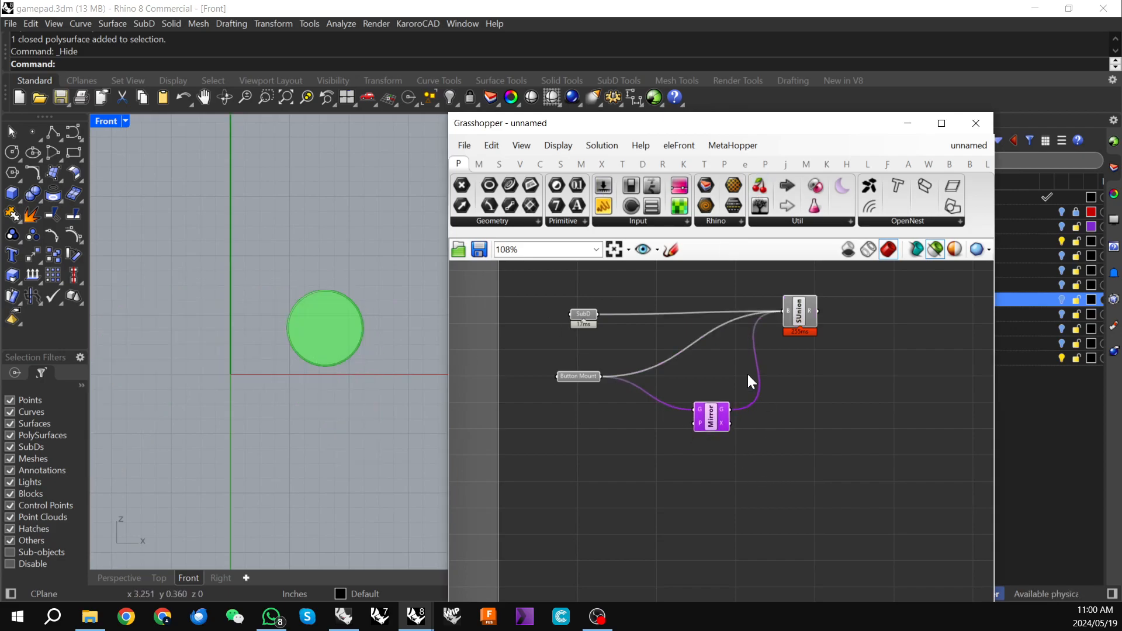
left_click_drag(801, 314, 816, 322)
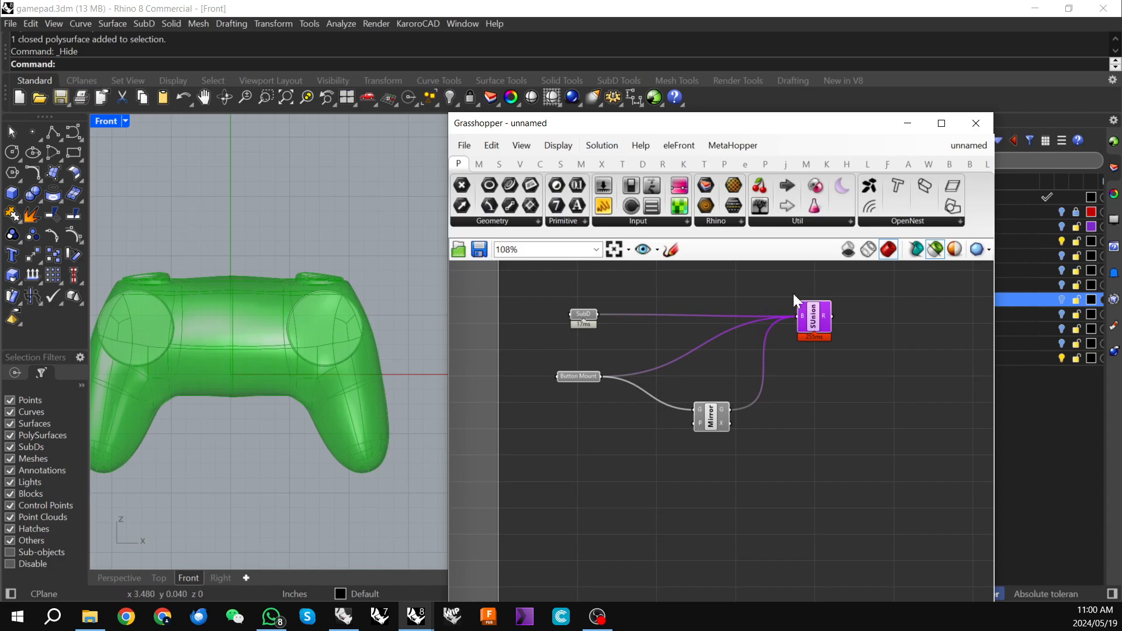
left_click(110, 576)
right_click_drag(325, 343, 217, 385)
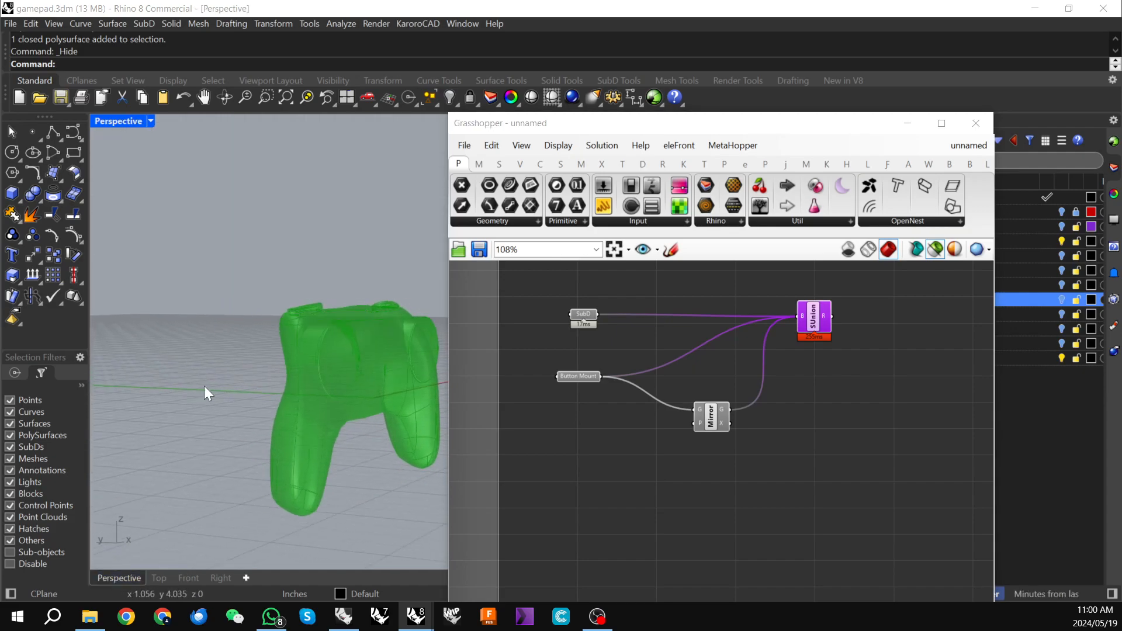
right_click_drag(385, 370, 253, 371)
- Show the Joystick R layer to check the joystick's placement on the body, and hide the layer again
left_click_drag(733, 131, 671, 407)
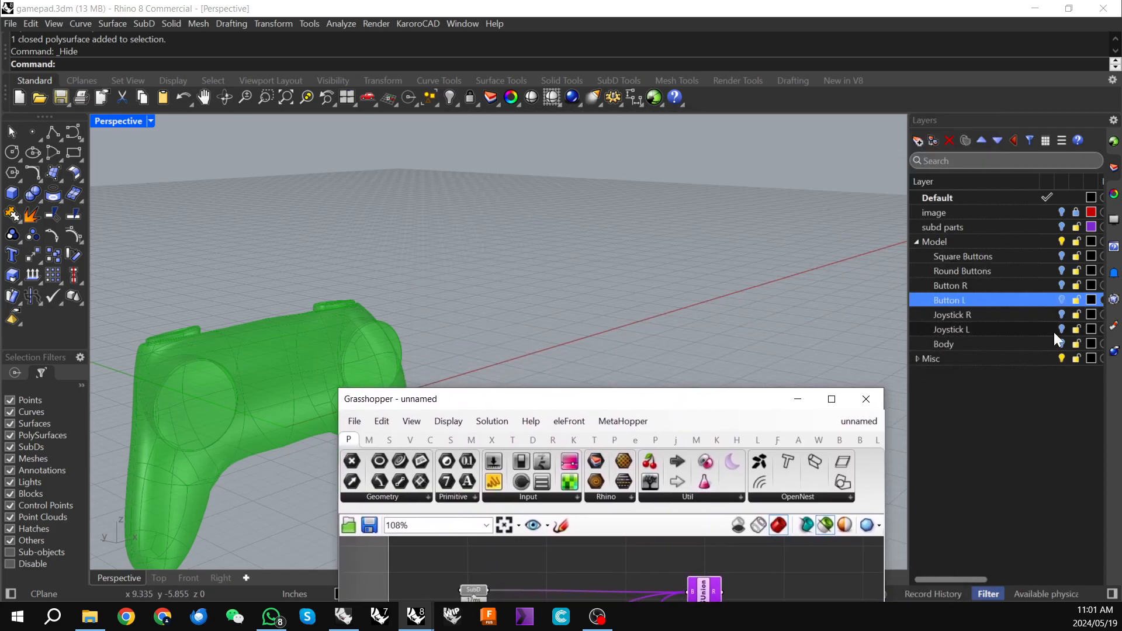
left_click(1061, 314)
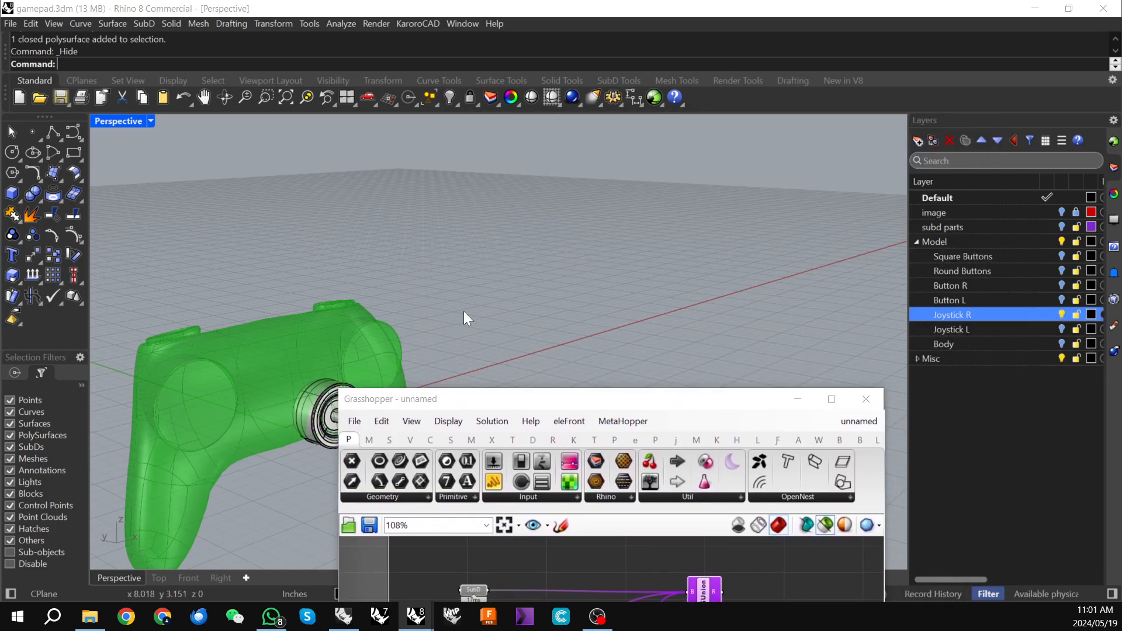
scroll(314, 268, "down", 3)
left_click_drag(435, 400, 496, 401)
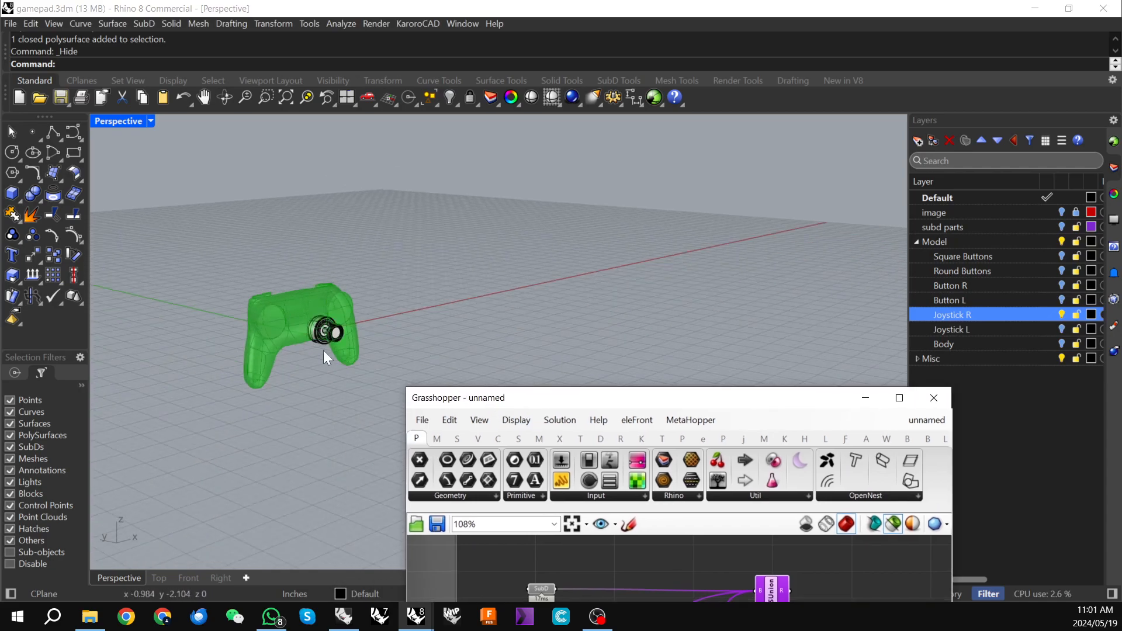
scroll(314, 344, "up", 8)
scroll(314, 282, "down", 3)
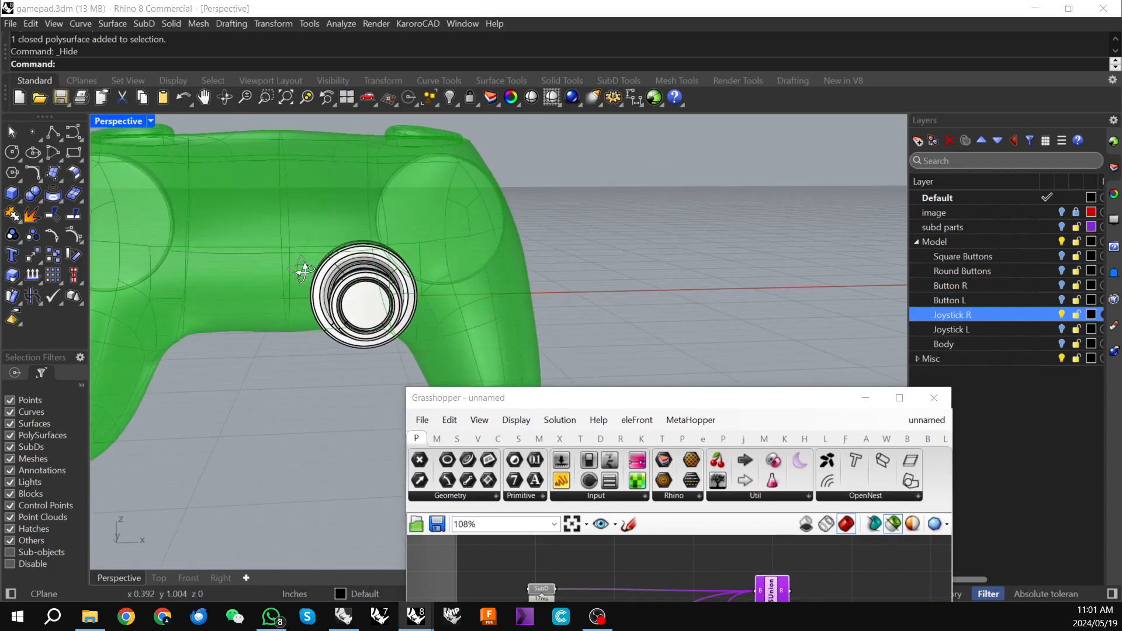
scroll(327, 286, "down", 3)
left_click(1061, 315)
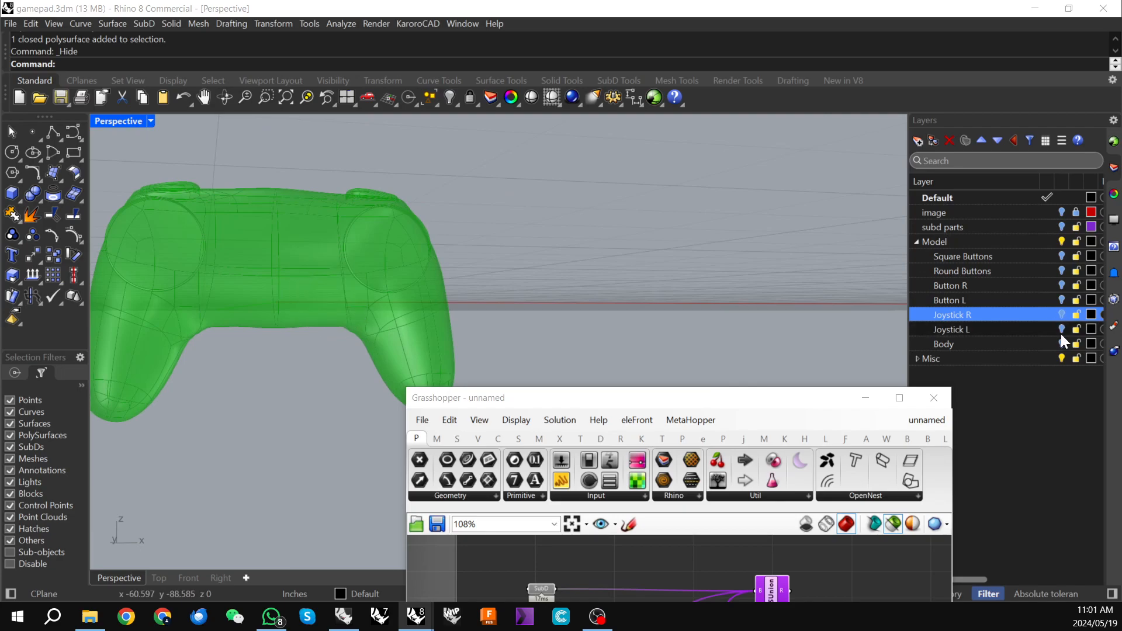
- Show the Joystick L layer and select the joystick solid in it
left_click(1060, 330)
scroll(313, 300, "down", 4)
scroll(238, 287, "up", 5)
right_click_drag(241, 287, 283, 254)
left_click(270, 325)
left_click_drag(474, 398, 535, 80)
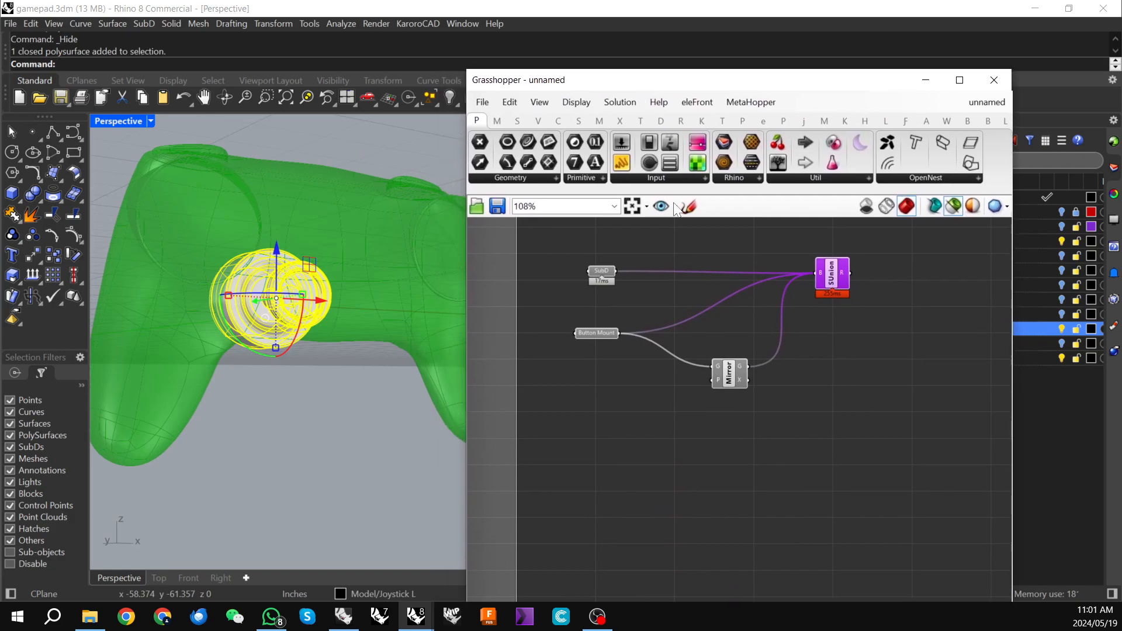
- Add a Geometry parameter to the Grasshopper canvas below the Button Mount parameter
double_click(599, 447)
type("geo")
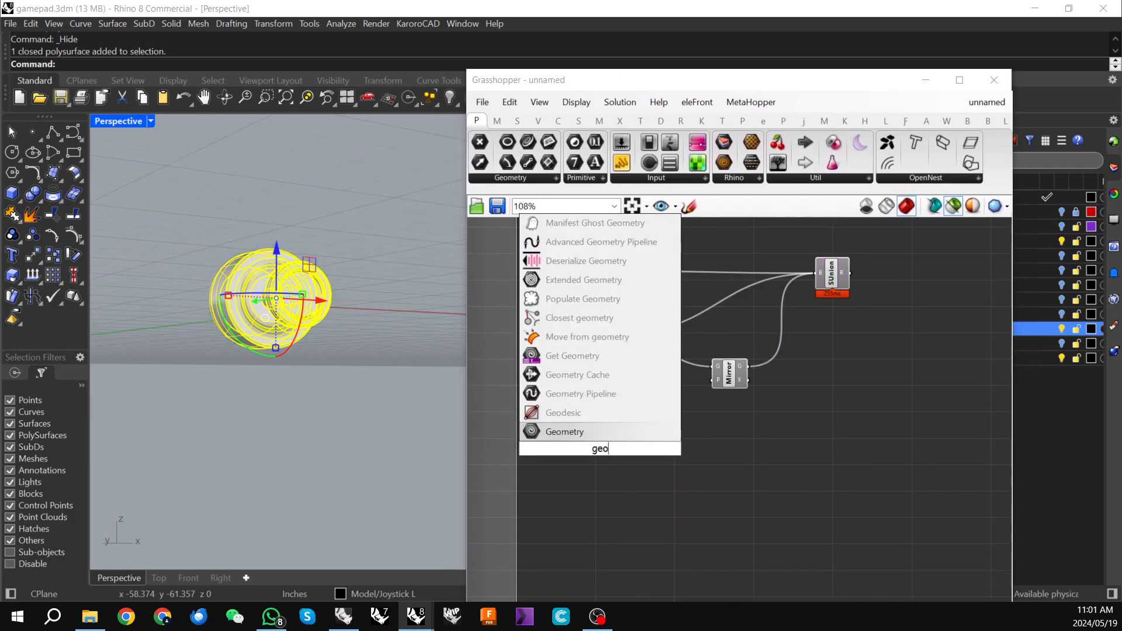
key("Return")
- Rename the new Geometry parameter to Joystick, reference the selected joystick solid in it, and shift the Mirror component slightly upward
right_click(599, 449)
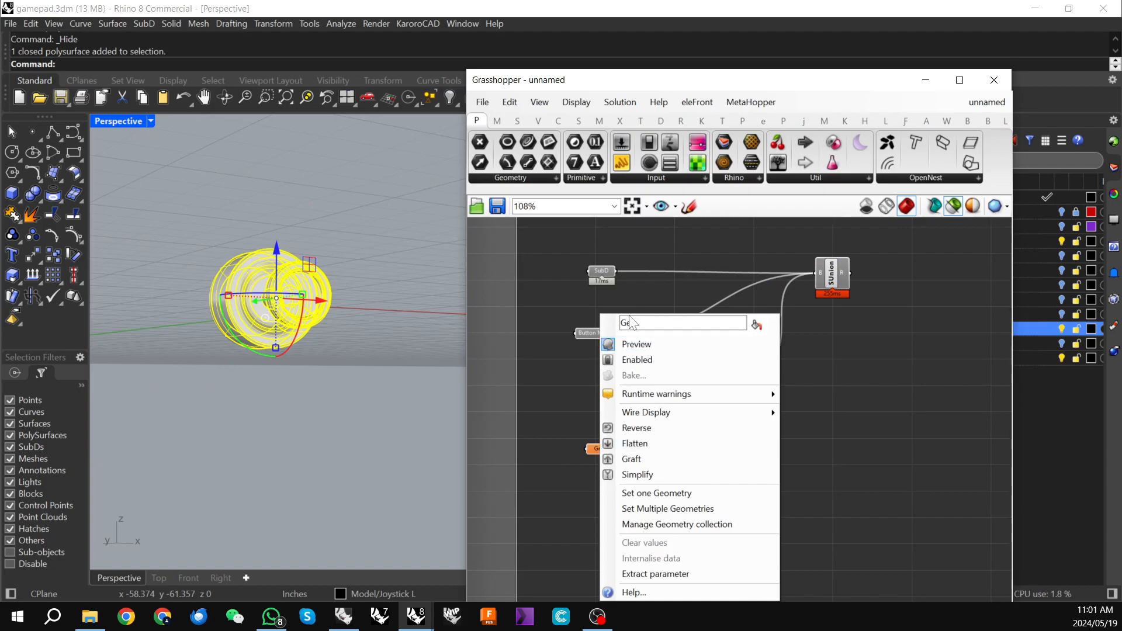
left_click_drag(648, 324, 573, 334)
type("Joystick")
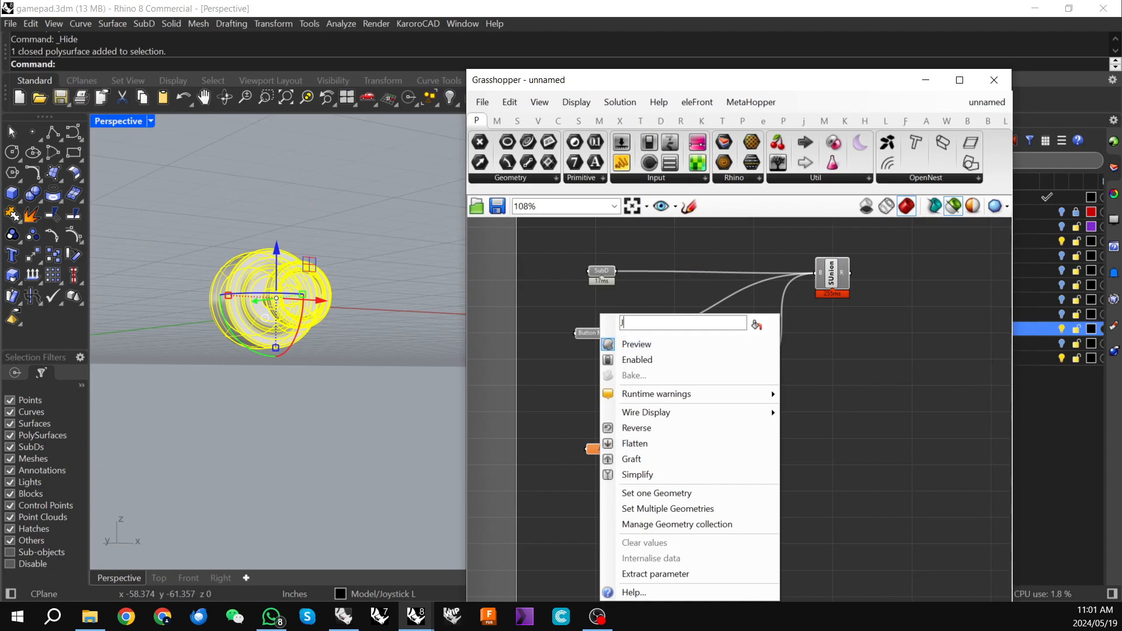
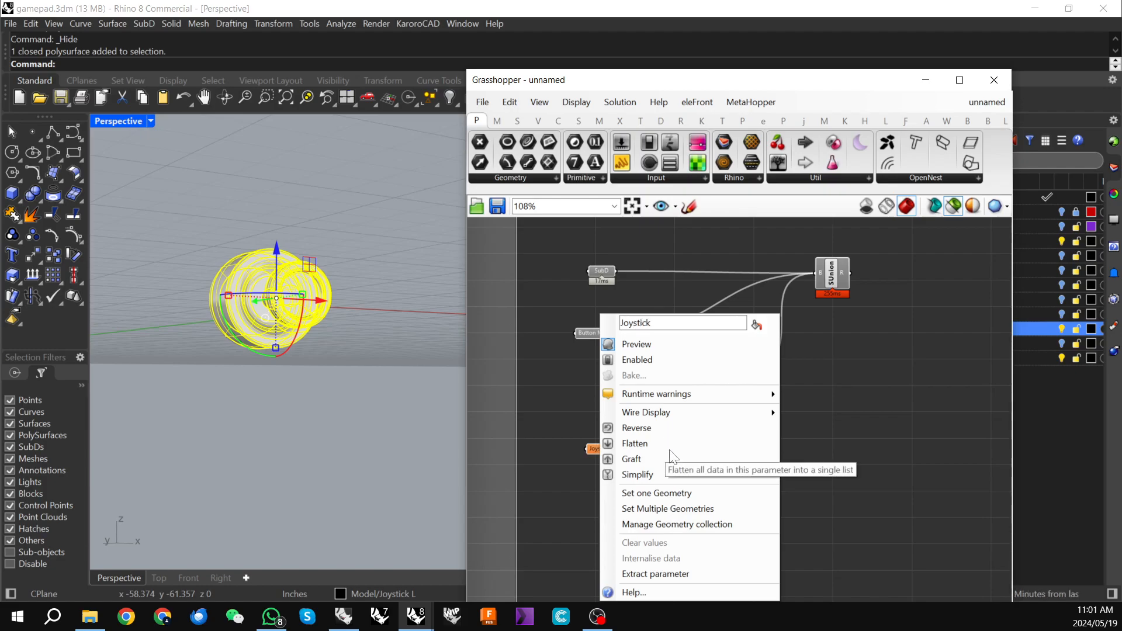
left_click(651, 496)
right_click_drag(694, 410, 651, 402)
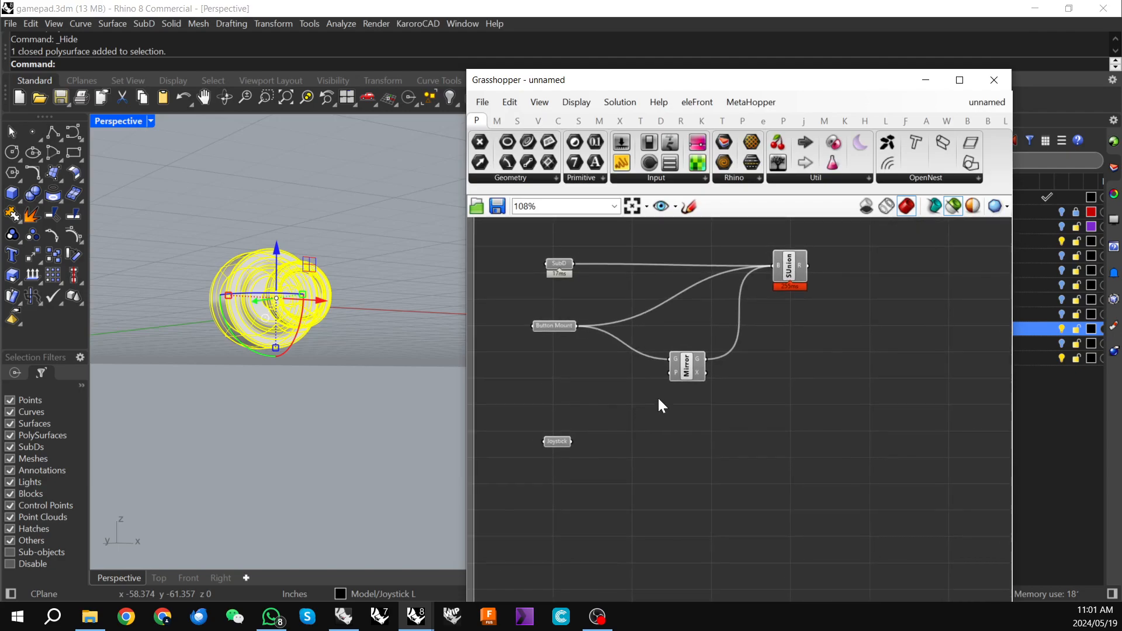
left_click_drag(684, 378, 690, 364)
left_click(557, 442)
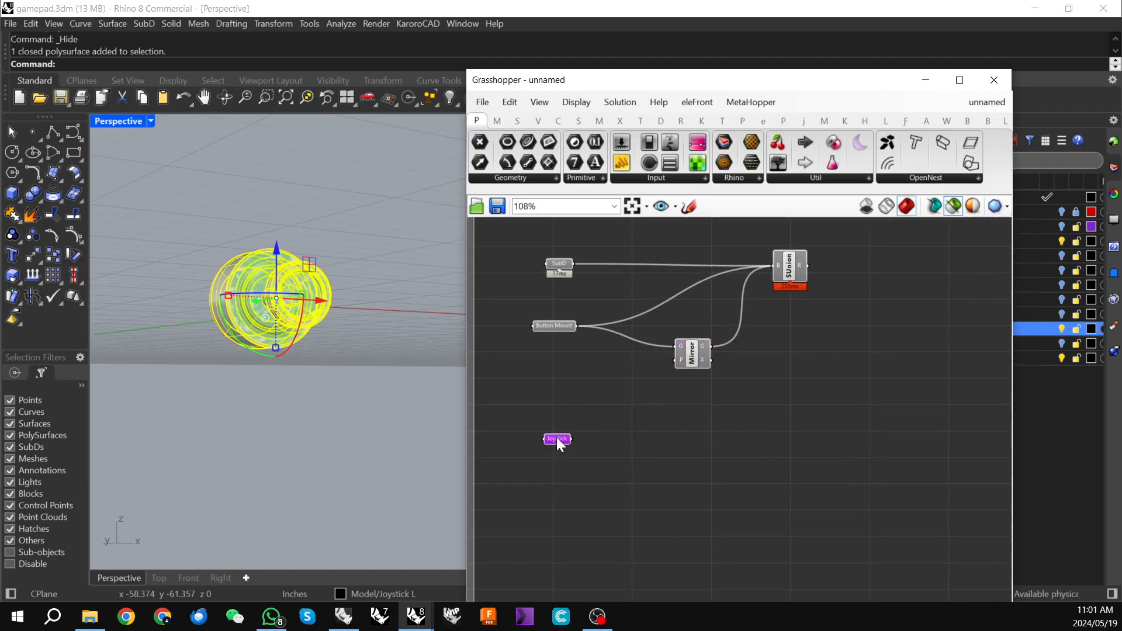
- Duplicate the Mirror component below the original and feed the Joystick geometry into the copy
left_click(702, 351)
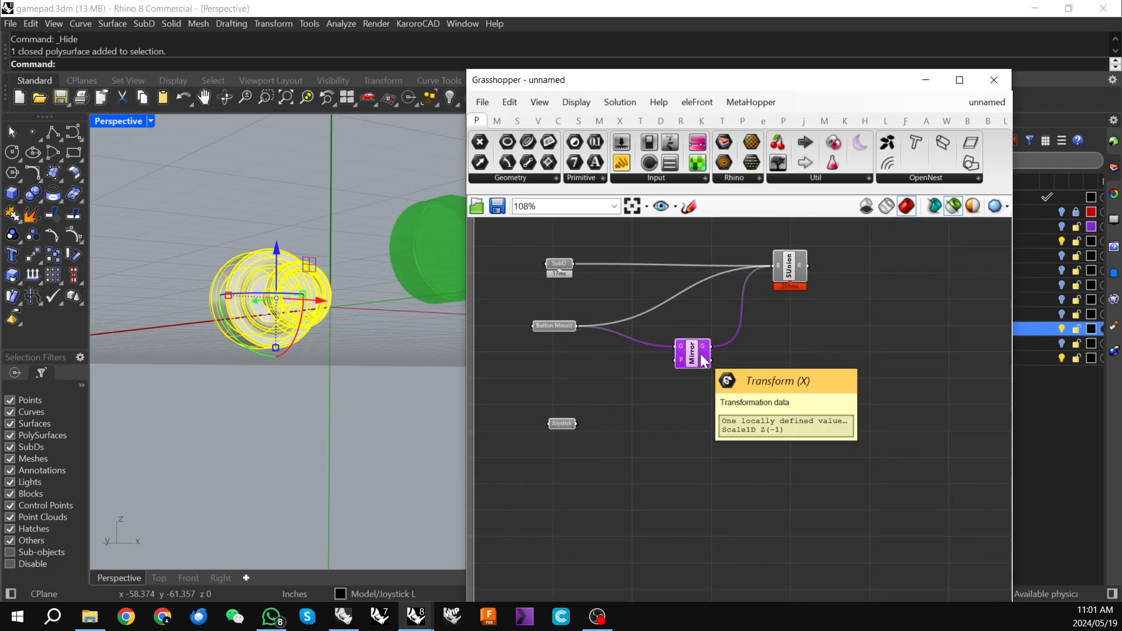
left_click_drag(700, 353, 718, 447)
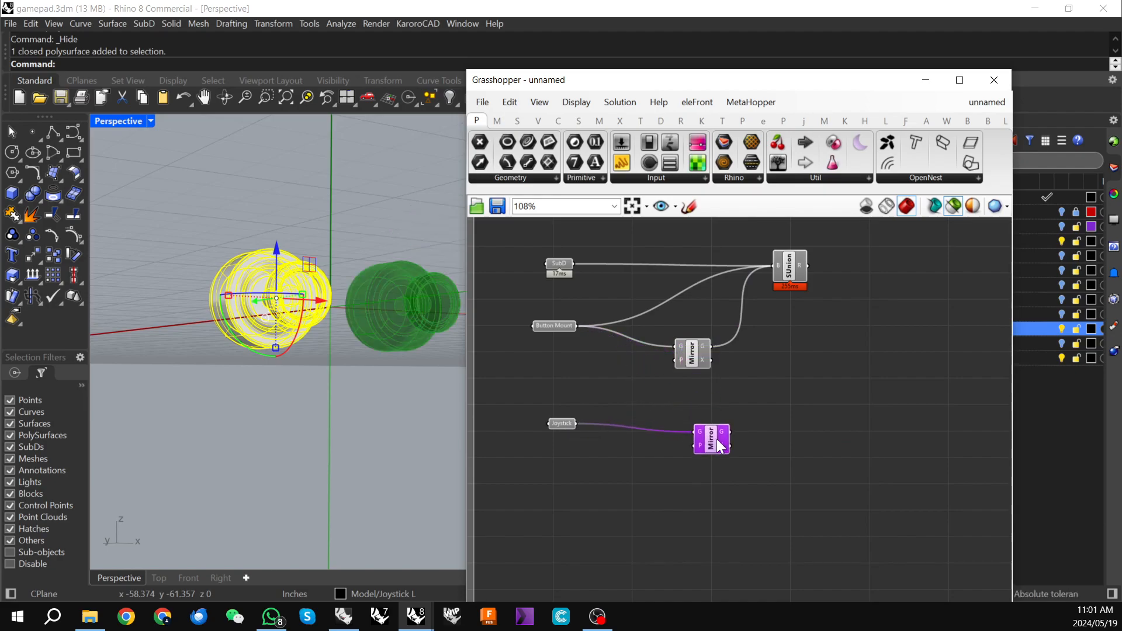
left_click(794, 270)
left_click(801, 323)
- Add a second Solid Union component to the canvas below the first one
double_click(815, 374)
type("soi")
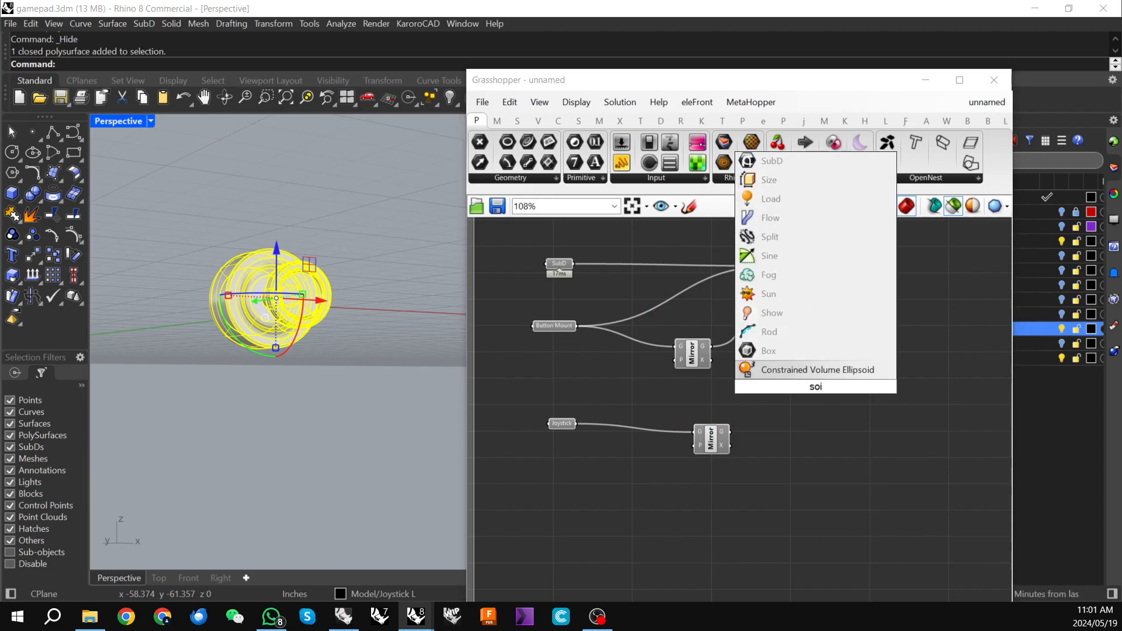
key("BackSpace")
type("lid")
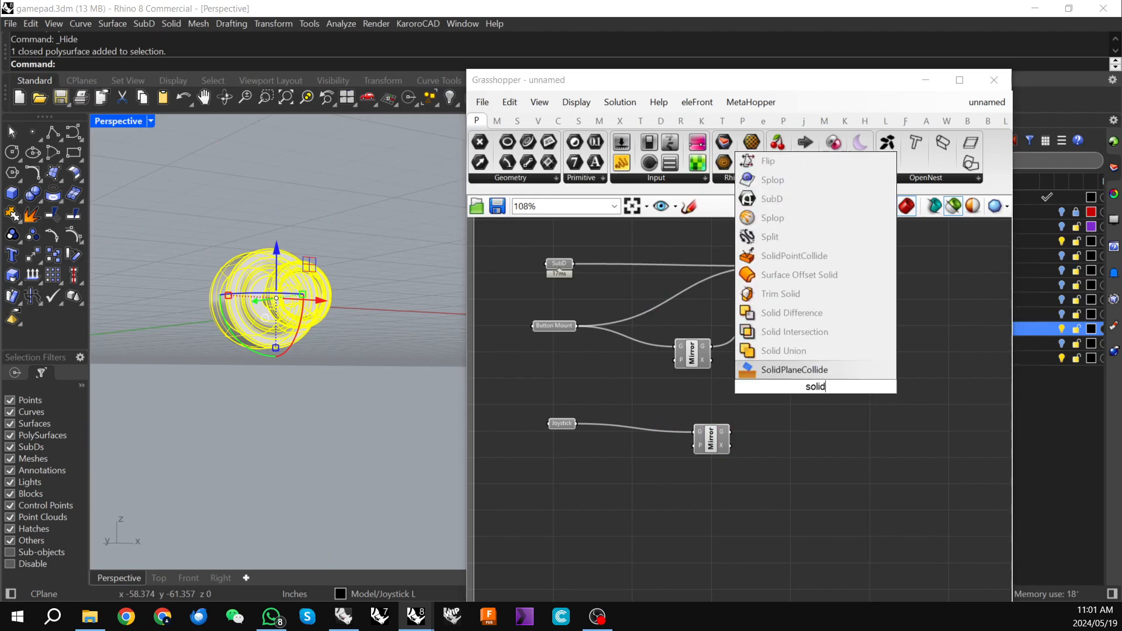
left_click(784, 351)
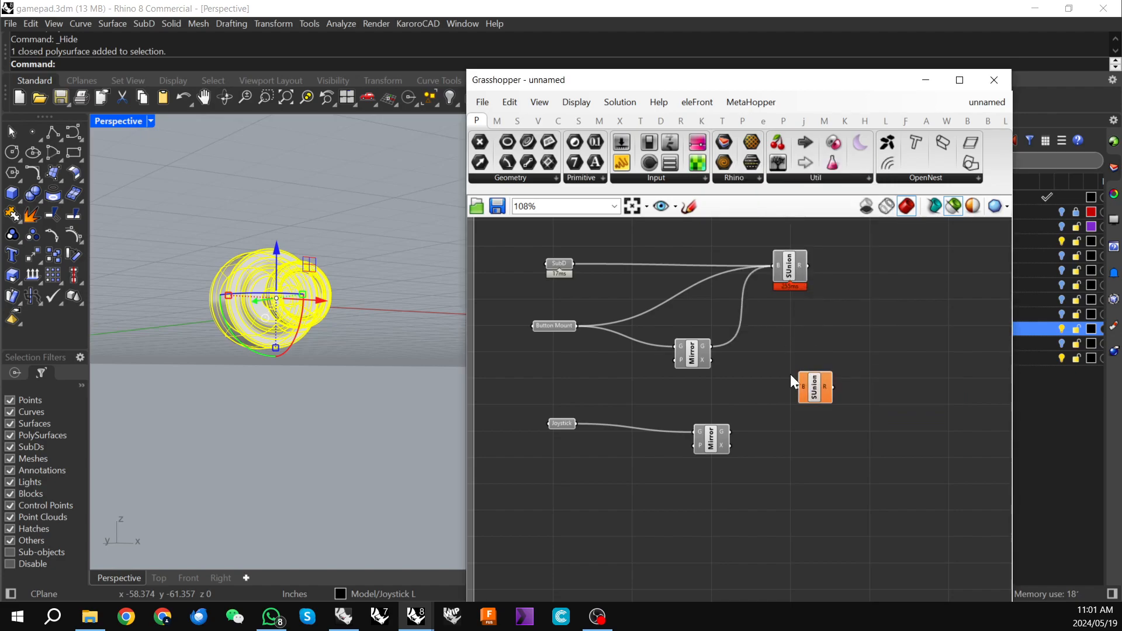
- Feed the first union's result and the mirrored joystick into the second Solid Union
left_click(790, 266)
scroll(222, 281, "up", 8)
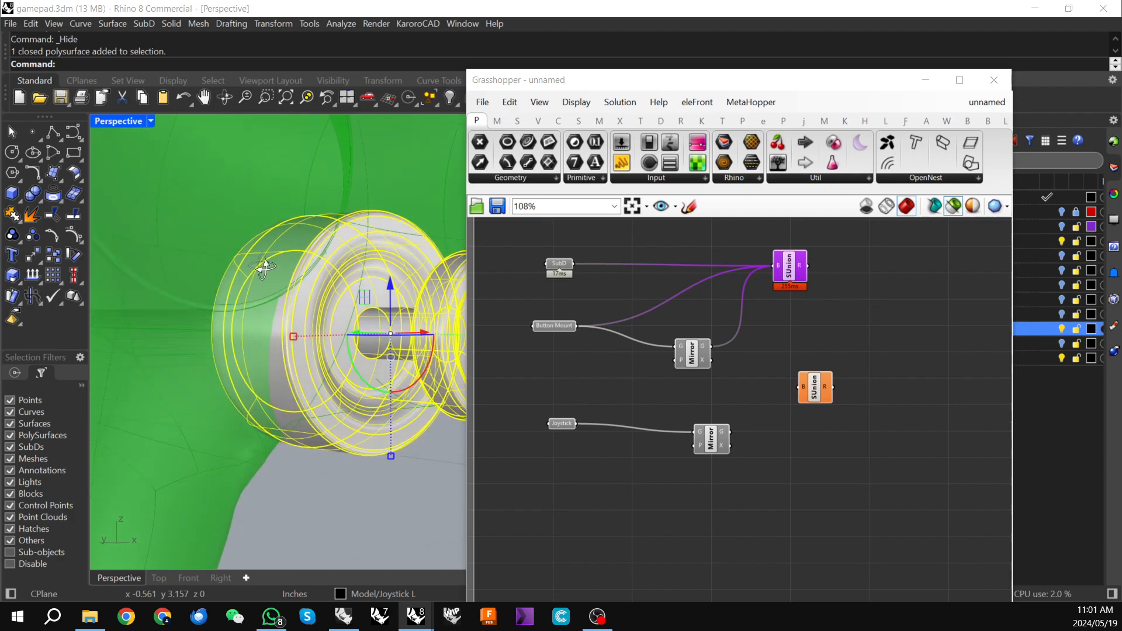
scroll(229, 247, "down", 3)
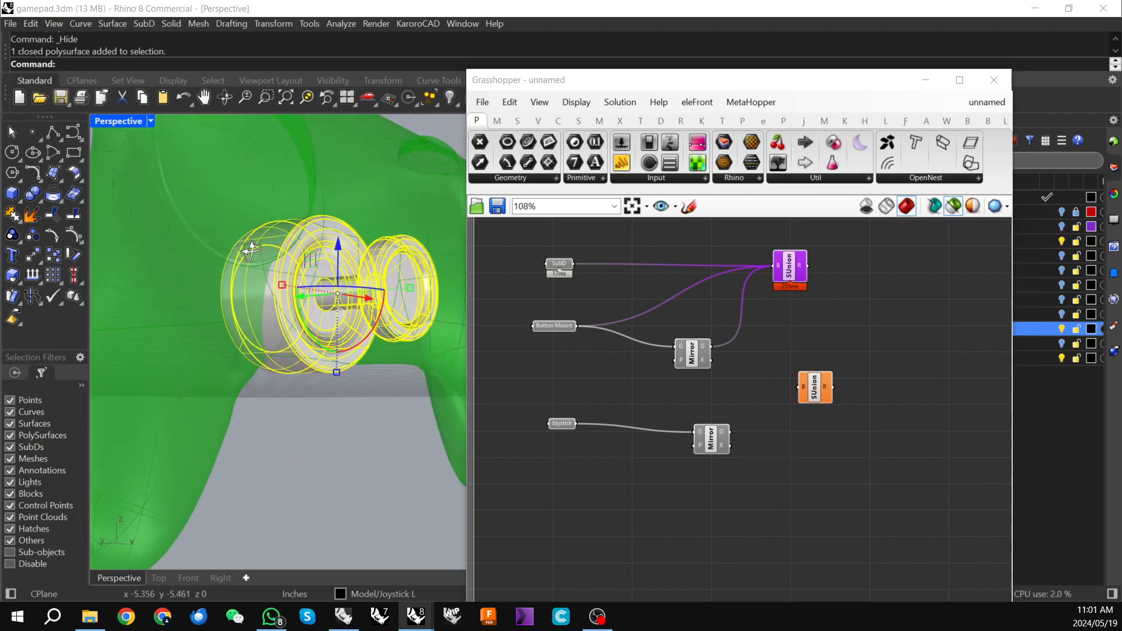
right_click_drag(234, 156, 183, 230)
right_click_drag(825, 441, 774, 435)
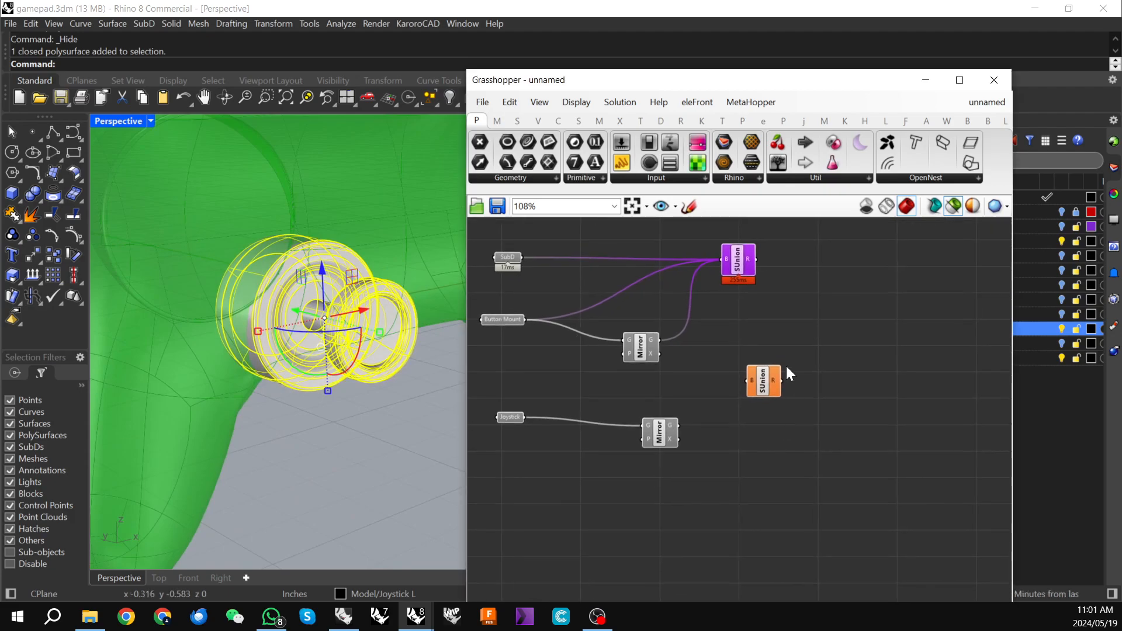
left_click_drag(759, 384, 768, 382)
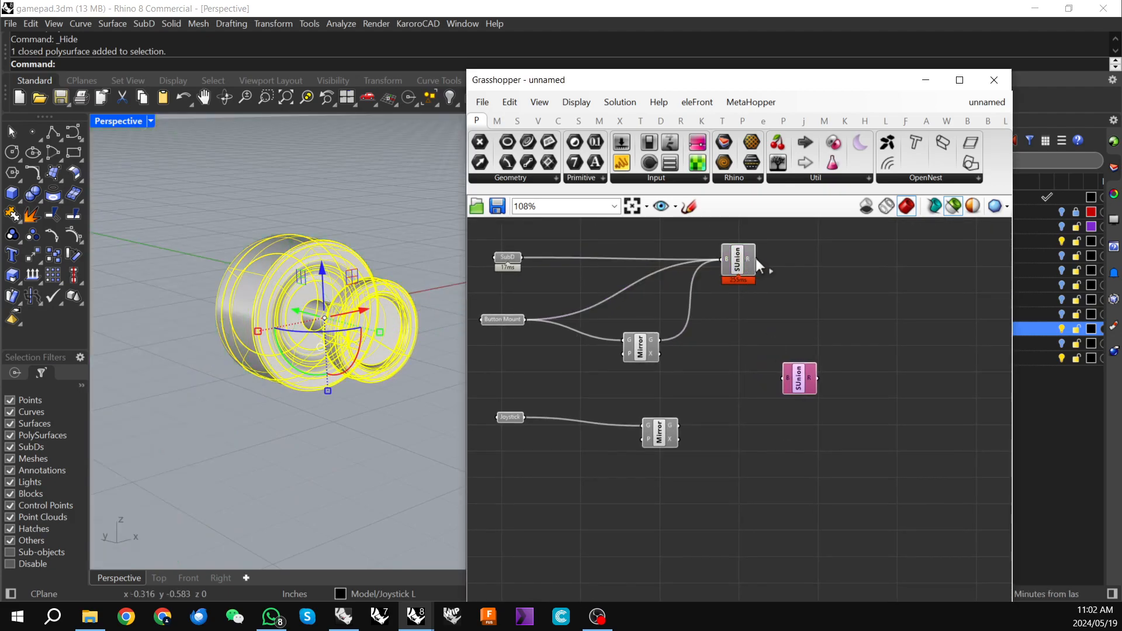
left_click_drag(755, 259, 784, 378)
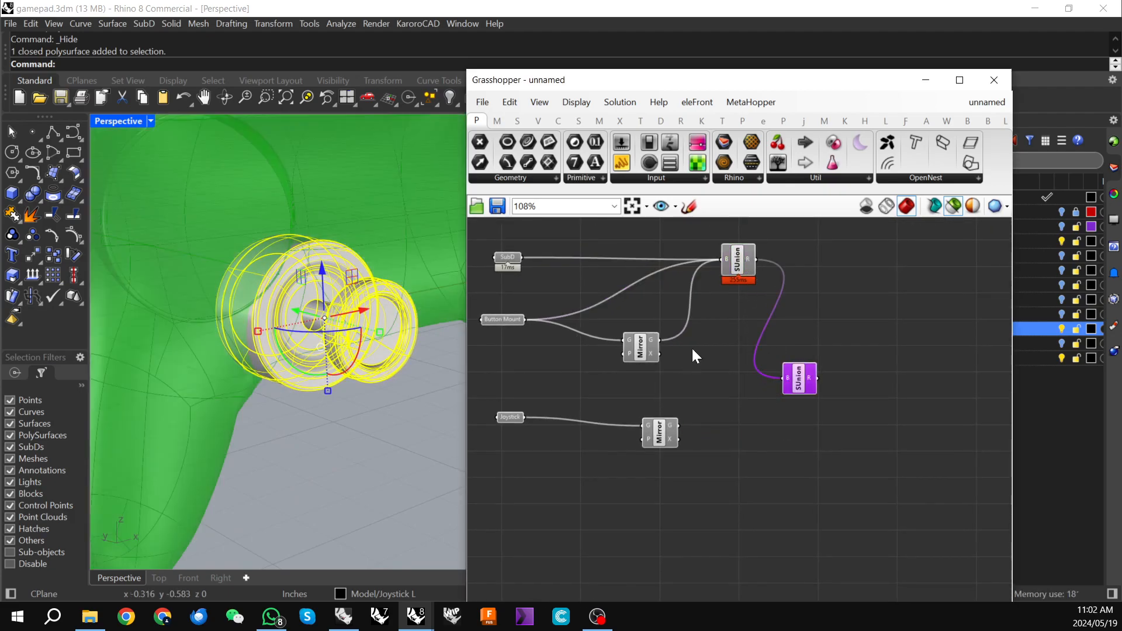
left_click_drag(678, 426, 793, 383)
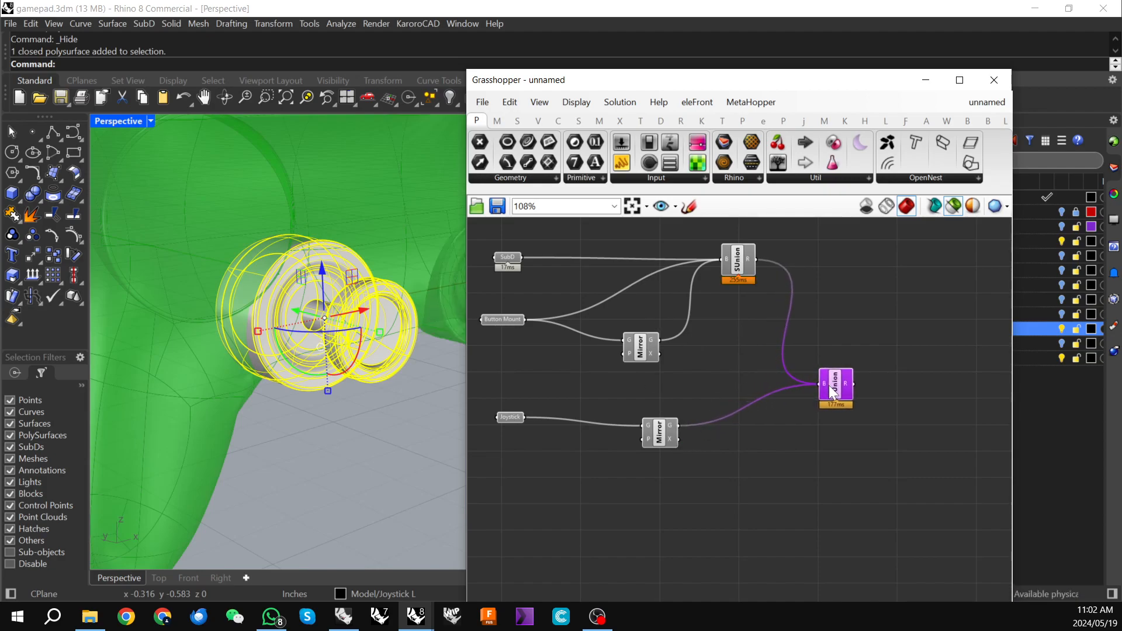
- Add the original Joystick geometry to the second Solid Union's inputs and tidy the component positions
left_click(777, 472)
scroll(815, 456, "down", 2)
right_click_drag(815, 456, 828, 443)
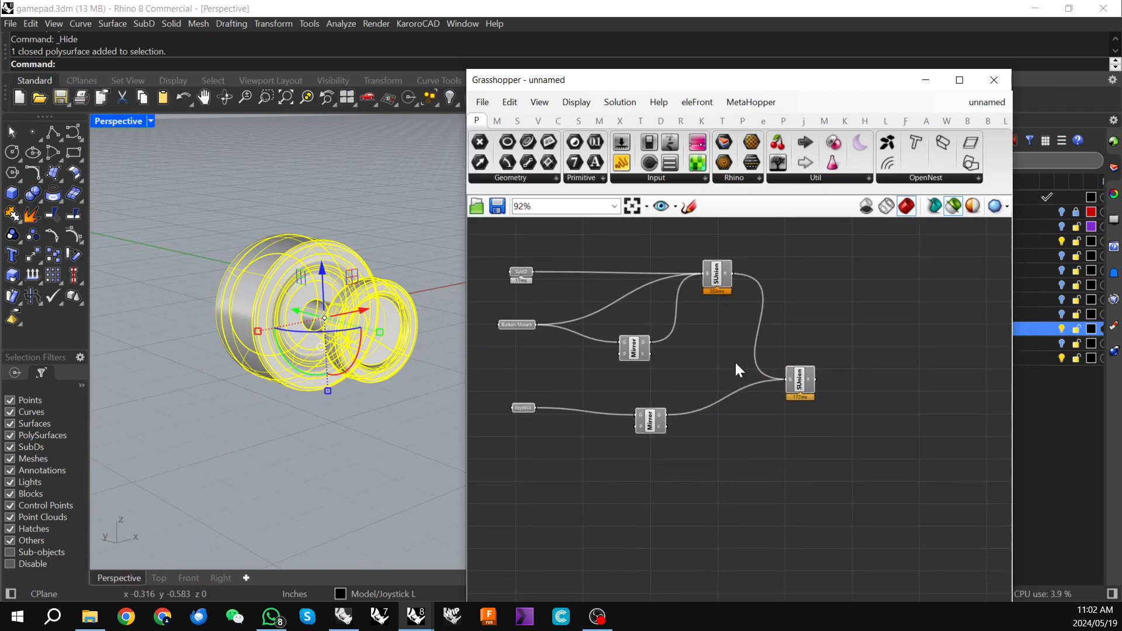
left_click_drag(531, 408, 824, 398)
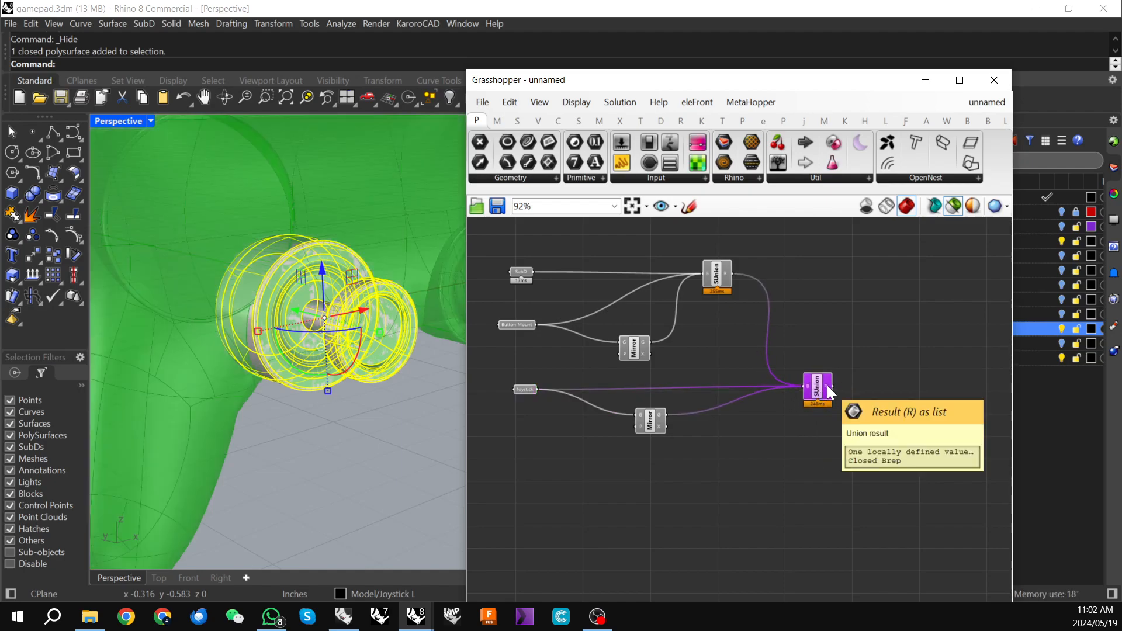
- Hide the Joystick L layer, shifting the Grasshopper window aside to reach it and back
scroll(826, 385, "down", 2)
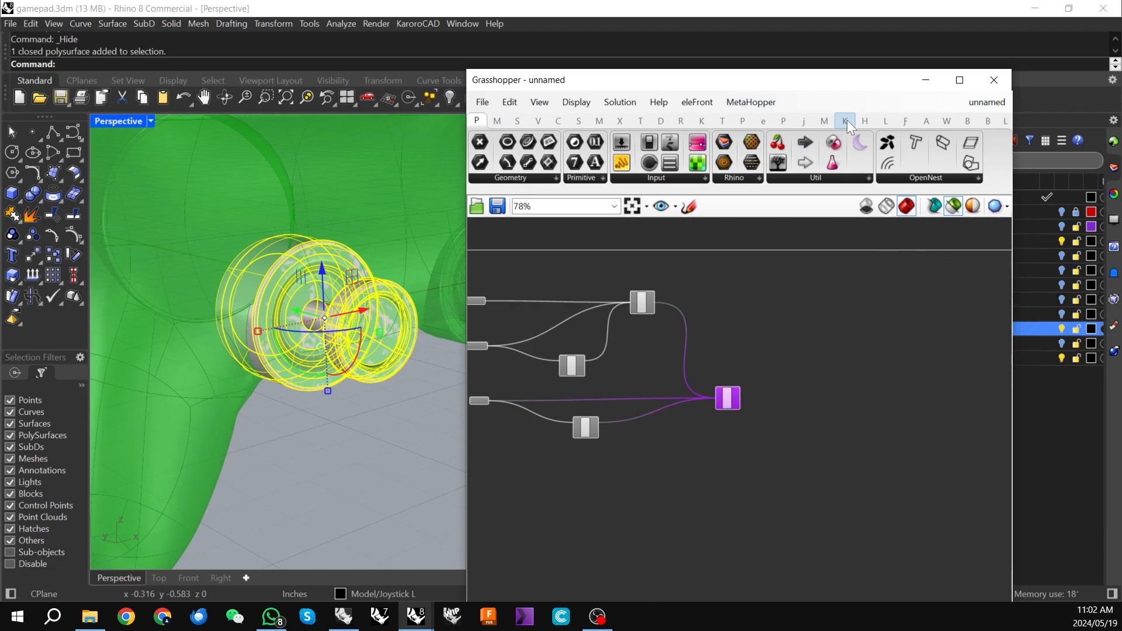
left_click_drag(856, 88, 740, 82)
left_click(1062, 329)
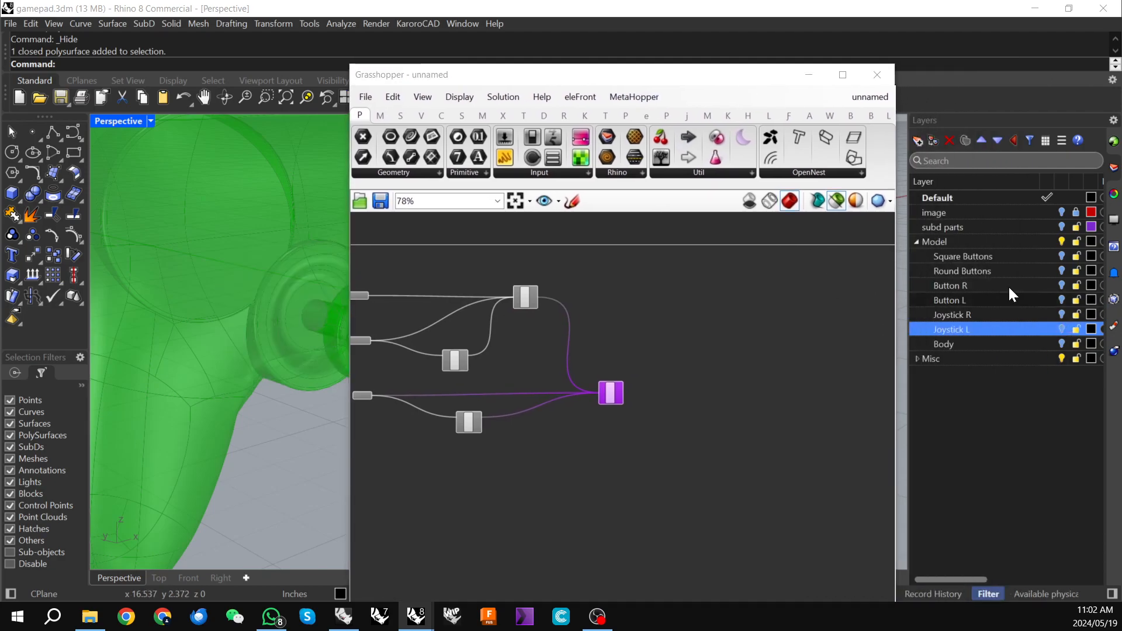
left_click_drag(612, 78, 763, 76)
- Examine the unioned gamepad preview from several angles and distances, including around the joysticks
scroll(300, 454, "down", 5)
right_click_drag(259, 416, 331, 361)
scroll(380, 375, "up", 8)
scroll(206, 368, "down", 7)
right_click_drag(206, 368, 346, 394)
scroll(333, 388, "down", 4)
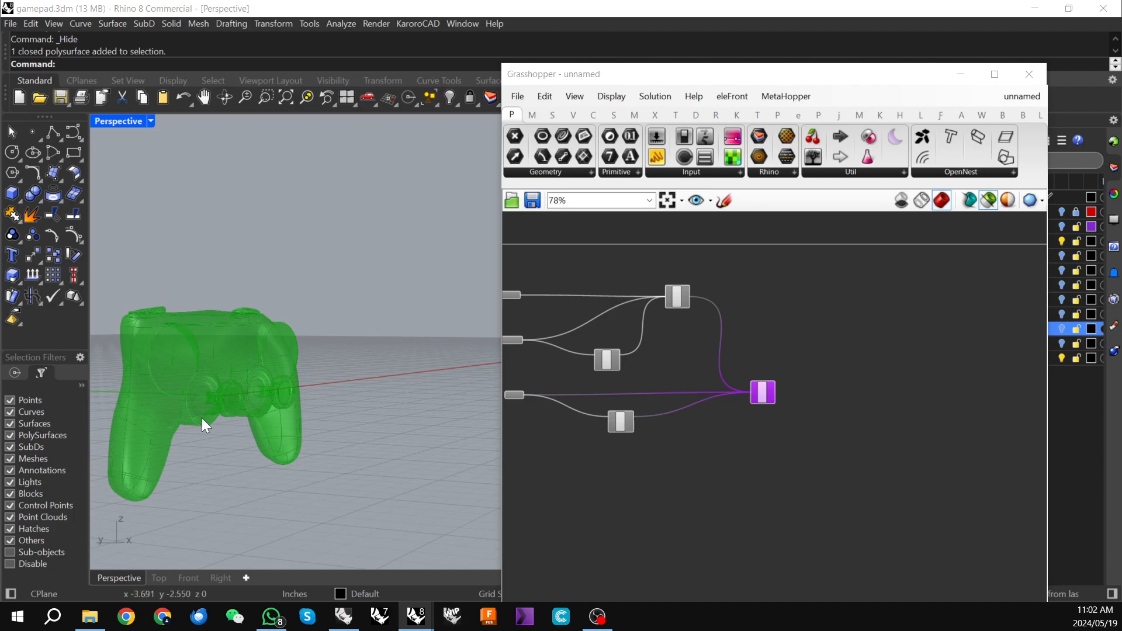
scroll(195, 407, "up", 3)
scroll(195, 407, "down", 5)
right_click_drag(198, 405, 241, 415)
right_click_drag(757, 441, 746, 437)
right_click_drag(810, 407, 751, 420)
right_click_drag(199, 417, 169, 417)
scroll(160, 428, "down", 5)
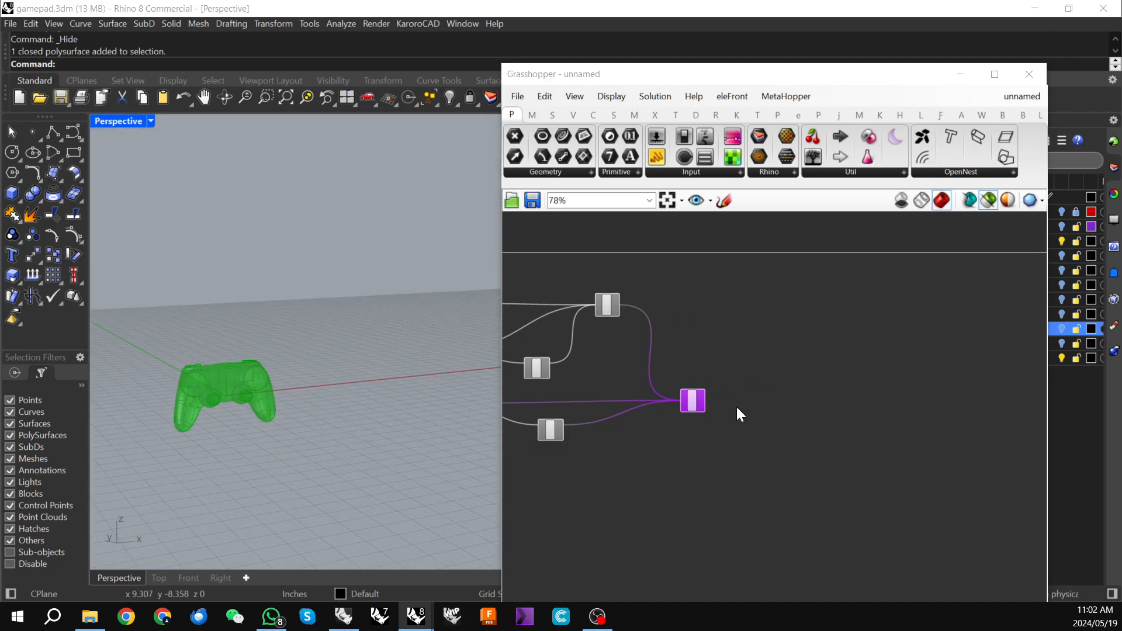
- Add a Move component after the second Solid Union and feed the union result into its geometry input
scroll(750, 416, "up", 3)
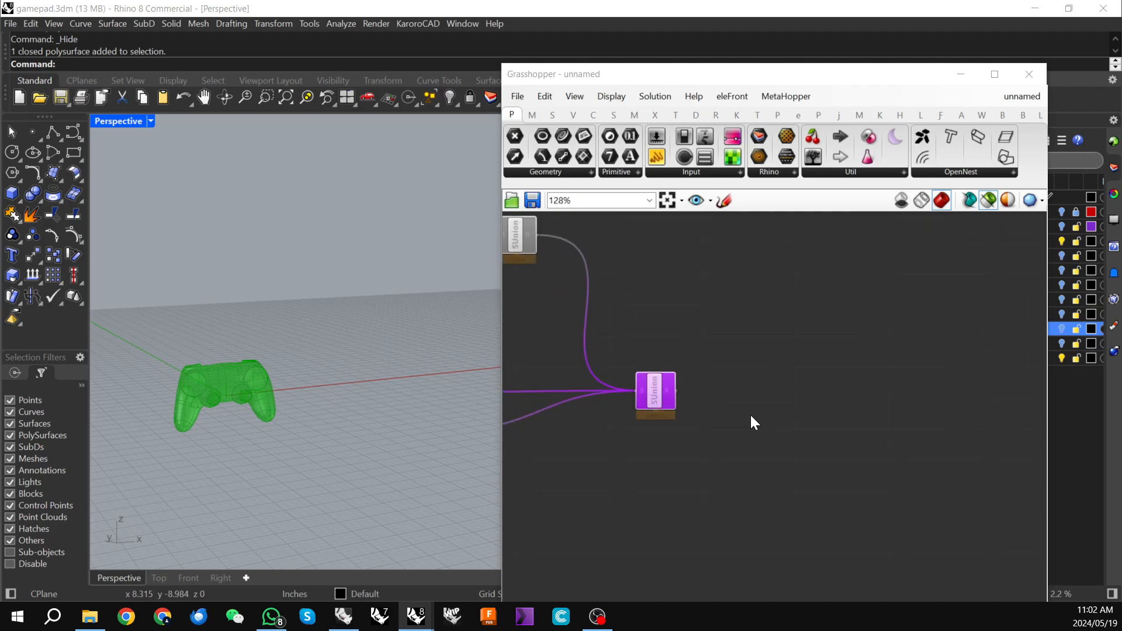
left_click(828, 388)
double_click(828, 388)
type("move")
key("Return")
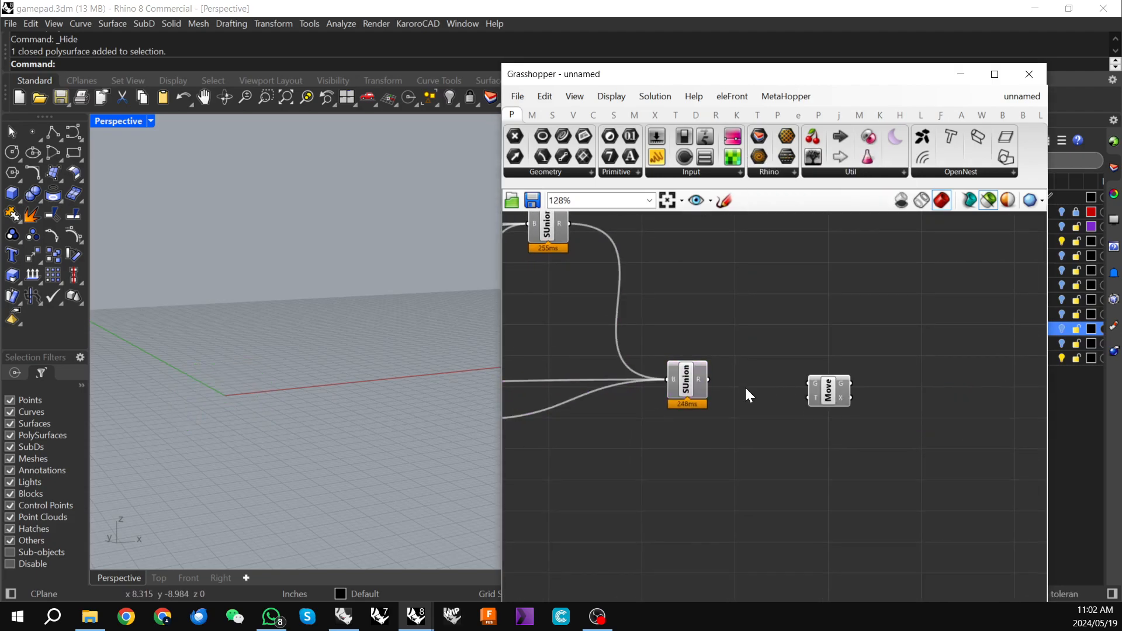
left_click_drag(709, 380, 832, 393)
left_click(831, 398)
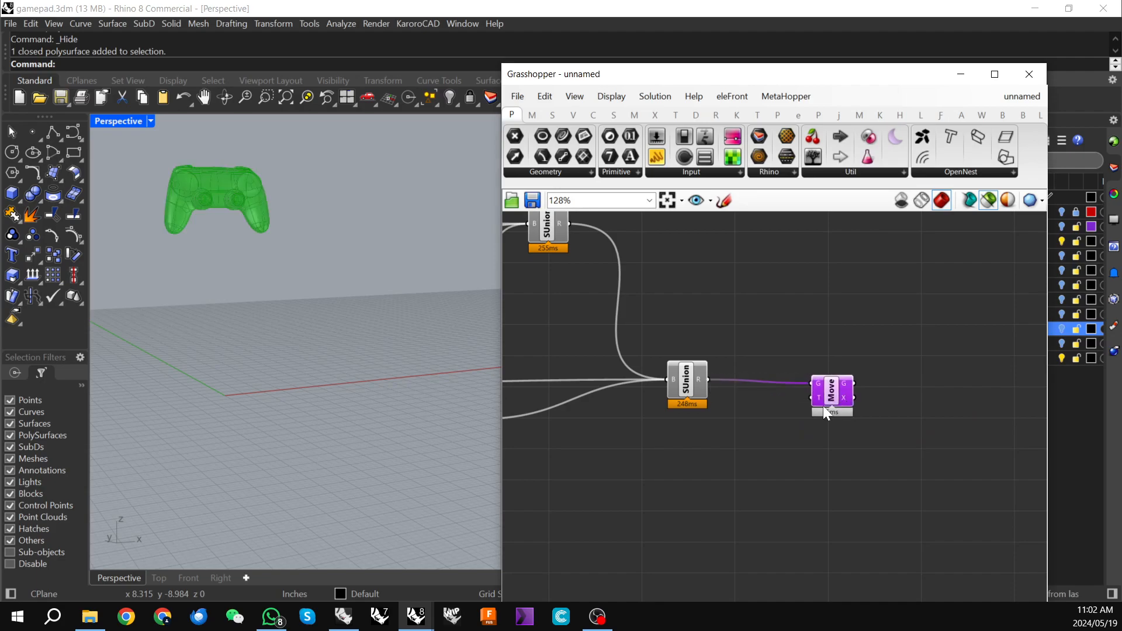
- Add a Unit X vector below the second union and connect it to the Move component's translation input
double_click(653, 470)
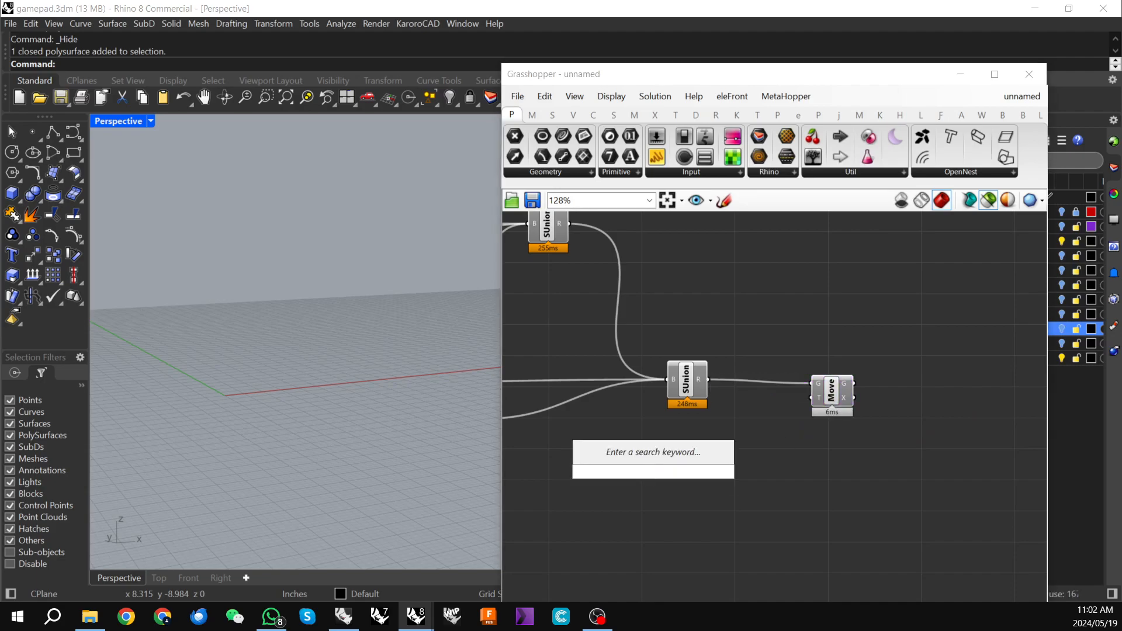
type("z")
key("BackSpace")
type("x")
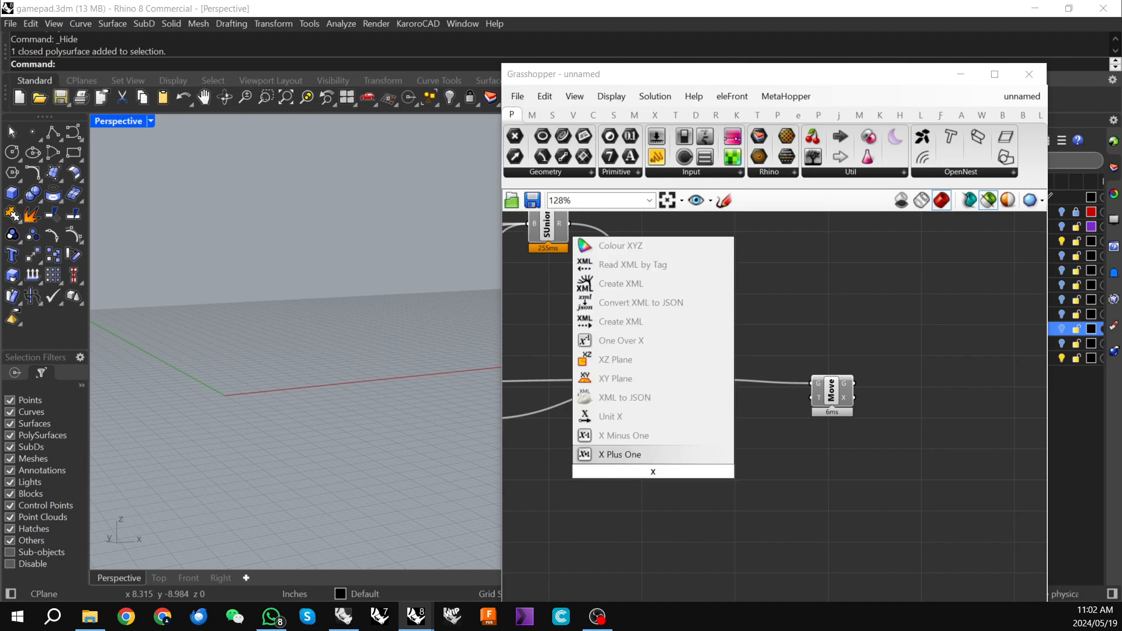
left_click(619, 417)
left_click_drag(675, 471, 824, 393)
right_click_drag(799, 445, 873, 436)
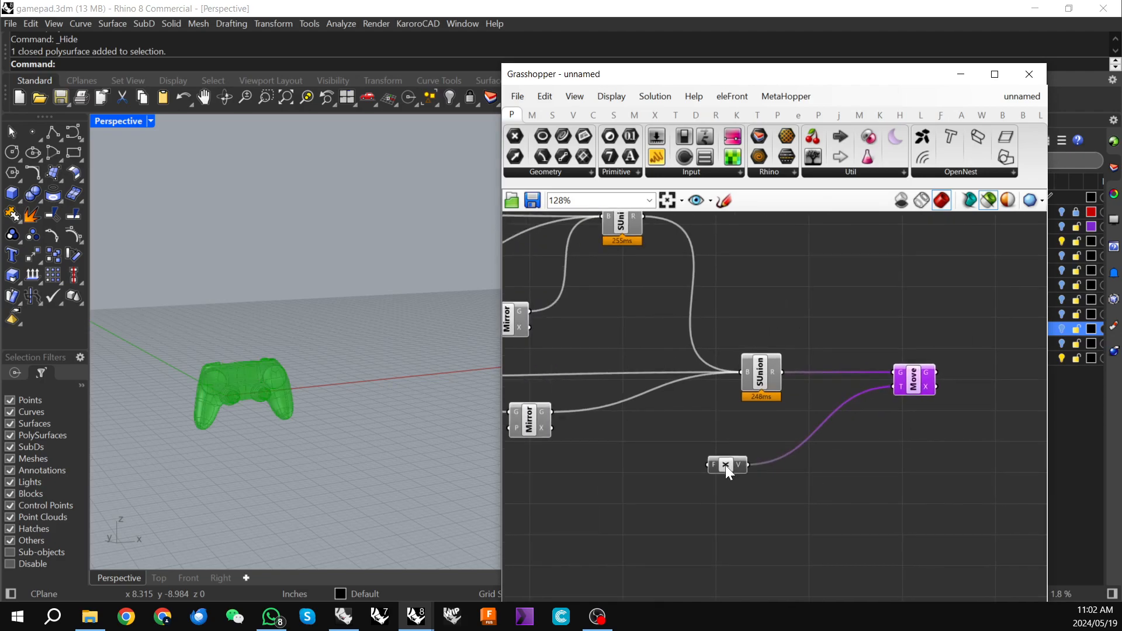
left_click_drag(725, 465, 801, 471)
right_click_drag(771, 472, 763, 461)
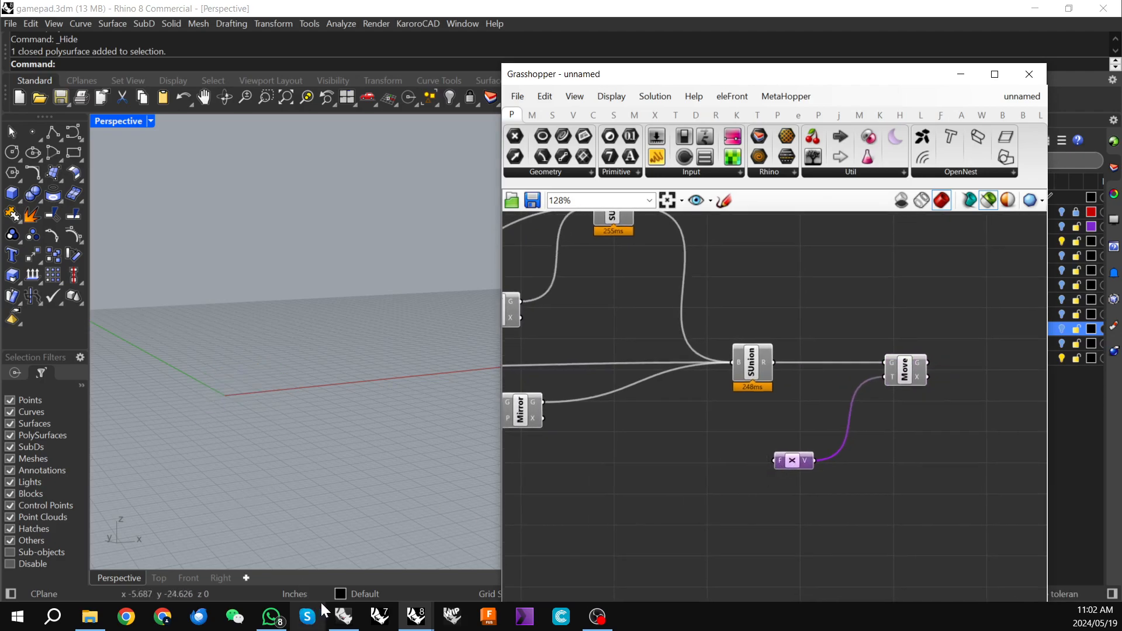
- Change the document's model and page units to millimeters while maintaining object sizes
scroll(702, 461, "up", 2)
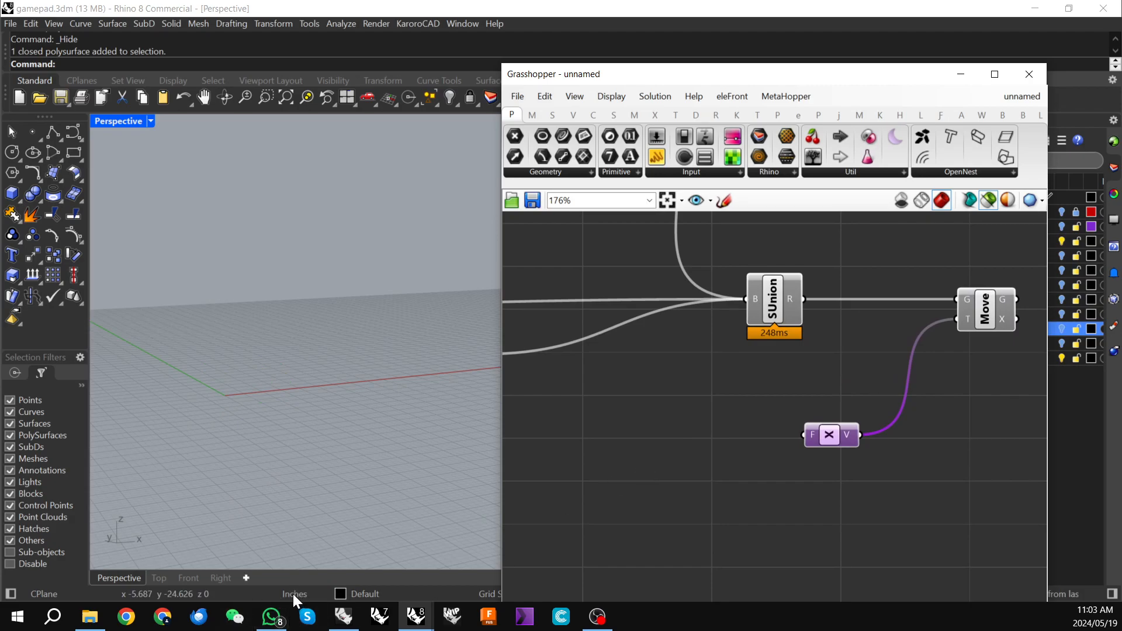
scroll(726, 468, "down", 3)
mouse_move(714, 463)
right_mouse_down()
mouse_move(792, 458)
mouse_move(717, 463)
right_mouse_up()
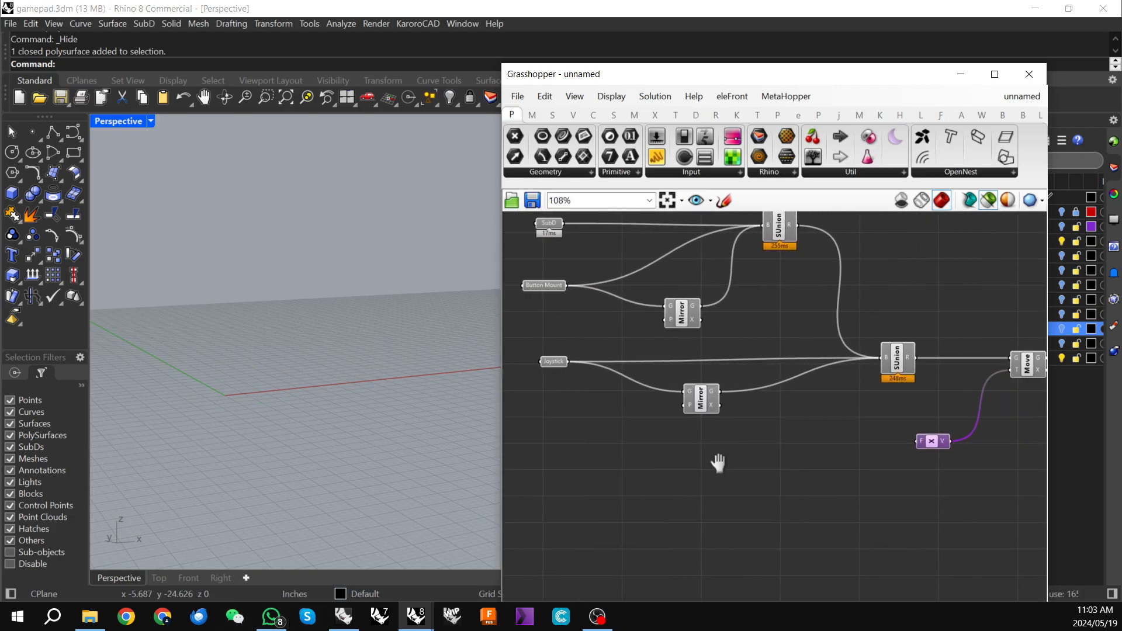
left_click(297, 594)
left_click(341, 582)
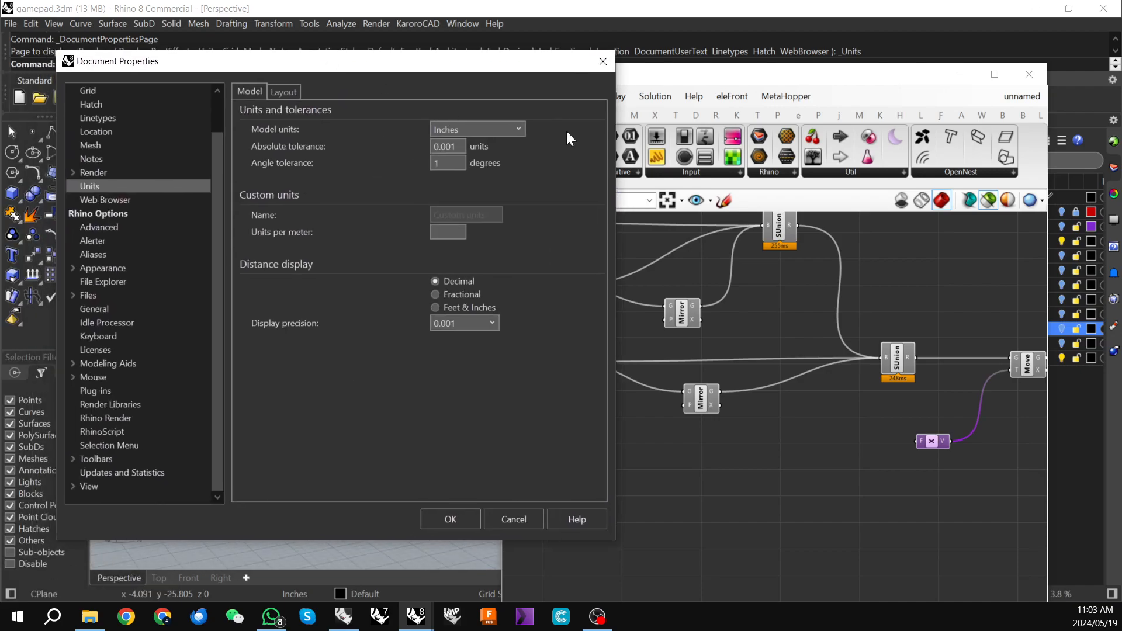
left_click(496, 125)
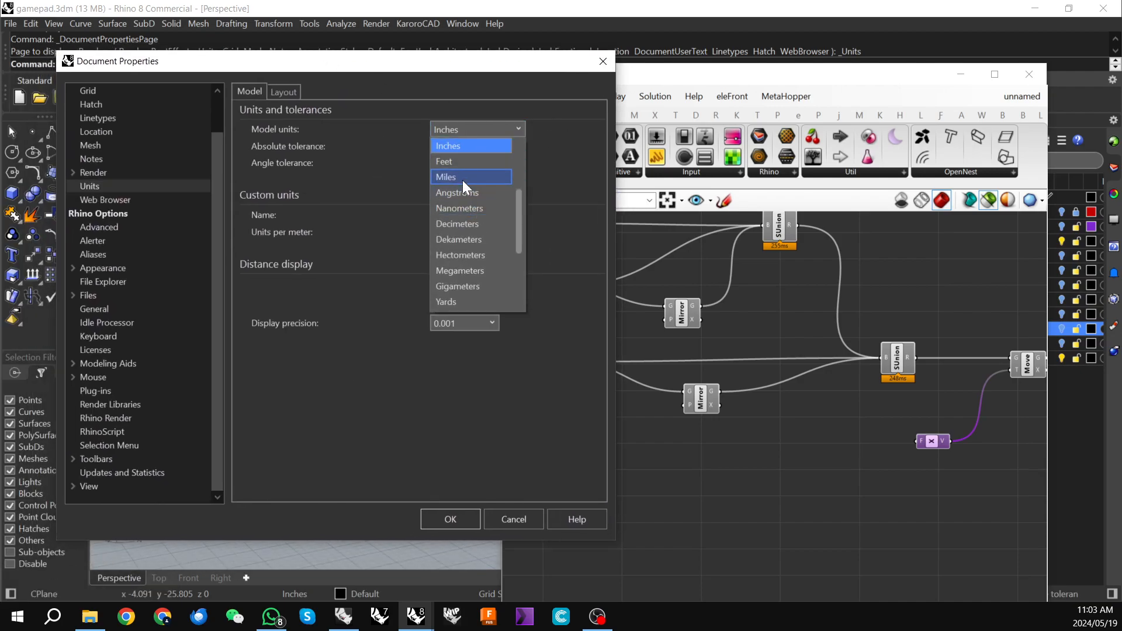
scroll(473, 191, "up", 1)
scroll(454, 167, "up", 2)
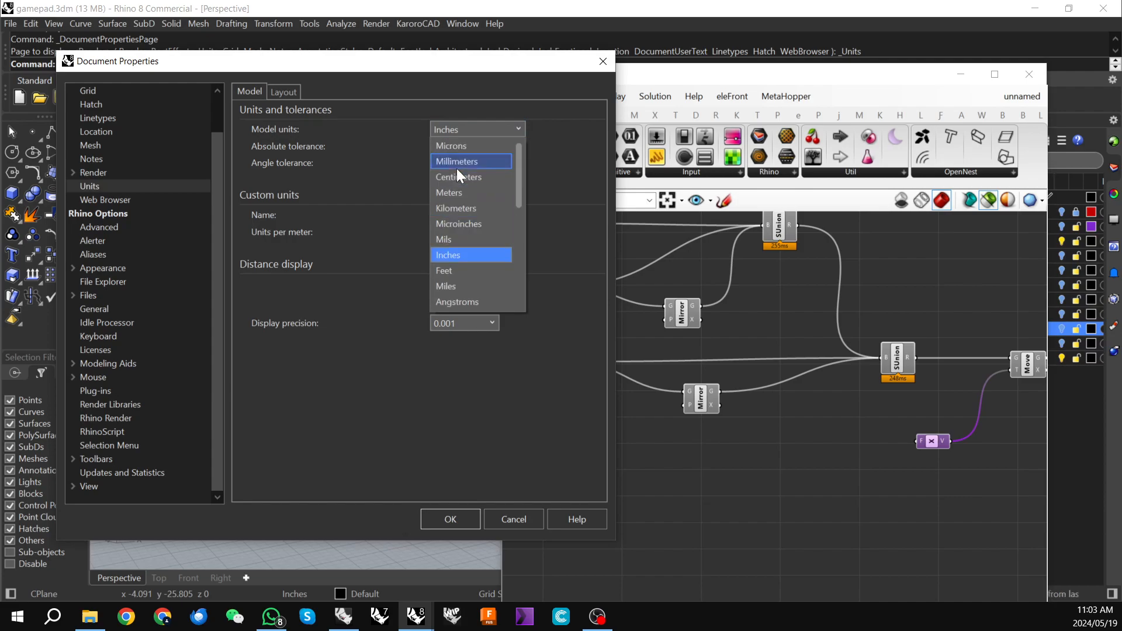
left_click(457, 168)
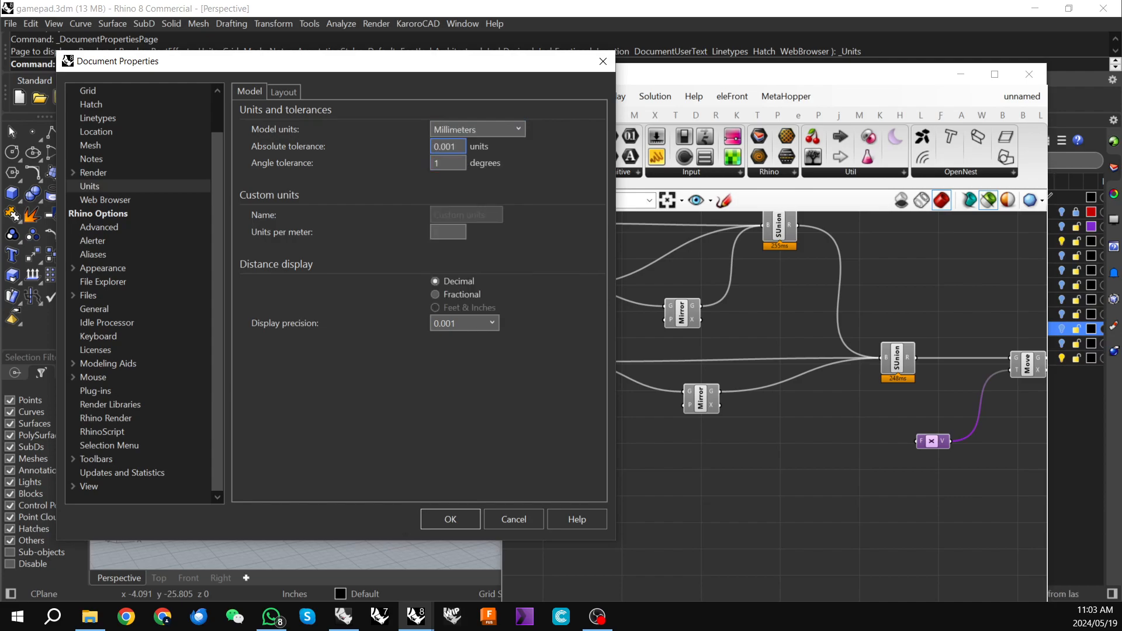
left_click(450, 518)
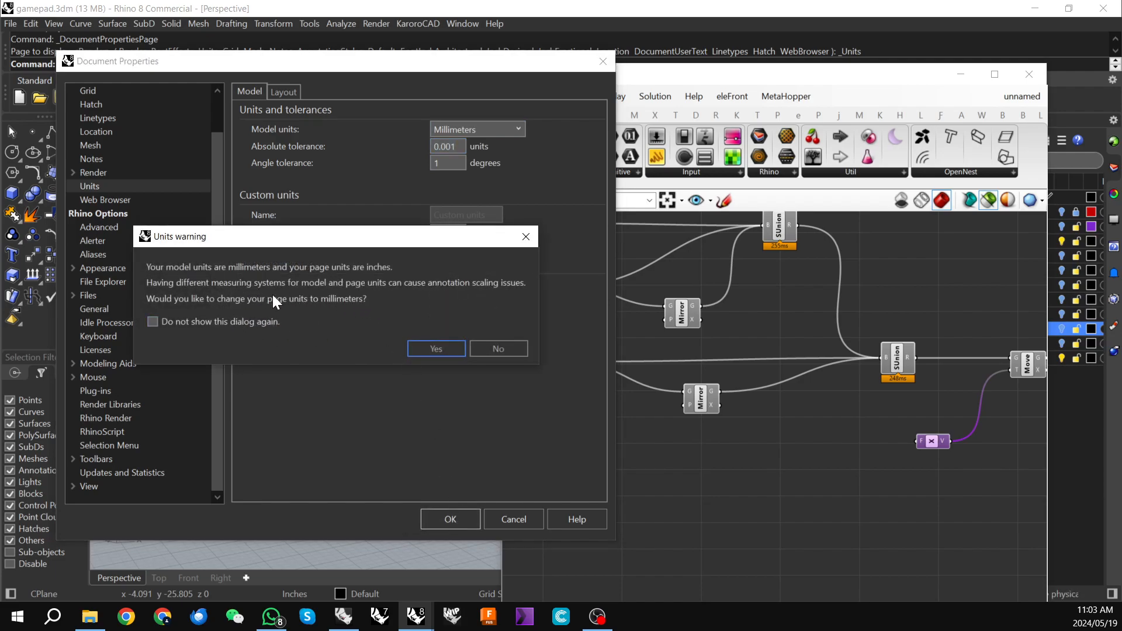
left_click(435, 349)
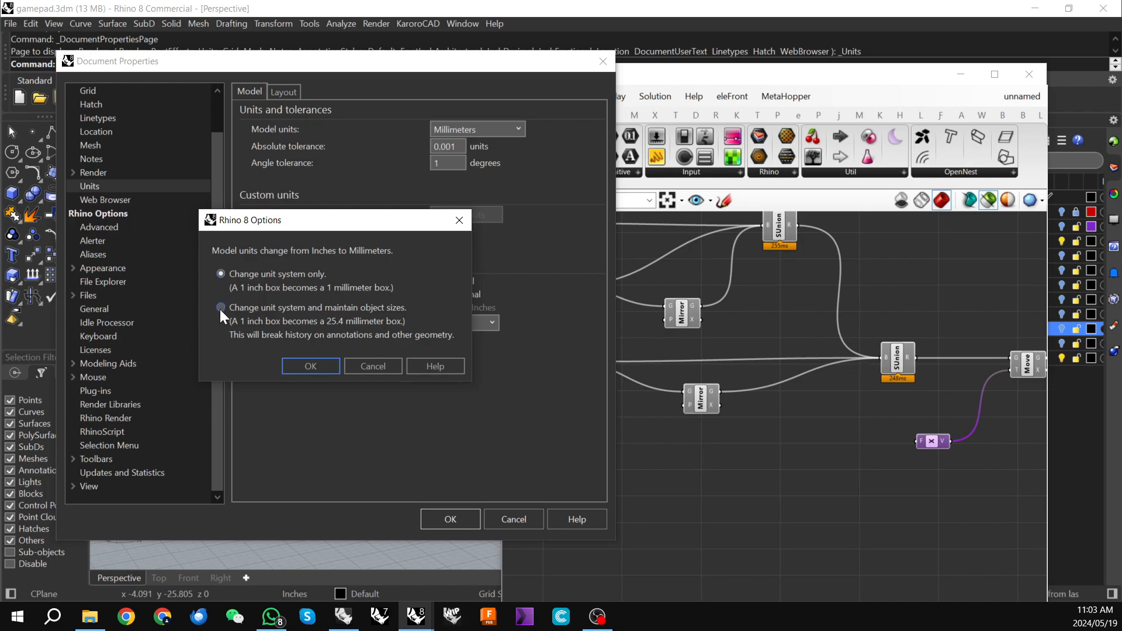
left_click(309, 366)
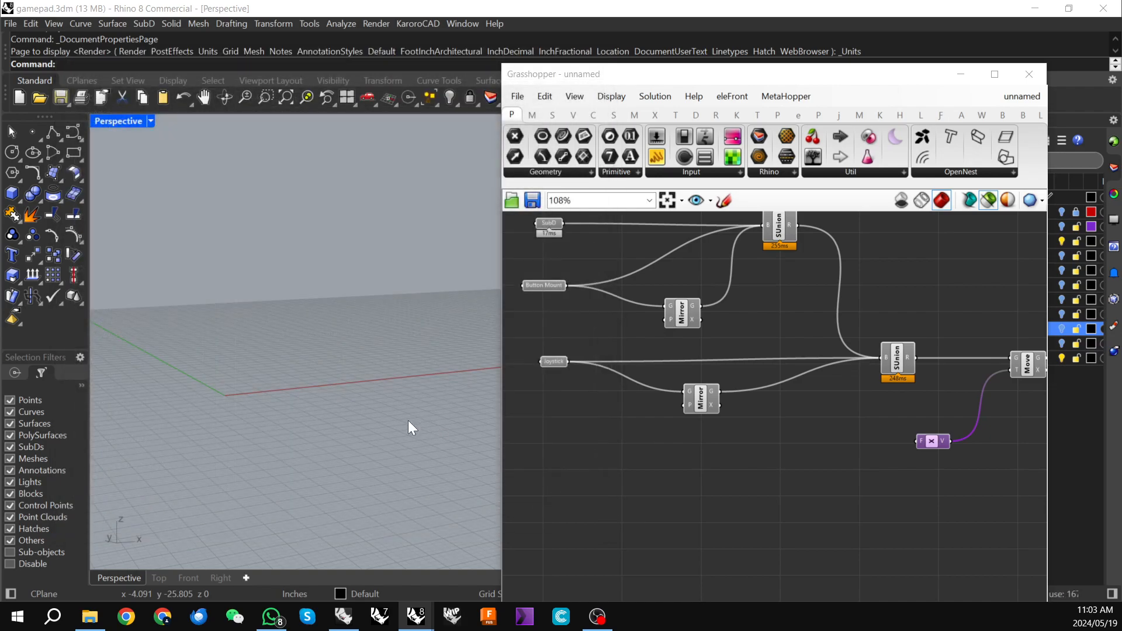
- Select the Move component and examine its gamepad preview in the rescaled model
scroll(237, 404, "down", 8)
right_click_drag(892, 428, 731, 428)
left_click(867, 366)
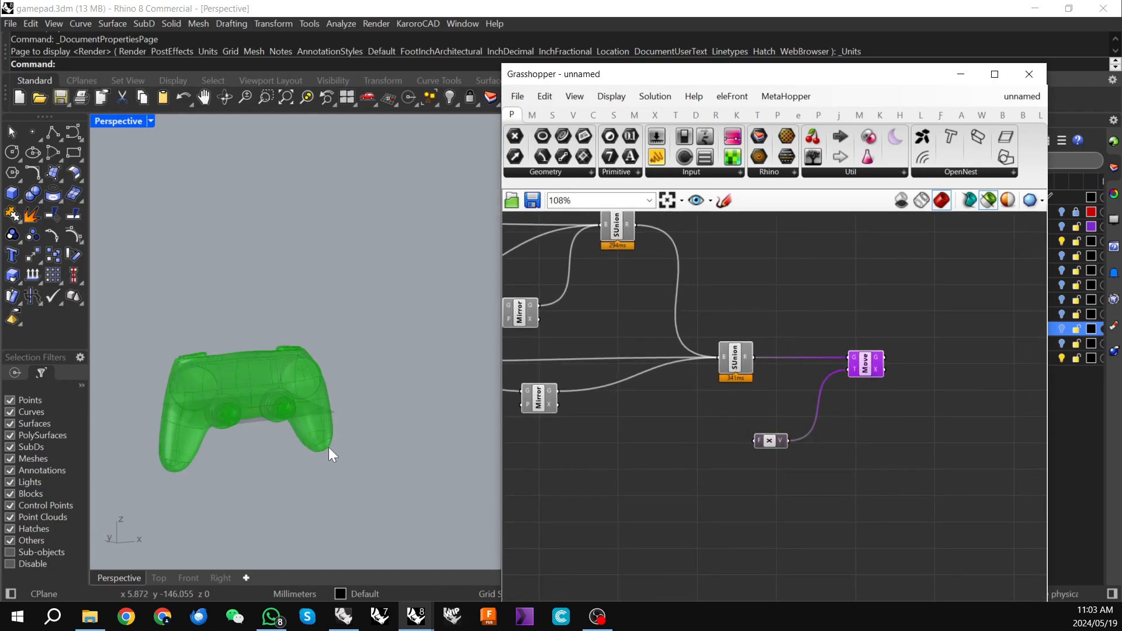
scroll(237, 409, "up", 4)
right_click_drag(237, 409, 202, 388)
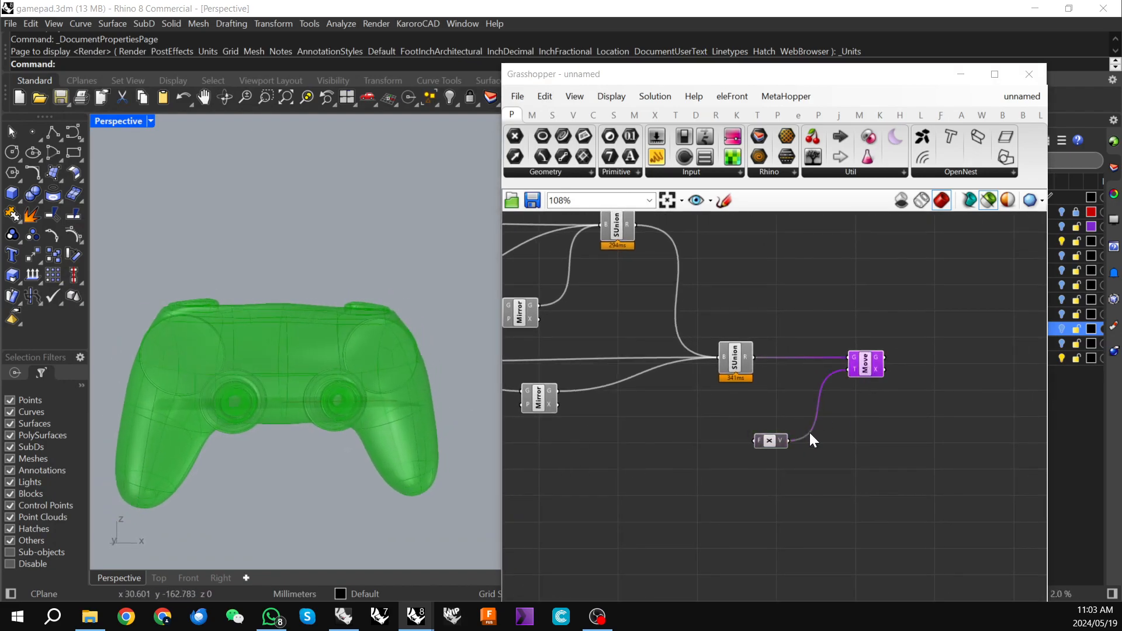
- Show the subd parts layer, select the purple gamepad body and check its overall size with BoxEdit
scroll(818, 444, "up", 3)
scroll(754, 459, "down", 1)
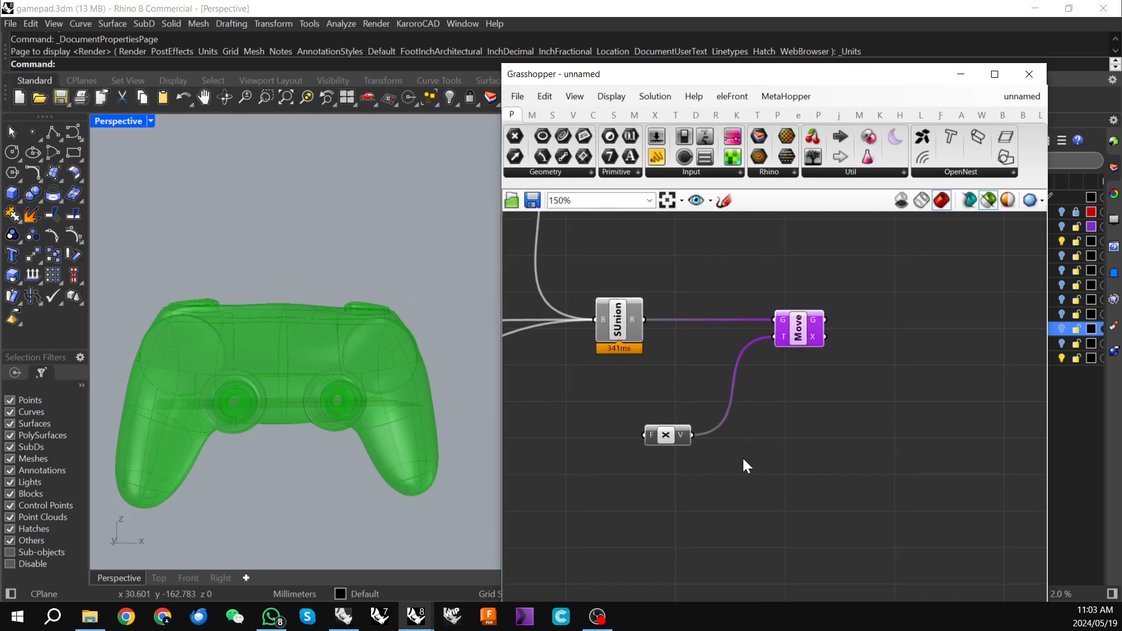
double_click(600, 444)
left_click(871, 416)
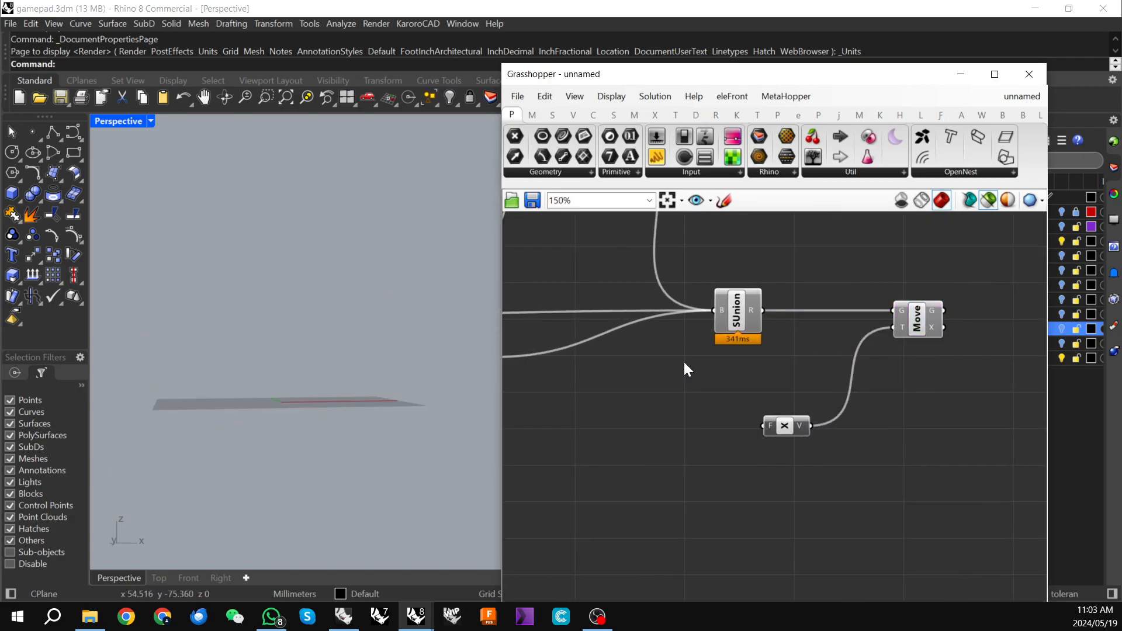
left_click_drag(730, 74, 482, 89)
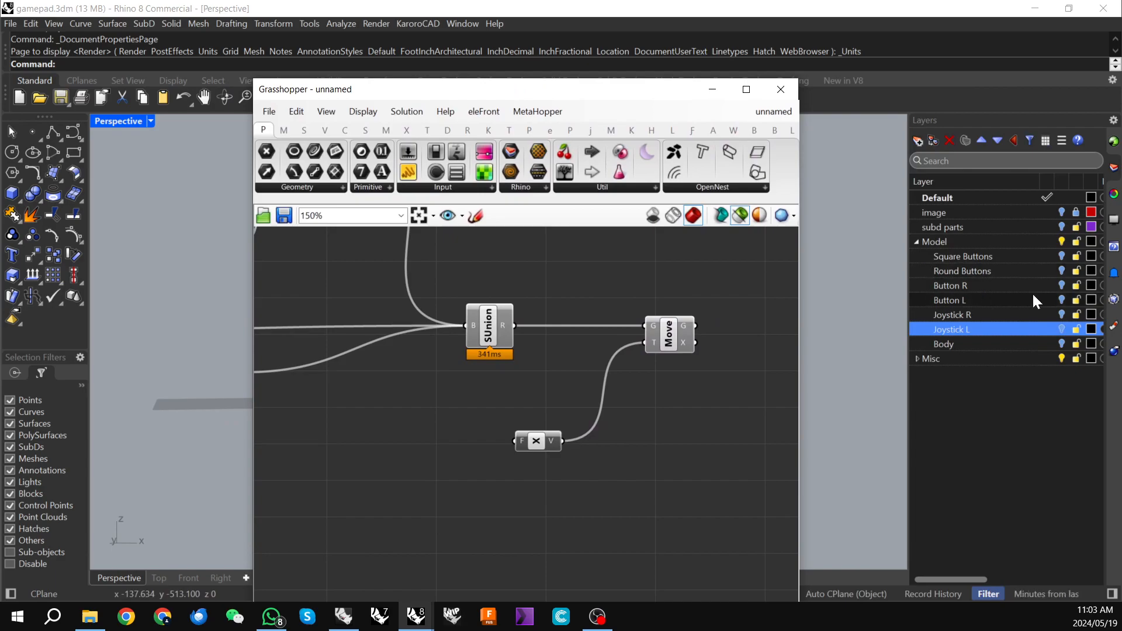
left_click(1060, 225)
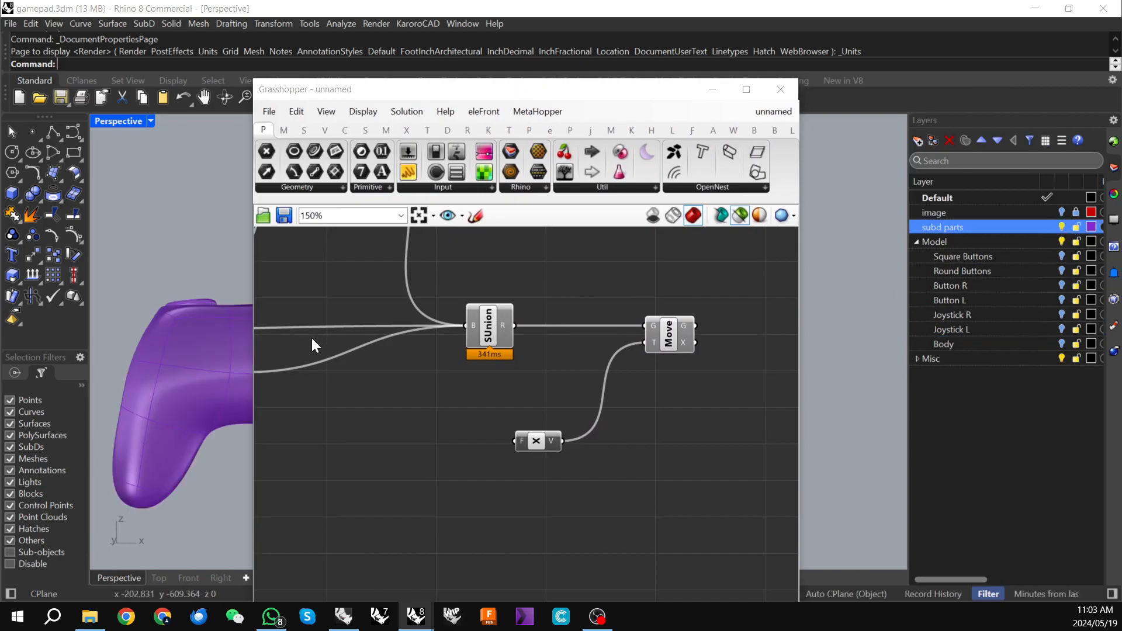
left_click(205, 356)
left_click(1114, 299)
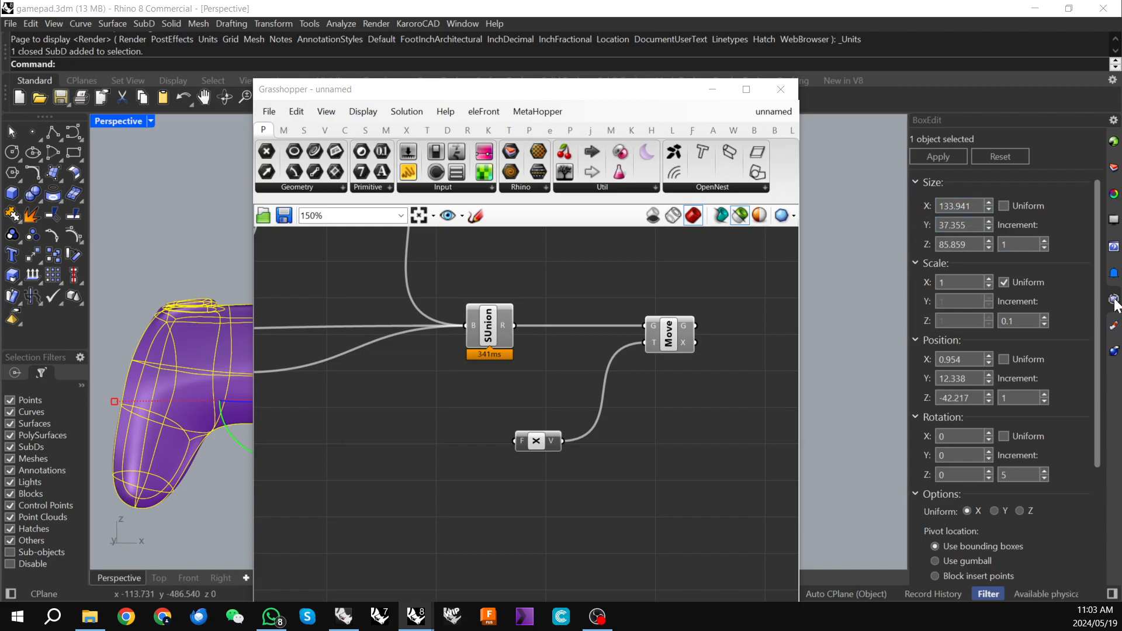
- Add a number slider of 150 and connect it to the Unit X vector's factor to offset the unioned gamepad
right_click_drag(464, 451, 510, 427)
double_click(405, 429)
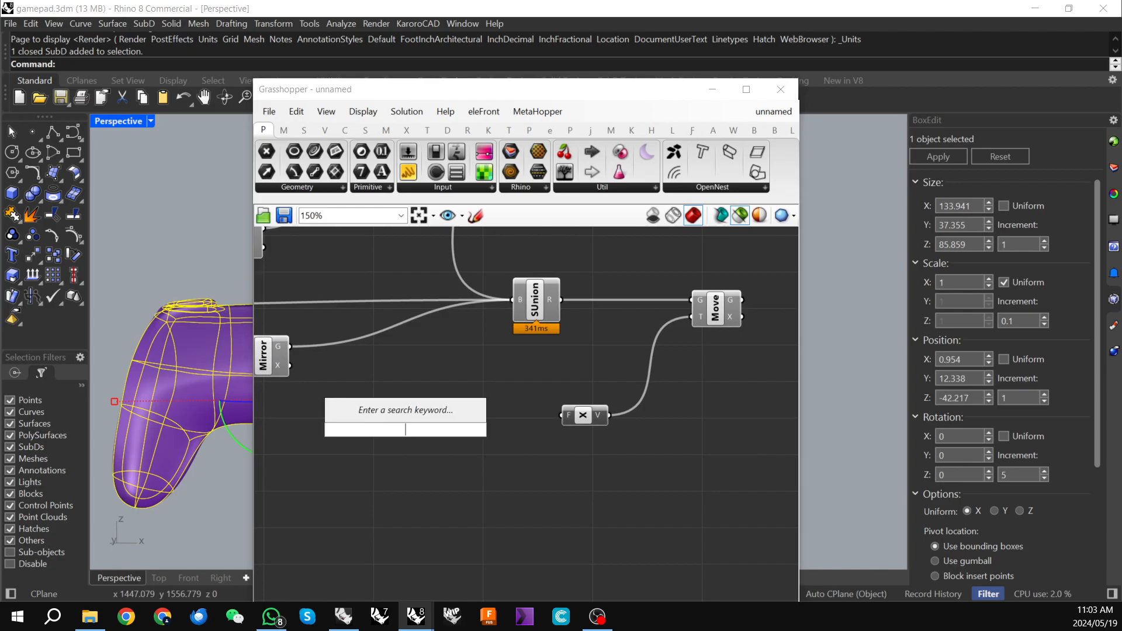
type("1")
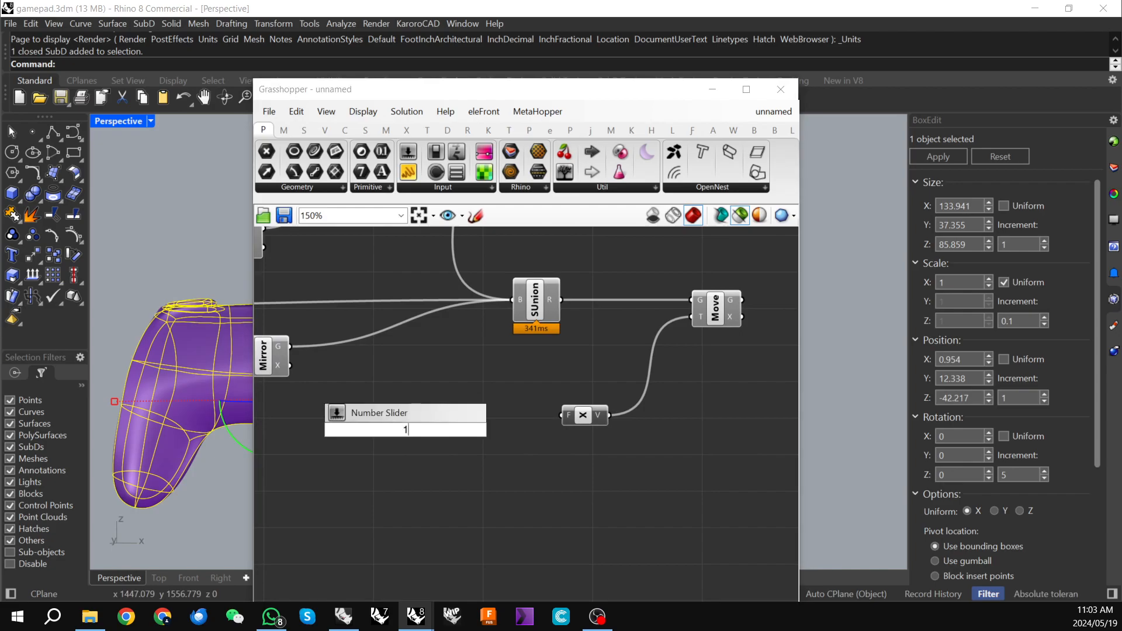
type("50")
key("Return")
left_click_drag(468, 431, 565, 415)
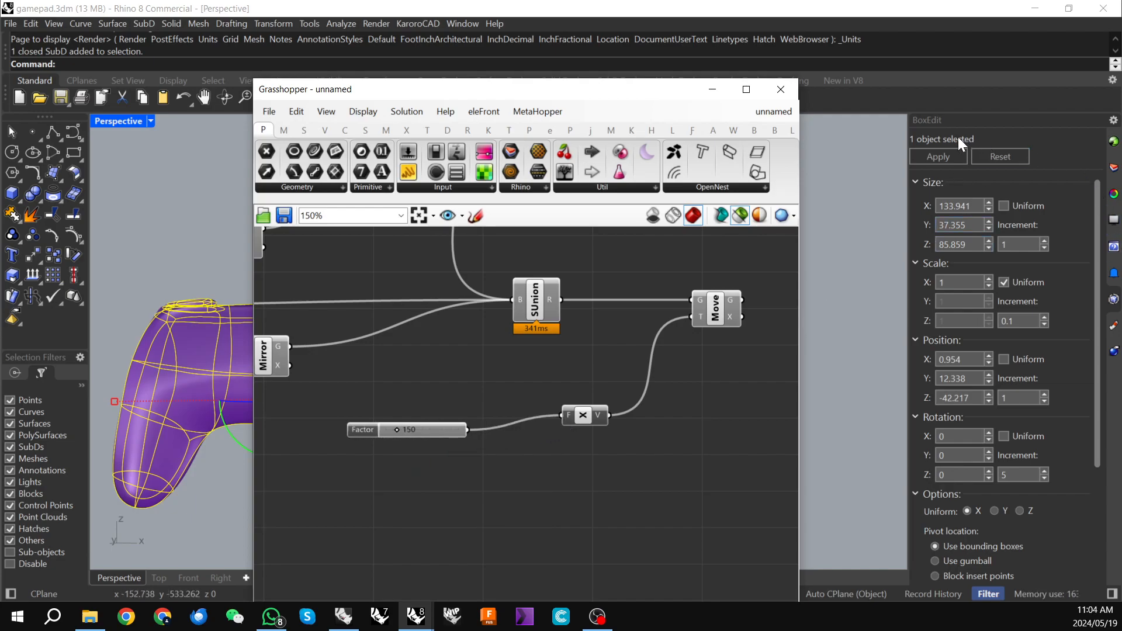
left_click_drag(512, 90, 473, 462)
left_click(800, 322)
right_click_drag(540, 281, 308, 287)
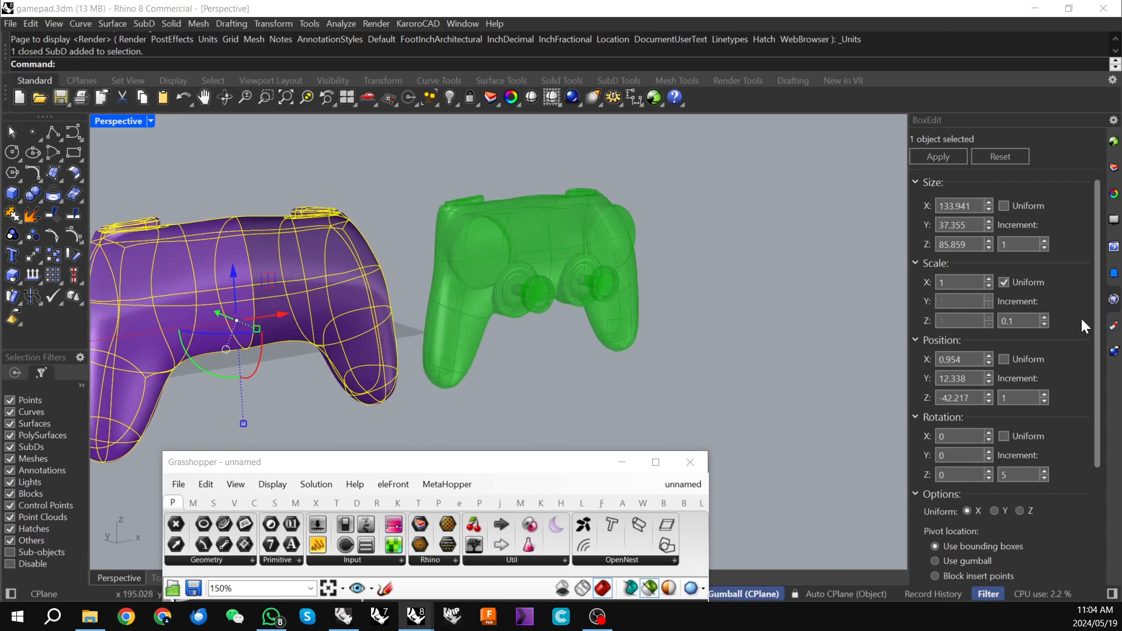
- Turn off the selected-only preview mode and switch off the preview of every component except Move
left_click_drag(501, 462, 737, 120)
left_click(907, 244)
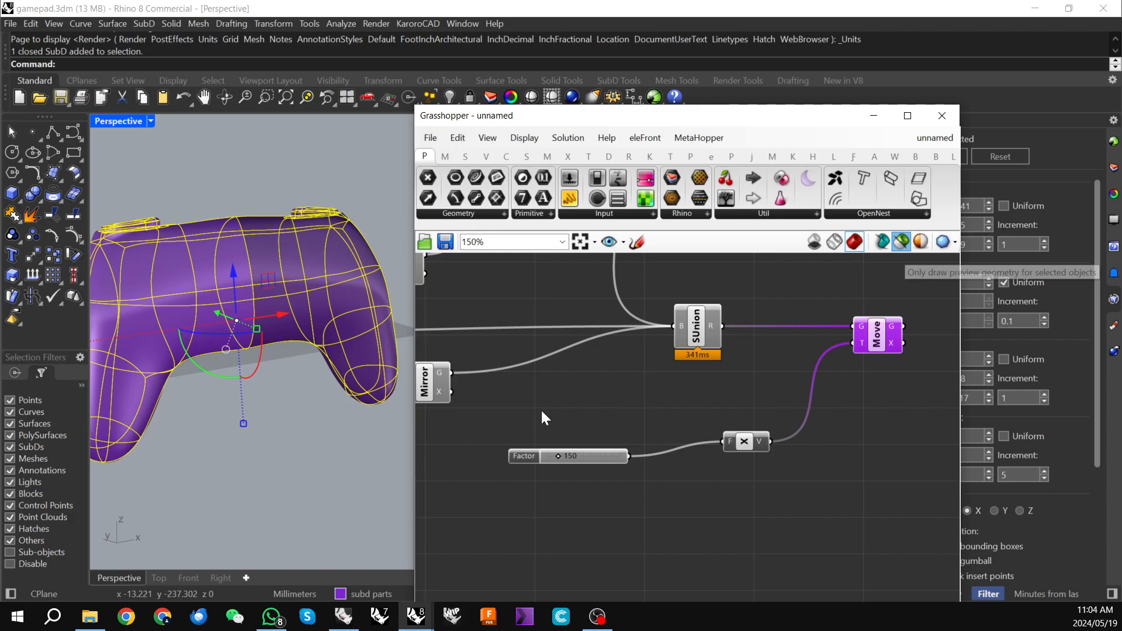
scroll(541, 409, "down", 10)
right_click_drag(596, 401, 618, 377)
left_click_drag(532, 317, 636, 412)
scroll(614, 387, "up", 3)
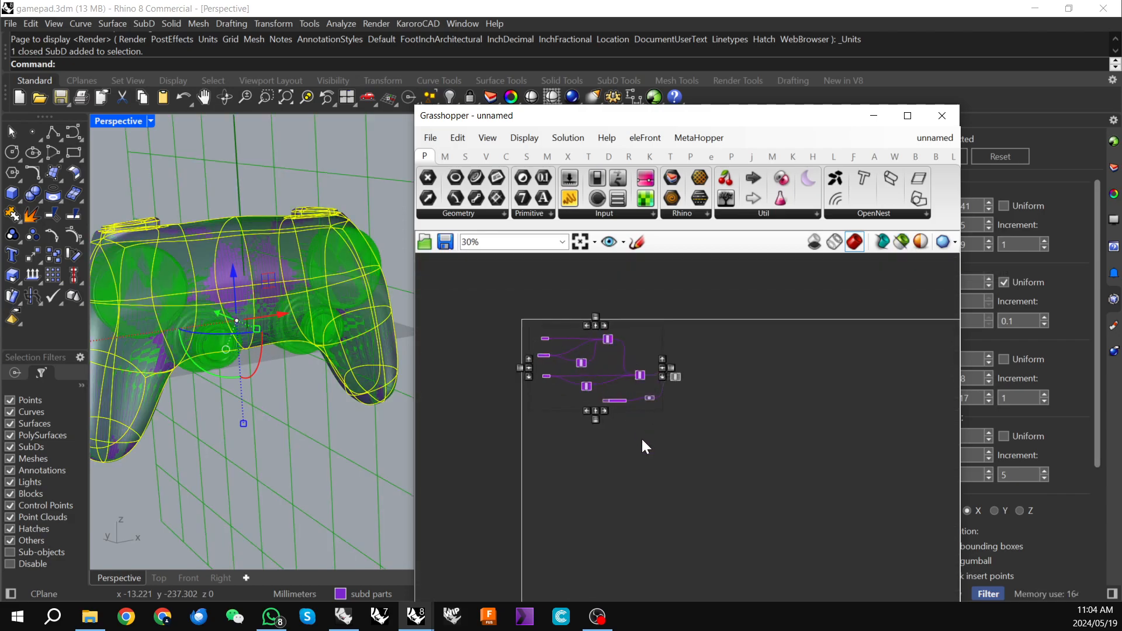
right_click(640, 436)
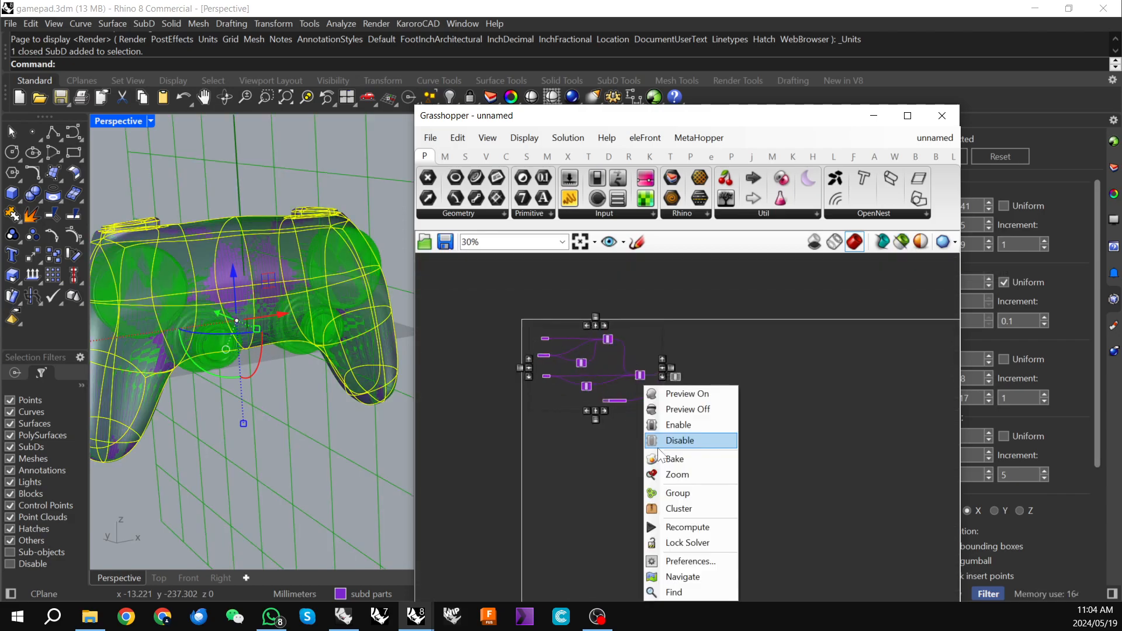
left_click(692, 409)
left_click(715, 446)
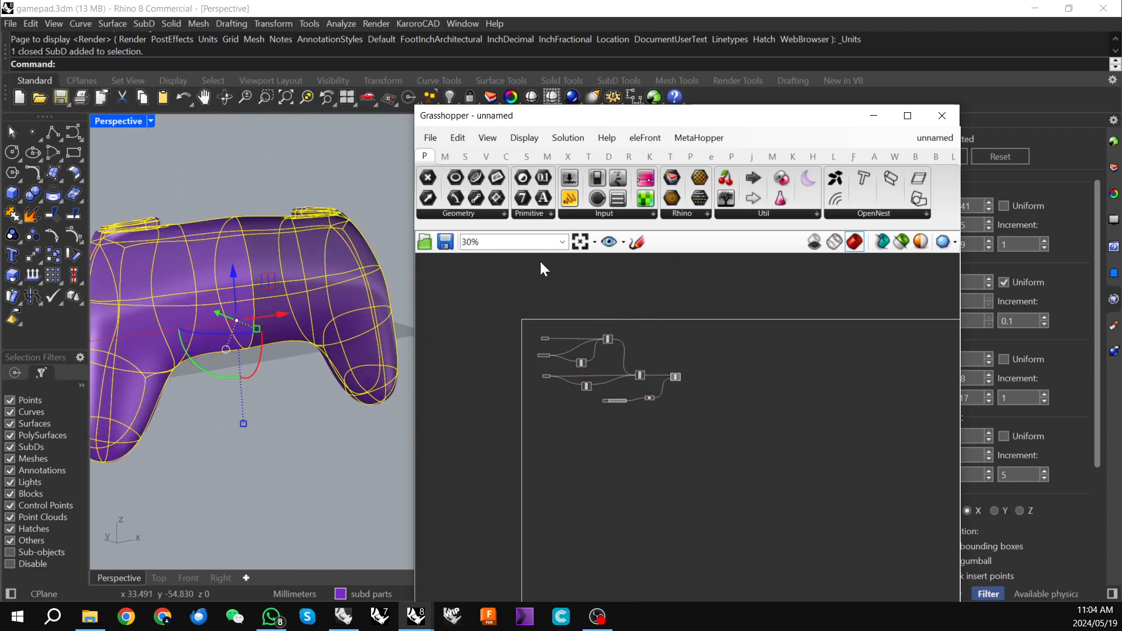
- Set the document's normal preview colour to opaque grey, RGB 120, 120, 120 with alpha 255
left_click(529, 140)
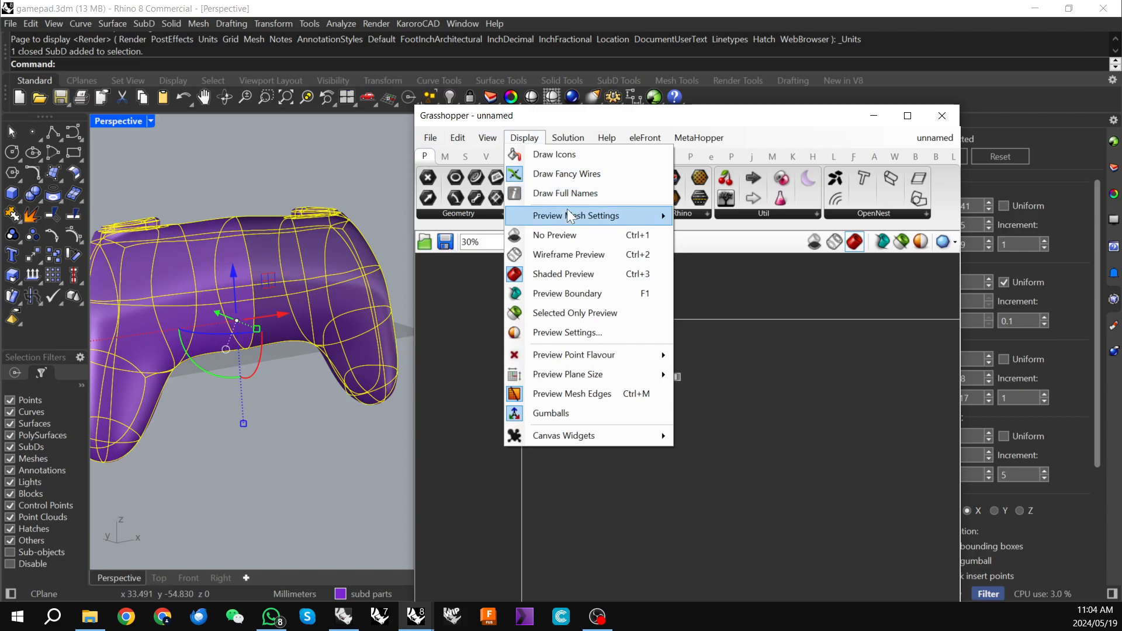
left_click(580, 331)
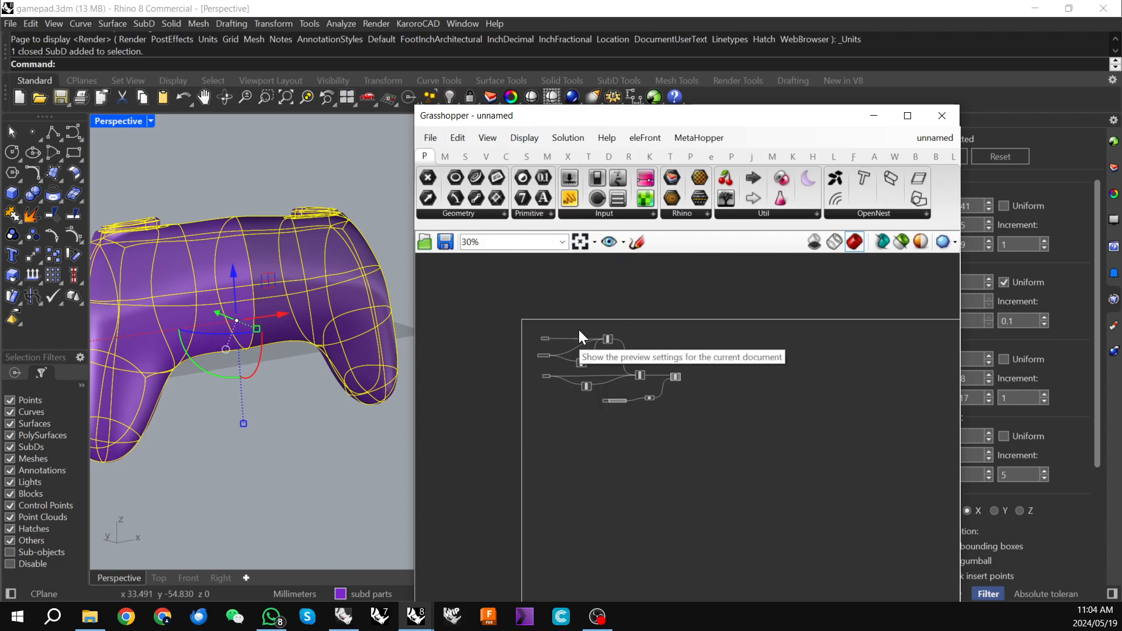
left_click_drag(618, 169, 440, 166)
left_click(654, 562)
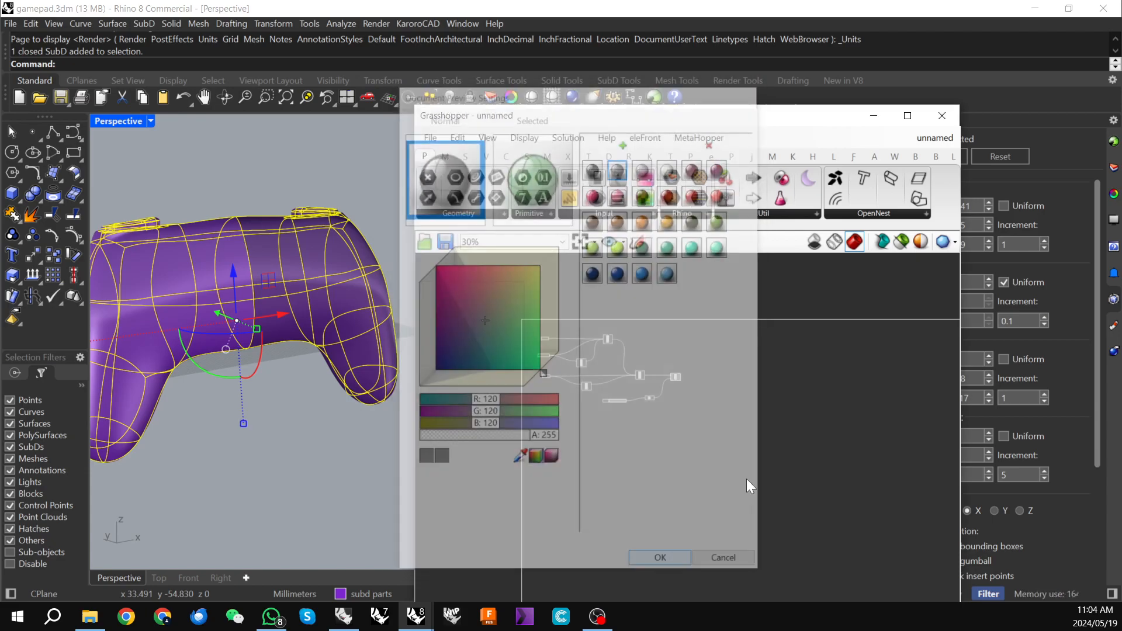
- Examine the grey unioned gamepad beside the purple original from several angles and deselect the original
left_click_drag(611, 121, 698, 494)
scroll(471, 262, "up", 3)
right_click_drag(514, 258, 418, 300)
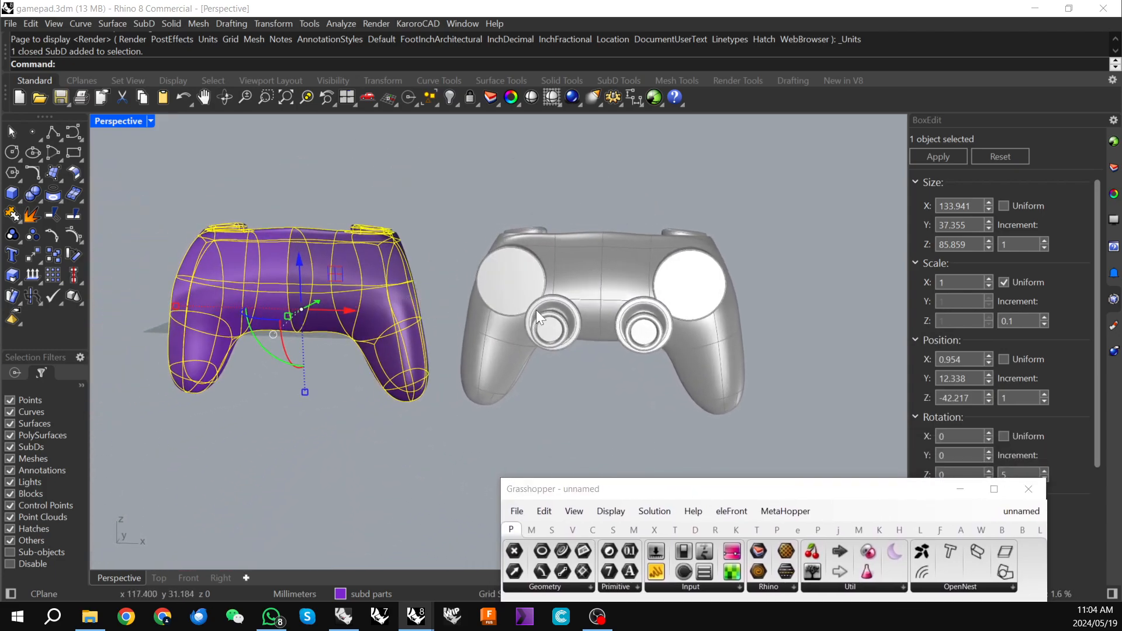
scroll(536, 309, "up", 2)
left_click(306, 96)
scroll(336, 309, "down", 14)
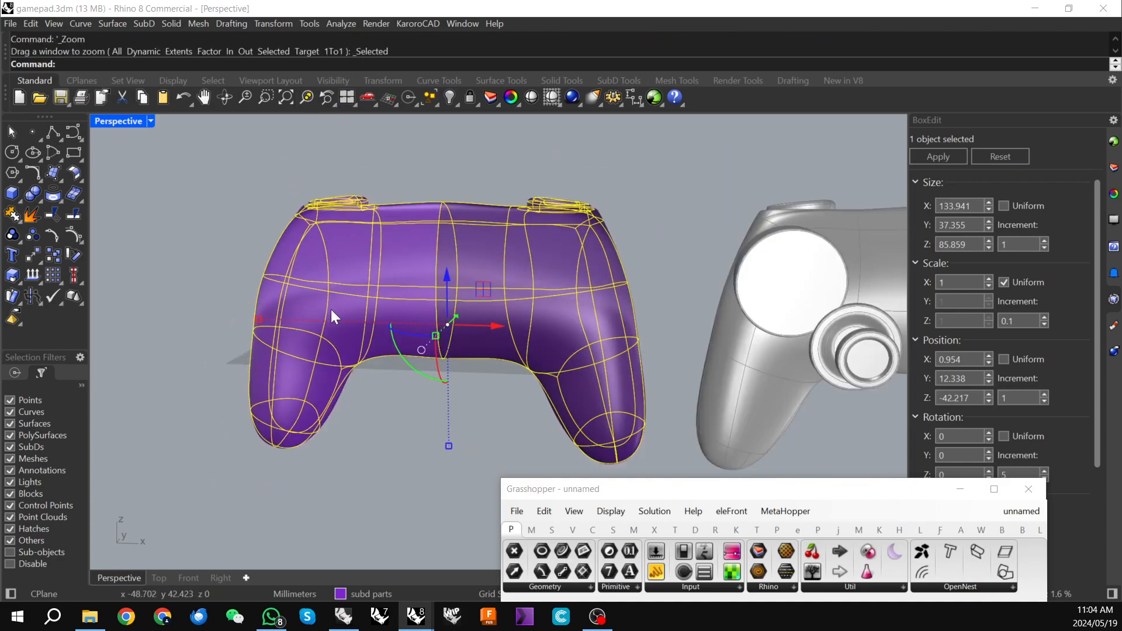
scroll(471, 319, "up", 8)
right_click_drag(438, 318, 393, 268)
key("Escape")
scroll(500, 332, "up", 5)
left_click_drag(672, 494, 637, 461)
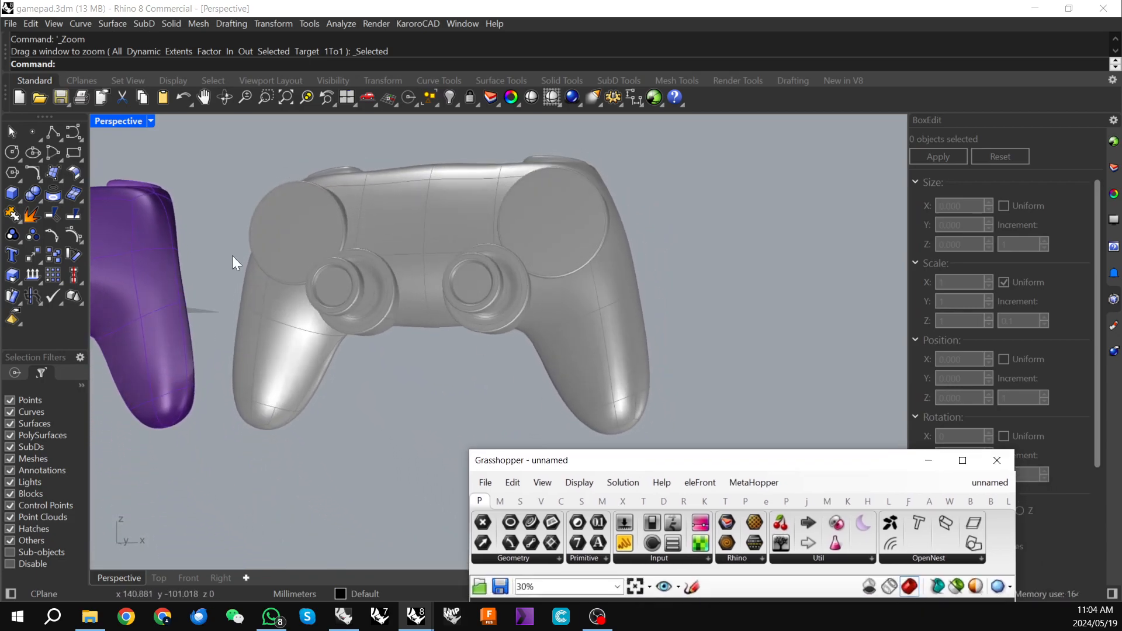
scroll(405, 314, "down", 7)
scroll(338, 271, "up", 7)
right_click_drag(338, 271, 385, 287)
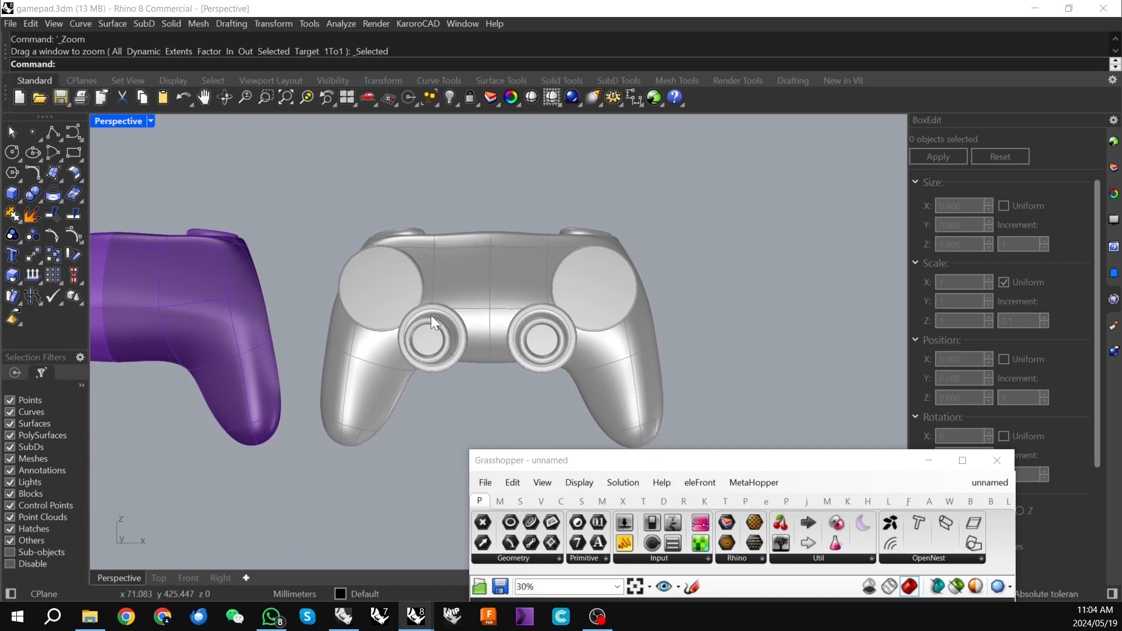
- Move the Move component, Unit X vector and slider together farther away from the second Solid Union
left_click_drag(689, 463, 571, 146)
scroll(595, 427, "up", 4)
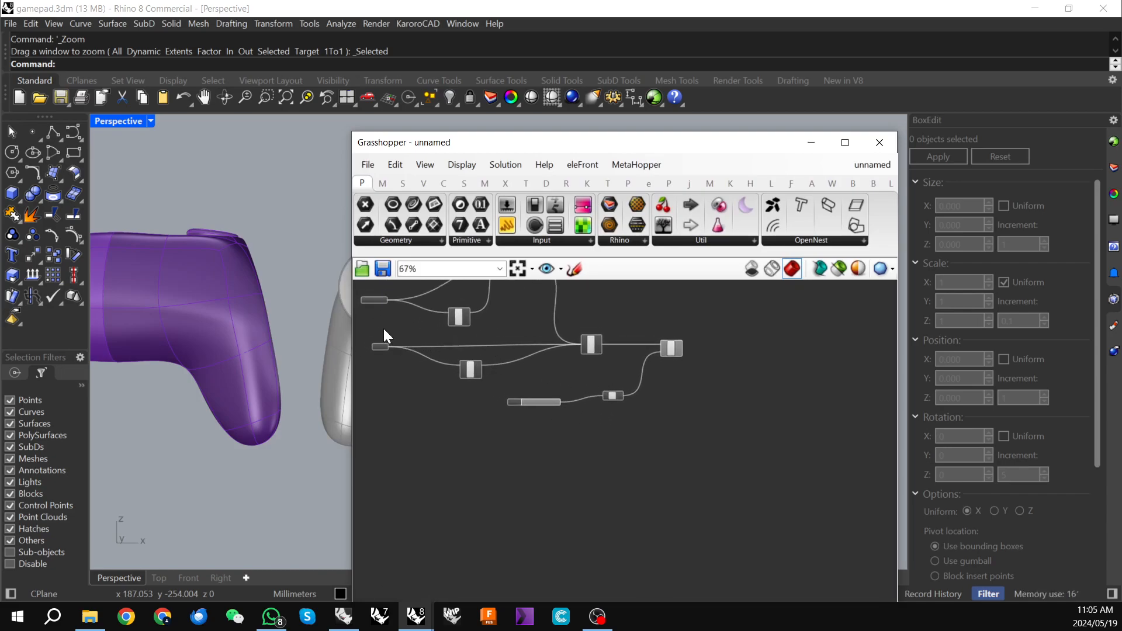
left_click_drag(376, 325, 710, 453)
mouse_move(673, 453)
right_mouse_down()
mouse_move(676, 441)
mouse_move(666, 455)
right_mouse_up()
left_click(637, 377)
left_click_drag(478, 381, 665, 451)
left_click(667, 345, "shift")
left_click_drag(675, 344, 808, 392)
right_click_drag(489, 400, 532, 422)
left_click(520, 428)
right_click_drag(455, 453, 465, 443)
- Hide the subd parts layer and show the Square Buttons layer with the four directional buttons
left_click_drag(520, 142, 506, 514)
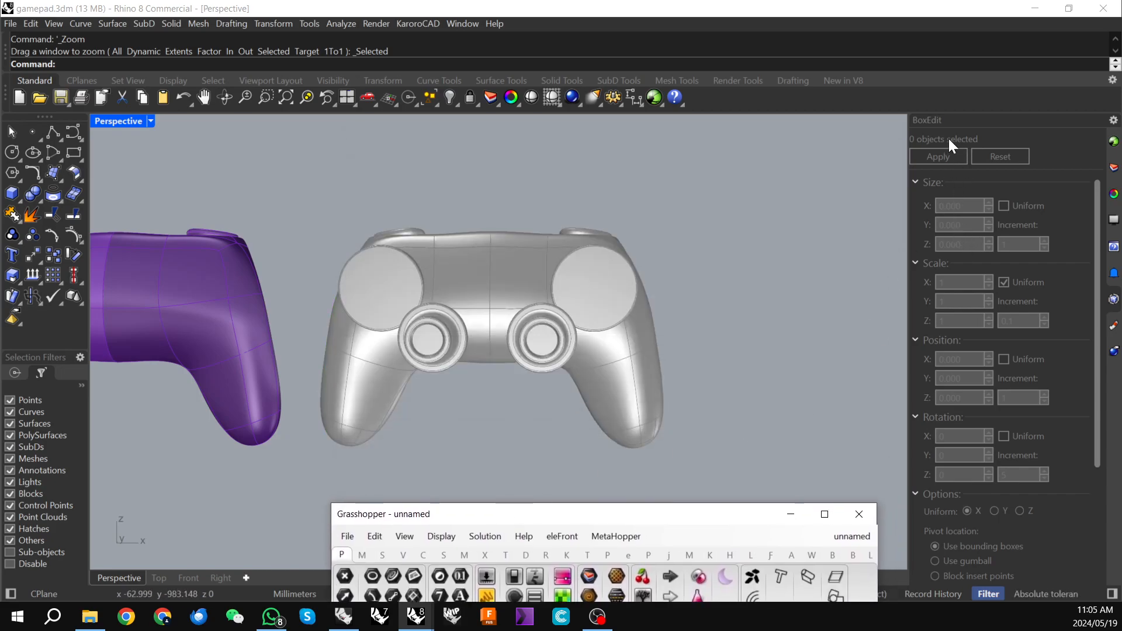
left_click(1114, 168)
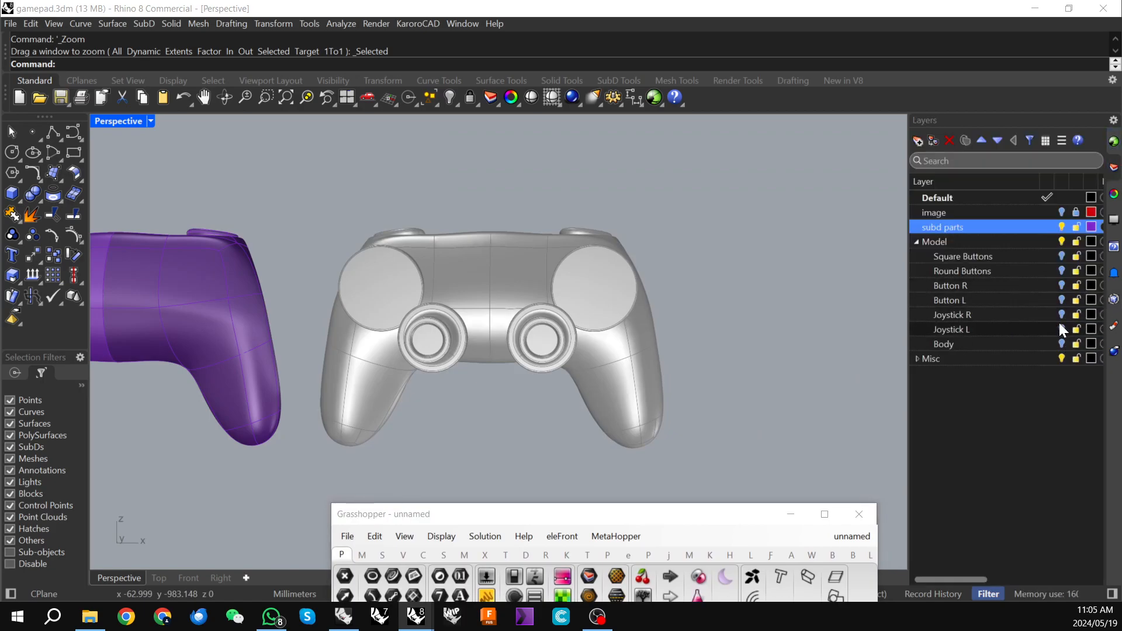
left_click(1061, 226)
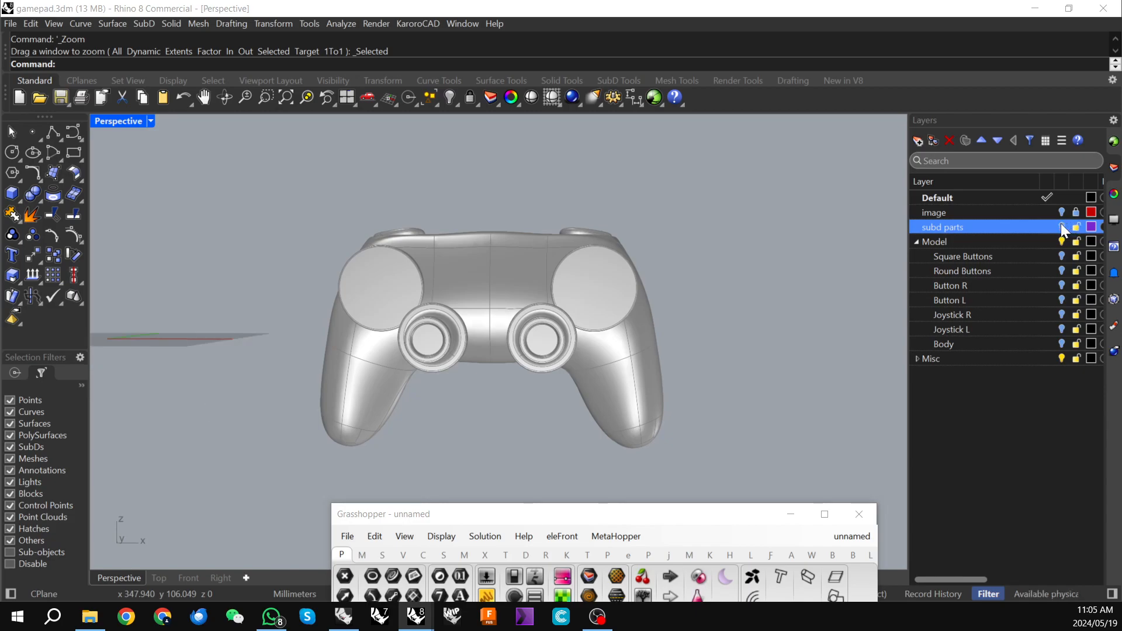
left_click(1060, 314)
left_click(1060, 314)
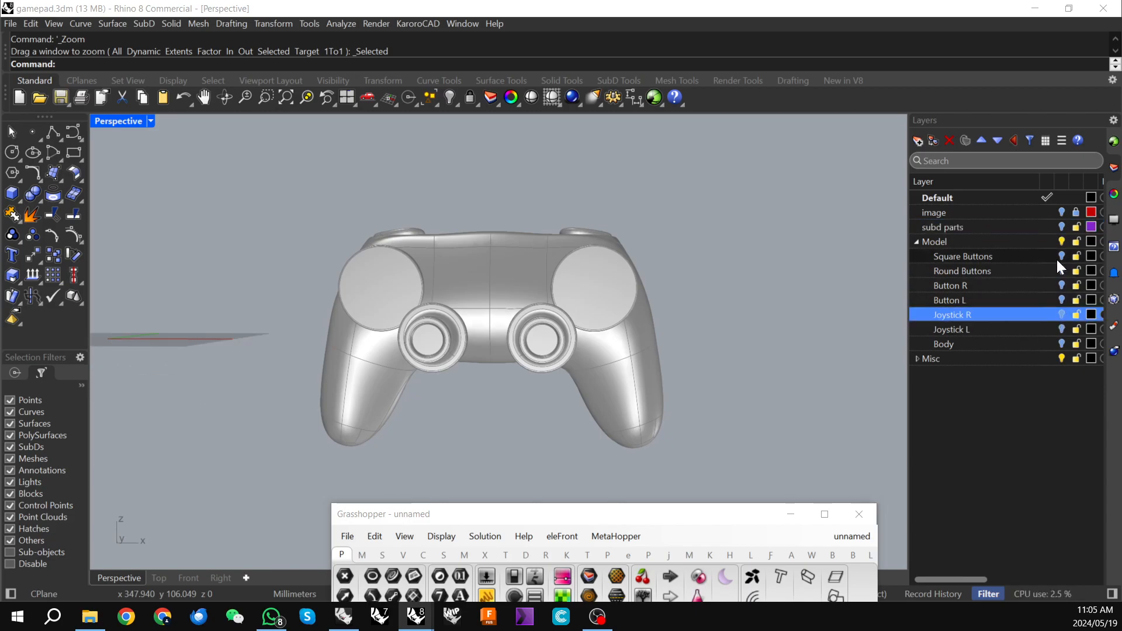
left_click(1060, 256)
left_click(1062, 256)
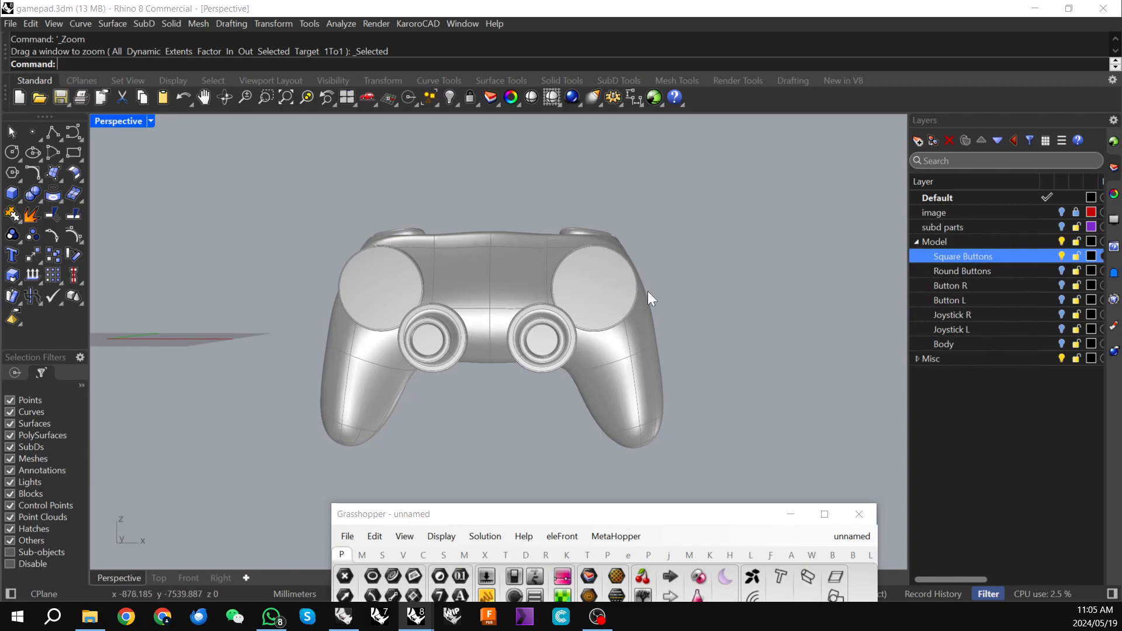
scroll(662, 289, "down", 5)
scroll(415, 316, "up", 6)
right_click_drag(415, 312, 482, 342)
right_click_drag(561, 339, 637, 359)
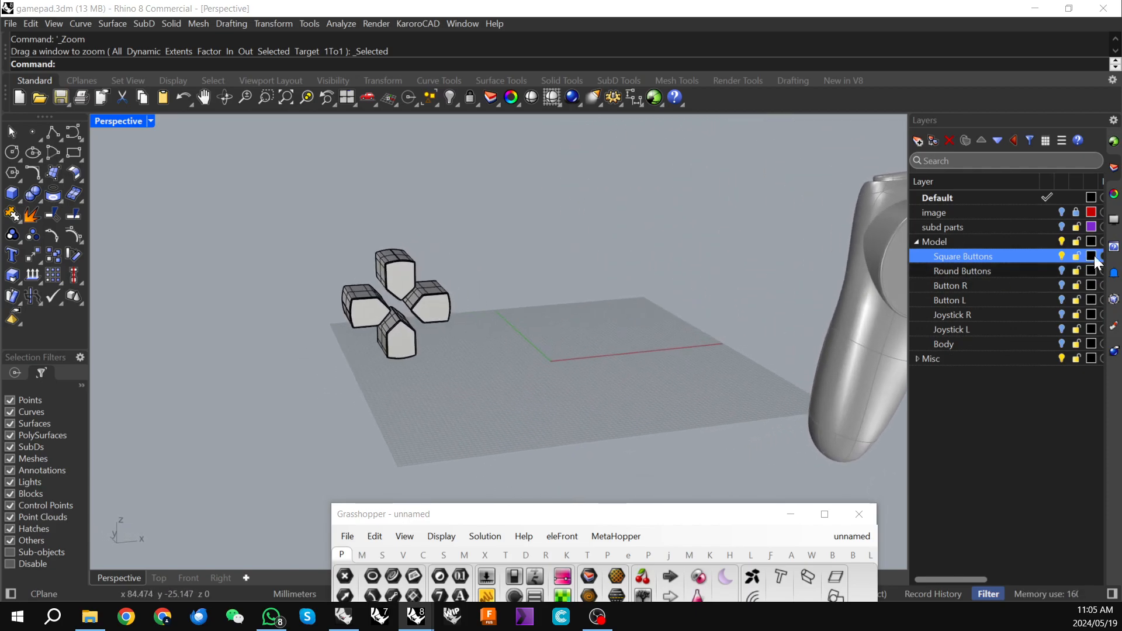
- Show the Button L layer temporarily to examine how its round mount surrounds the square buttons, and hide it again
left_click(1061, 285)
left_click(1061, 285)
left_click(1061, 298)
right_click_drag(478, 312, 353, 262)
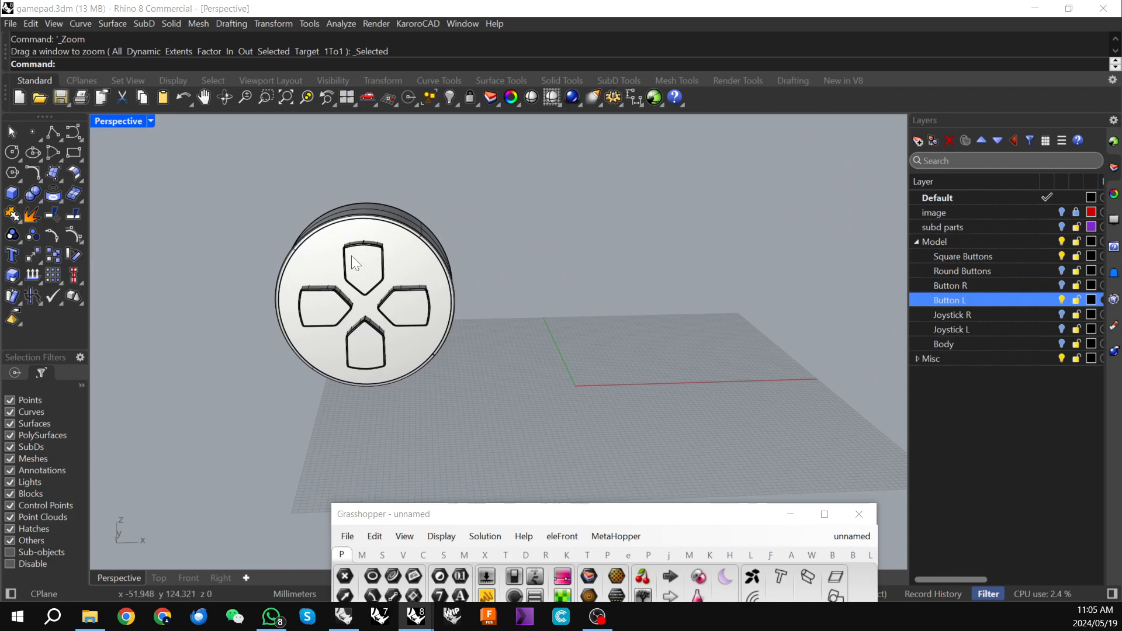
left_click_drag(246, 184, 541, 428)
right_click_drag(260, 225, 672, 393)
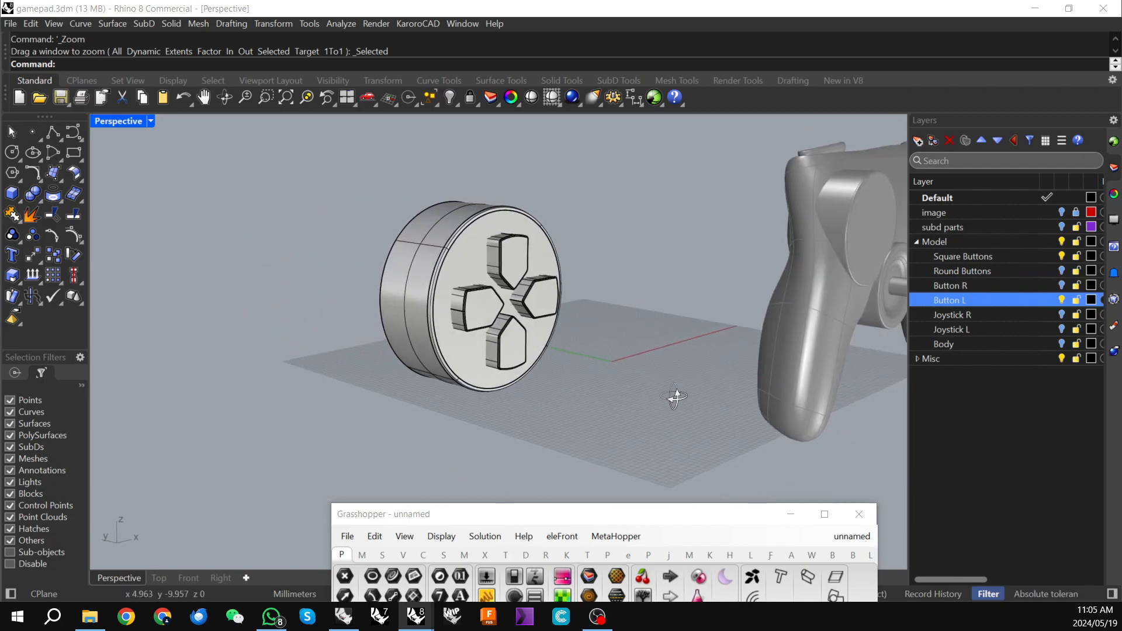
left_click(1062, 300)
- Add a Geometry parameter below the Joystick parameter and assign the four square button polysurfaces to it as multiple geometries
left_click_drag(351, 186, 574, 400)
left_click_drag(575, 522, 650, 151)
scroll(519, 416, "up", 3)
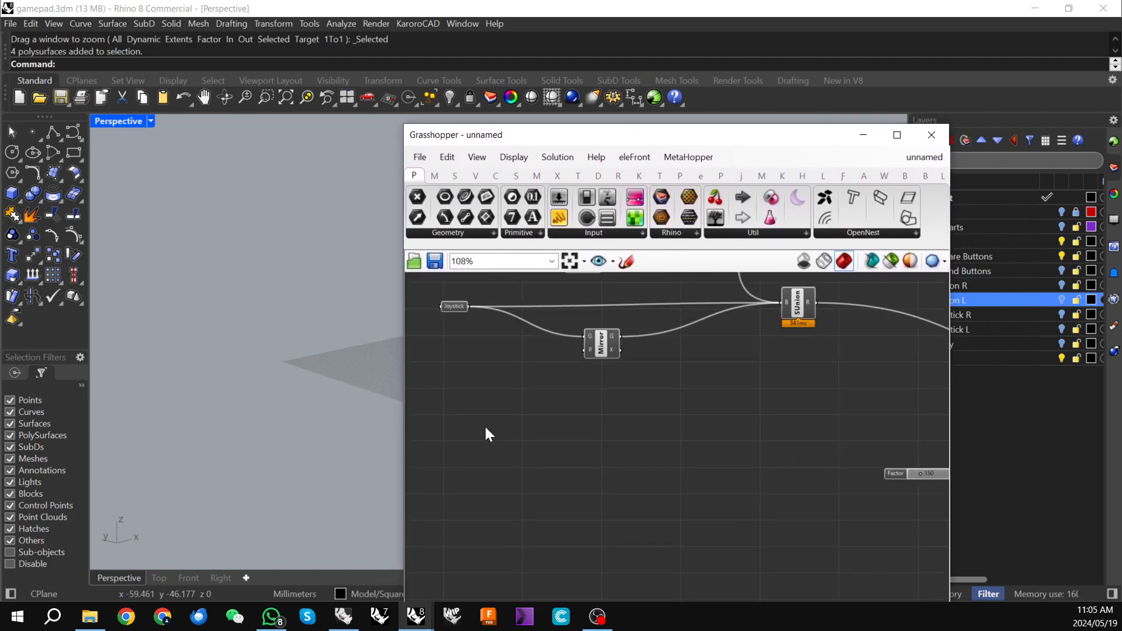
double_click(454, 437)
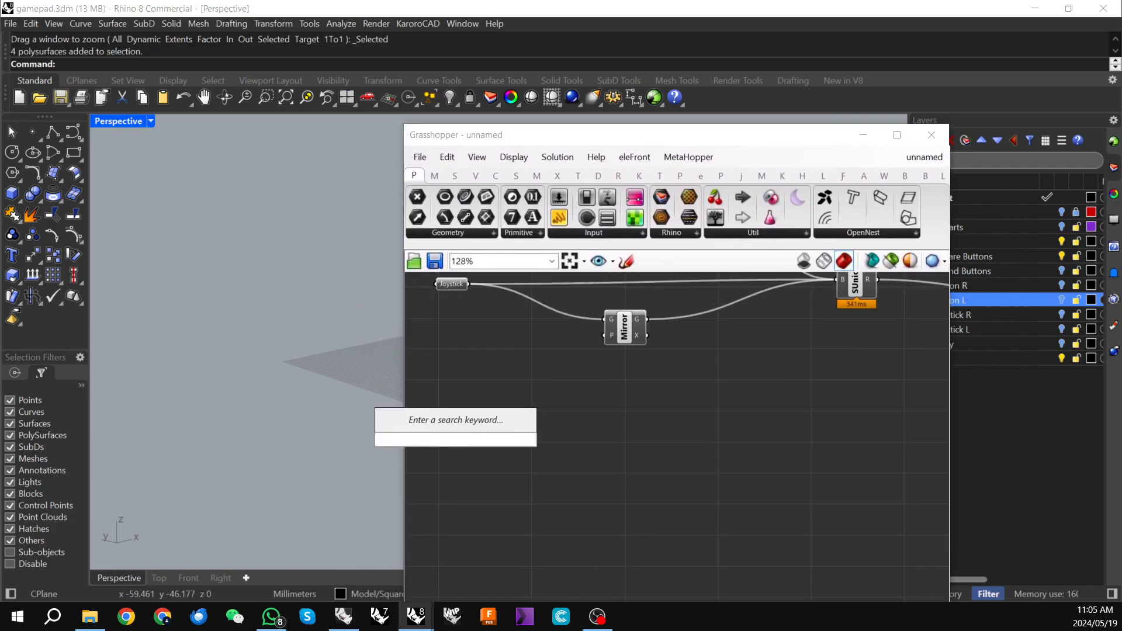
type("geo")
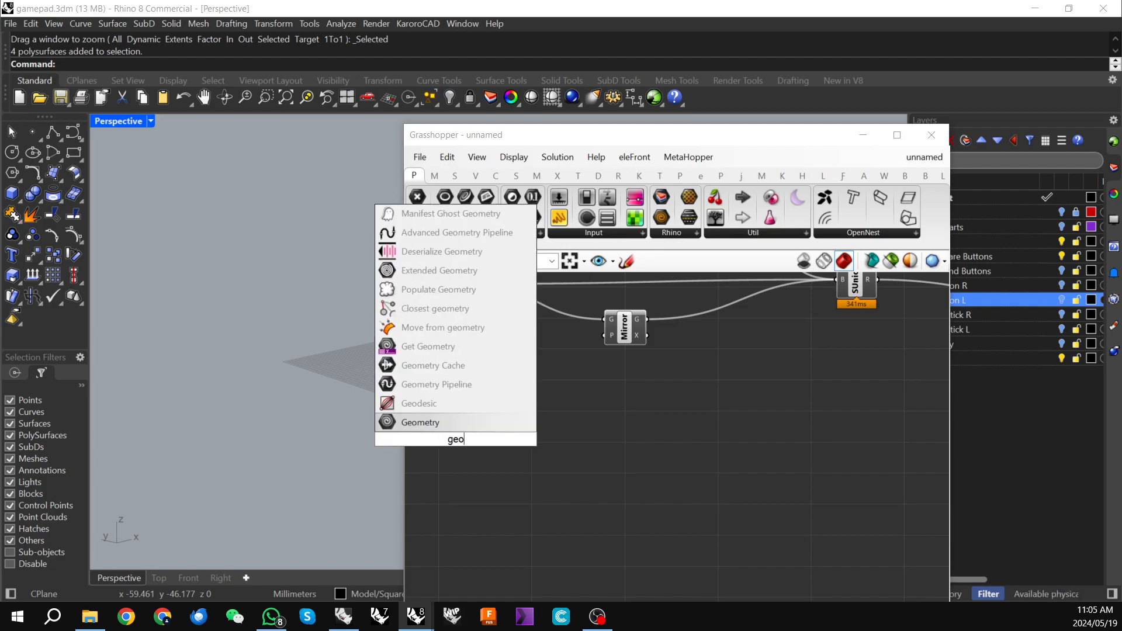
left_click(427, 423)
right_click(456, 441)
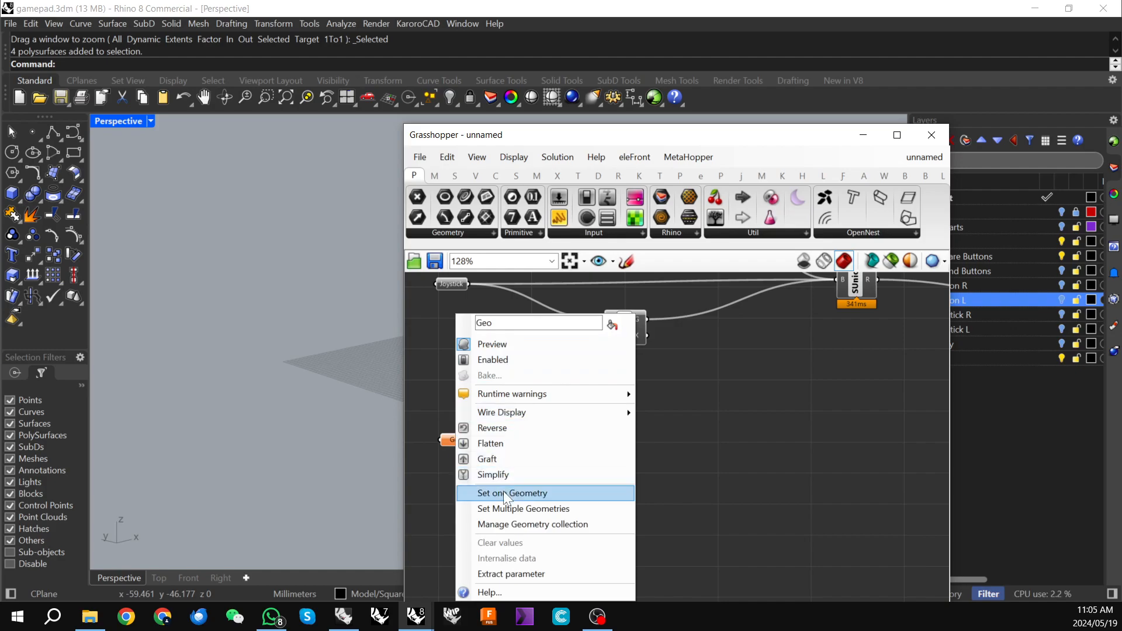
left_click(503, 509)
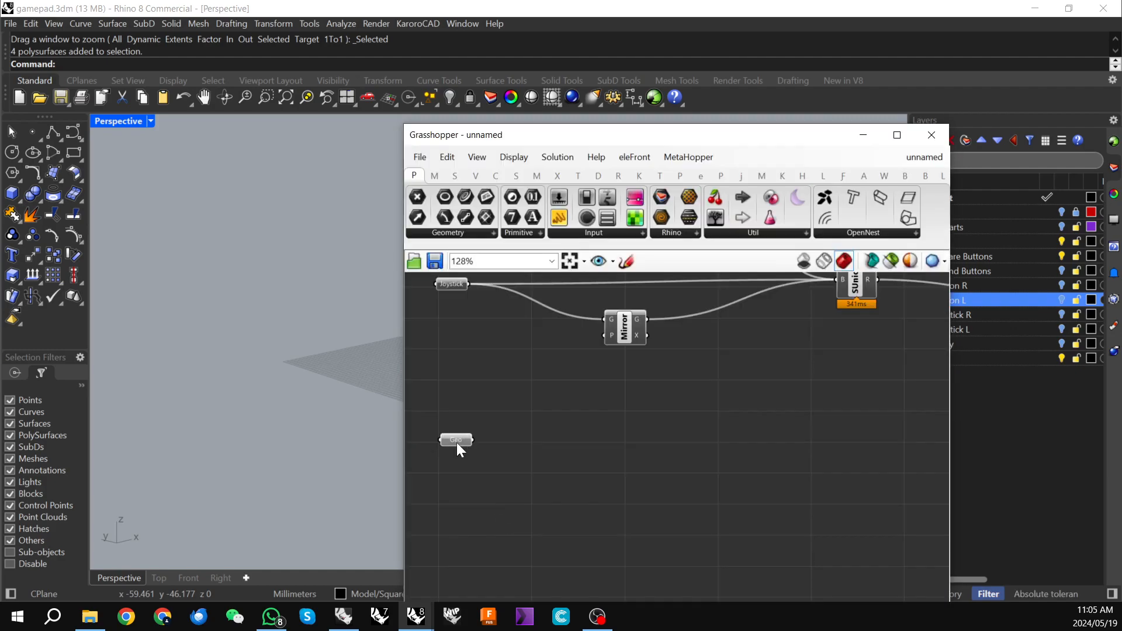
- Rename the Geometry parameter holding the square buttons as "Squ buttons"
right_click(457, 442)
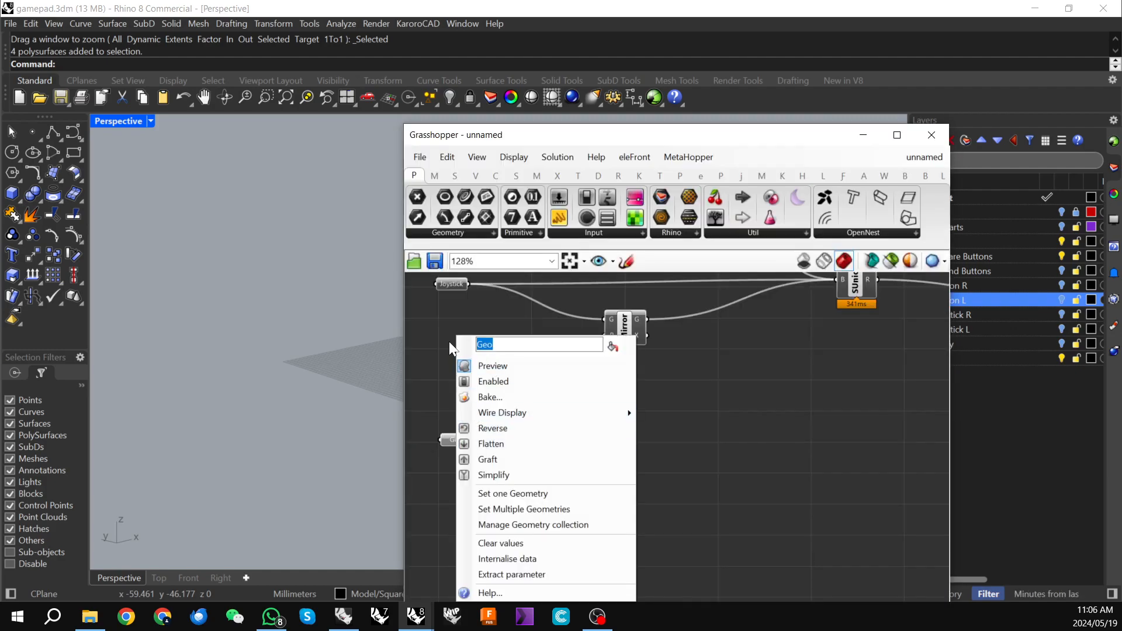
type("Squ buttom")
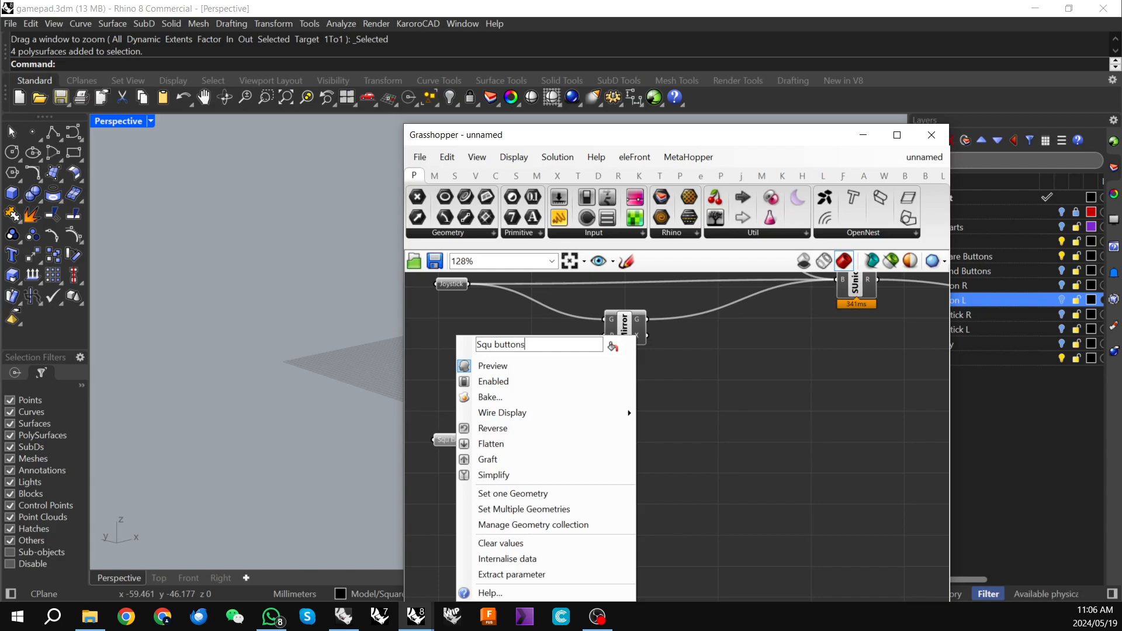
left_click(704, 409)
scroll(590, 406, "down", 3)
right_click_drag(641, 426, 648, 448)
scroll(647, 447, "up", 2)
left_click(508, 461)
scroll(604, 421, "down", 2)
scroll(699, 393, "up", 2)
- Duplicate the Solid Union fed by the joysticks, place the copy below it, and feed the original's result into the copy
left_click(789, 336)
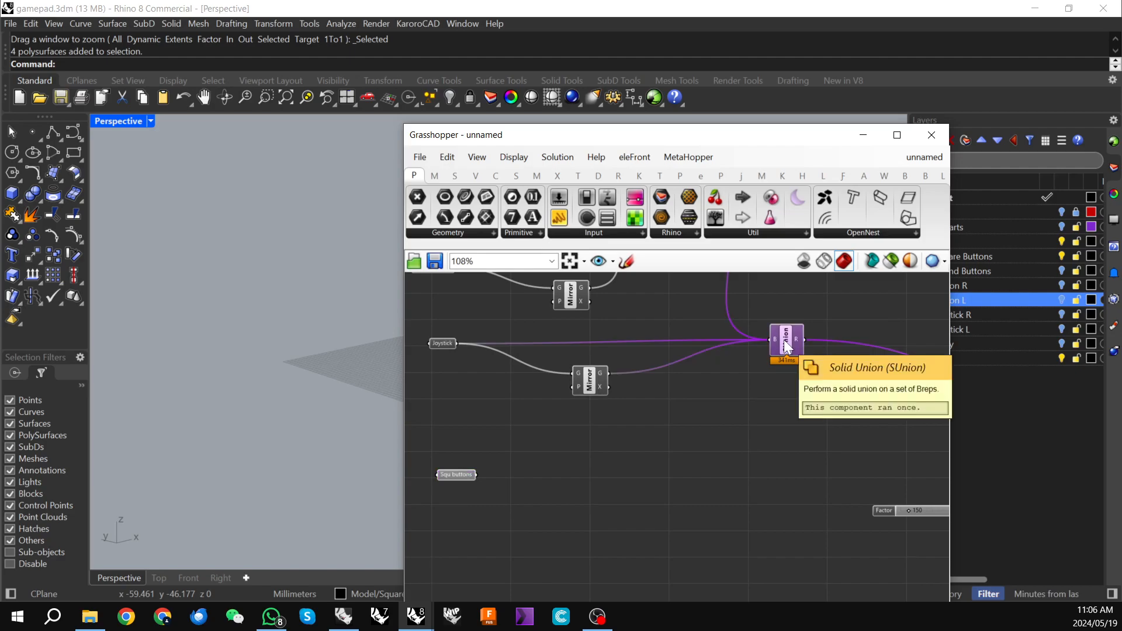
key("ctrl+c")
key("ctrl+v")
left_click_drag(792, 344, 793, 442)
left_click_drag(805, 337, 776, 443)
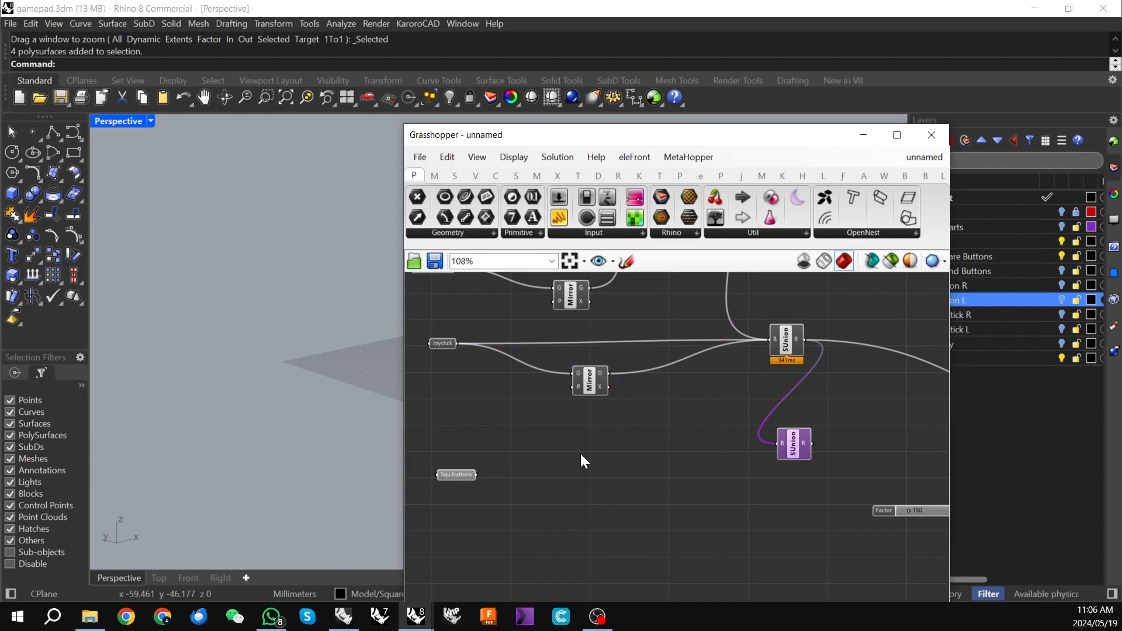
- Connect the Squ buttons parameter as an additional input of the new Solid Union
mouse_move(328, 437)
right_mouse_down()
mouse_move(168, 426)
mouse_move(329, 433)
right_mouse_up()
scroll(482, 467, "up", 3)
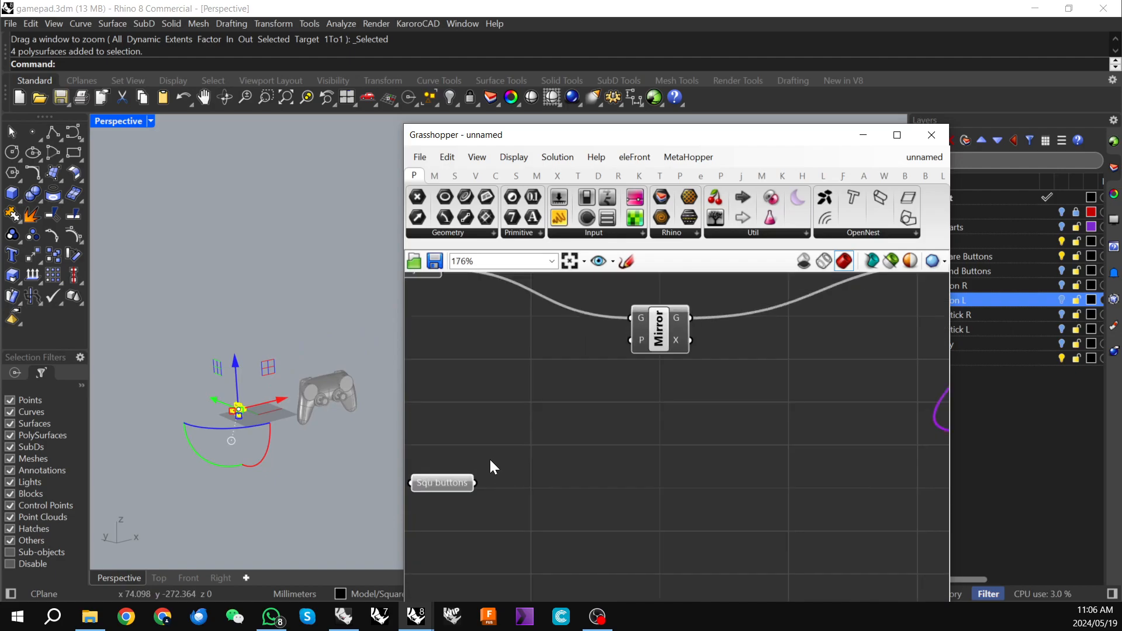
scroll(490, 457, "down", 3)
left_click_drag(479, 475, 782, 444)
right_click_drag(780, 448, 582, 436)
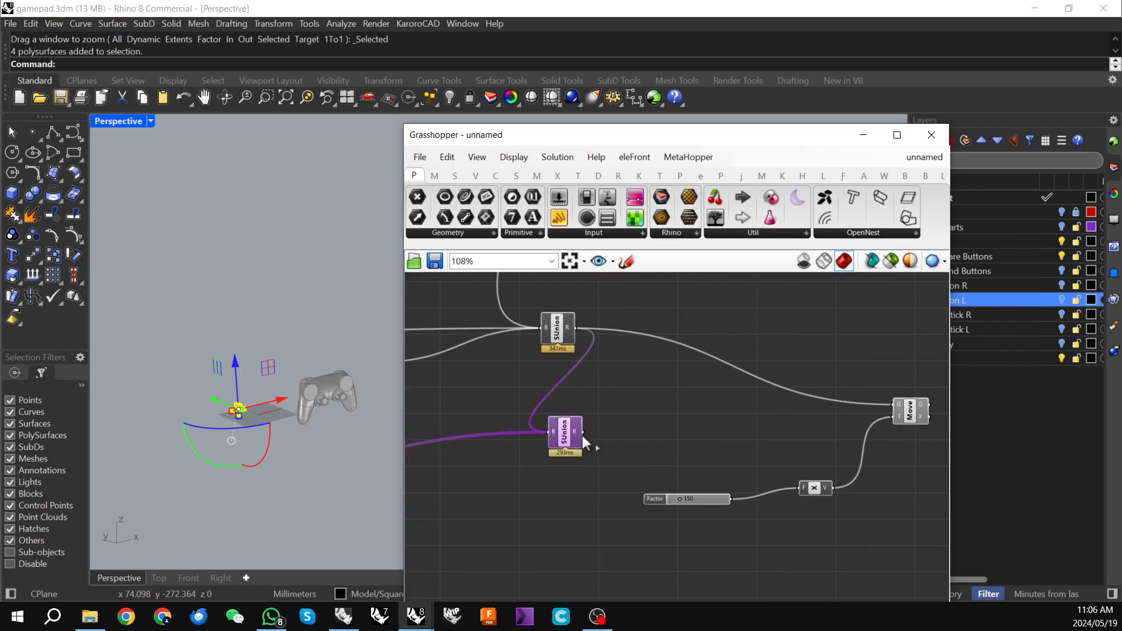
- Replace the Move component's geometry input with the new Solid Union's result and shift that union closer to Move
left_click_drag(583, 431, 895, 404)
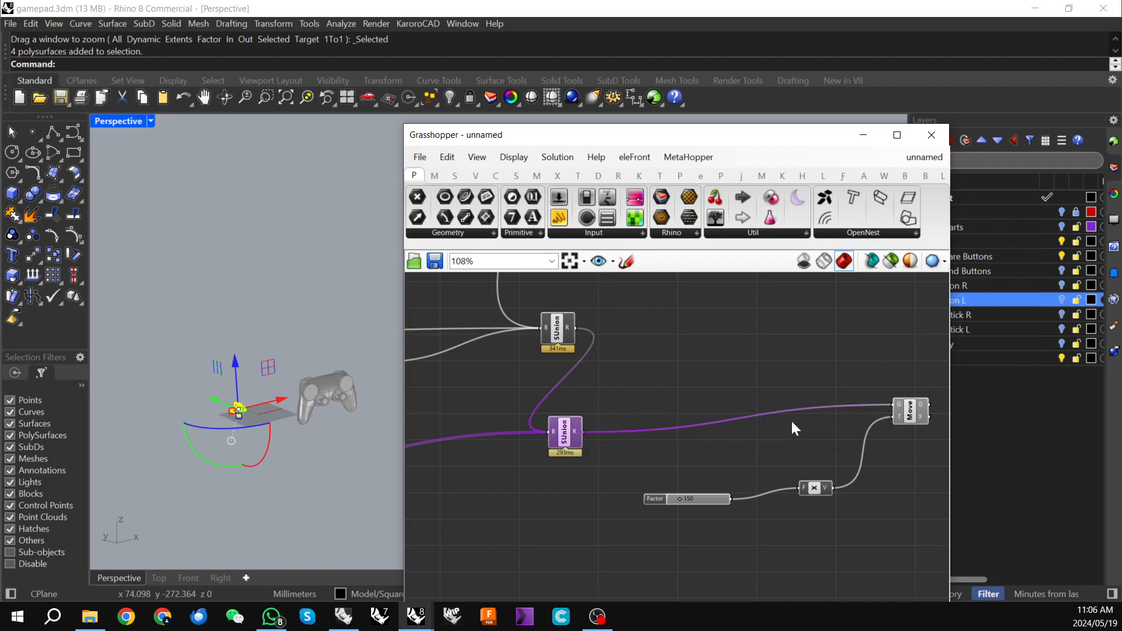
left_click_drag(562, 431, 666, 426)
right_click_drag(553, 421, 653, 399)
- Examine how the square buttons merge with their round mount on the moved gamepad, and compare with the source buttons
scroll(338, 386, "up", 5)
left_click_drag(495, 138, 697, 105)
scroll(299, 395, "up", 8)
scroll(297, 398, "up", 5)
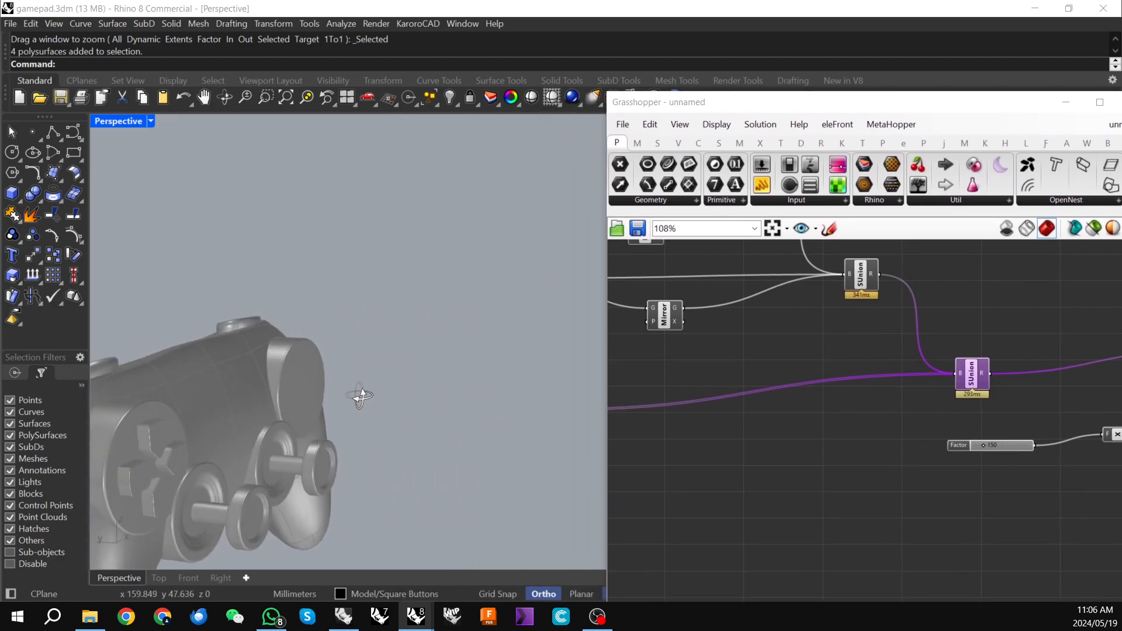
scroll(293, 395, "down", 8)
scroll(313, 419, "up", 8)
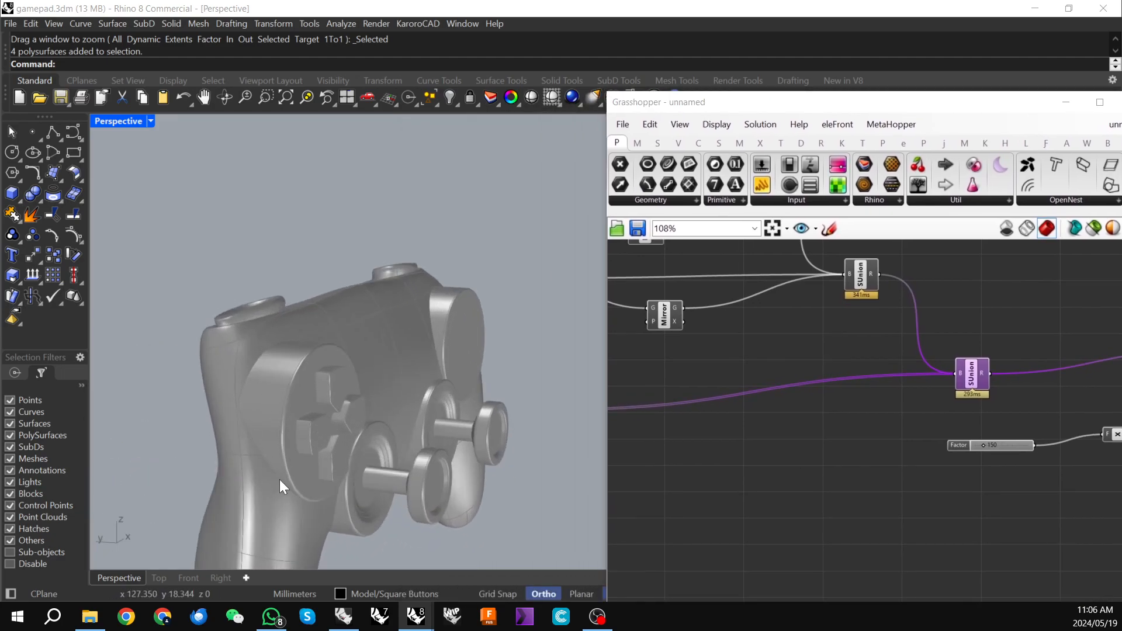
scroll(325, 423, "down", 6)
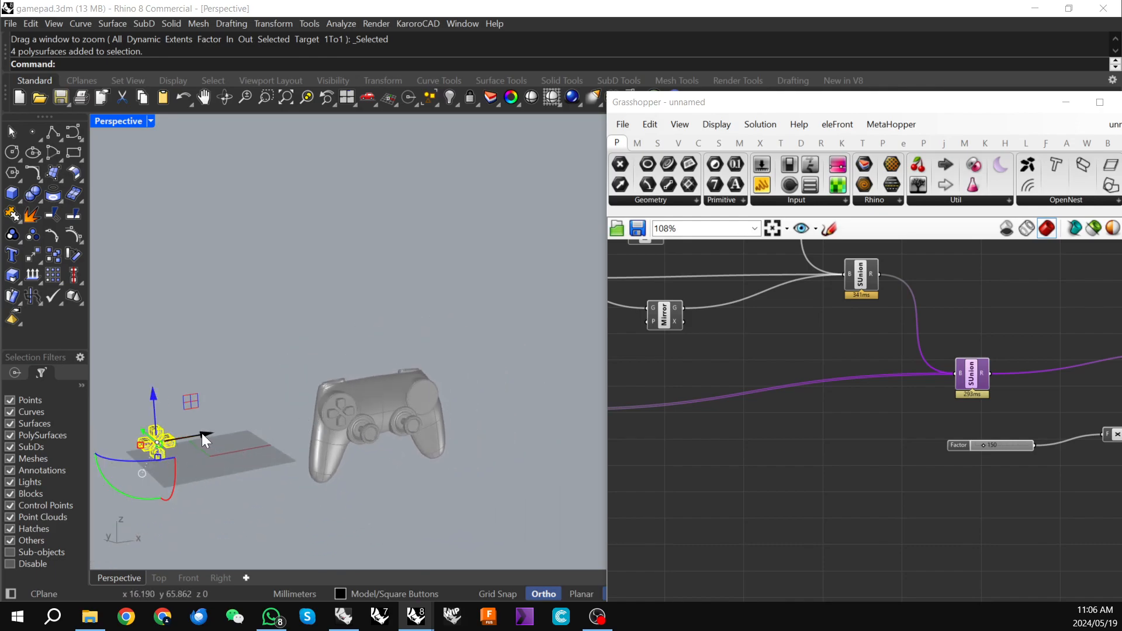
scroll(579, 441, "down", 4)
scroll(377, 430, "up", 5)
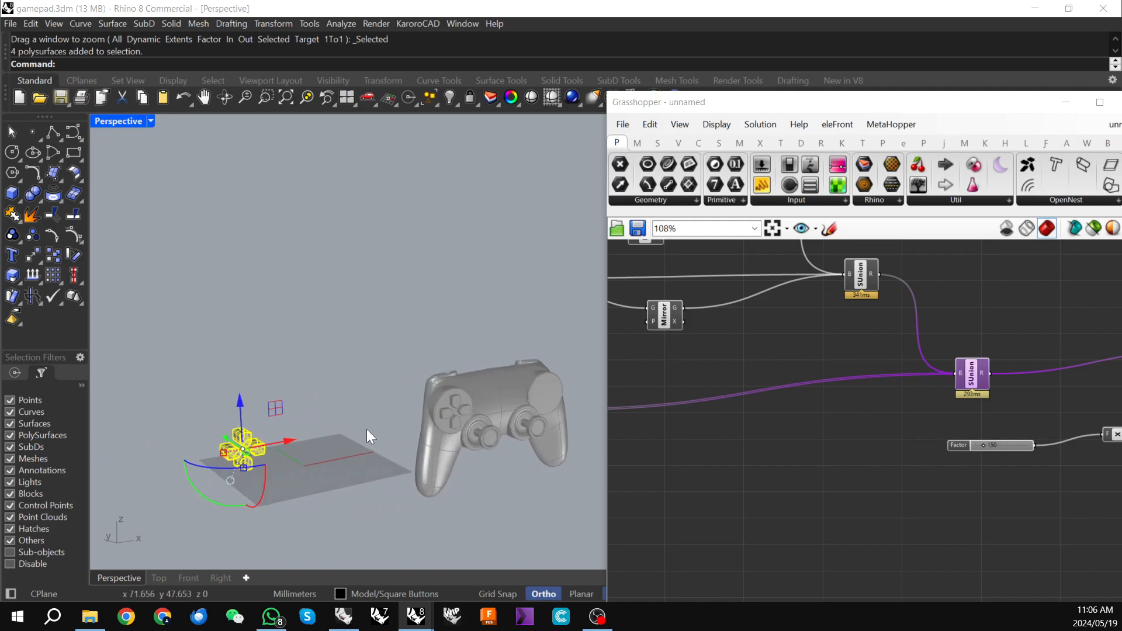
scroll(345, 432, "up", 4)
- Try shifting the four square source buttons with the gumball to test the definition's update, and undo the move
left_click_drag(206, 443, 216, 447)
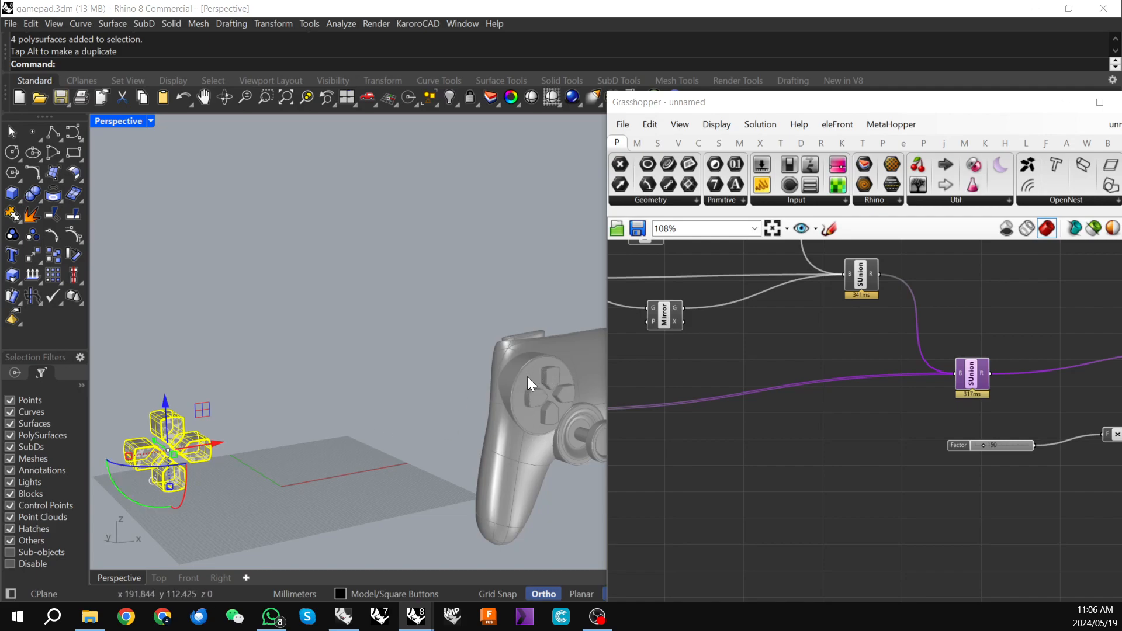
left_click(182, 98)
scroll(254, 368, "down", 6)
scroll(365, 371, "up", 3)
right_click_drag(442, 390, 431, 388)
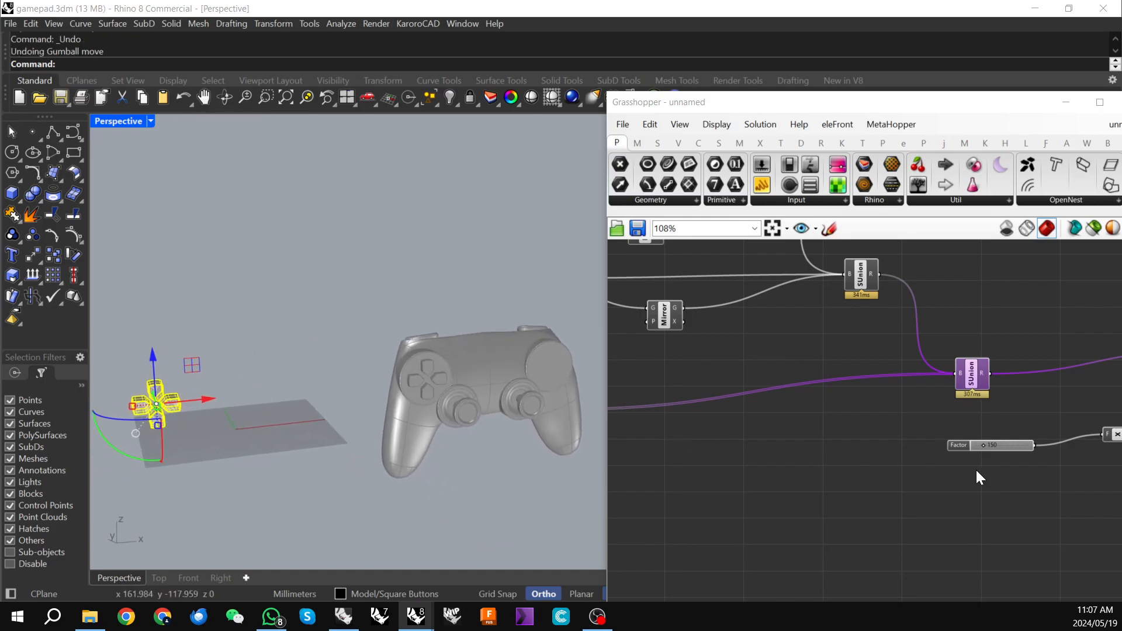
- Nudge the Squ buttons parameter upward and switch the visible button layer from Square Buttons to Round Buttons
scroll(894, 445, "down", 3)
left_click_drag(629, 404, 629, 388)
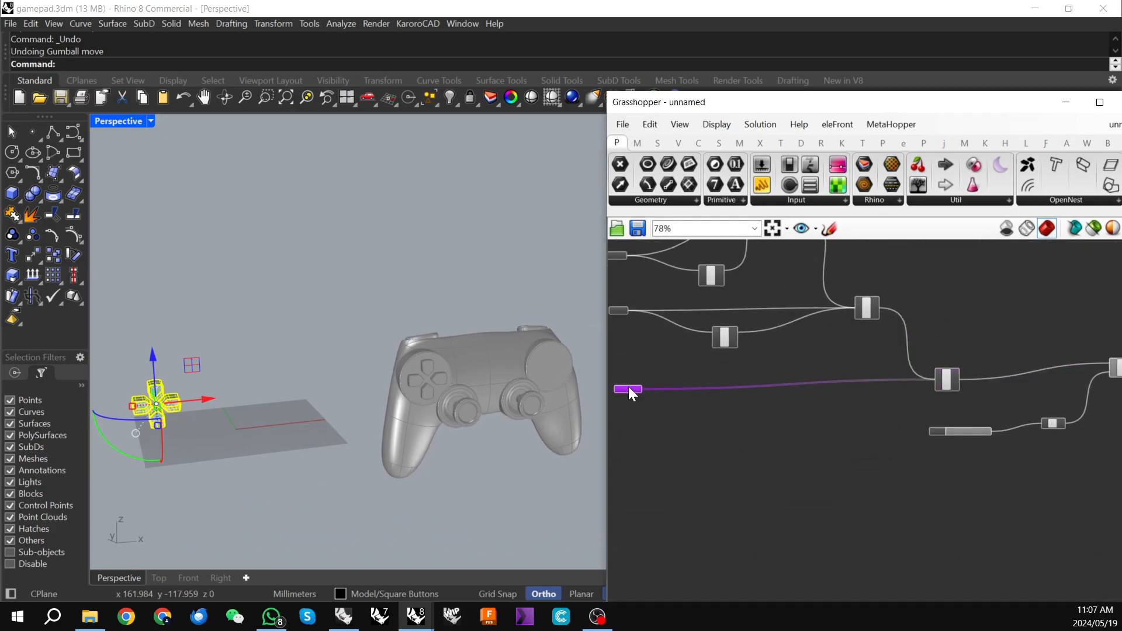
scroll(760, 415, "down", 2)
left_click_drag(837, 109, 370, 99)
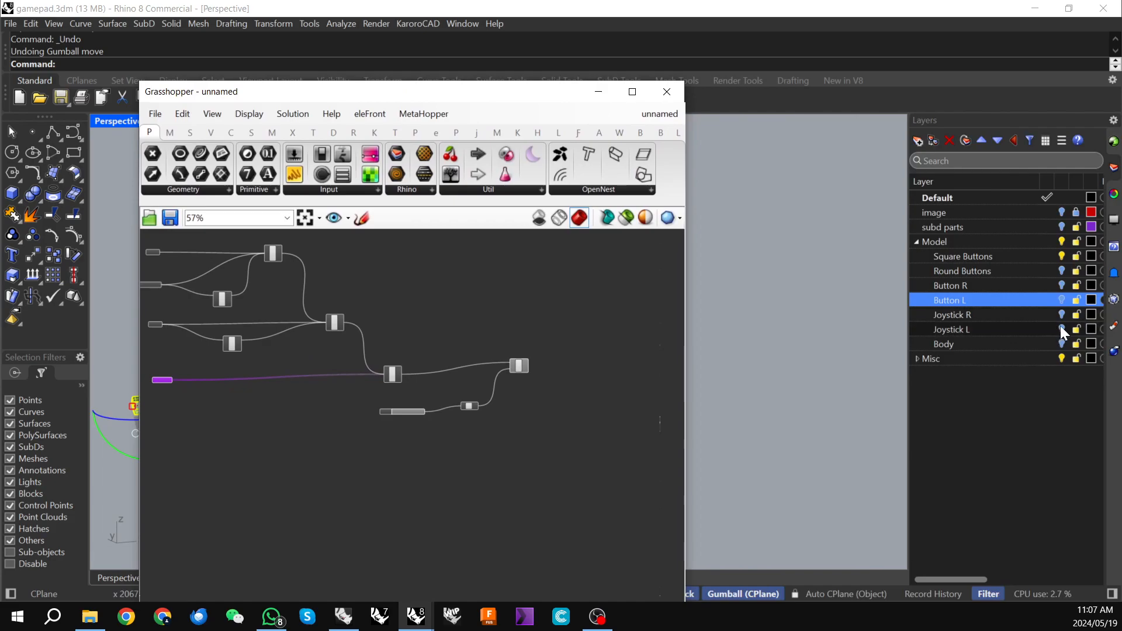
left_click(1062, 255)
left_click(1062, 270)
left_click_drag(262, 95, 779, 111)
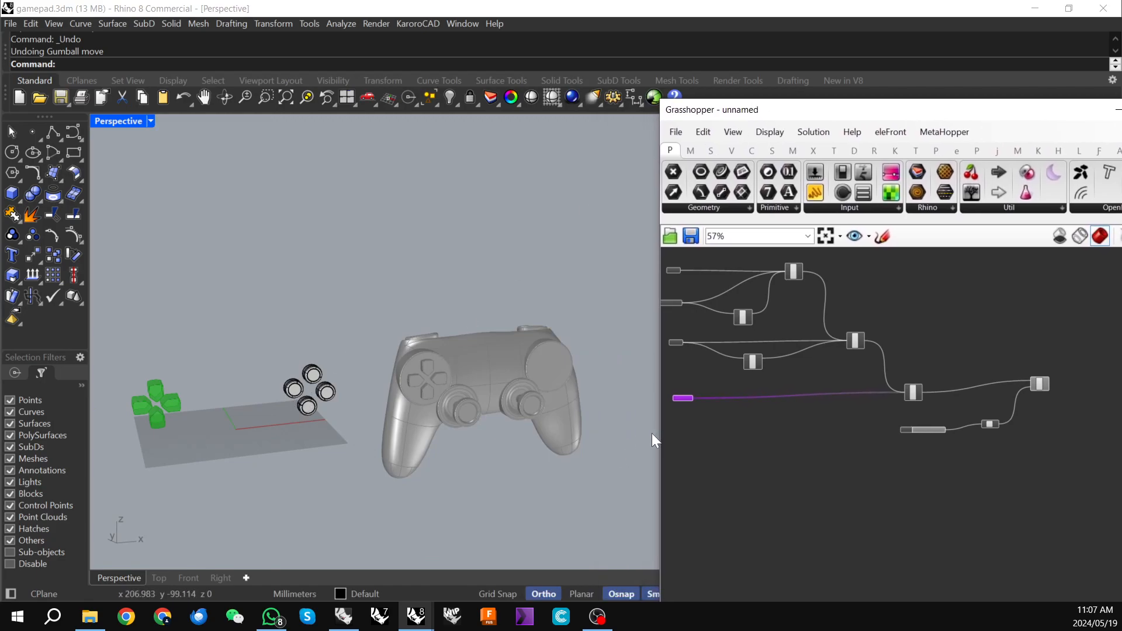
- Add a Geometry parameter below Squ buttons and name it "Rnd Buttons"
scroll(731, 440, "up", 3)
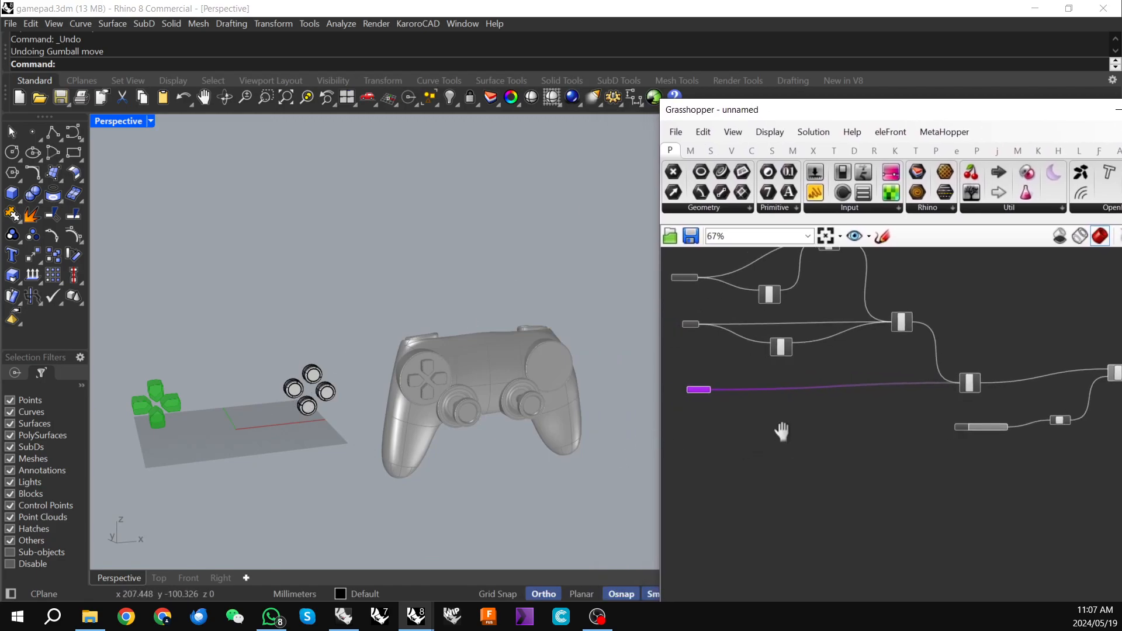
scroll(730, 433, "up", 2)
left_click(722, 420)
double_click(724, 426)
type("geo")
key("Return")
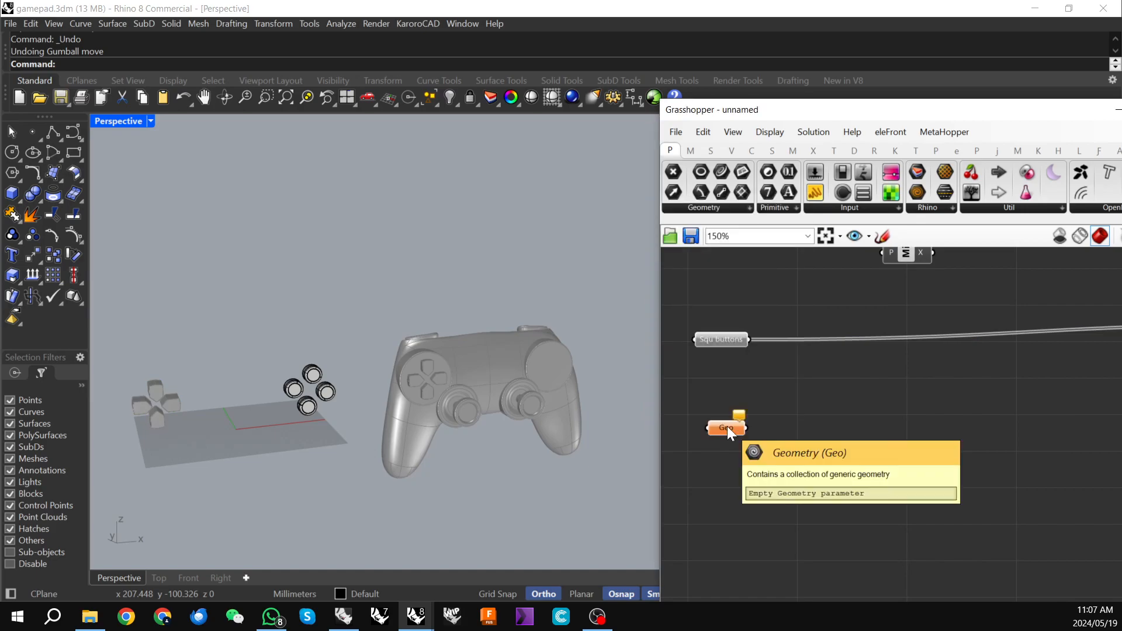
right_click(727, 426)
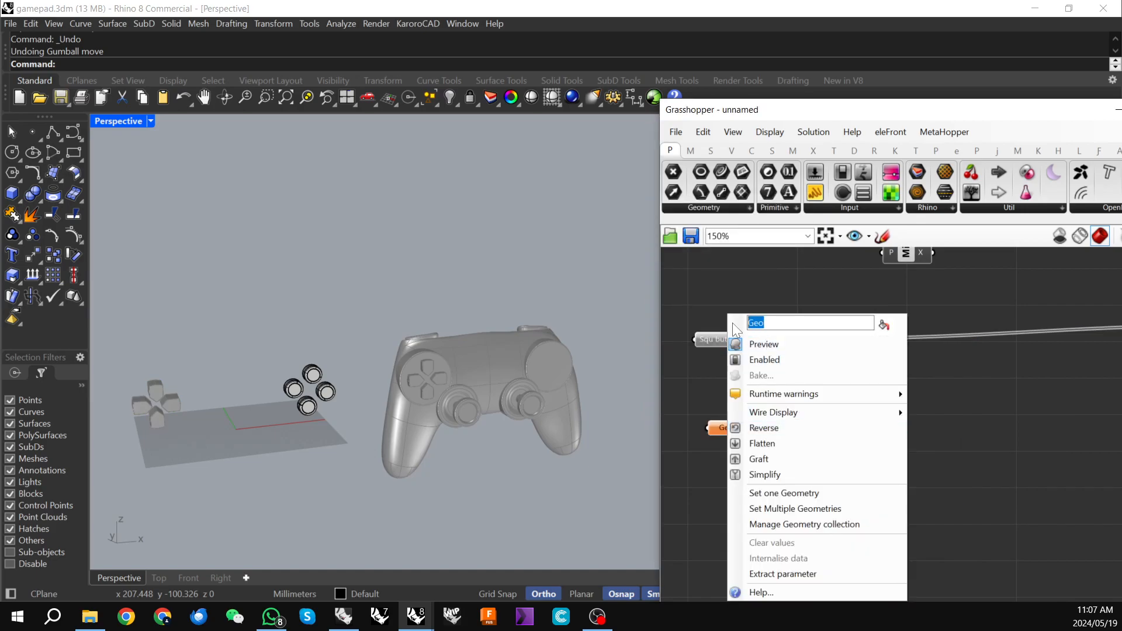
type("Rnd Buttons")
- Assign the four round button polysurfaces to the Rnd Buttons parameter as multiple geometries
left_click_drag(242, 332, 345, 428)
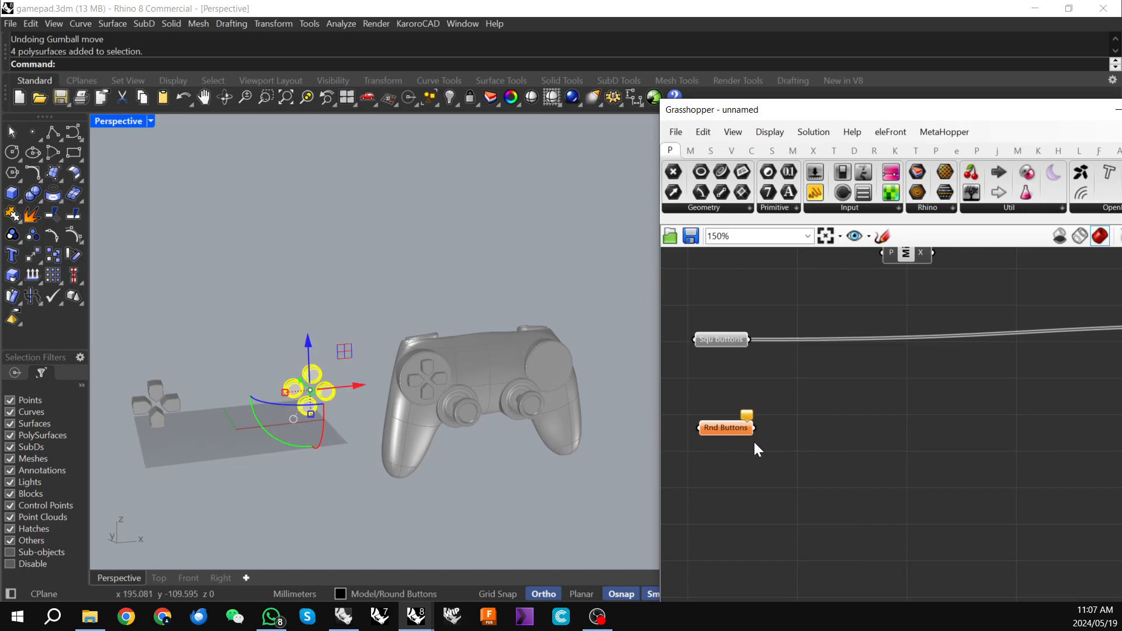
right_click(714, 426)
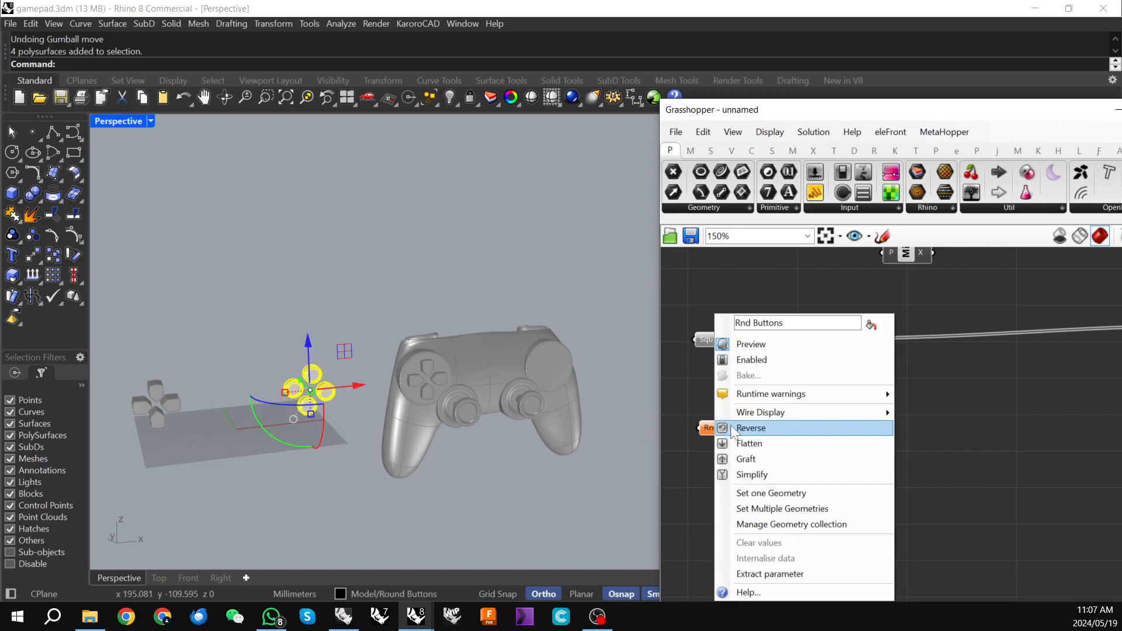
left_click(785, 508)
- Connect Rnd Buttons as an additional input of the last Solid Union and inspect the union's result output
scroll(771, 482, "down", 4)
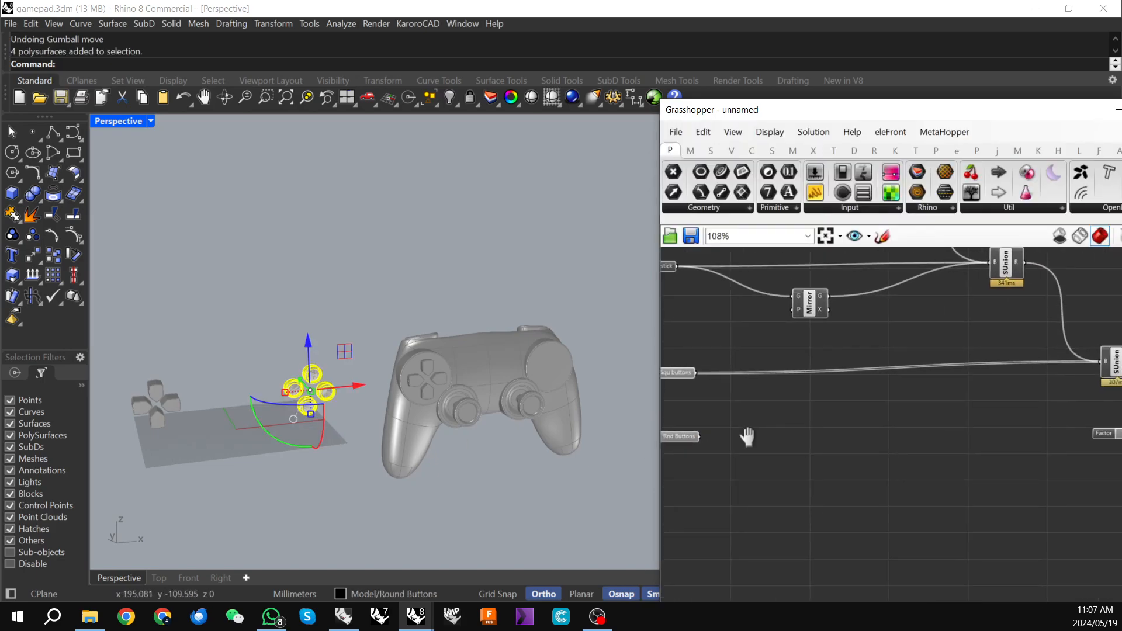
right_click_drag(898, 442, 859, 408)
right_click_drag(994, 395, 941, 352)
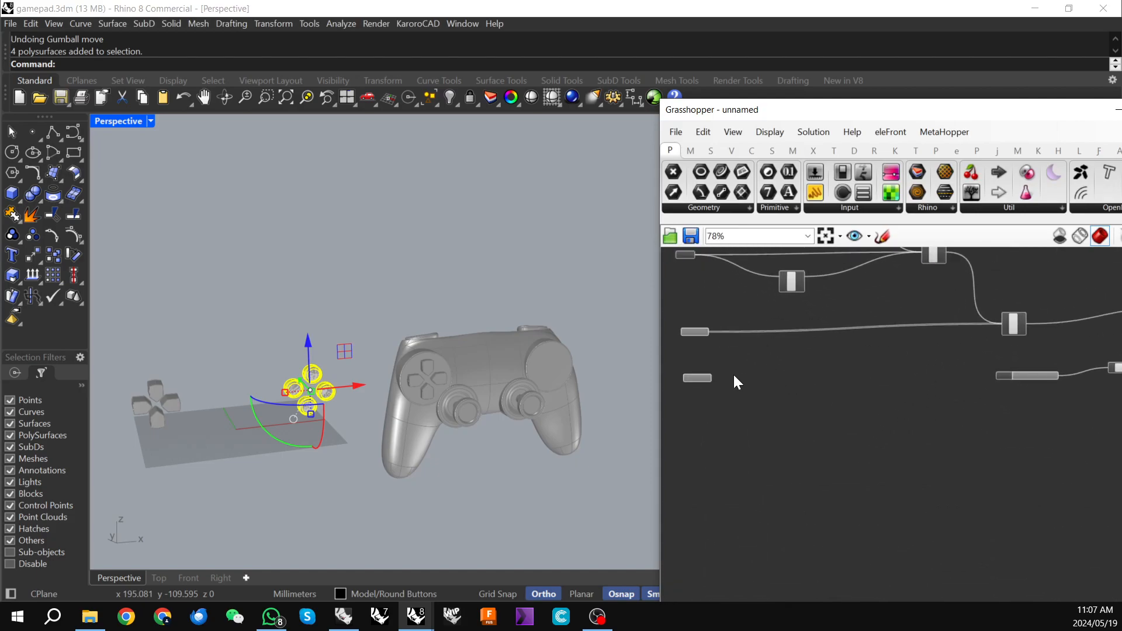
left_click_drag(713, 377, 998, 328)
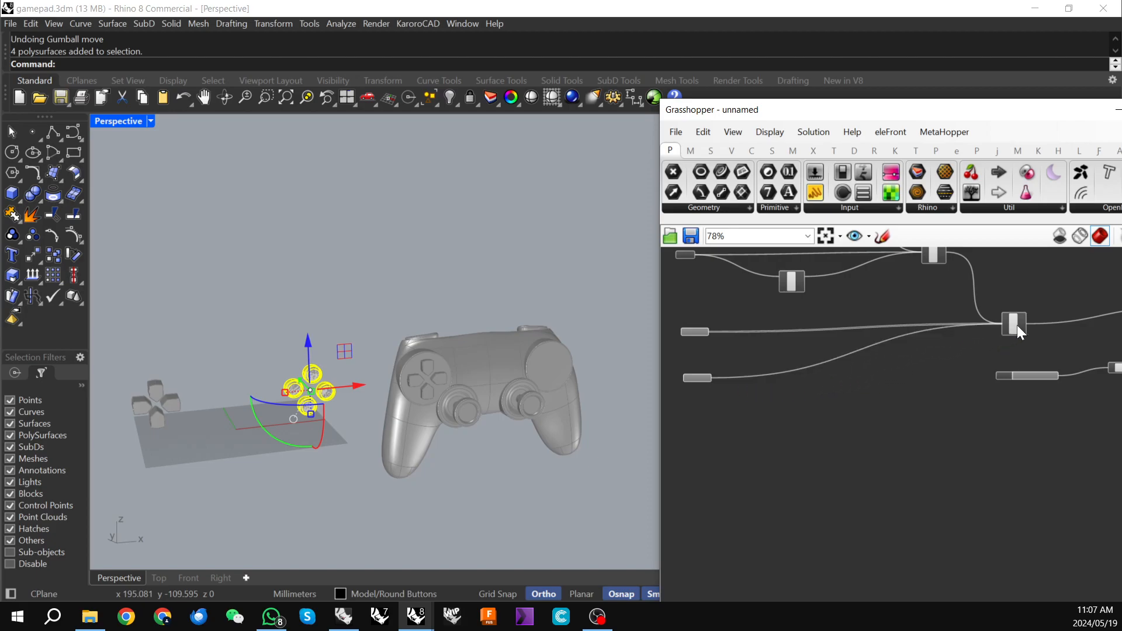
left_click(1014, 323)
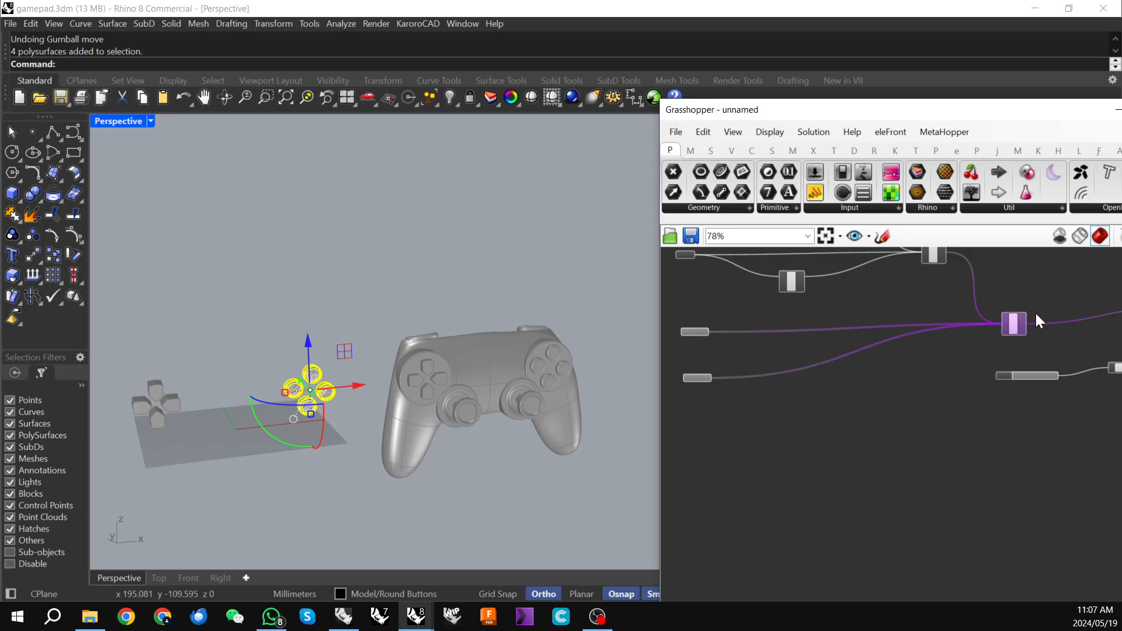
scroll(1011, 325, "up", 5)
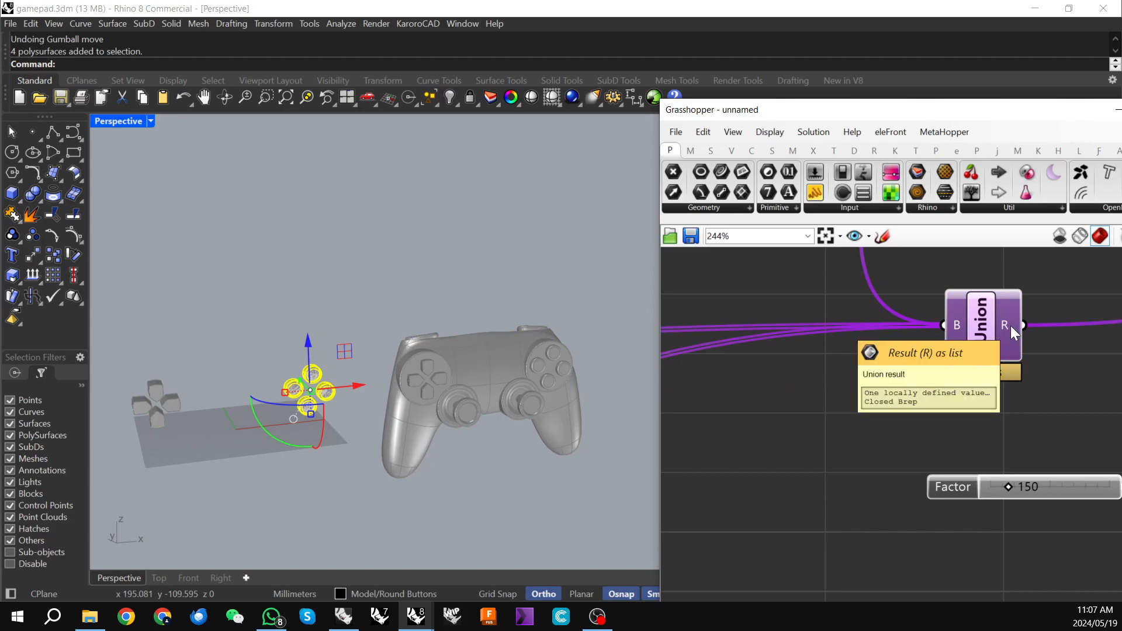
scroll(825, 429, "down", 6)
- Hide the Round Buttons layer
right_click_drag(809, 408, 815, 404)
left_click(802, 443)
left_click_drag(905, 116, 562, 314)
left_click(1060, 270)
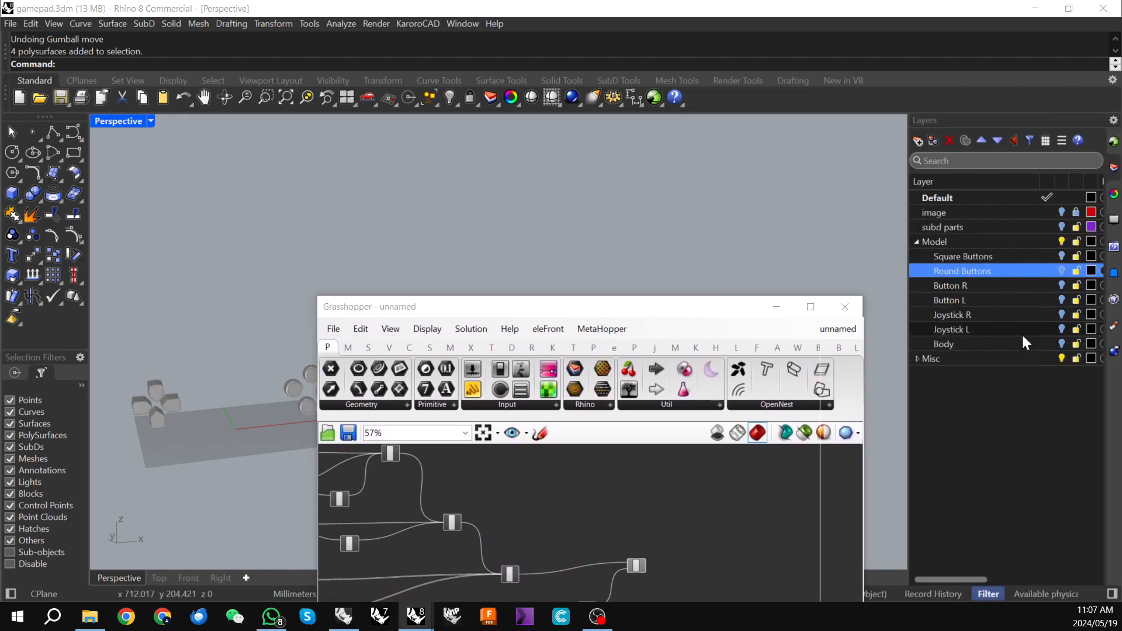
left_click_drag(516, 314, 614, 160)
- Turn off the preview of every component upstream of Move, leaving only the Move component previewed
scroll(672, 351, "down", 3)
left_click_drag(475, 326, 756, 528)
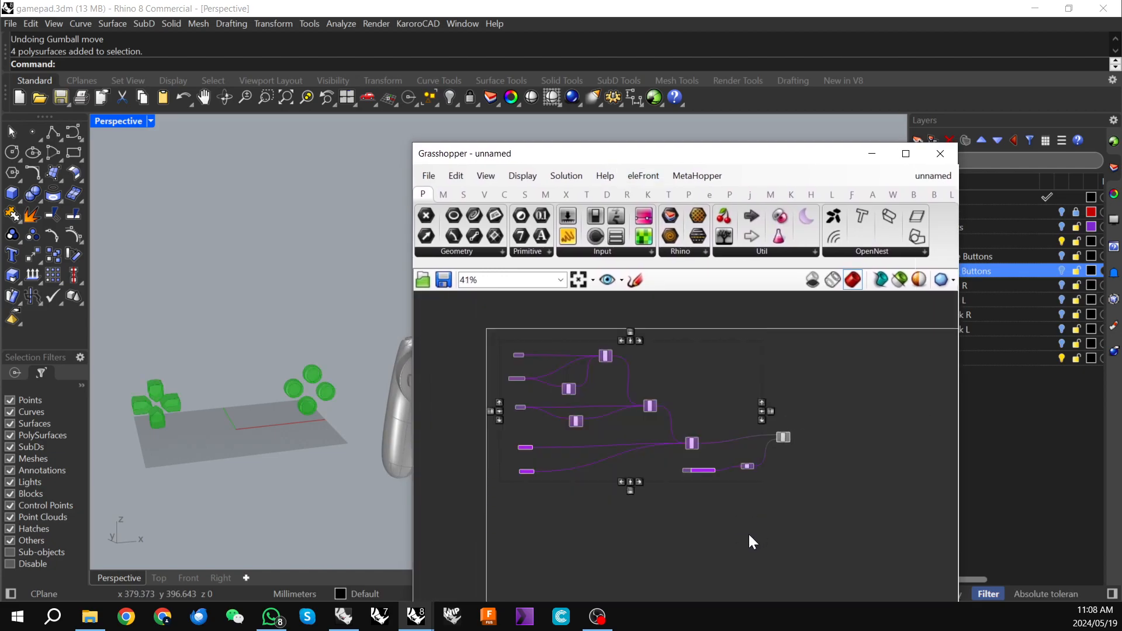
right_click(748, 531)
left_click(808, 409)
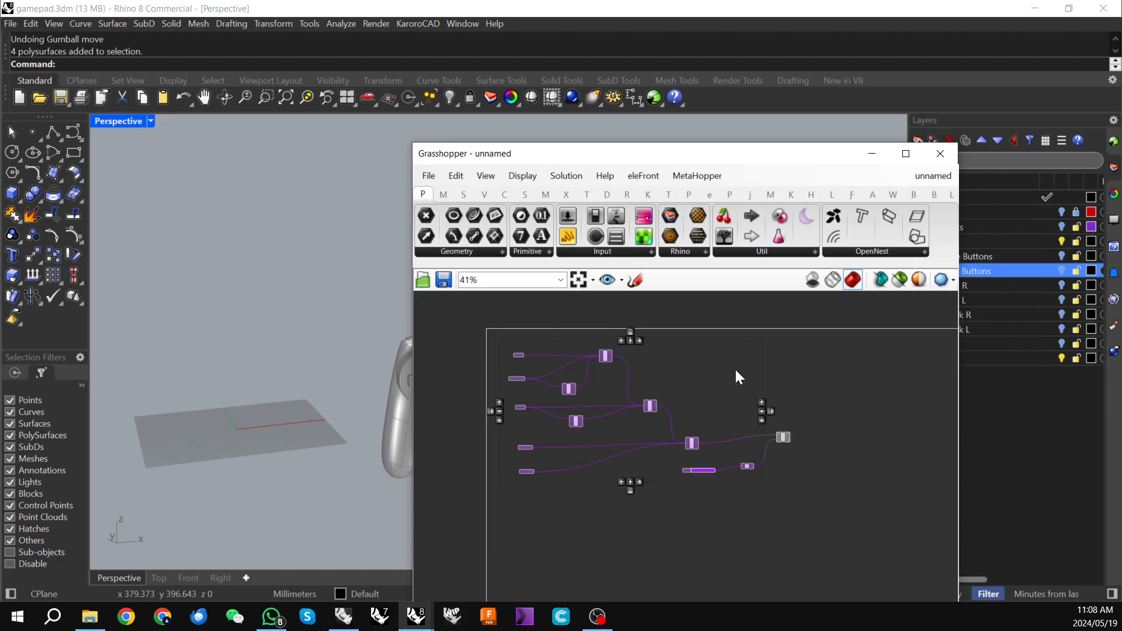
left_click(834, 420)
- Examine the complete unioned gamepad with its joysticks and both button groups from several distances and angles
left_click_drag(709, 162, 820, 525)
scroll(465, 382, "down", 1)
scroll(477, 394, "up", 4)
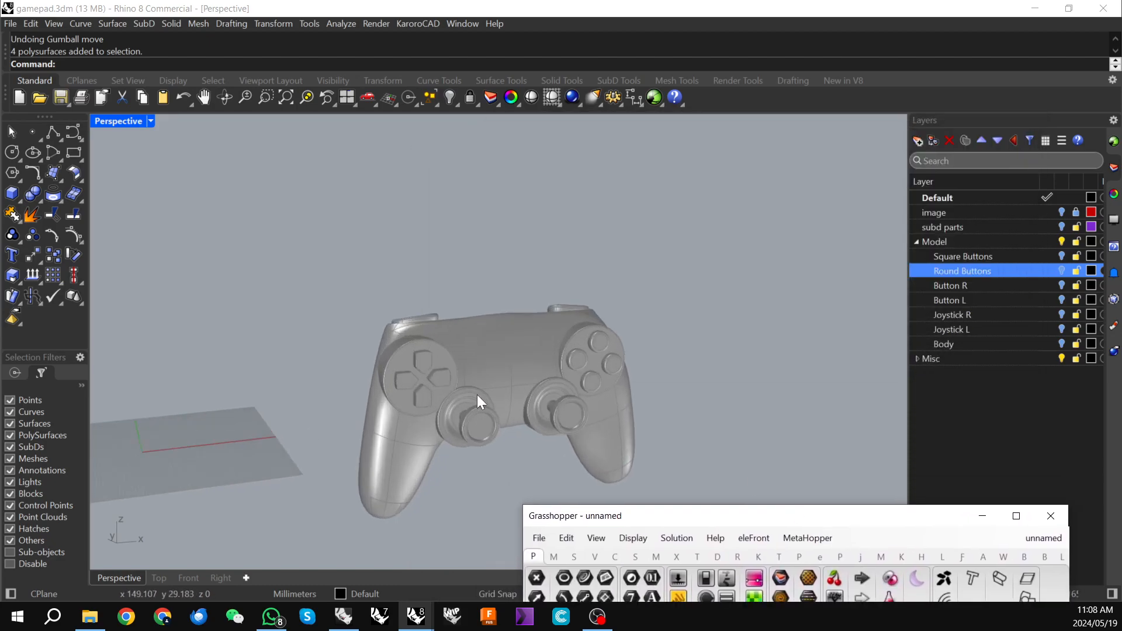
scroll(406, 300, "down", 4)
scroll(404, 354, "up", 5)
mouse_move(405, 360)
right_mouse_down()
mouse_move(423, 372)
mouse_move(381, 370)
mouse_move(421, 370)
mouse_move(386, 374)
mouse_move(403, 373)
right_mouse_up()
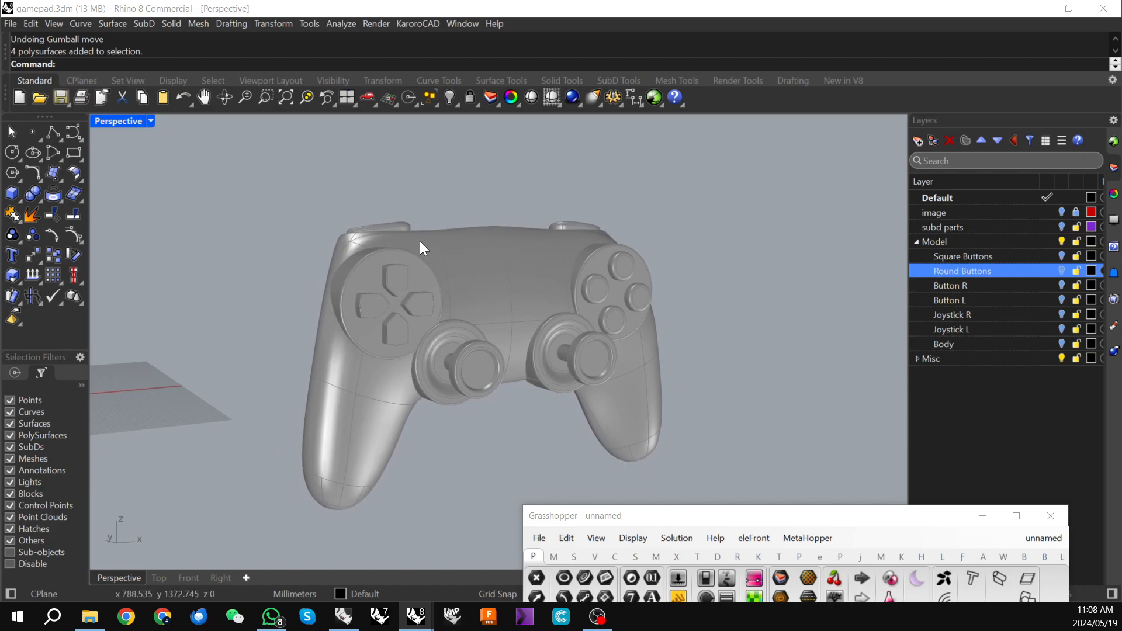
scroll(418, 242, "down", 3)
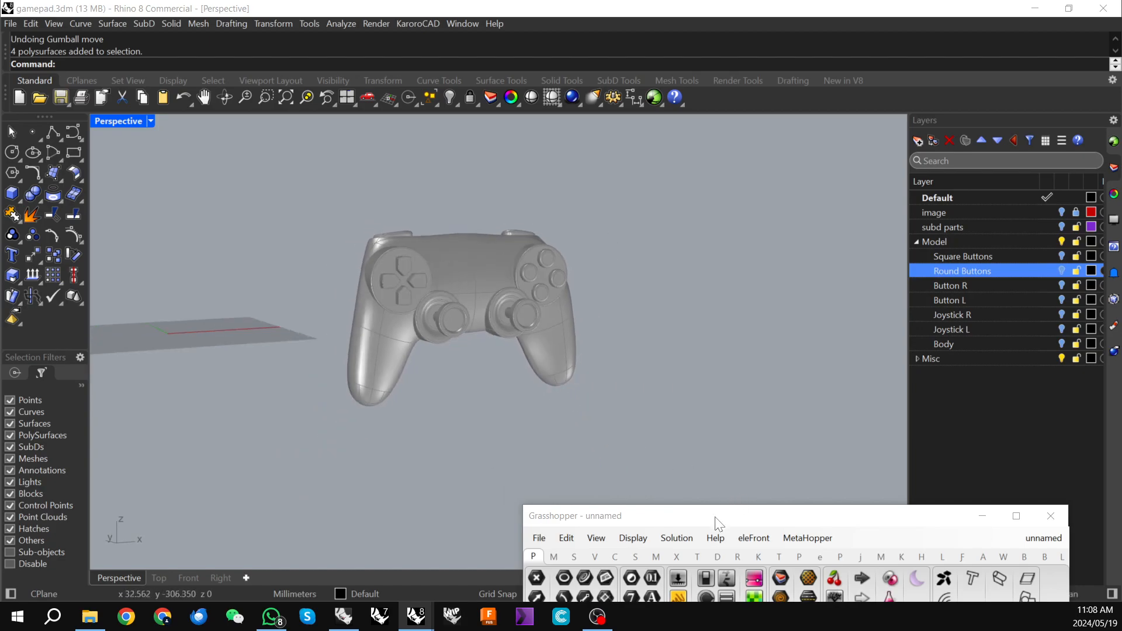
- Select the Move component and examine the highlighted gamepad geometry it outputs in the viewport
left_click_drag(716, 522, 744, 110)
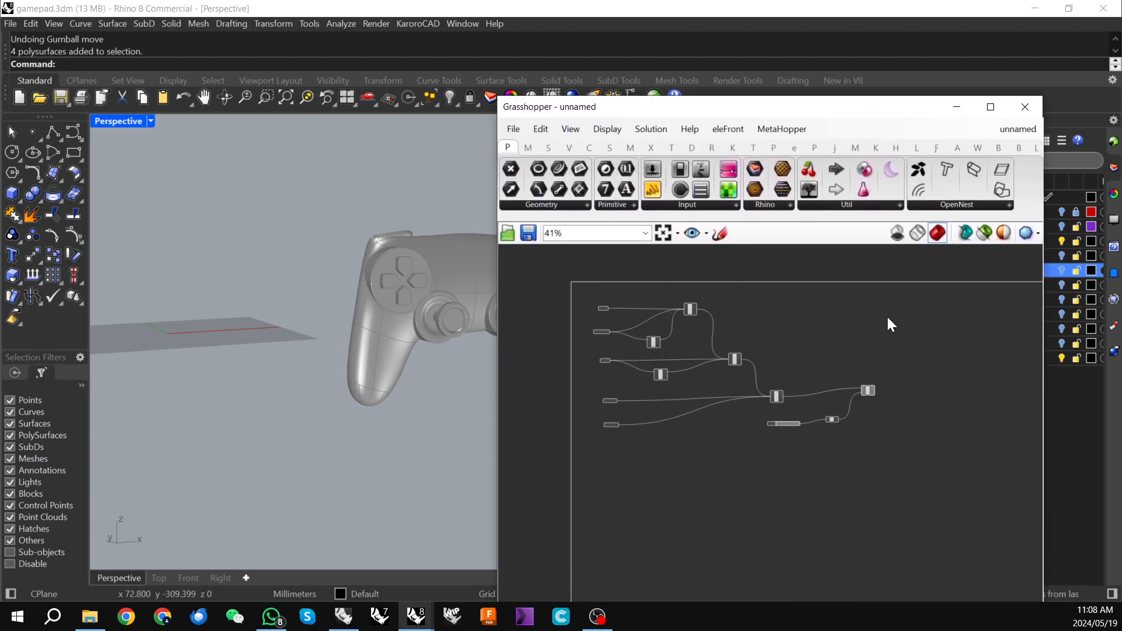
scroll(852, 441, "up", 4)
scroll(888, 303, "up", 2)
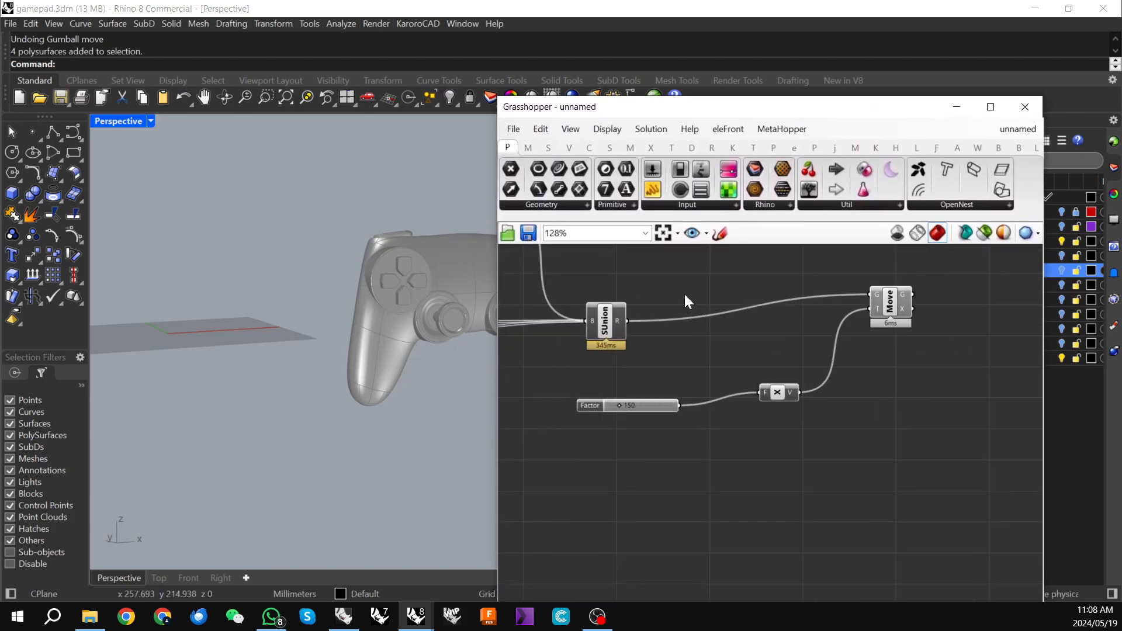
left_click(891, 305)
middle_click(890, 305)
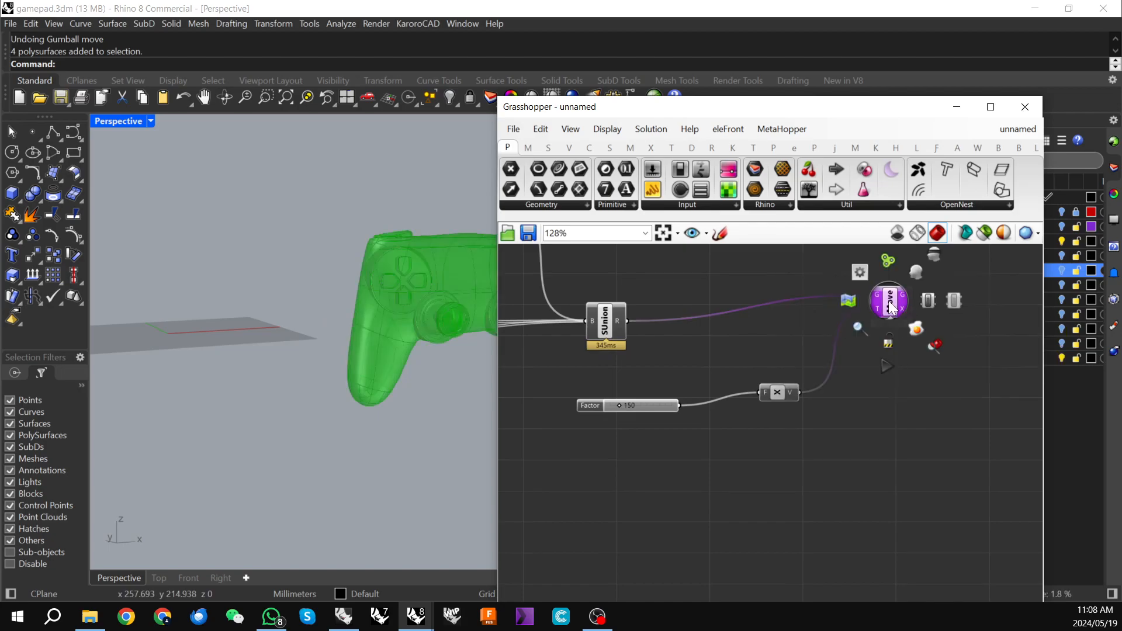
left_click(936, 347)
left_click_drag(678, 111, 703, 504)
scroll(368, 331, "down", 3)
scroll(377, 335, "up", 3)
mouse_move(390, 340)
right_mouse_down()
mouse_move(651, 333)
mouse_move(253, 351)
mouse_move(288, 308)
mouse_move(433, 388)
mouse_move(581, 384)
mouse_move(584, 299)
mouse_move(442, 347)
mouse_move(296, 343)
mouse_move(313, 308)
mouse_move(337, 357)
mouse_move(376, 351)
right_mouse_up()
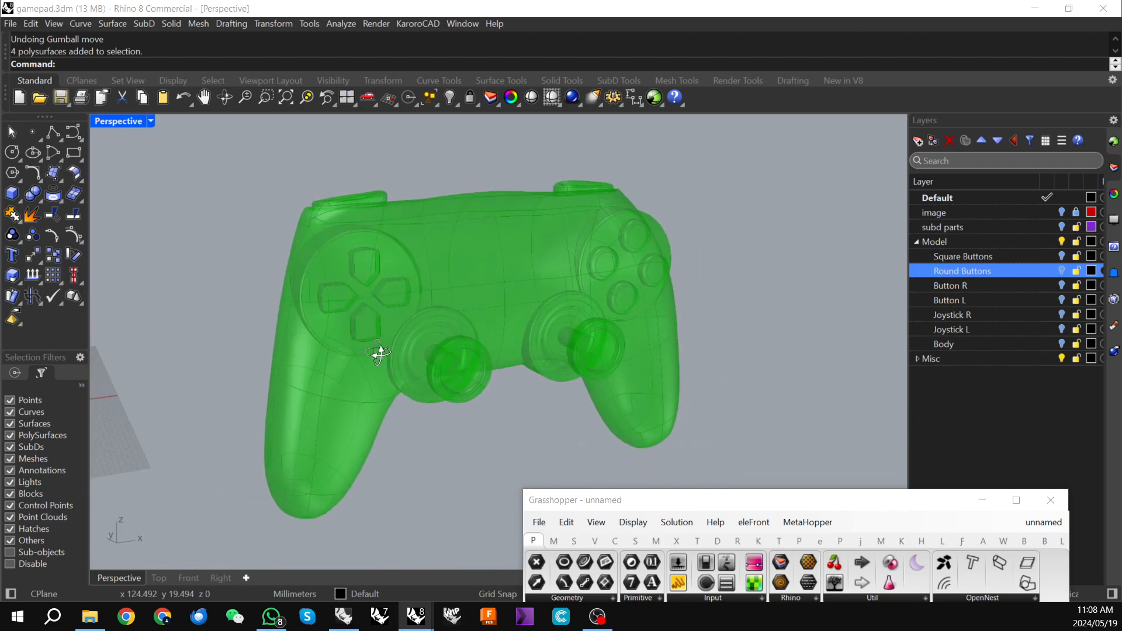
- Clear the Move component selection and inspect the unioned buttons and joysticks up close
left_click_drag(698, 500, 733, 503)
left_click(783, 386)
scroll(464, 324, "up", 4)
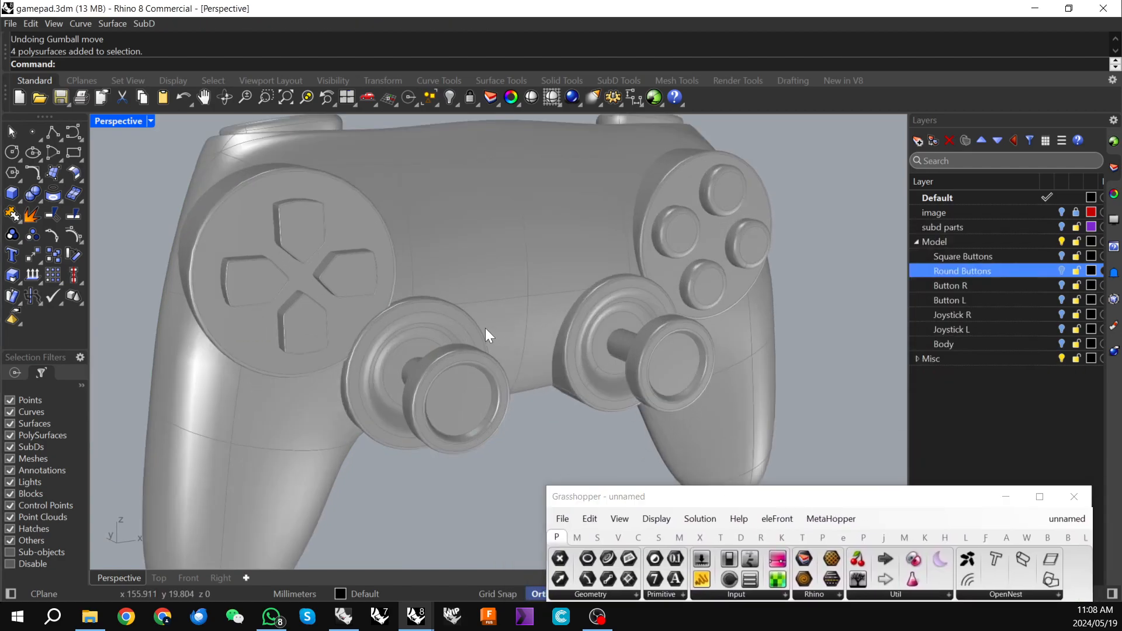
right_click_drag(487, 327, 459, 320)
scroll(601, 323, "down", 6)
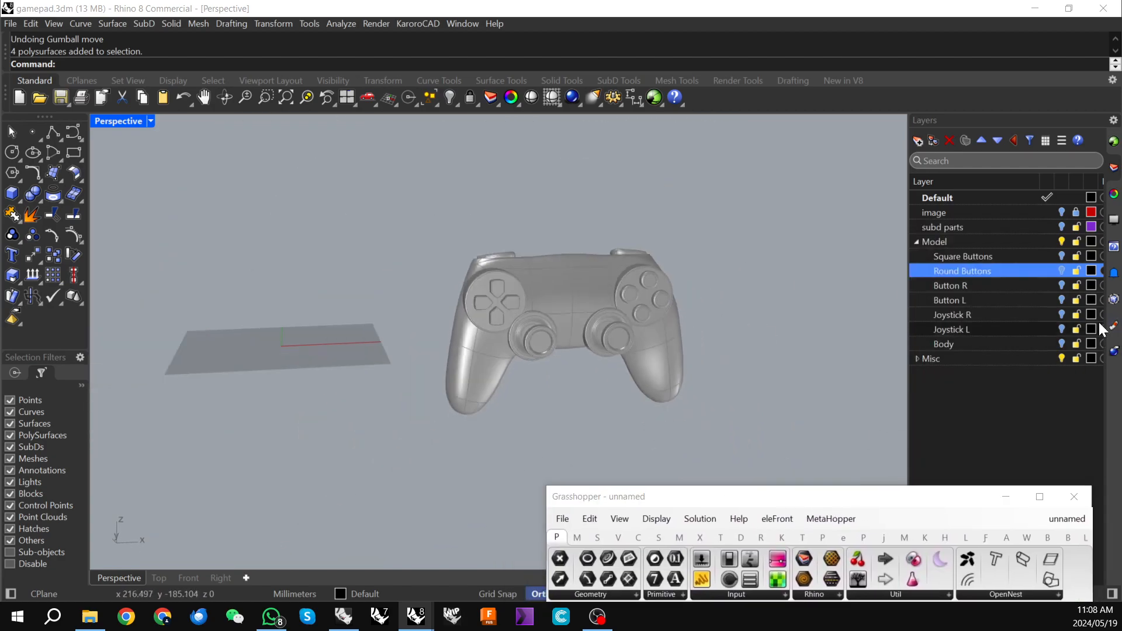
- Show the Joystick L layer and shift its solid slightly along X towards the middle of the gamepad
left_click(1062, 315)
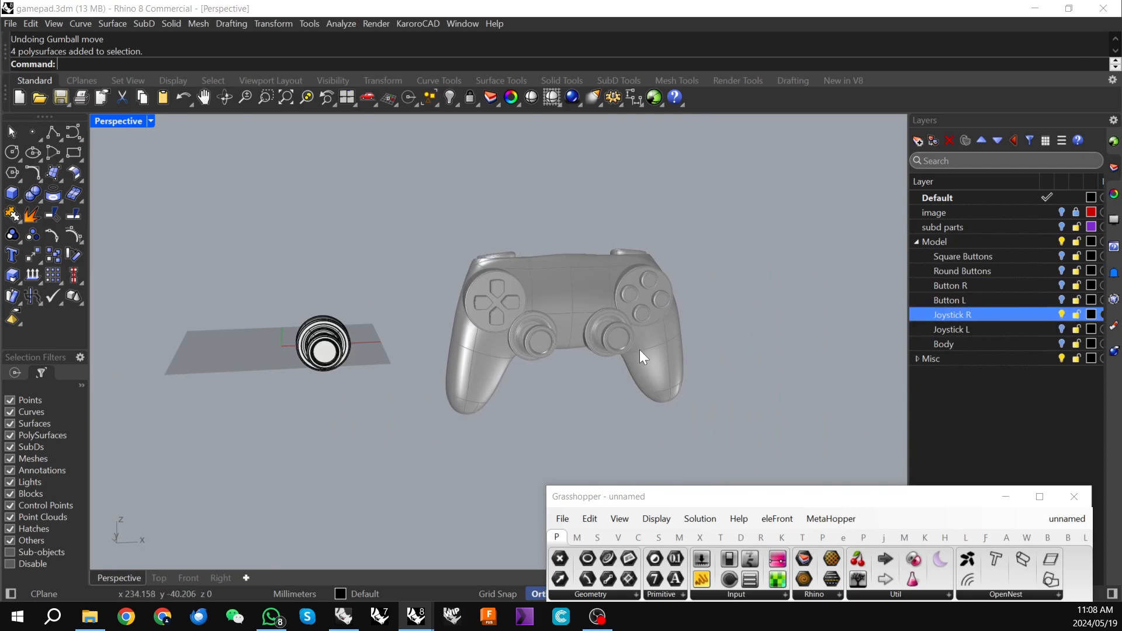
left_click(1062, 315)
left_click(1062, 329)
scroll(231, 351, "up", 4)
left_click(250, 346)
scroll(383, 333, "up", 2)
mouse_move(383, 333)
right_mouse_down()
mouse_move(393, 268)
mouse_move(391, 328)
right_mouse_up()
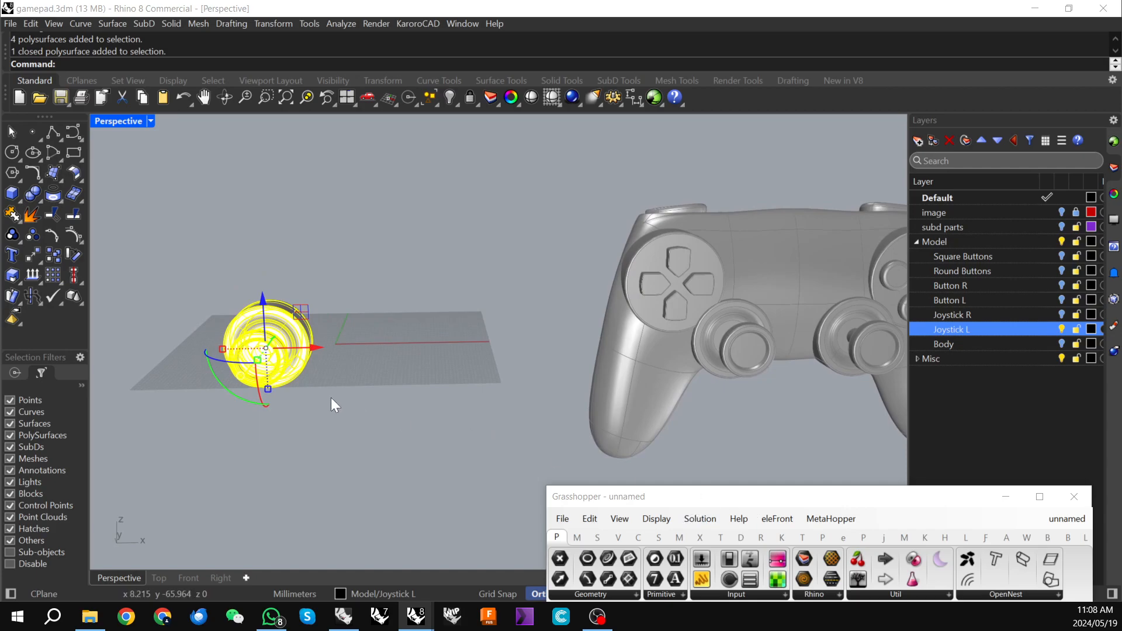
left_click_drag(318, 348, 333, 398)
scroll(784, 363, "up", 4)
right_click_drag(783, 364, 573, 315)
right_click_drag(332, 289, 527, 339)
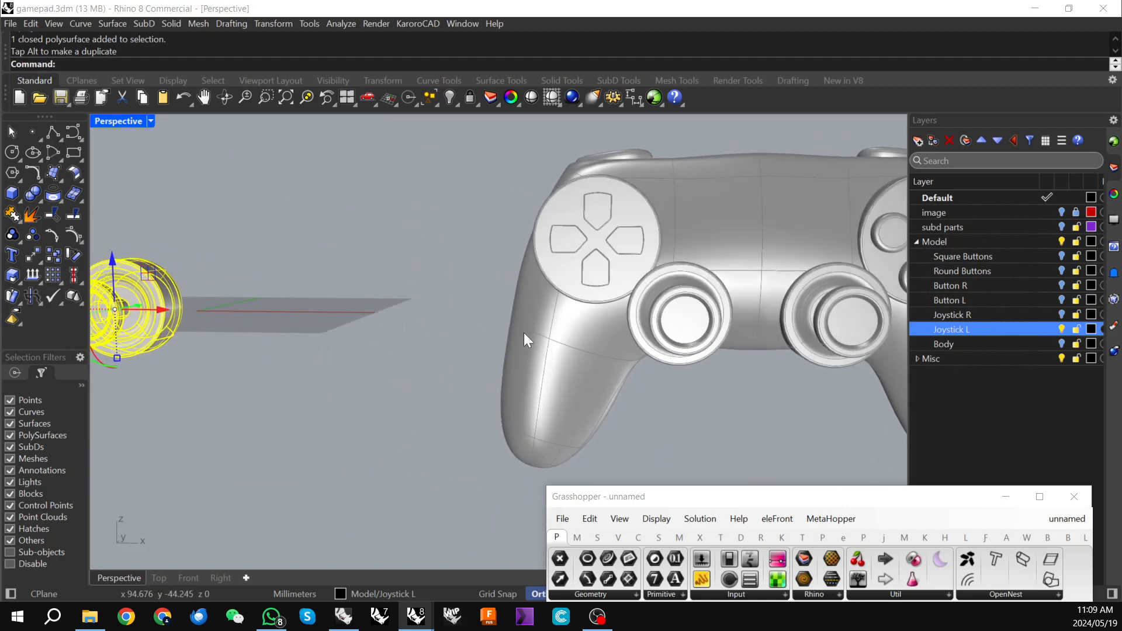
- Raise the left joystick solid slightly along Z and check the unioned gamepad from behind
scroll(356, 337, "down", 3)
scroll(251, 323, "up", 2)
right_click_drag(805, 339, 414, 361)
scroll(351, 335, "up", 3)
scroll(319, 338, "down", 4)
scroll(415, 361, "down", 3)
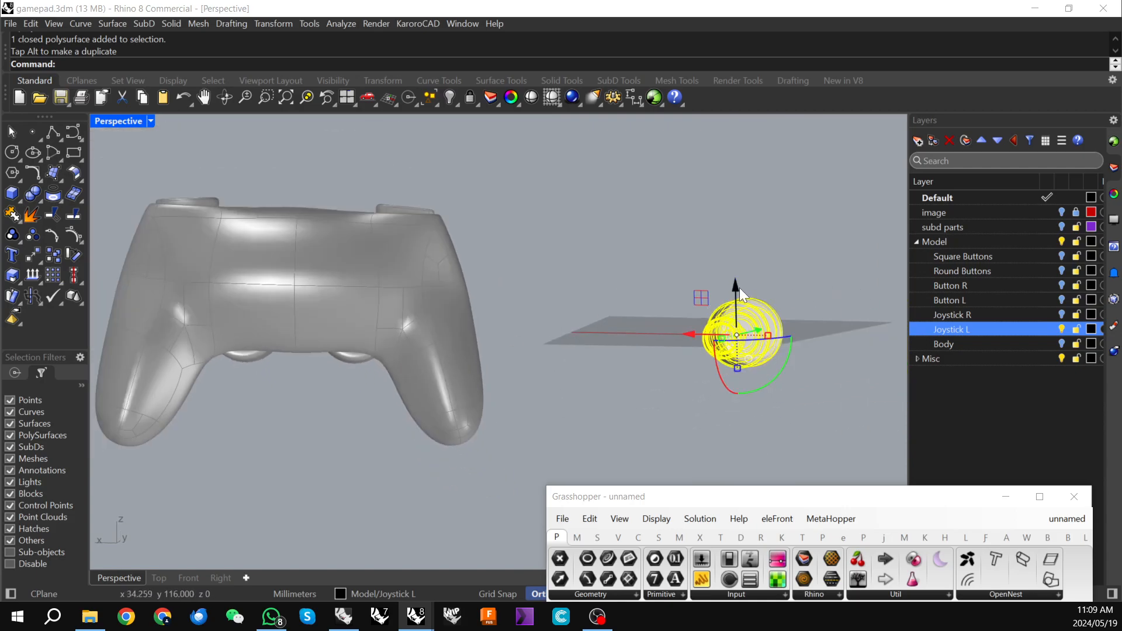
left_click_drag(736, 286, 738, 281)
scroll(354, 345, "up", 6)
right_click_drag(354, 339, 361, 280)
scroll(356, 354, "up", 6)
mouse_move(356, 354)
right_mouse_down()
mouse_move(358, 301)
mouse_move(355, 359)
right_mouse_up()
scroll(355, 359, "down", 6)
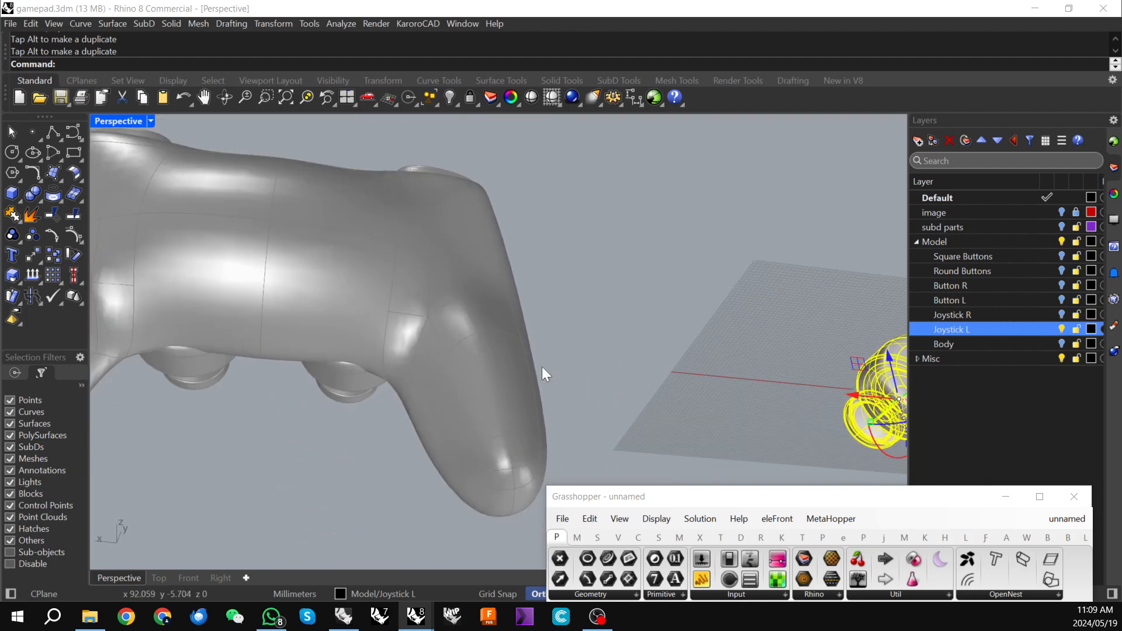
- Move the left joystick solid slightly along Y, deeper into the body, and inspect the updated gamepad from the front
scroll(508, 345, "down", 4)
left_click_drag(762, 333, 748, 347)
right_click_drag(369, 349, 546, 350)
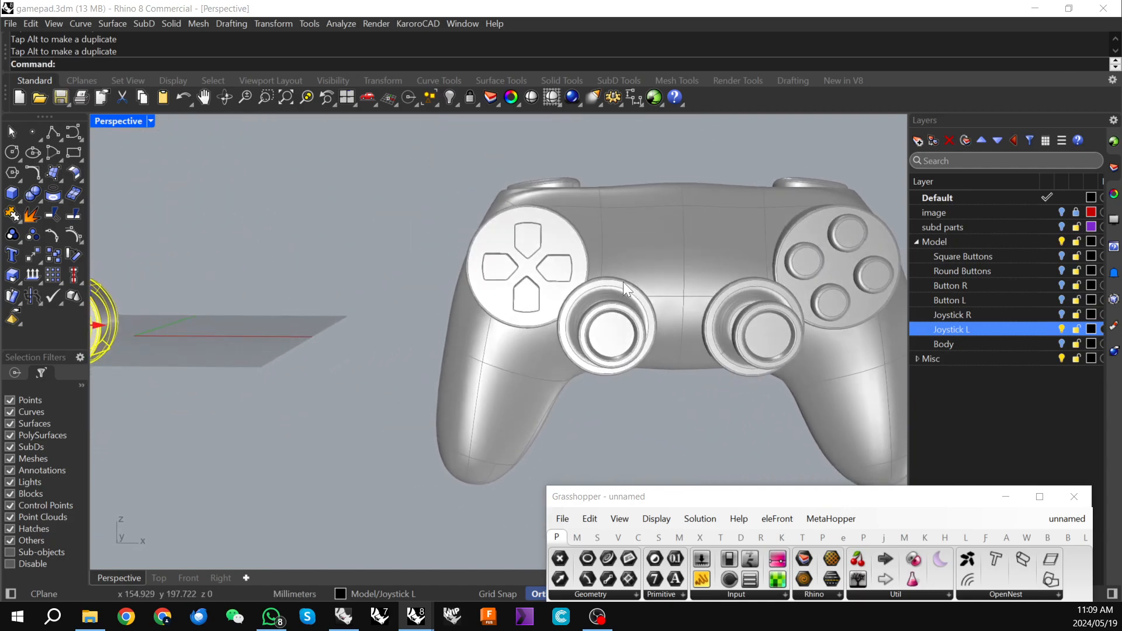
scroll(612, 279, "up", 5)
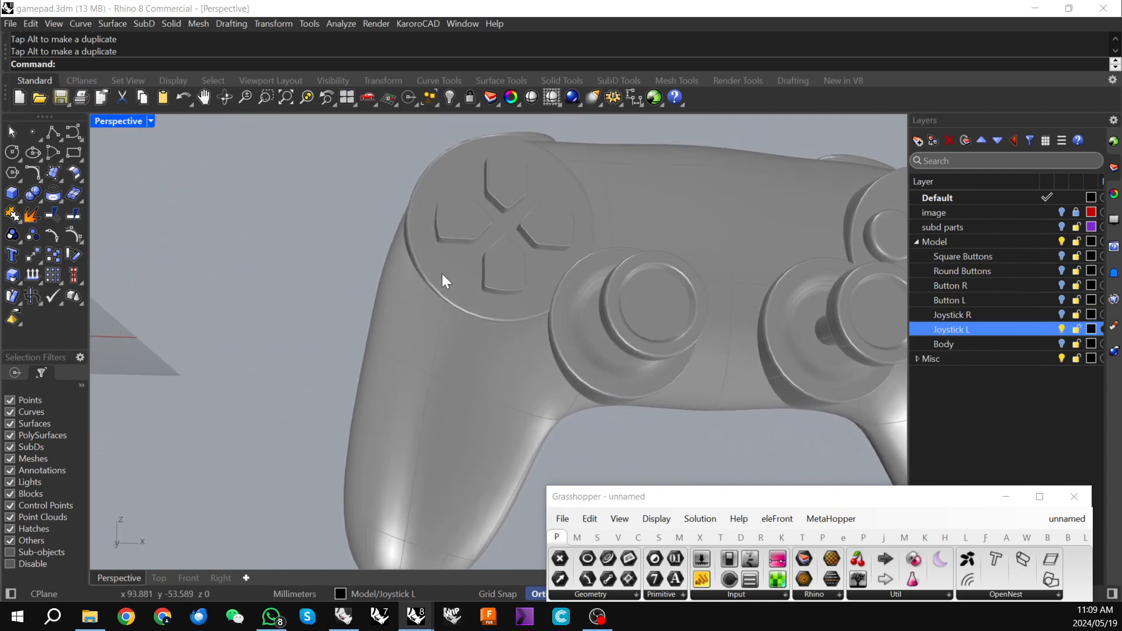
scroll(443, 282, "down", 5)
right_click_drag(443, 281, 539, 257)
scroll(553, 242, "up", 5)
scroll(428, 268, "down", 5)
right_click_drag(428, 268, 401, 359)
left_click(392, 366)
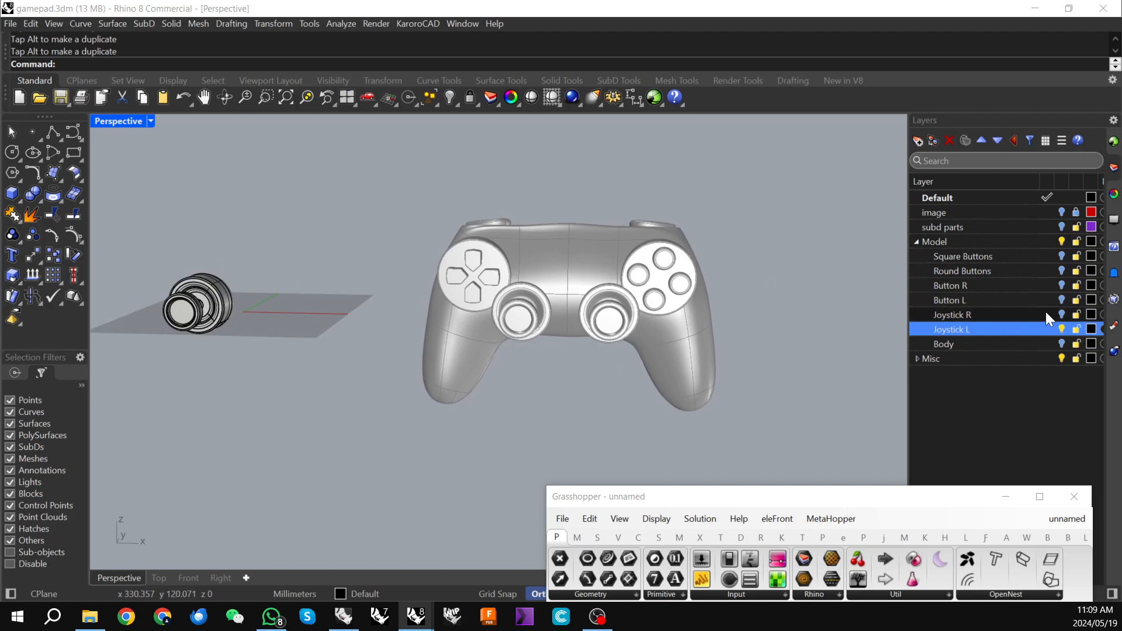
- Show the subd parts, Square Buttons and Round Buttons layers
left_click(1062, 227)
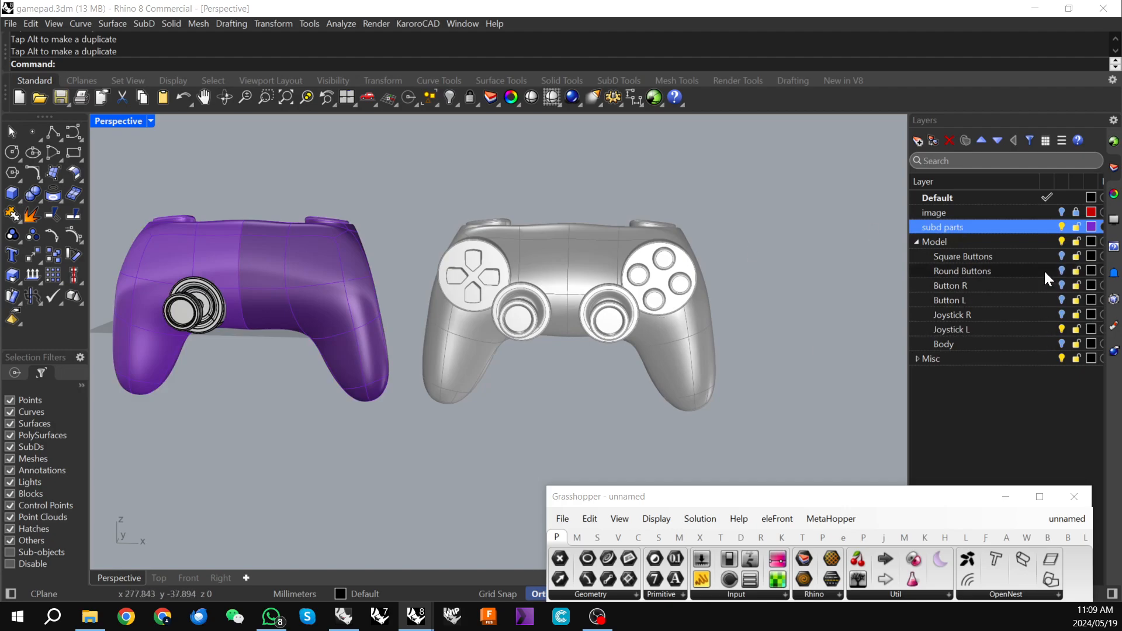
left_click(1061, 257)
left_click(1061, 271)
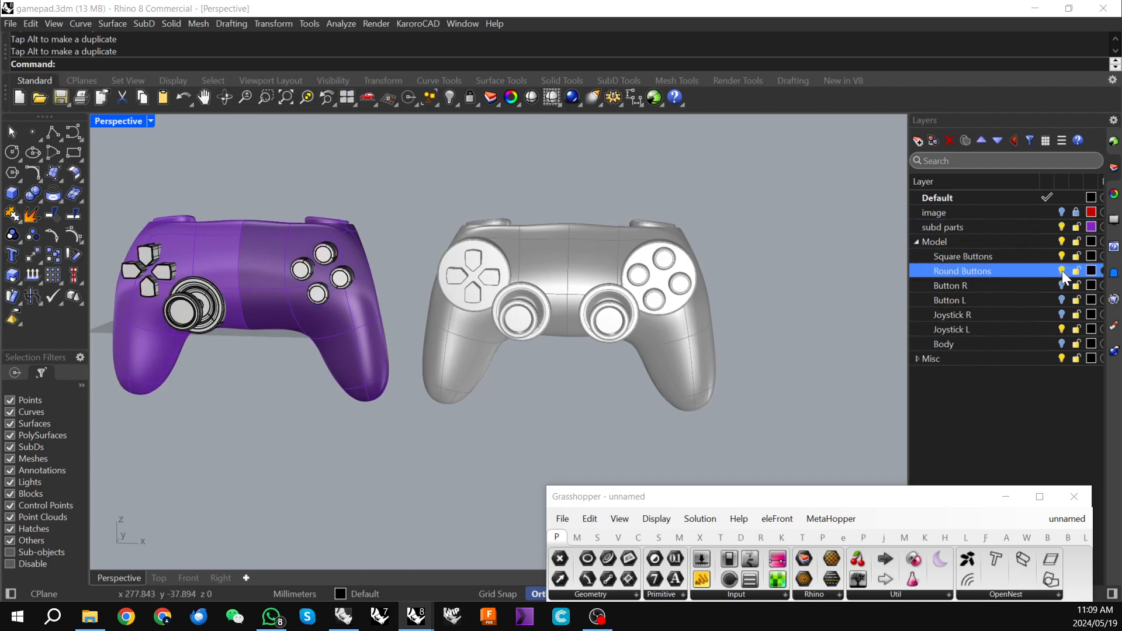
- Try to rotate the four round buttons around their common centre
right_click_drag(306, 269, 320, 261)
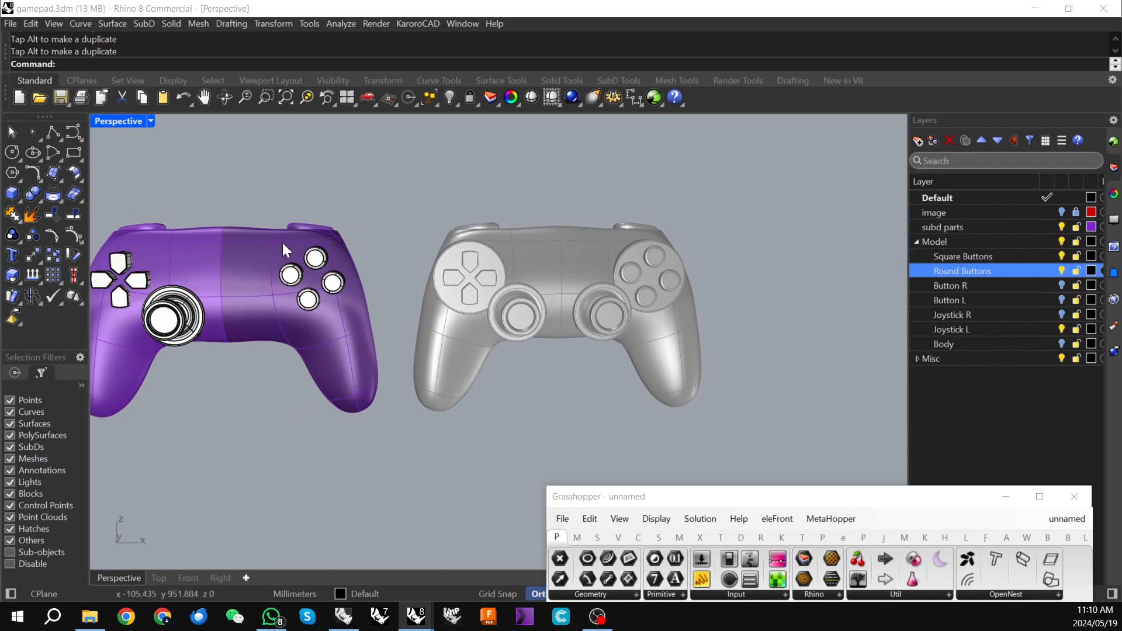
scroll(284, 241, "up", 3)
left_click_drag(255, 197, 383, 352)
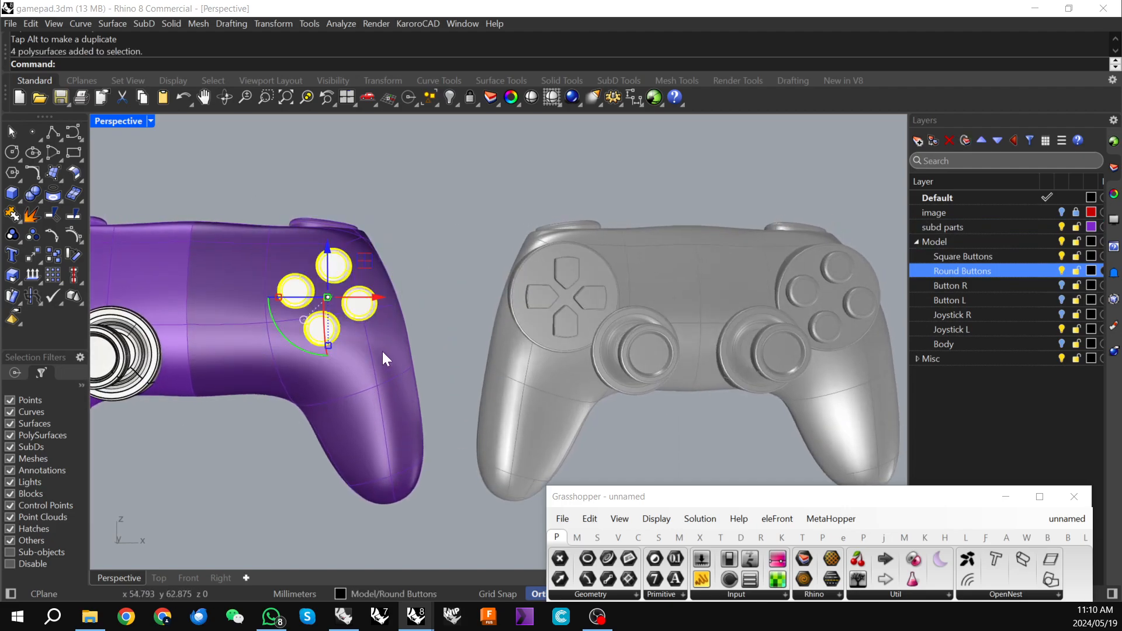
left_click_drag(288, 338, 288, 337)
left_click(255, 466)
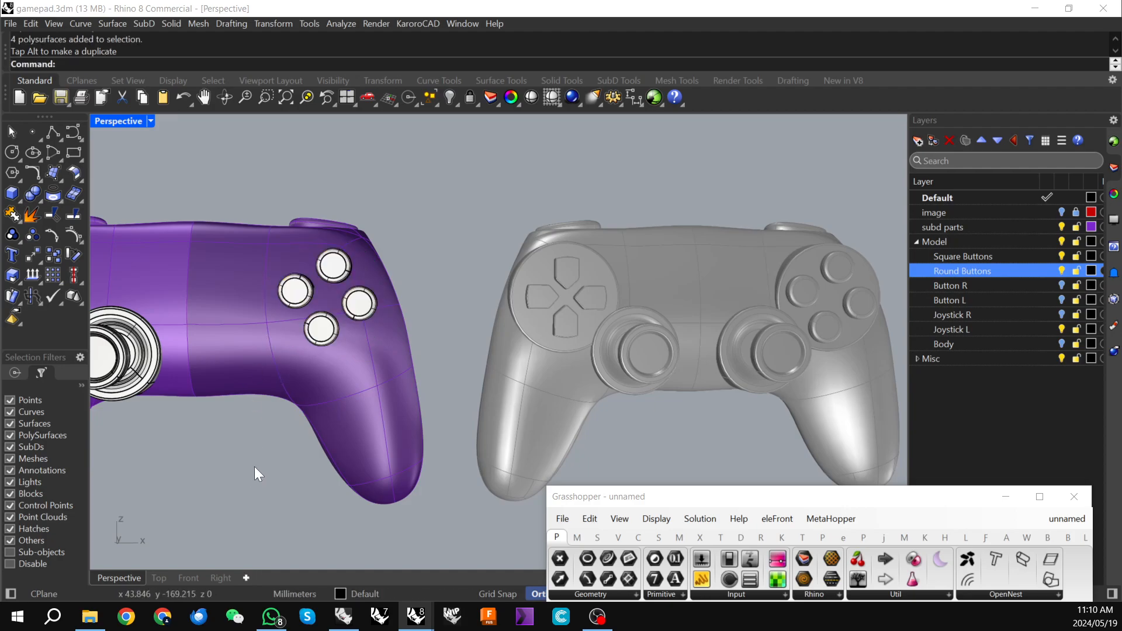
- Turn Ortho off, rotate the four round buttons about 6.5 degrees counterclockwise, and check the updated union
right_click_drag(252, 357, 269, 349)
left_click_drag(243, 206, 435, 388)
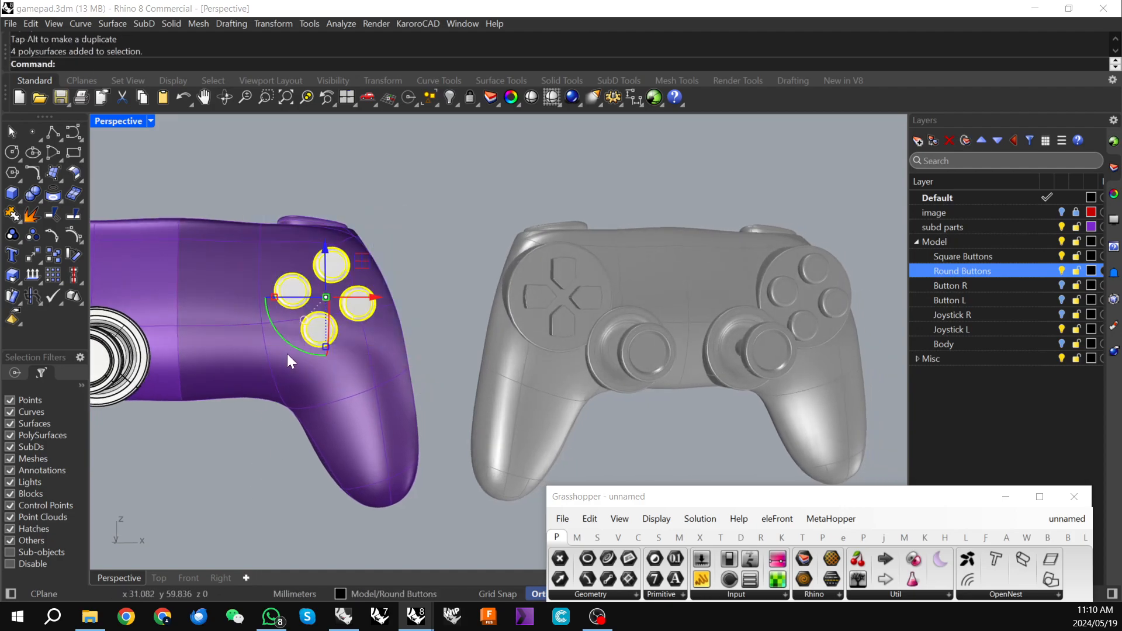
left_click_drag(279, 336, 280, 338)
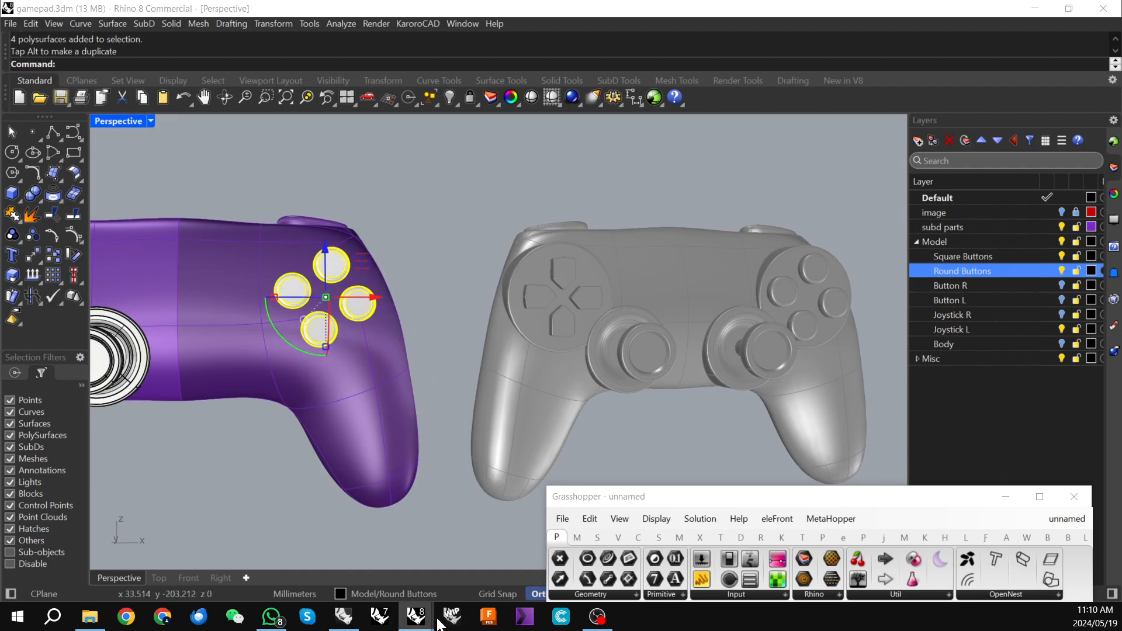
left_click_drag(599, 502, 661, 502)
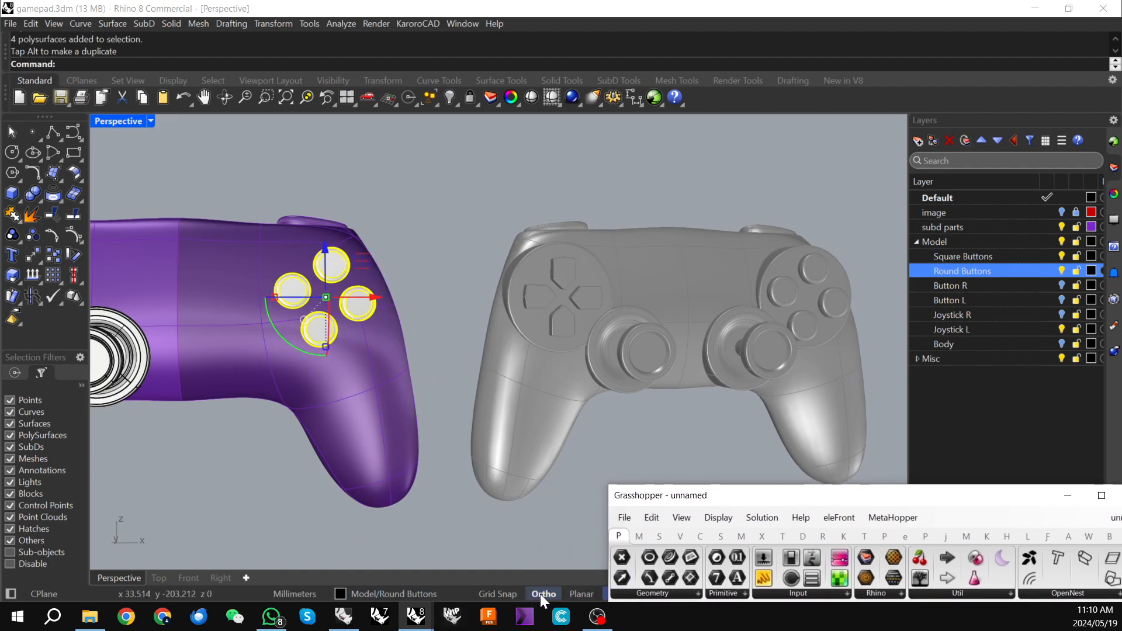
left_click_drag(279, 338, 285, 342)
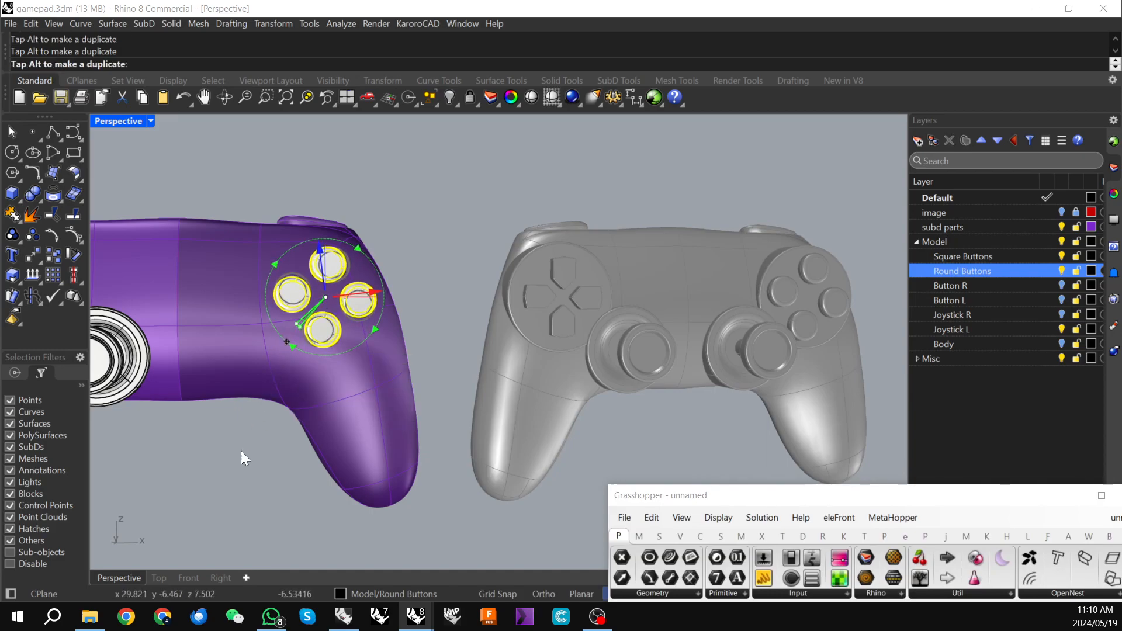
left_click(236, 461)
scroll(205, 451, "down", 2)
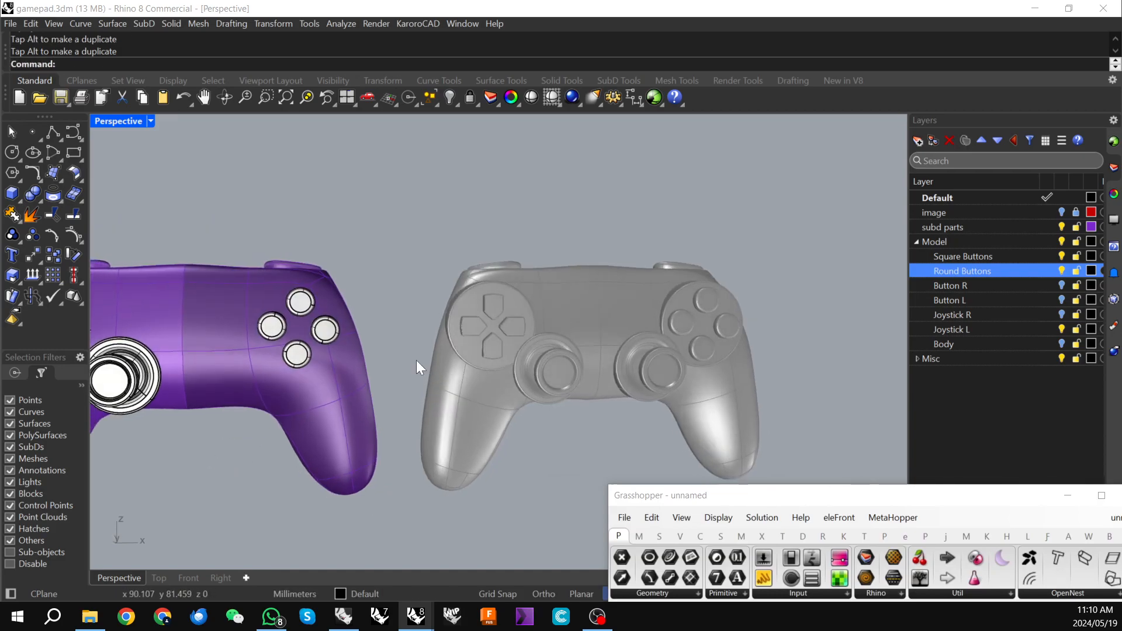
scroll(707, 319, "up", 5)
right_click_drag(710, 321, 720, 342)
scroll(714, 339, "down", 4)
scroll(573, 336, "down", 2)
scroll(572, 335, "down", 2)
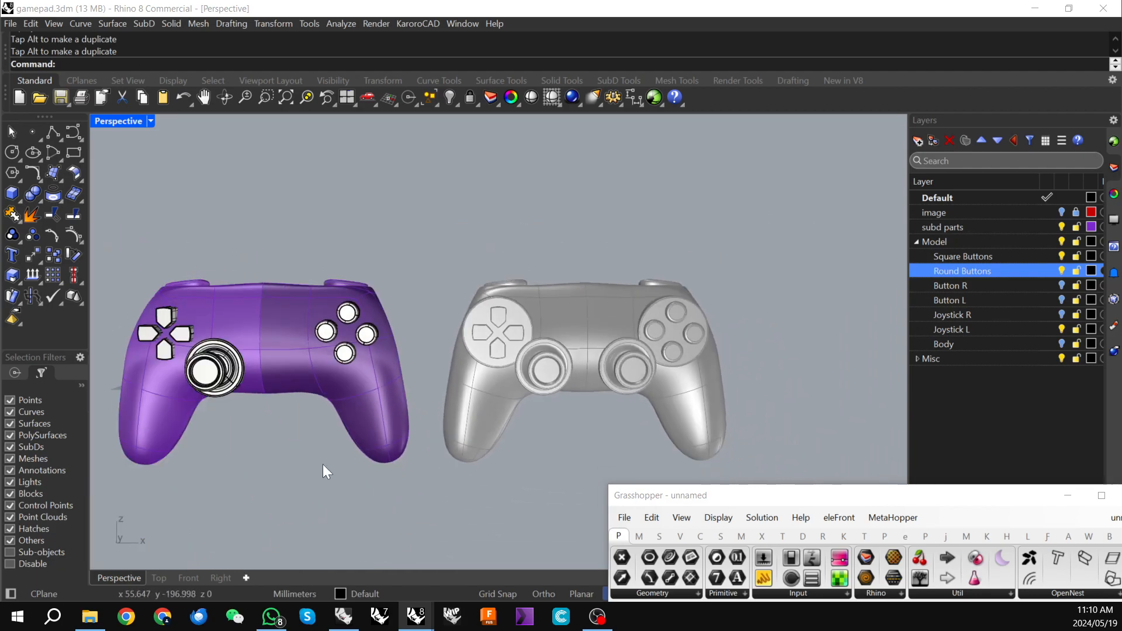
- Scale the left joystick solid down slightly in all directions and inspect the updated gamepad
right_click_drag(192, 335, 237, 408)
scroll(144, 392, "up", 3)
right_click_drag(144, 391, 258, 399)
left_click(315, 425)
right_click_drag(315, 425, 356, 388)
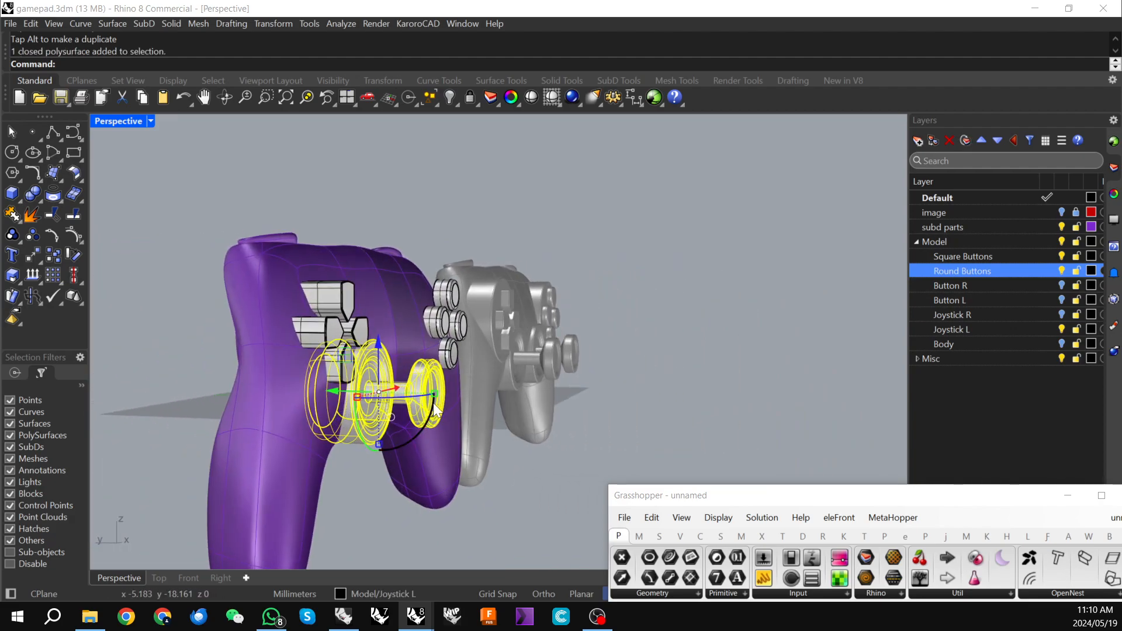
left_click_drag(434, 396, 429, 398)
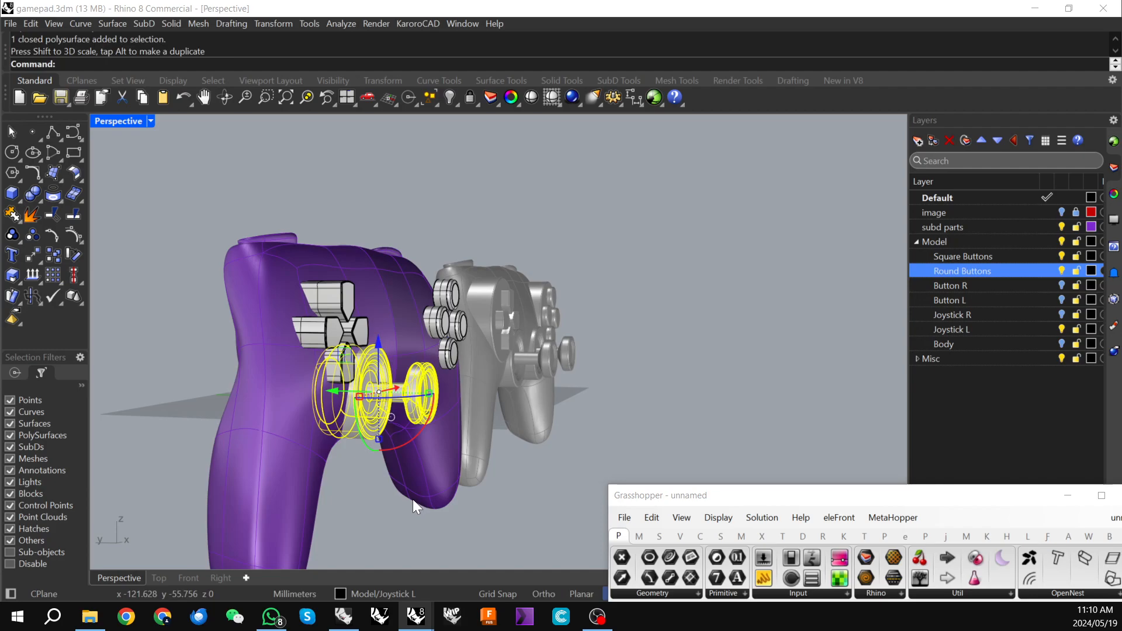
left_click(413, 499)
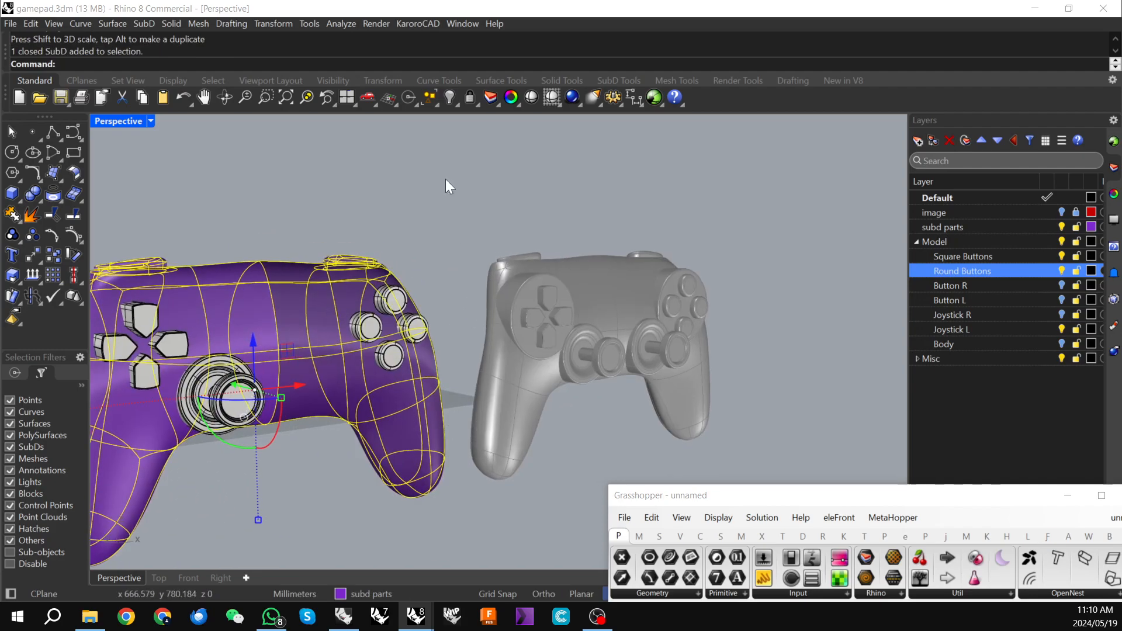
left_click(434, 184)
scroll(434, 185, "down", 1)
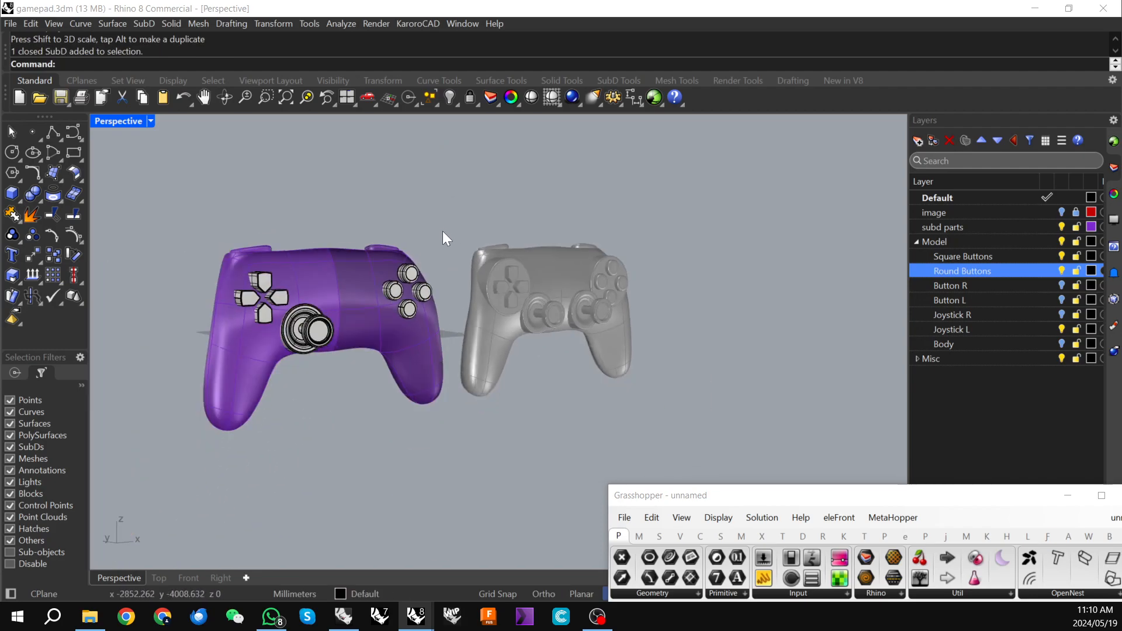
scroll(556, 312, "up", 5)
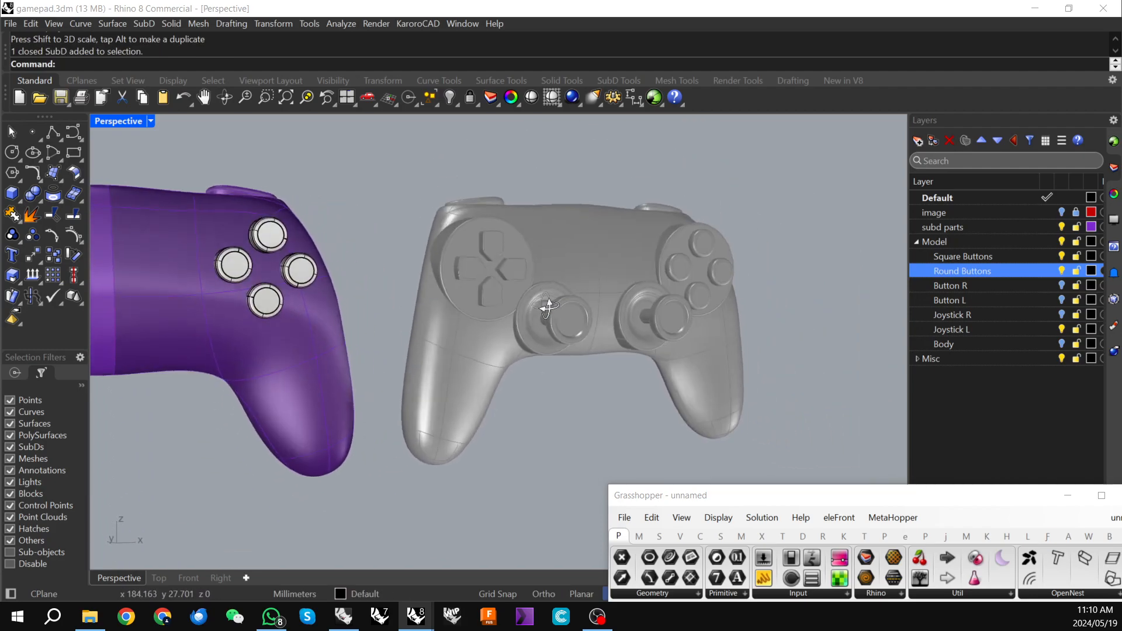
right_click_drag(526, 301, 546, 304)
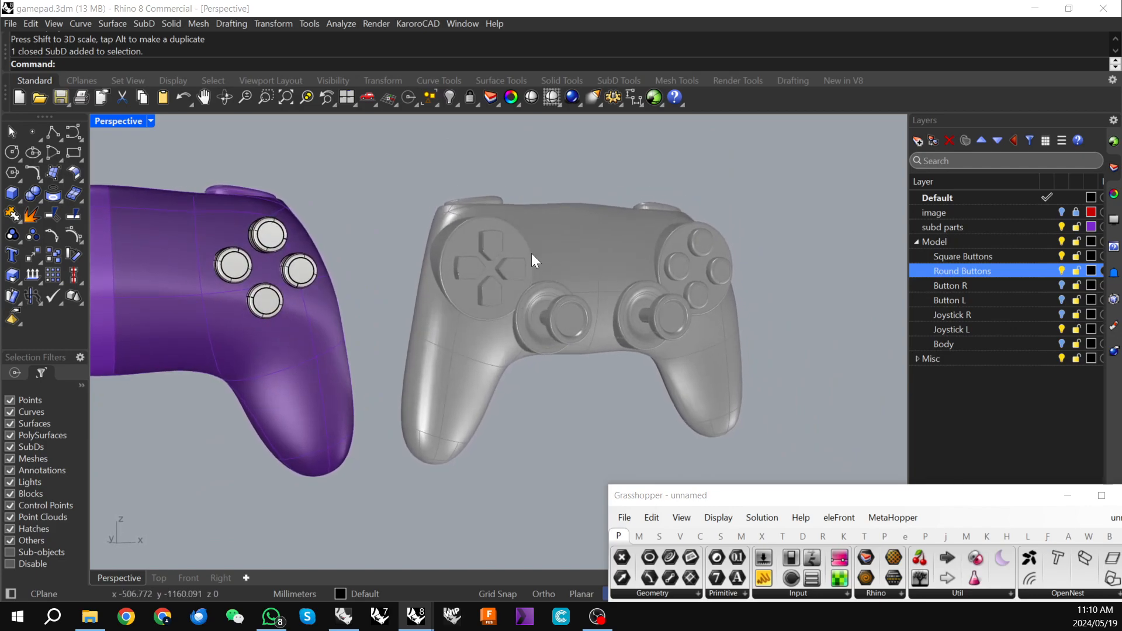
- Bake the Move component's gamepad geometry to the Default layer
left_click_drag(810, 497, 552, 147)
left_click(746, 355)
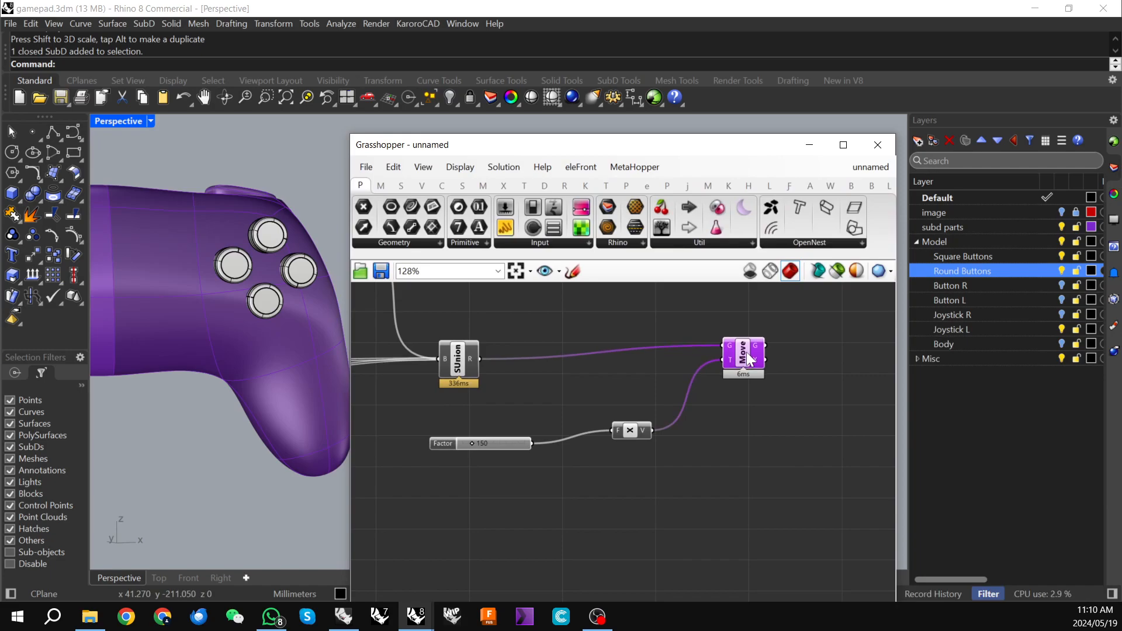
right_click(745, 366)
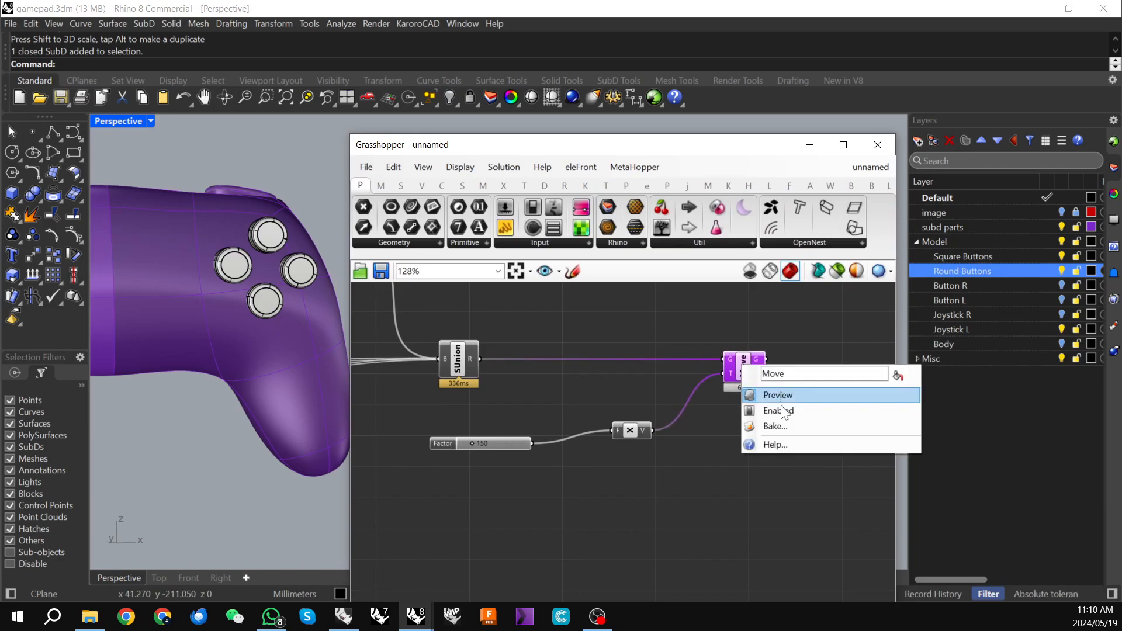
left_click(783, 423)
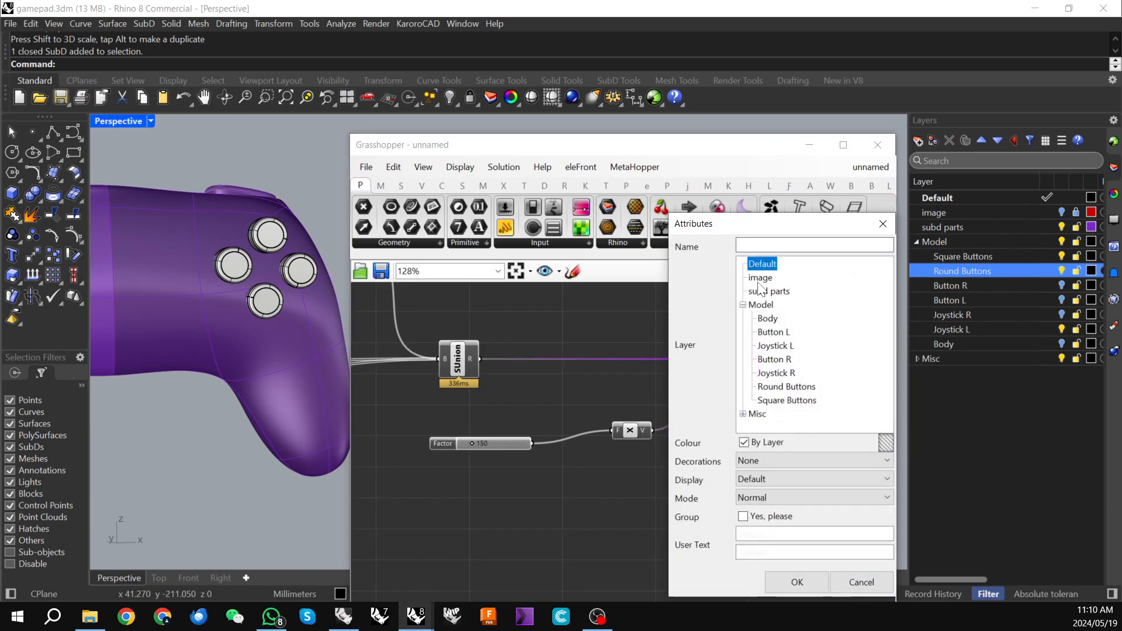
left_click(797, 582)
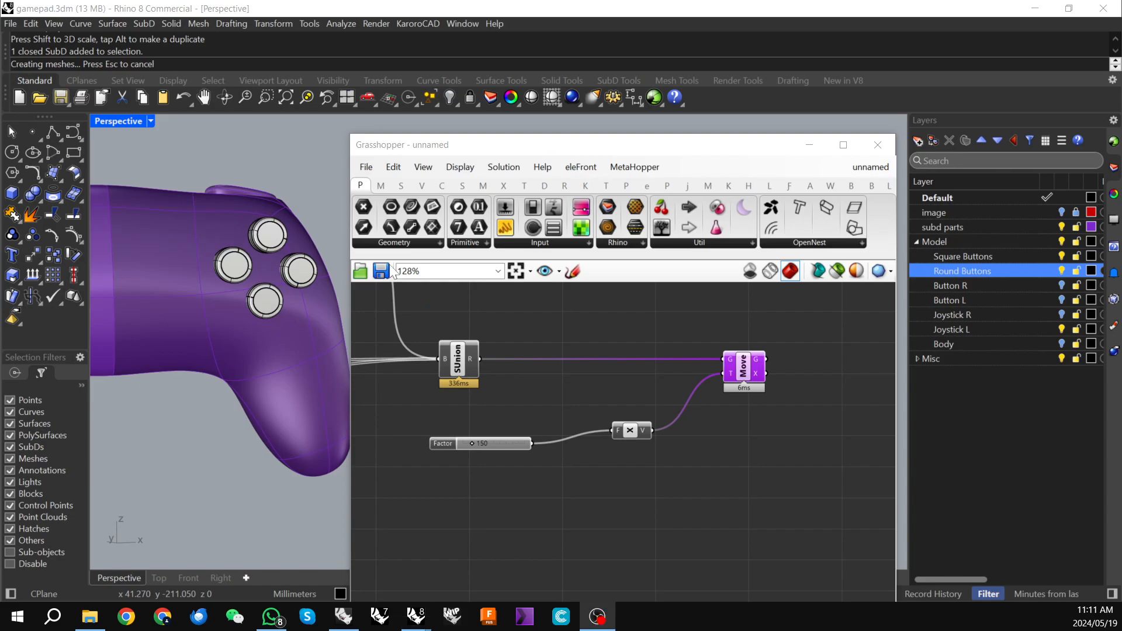
- Restrict the Grasshopper preview to selected components only, leaving no component selected so that just the baked gamepad is drawn
left_click_drag(598, 149, 591, 193)
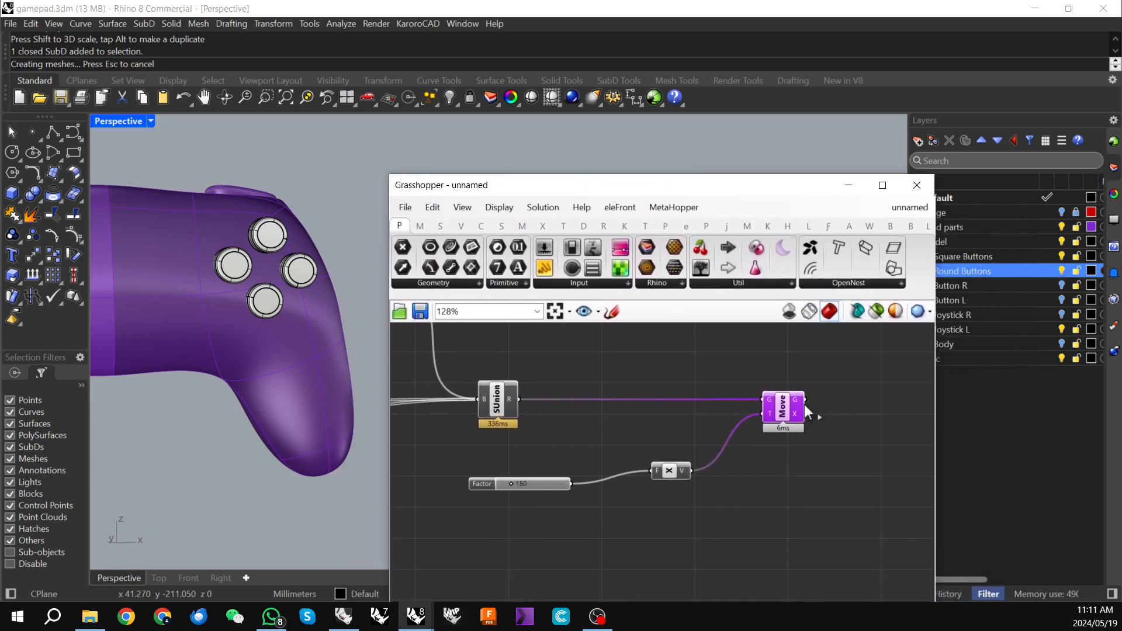
left_click(800, 438)
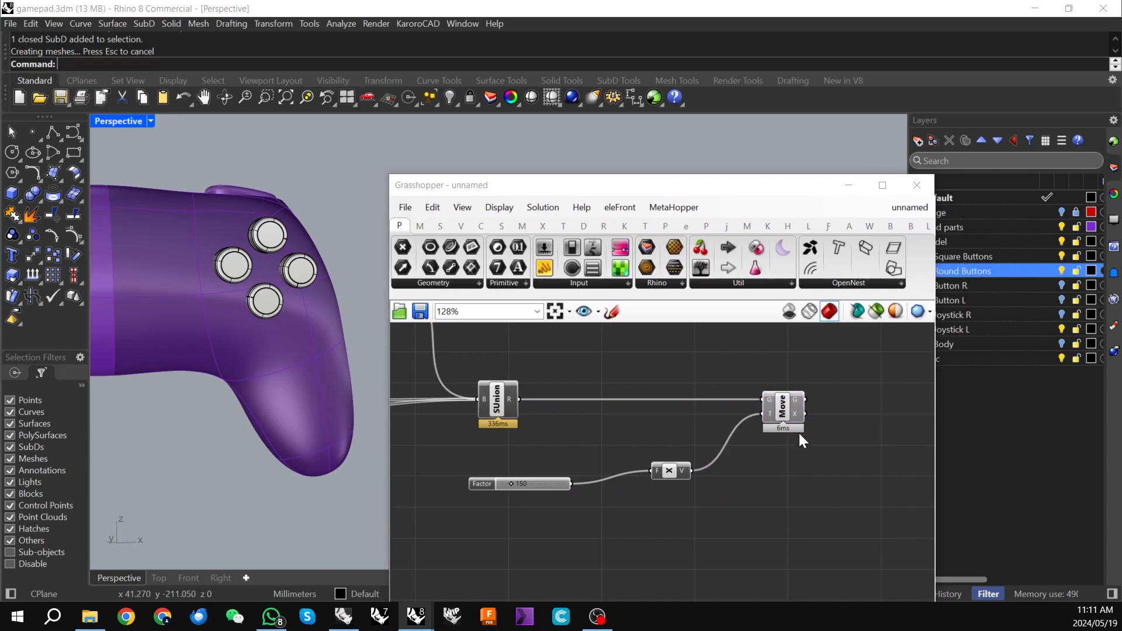
left_click(493, 405)
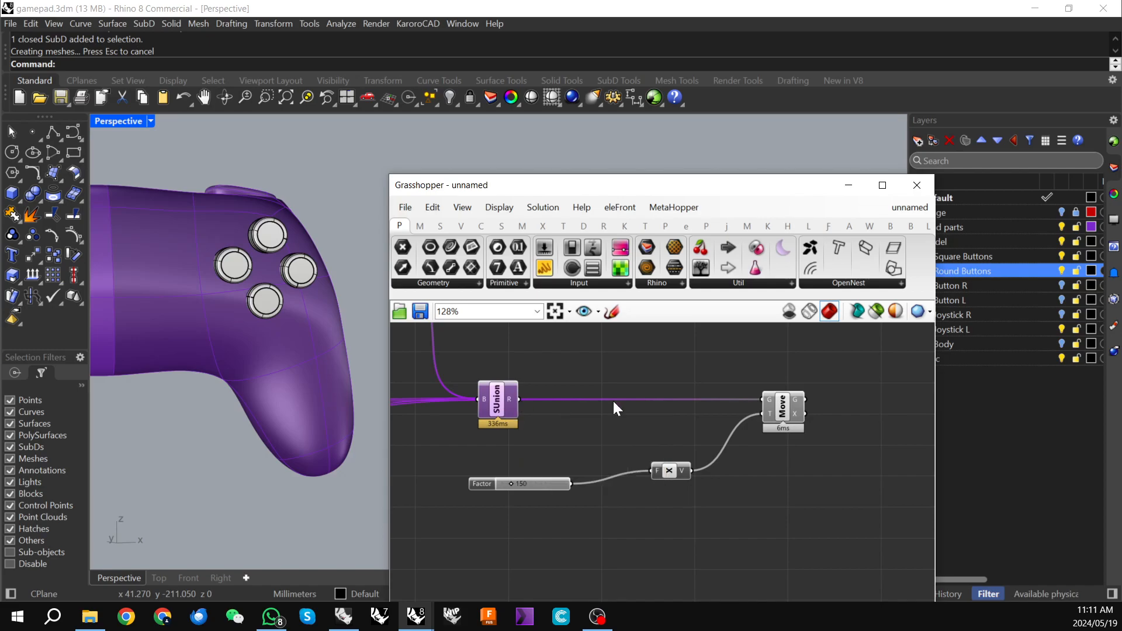
mouse_move(800, 403)
left_click_drag(624, 186, 606, 475)
scroll(502, 301, "down", 2)
scroll(514, 311, "up", 4)
left_click_drag(587, 478, 583, 227)
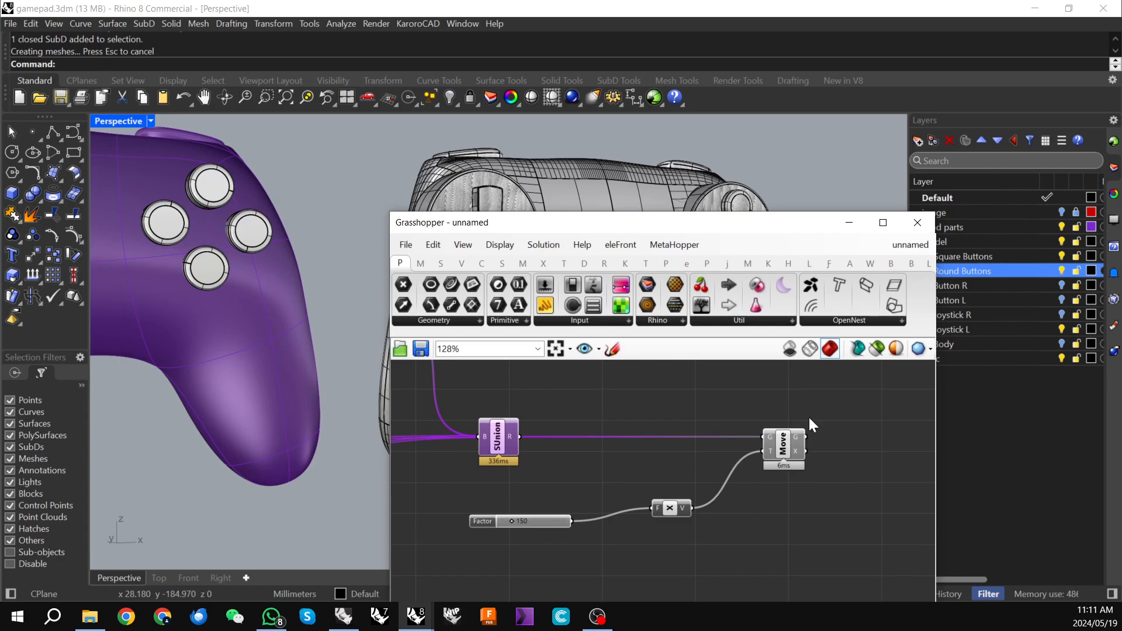
left_click(876, 348)
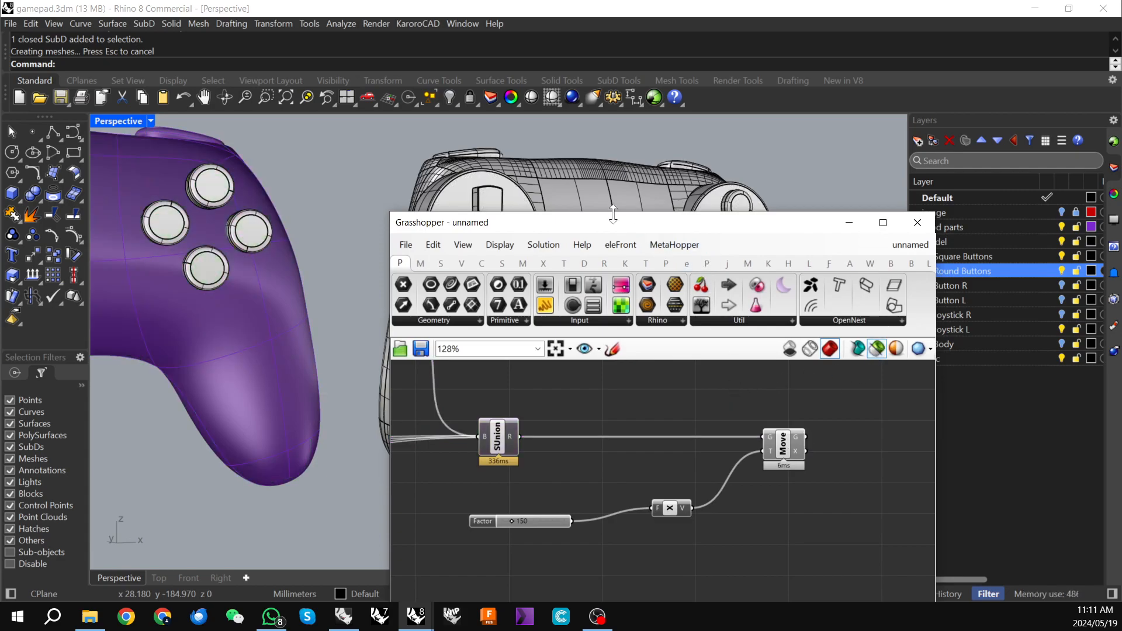
- Select the baked gamepad in the Rhino viewport to check its object type, deselect it, and inspect it from the front
left_click_drag(614, 225, 664, 514)
right_click_drag(596, 353, 696, 254)
left_click(696, 253)
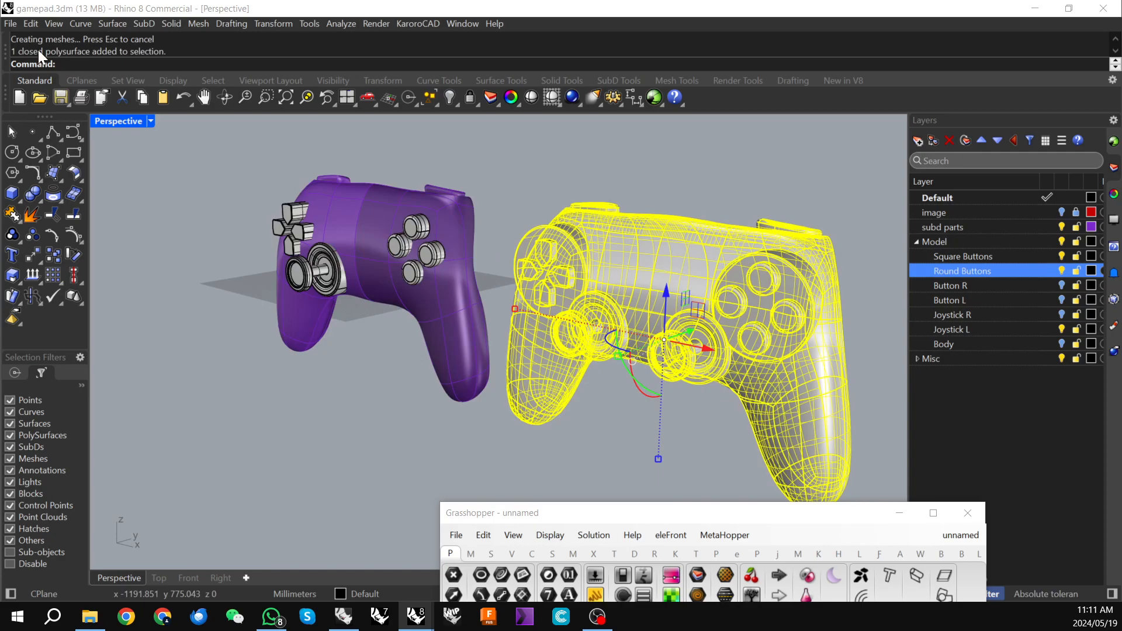
left_click(413, 435)
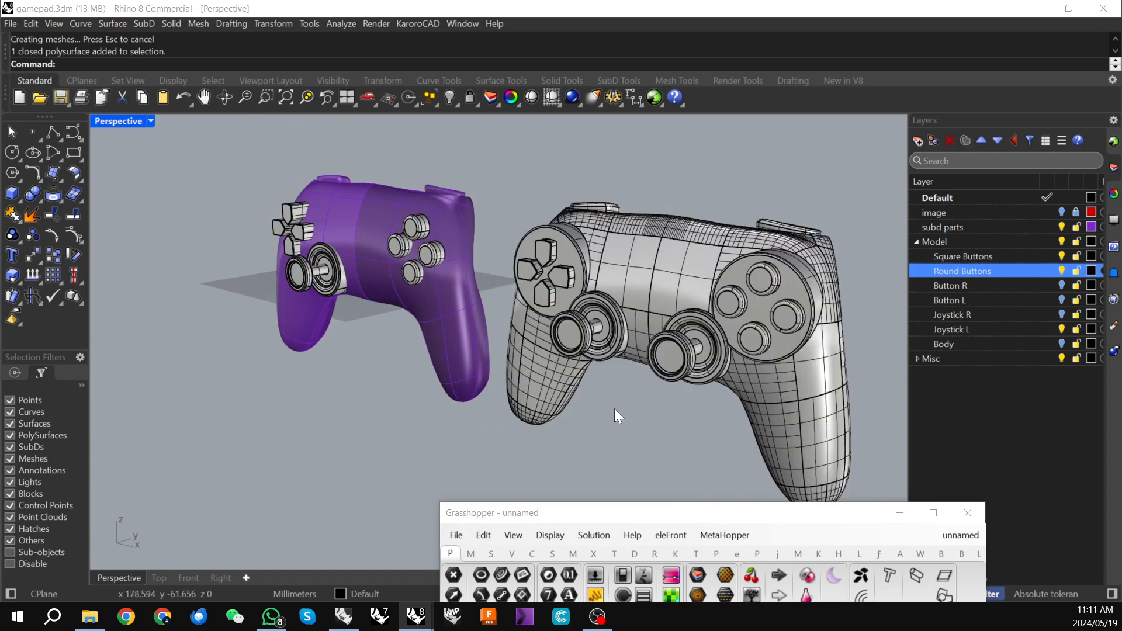
mouse_move(629, 391)
right_mouse_down()
mouse_move(684, 376)
mouse_move(693, 398)
right_mouse_up()
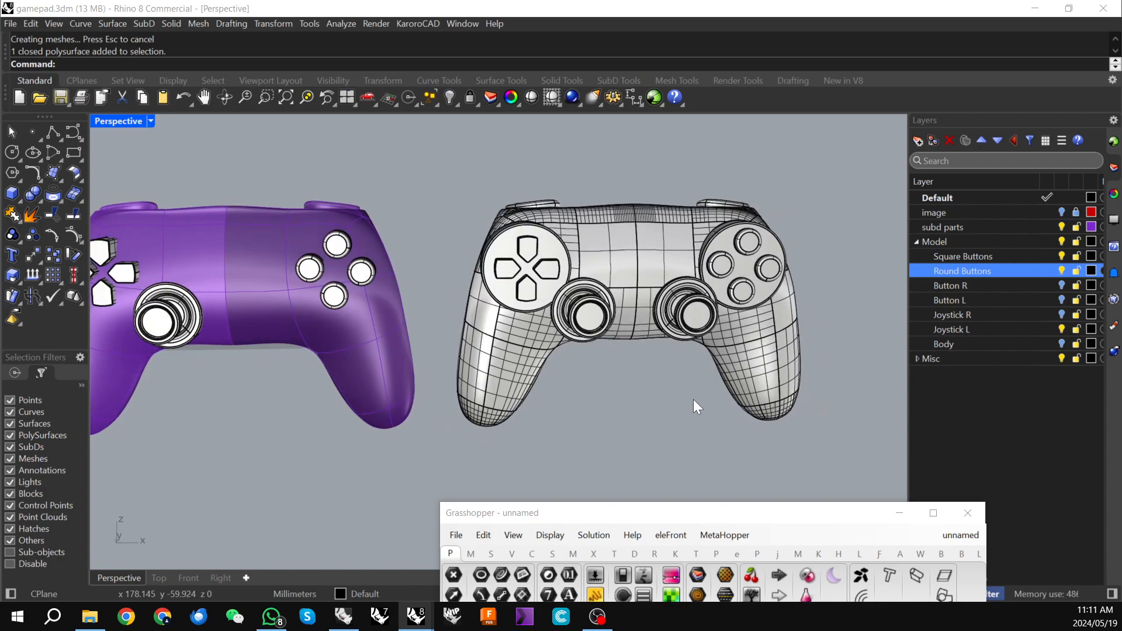